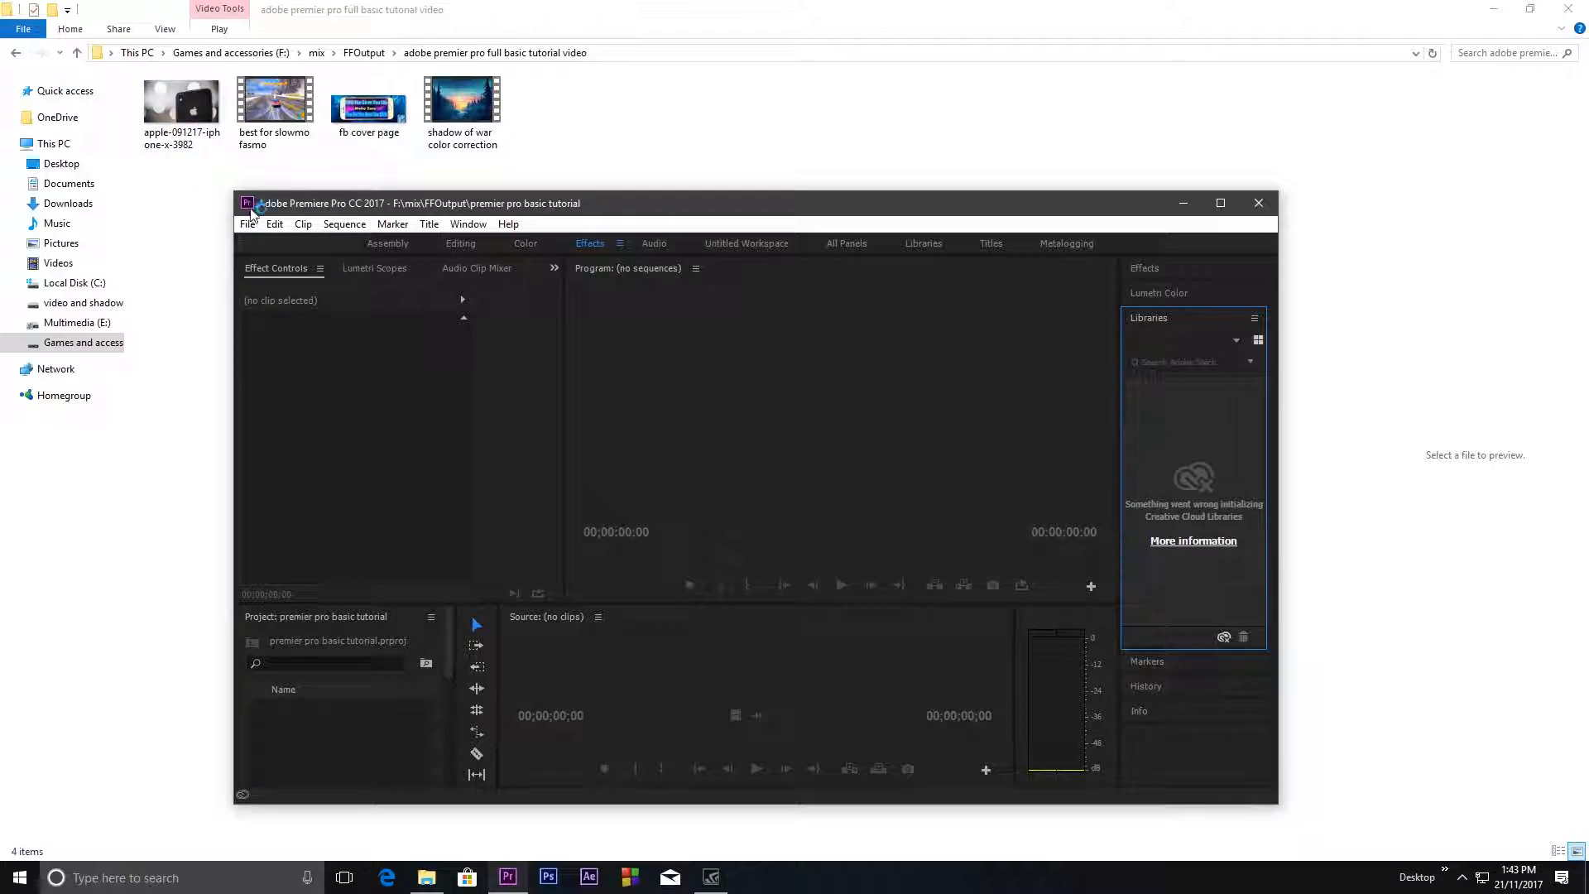
# Step: Import the "best for slowmo fasmo" video from the file folder into the Premiere Pro project
pyautogui.moveTo(461, 199); pyautogui.dragTo(455, 191)
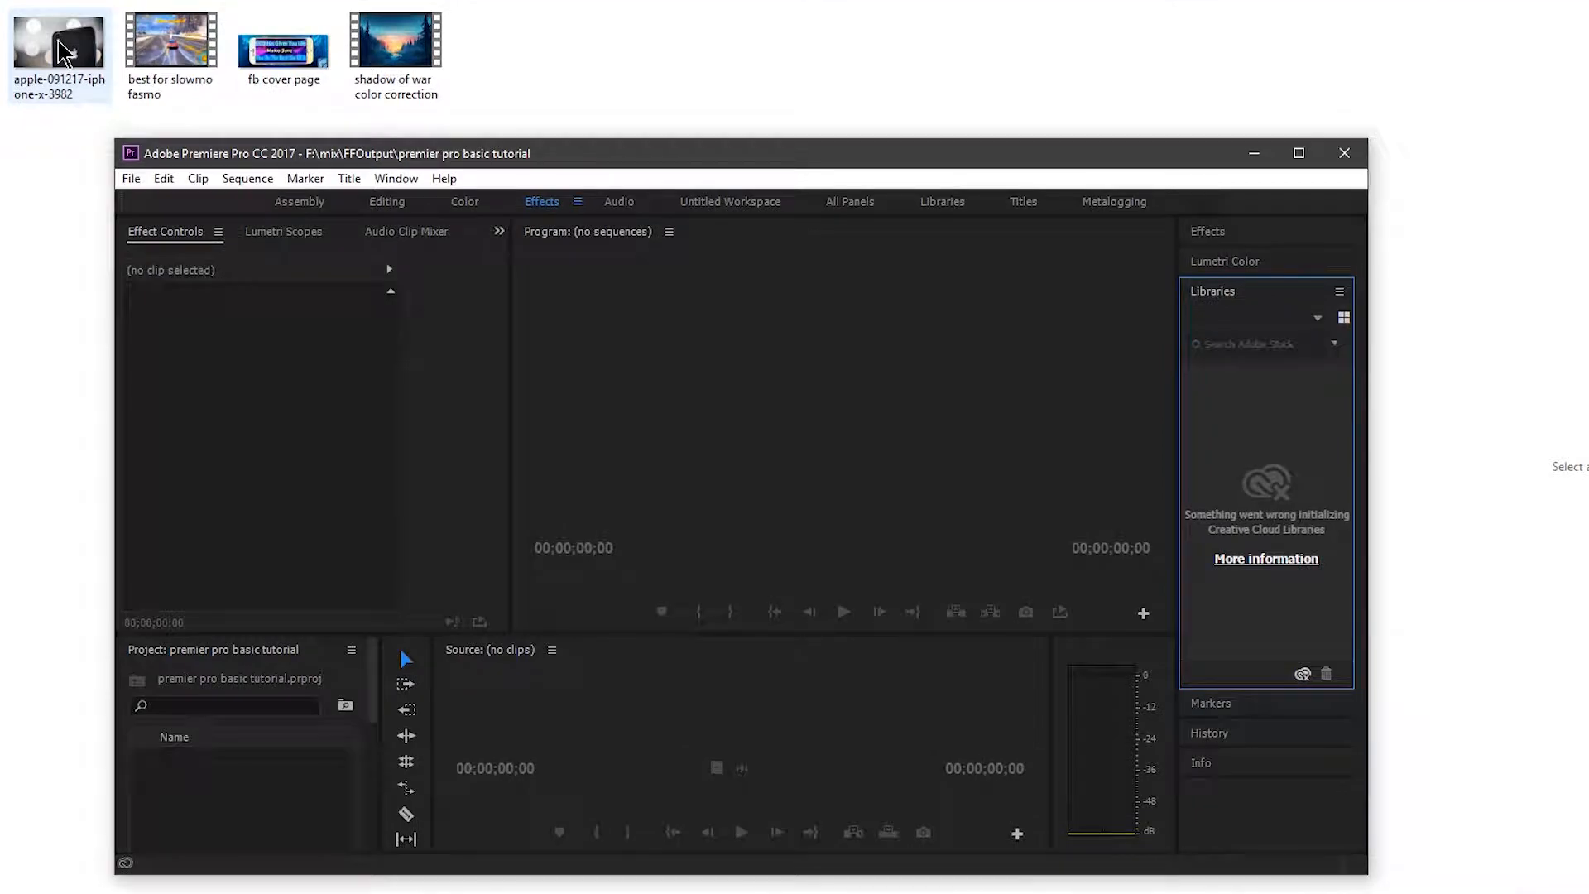
pyautogui.moveTo(172, 43); pyautogui.dragTo(261, 811)
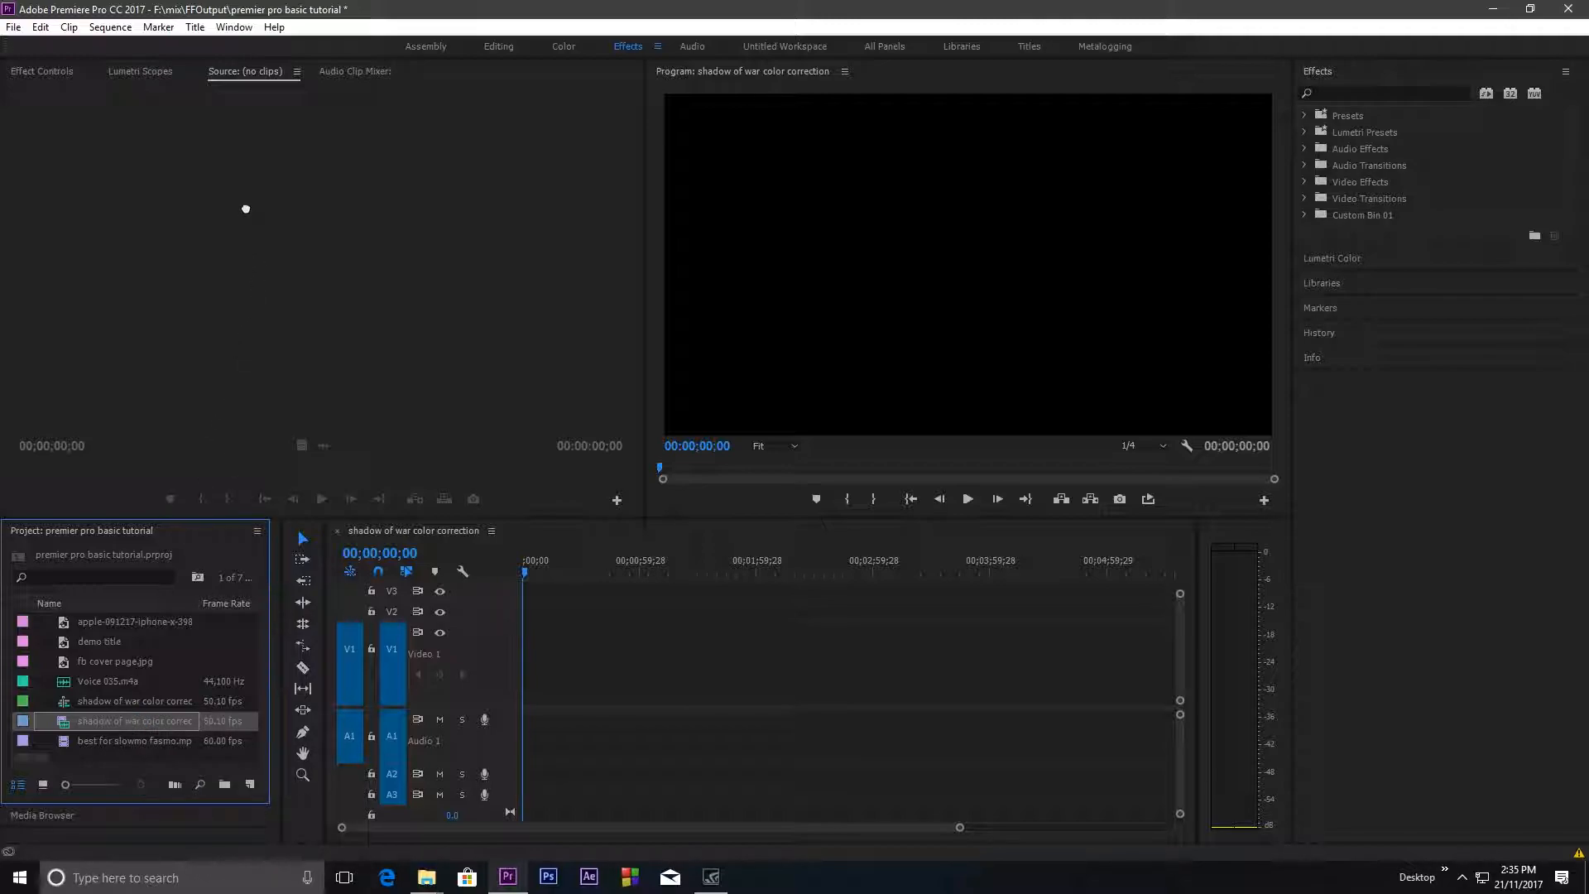
# Step: Load the shadow of war color correction clip in the Source monitor and mark its range from 00;04;40;18 to 00;09;12;19, clearing the old Out point
pyautogui.moveTo(246, 208); pyautogui.dragTo(240, 212)
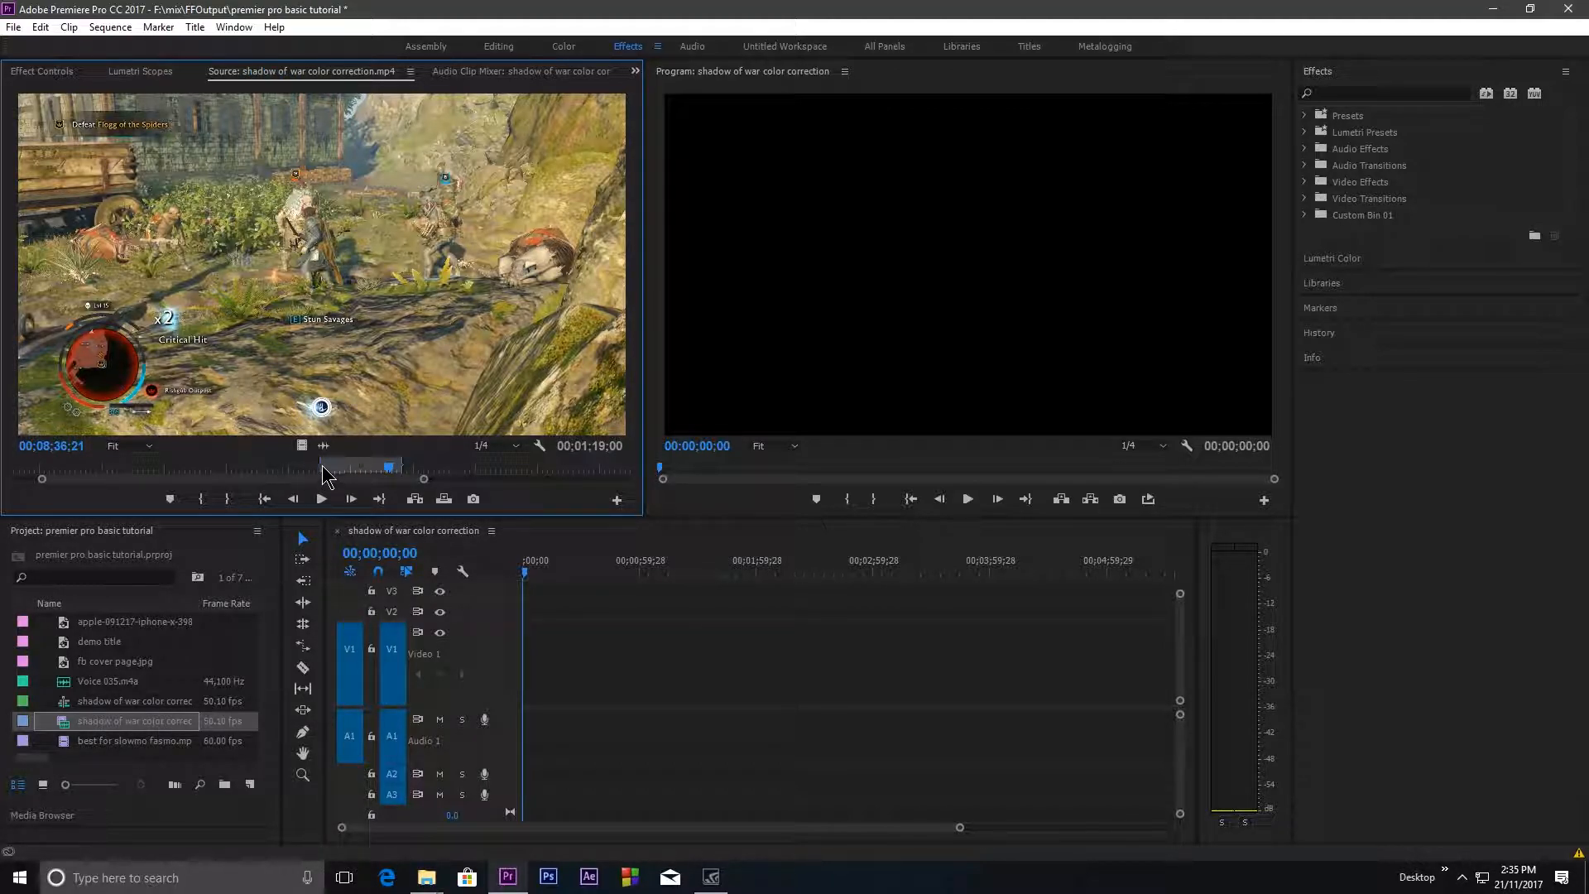
pyautogui.moveTo(320, 465); pyautogui.dragTo(145, 465)
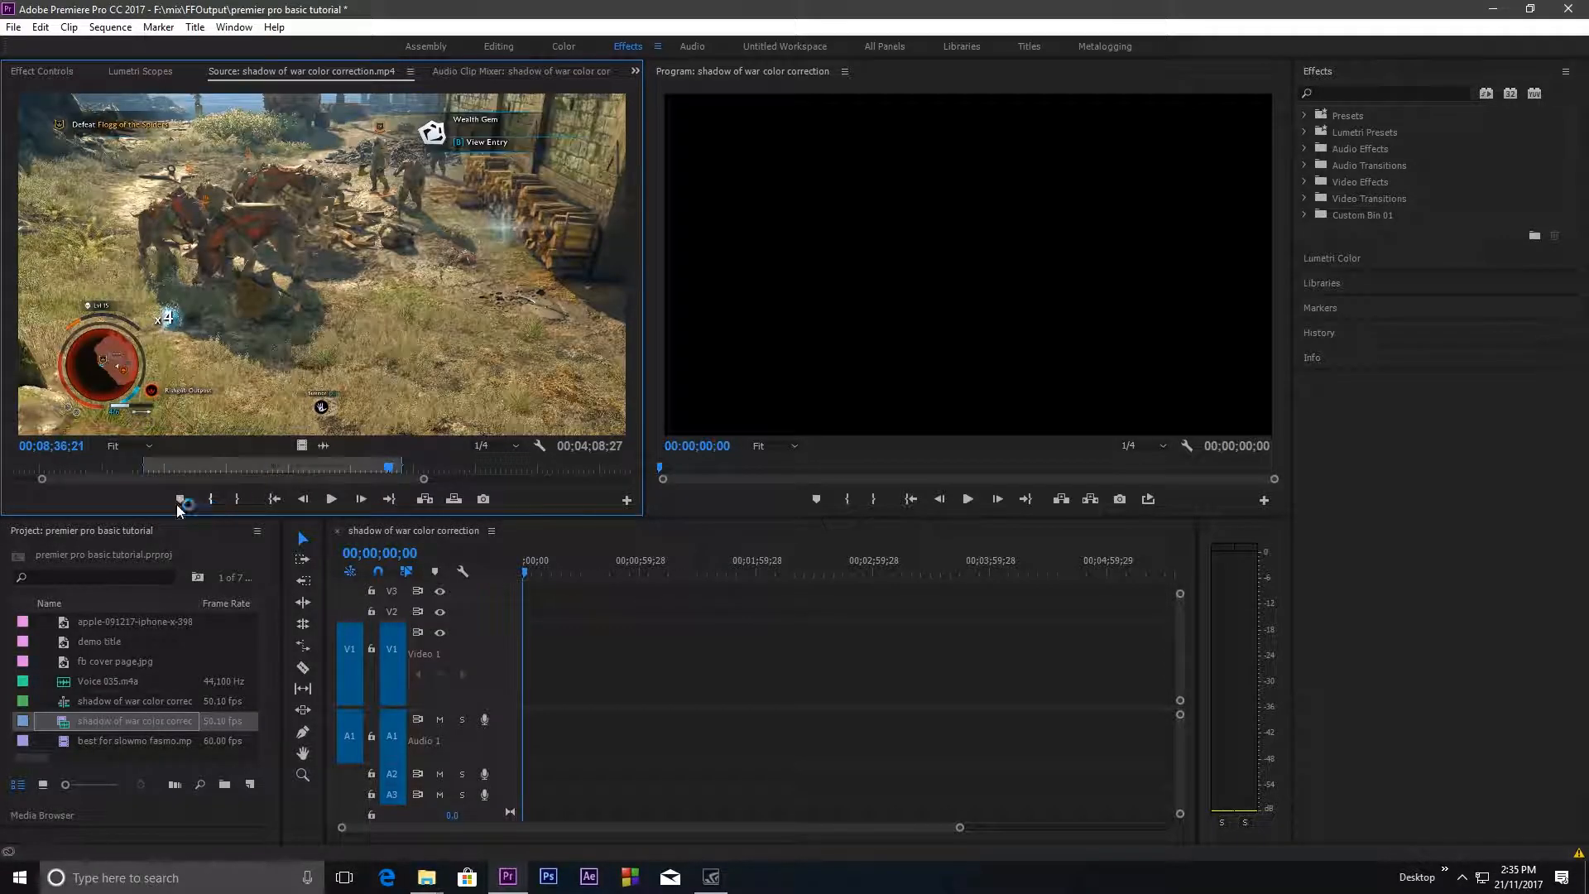
pyautogui.rightClick(393, 465)
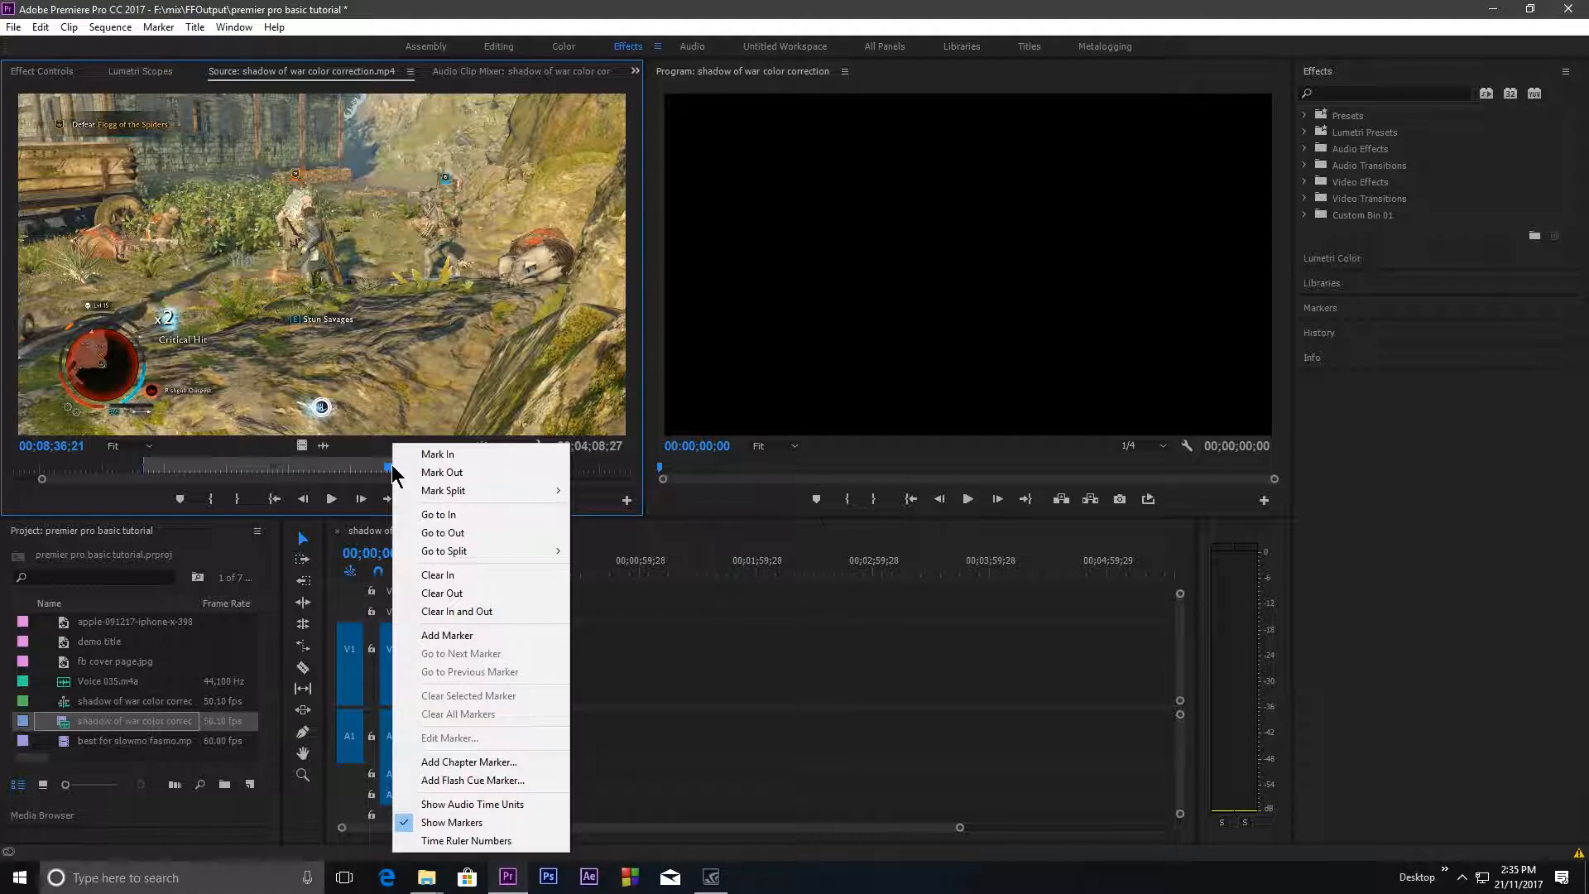
pyautogui.click(453, 593)
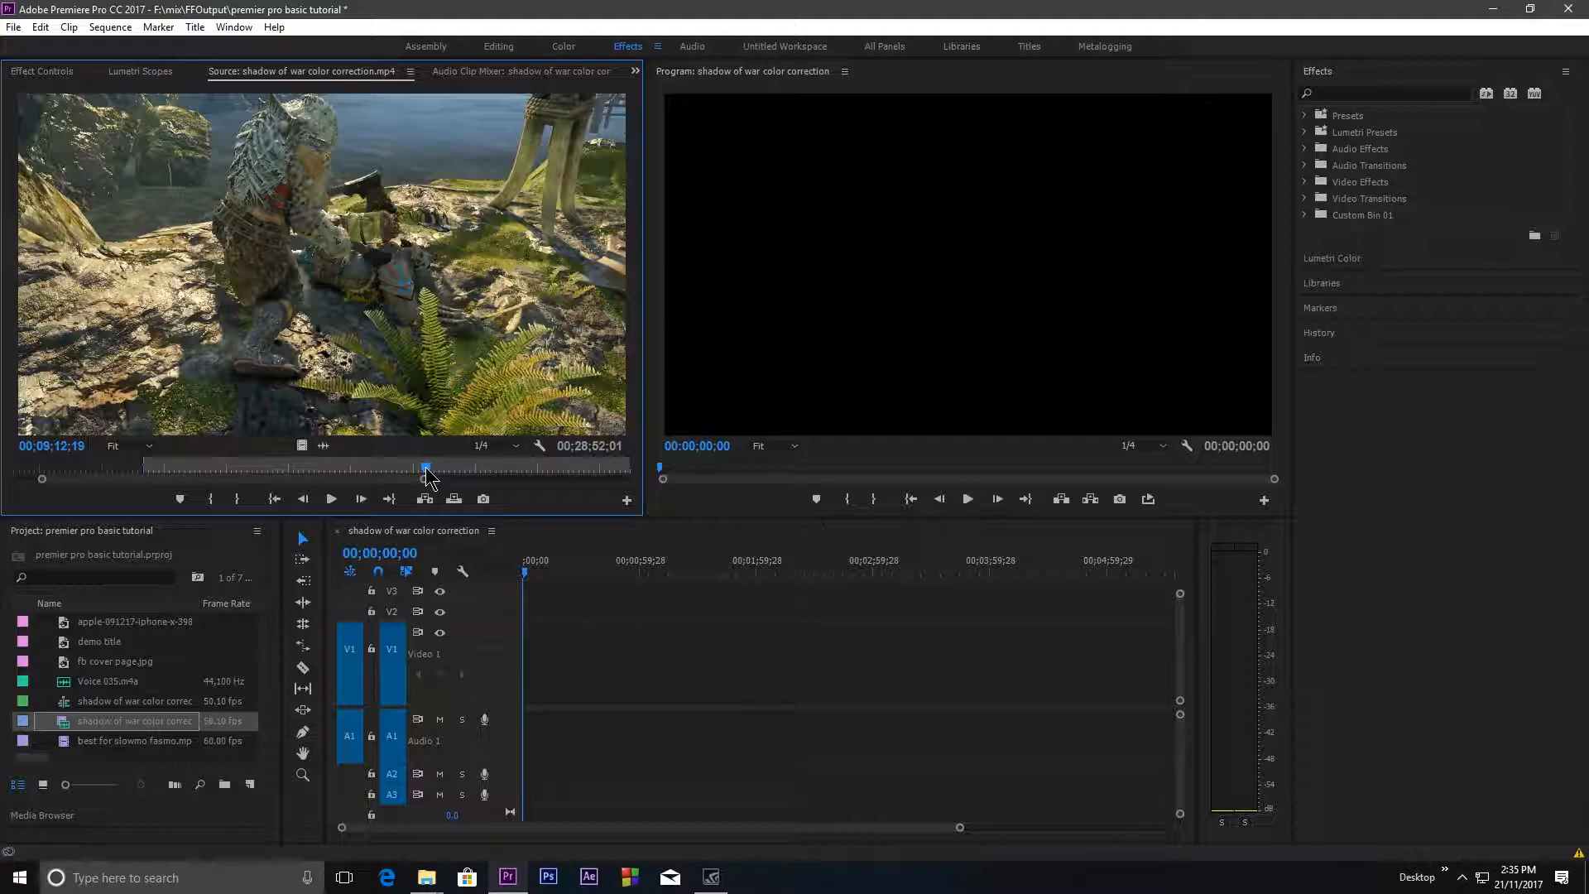
pyautogui.press('o')
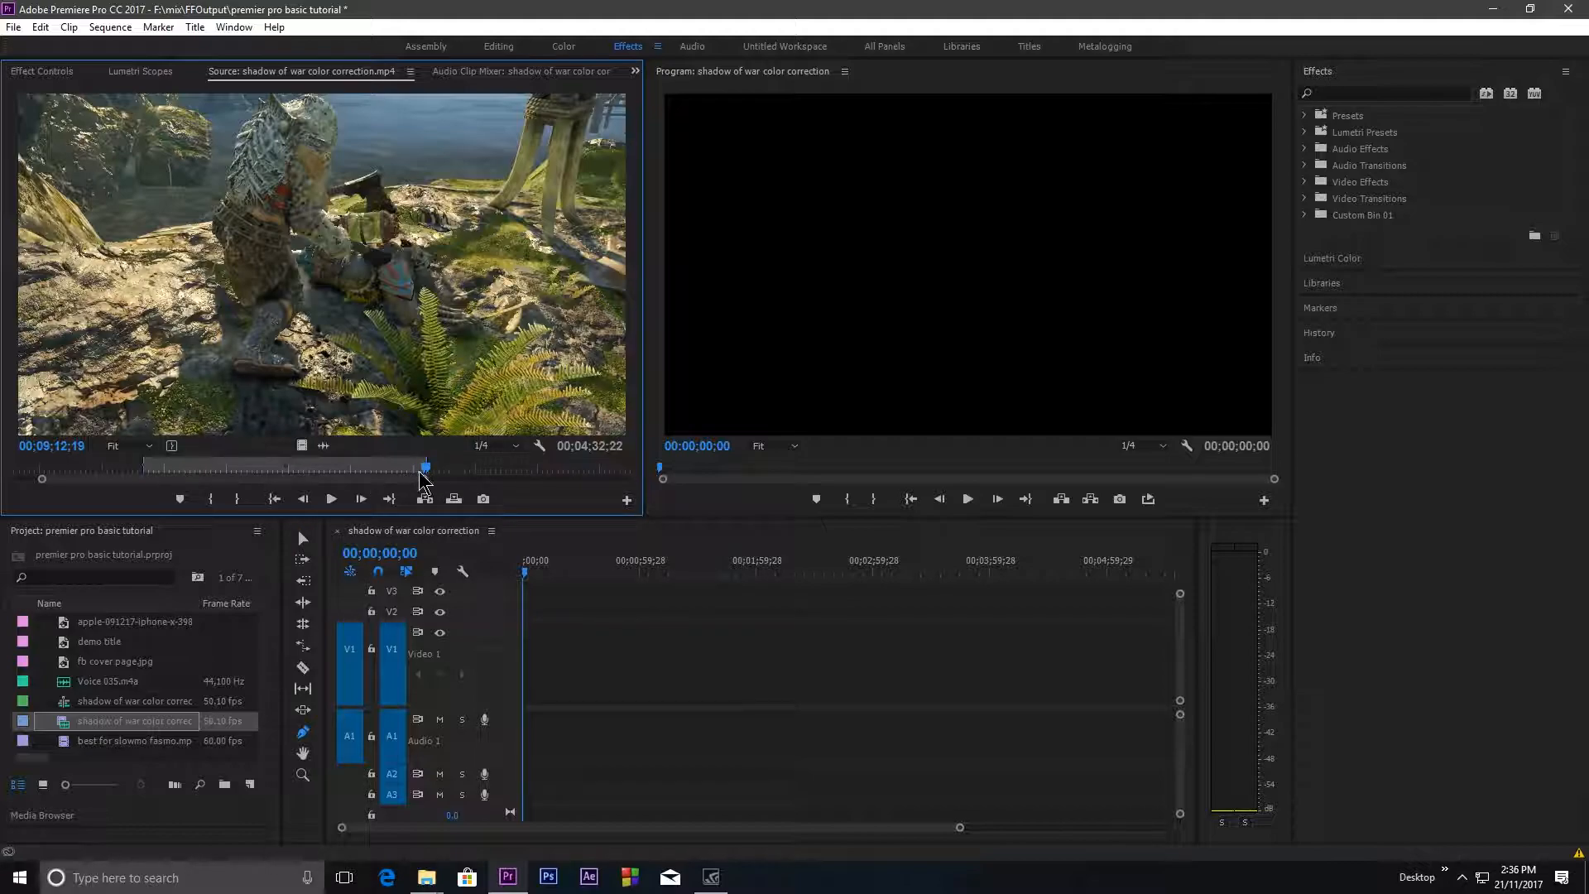
# Step: Preview the marked shadow of war range by playing it from its In point
pyautogui.moveTo(428, 476); pyautogui.dragTo(148, 470)
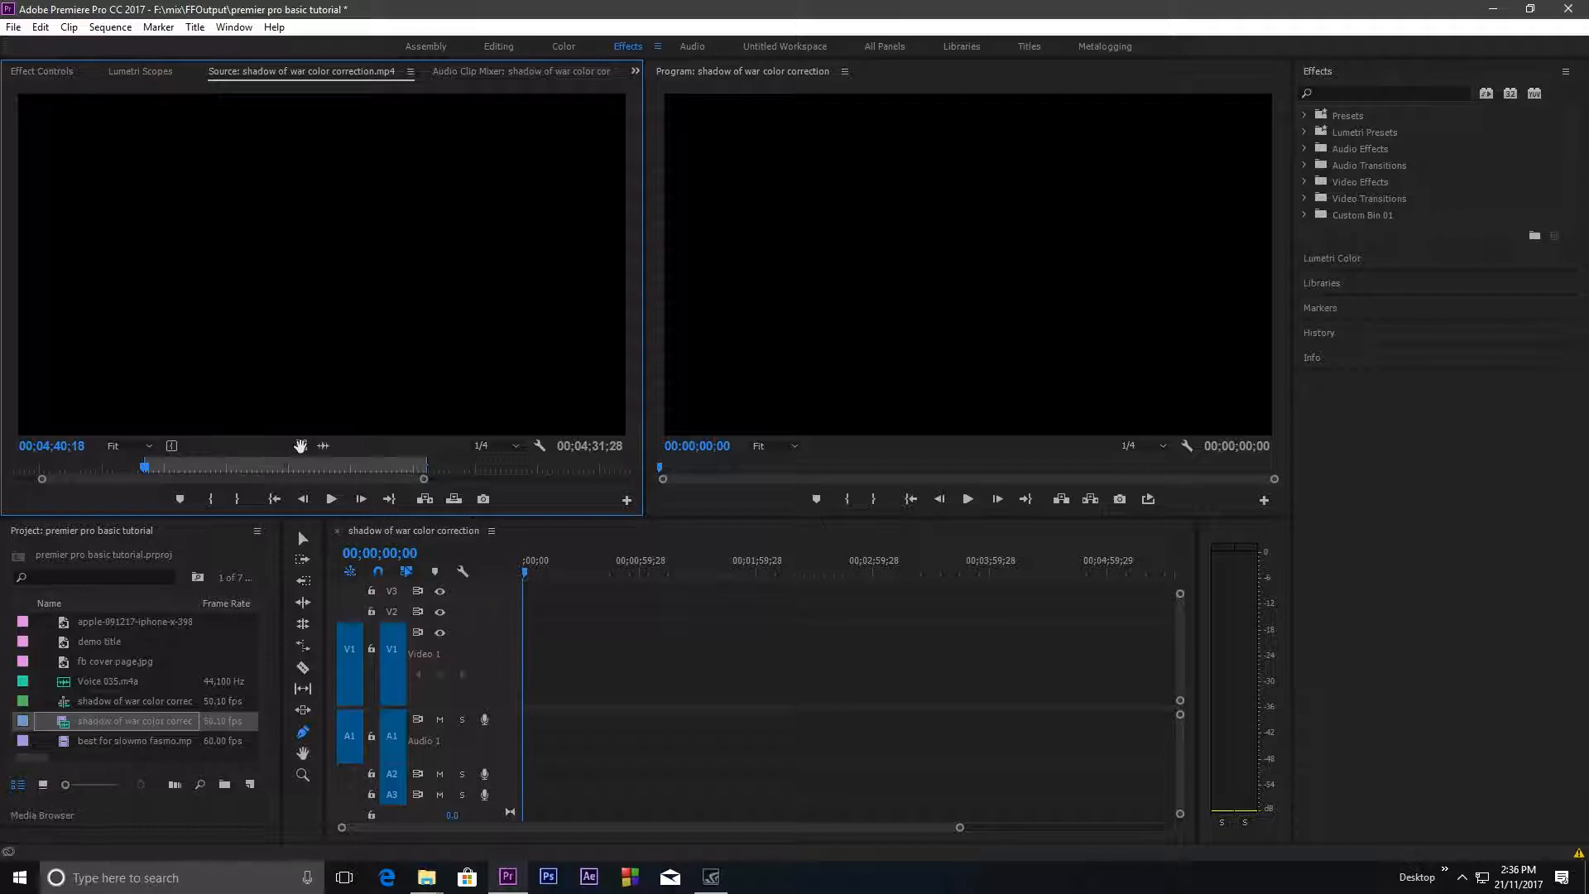
pyautogui.click(145, 470)
pyautogui.click(331, 499)
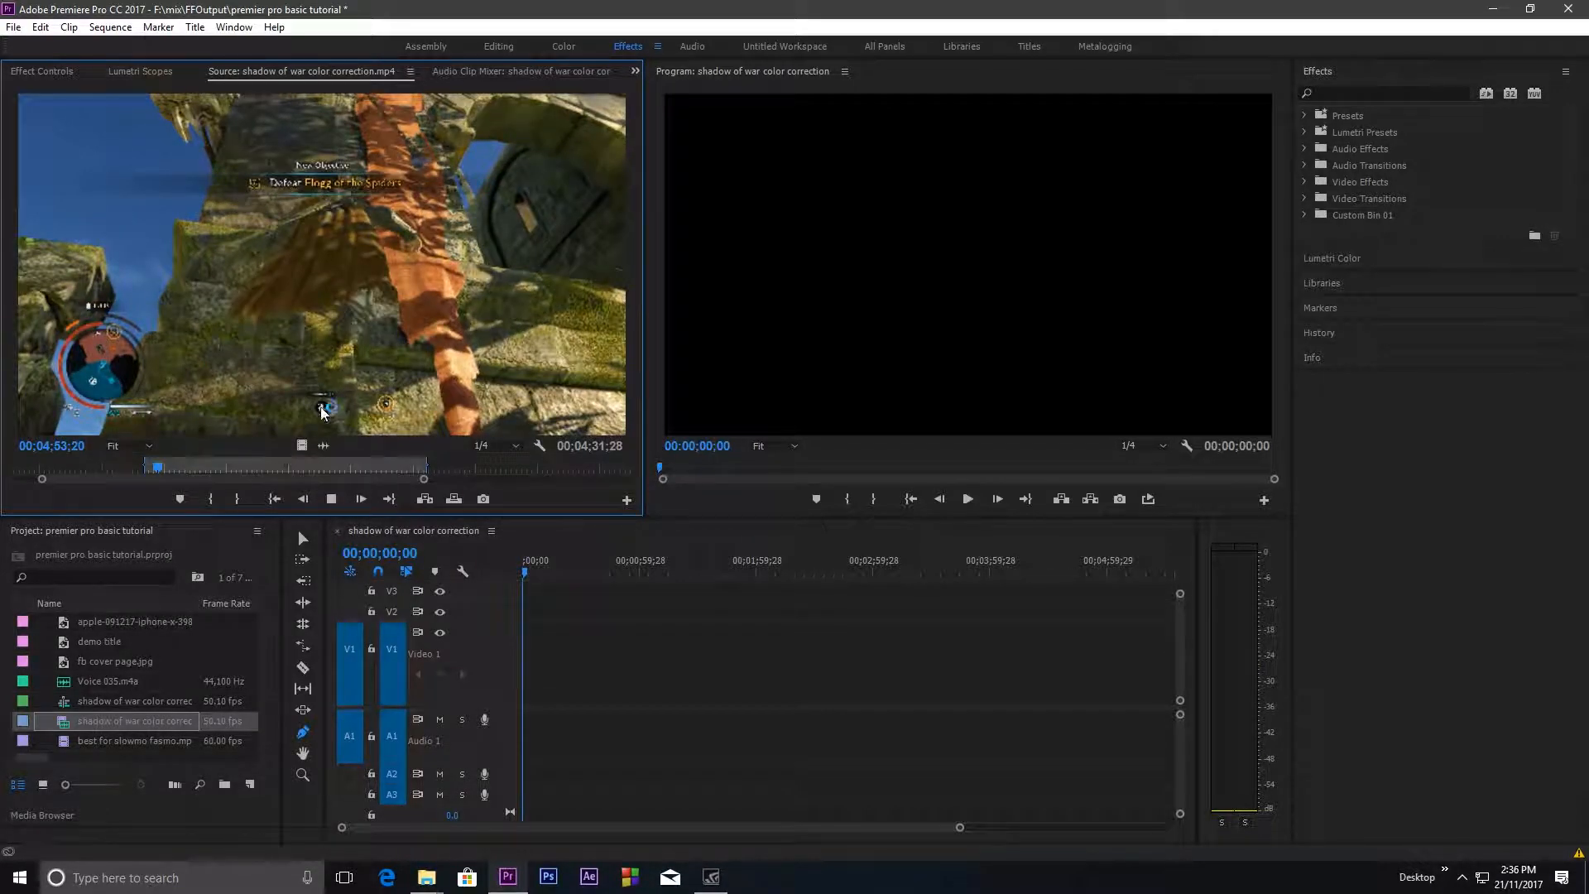
pyautogui.click(331, 500)
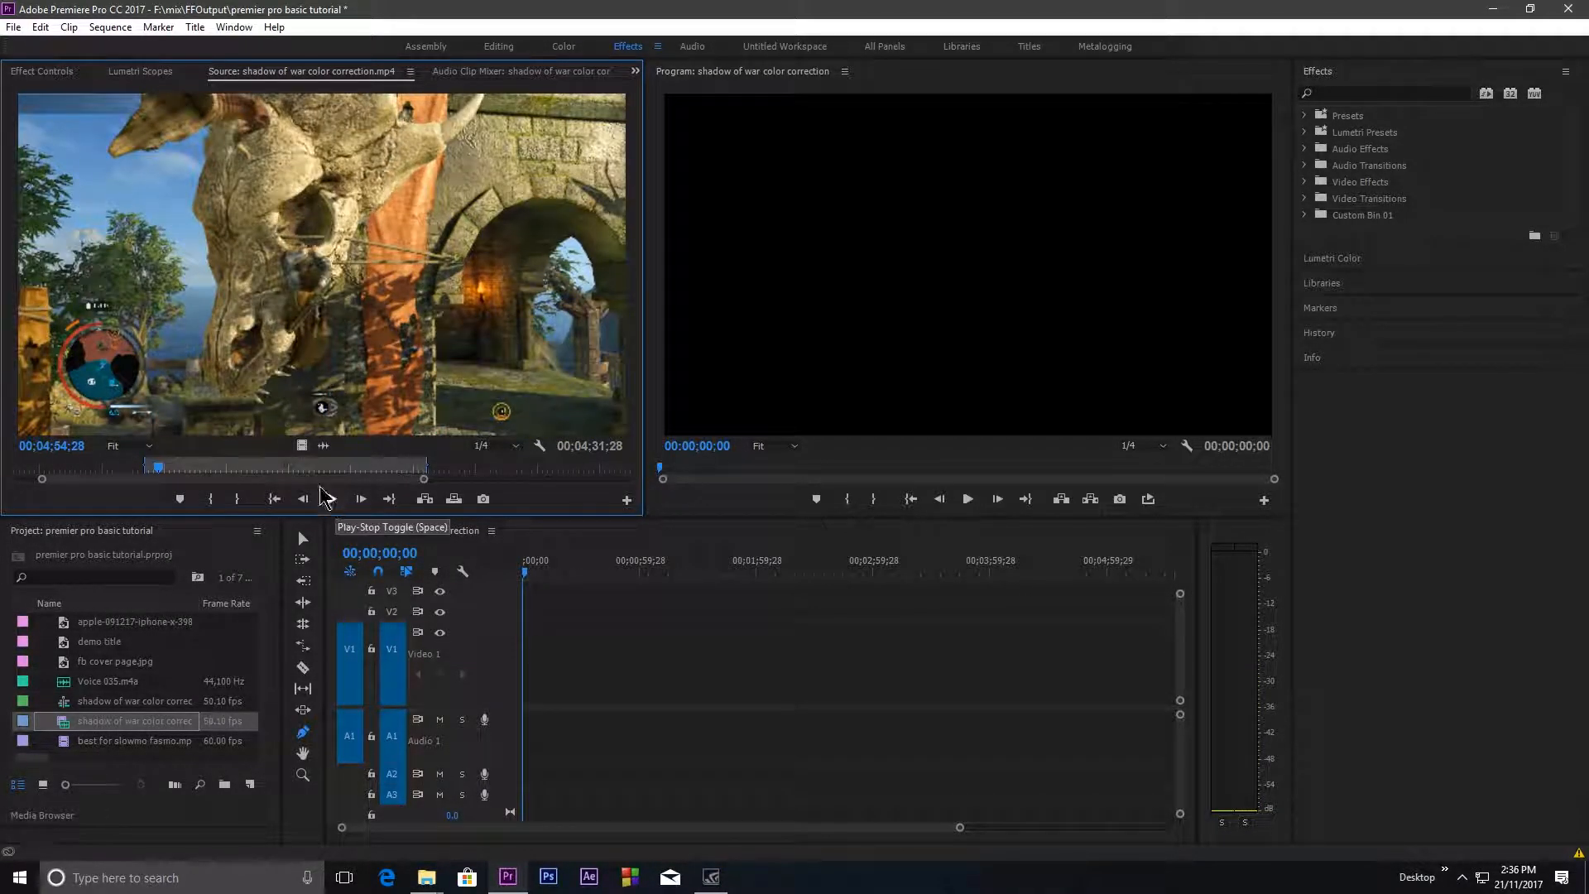
# Step: Place only the video of the marked shadow of war range at the start of track V1 and review it in the sequence
pyautogui.moveTo(301, 446); pyautogui.dragTo(516, 654)
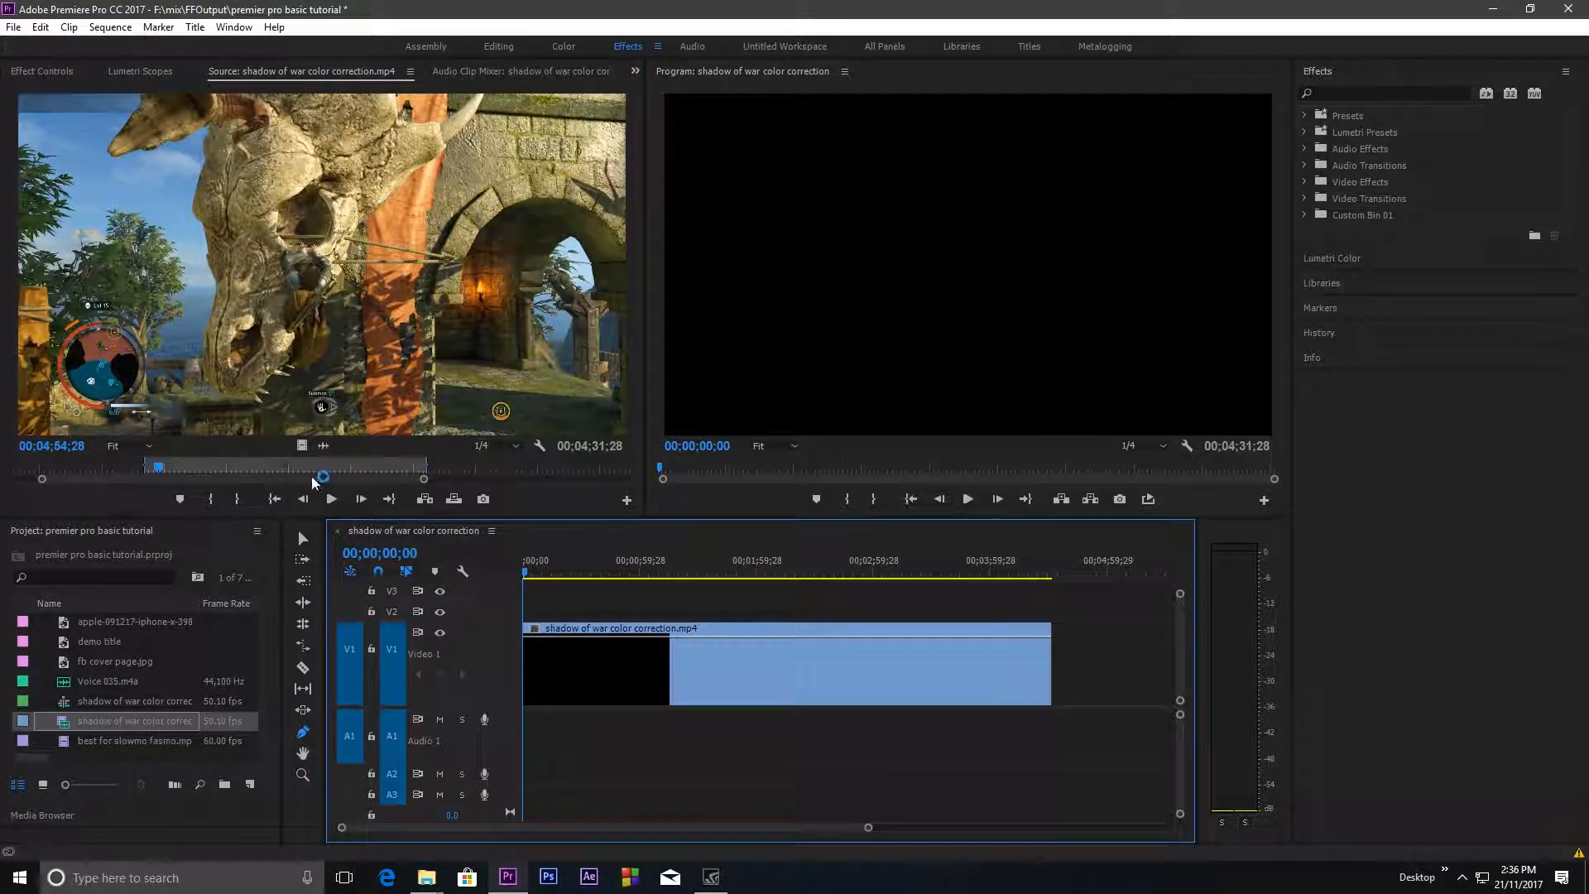
pyautogui.moveTo(534, 573); pyautogui.dragTo(601, 577)
pyautogui.click(969, 500)
pyautogui.click(621, 577)
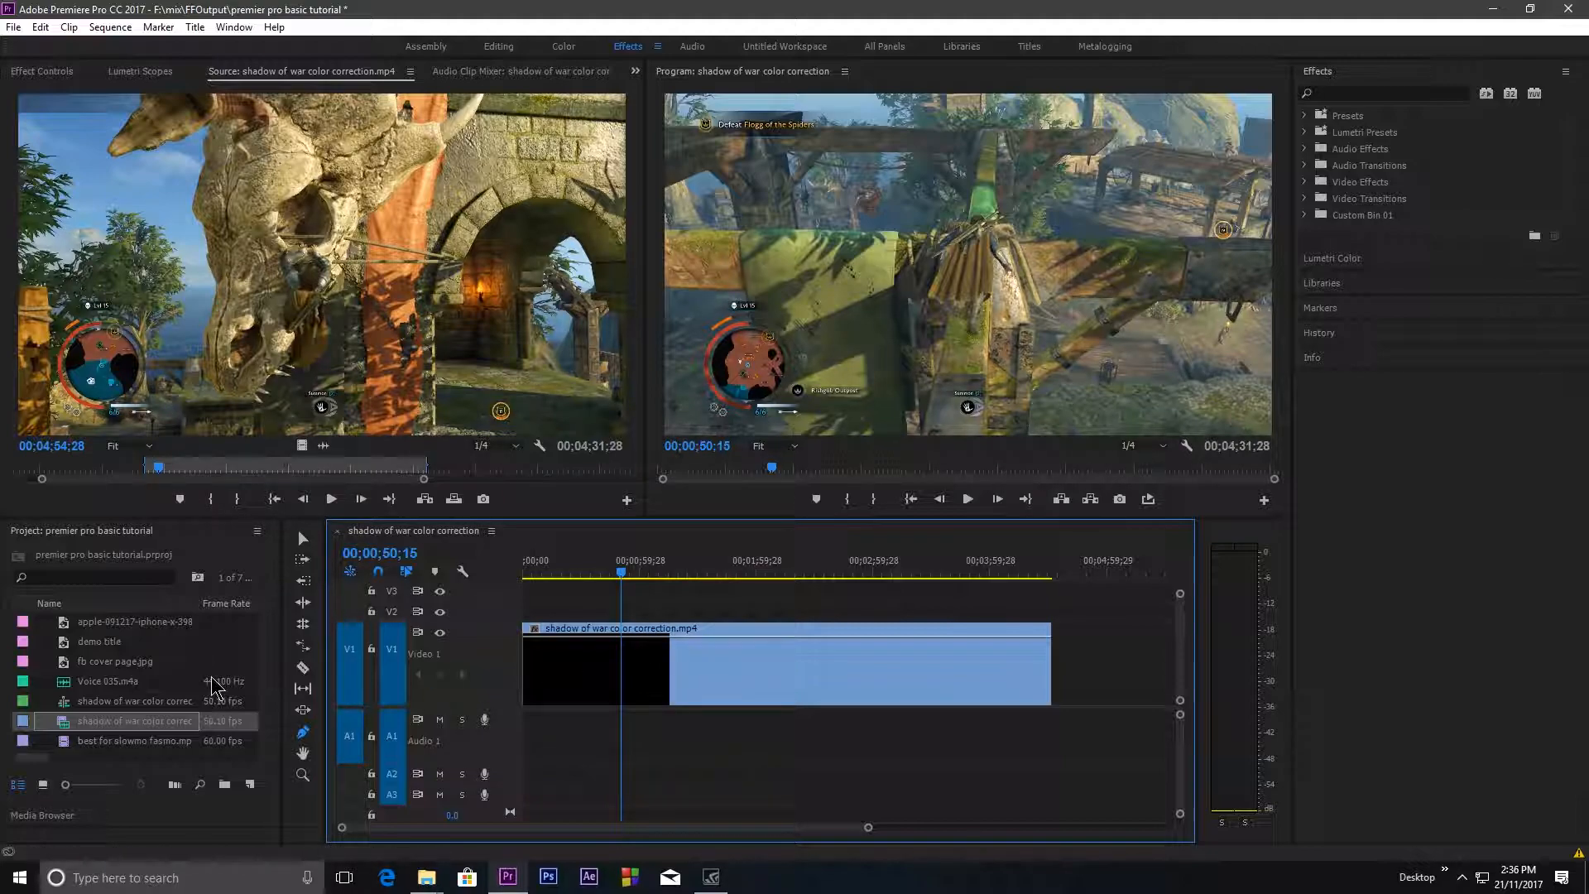
# Step: Try adding only the audio of the marked shadow of war range to track A1, and delete it again
pyautogui.click(125, 742)
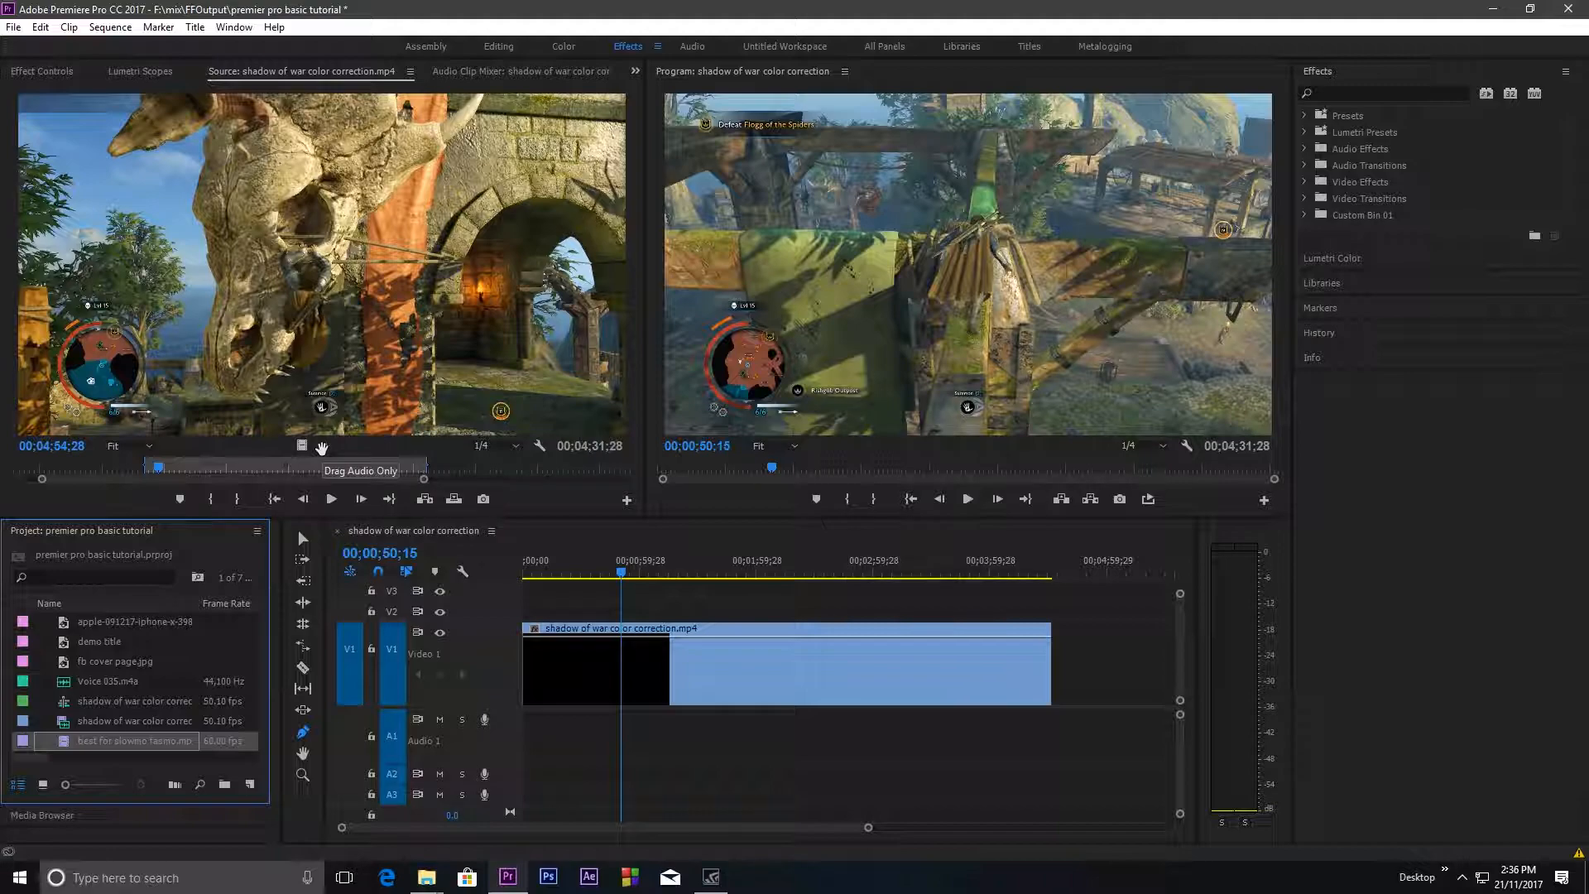
pyautogui.moveTo(321, 447); pyautogui.dragTo(613, 769)
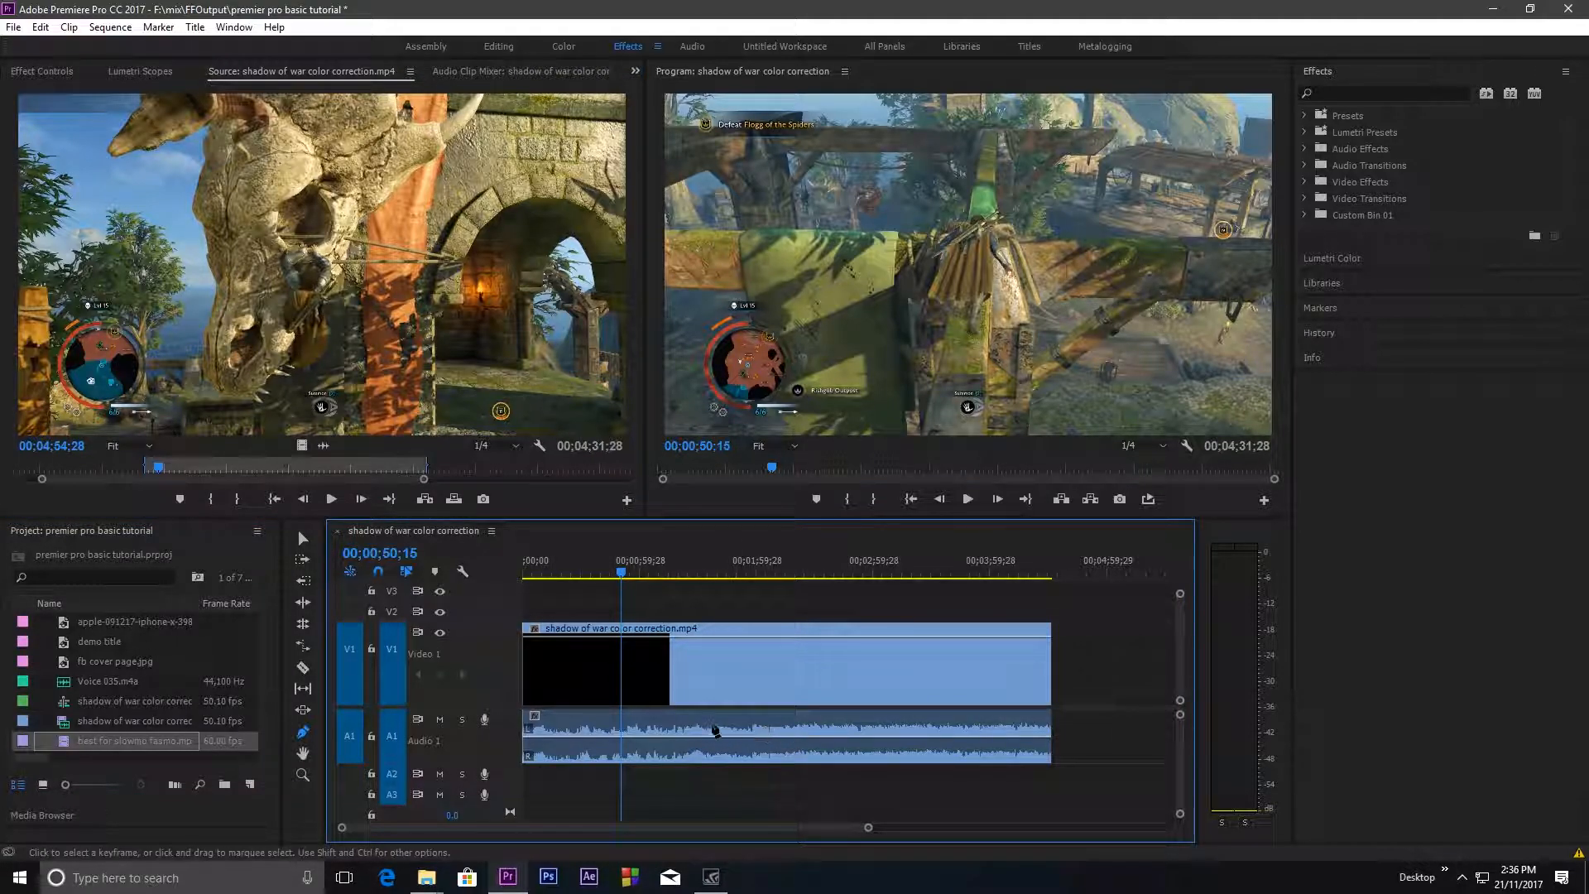
pyautogui.click(305, 540)
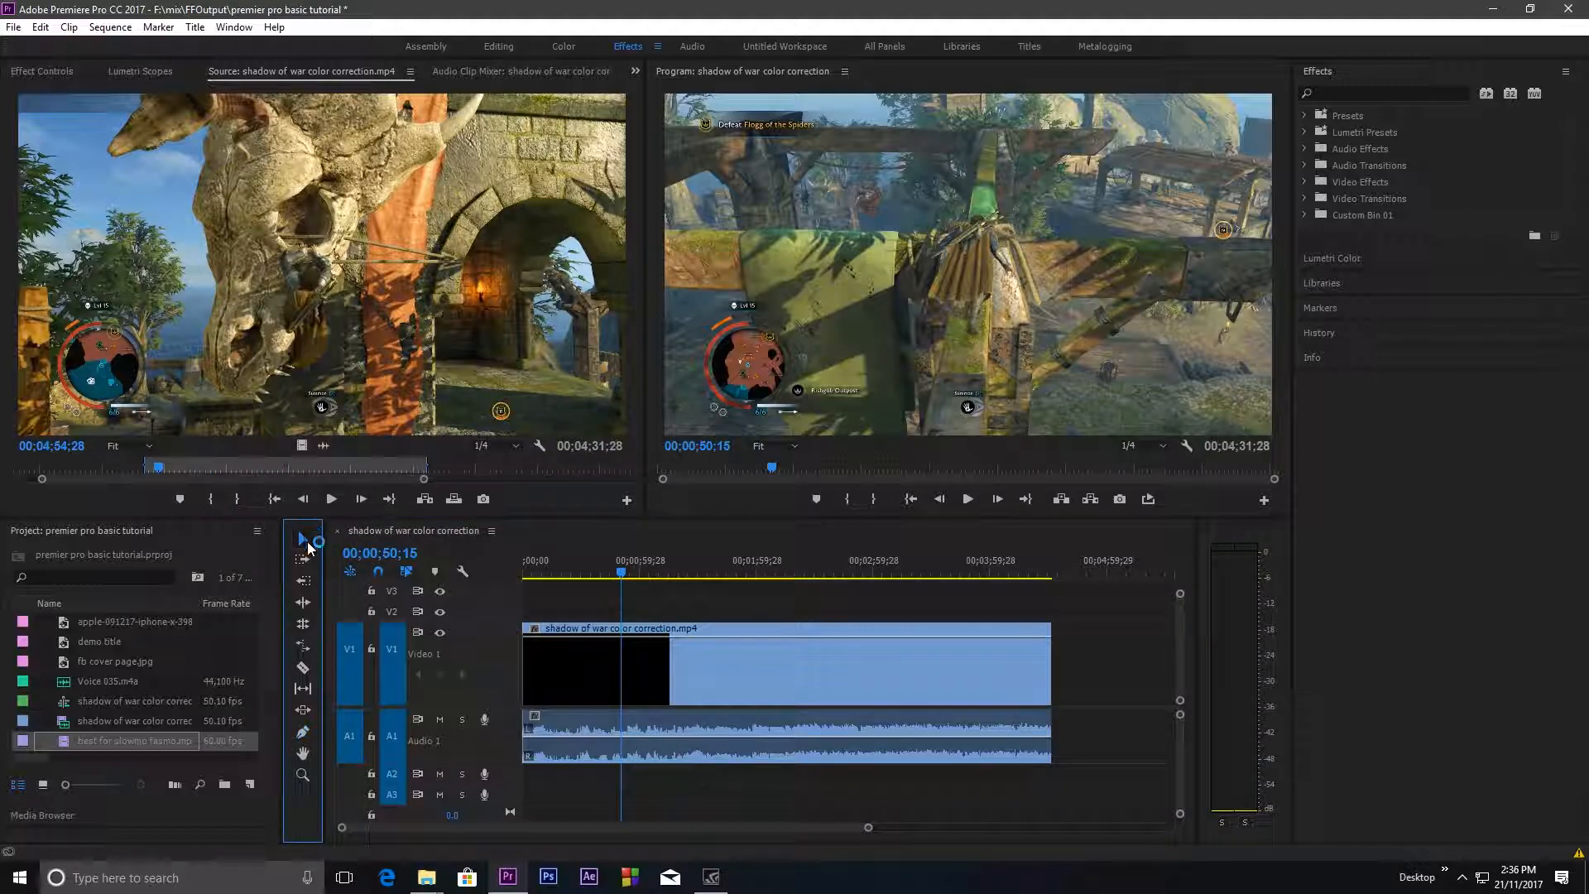
pyautogui.click(696, 722)
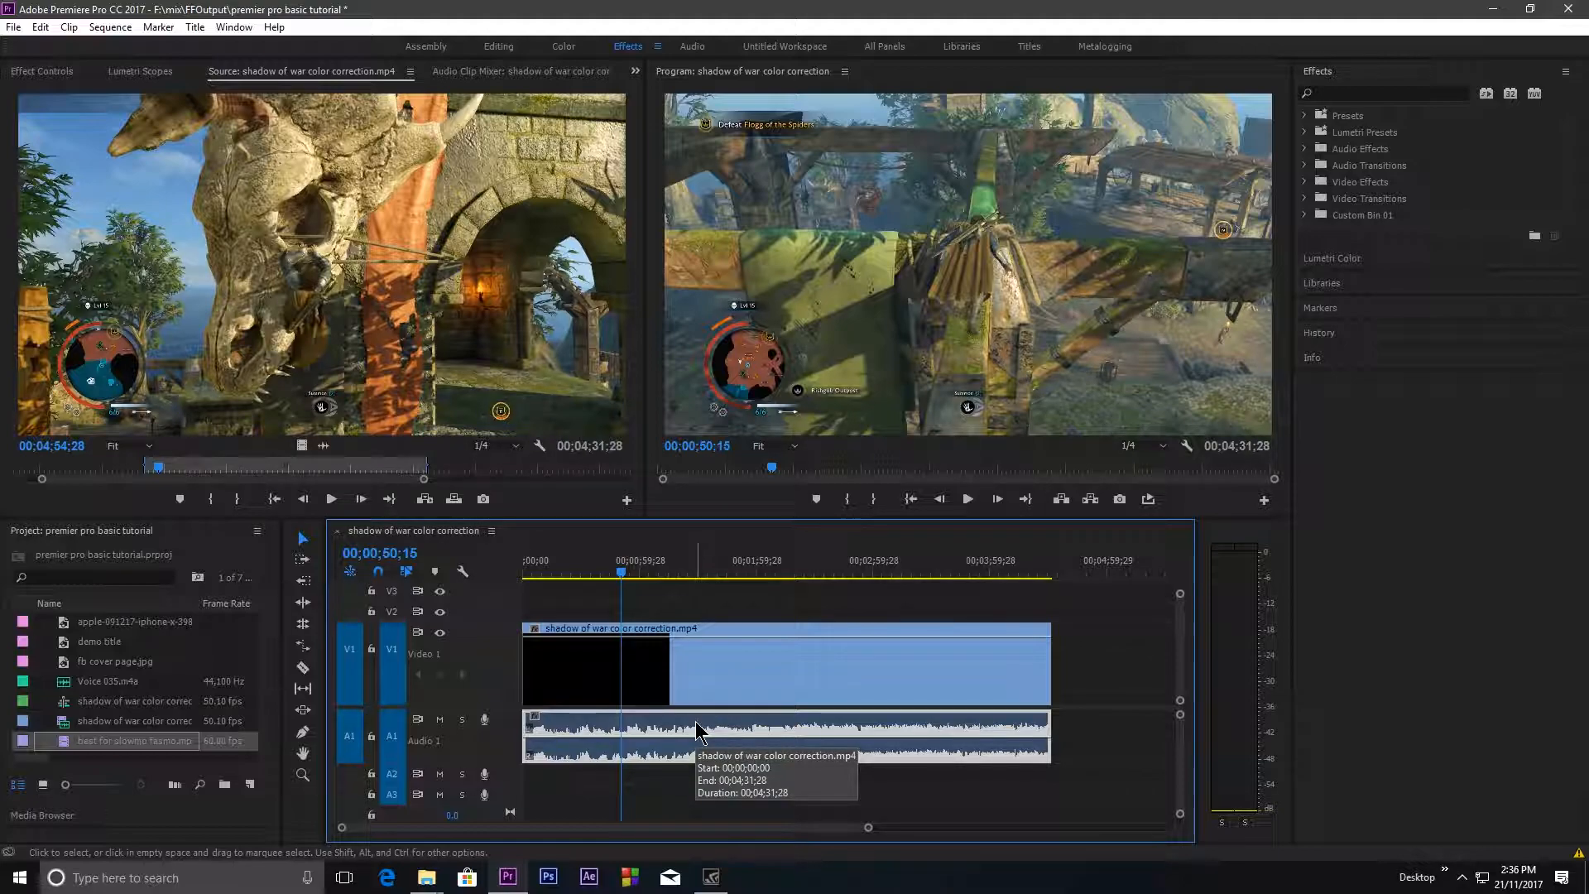
pyautogui.press('Delete')
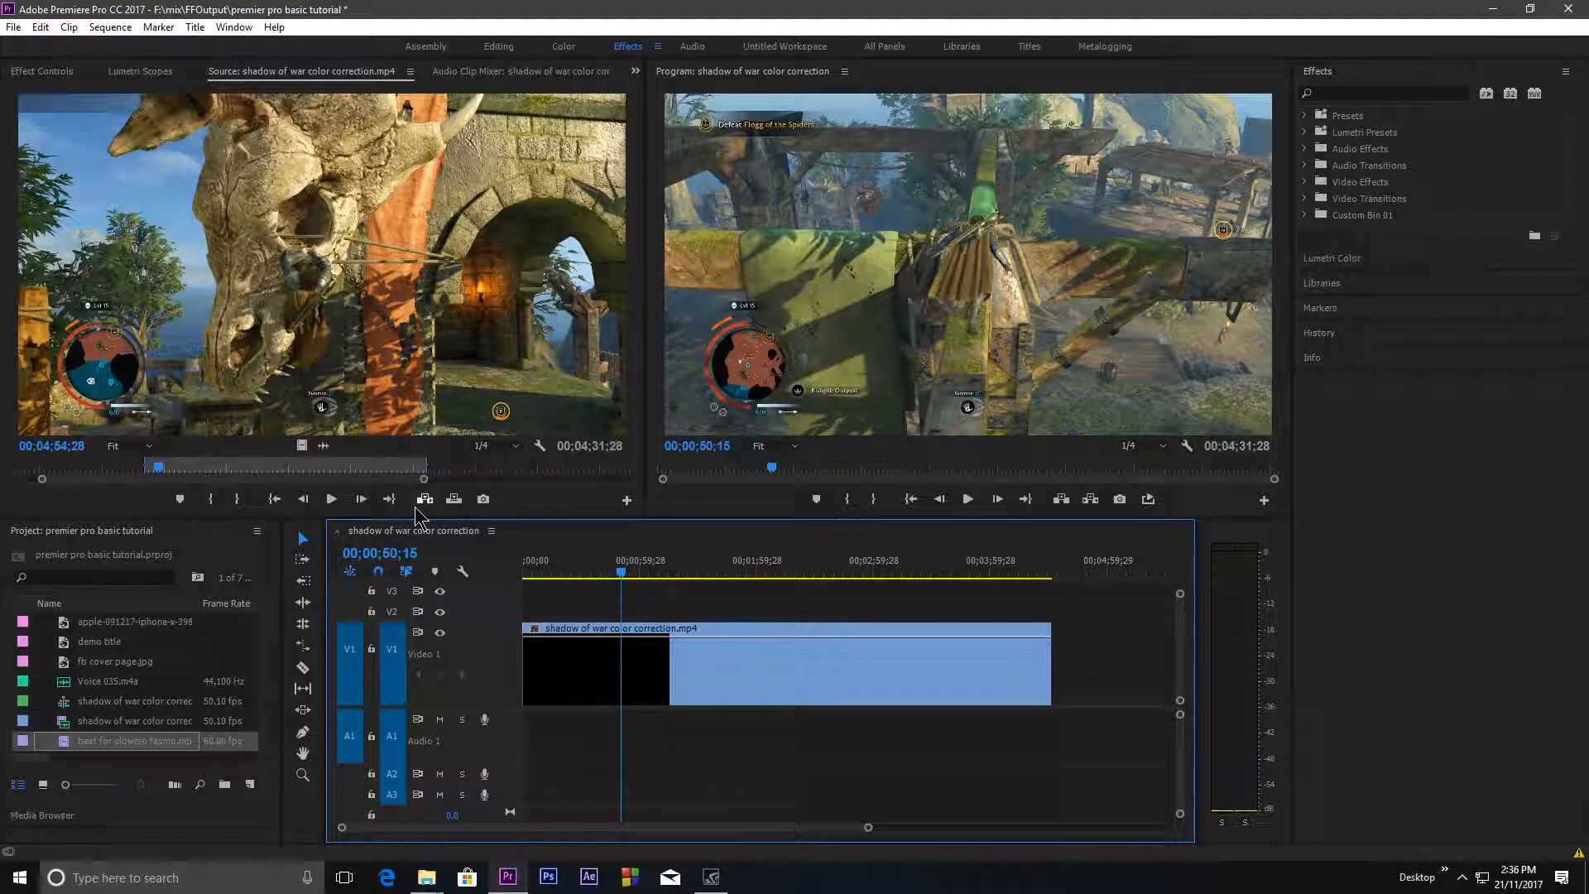
# Step: Open the best for slowmo fasmo clip in the Source monitor and mark its In point at 00:00:03:34
pyautogui.doubleClick(93, 739)
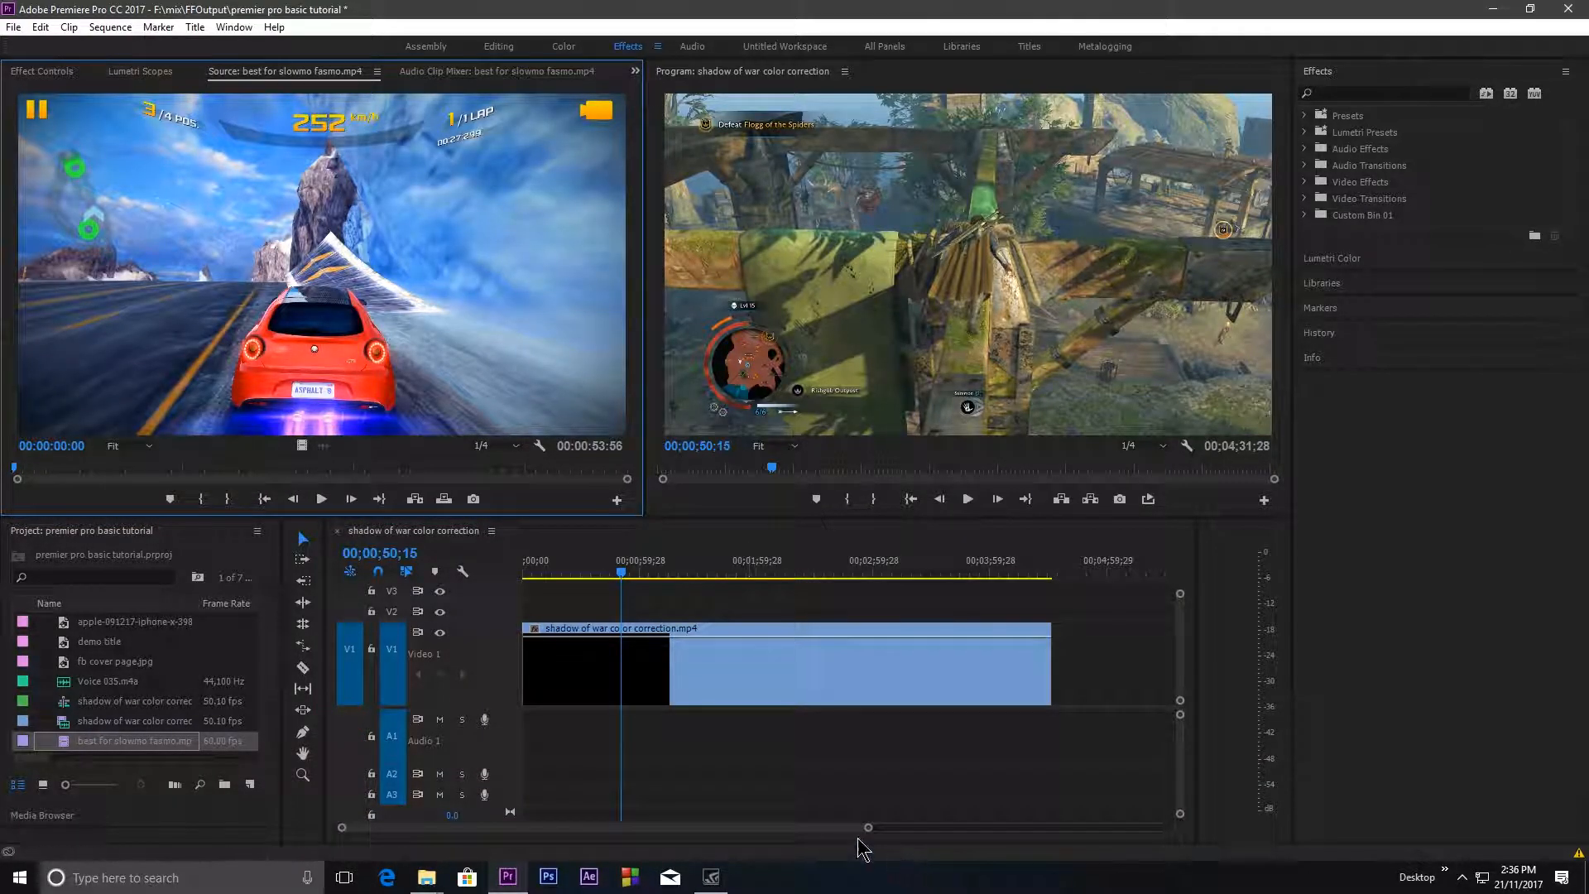
pyautogui.moveTo(868, 827); pyautogui.dragTo(974, 815)
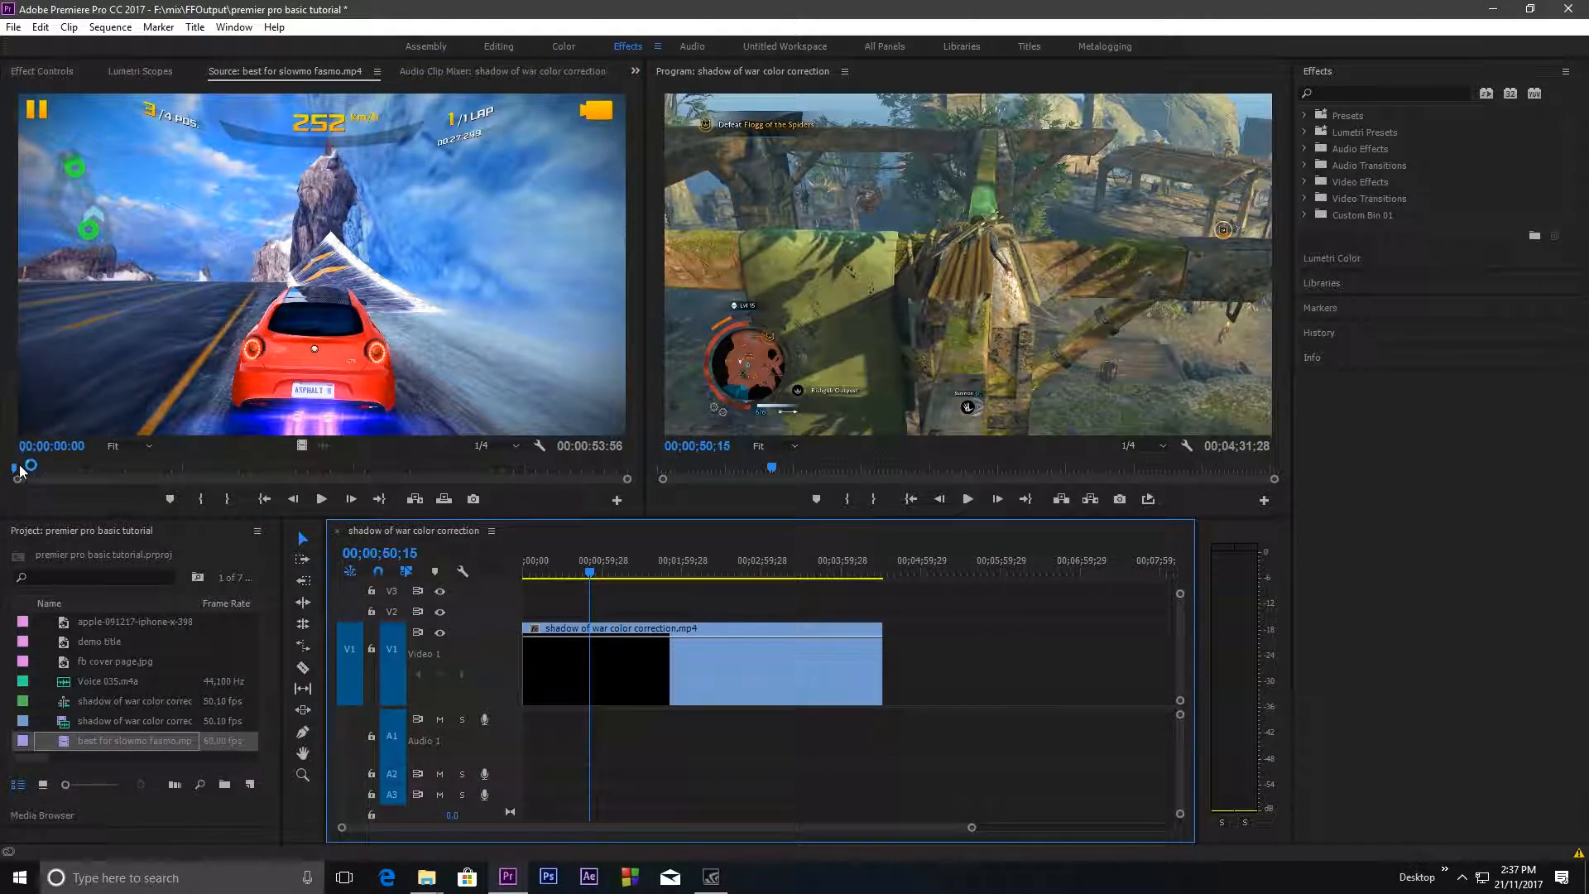
pyautogui.moveTo(18, 466)
pyautogui.mouseDown()
pyautogui.moveTo(88, 467)
pyautogui.moveTo(26, 468)
pyautogui.mouseUp()
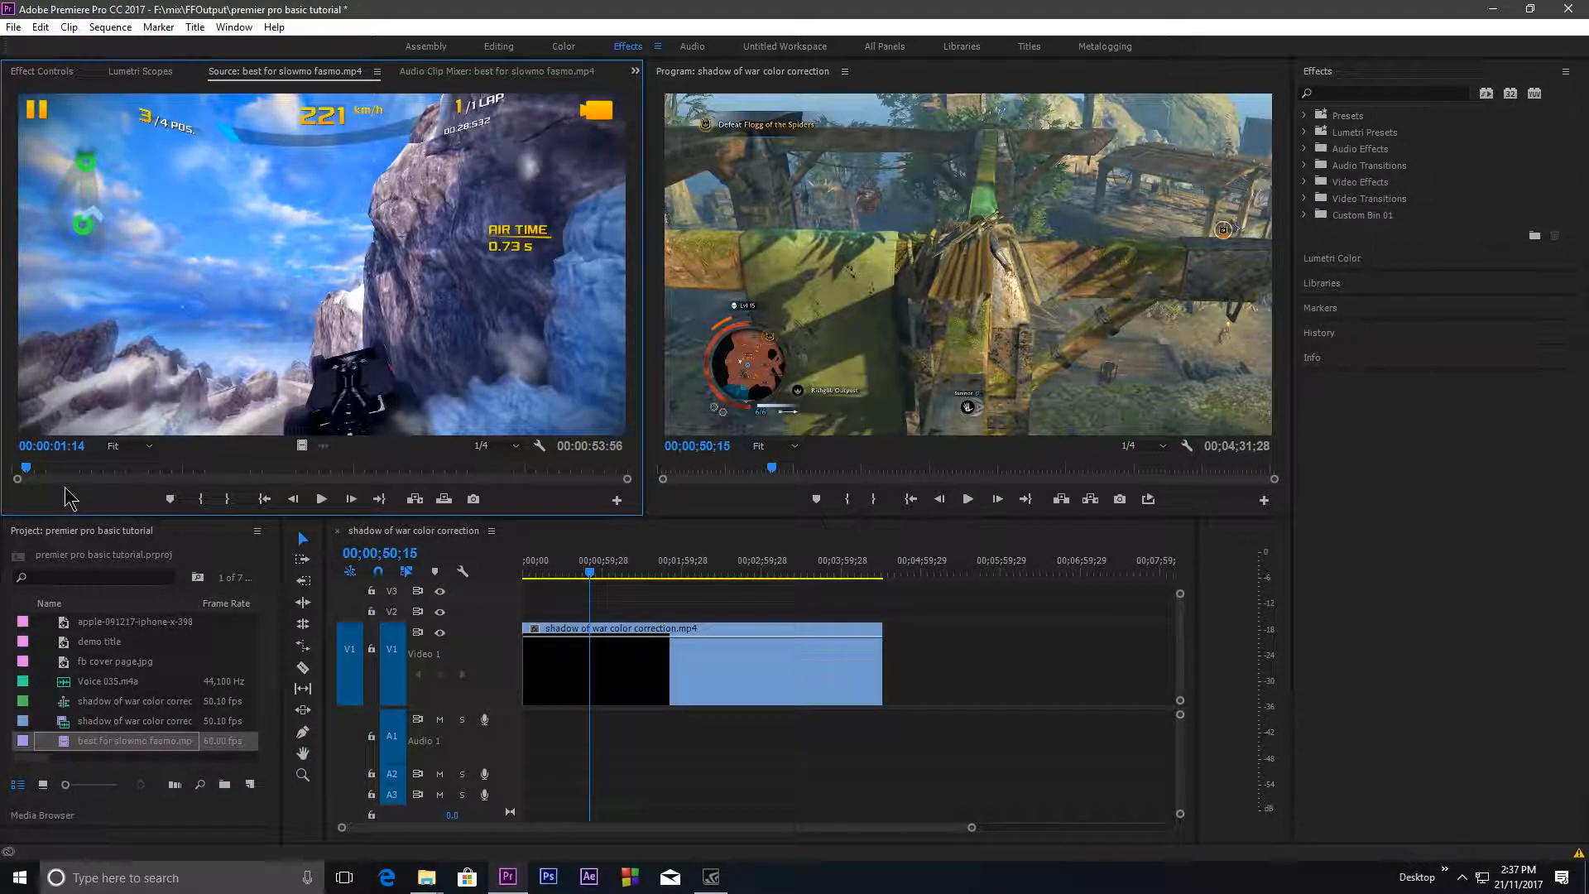
pyautogui.press('j')
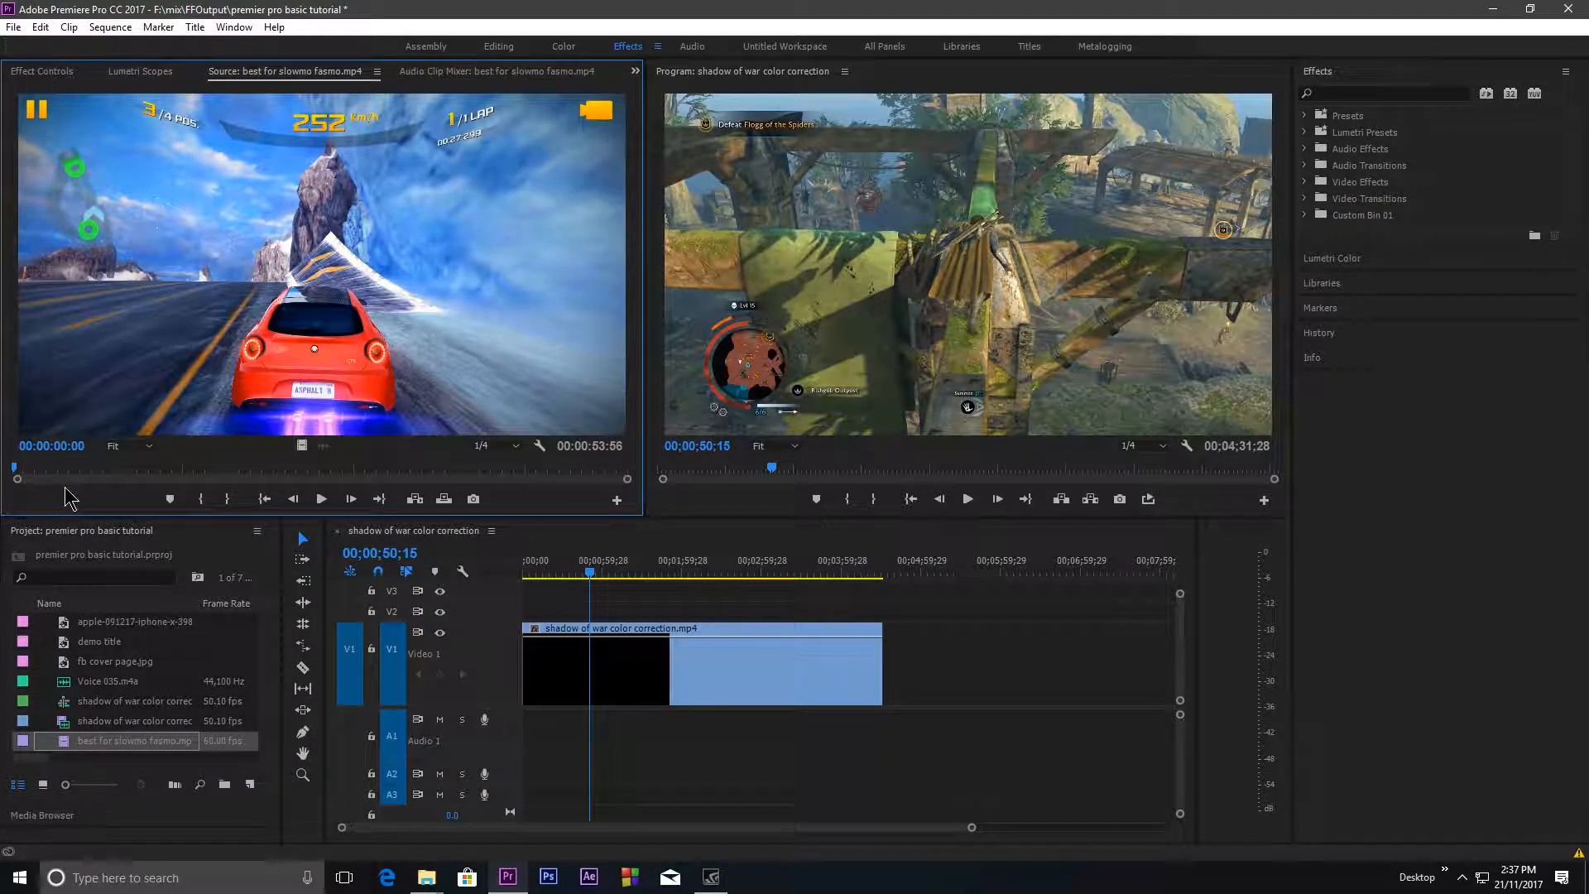
pyautogui.press('l')
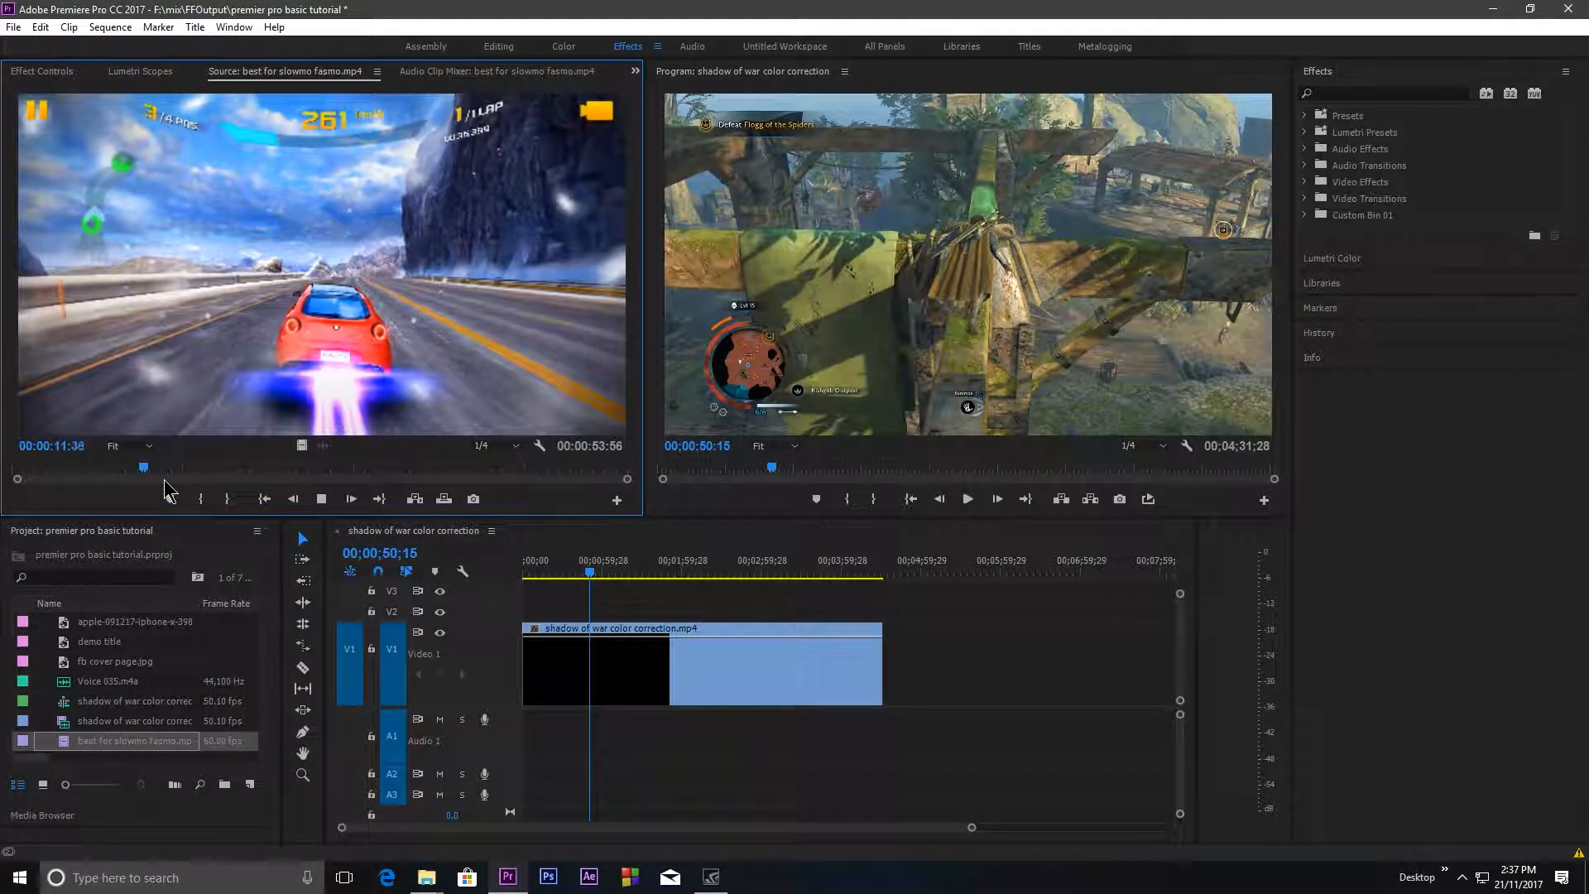
pyautogui.press('j')
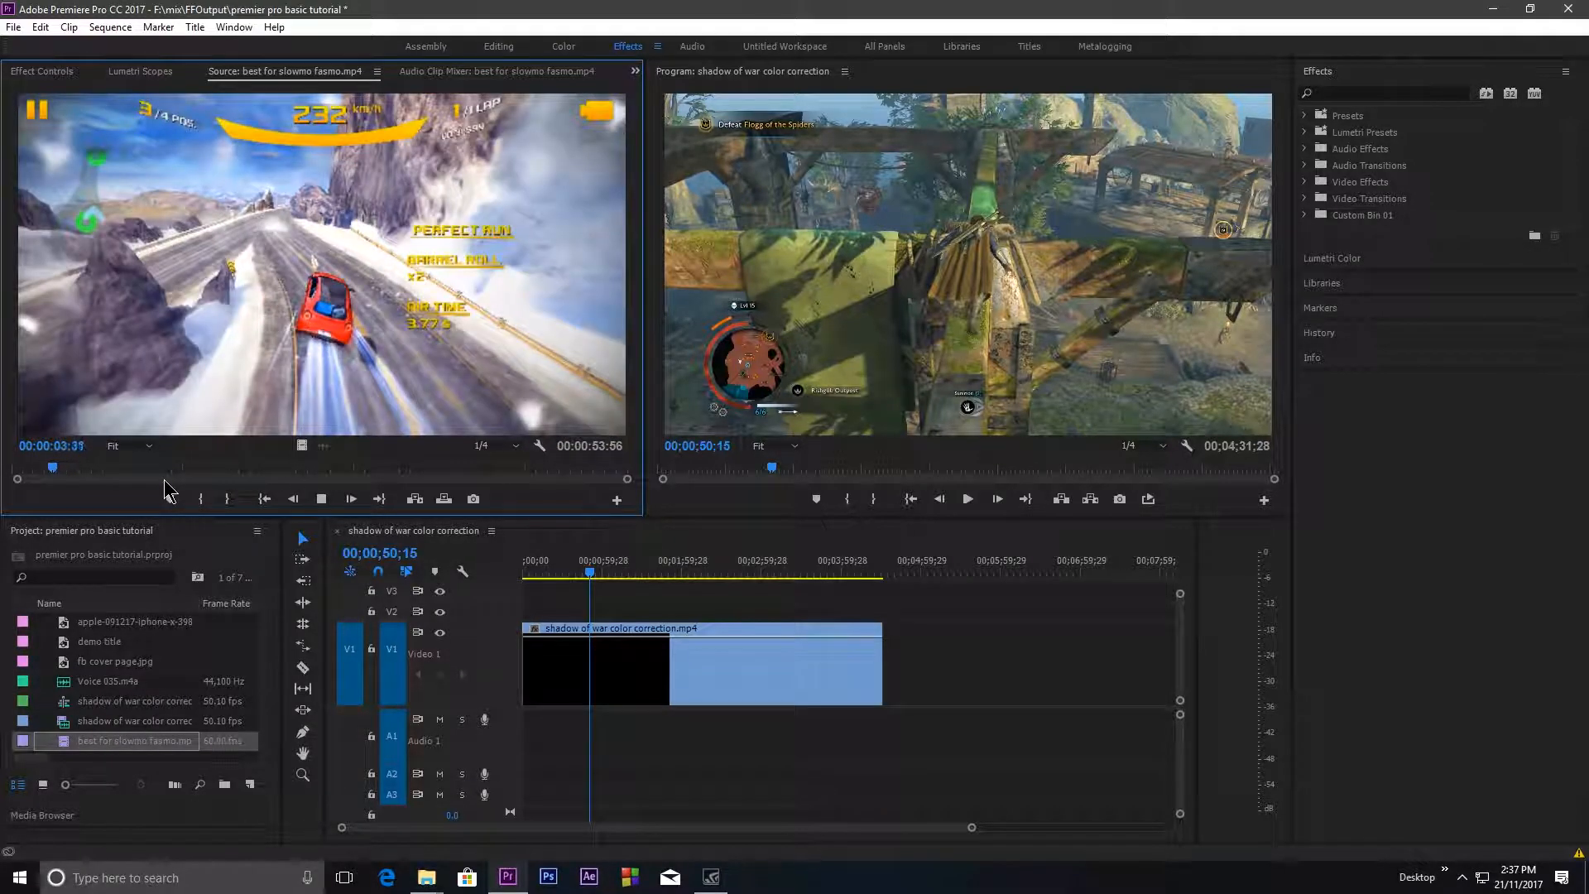
pyautogui.press('k')
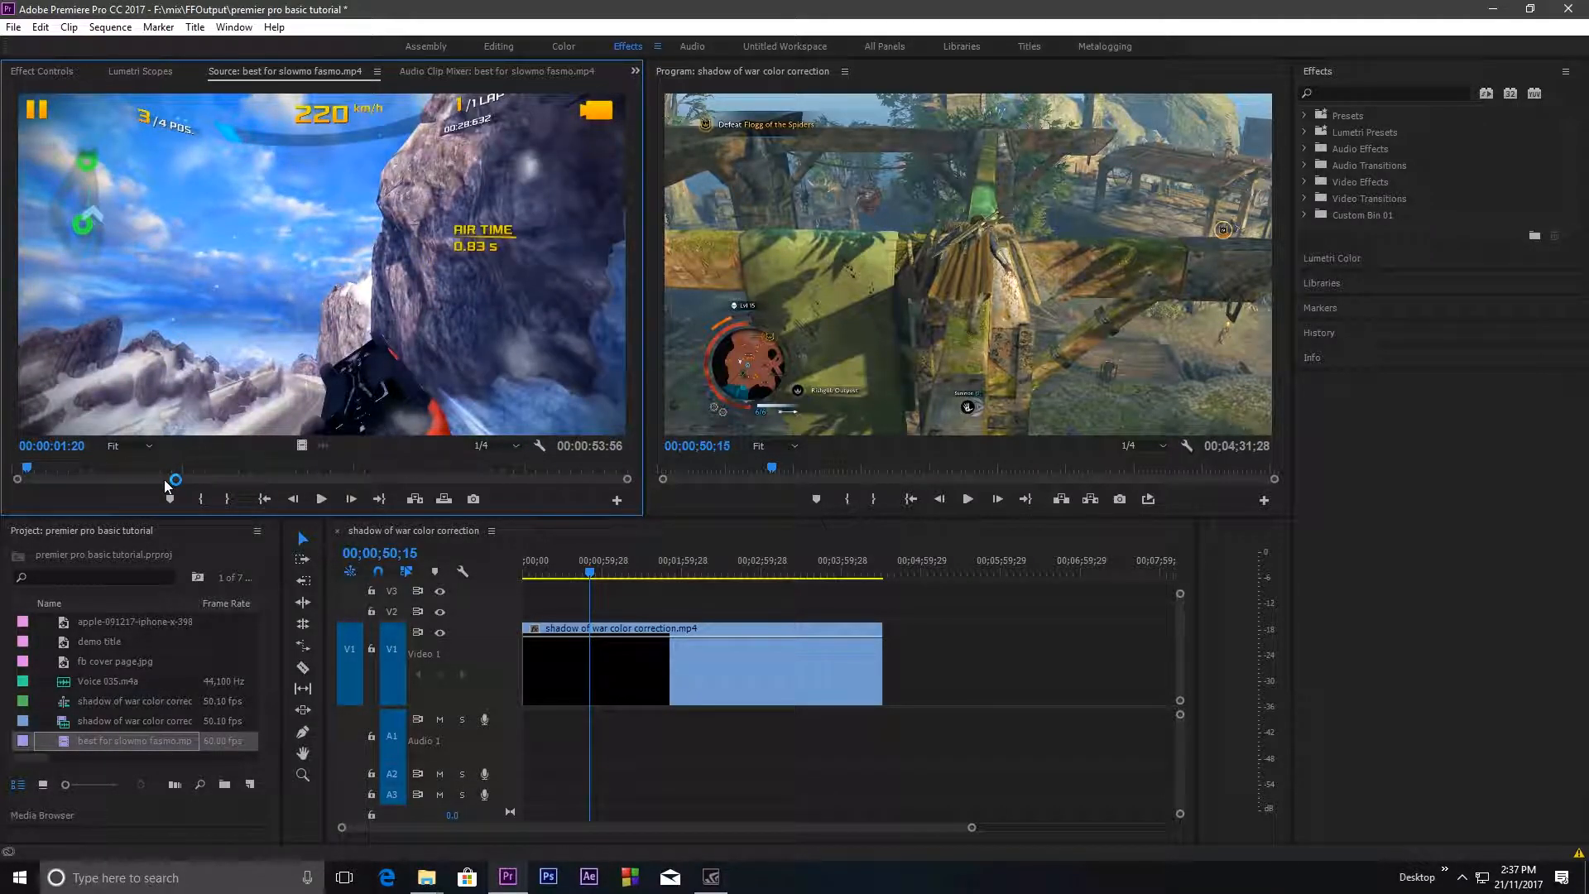
pyautogui.press('l')
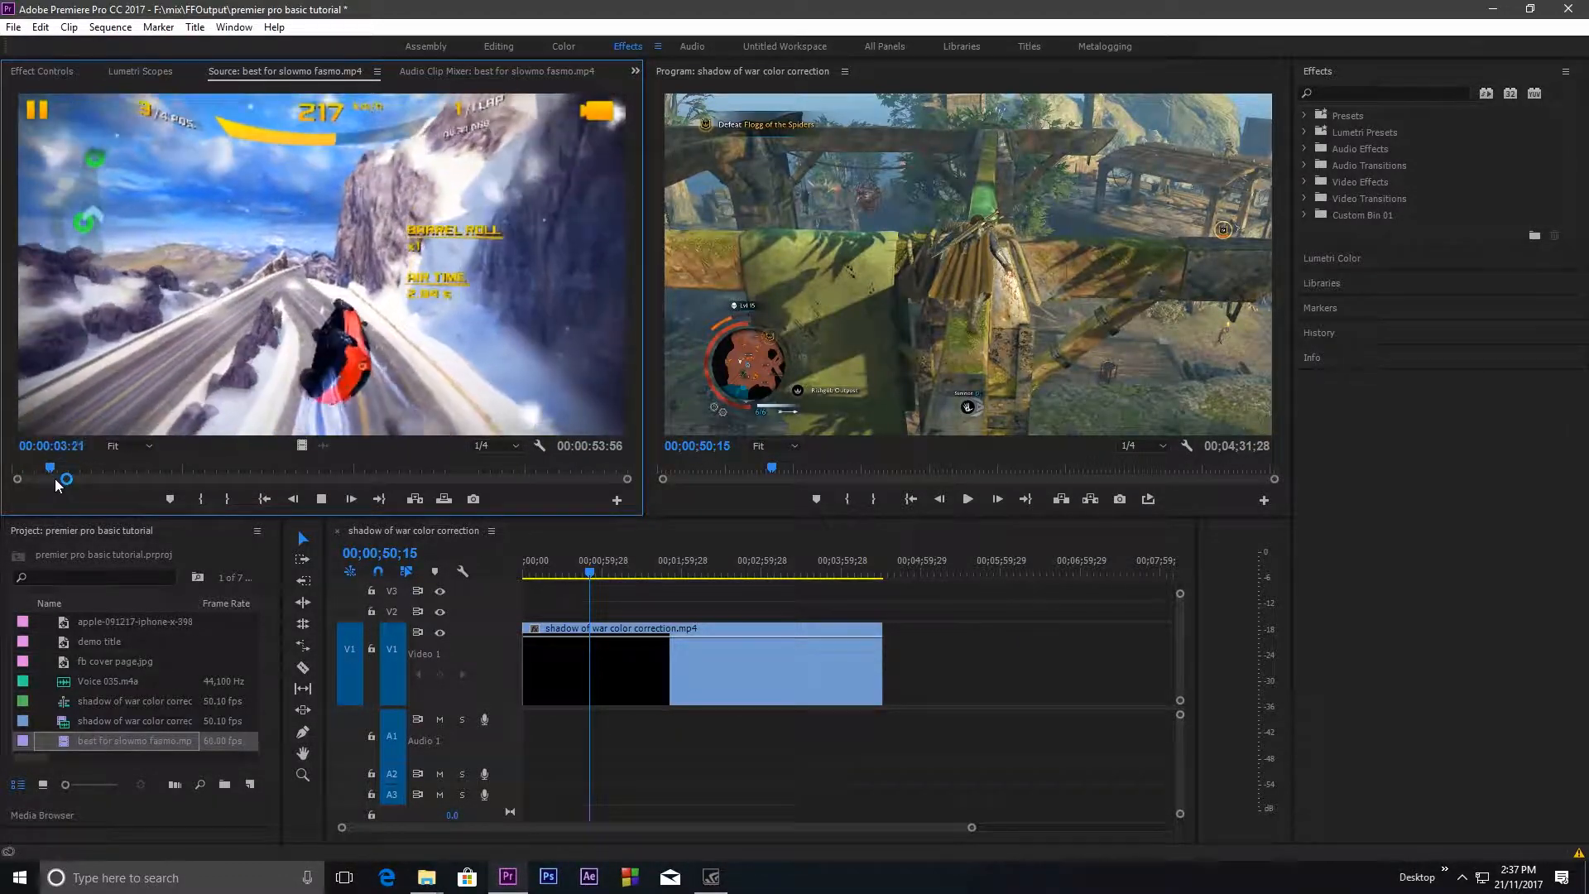
pyautogui.press('k')
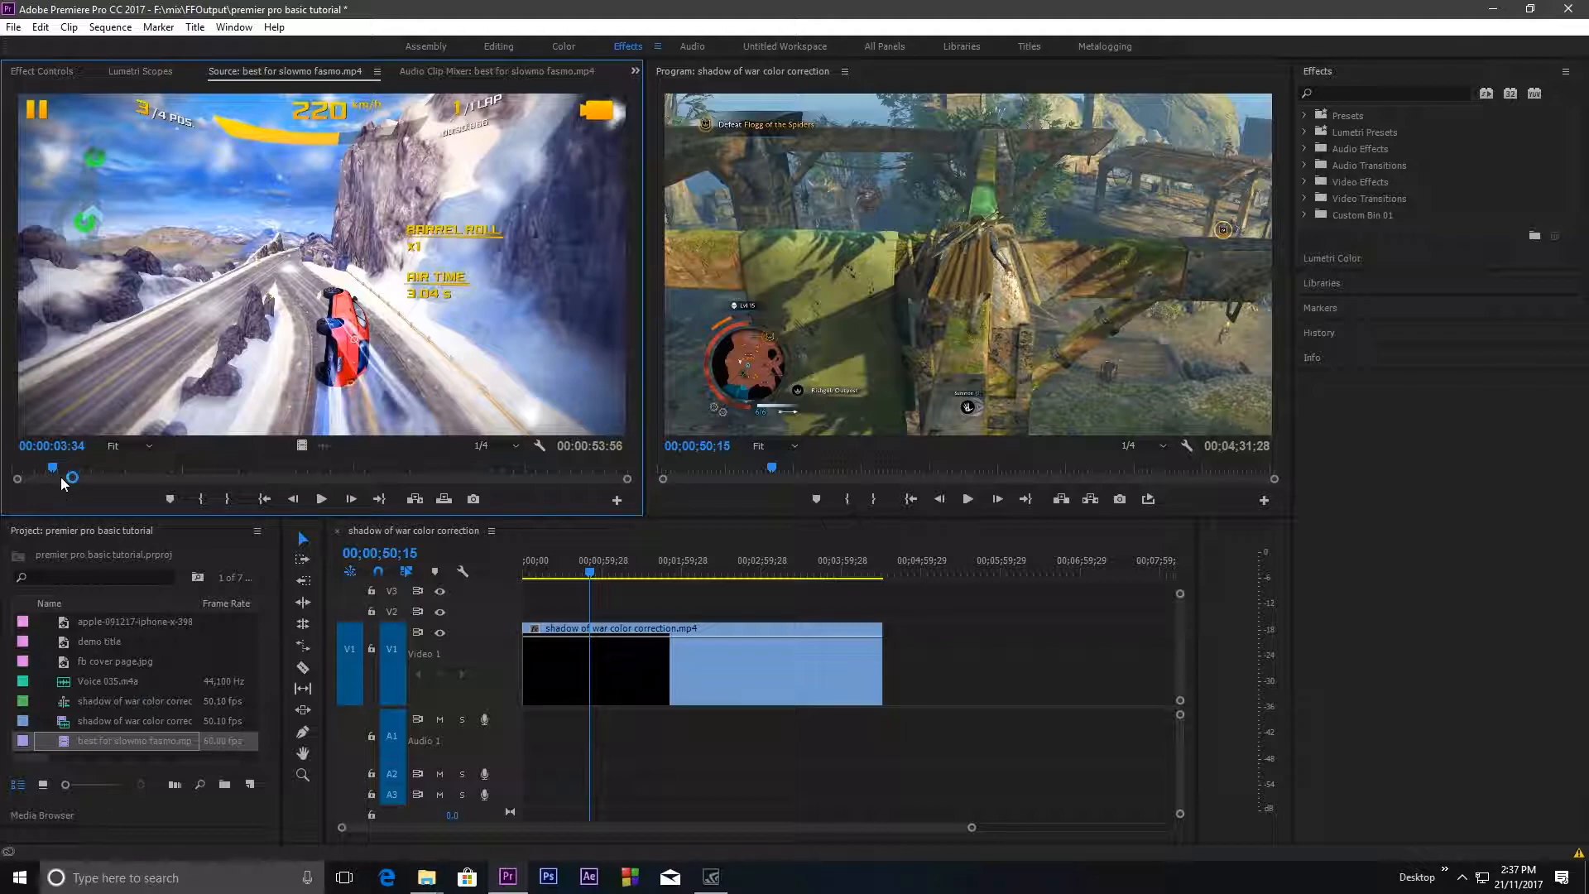
pyautogui.press('i')
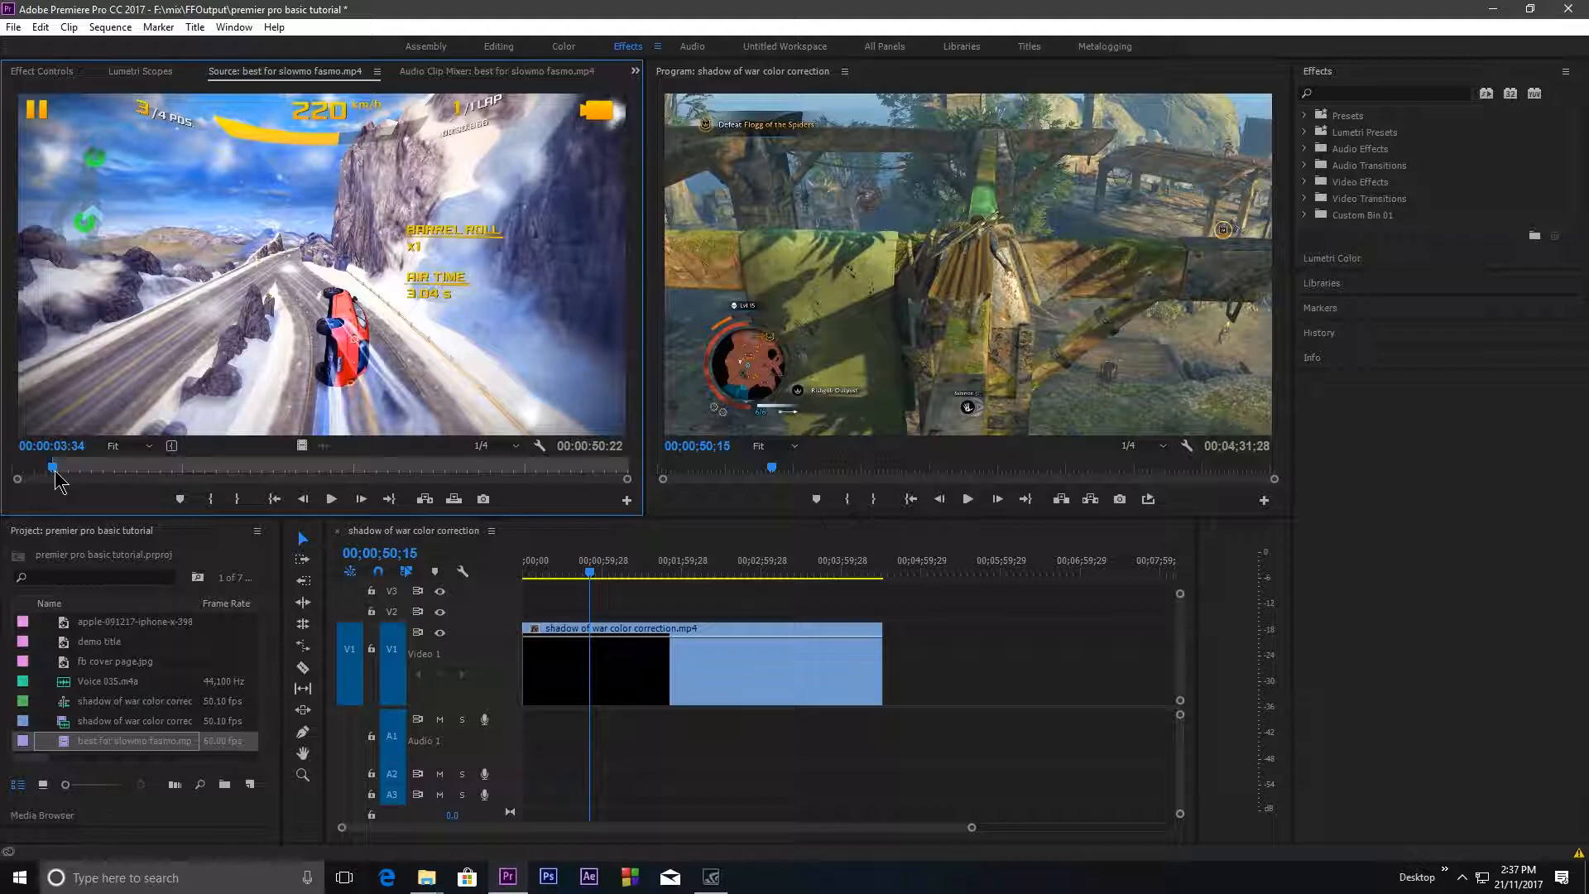
# Step: Play forward through the best for slowmo fasmo clip and mark its Out point at 00:00:22:31
pyautogui.press('l')
pyautogui.press('l')
pyautogui.press('l')
pyautogui.press('l')
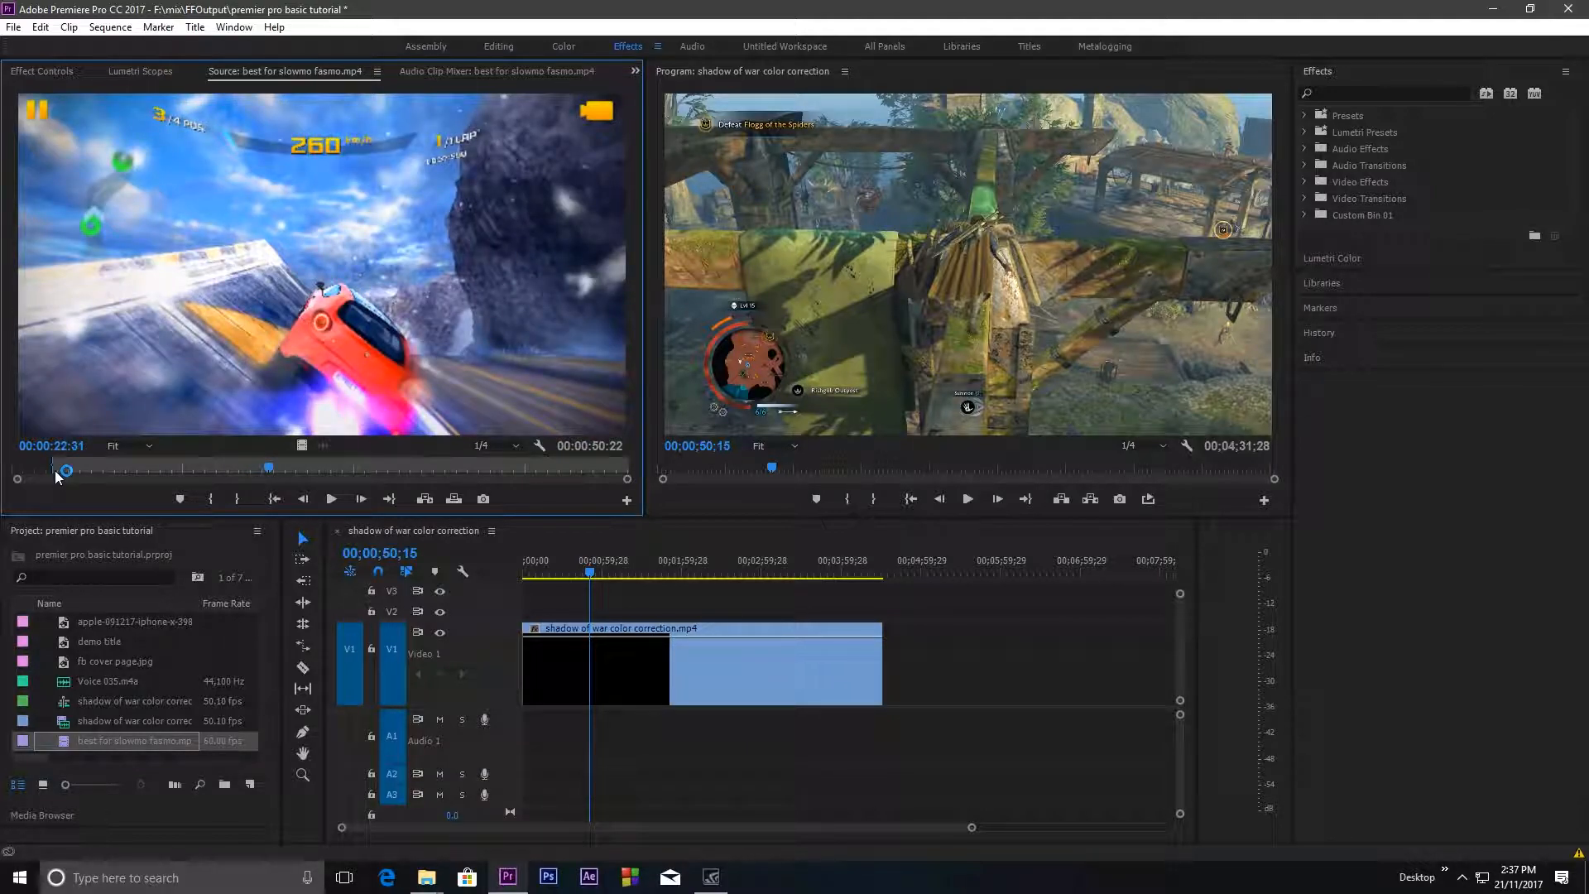
pyautogui.moveTo(57, 476); pyautogui.dragTo(273, 484)
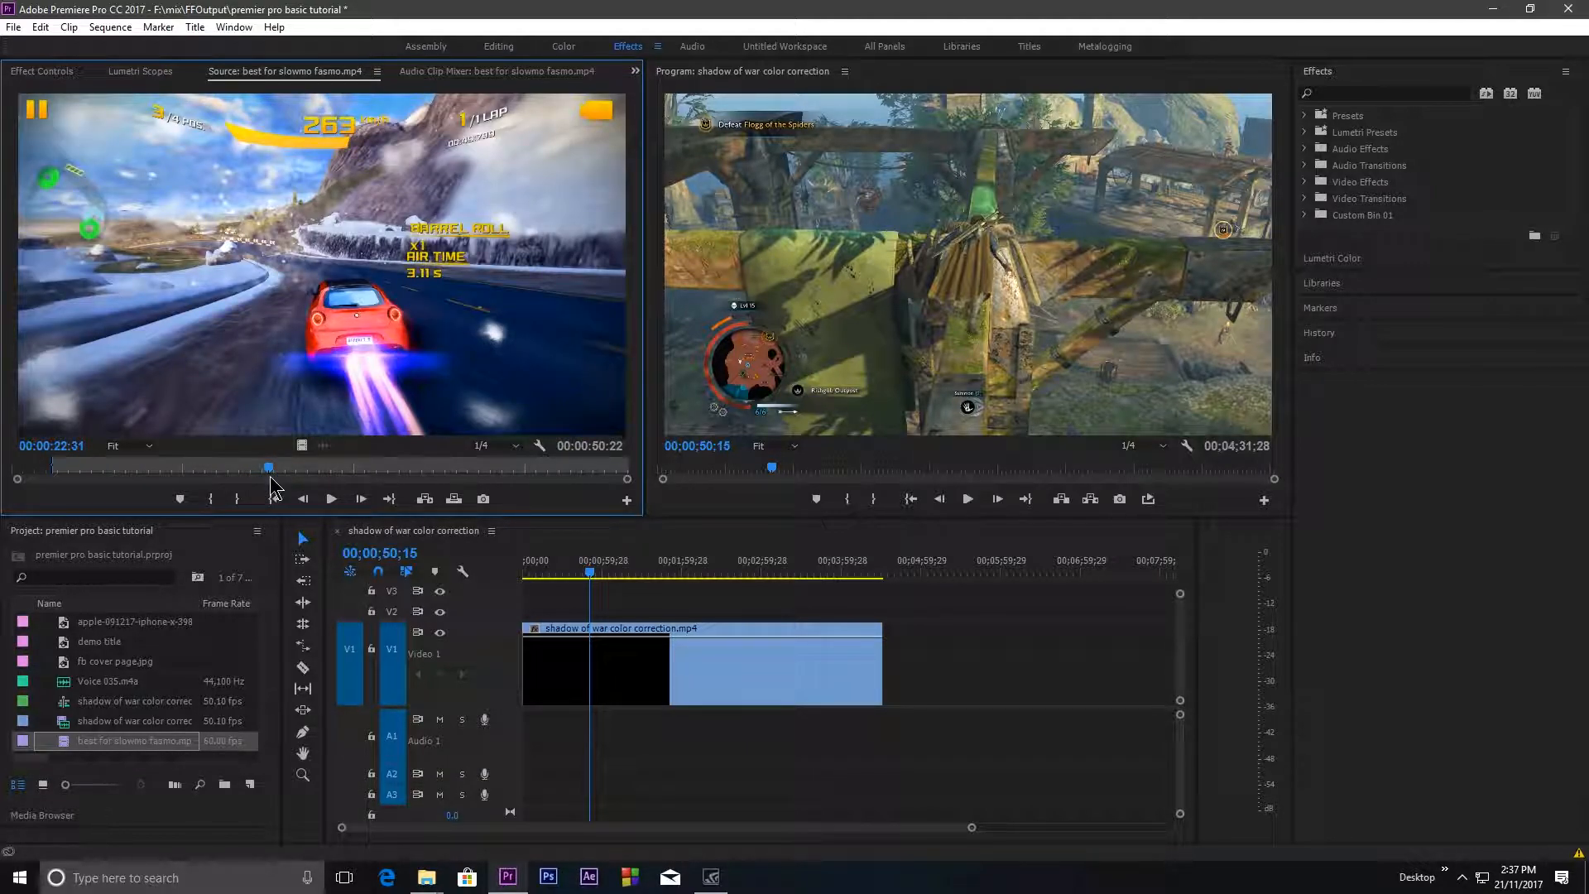
pyautogui.press('o')
# Step: Scrub through the marked car clip range and place only its video directly after the shadow of war clip on track V1
pyautogui.click(170, 470)
pyautogui.moveTo(163, 473); pyautogui.dragTo(258, 473)
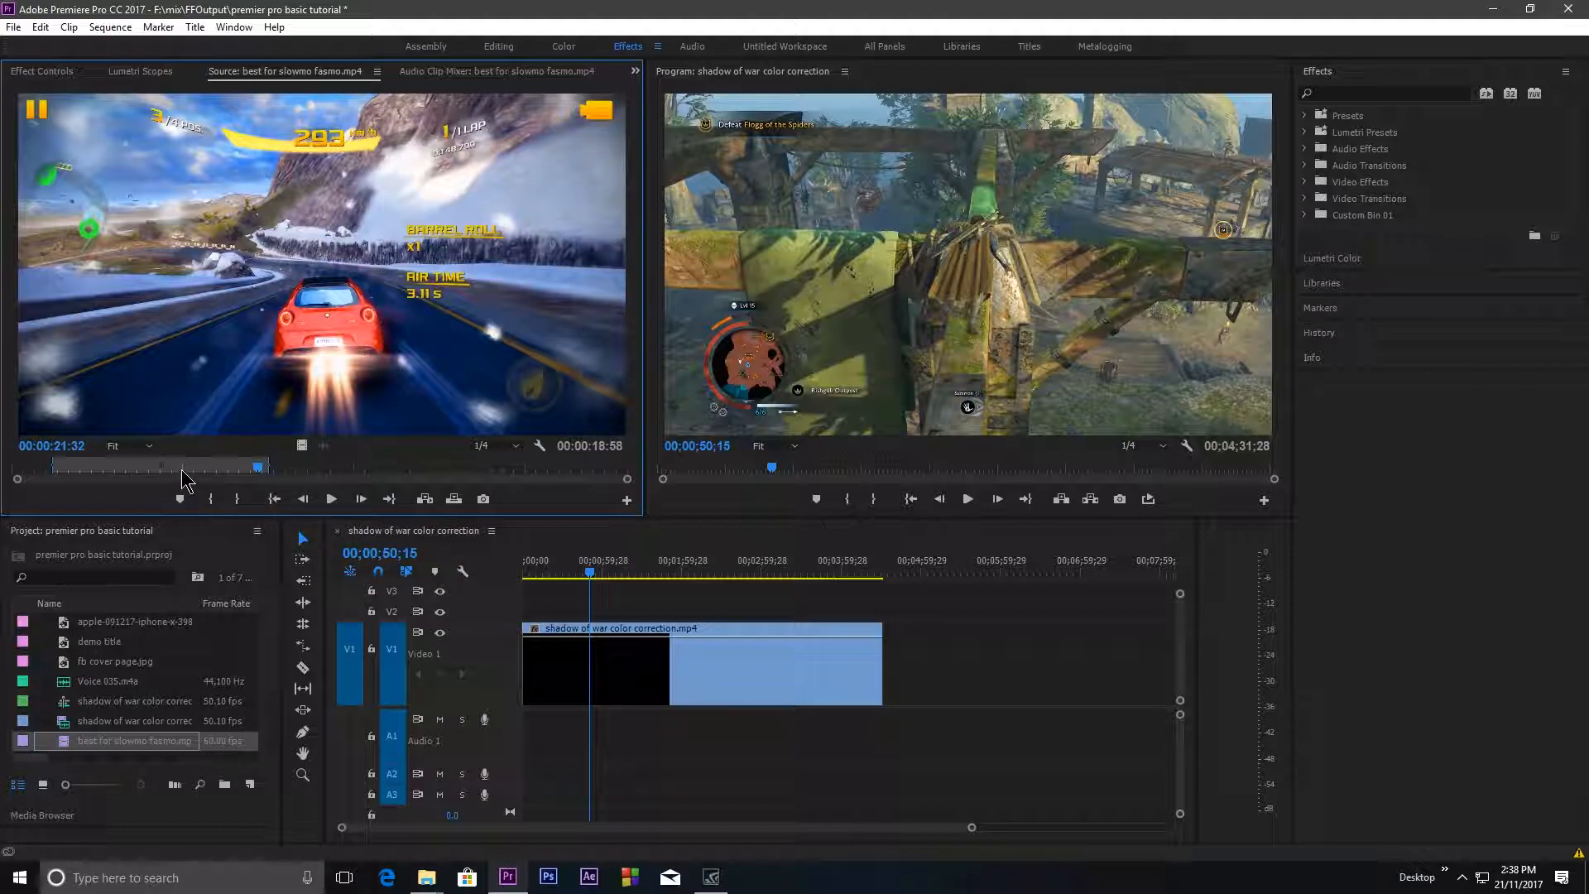
pyautogui.moveTo(304, 447); pyautogui.dragTo(889, 667)
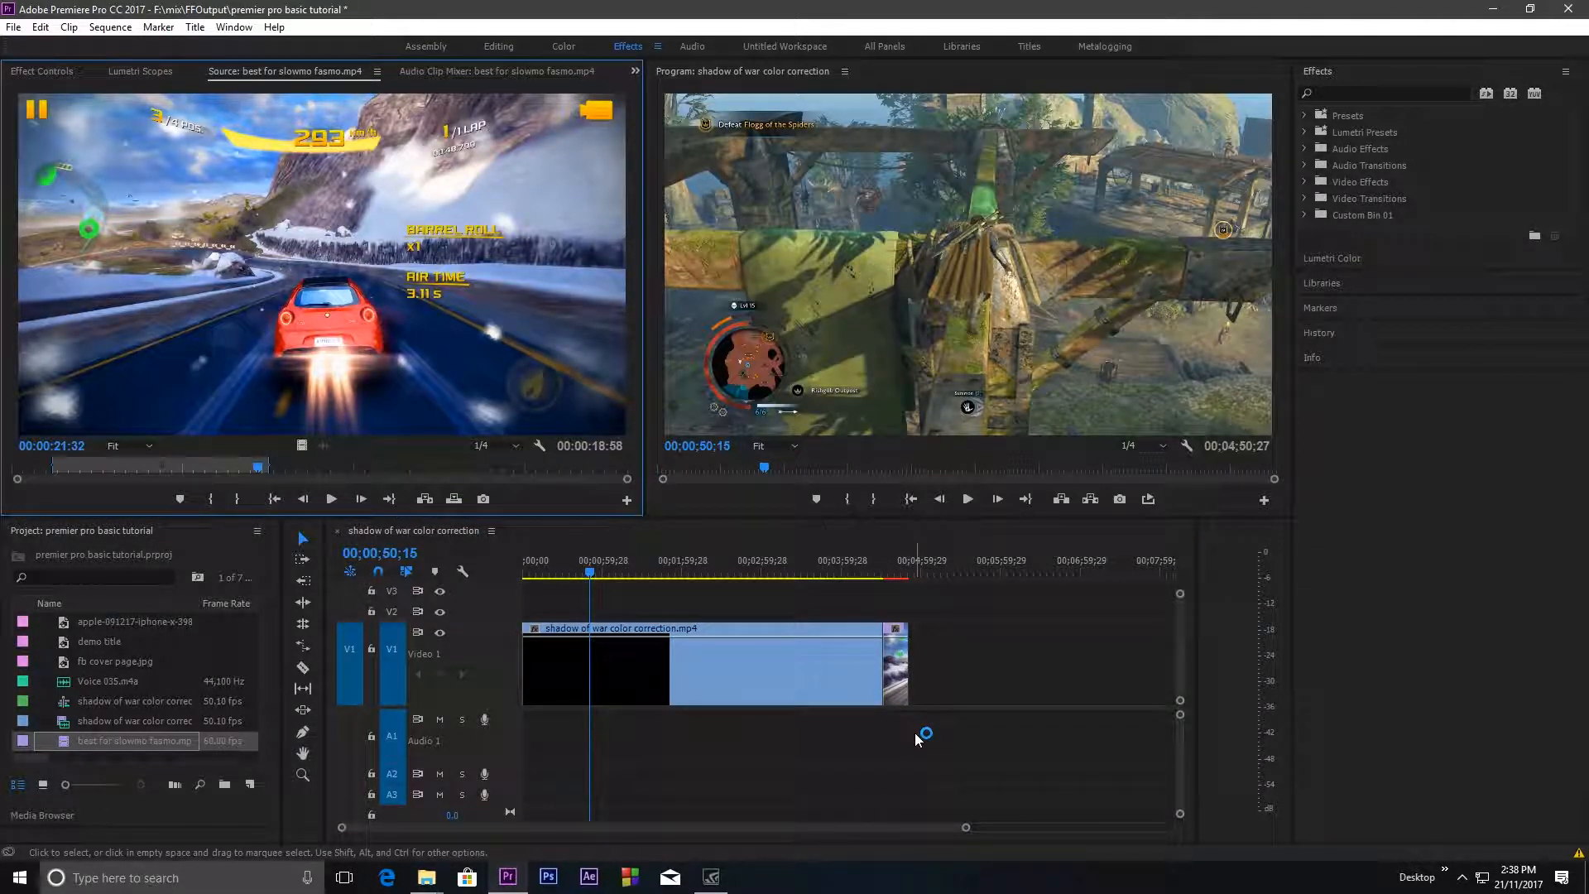
# Step: Review the cut between the shadow of war clip and the car clip by playing and scrubbing the sequence
pyautogui.moveTo(589, 570); pyautogui.dragTo(880, 570)
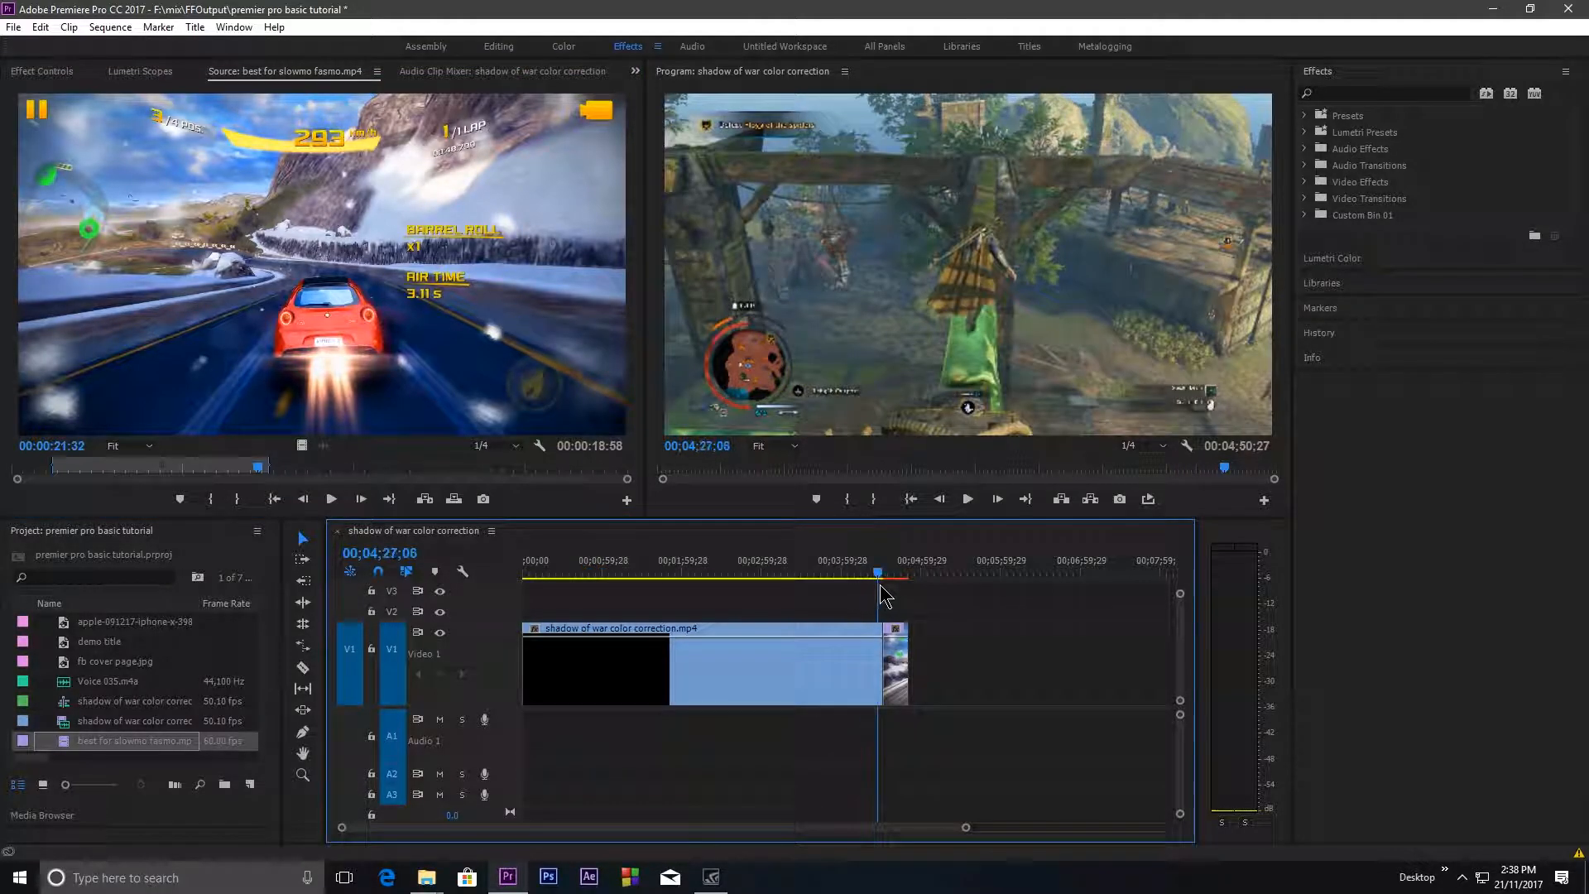
pyautogui.moveTo(967, 828); pyautogui.dragTo(791, 827)
pyautogui.press('space')
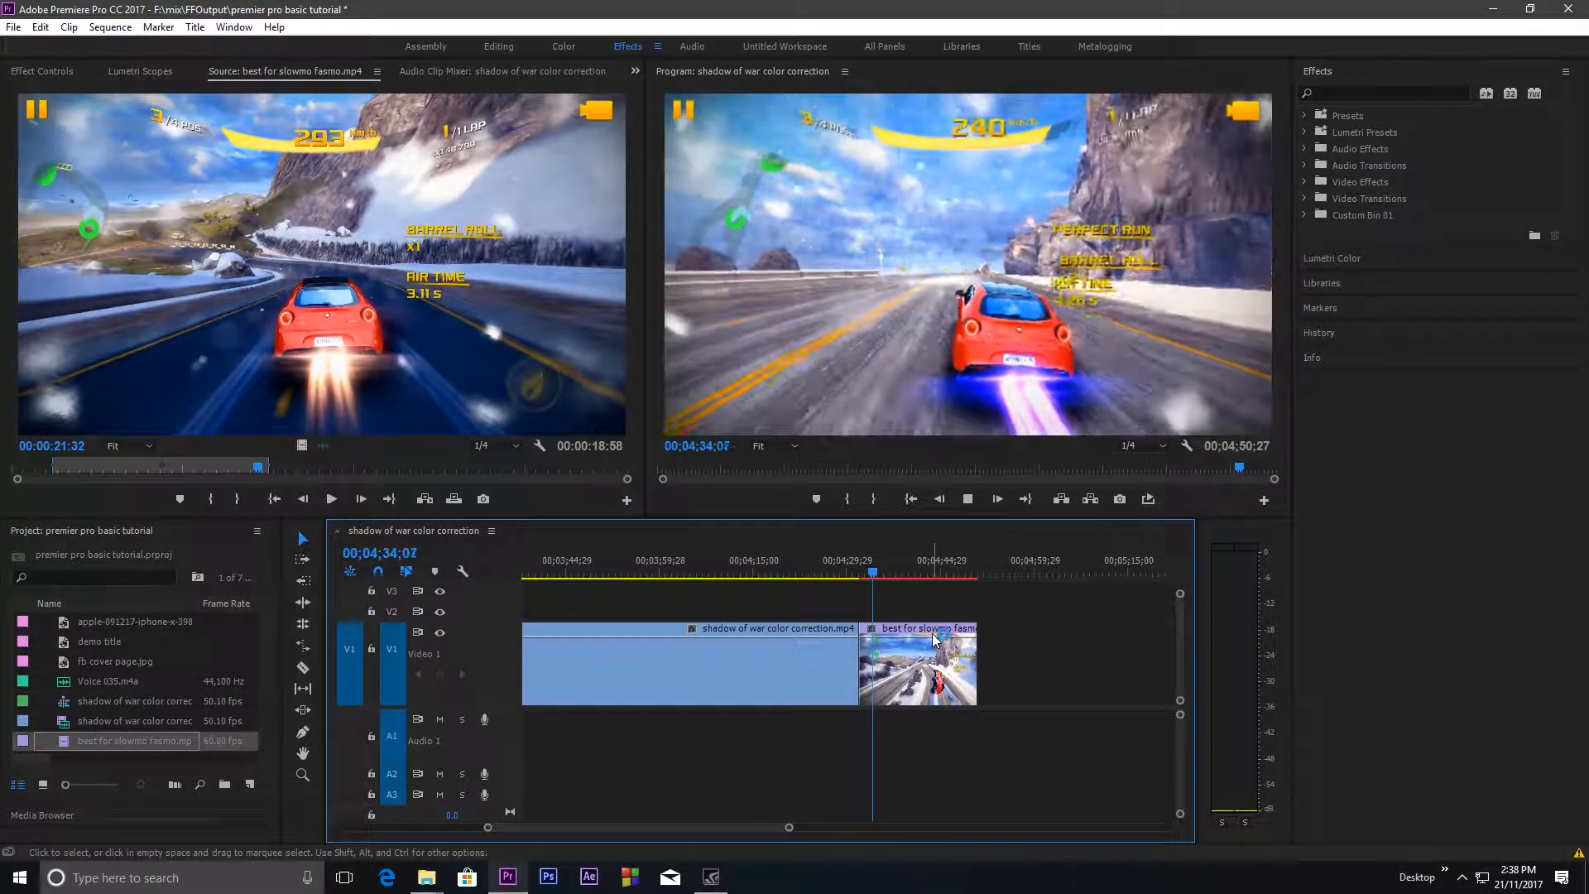
pyautogui.moveTo(885, 575); pyautogui.dragTo(783, 584)
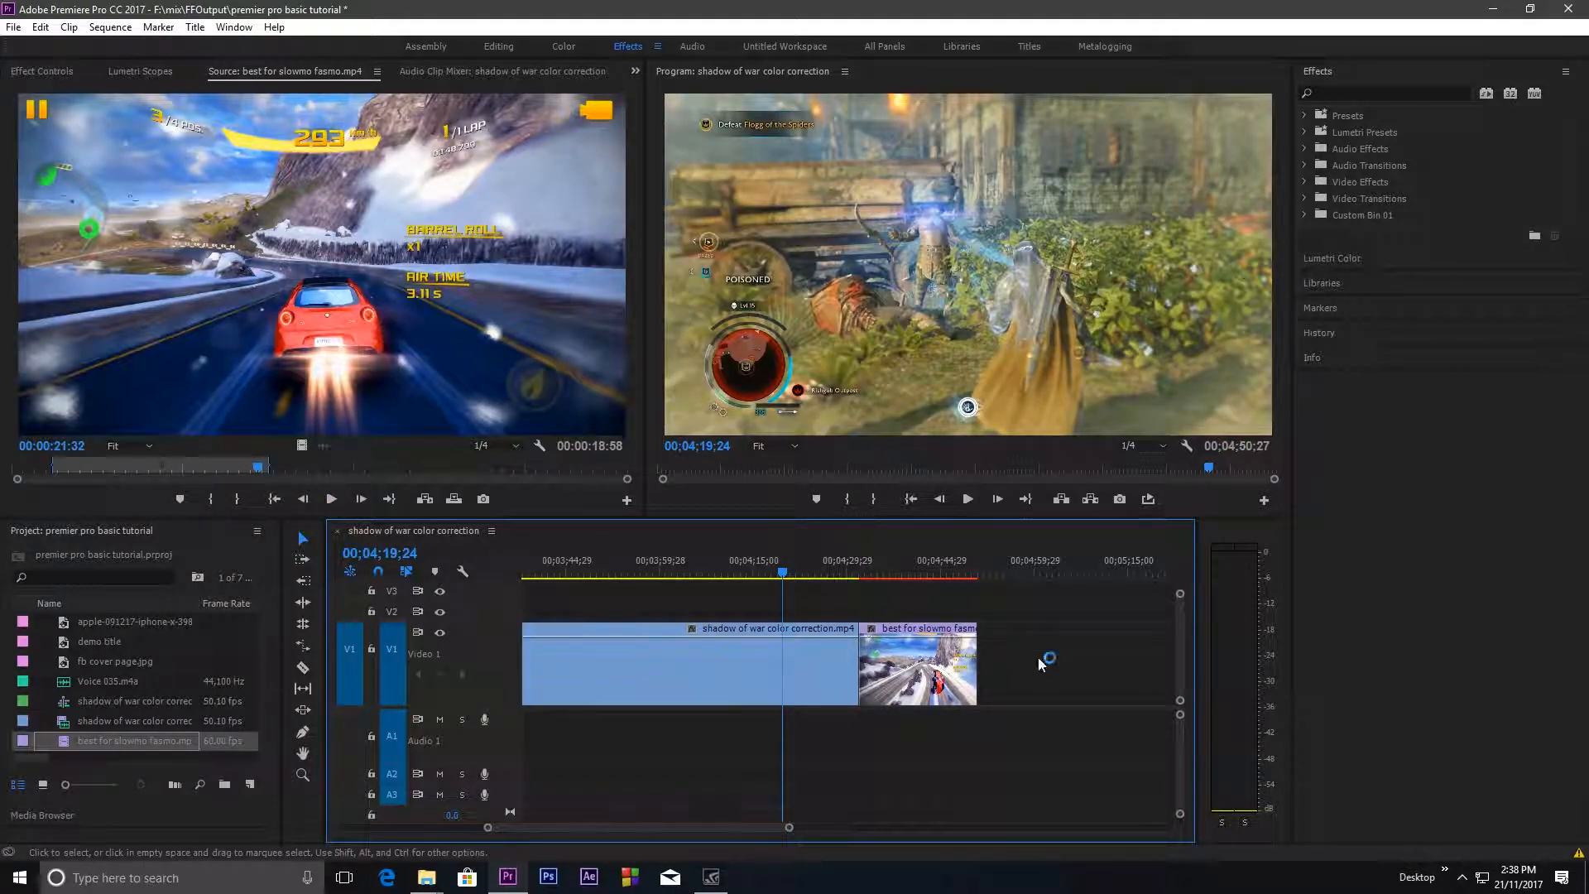
pyautogui.moveTo(791, 827); pyautogui.dragTo(981, 818)
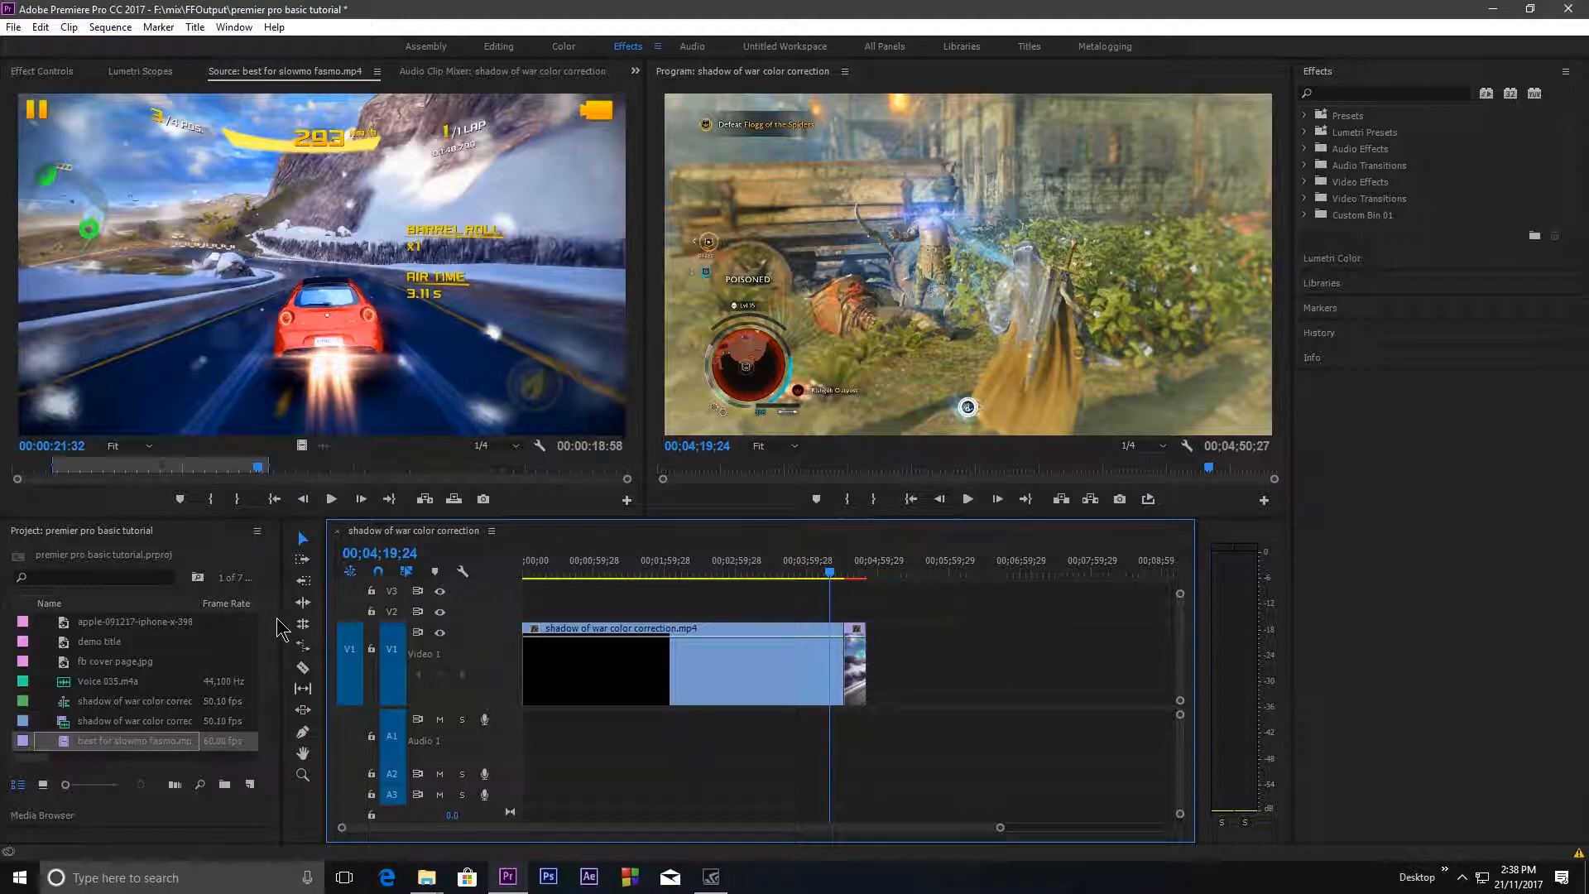
# Step: Open the iPhone image in the Source monitor and place it directly after the car clip on track V1
pyautogui.click(100, 643)
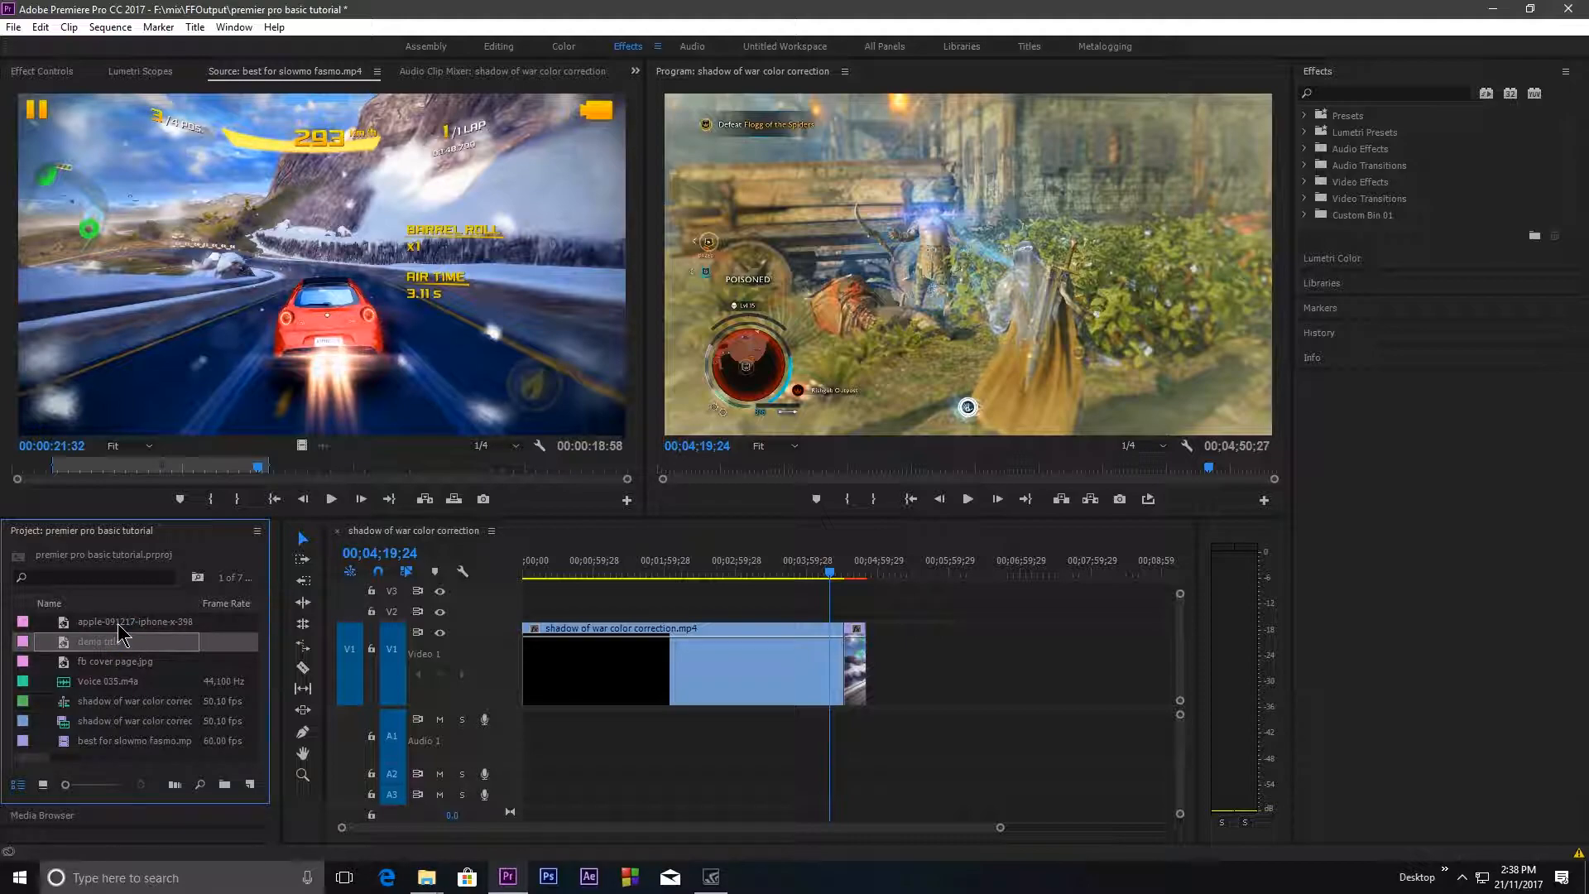
pyautogui.moveTo(117, 623); pyautogui.dragTo(309, 321)
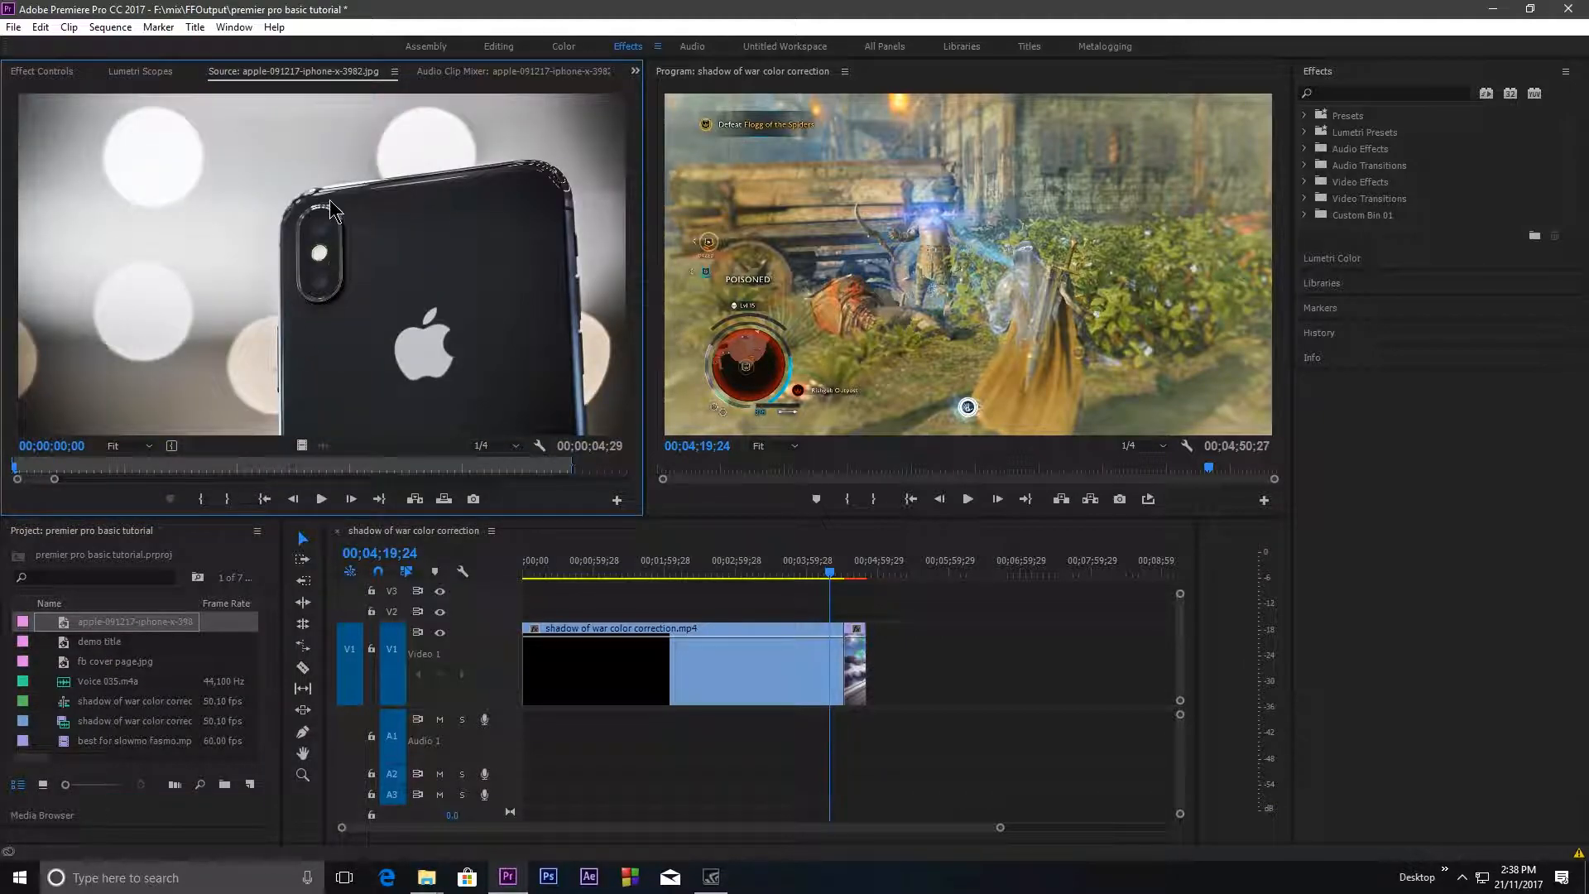
pyautogui.moveTo(302, 445); pyautogui.dragTo(869, 662)
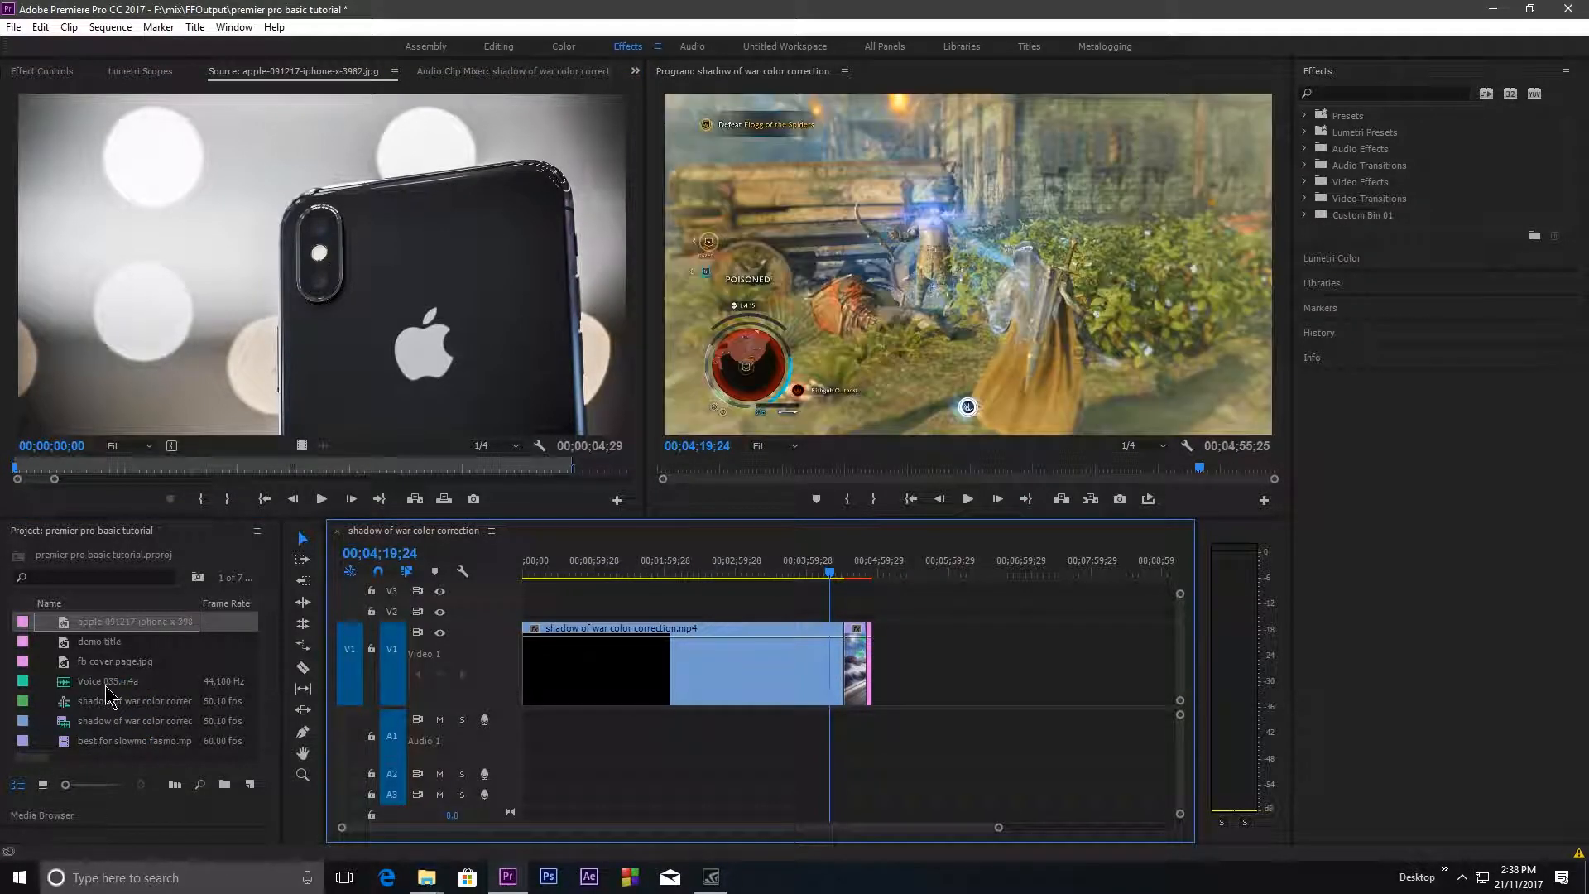
# Step: Place fb cover page.jpg directly after the iPhone image on V1, plus a longer copy farther along ending at 00;08;09;25
pyautogui.click(112, 661)
pyautogui.moveTo(232, 368); pyautogui.dragTo(881, 663)
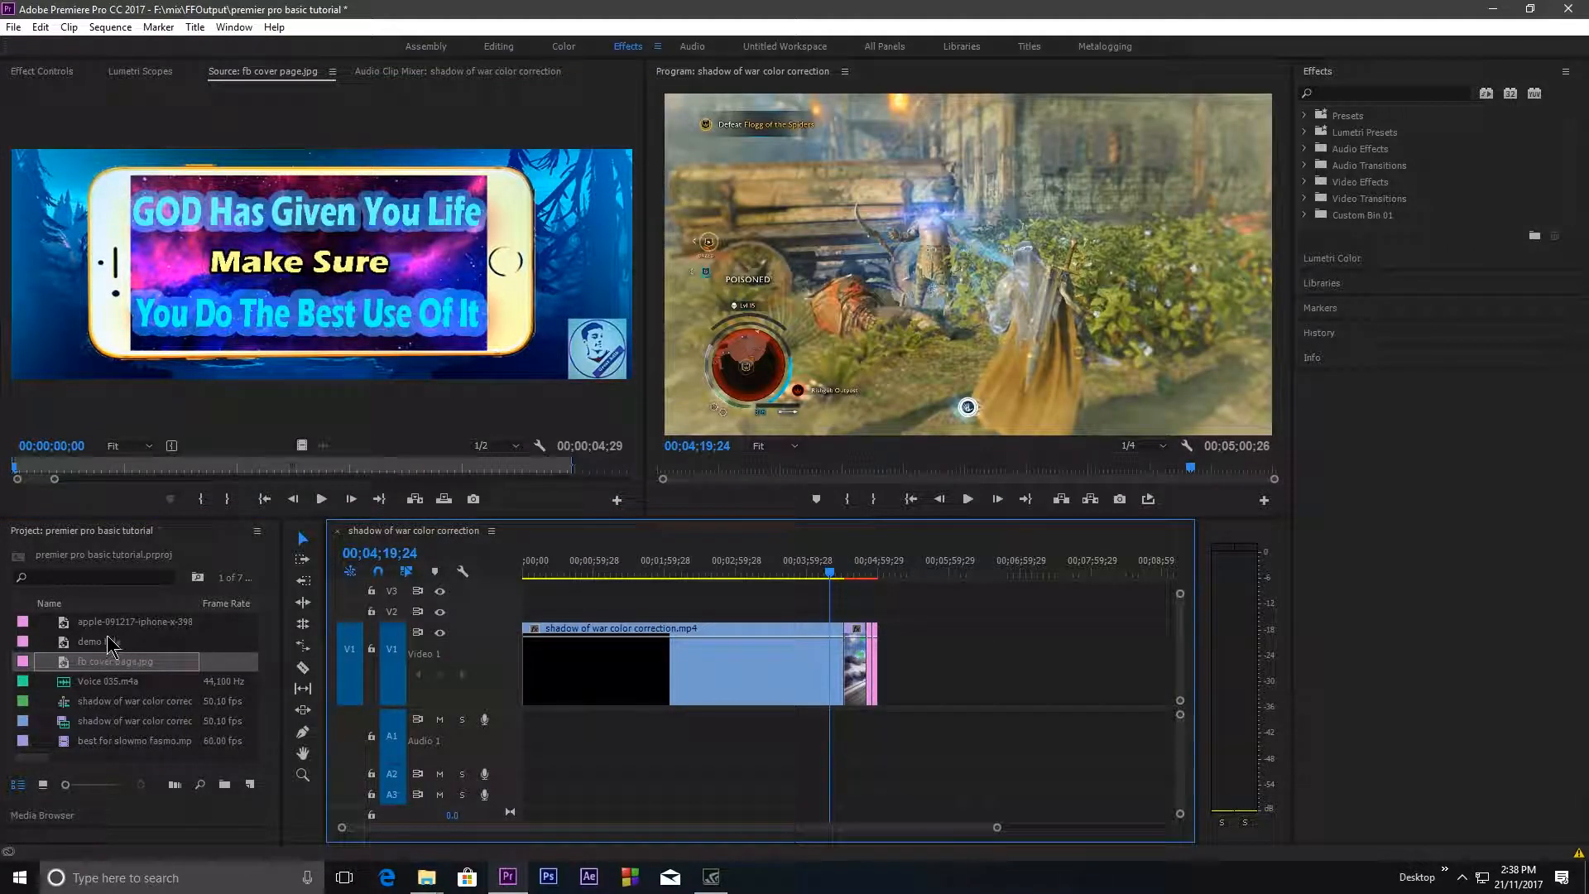
pyautogui.moveTo(111, 661); pyautogui.dragTo(1101, 660)
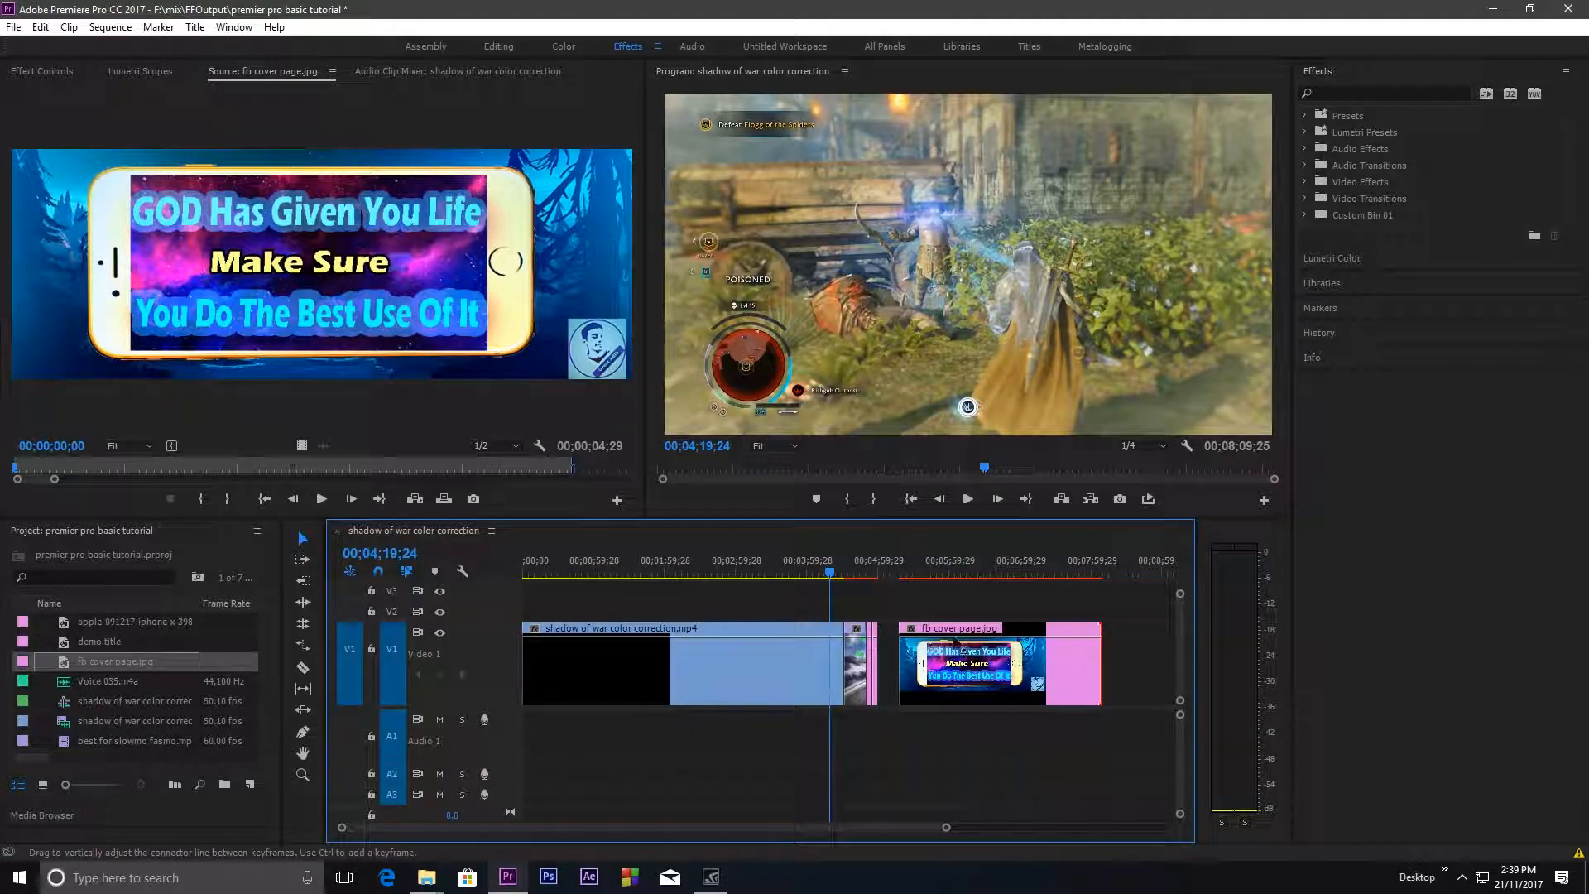
# Step: Place the demo title on track V3 above the long fb cover page clip at about 00;05;36;00 and check it by scrubbing
pyautogui.click(114, 643)
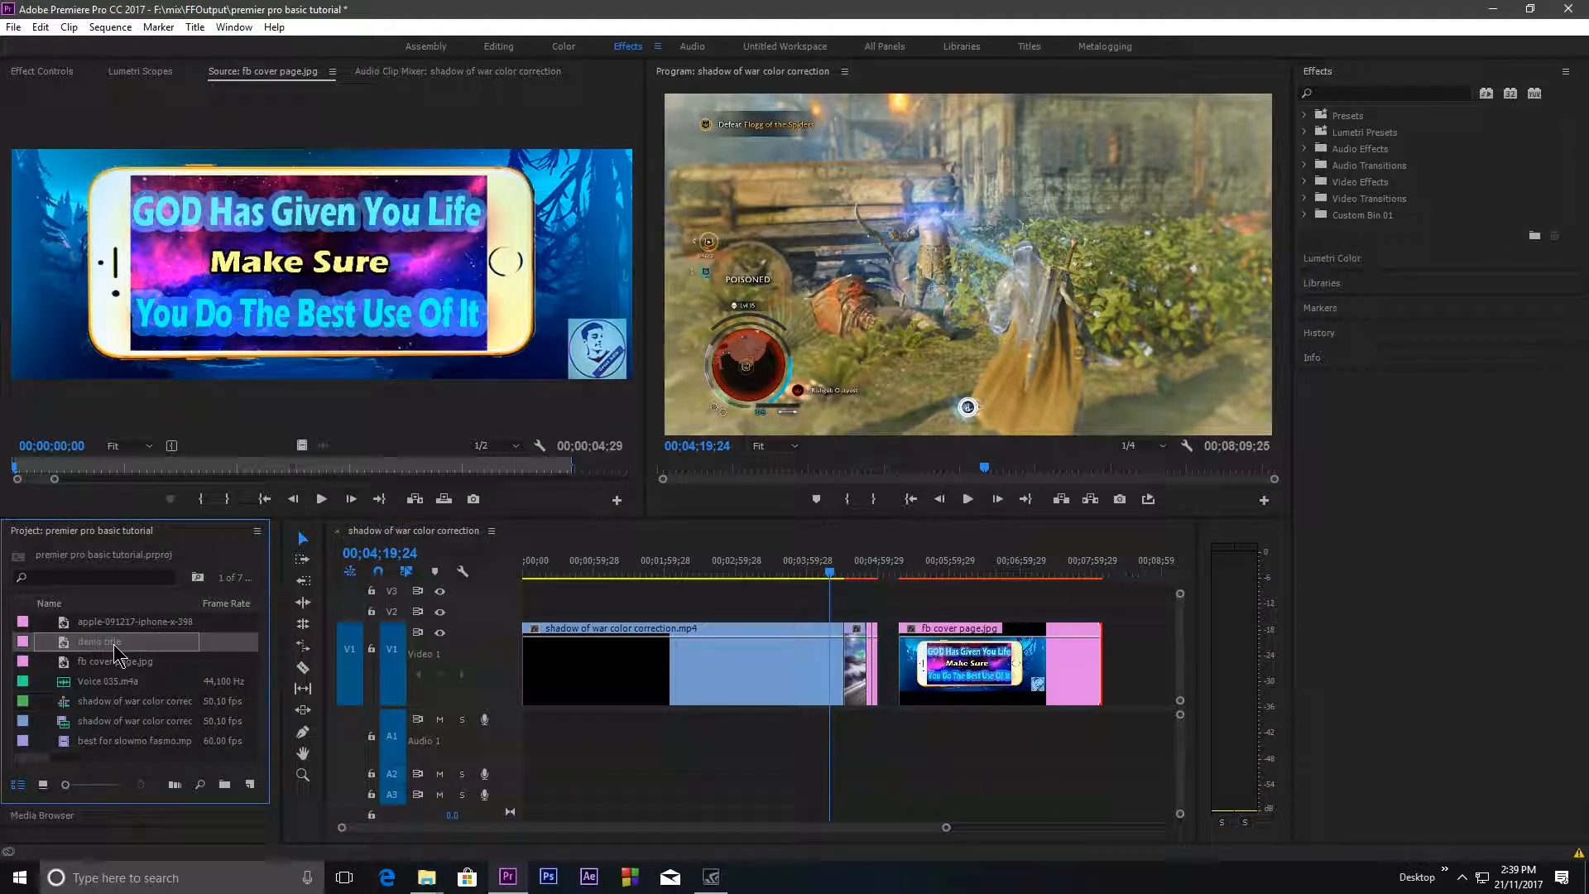
pyautogui.moveTo(126, 643); pyautogui.dragTo(920, 591)
pyautogui.moveTo(830, 573); pyautogui.dragTo(925, 569)
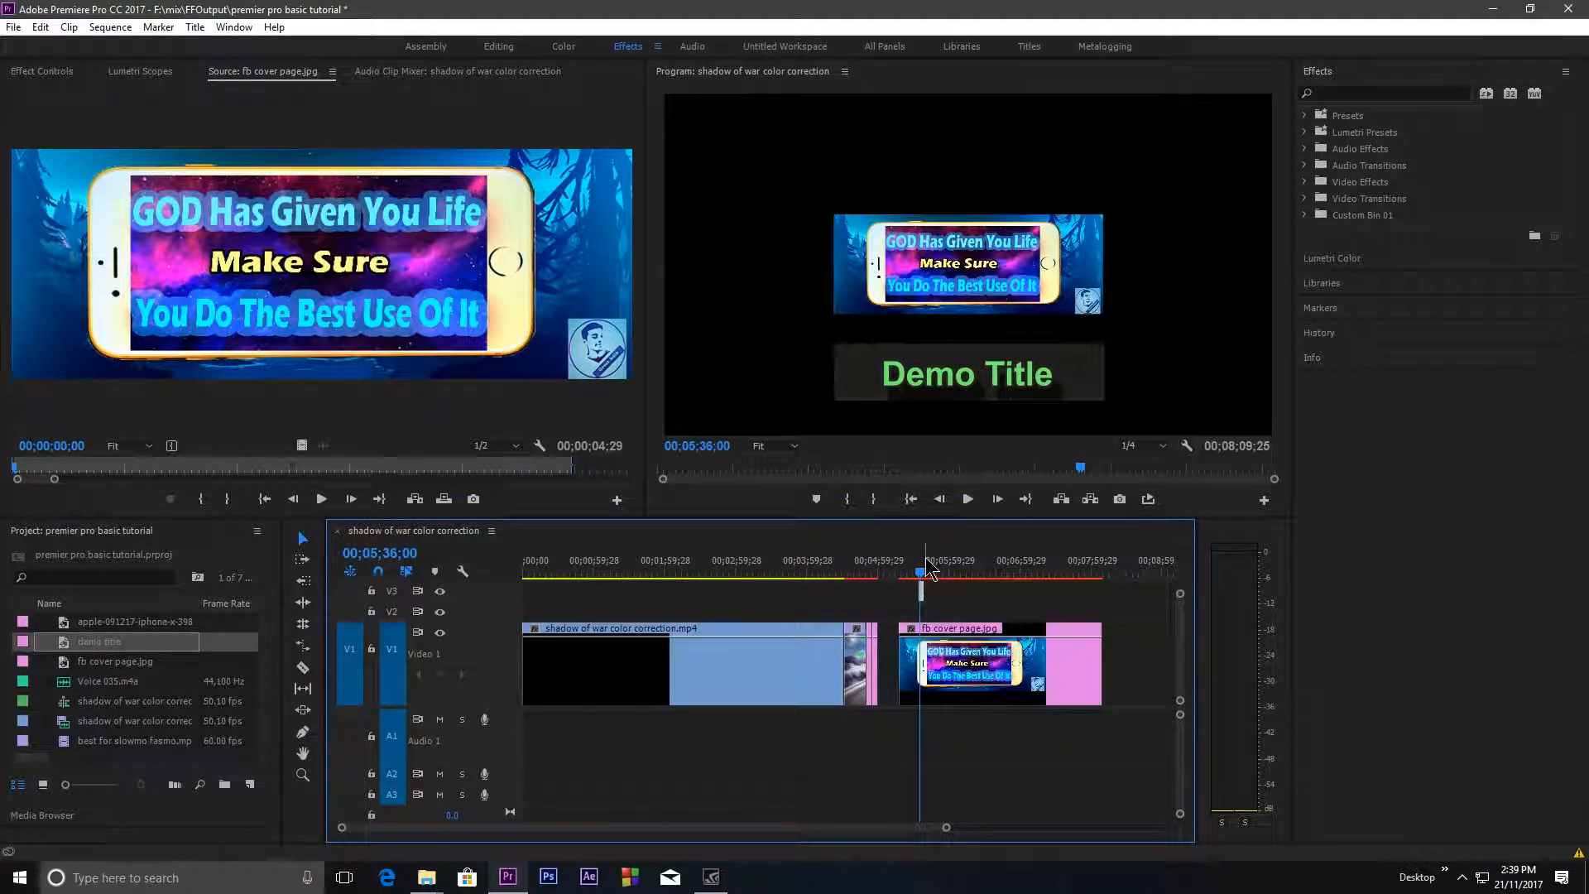
pyautogui.moveTo(928, 572); pyautogui.dragTo(745, 571)
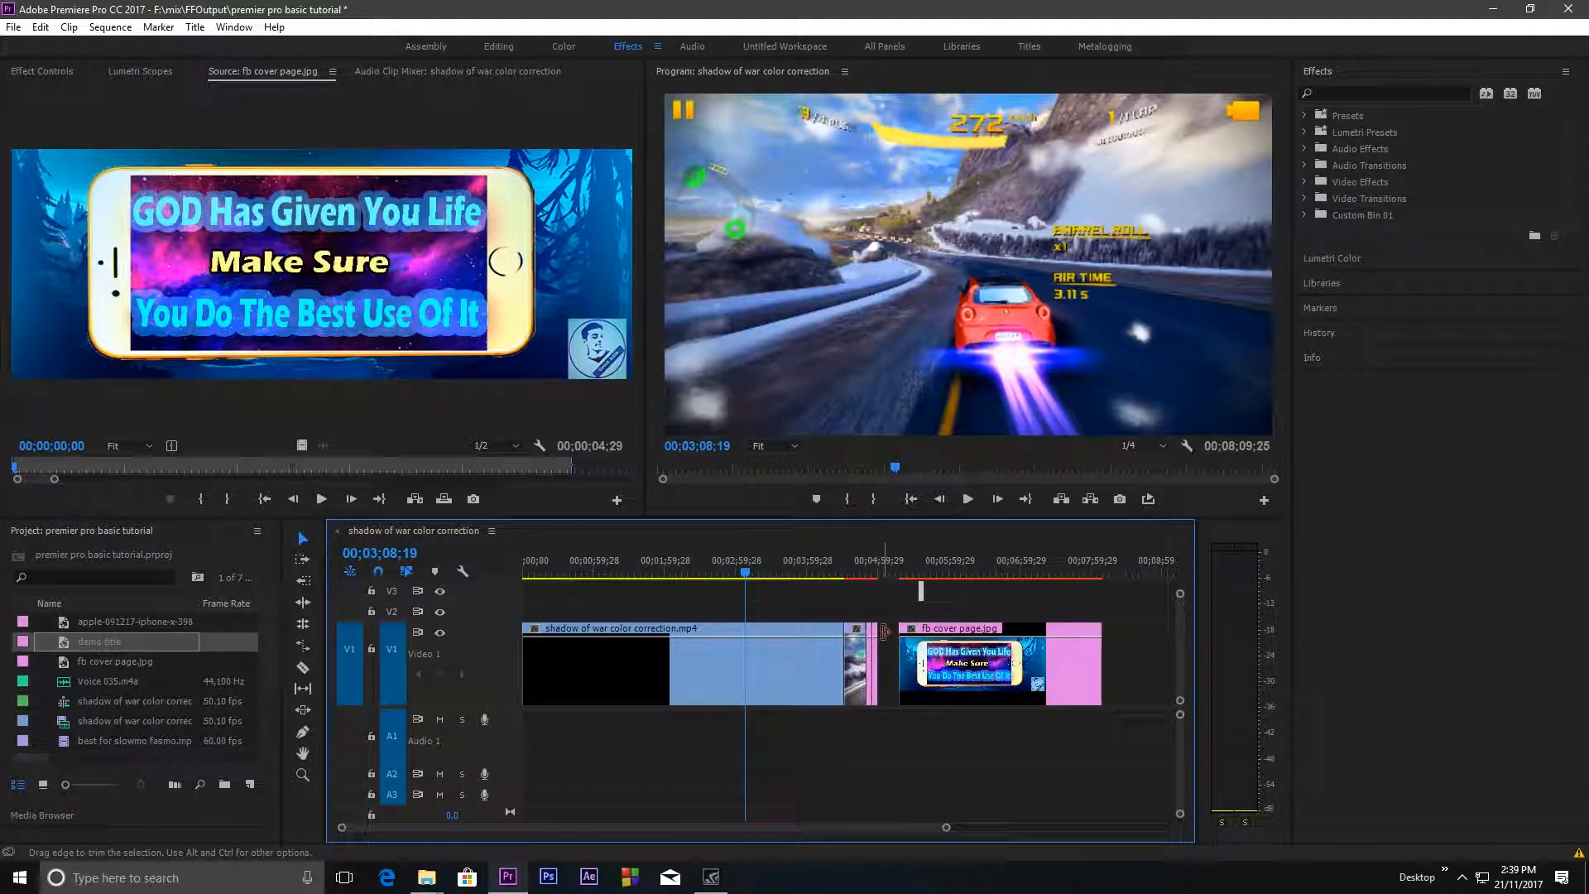
# Step: Ripple delete the empty gap before the long fb cover page clip on V1 and review the sequence around the iPhone image
pyautogui.rightClick(886, 640)
pyautogui.click(902, 651)
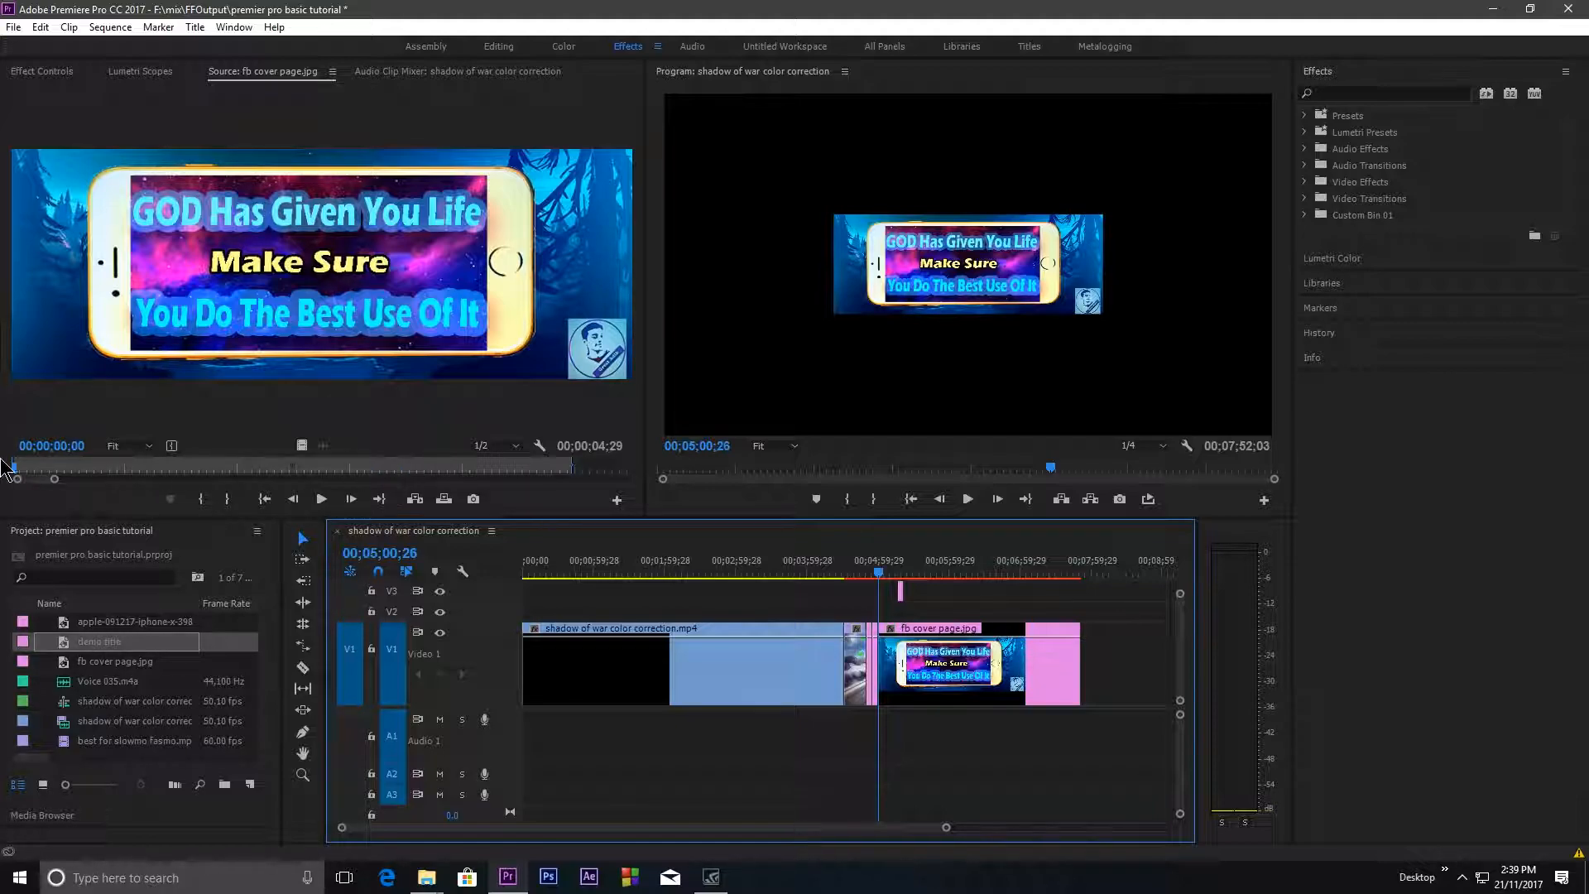
pyautogui.moveTo(23, 471); pyautogui.dragTo(83, 468)
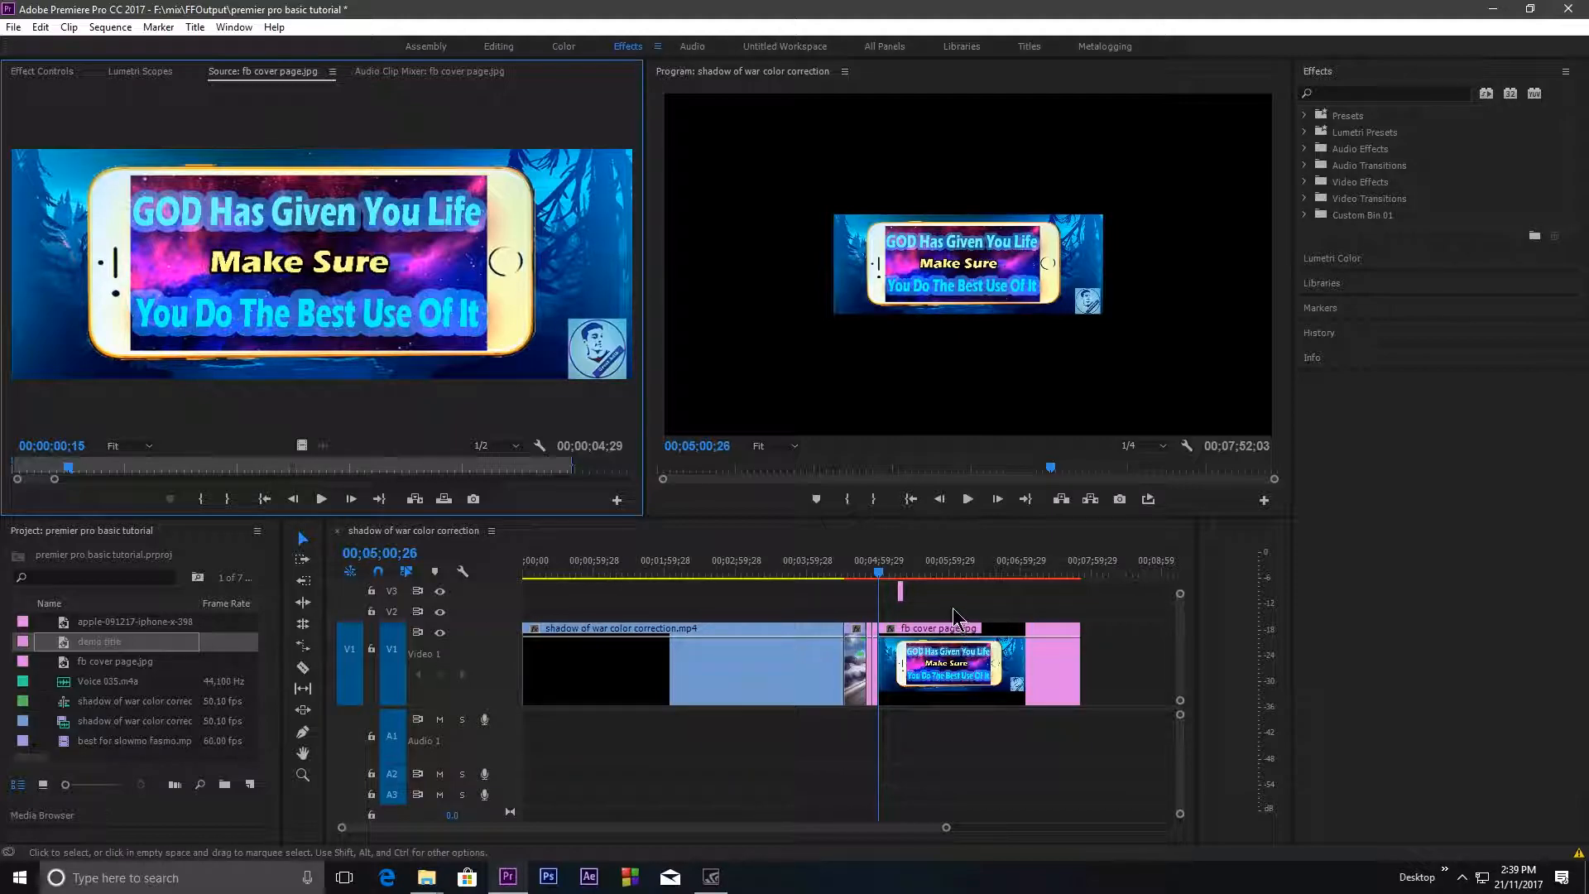
pyautogui.click(881, 574)
pyautogui.moveTo(881, 575); pyautogui.dragTo(871, 573)
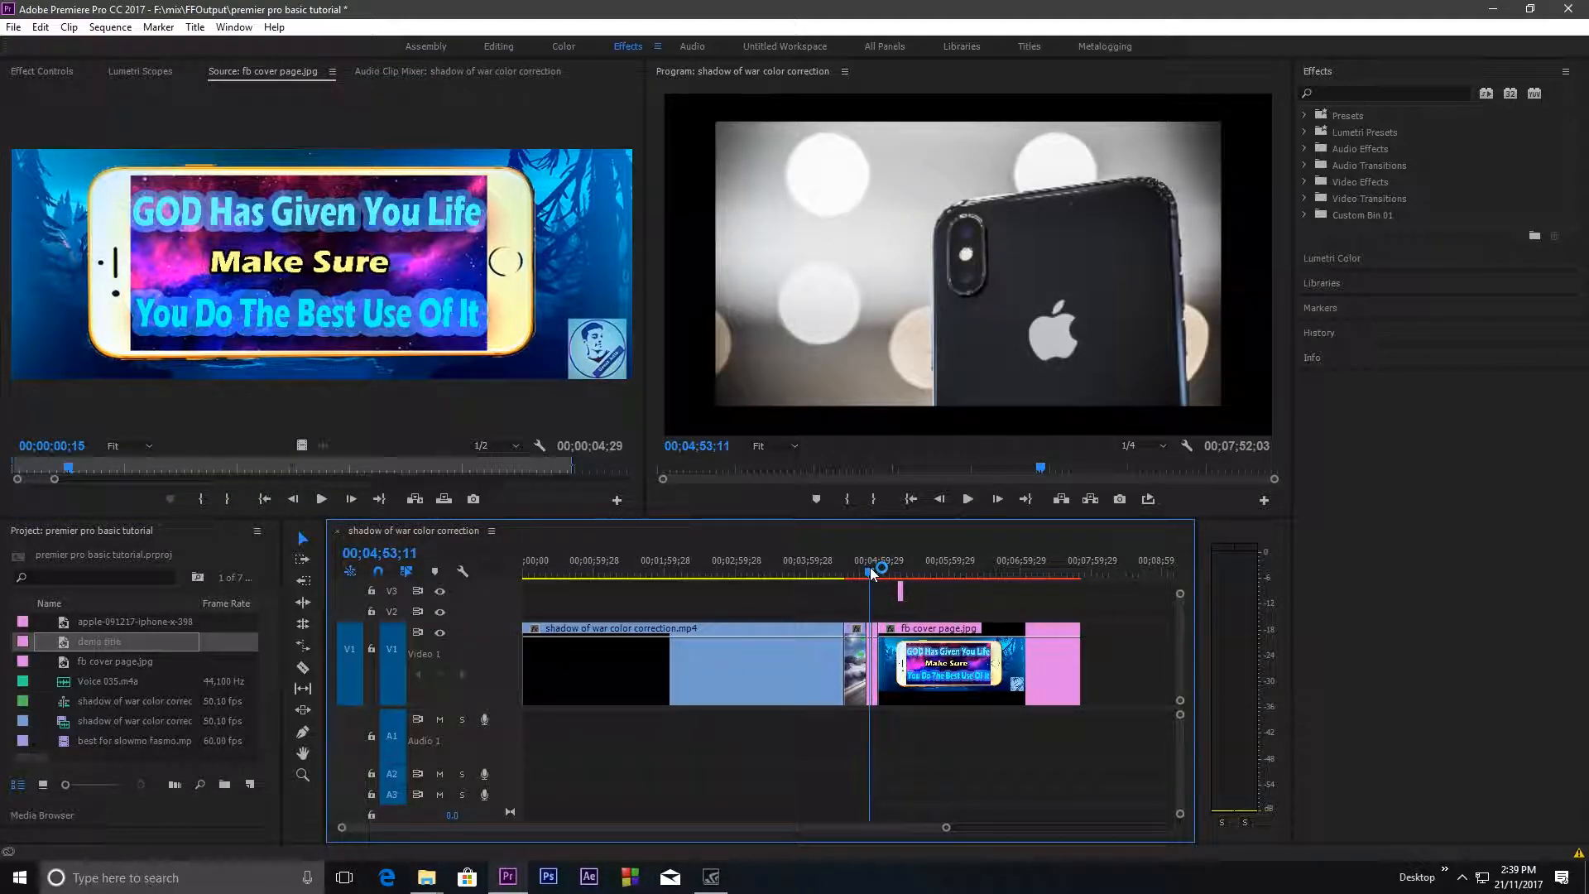
pyautogui.moveTo(871, 573); pyautogui.dragTo(403, 617)
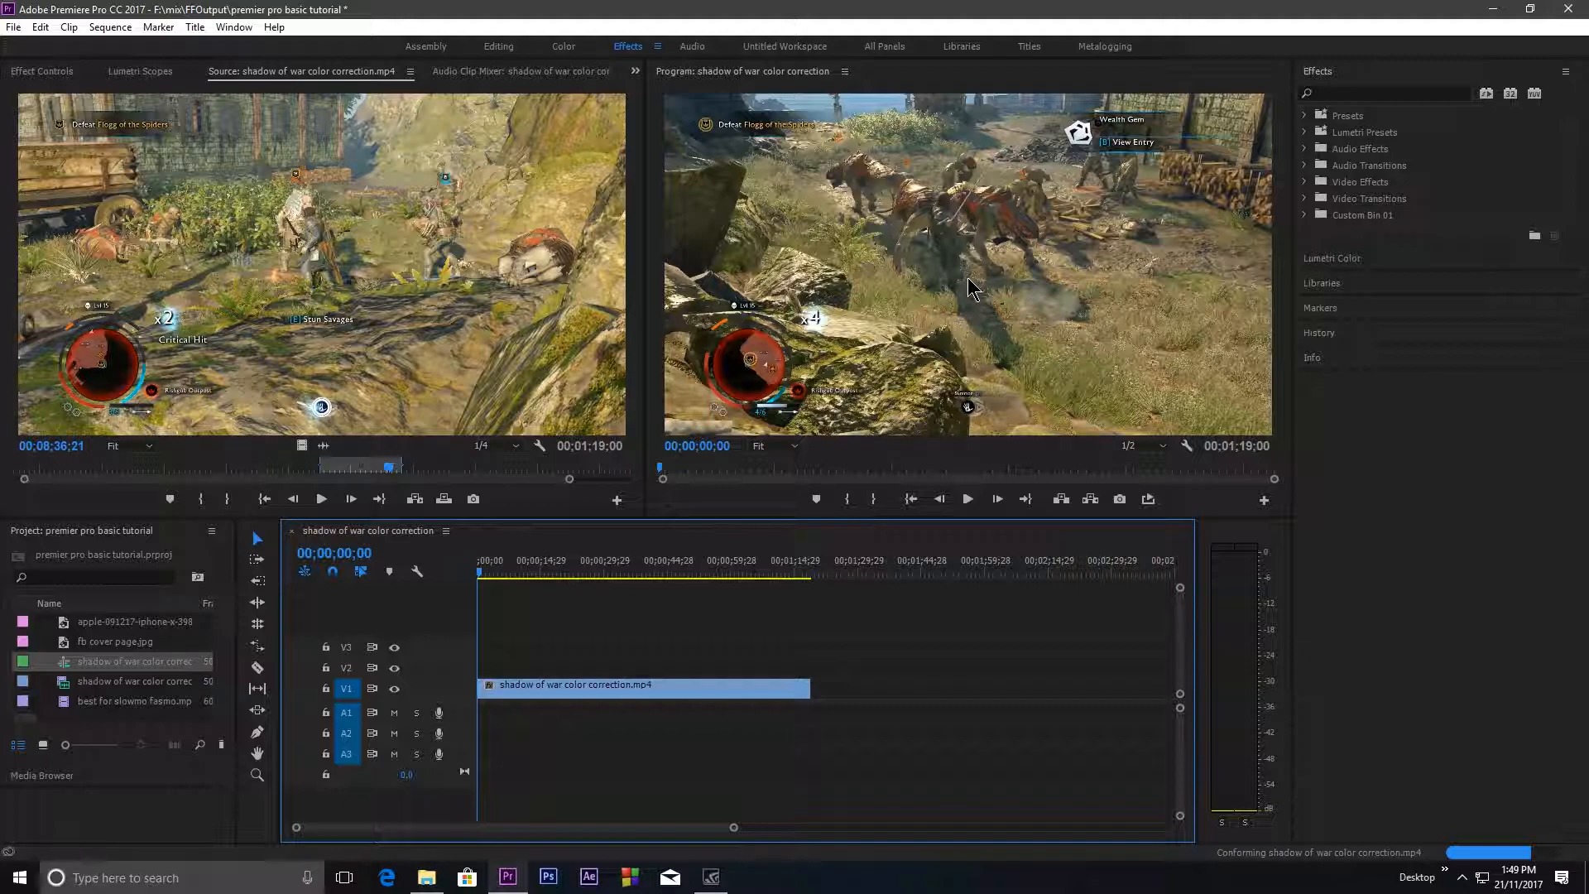
# Step: Scrub to near the end of the shadow of war clip and set the Program monitor's playback resolution to 1/4
pyautogui.moveTo(483, 573); pyautogui.dragTo(805, 580)
pyautogui.click(1144, 446)
pyautogui.click(1149, 497)
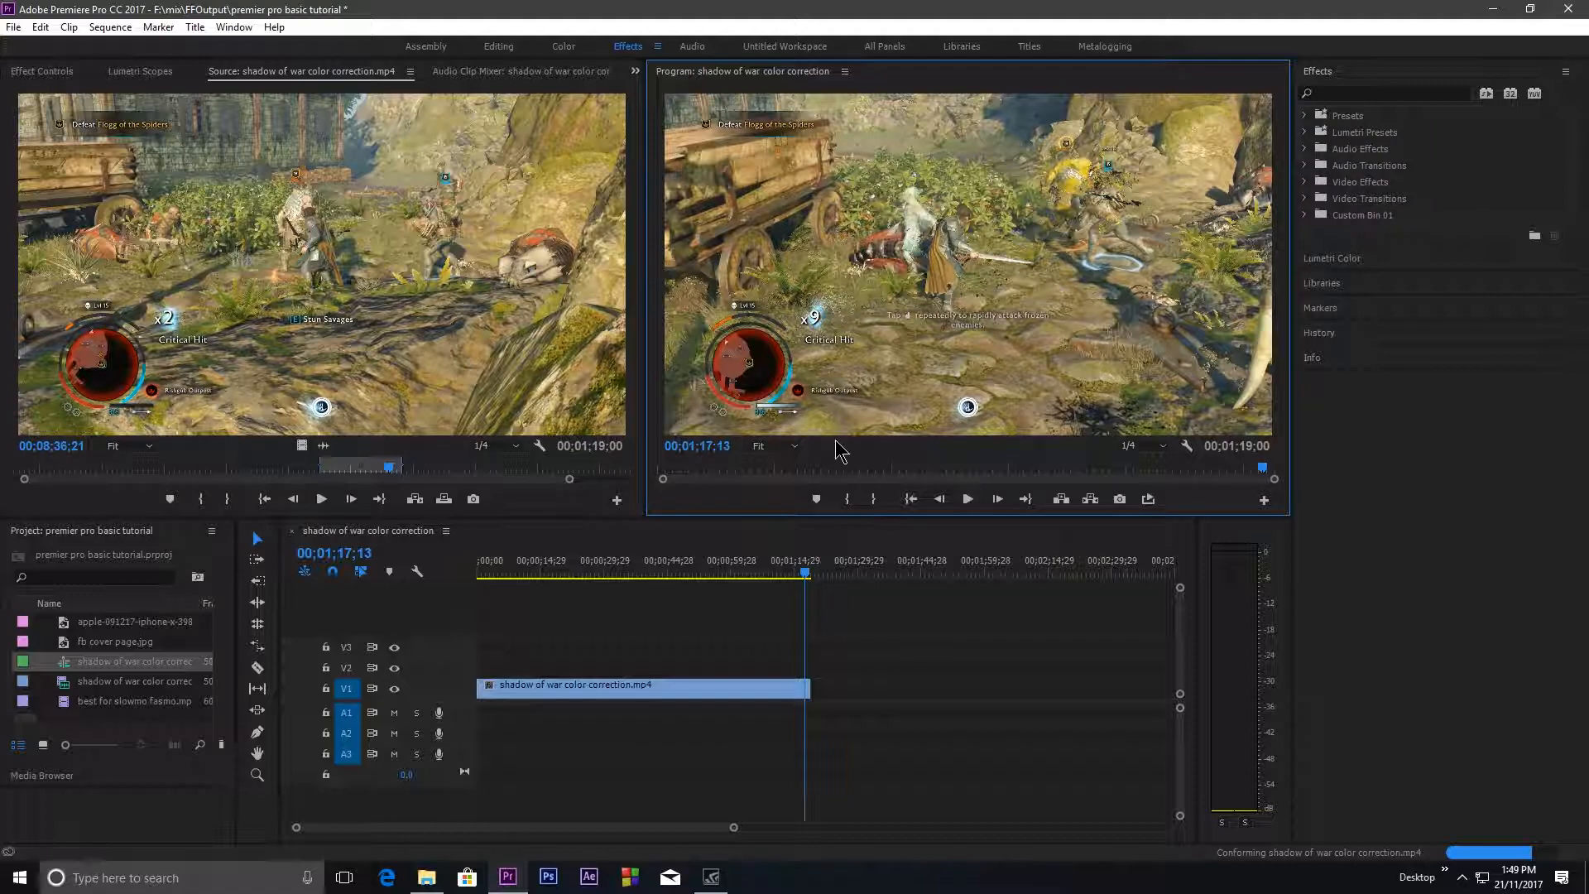
# Step: Play and scrub the shadow of war clip in the sequence to check playback at 1/4 resolution, and return to the start
pyautogui.moveTo(807, 578); pyautogui.dragTo(480, 581)
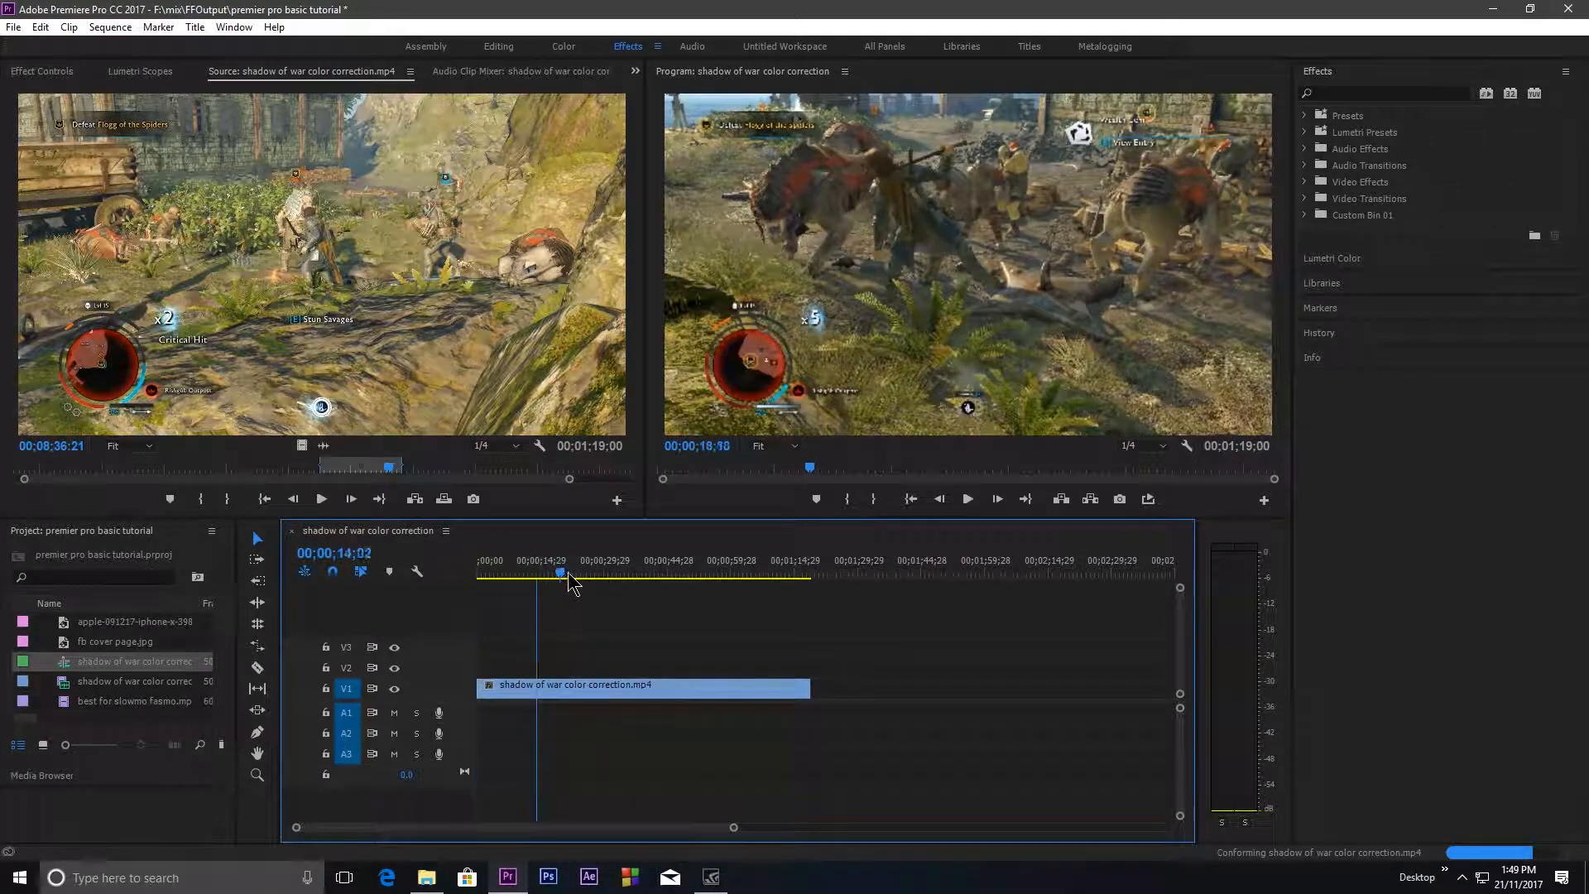
pyautogui.press('space')
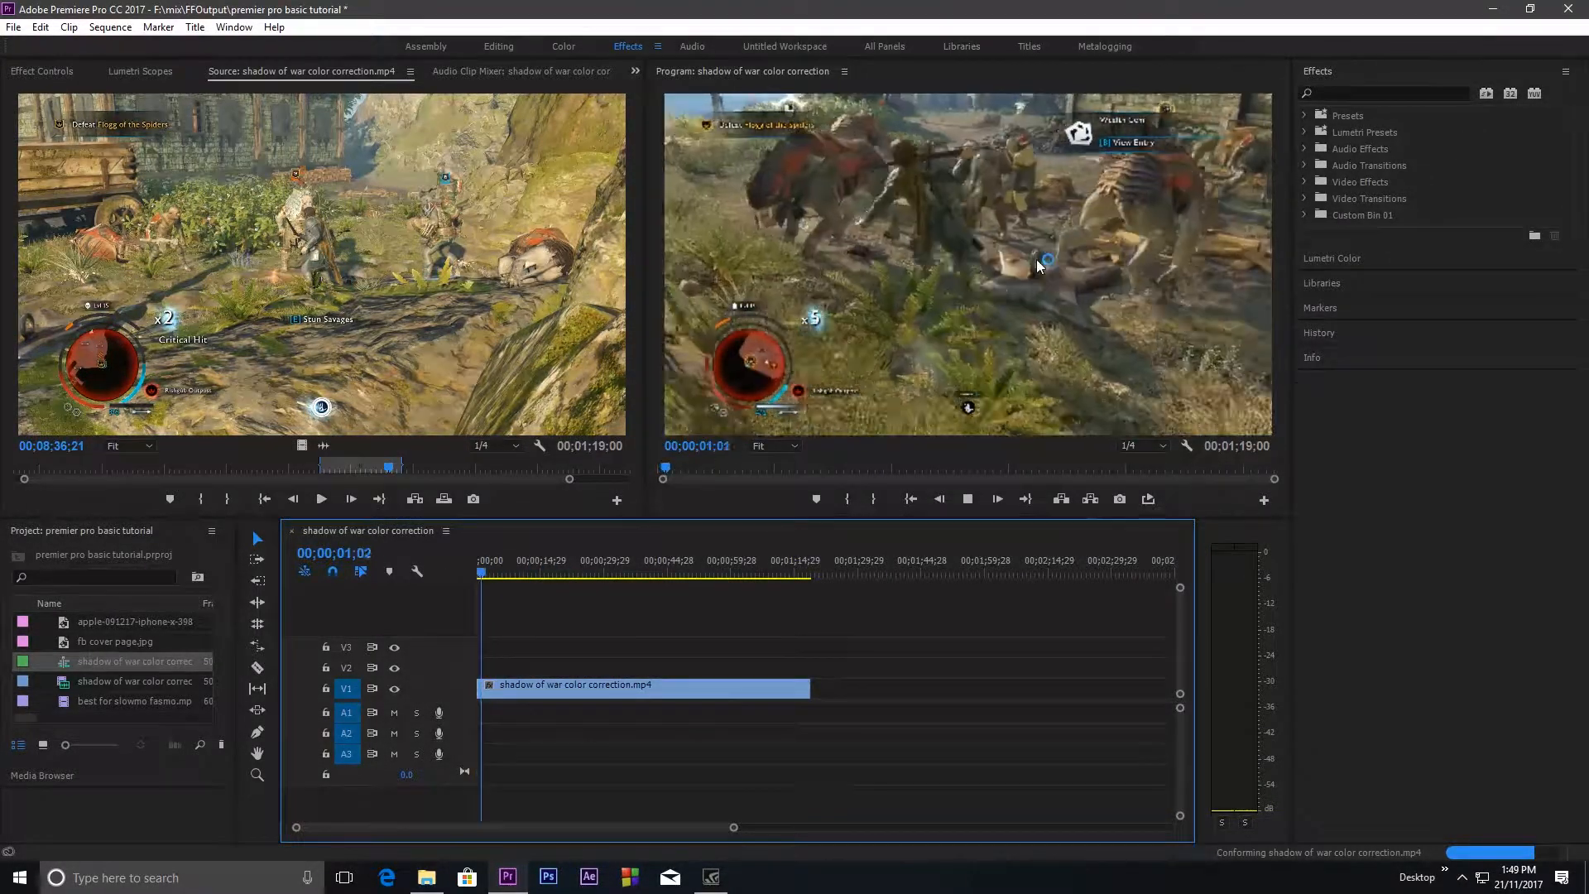
pyautogui.click(1139, 447)
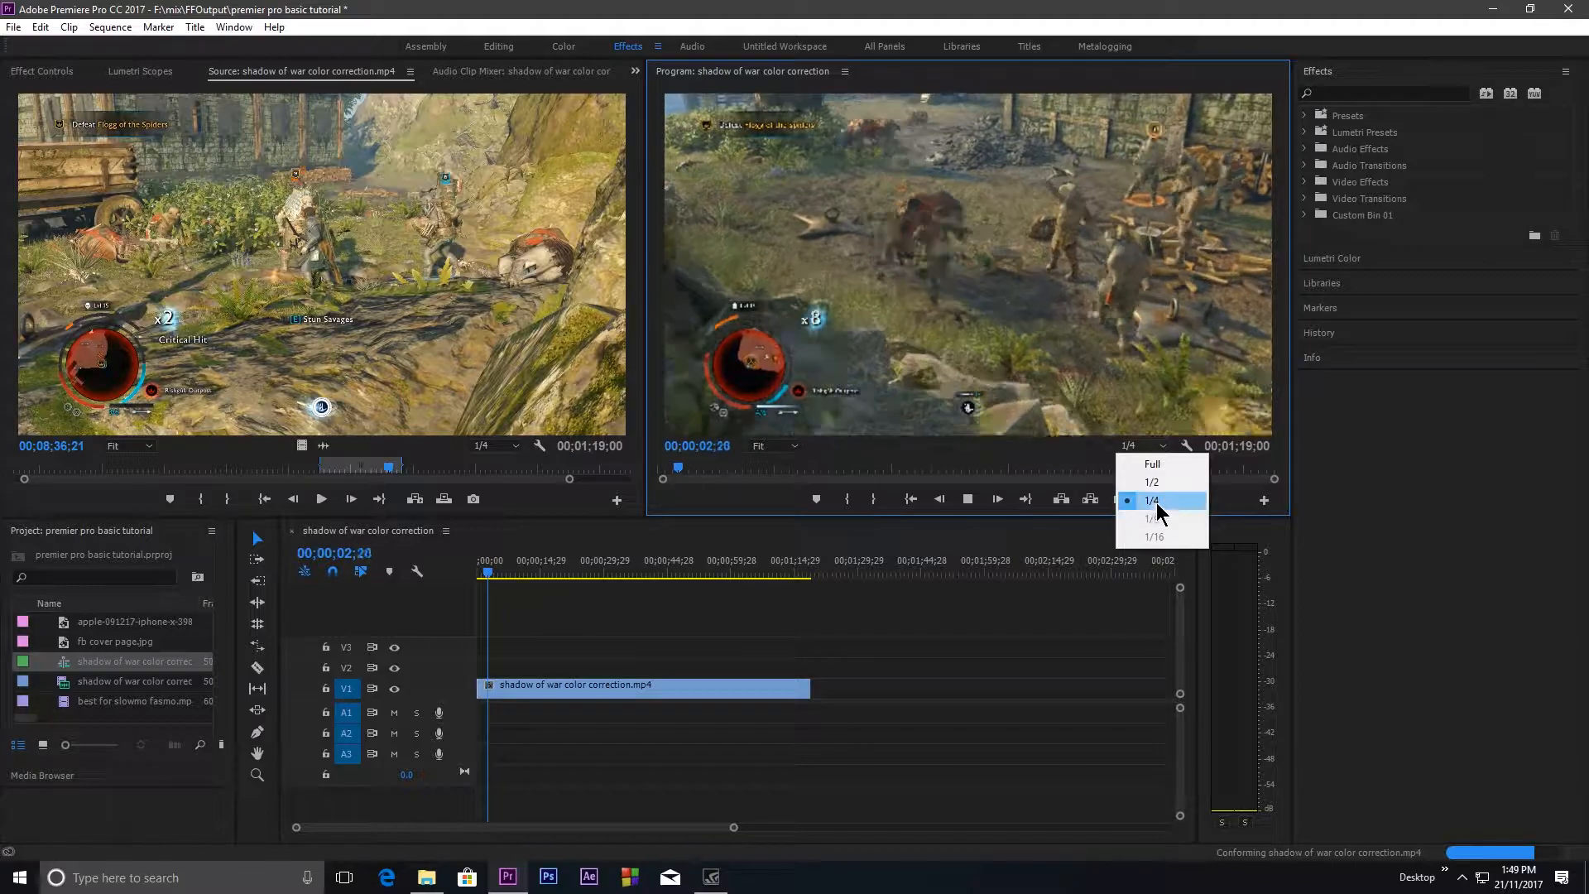
pyautogui.click(1154, 501)
pyautogui.click(529, 573)
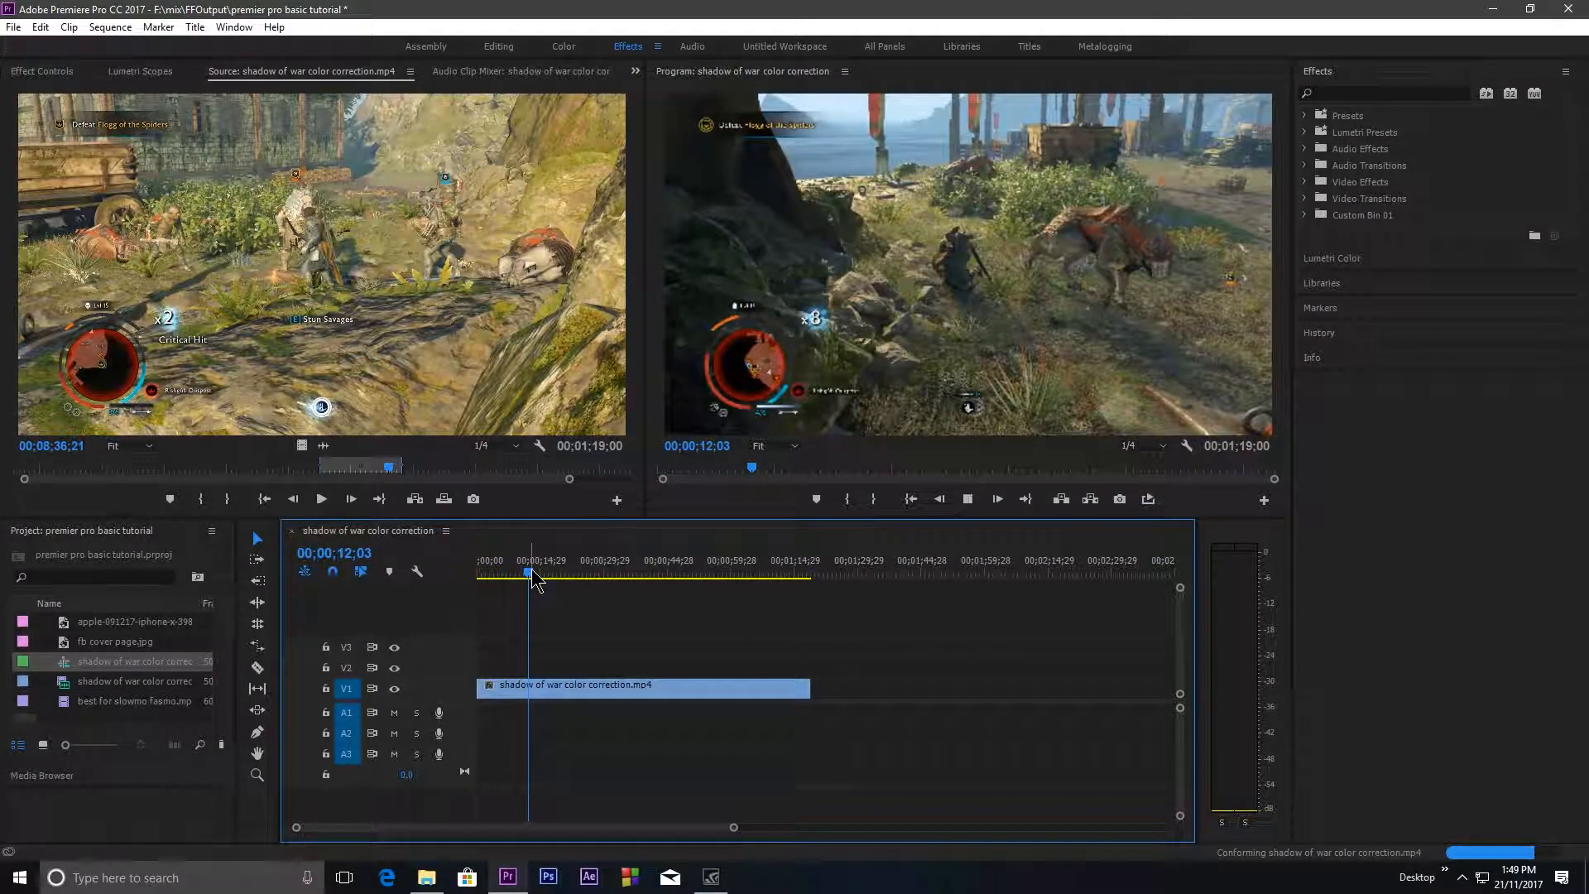
pyautogui.click(533, 574)
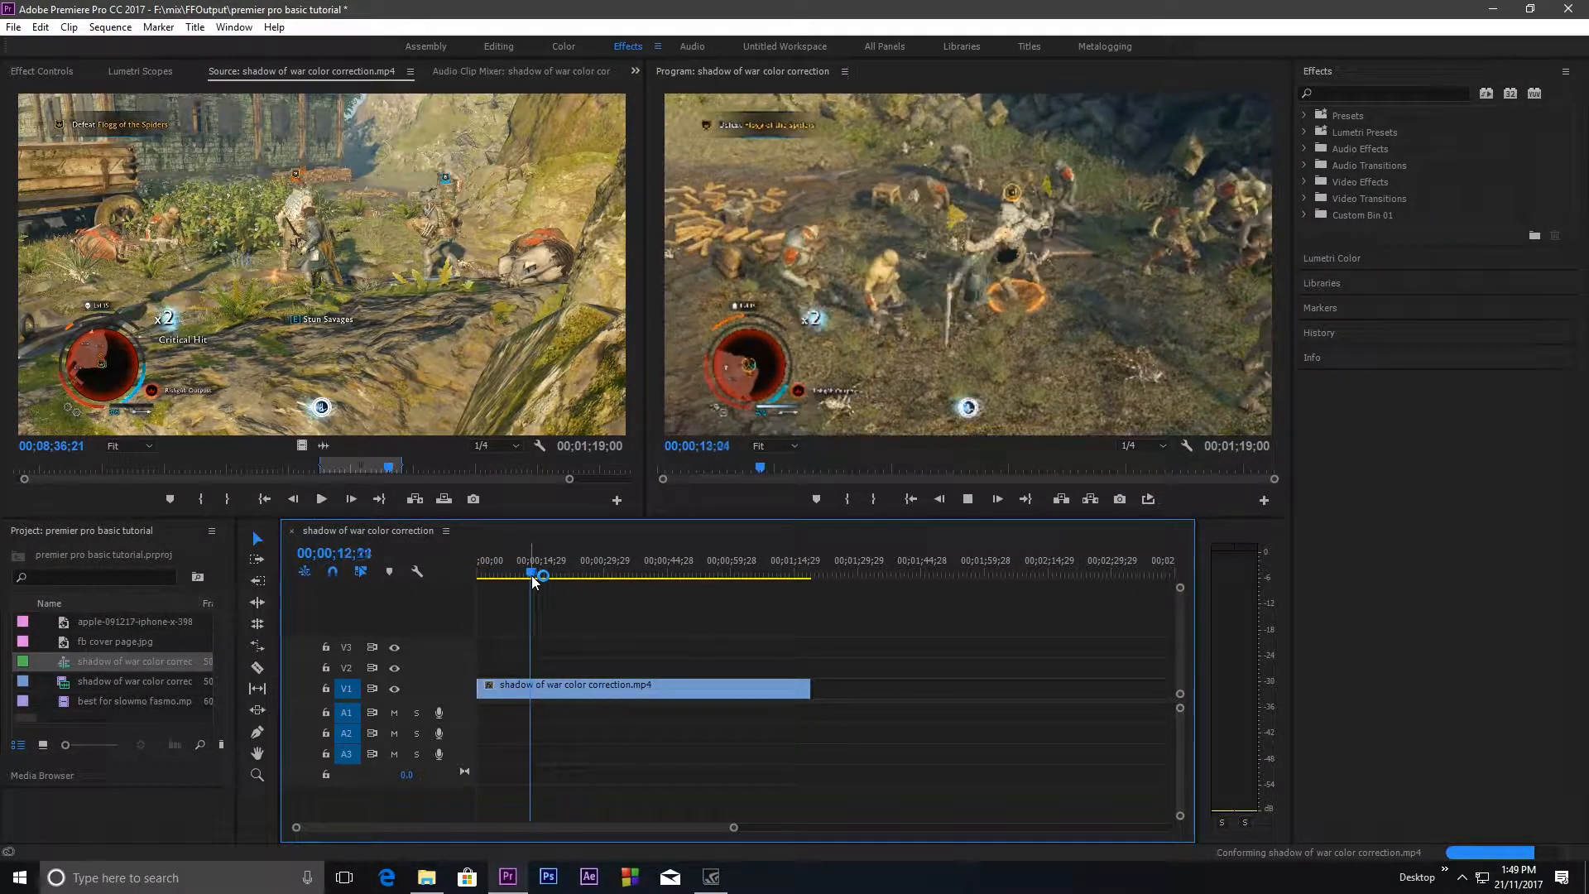
pyautogui.click(967, 498)
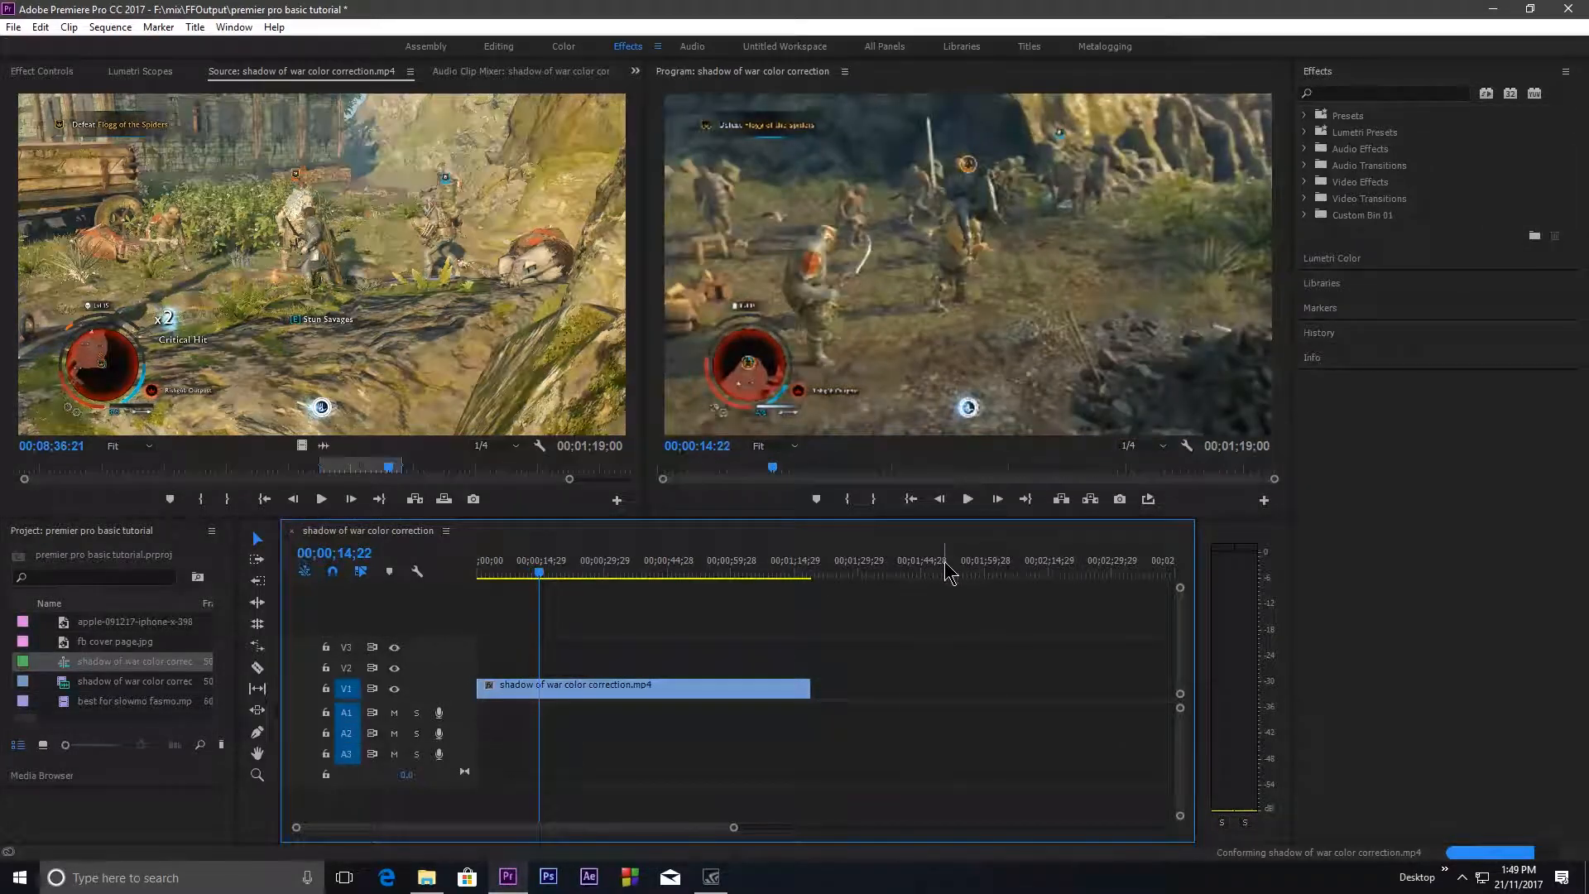
pyautogui.press('Home')
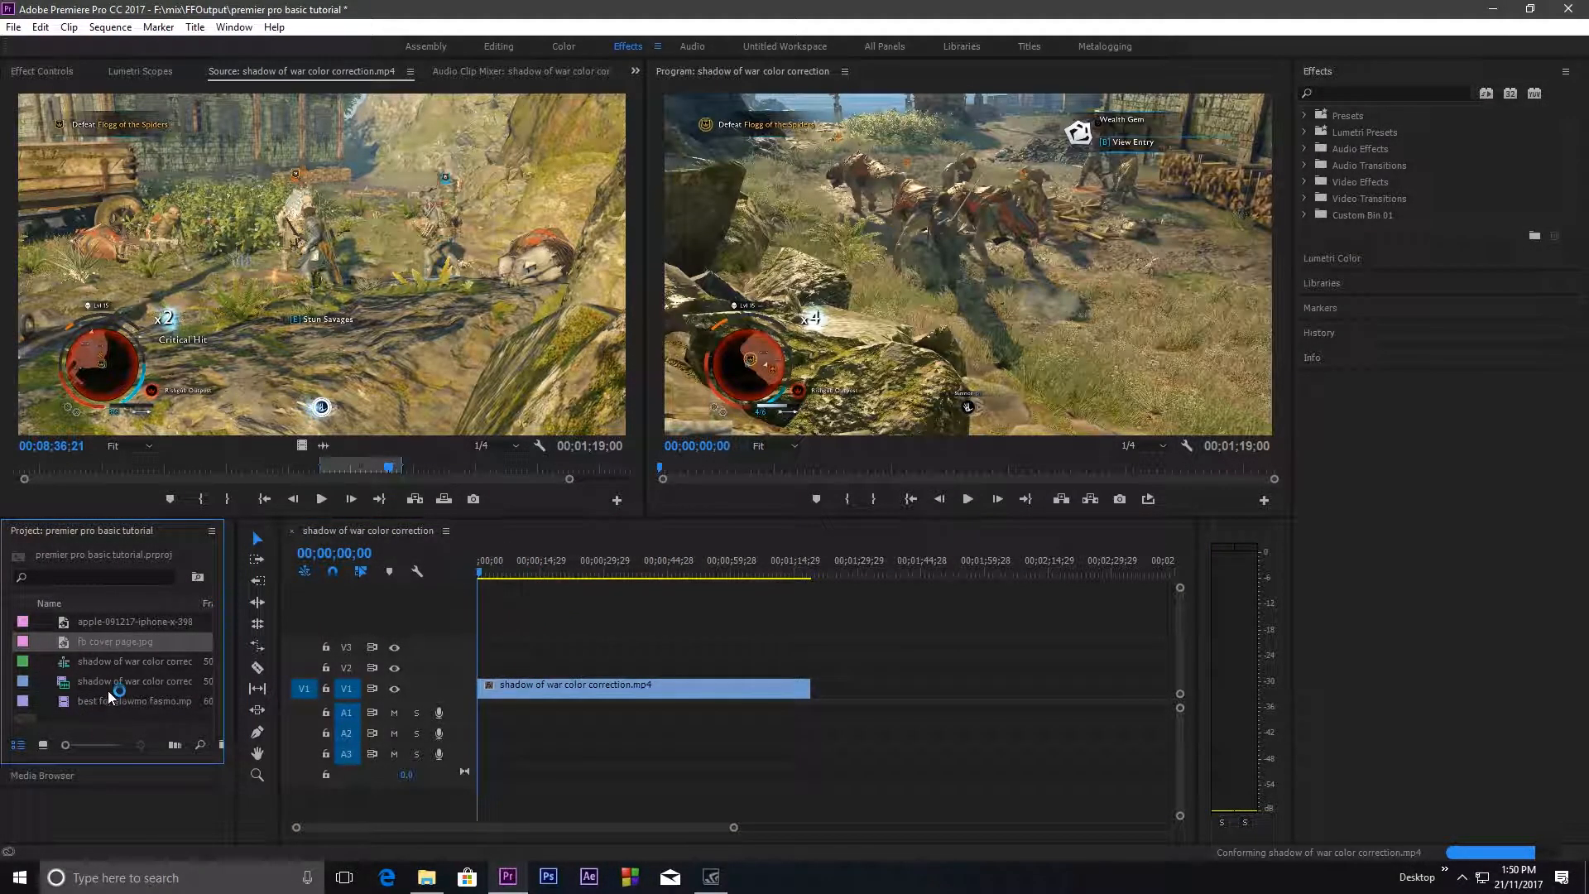
# Step: Place the best for slowmo fasmo clip directly after the shadow of war clip on V1 and scrub through the sequence
pyautogui.click(108, 682)
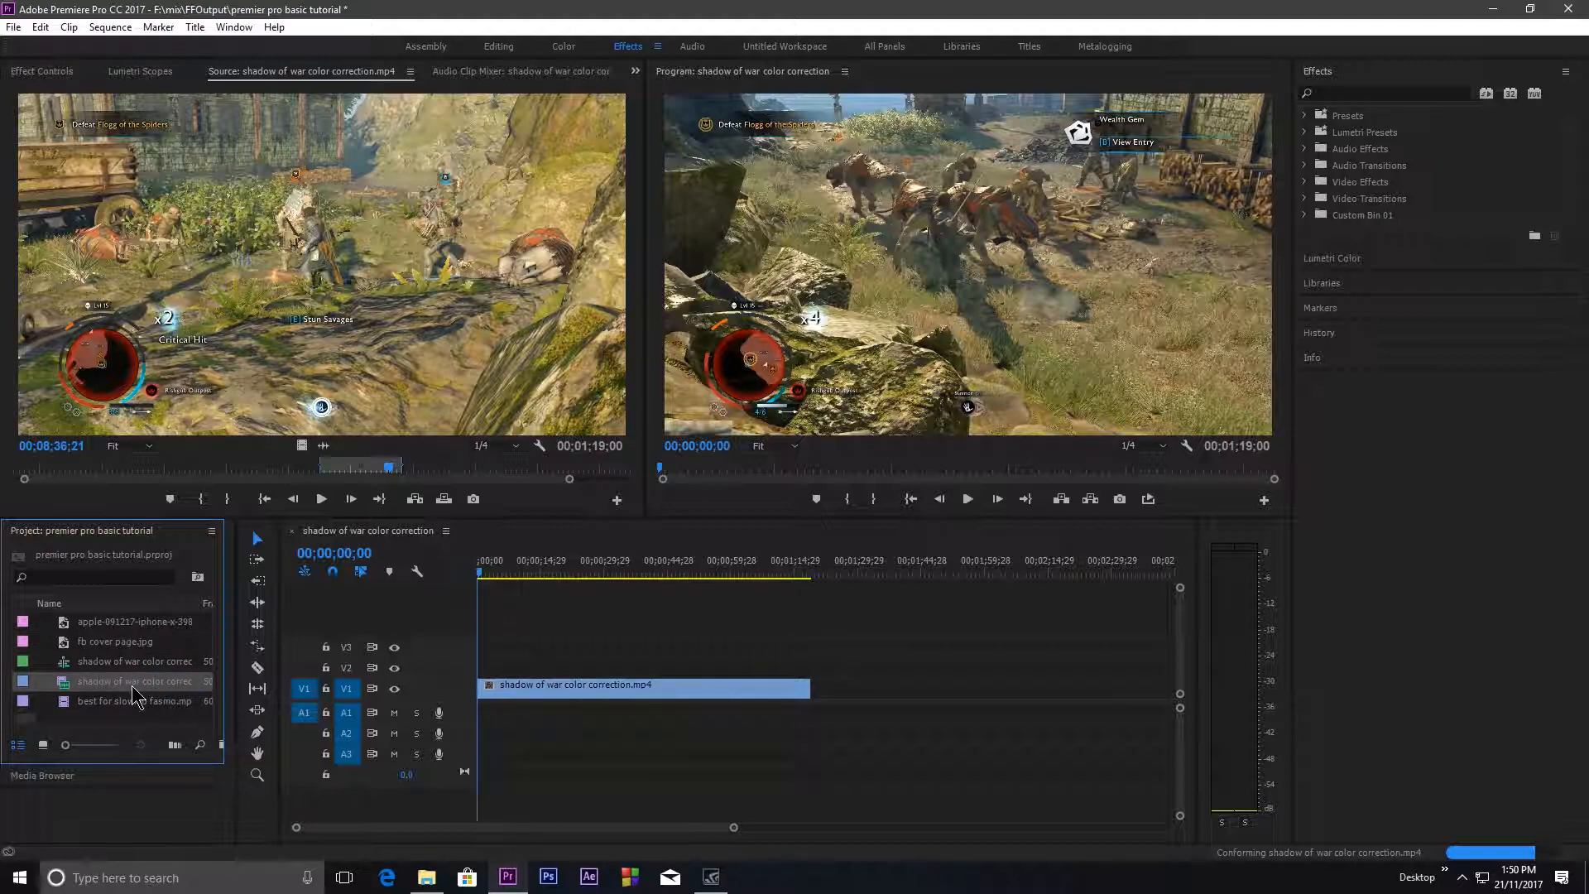
pyautogui.click(99, 661)
pyautogui.click(116, 703)
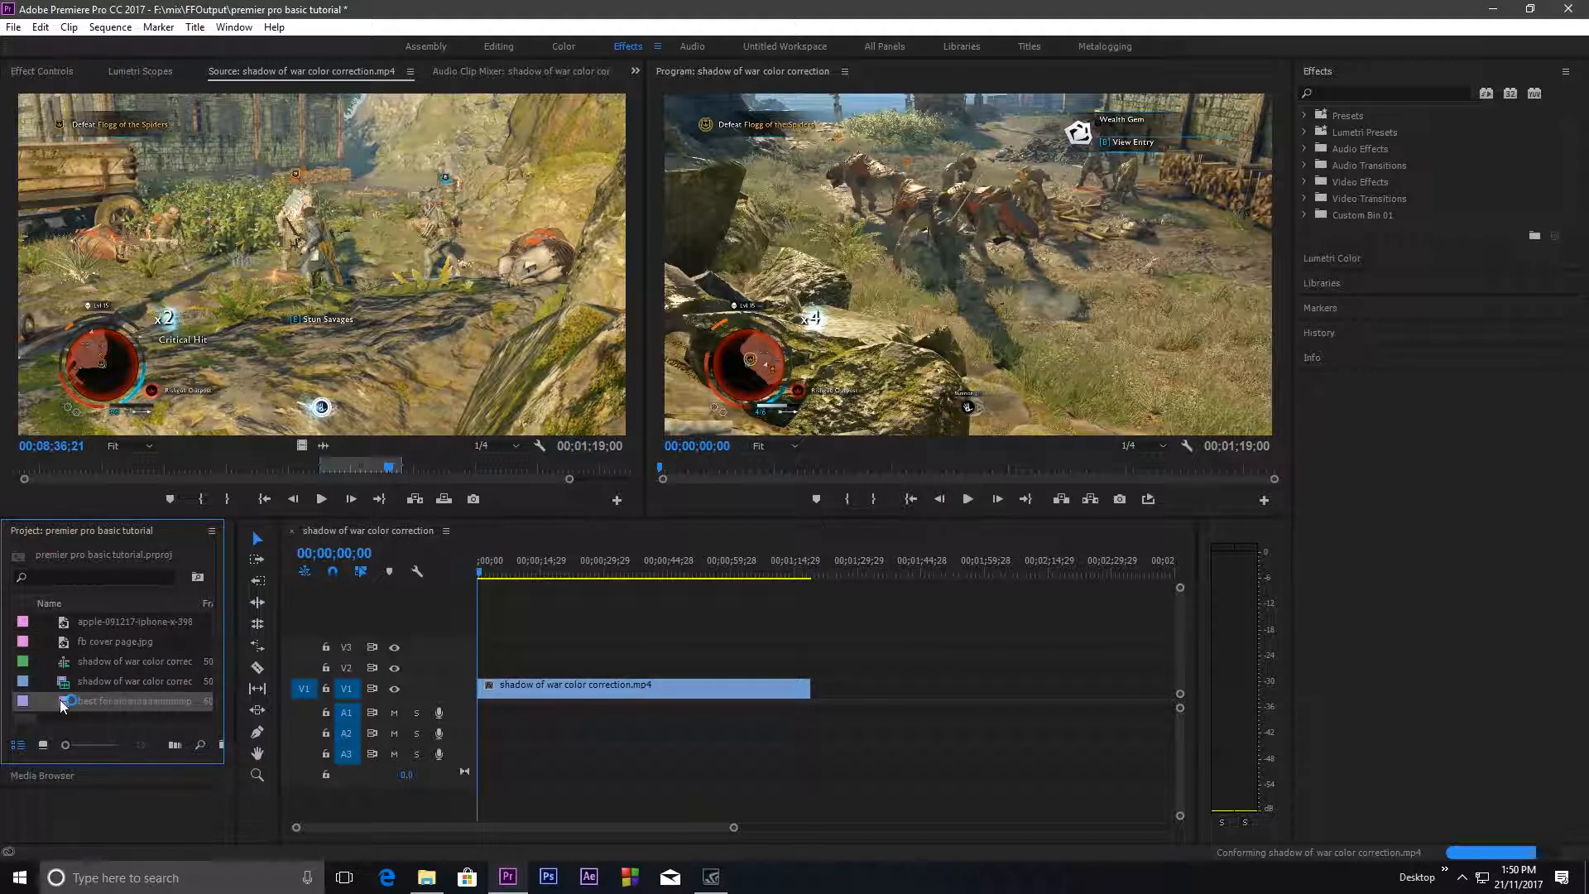
pyautogui.moveTo(288, 685); pyautogui.dragTo(824, 697)
pyautogui.moveTo(653, 571); pyautogui.dragTo(823, 582)
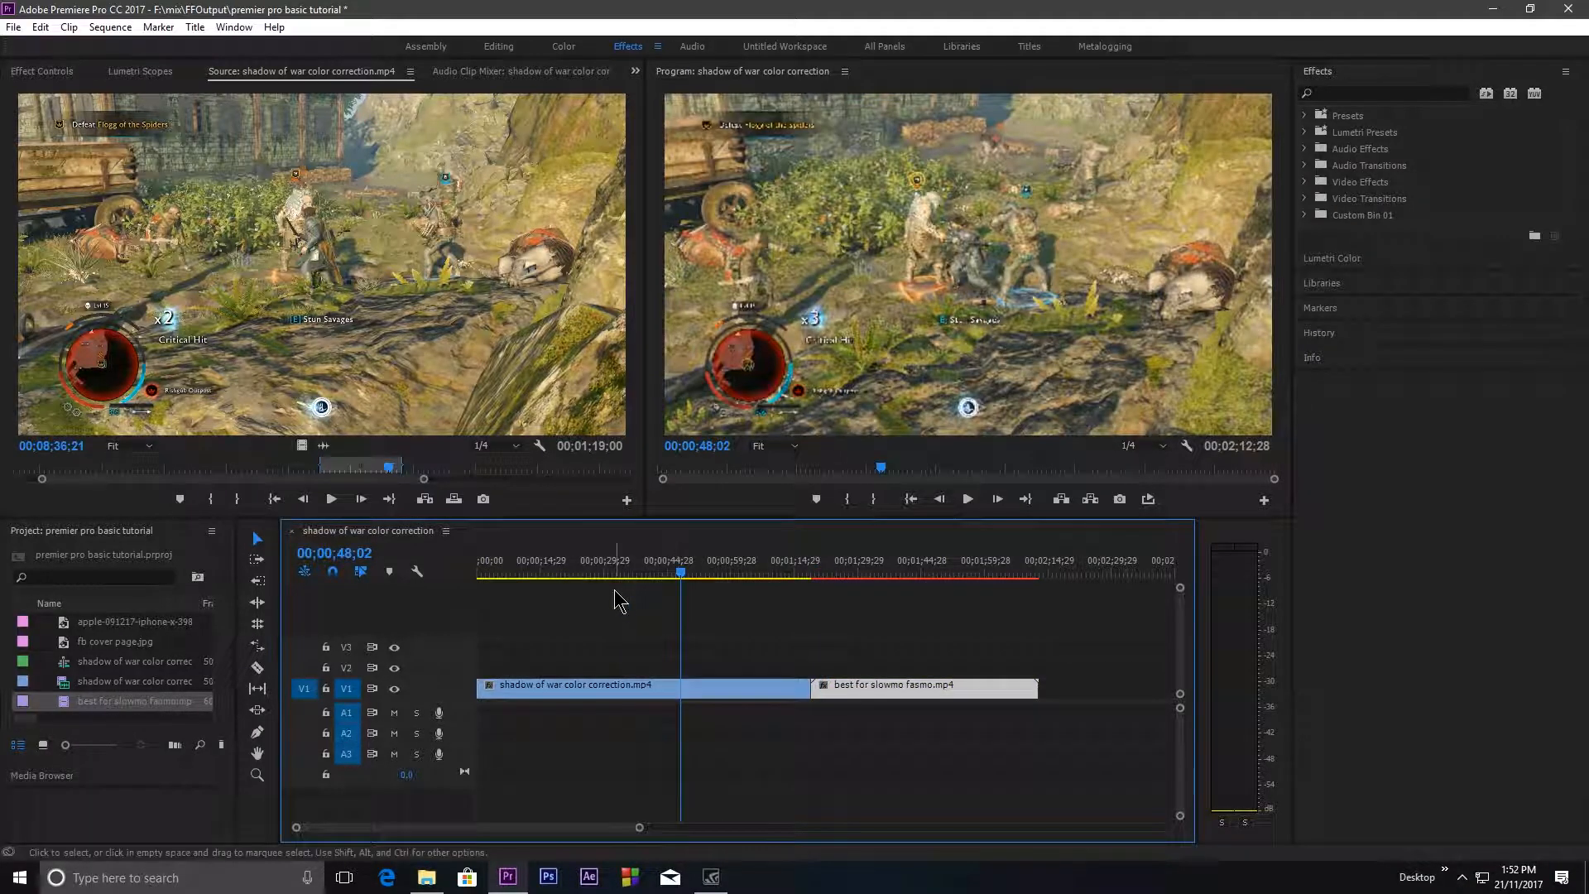
# Step: Try a ripple trim of the shadow of war clip's start to the playhead at 00;00;35;05, and undo it
pyautogui.moveTo(680, 571); pyautogui.dragTo(629, 583)
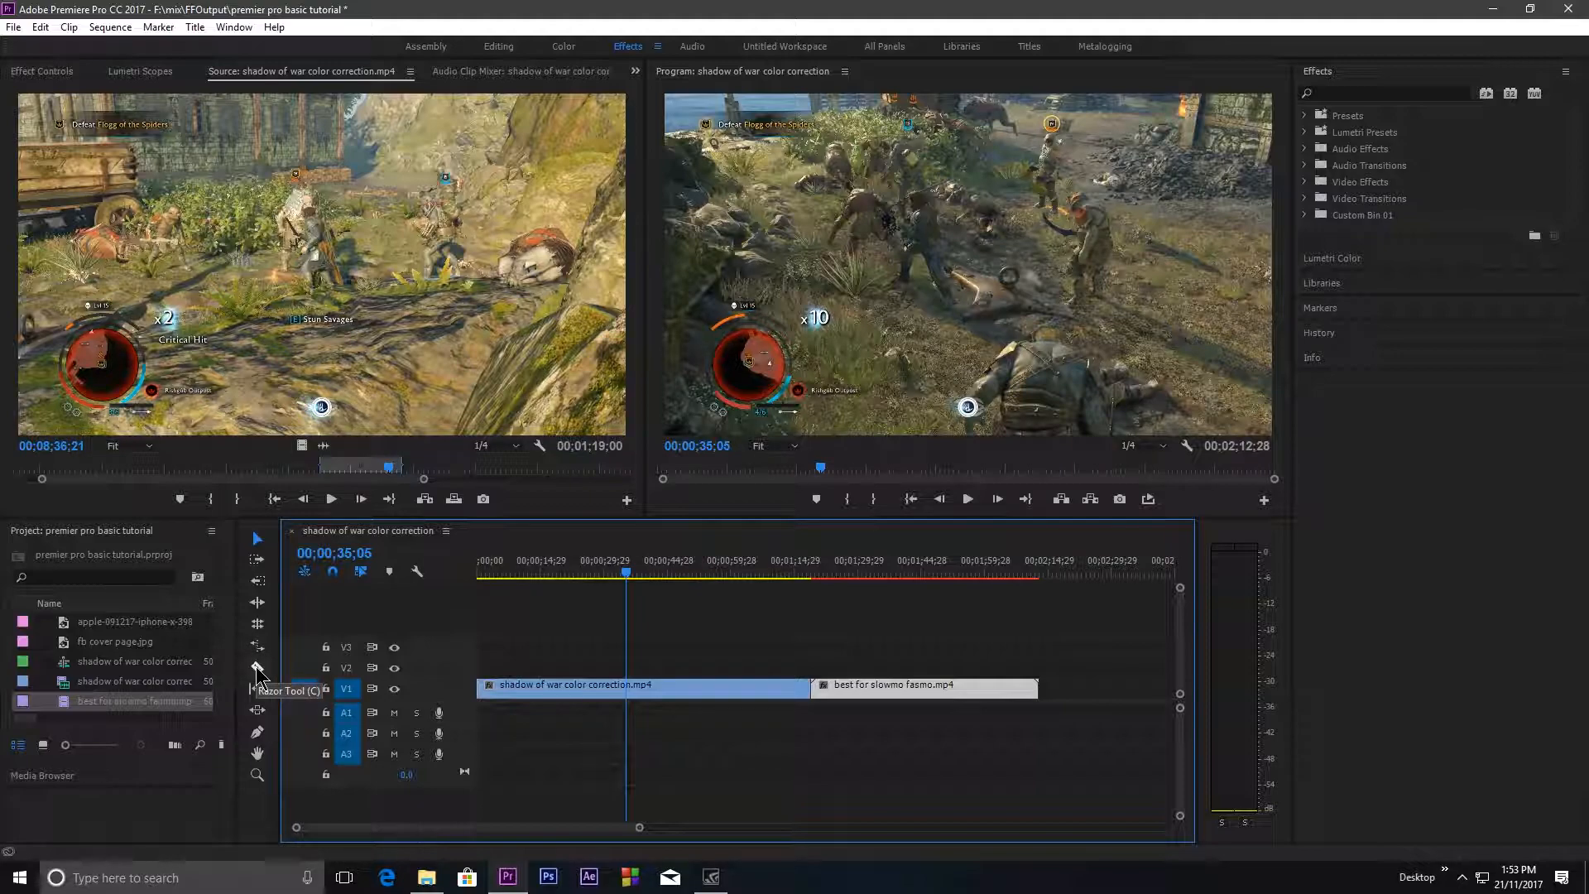
pyautogui.click(772, 689)
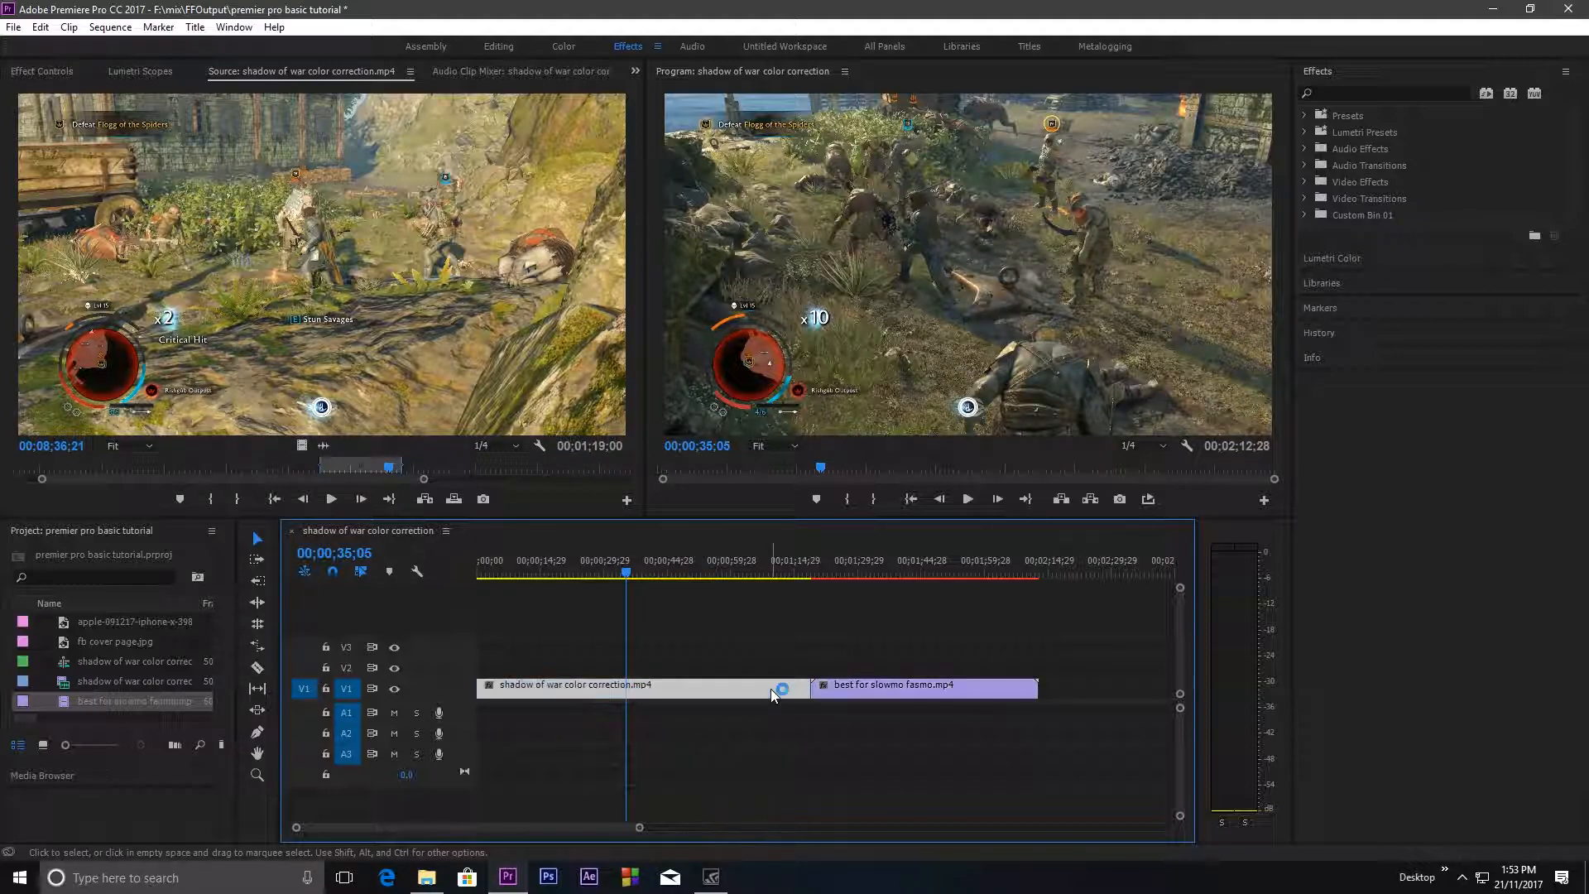
pyautogui.click(908, 694)
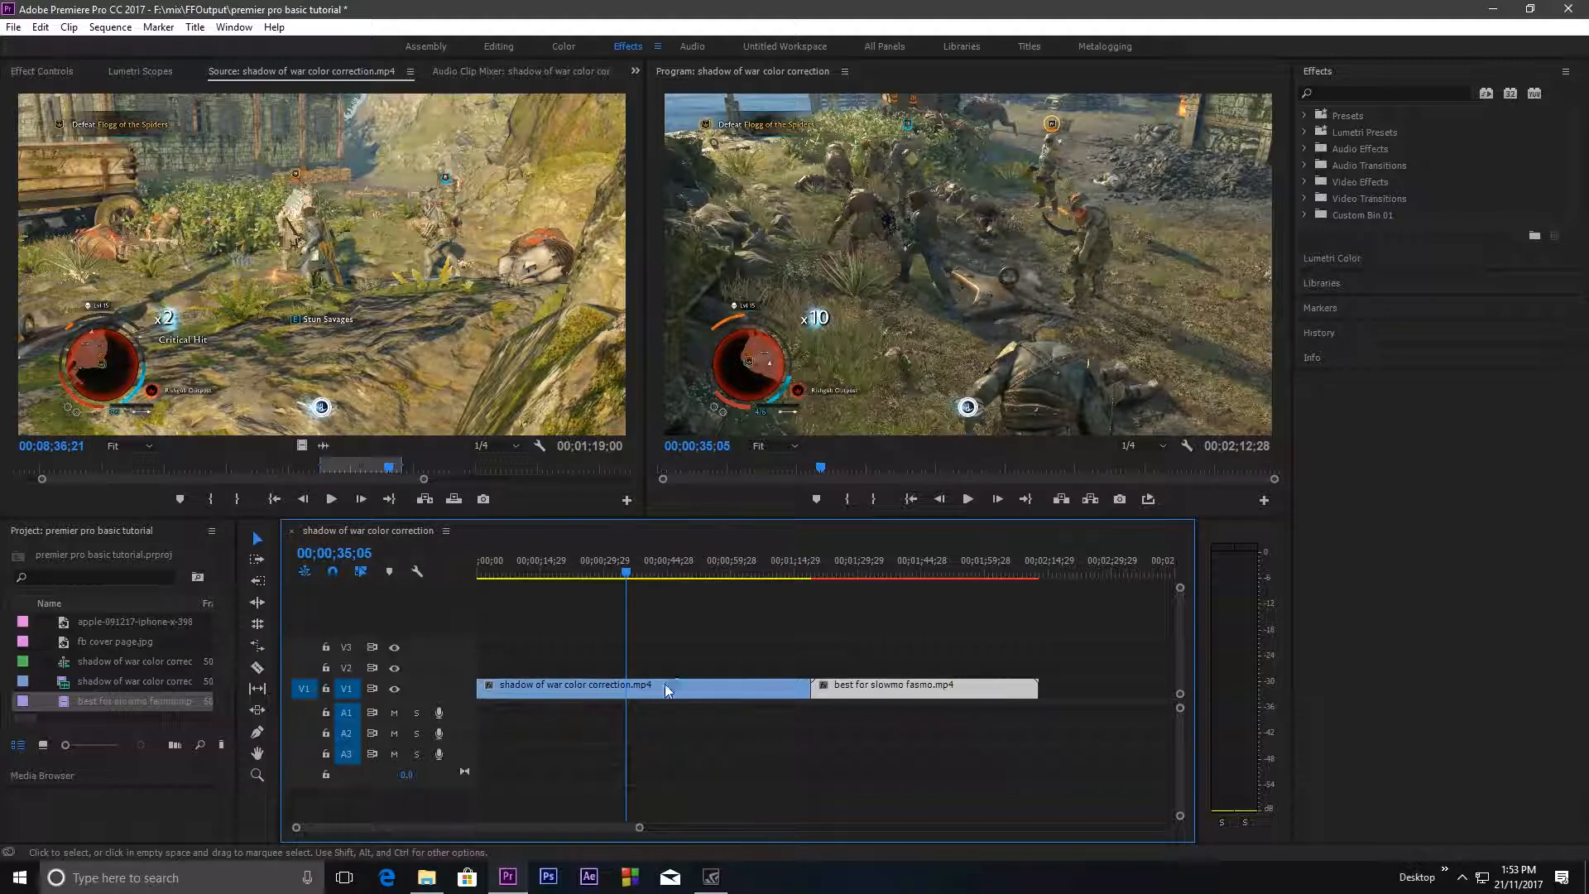
pyautogui.click(616, 702)
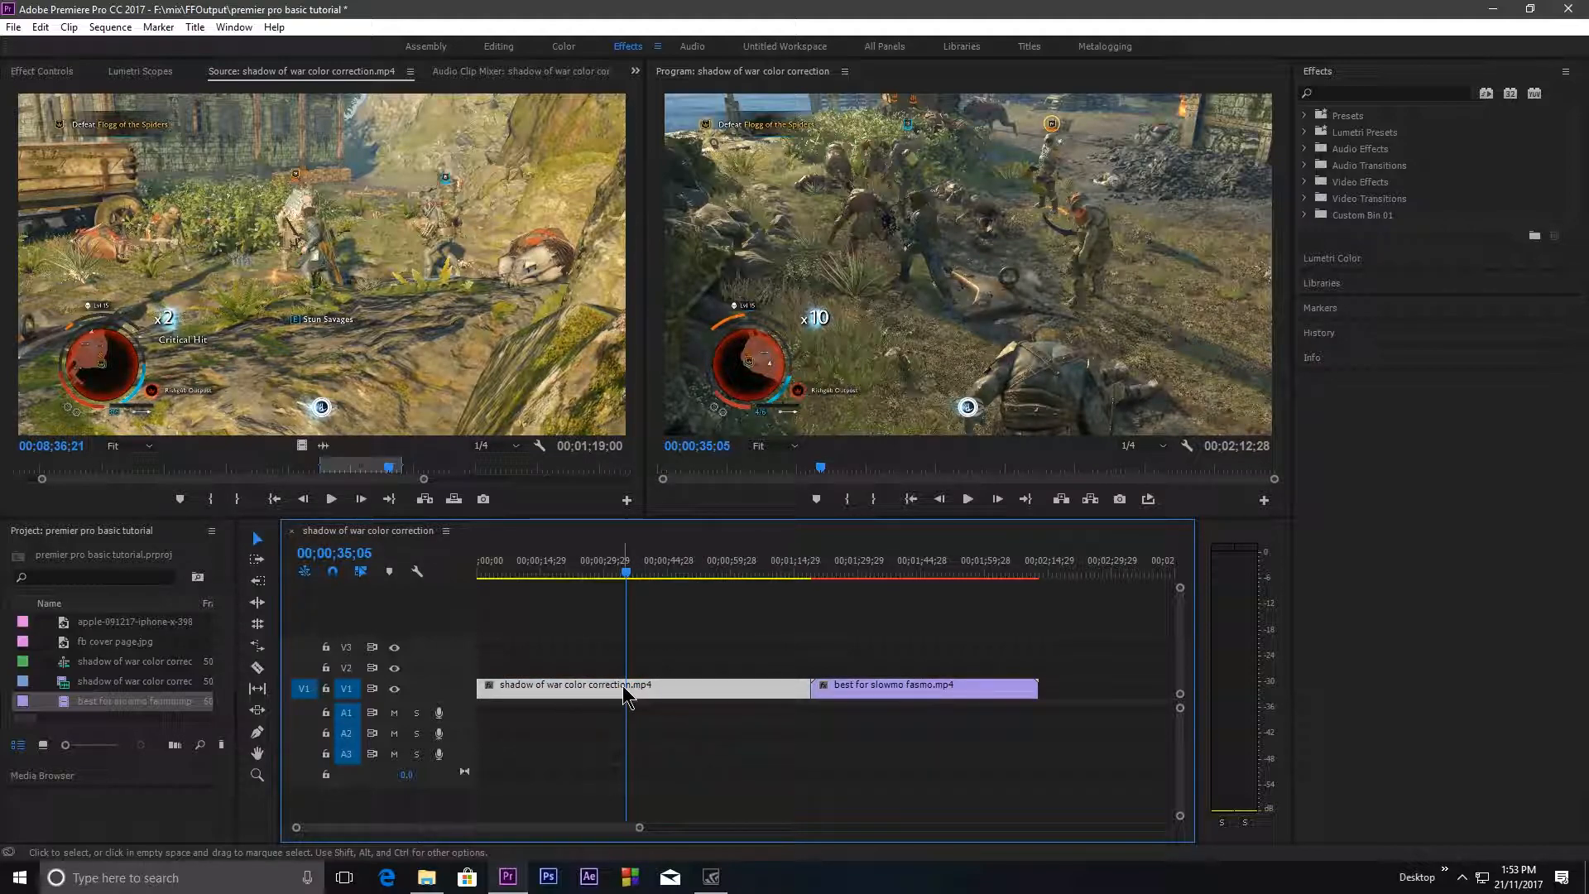
pyautogui.press('q')
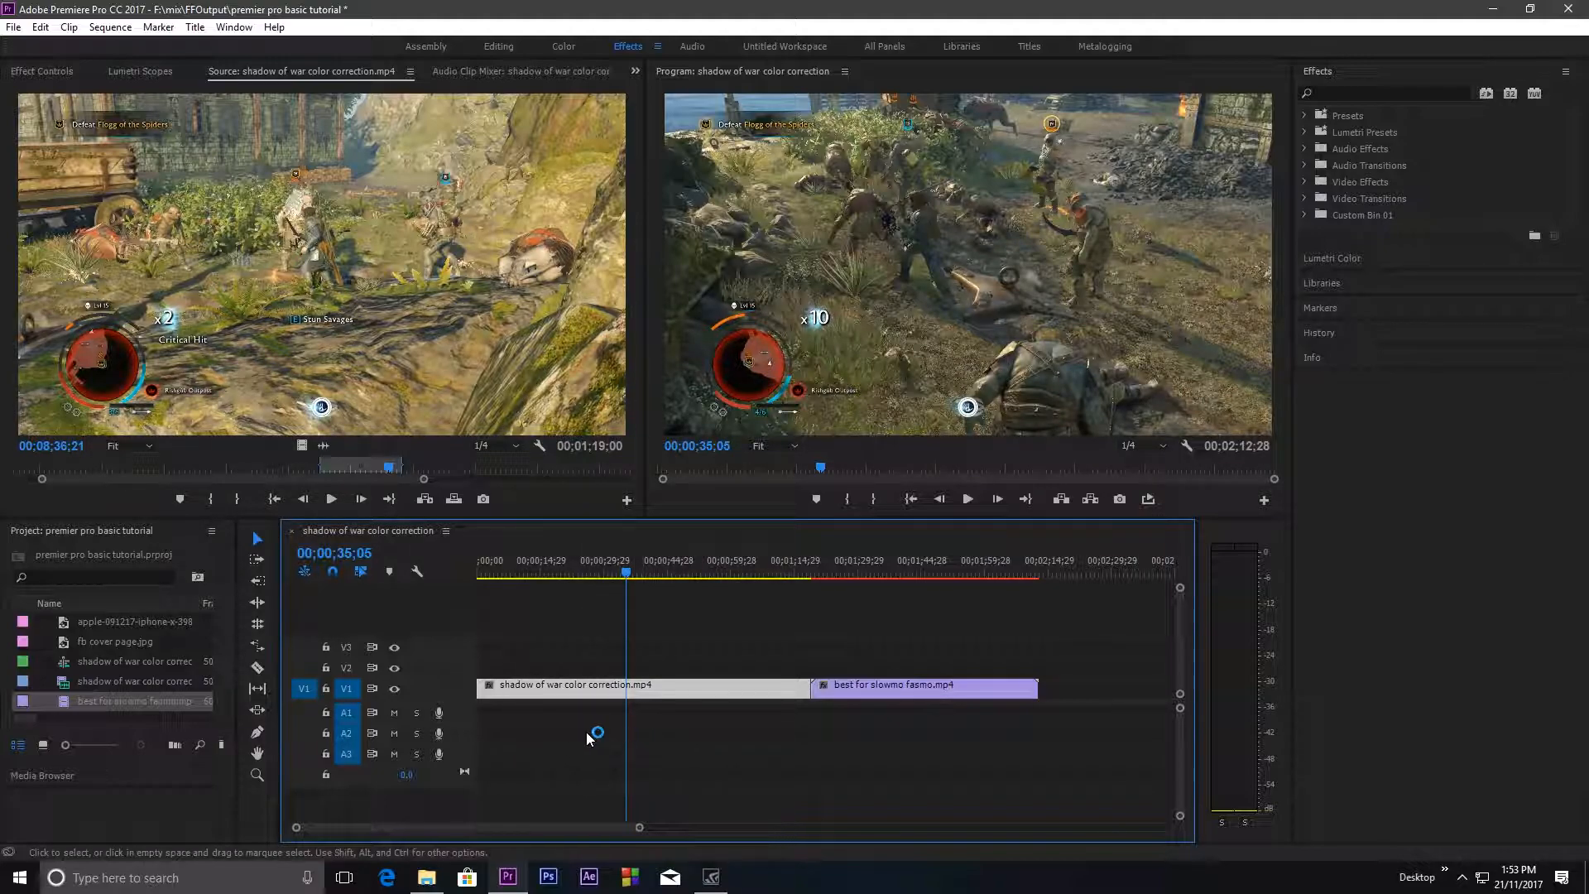
pyautogui.press('q')
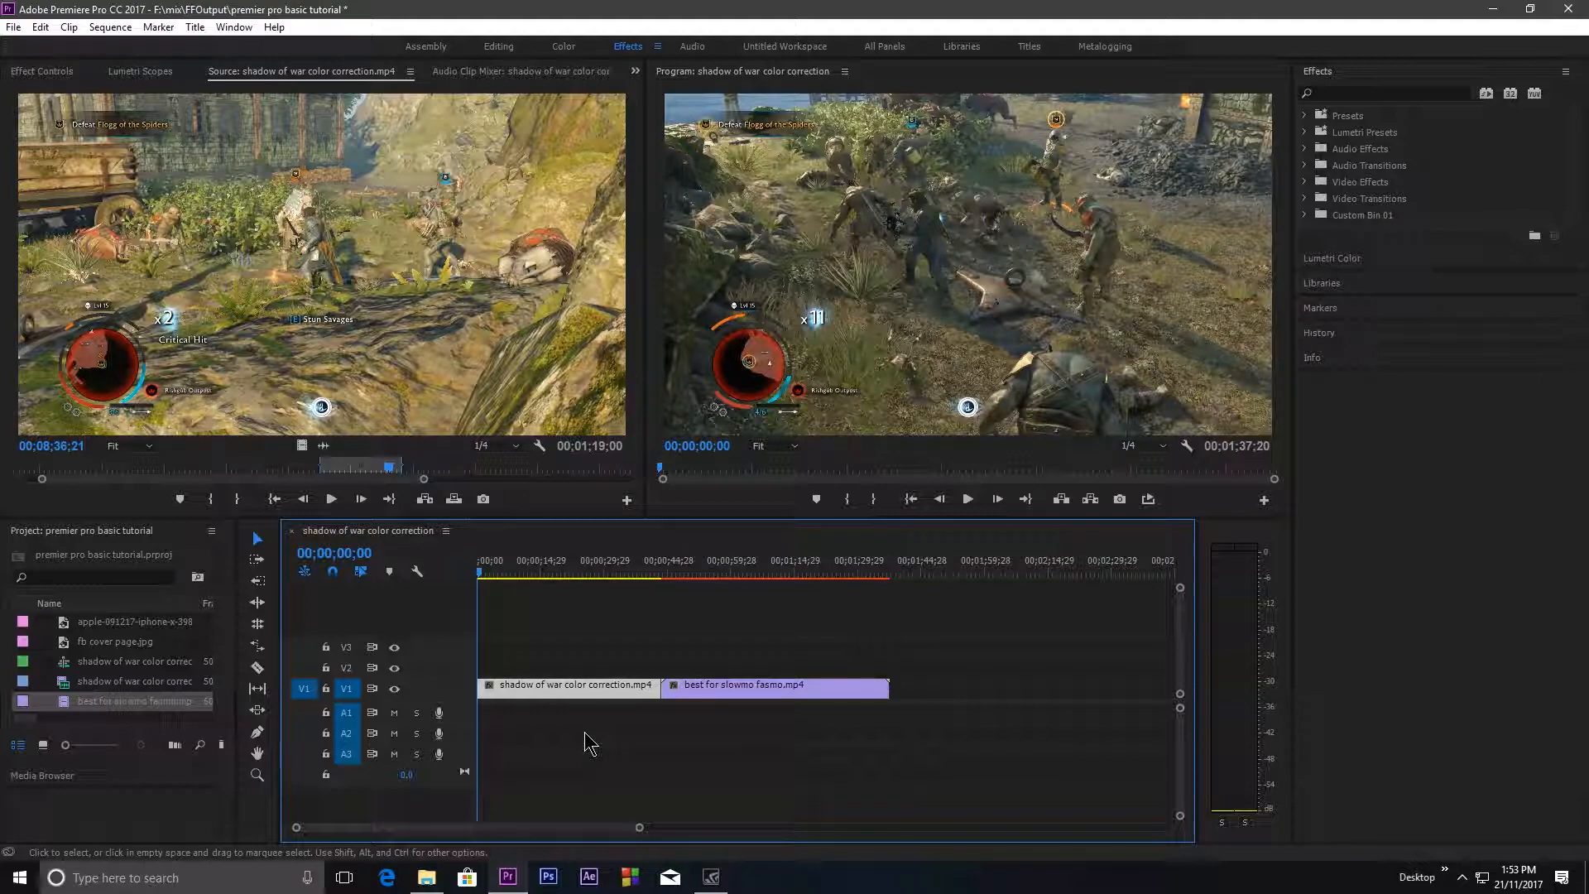
pyautogui.hotkey('ctrl', 'z')
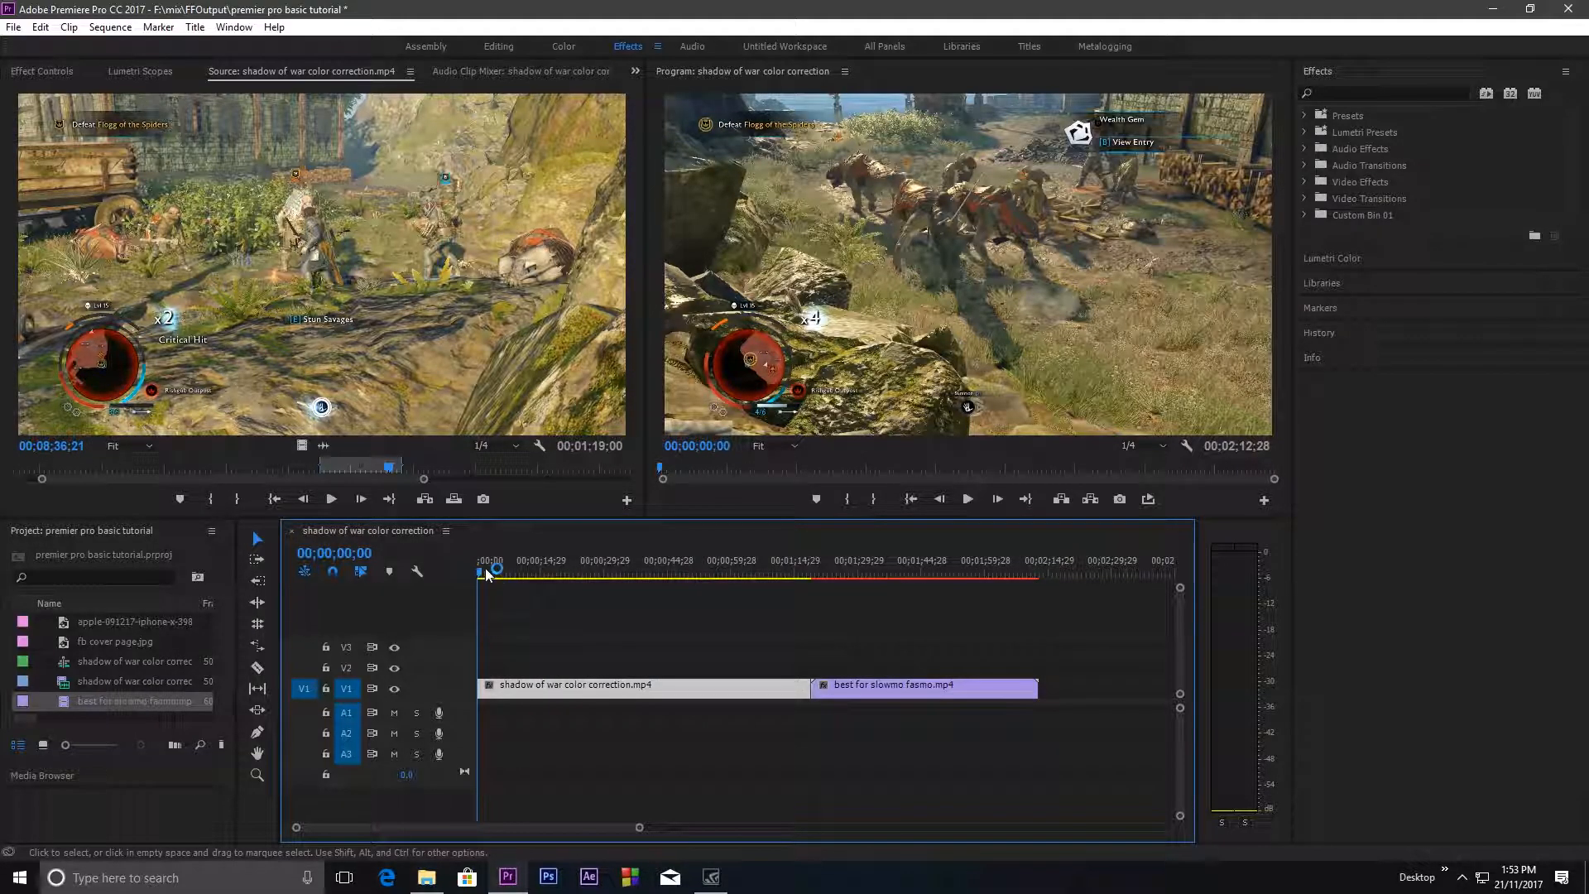
# Step: Move the playhead to 00;00;56;02 and shift the best for slowmo fasmo clip about 8 seconds later on V1, leaving a gap
pyautogui.moveTo(488, 577); pyautogui.dragTo(713, 577)
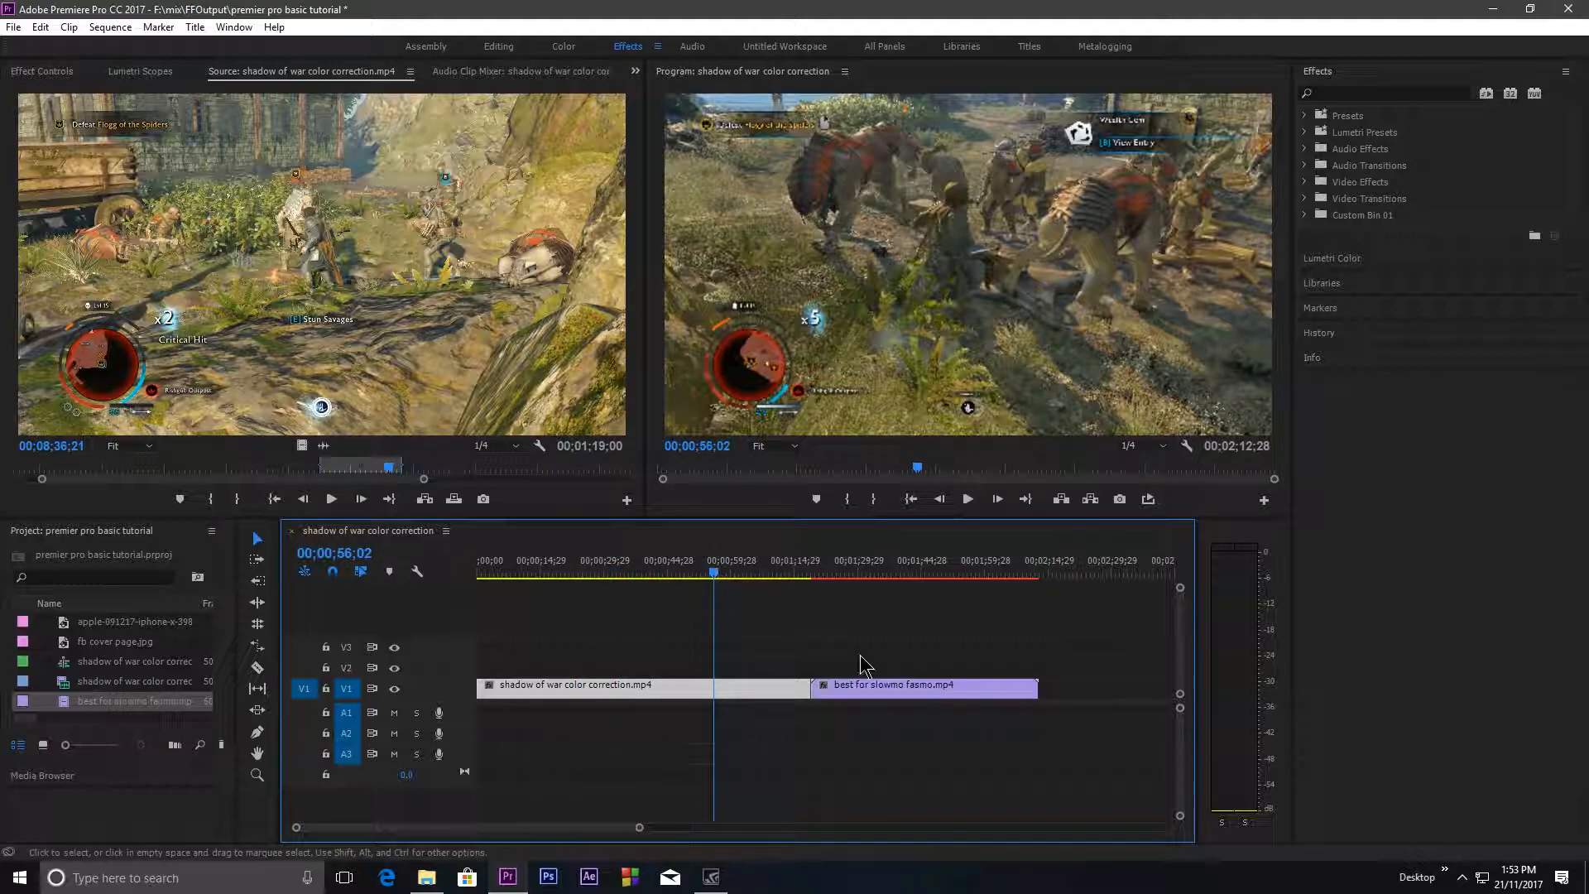
pyautogui.click(901, 694)
pyautogui.moveTo(901, 694); pyautogui.dragTo(937, 695)
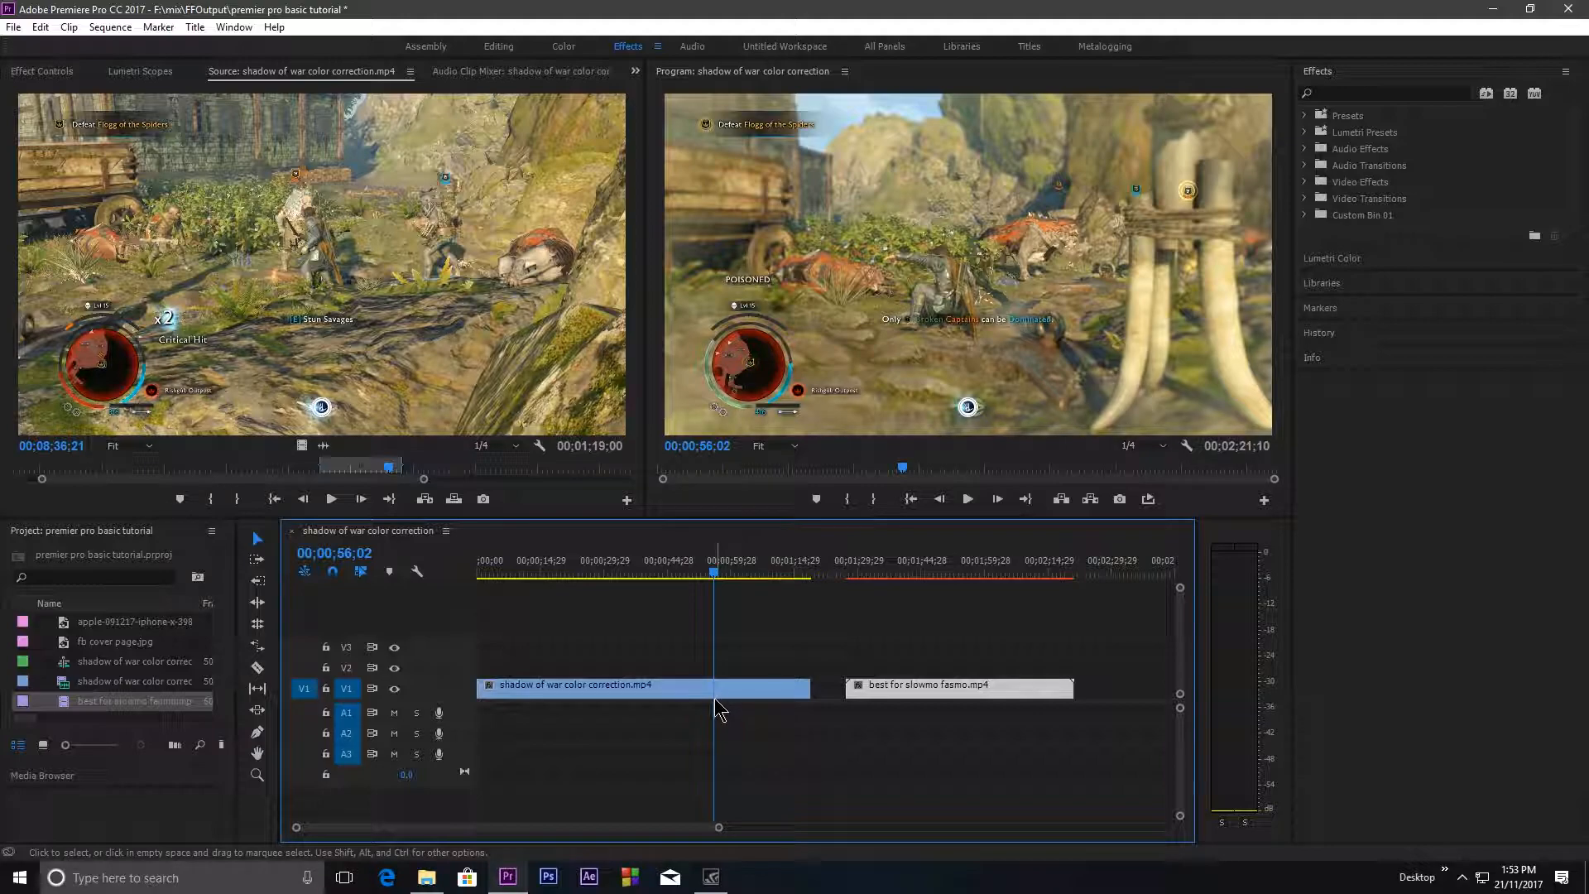
# Step: Ripple trim the end of the shadow of war clip to the playhead, and move the playhead back to 00;00;46;15
pyautogui.press('w')
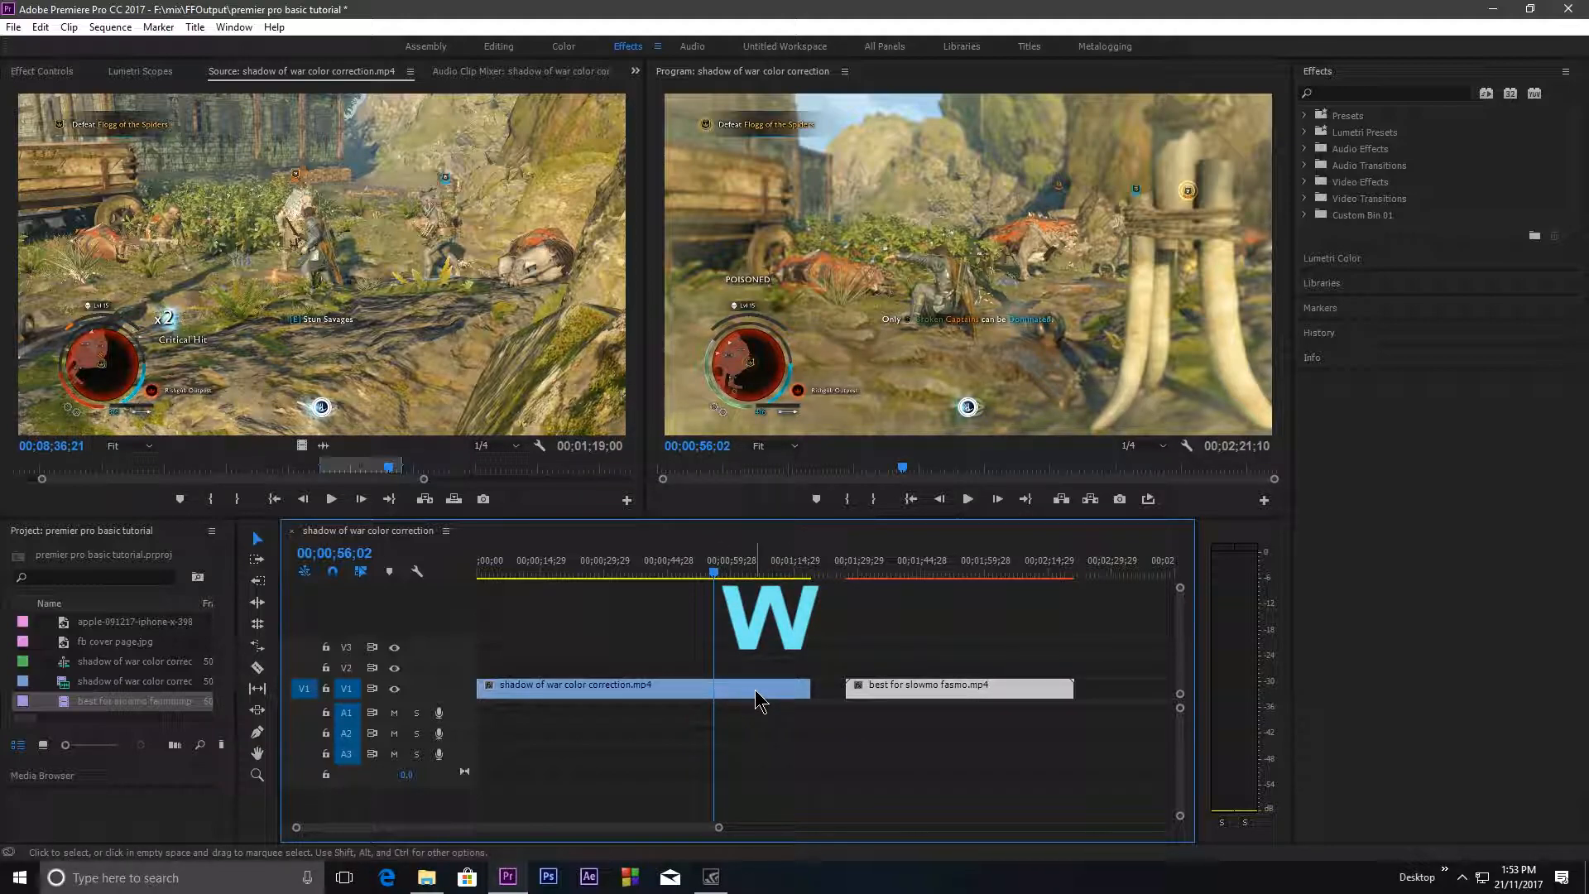
pyautogui.press('w')
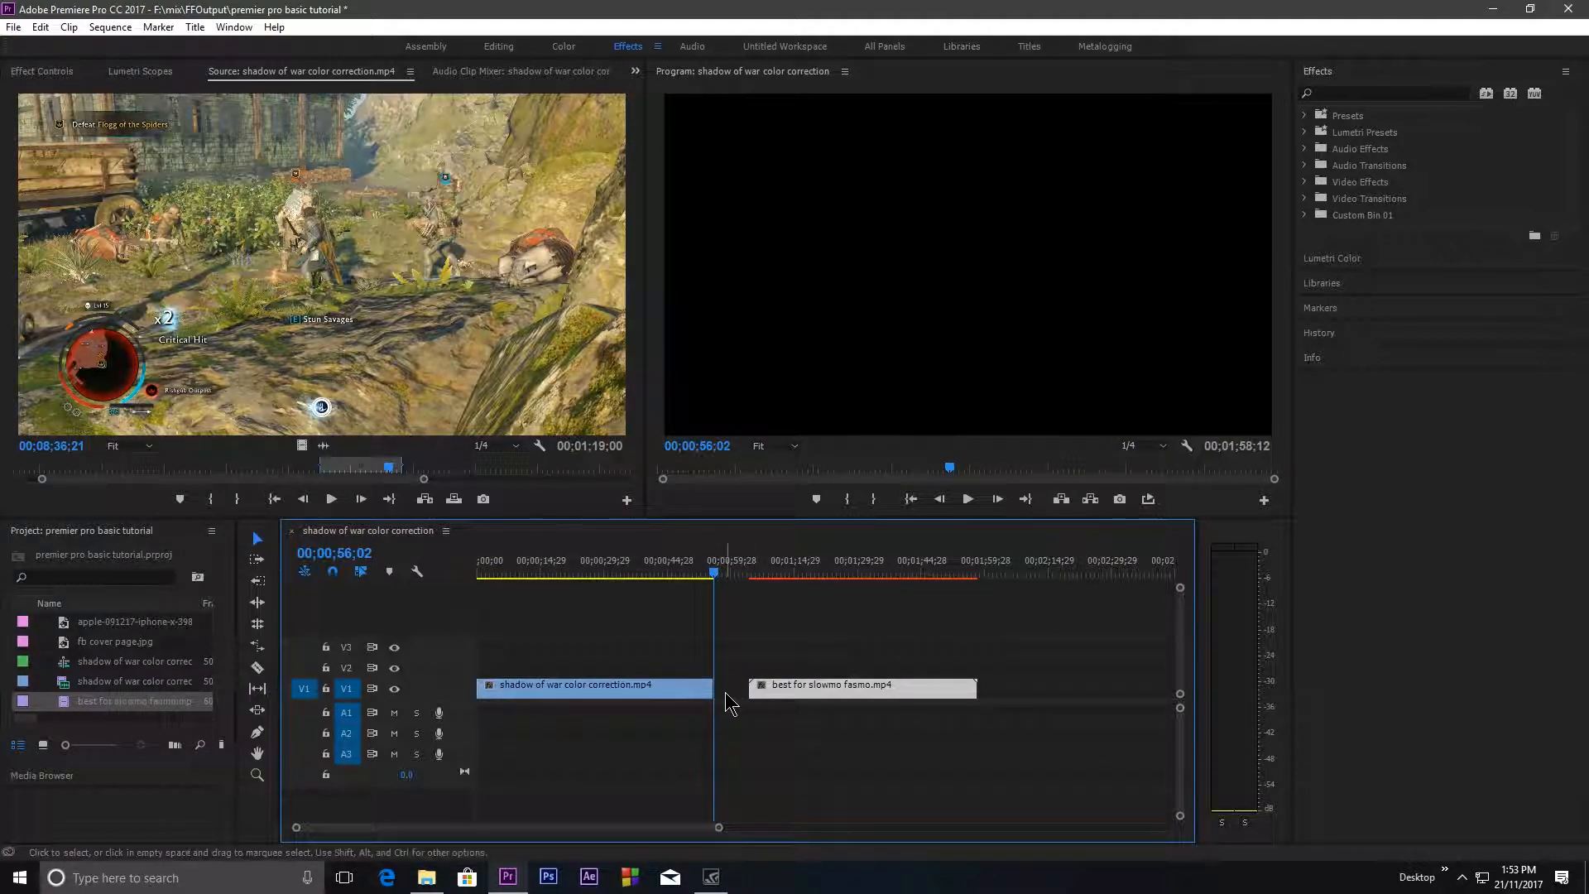
pyautogui.moveTo(696, 577)
pyautogui.mouseDown()
pyautogui.moveTo(711, 577)
pyautogui.moveTo(673, 577)
pyautogui.mouseUp()
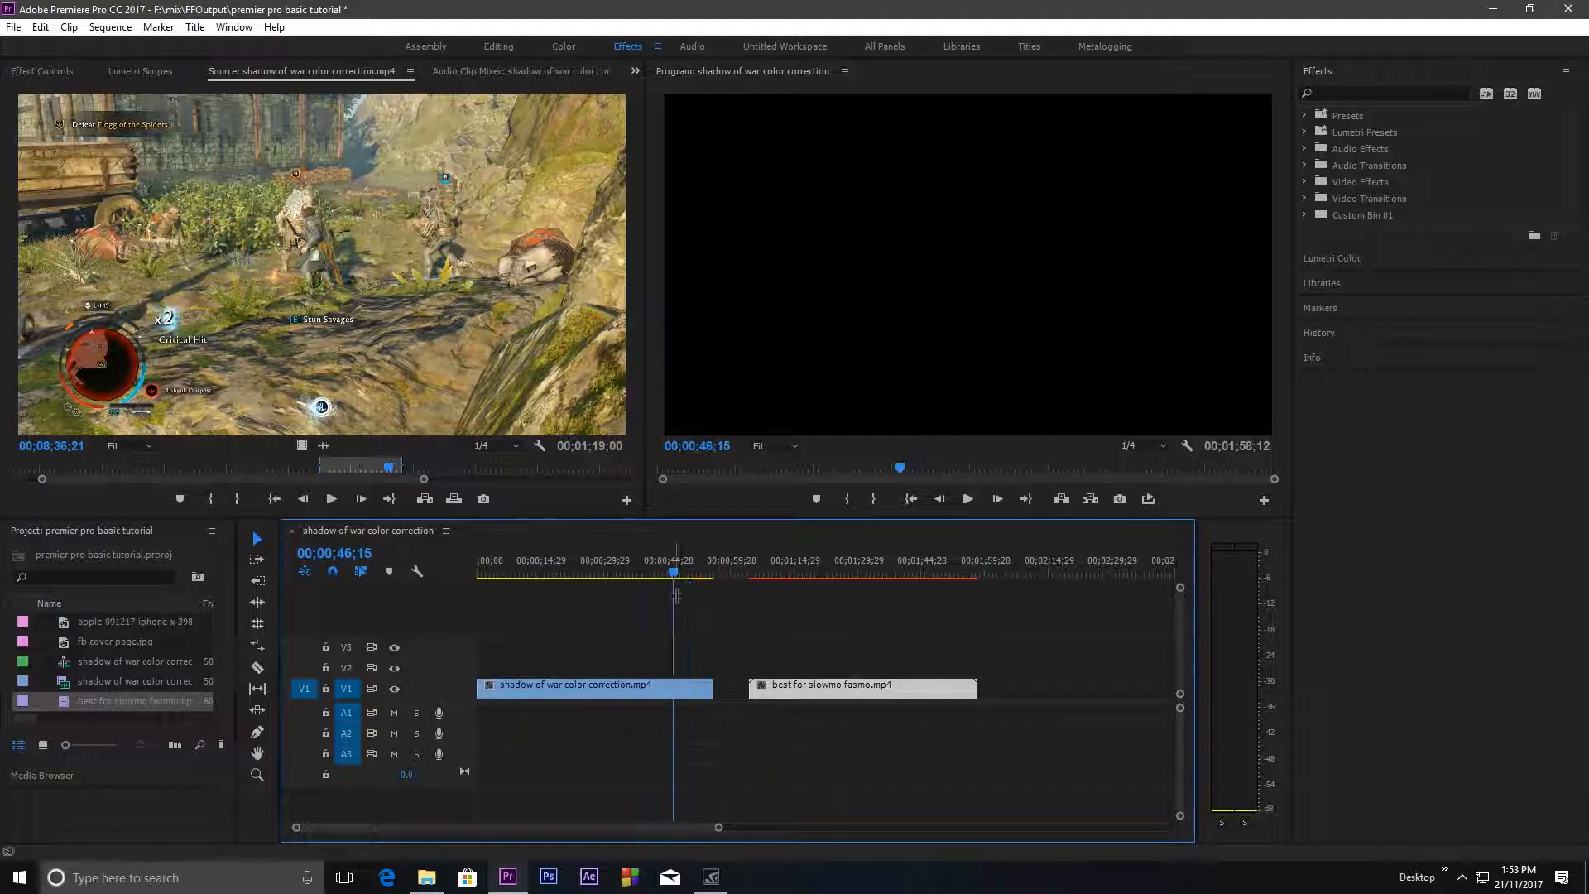
# Step: Preview the sequence across the gap and into the best for slowmo fasmo clip, and return the playhead to 00;00;51;29
pyautogui.click(687, 694)
pyautogui.click(967, 500)
pyautogui.click(807, 571)
pyautogui.click(830, 691)
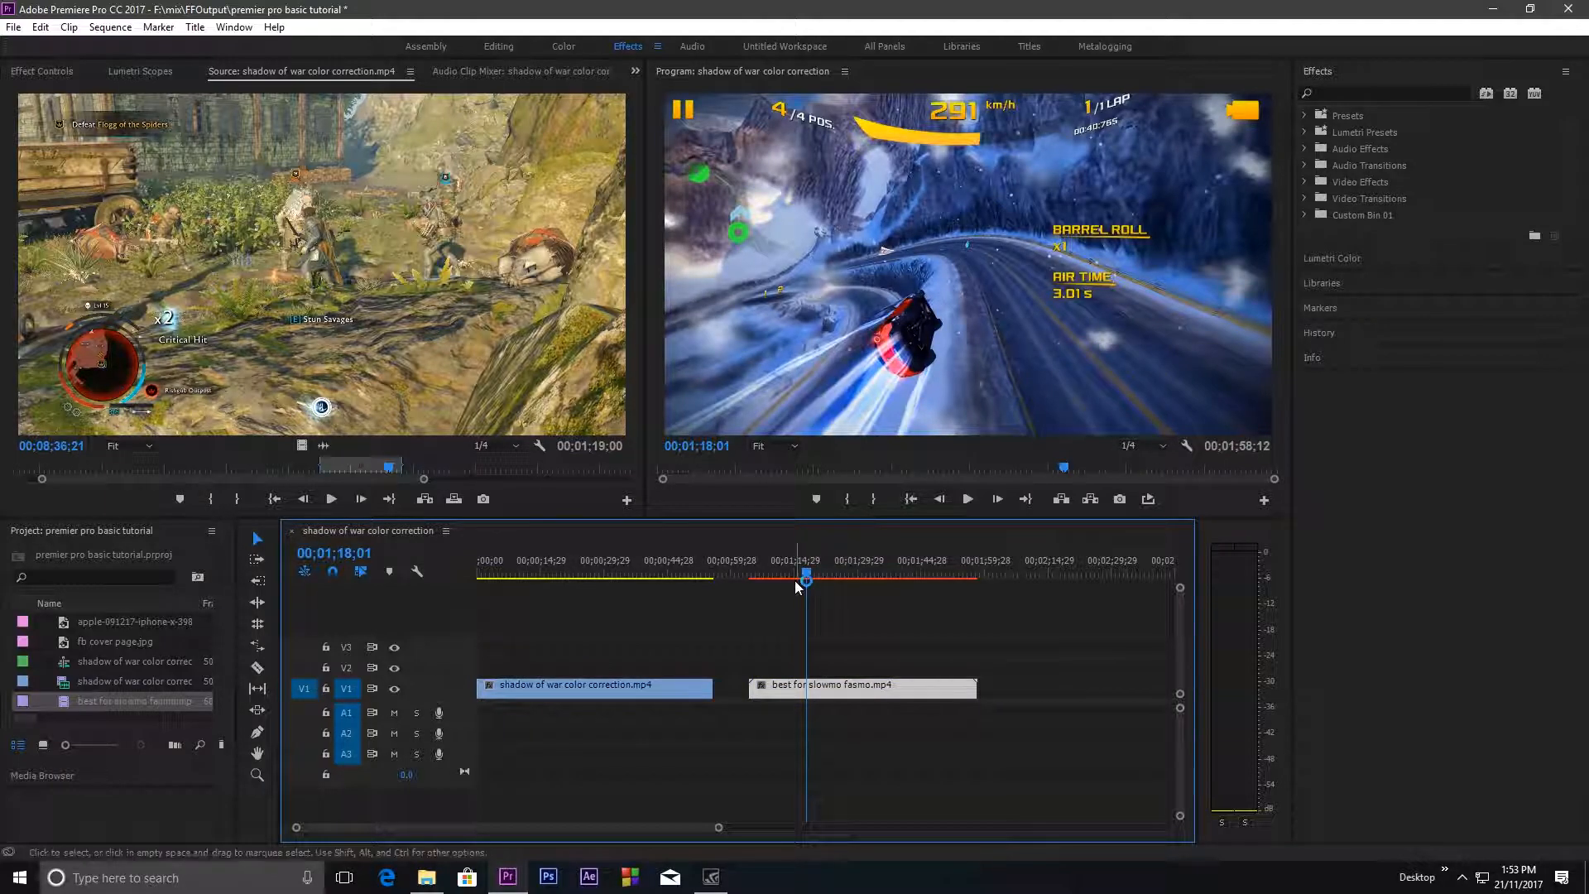
pyautogui.moveTo(803, 569); pyautogui.dragTo(698, 573)
# Step: Shift the best for slowmo fasmo clip about 8 seconds later on V1 and ripple delete the gap before it
pyautogui.moveTo(807, 696)
pyautogui.mouseDown()
pyautogui.moveTo(771, 698)
pyautogui.moveTo(849, 695)
pyautogui.moveTo(799, 694)
pyautogui.mouseUp()
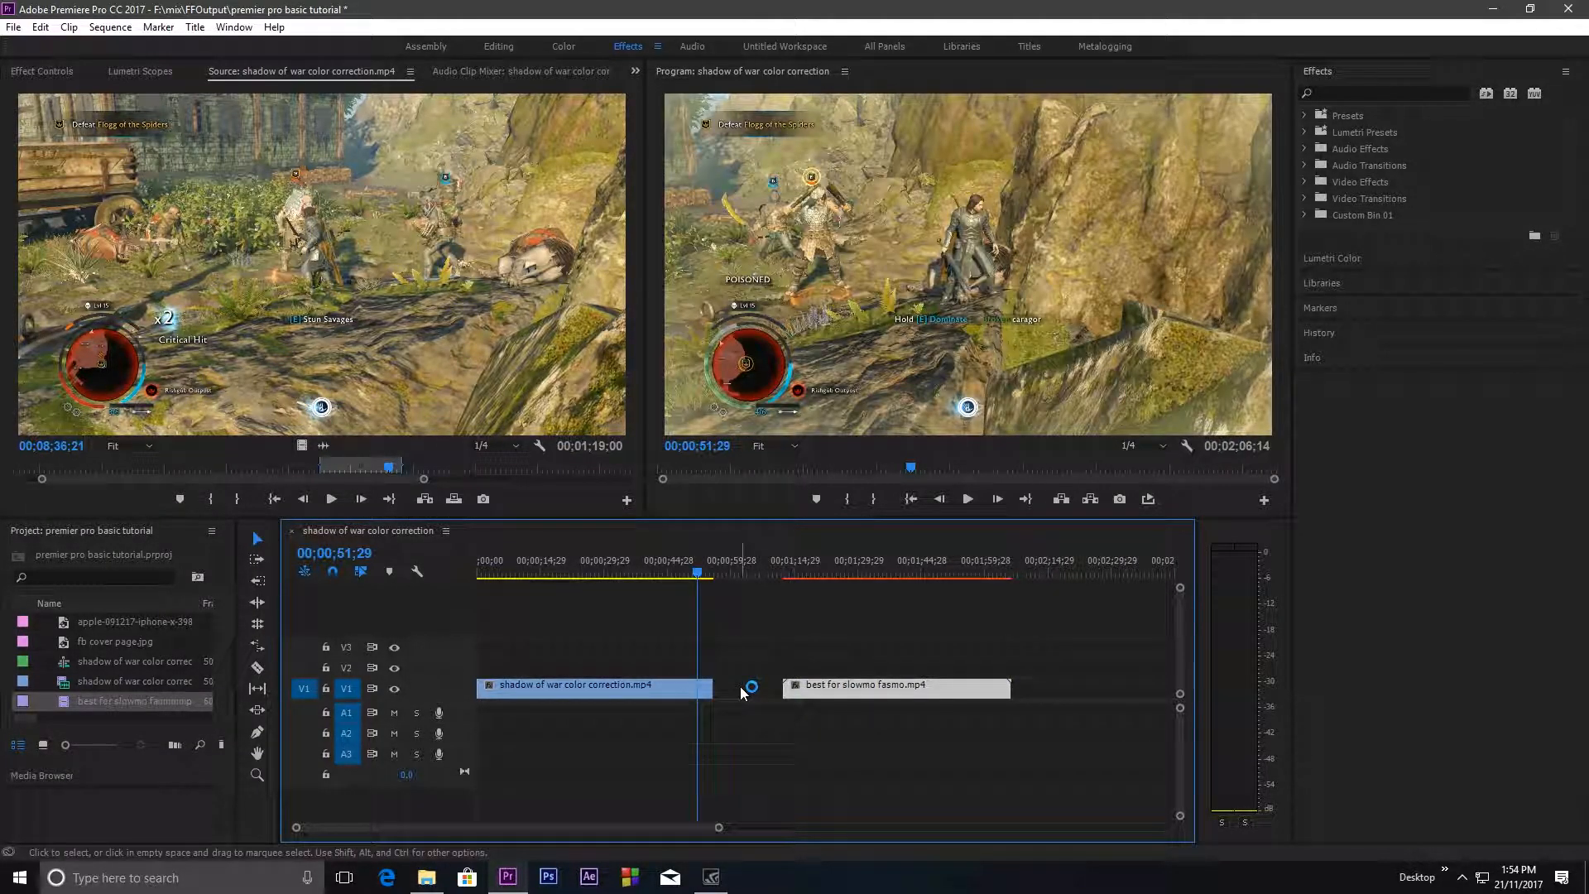
pyautogui.rightClick(743, 691)
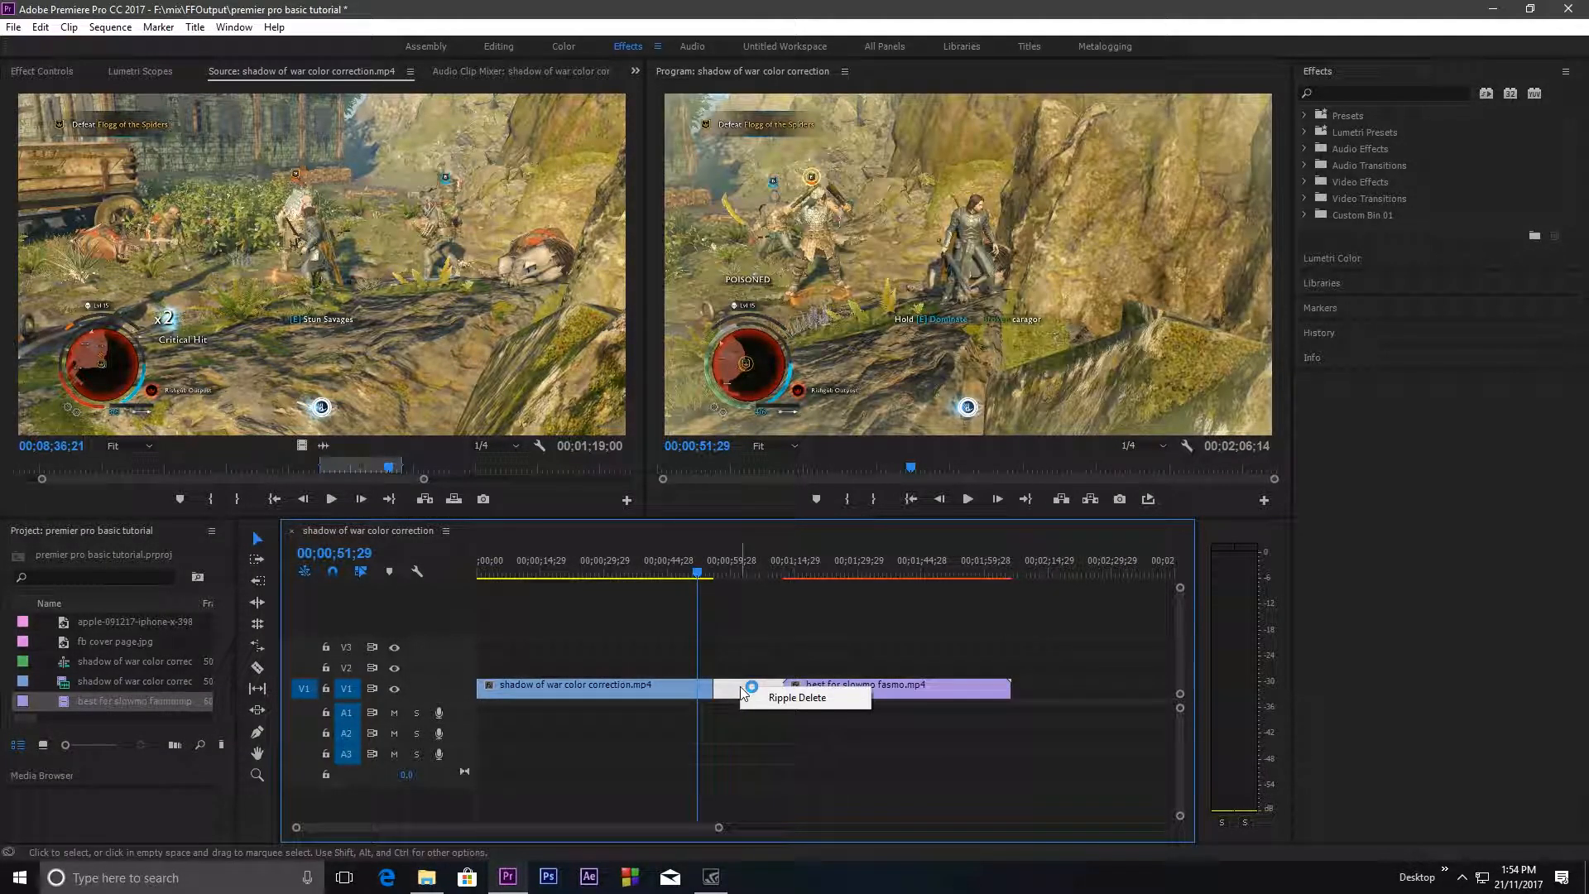
pyautogui.click(853, 702)
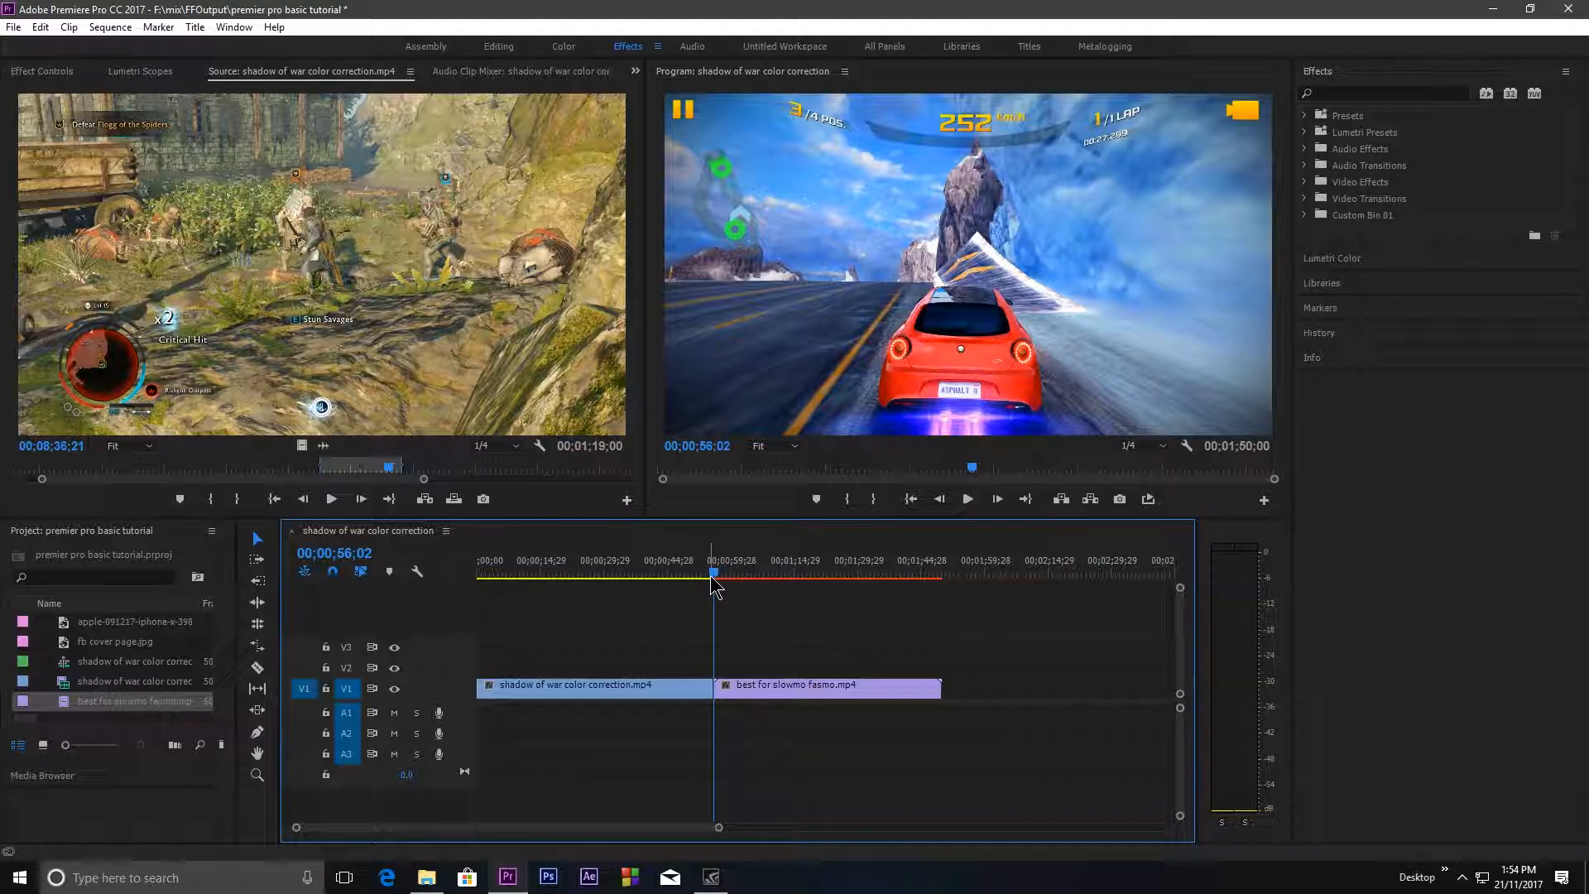
# Step: Add a Film Dissolve video transition at the cut between the two clips on V1, and list the Iris transitions
pyautogui.click(1305, 199)
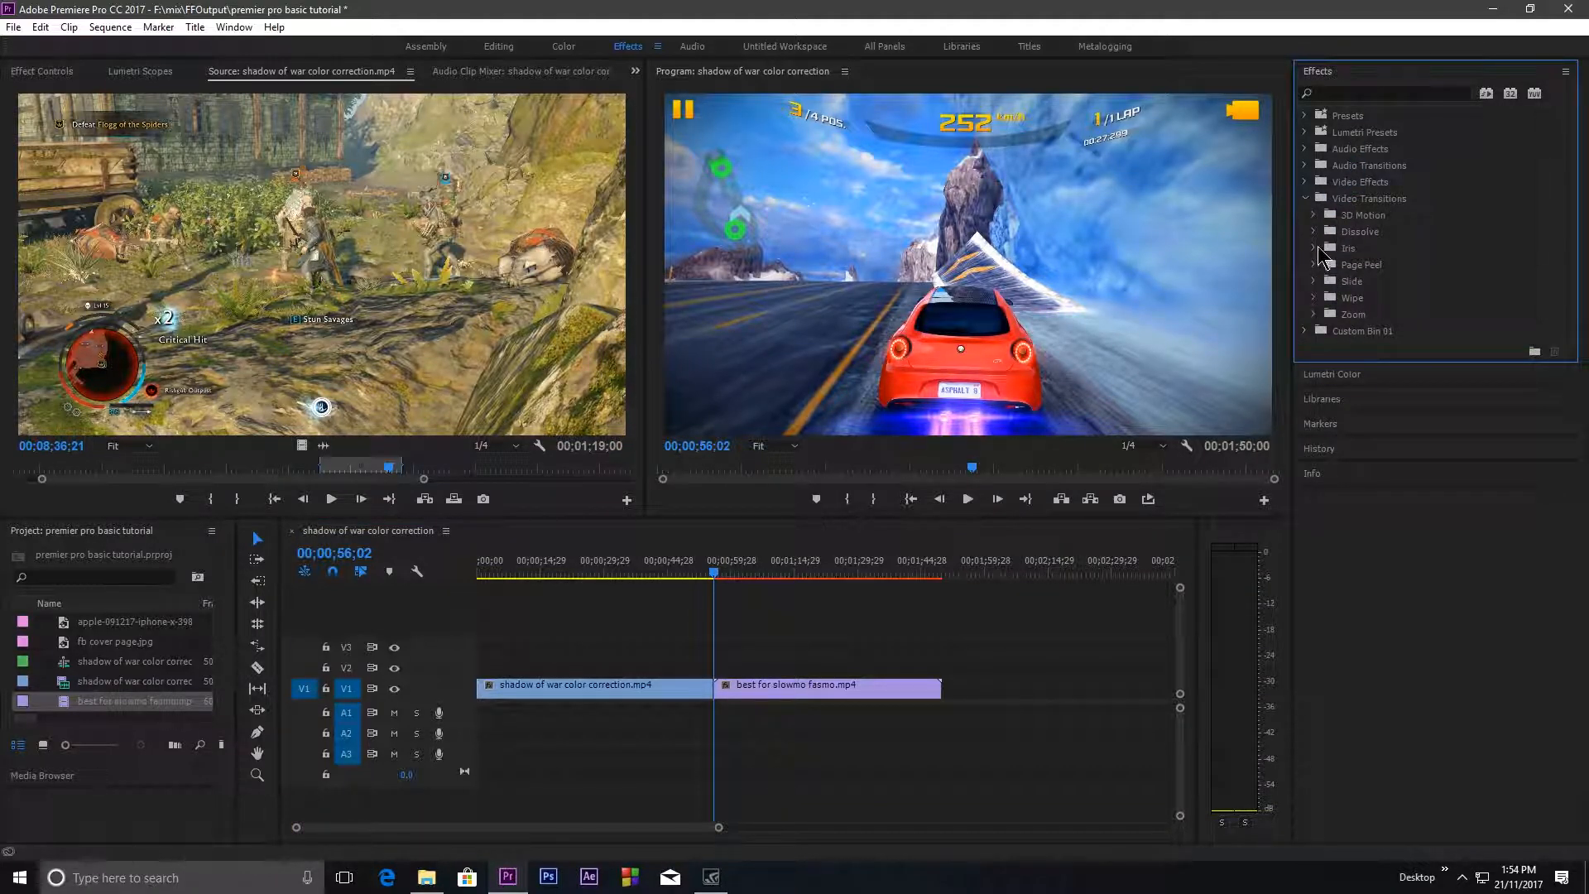
pyautogui.click(1315, 232)
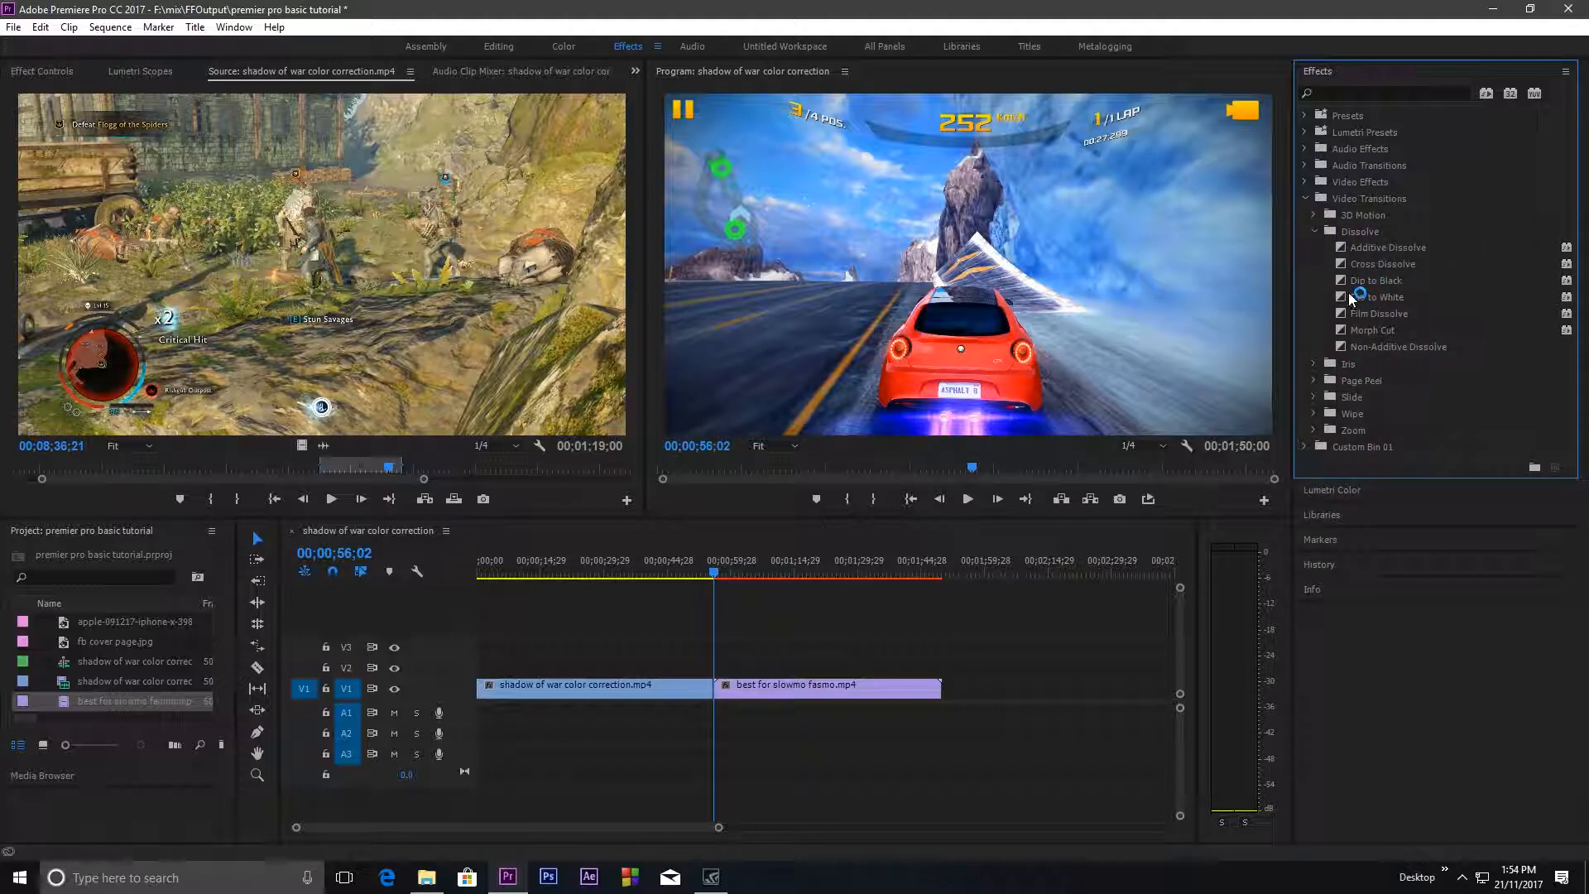
pyautogui.click(1374, 322)
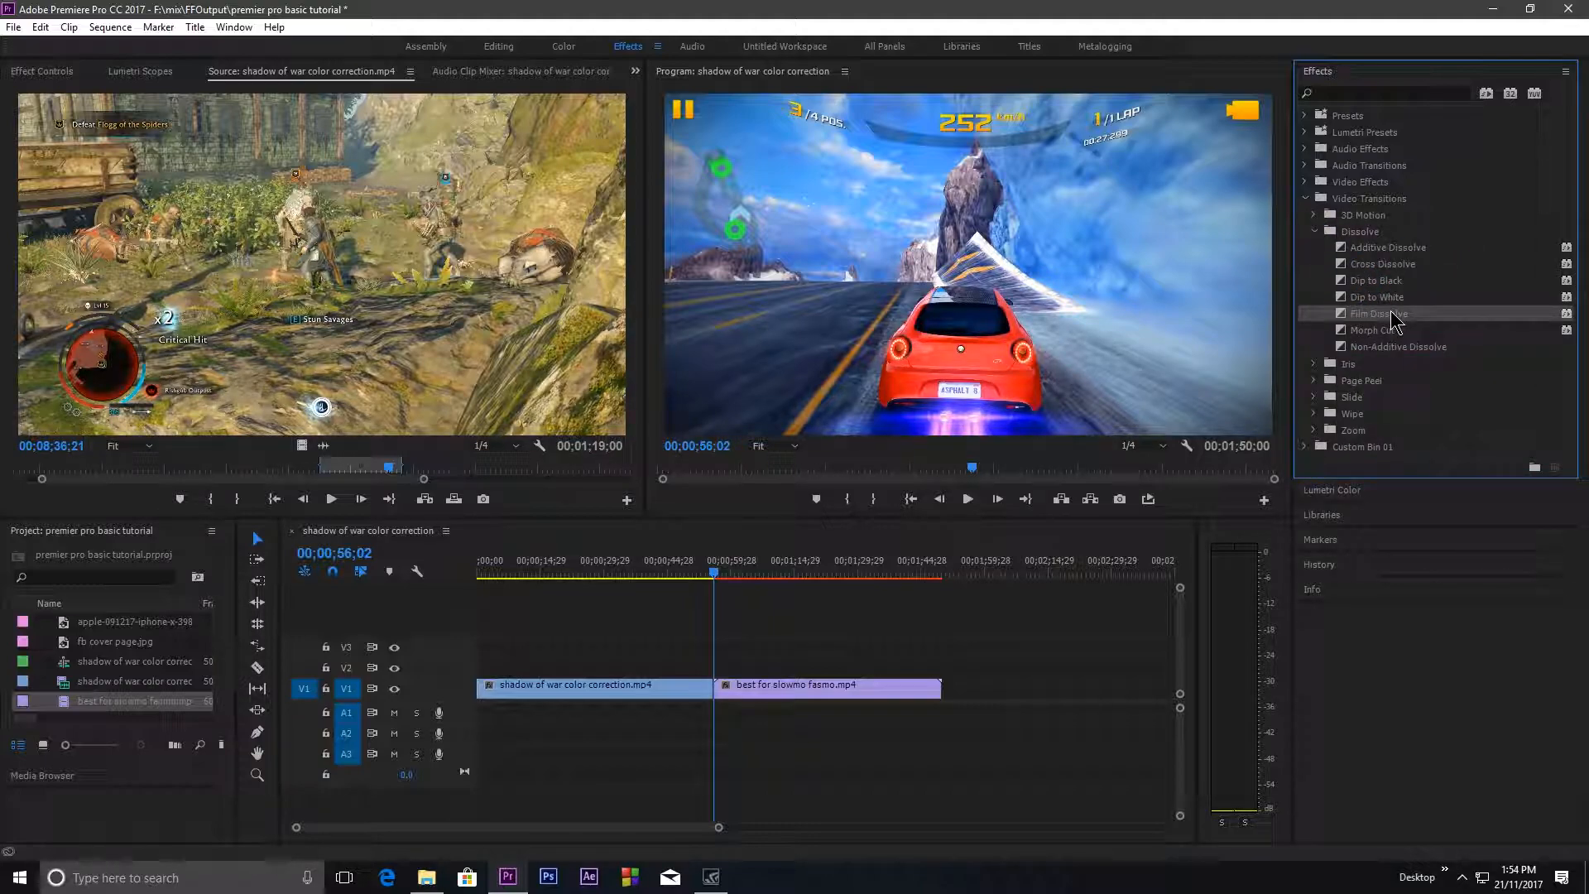
pyautogui.moveTo(1355, 333); pyautogui.dragTo(717, 695)
pyautogui.click(1314, 365)
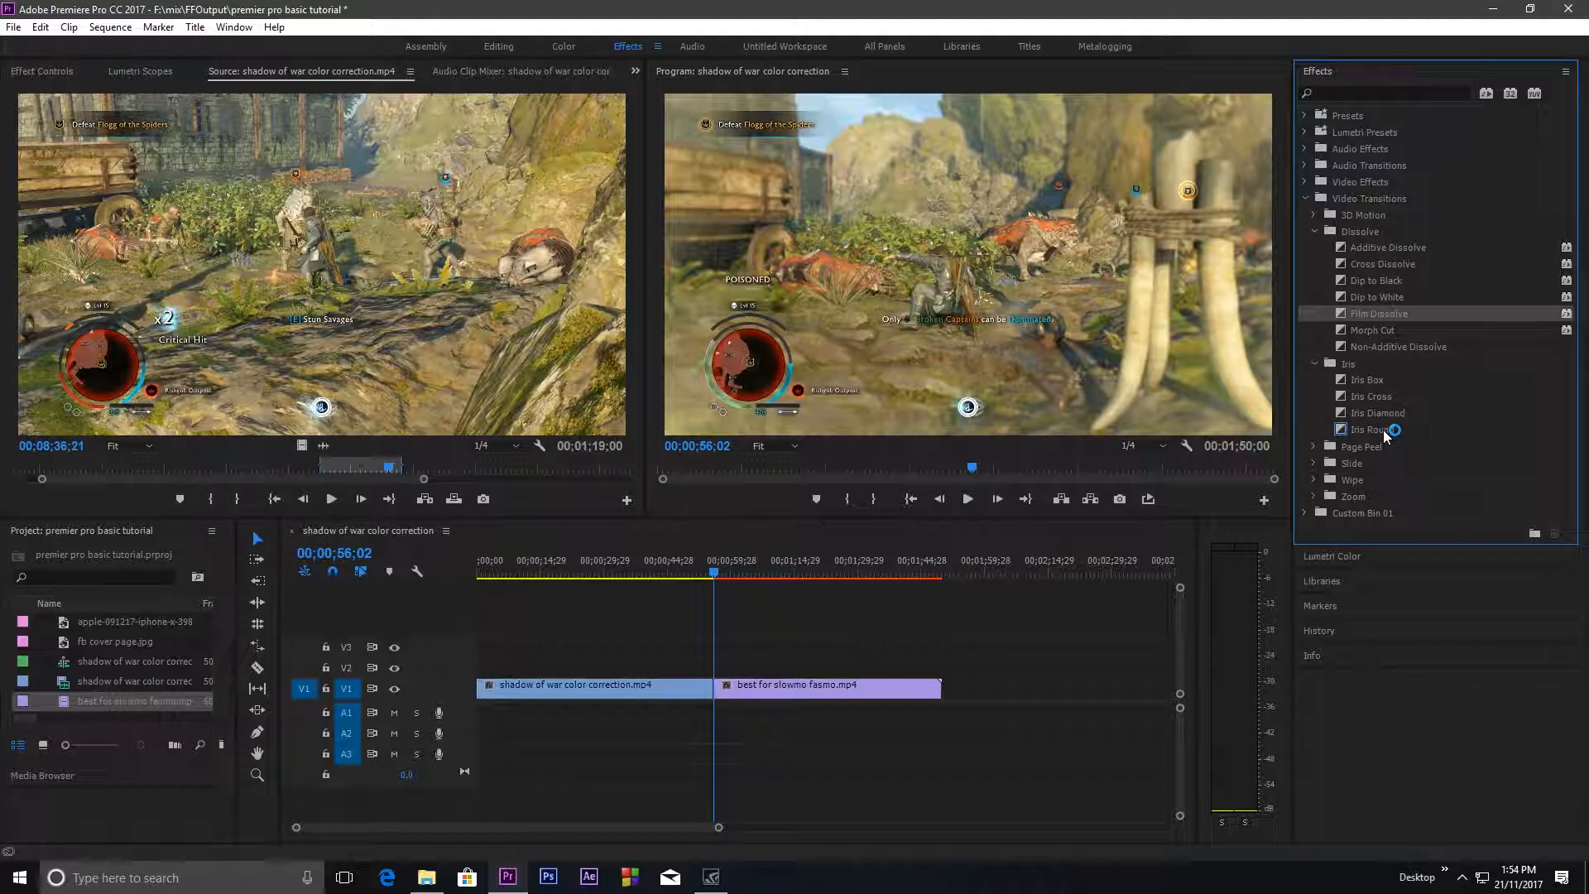
# Step: Preview the Film Dissolve around the cut and examine the transition up close in the timeline
pyautogui.click(712, 572)
pyautogui.moveTo(713, 571); pyautogui.dragTo(709, 571)
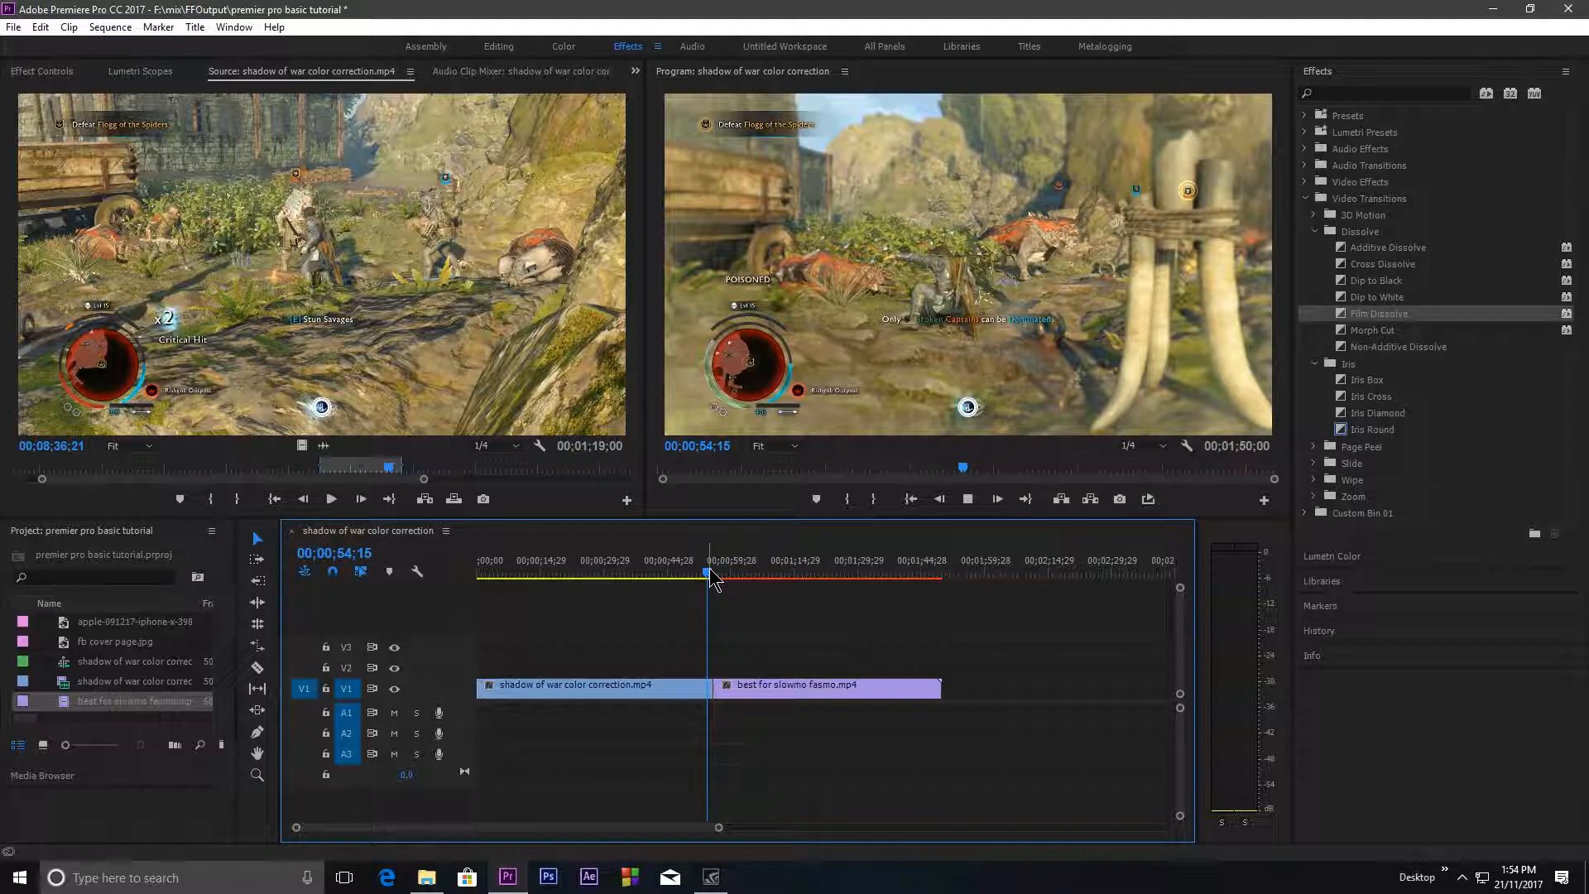
pyautogui.click(723, 569)
pyautogui.moveTo(719, 827); pyautogui.dragTo(574, 828)
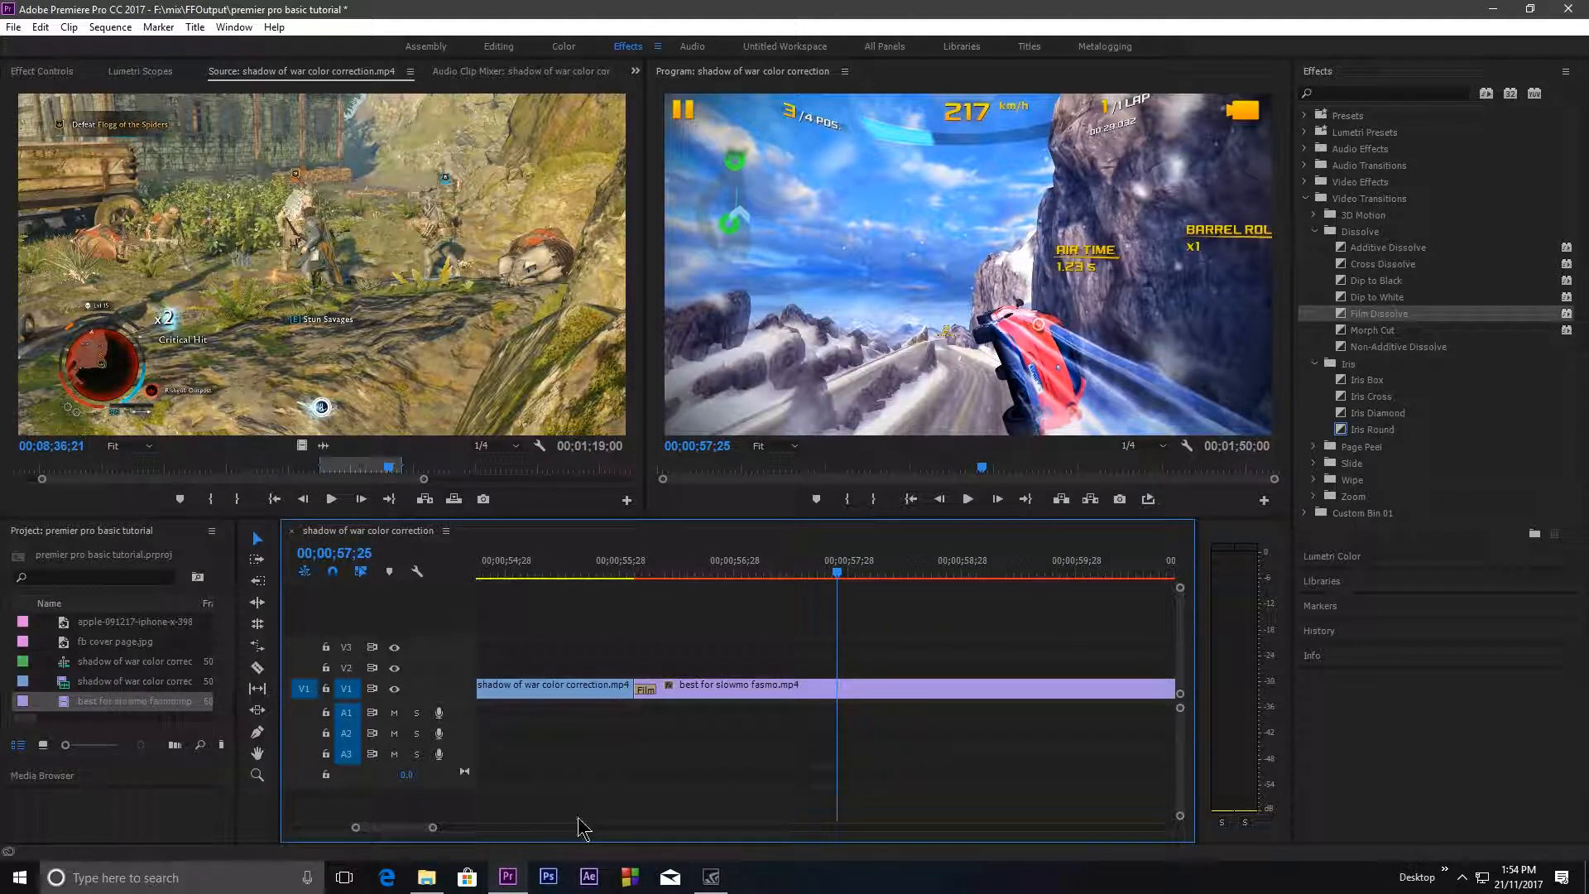
# Step: Replace the Film Dissolve at the cut with a Slide transition, play it, and return the playhead to 00;00;55;29
pyautogui.rightClick(648, 692)
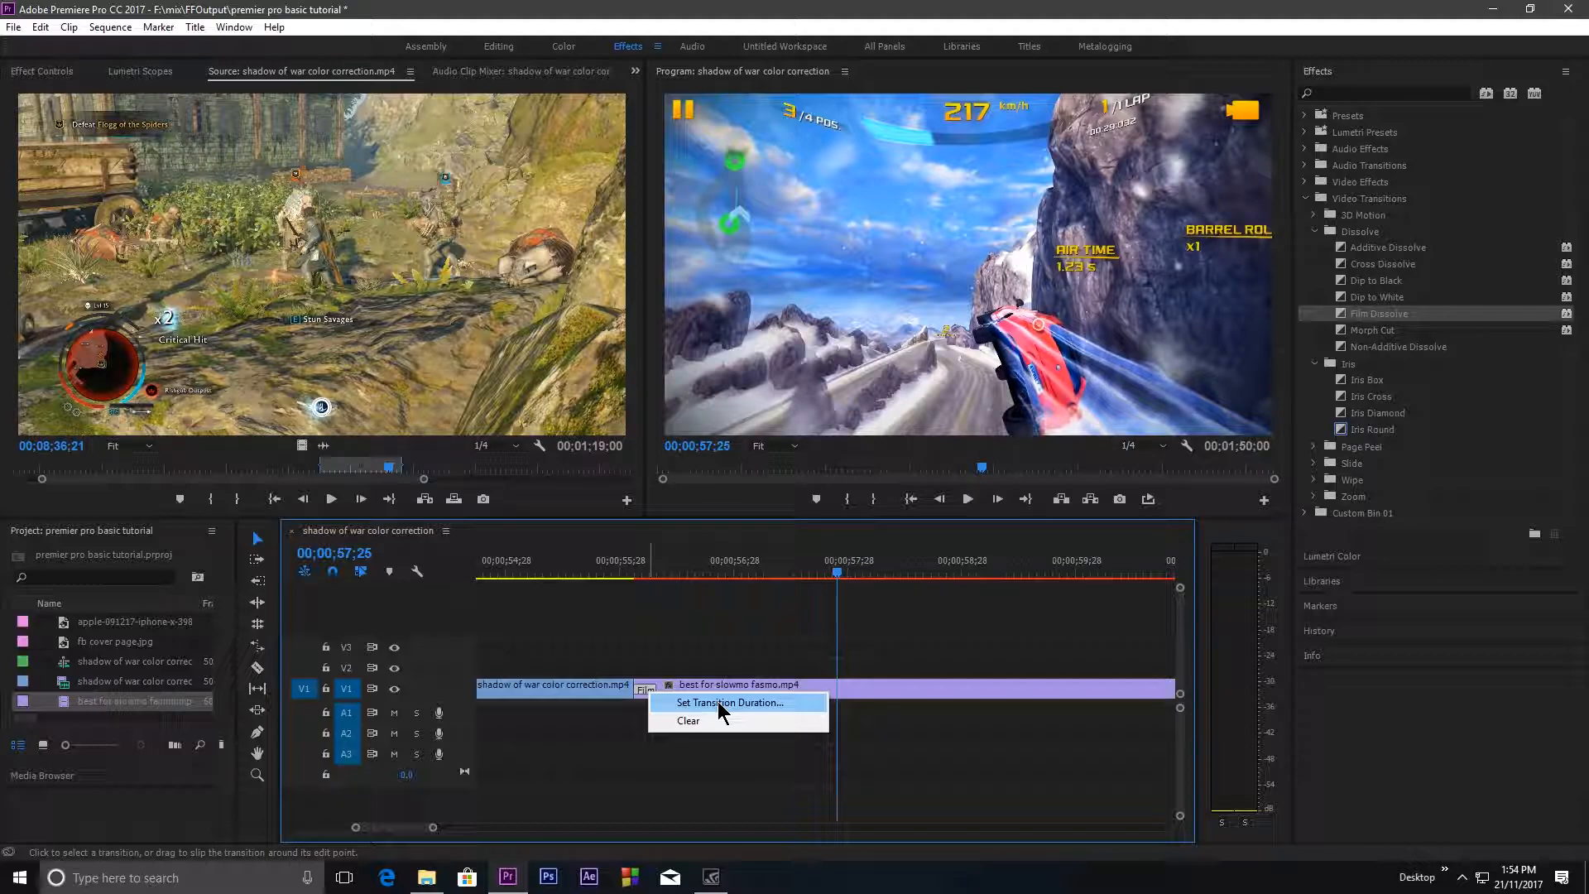
pyautogui.press('Escape')
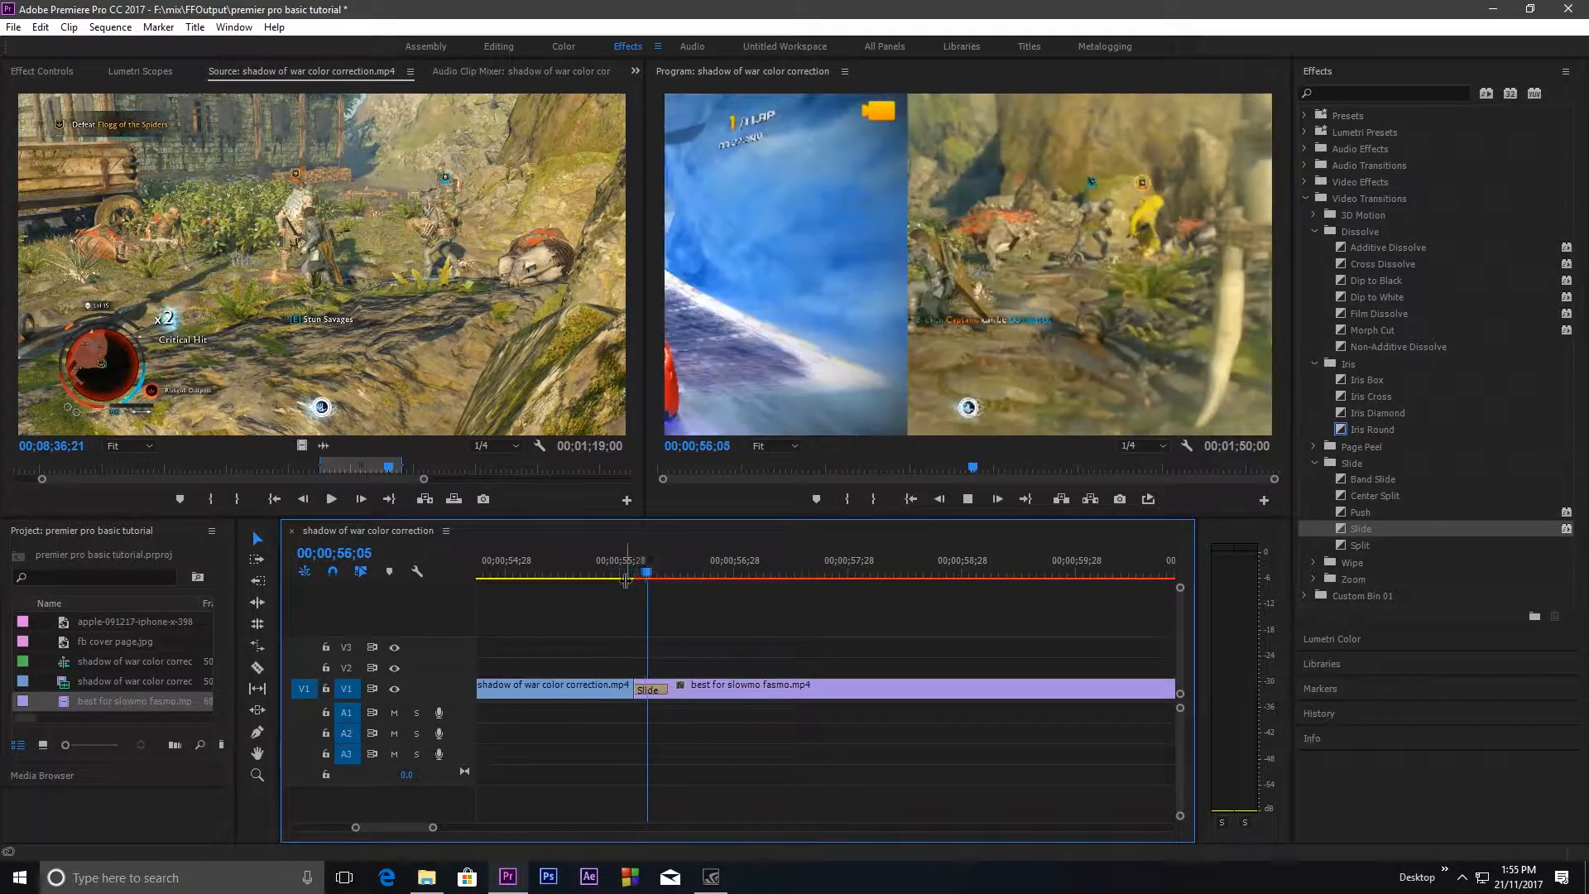
pyautogui.press('space')
pyautogui.moveTo(741, 574); pyautogui.dragTo(626, 571)
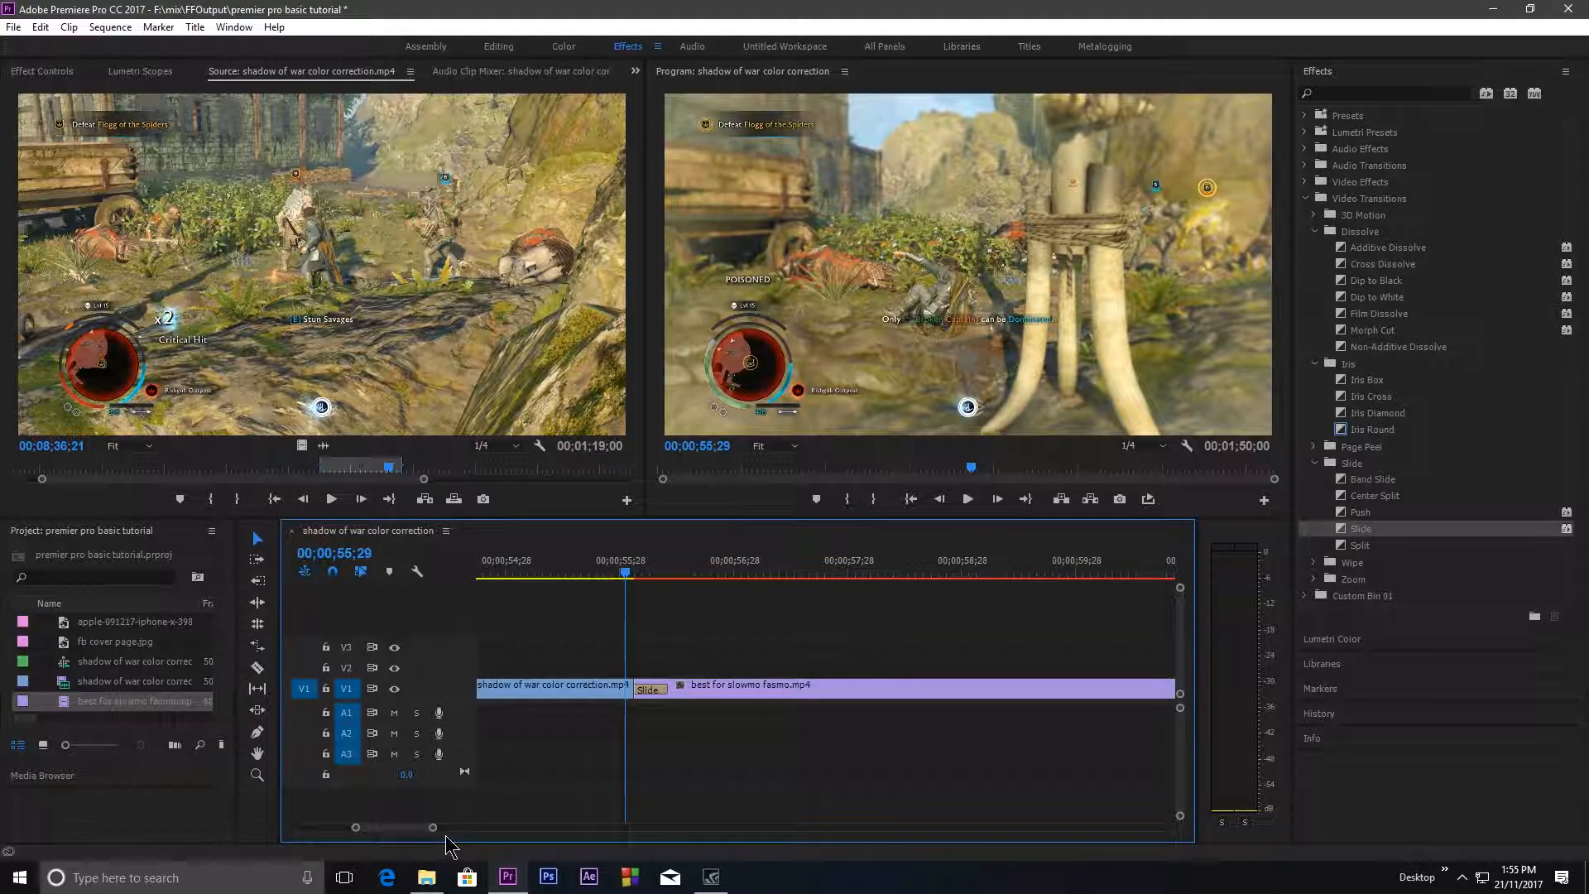
# Step: Zoom the timeline out until both clips on V1 are fully in view
pyautogui.moveTo(433, 830); pyautogui.dragTo(738, 829)
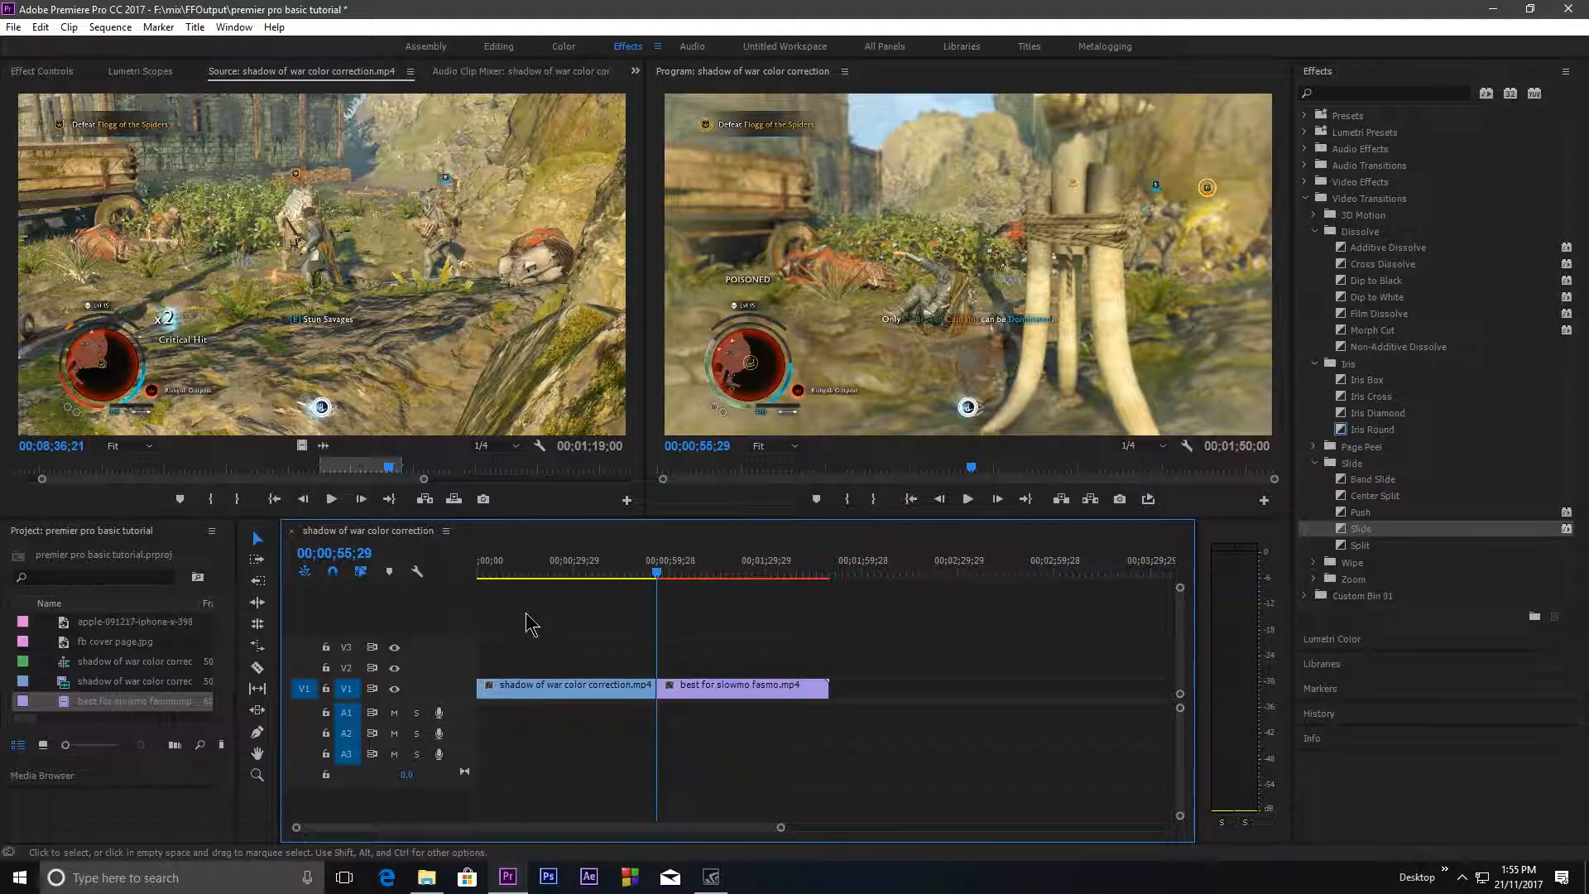
pyautogui.moveTo(780, 828); pyautogui.dragTo(820, 827)
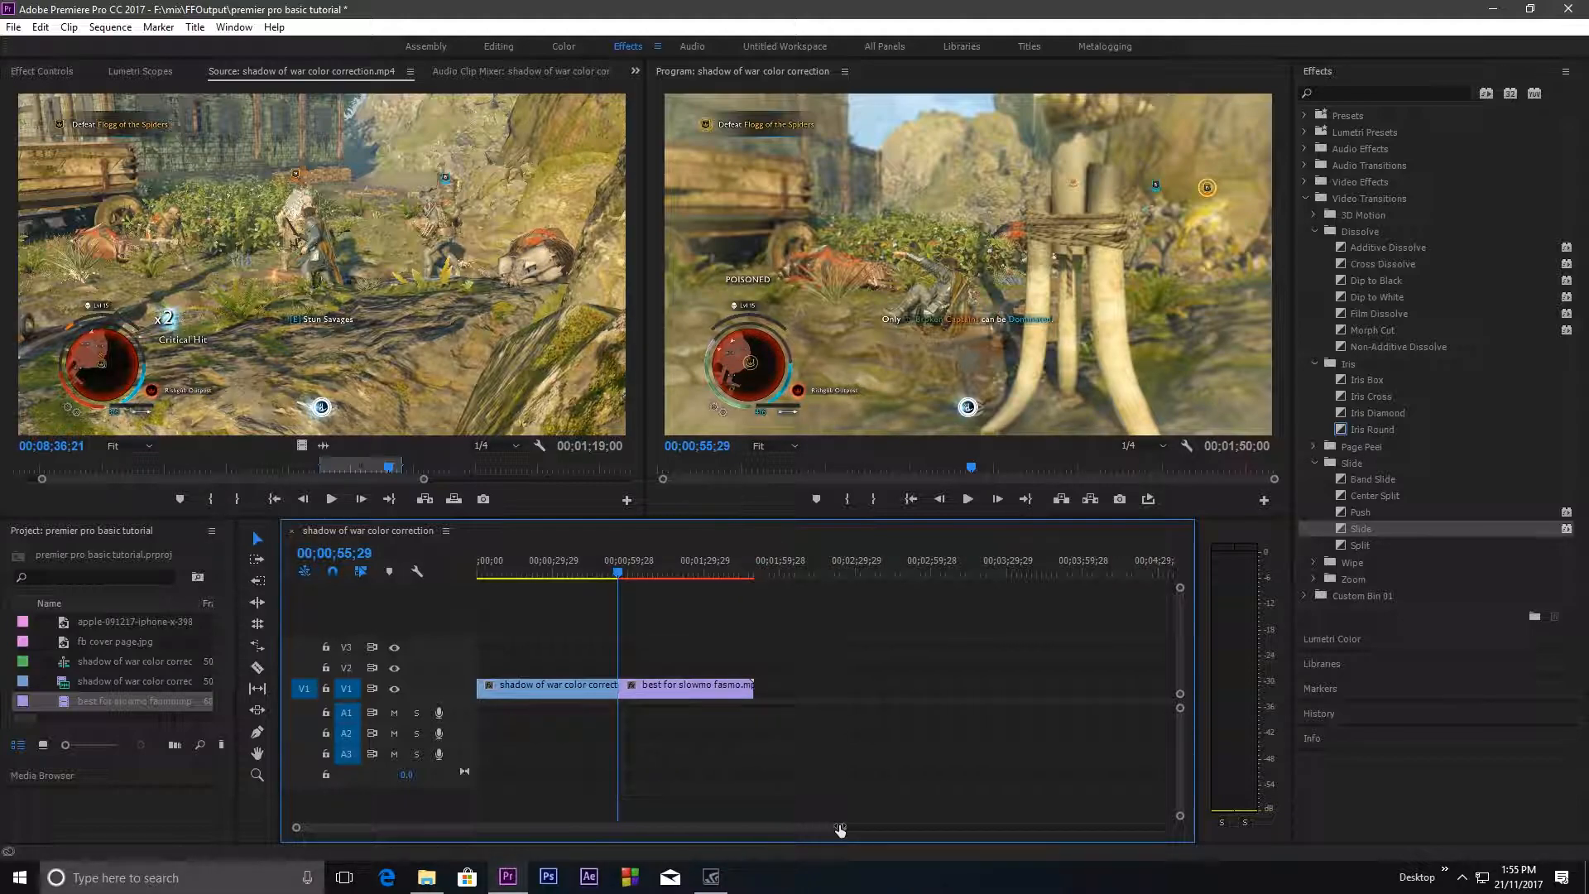
pyautogui.moveTo(820, 828); pyautogui.dragTo(1011, 811)
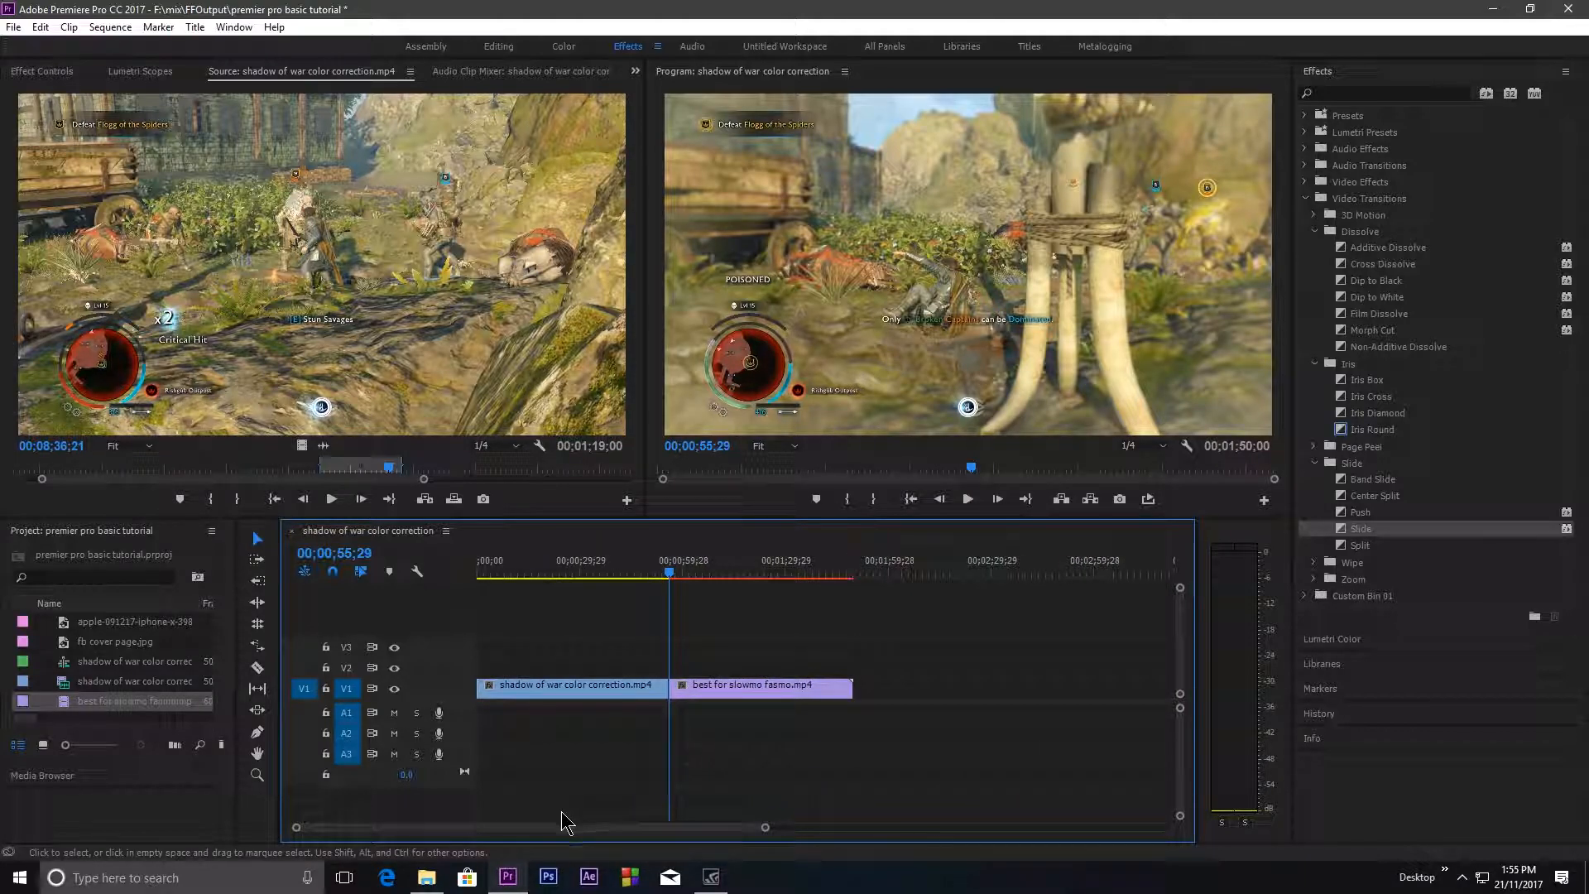
pyautogui.moveTo(537, 827); pyautogui.dragTo(430, 828)
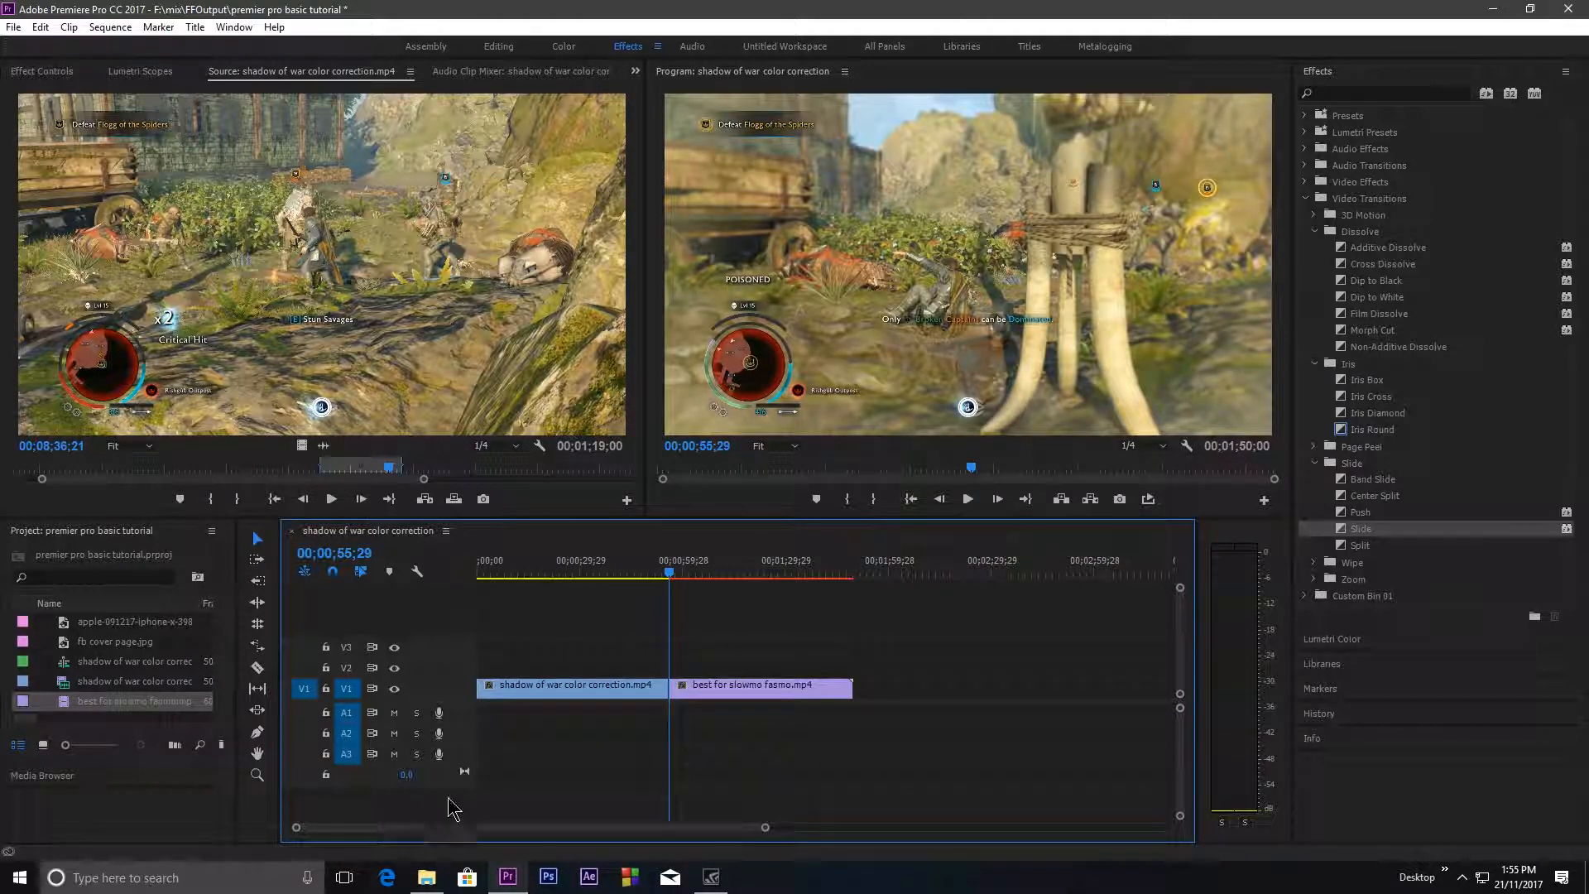
# Step: Move the playhead to the start of the sequence, and lock and unlock video track V1
pyautogui.press('Home')
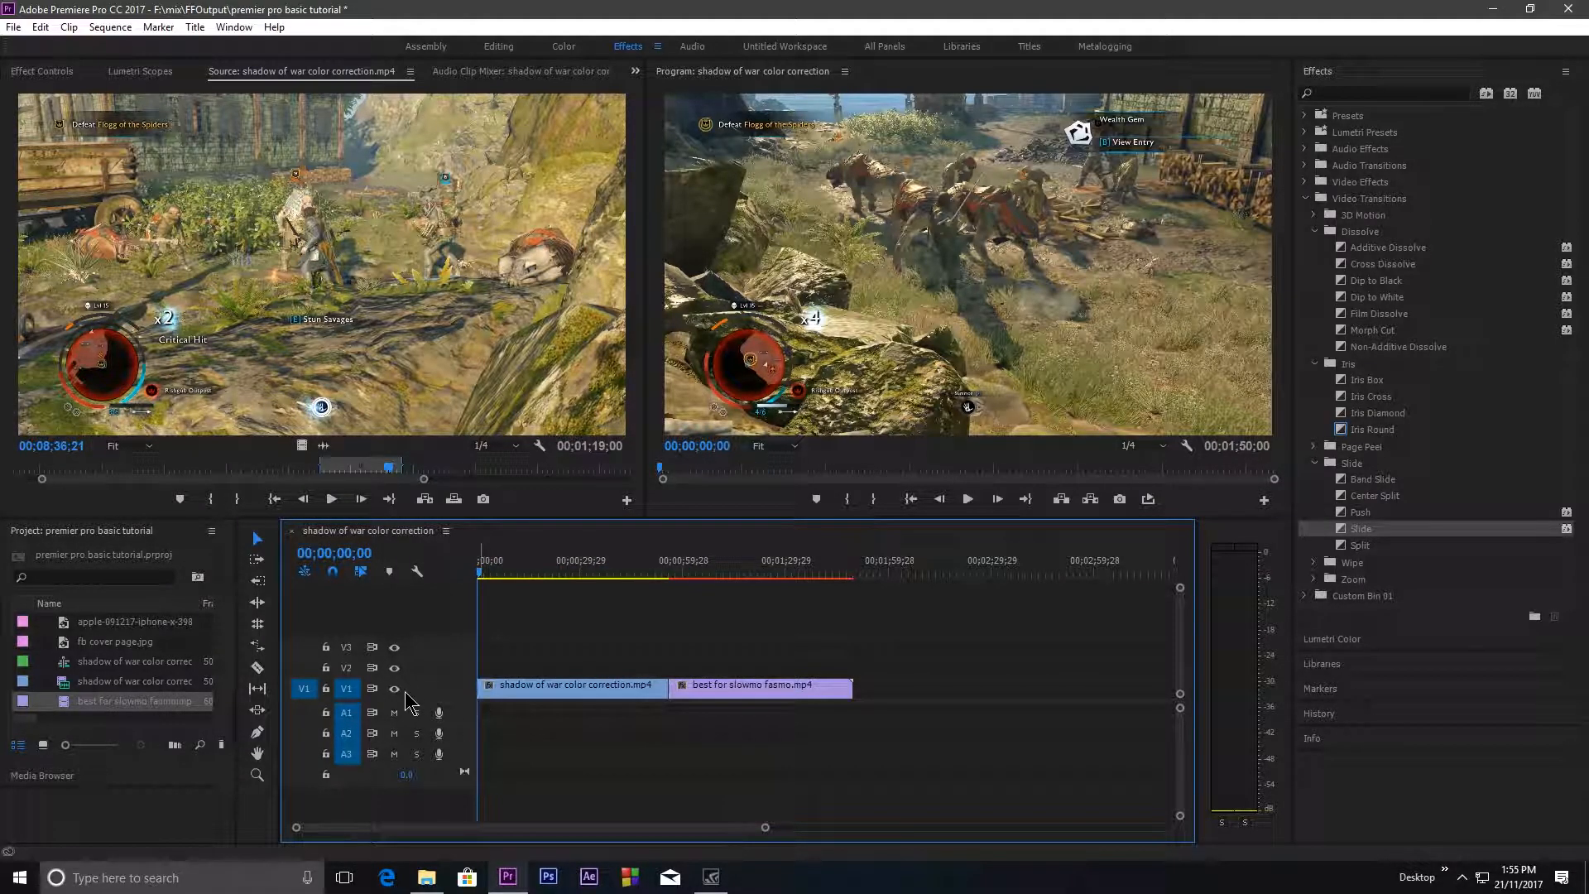
pyautogui.click(326, 690)
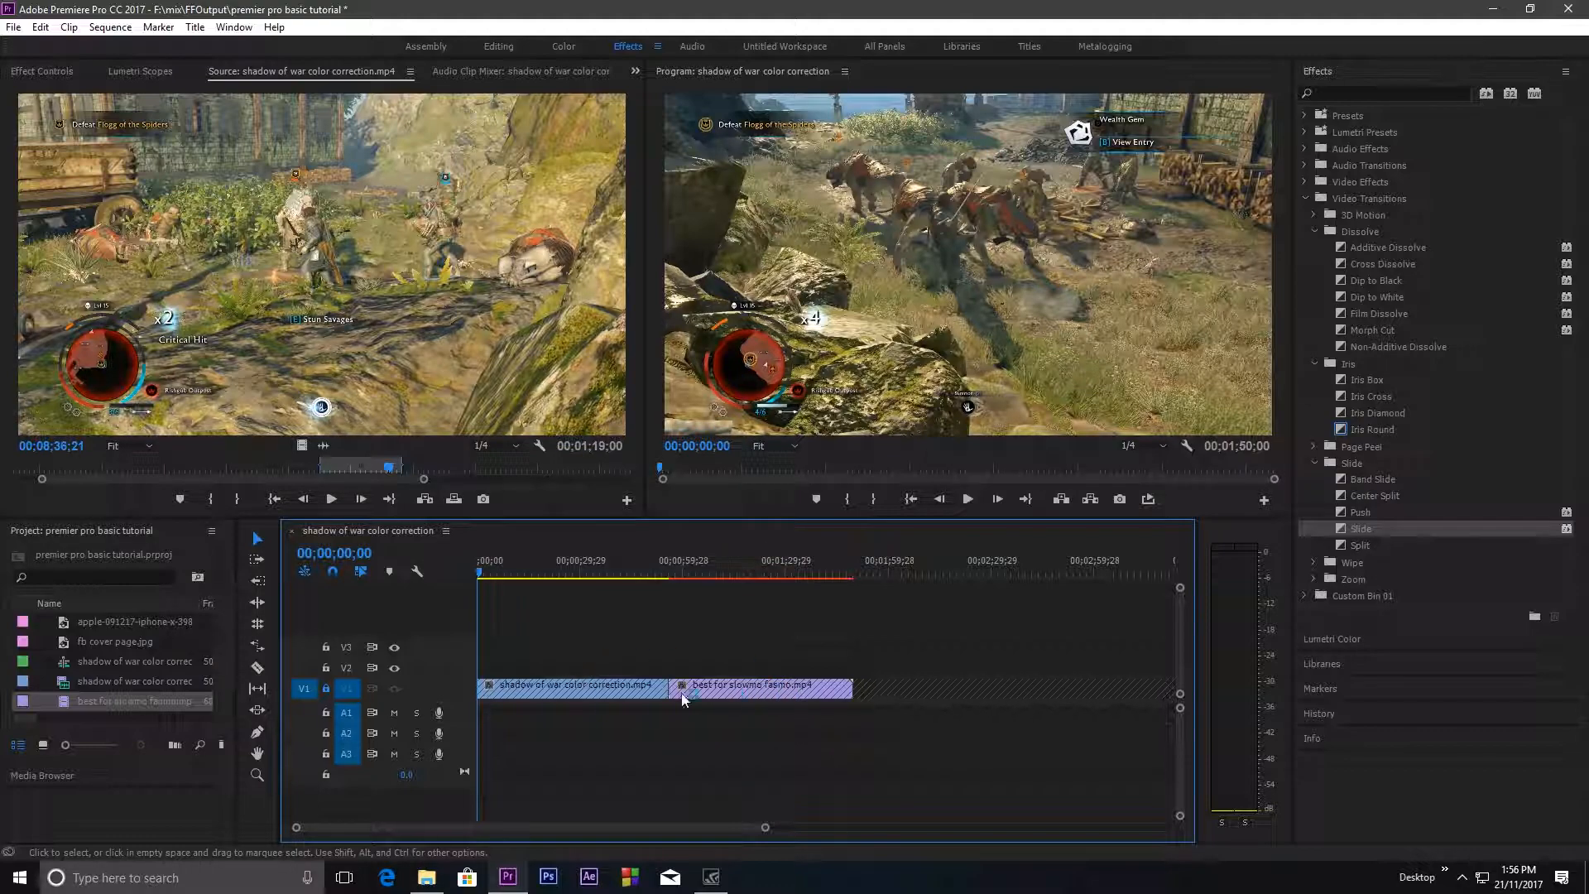
pyautogui.click(326, 690)
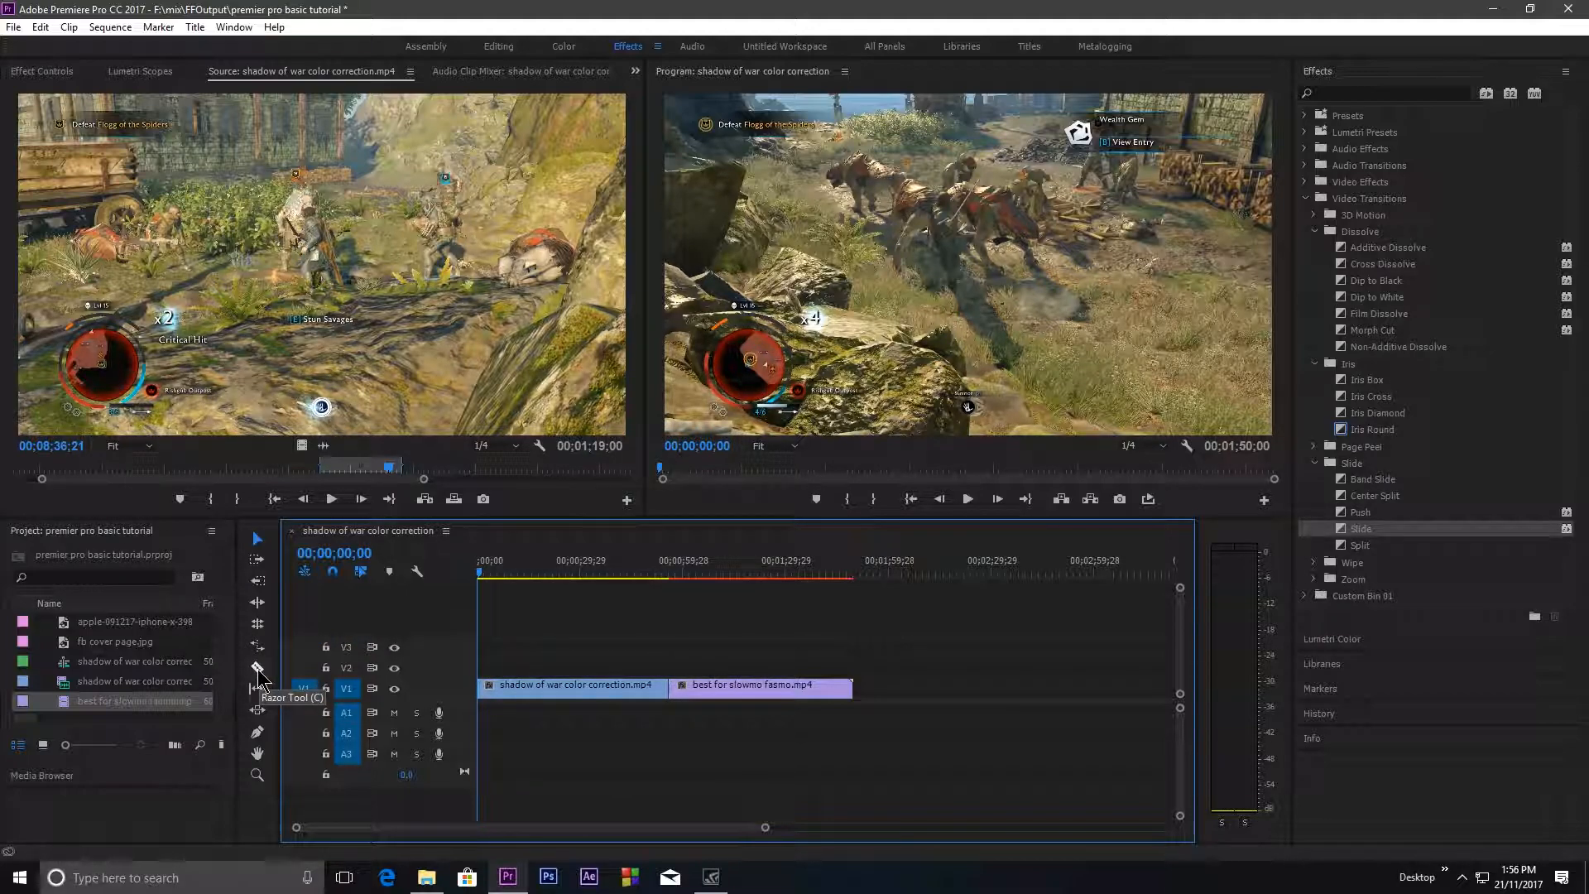
# Step: Split the shadow of war clip into four pieces with Razor cuts at about 13, 32 and 44 seconds
pyautogui.click(256, 668)
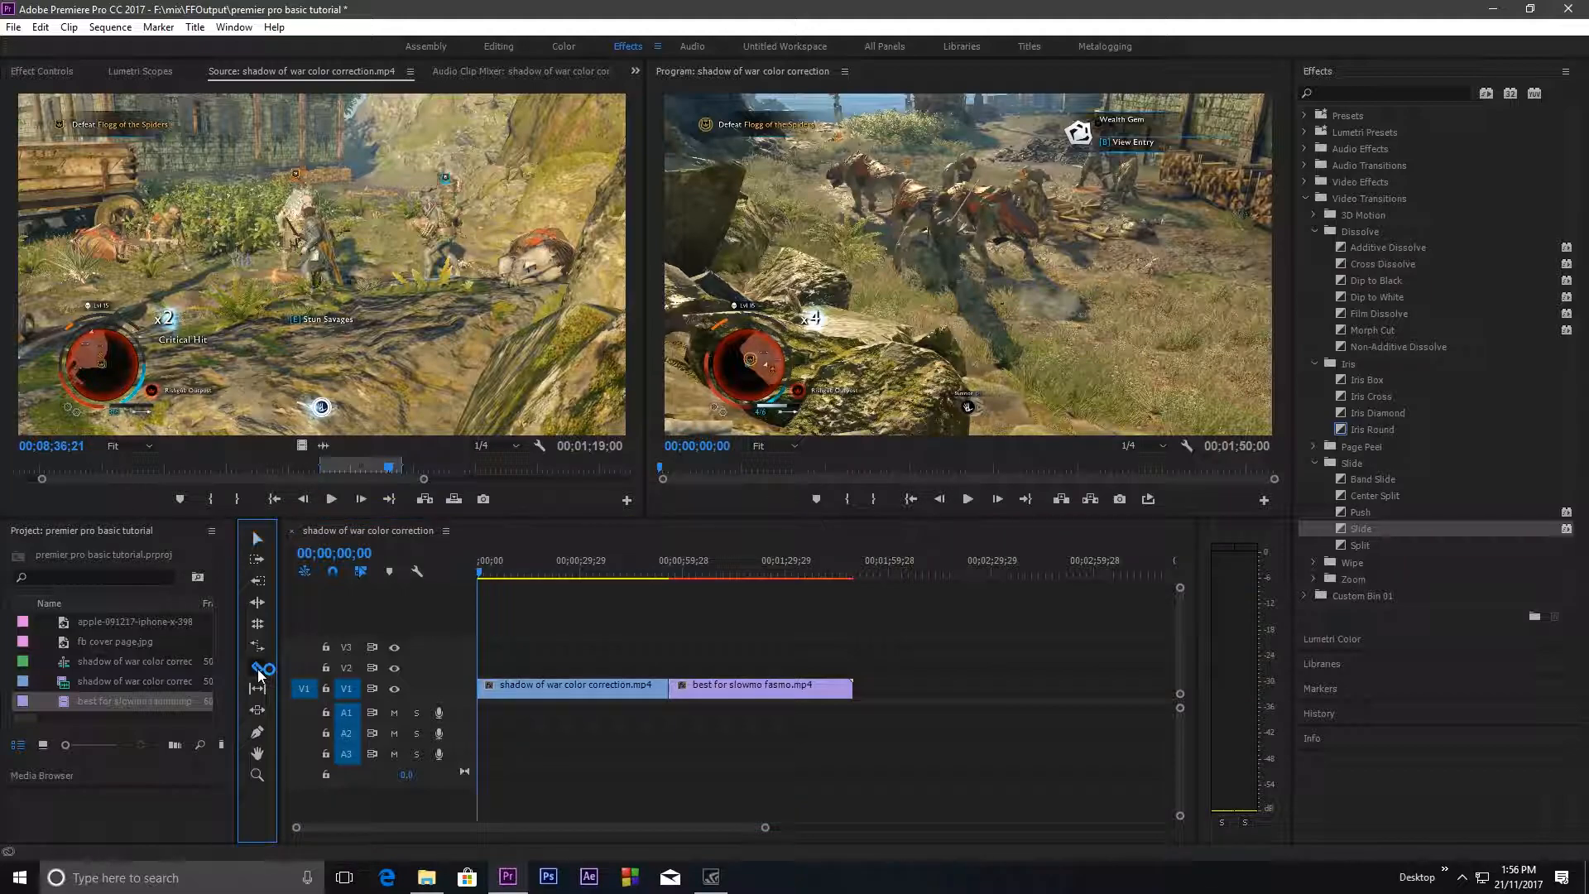
pyautogui.click(586, 687)
pyautogui.click(629, 687)
pyautogui.click(523, 687)
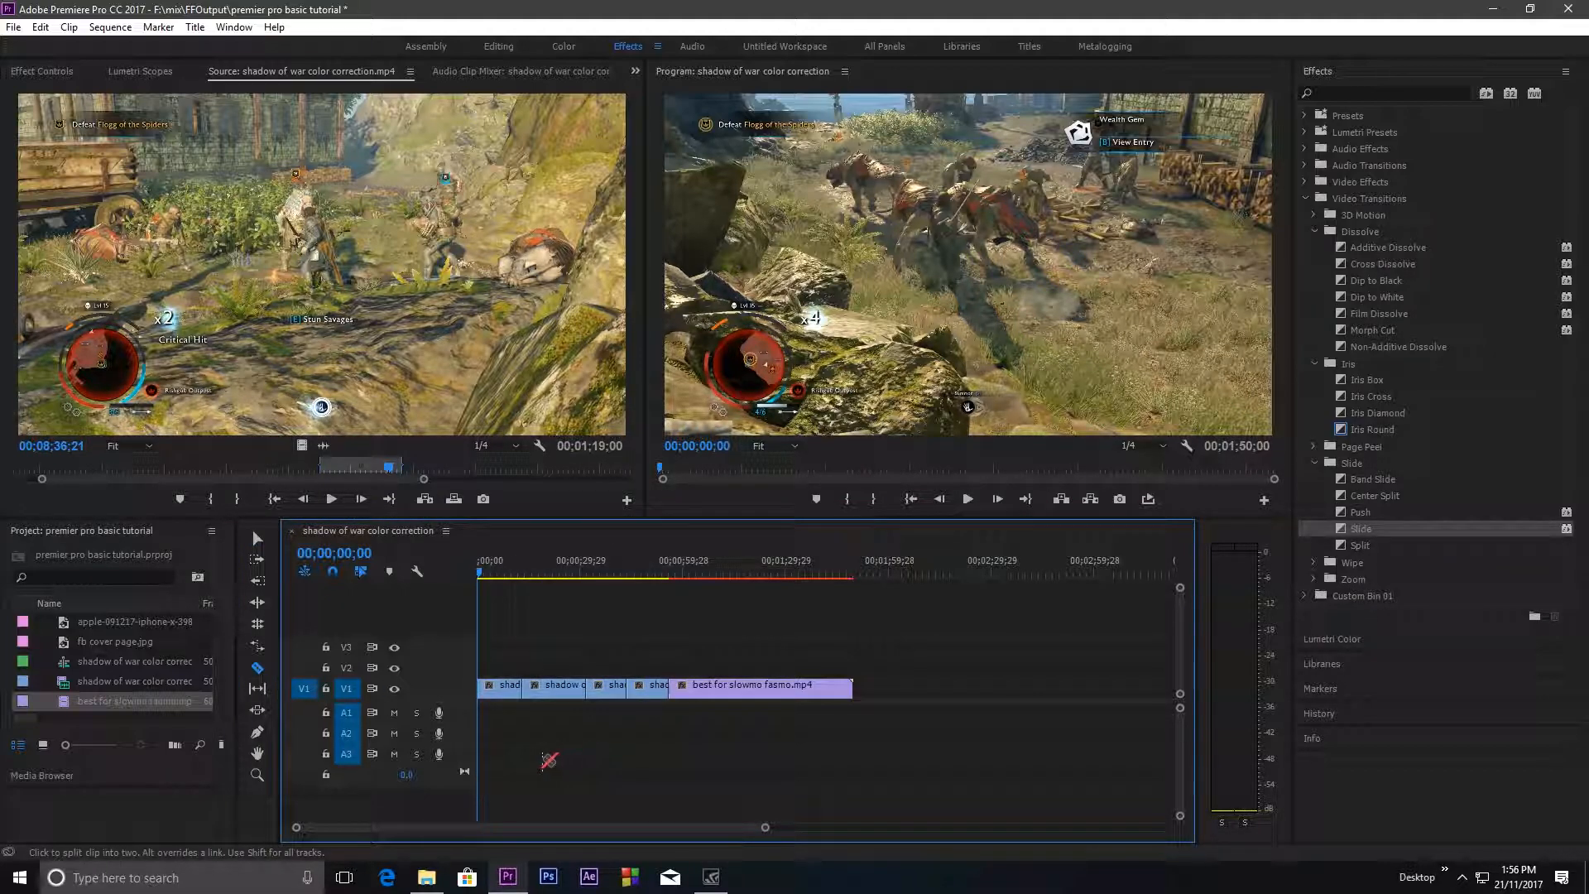
# Step: Move the playhead to 00;00;05;16 and select the first shadow of war piece with the Selection tool
pyautogui.moveTo(480, 569)
pyautogui.mouseDown()
pyautogui.moveTo(548, 570)
pyautogui.moveTo(503, 573)
pyautogui.mouseUp()
pyautogui.click(253, 539)
pyautogui.click(503, 689)
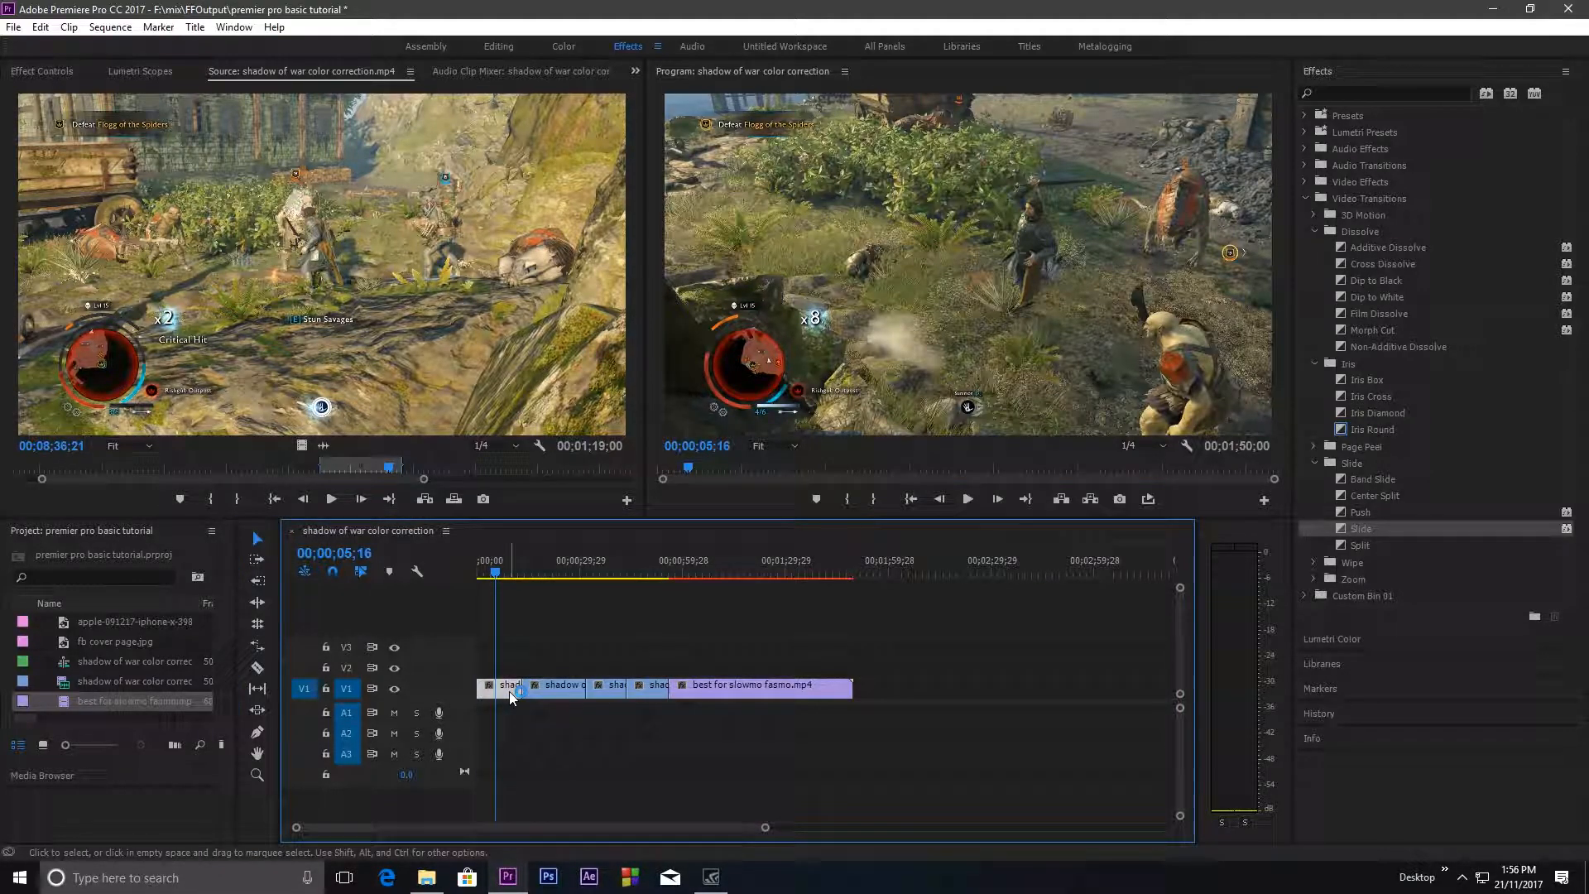
# Step: Split the best for slowmo fasmo clip at 00;01;38;07 with the Razor tool
pyautogui.moveTo(499, 579); pyautogui.dragTo(702, 577)
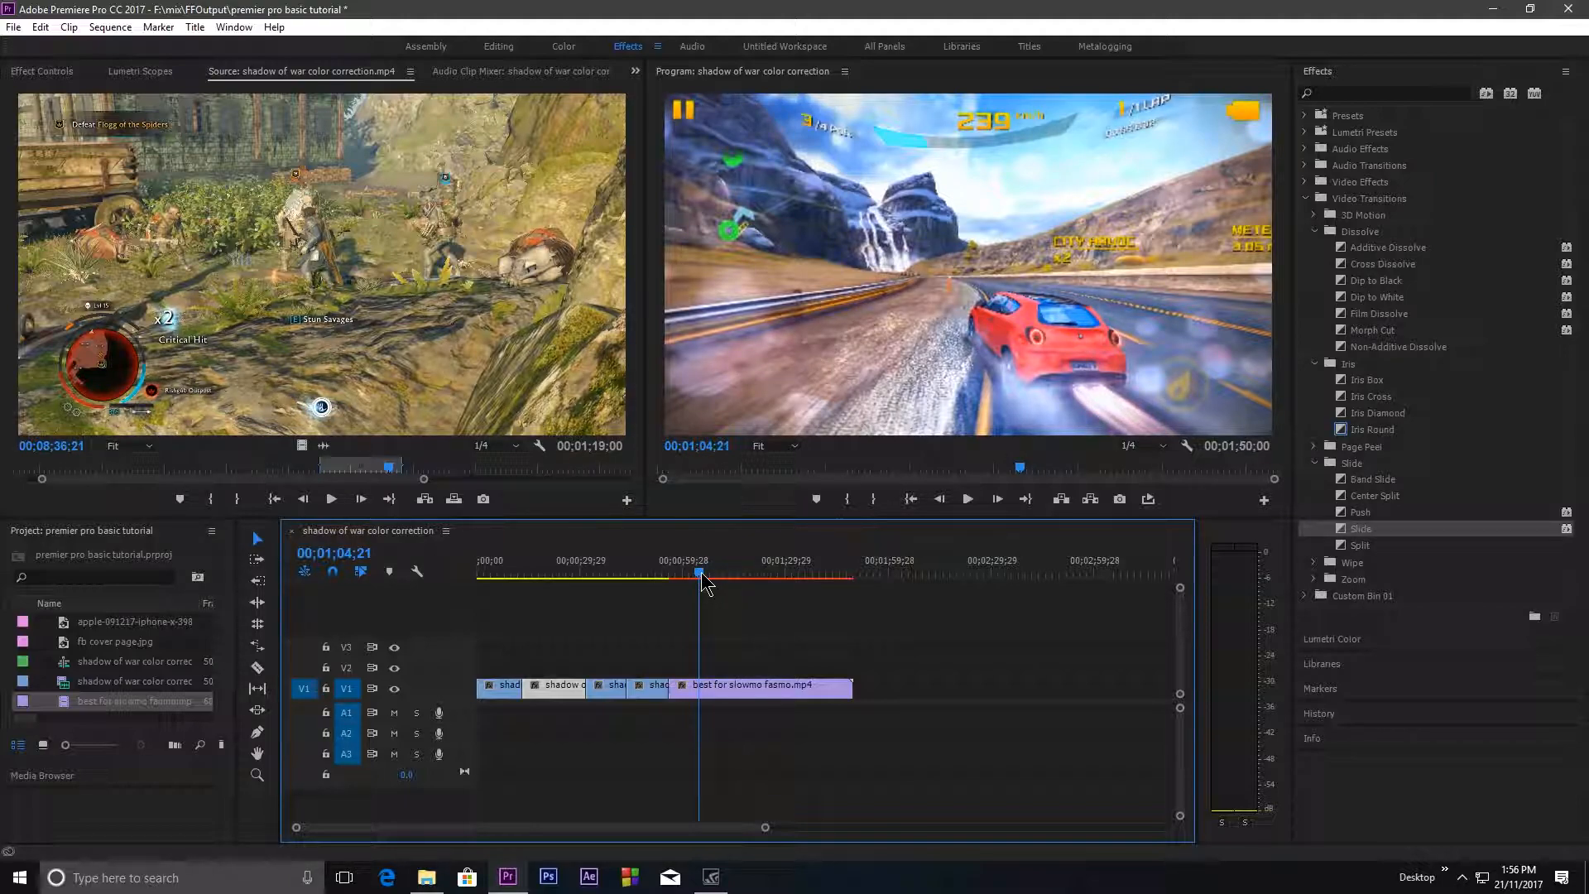
pyautogui.moveTo(702, 577); pyautogui.dragTo(814, 574)
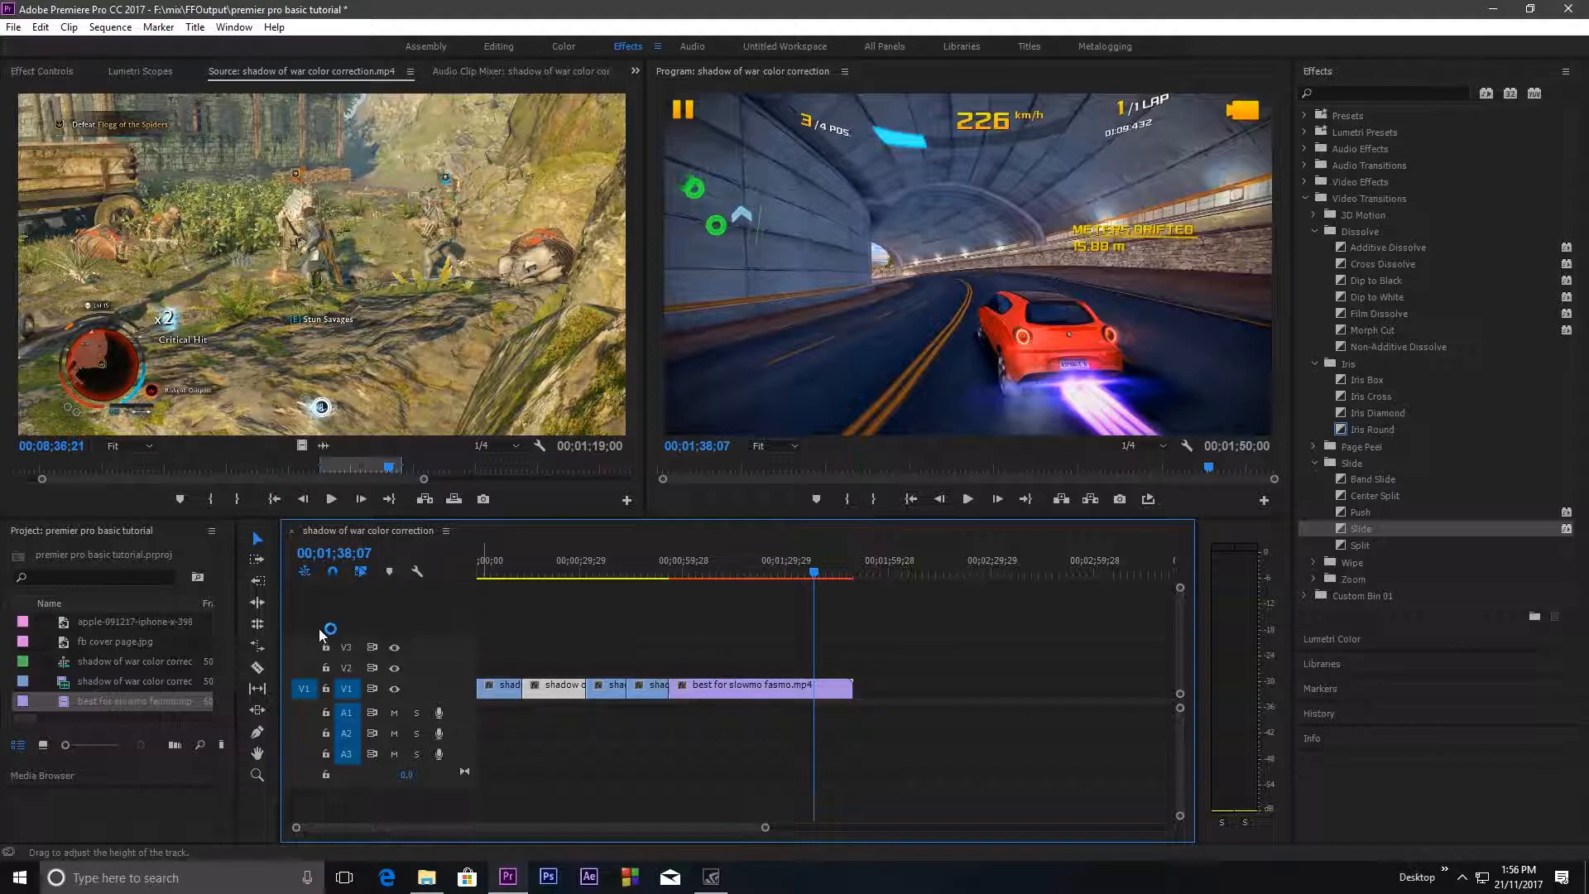
pyautogui.click(259, 665)
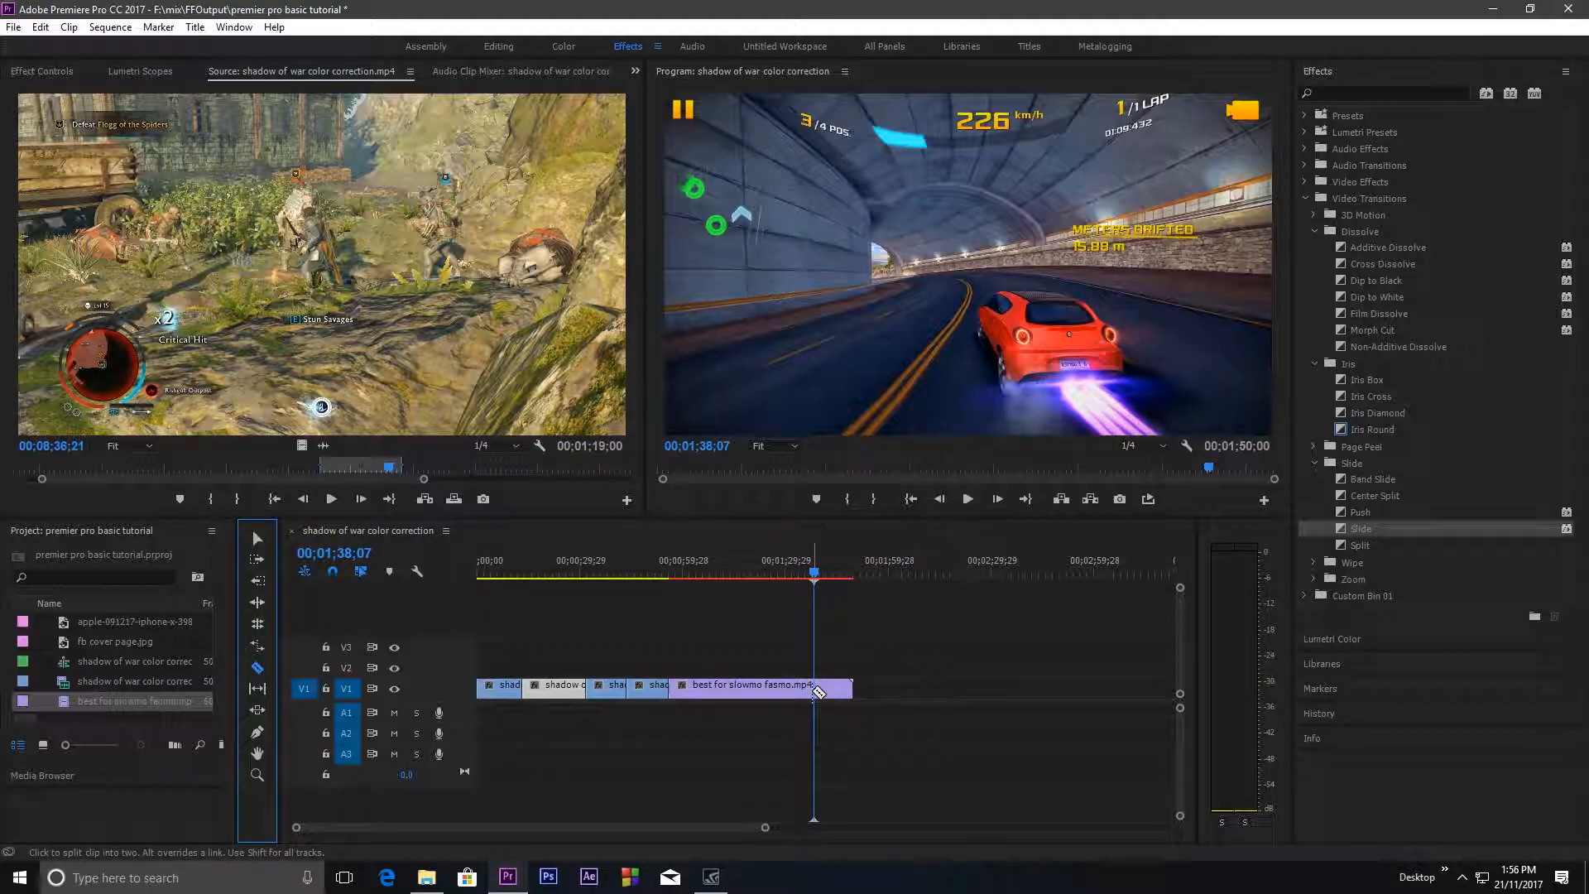
pyautogui.click(817, 688)
# Step: Delete the first piece of the best for slowmo fasmo clip and ripple delete the gap it leaves
pyautogui.click(260, 540)
pyautogui.click(774, 687)
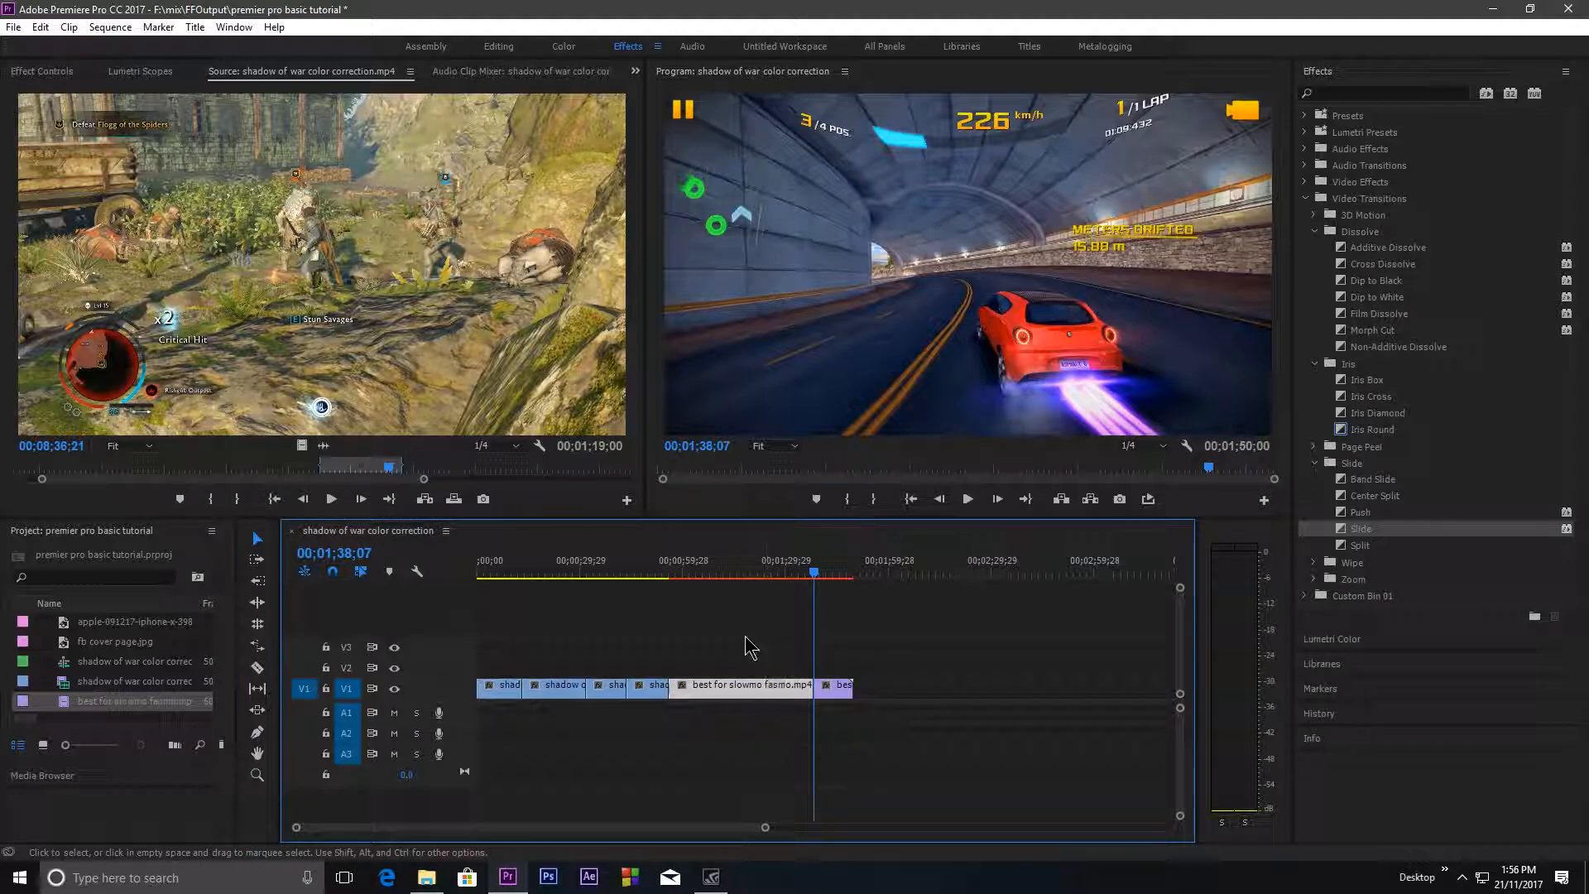
pyautogui.press('Delete')
pyautogui.rightClick(733, 685)
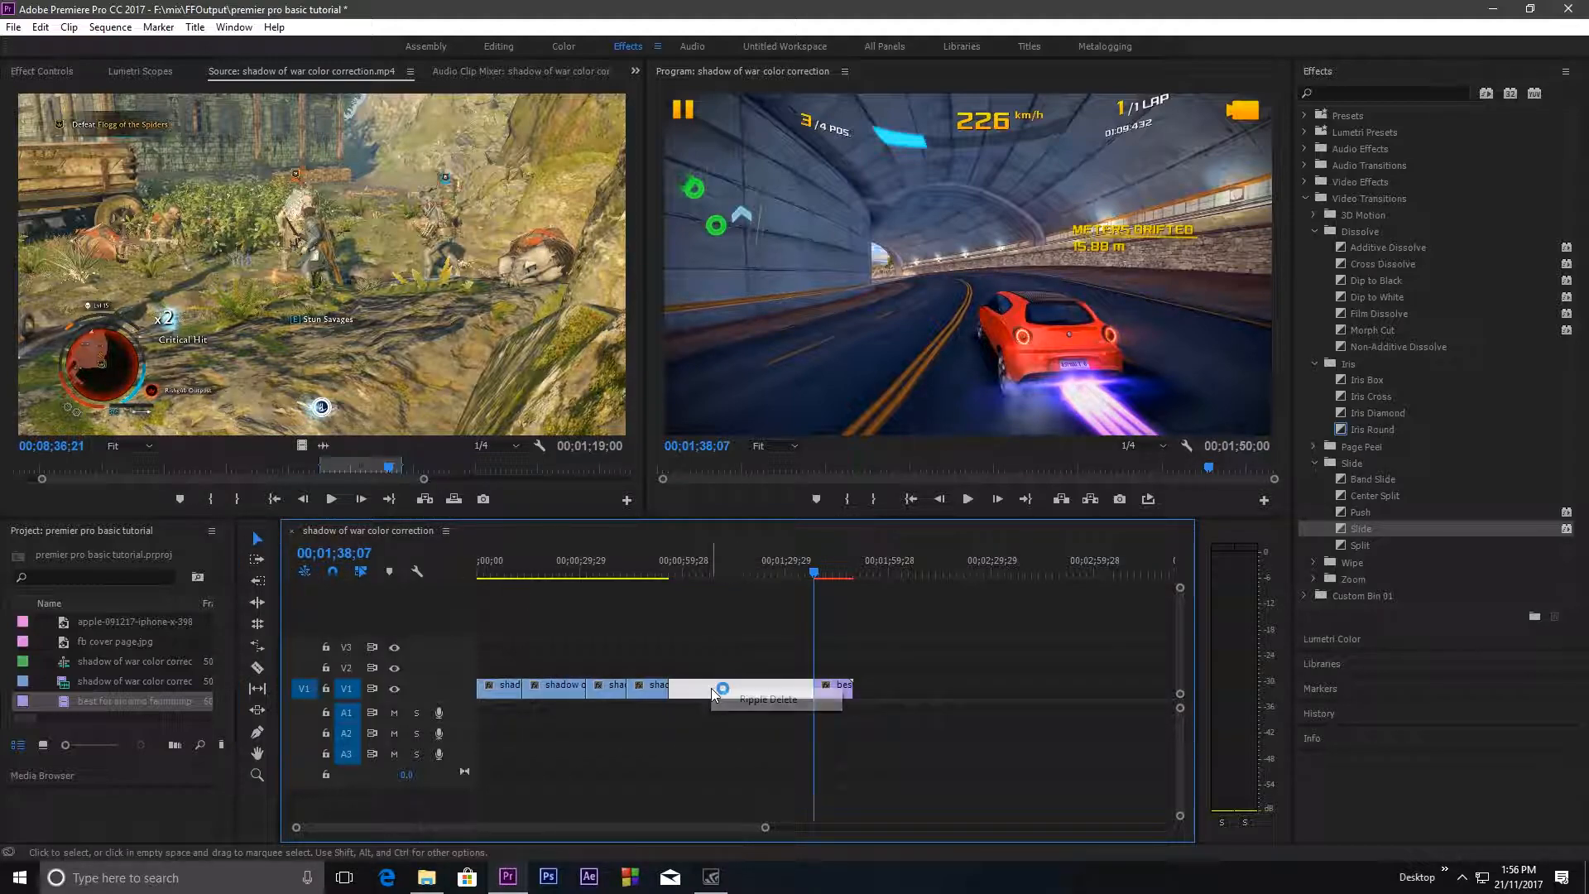
pyautogui.click(765, 700)
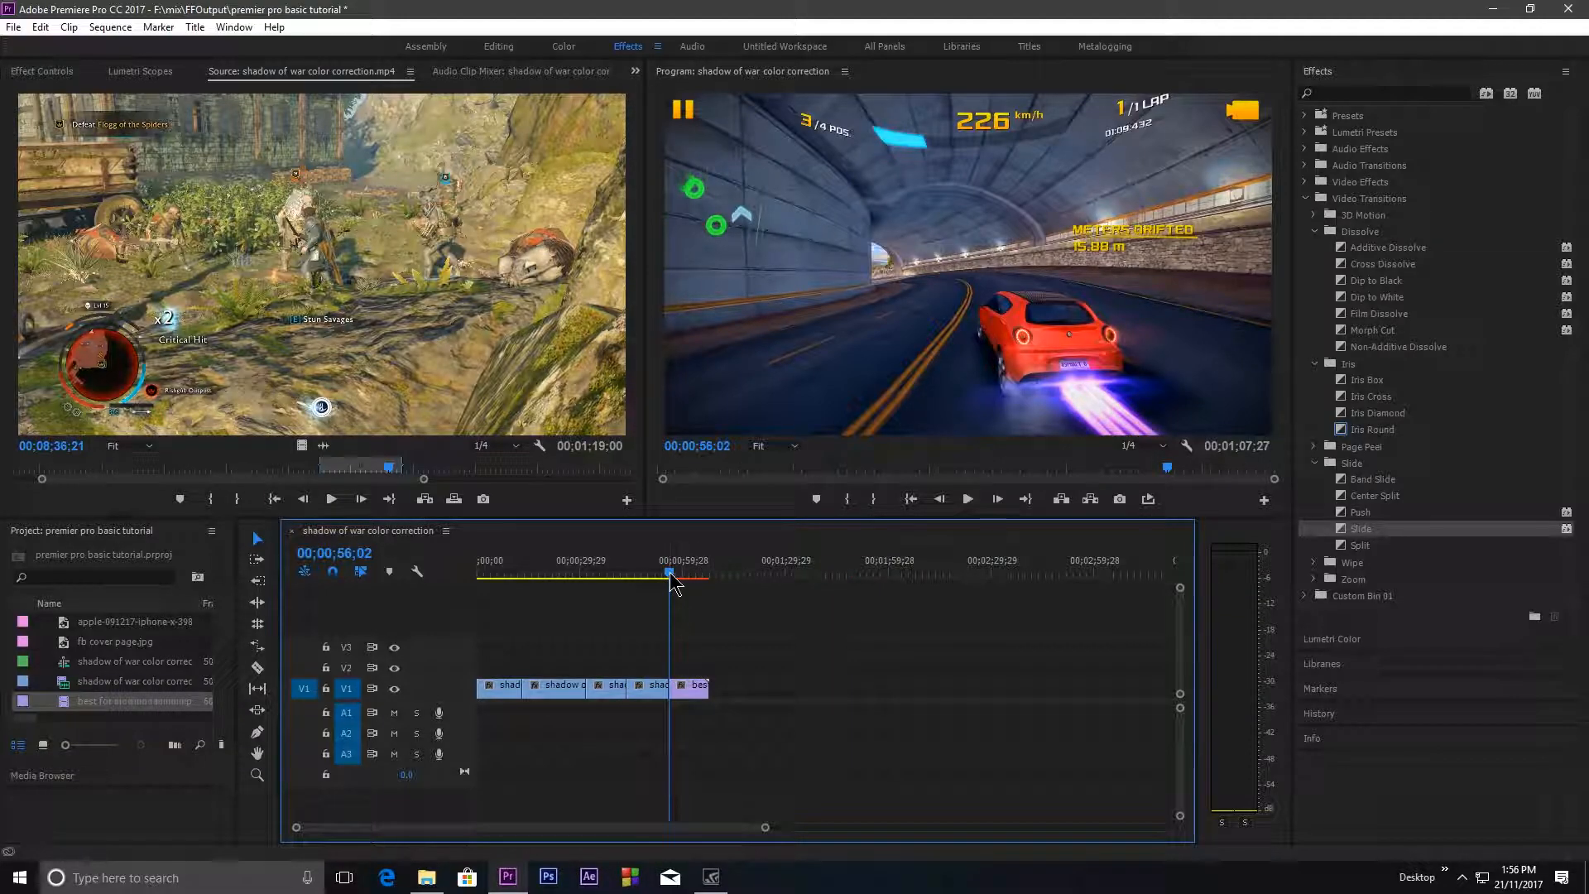
# Step: Play through the remaining best for slowmo fasmo piece and save the project
pyautogui.moveTo(670, 575); pyautogui.dragTo(702, 575)
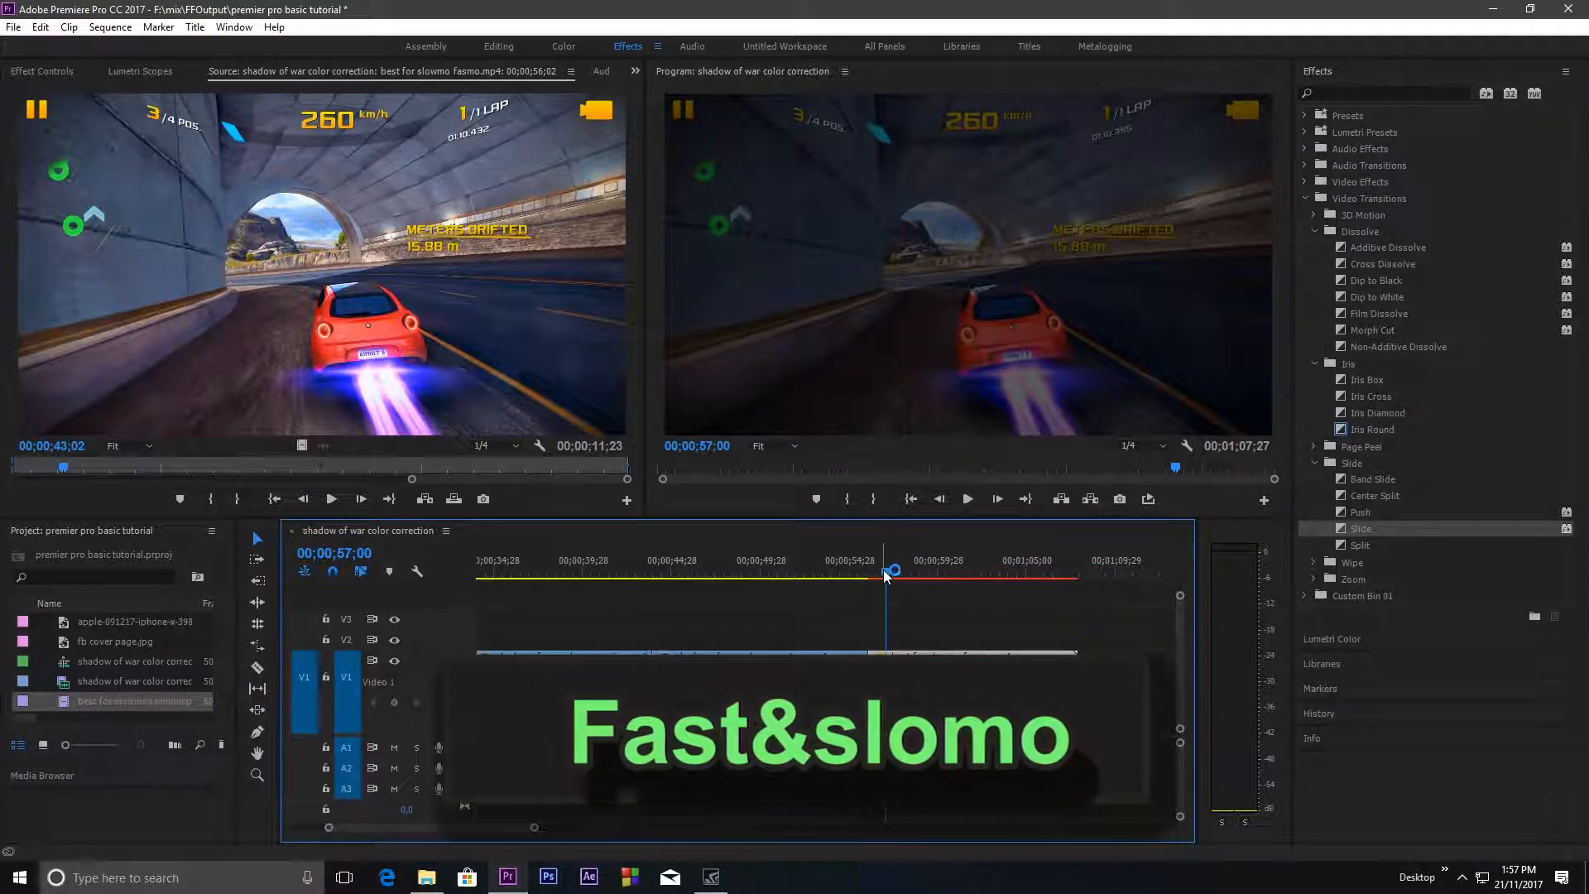
pyautogui.moveTo(885, 573); pyautogui.dragTo(882, 575)
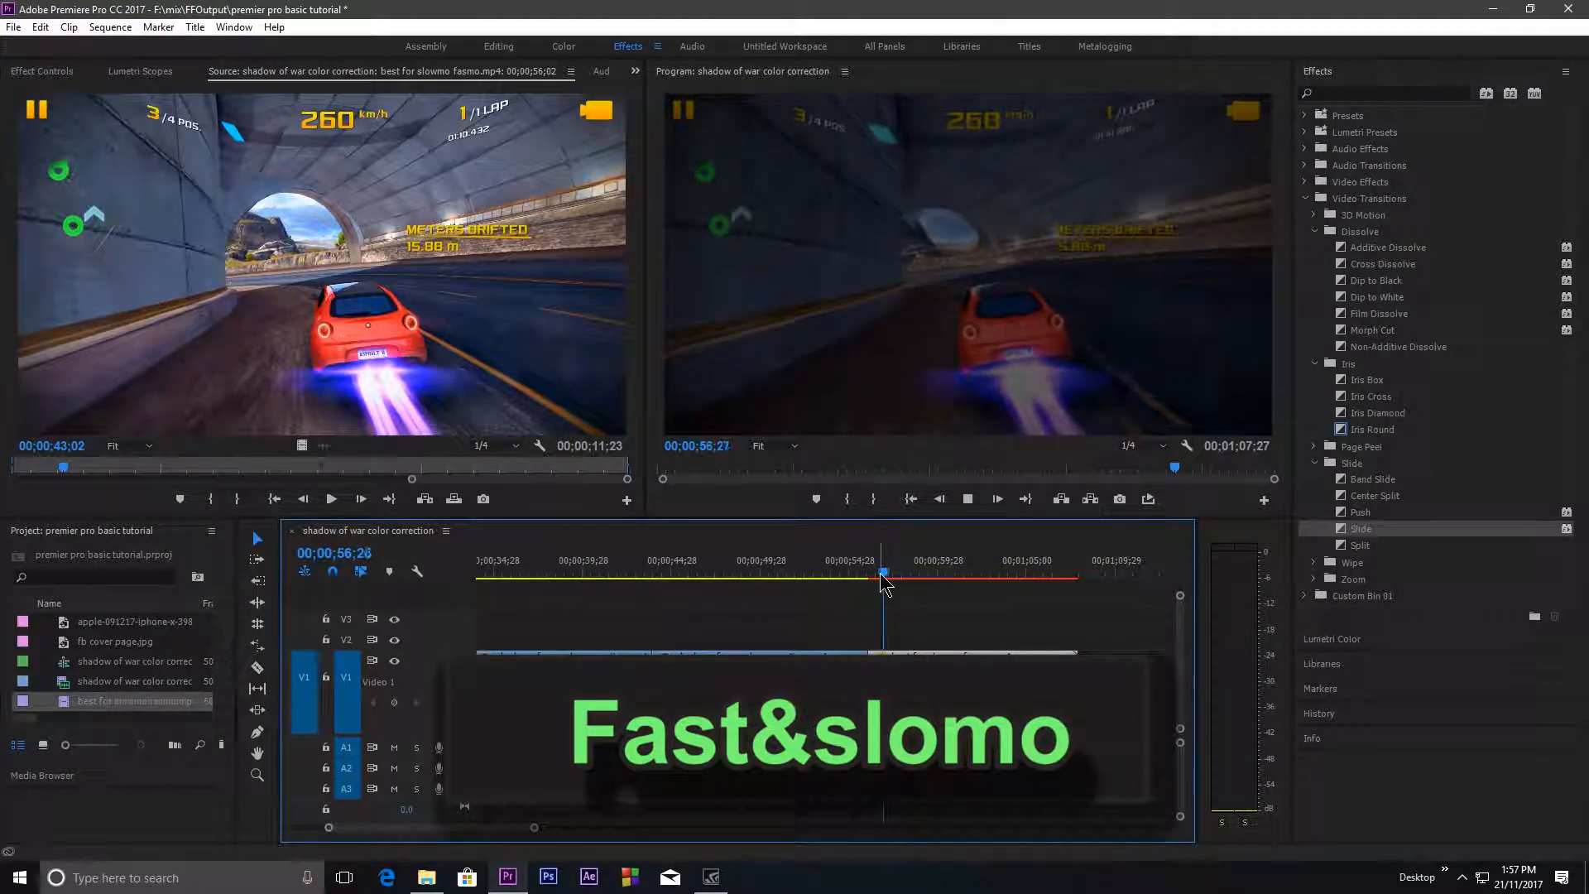
pyautogui.press('space')
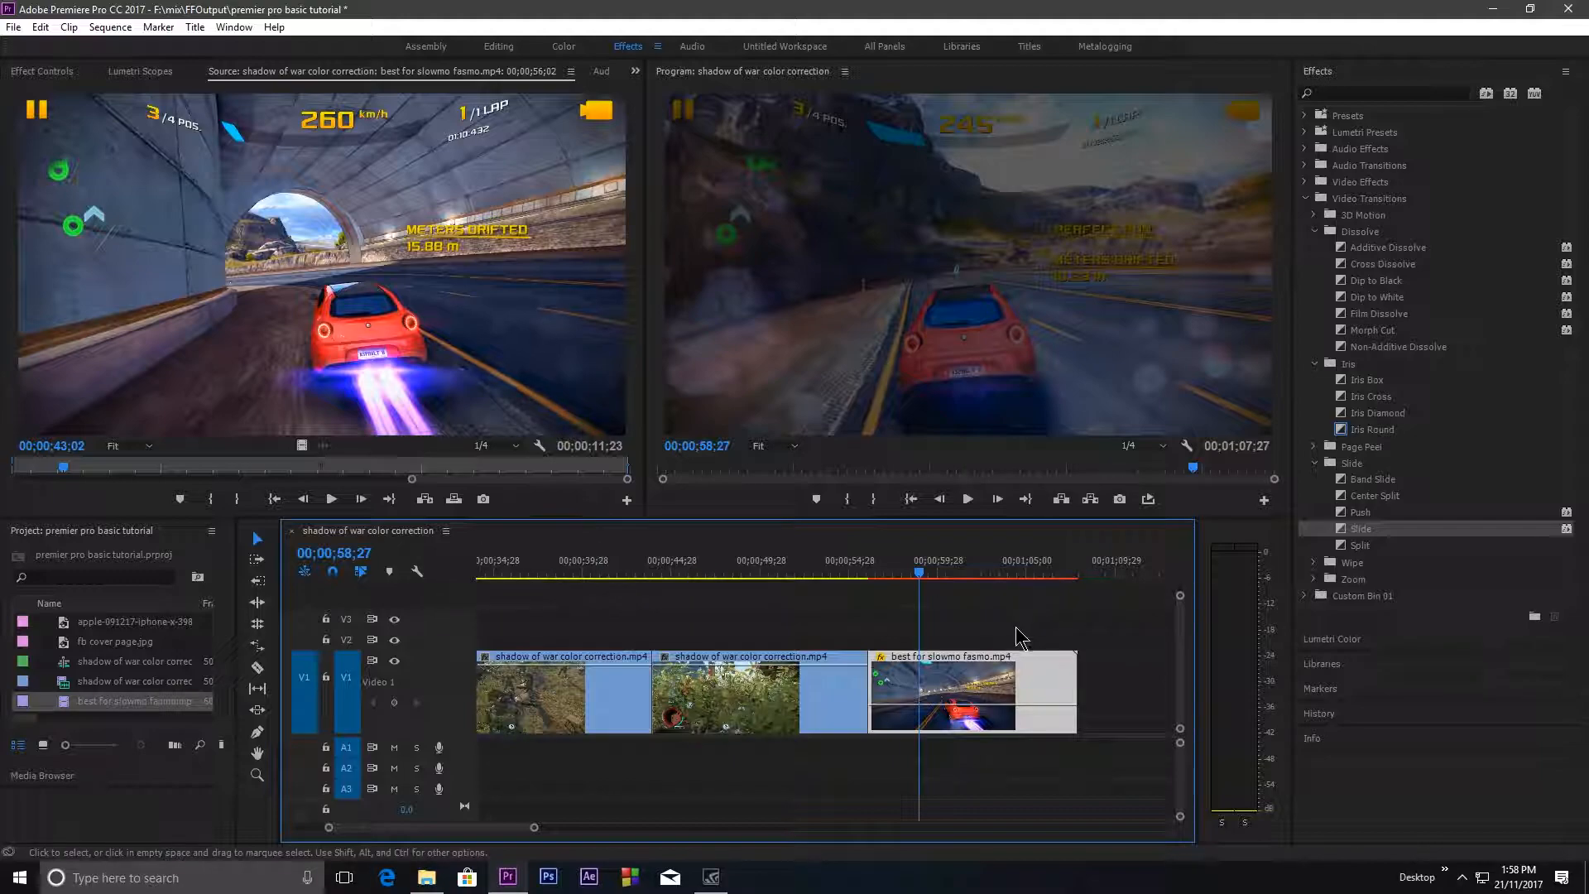
pyautogui.hotkey('ctrl', 's')
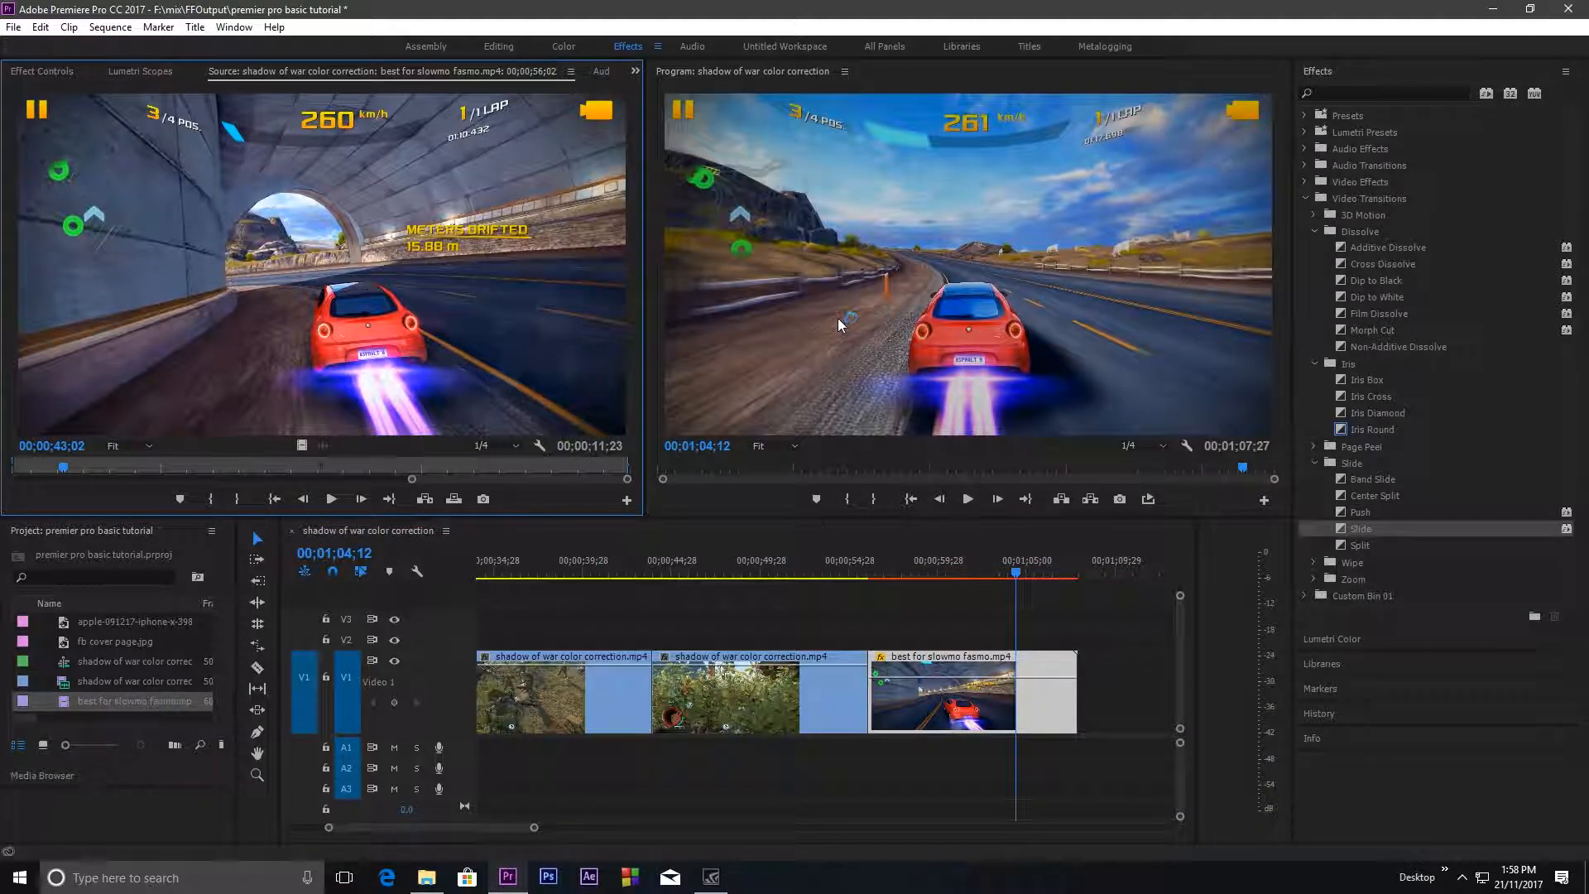
# Step: Slow the best for slowmo fasmo clip to 30% speed with Optical Flow time interpolation and play it from its start
pyautogui.rightClick(925, 682)
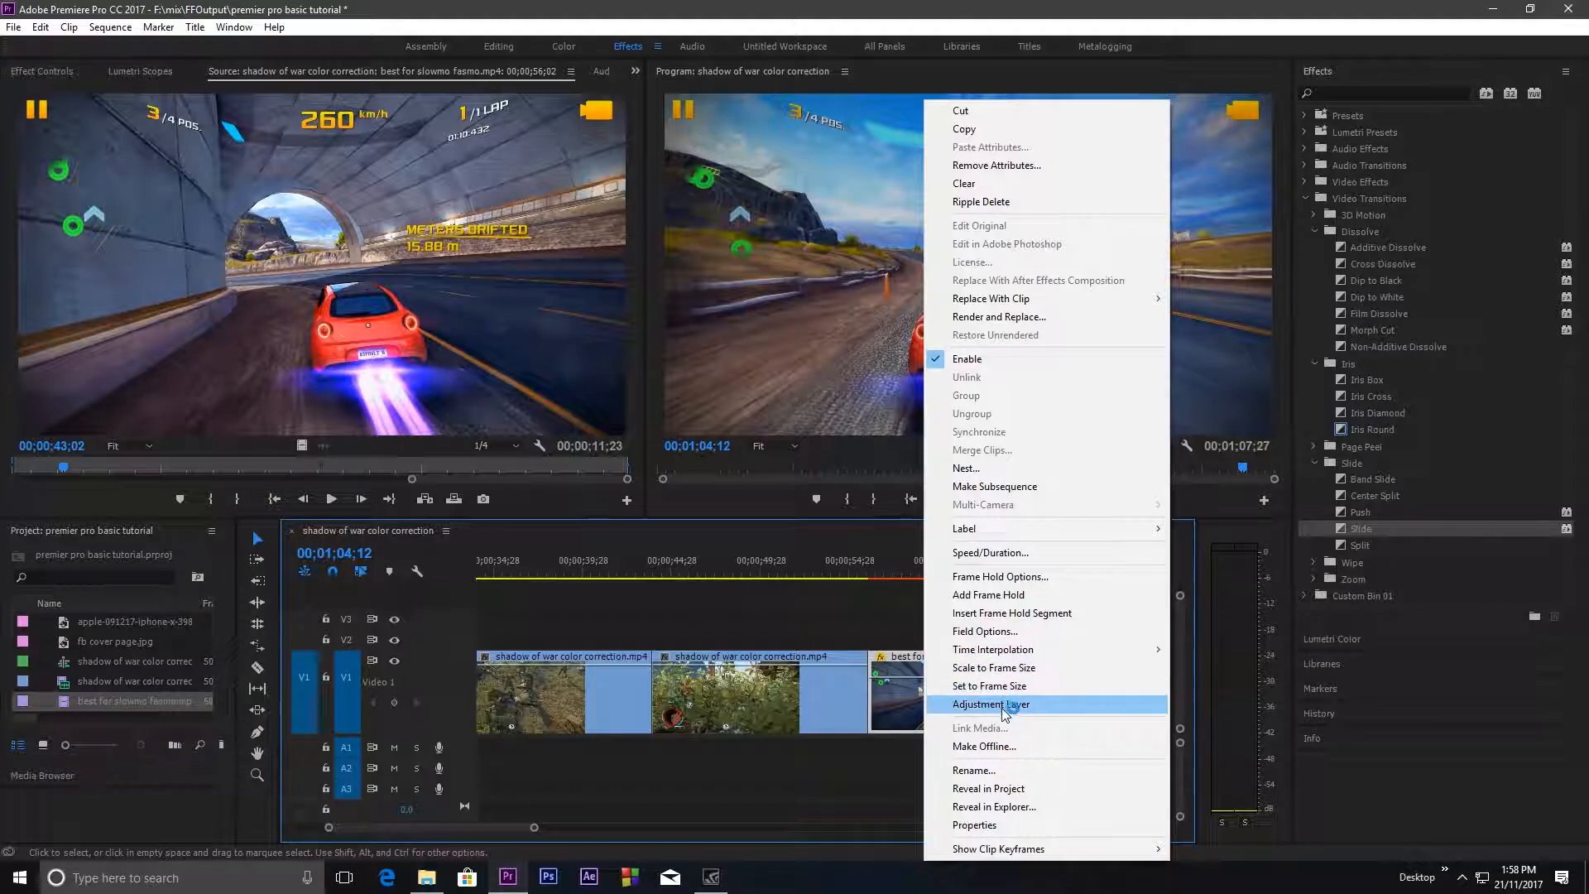
pyautogui.click(1002, 557)
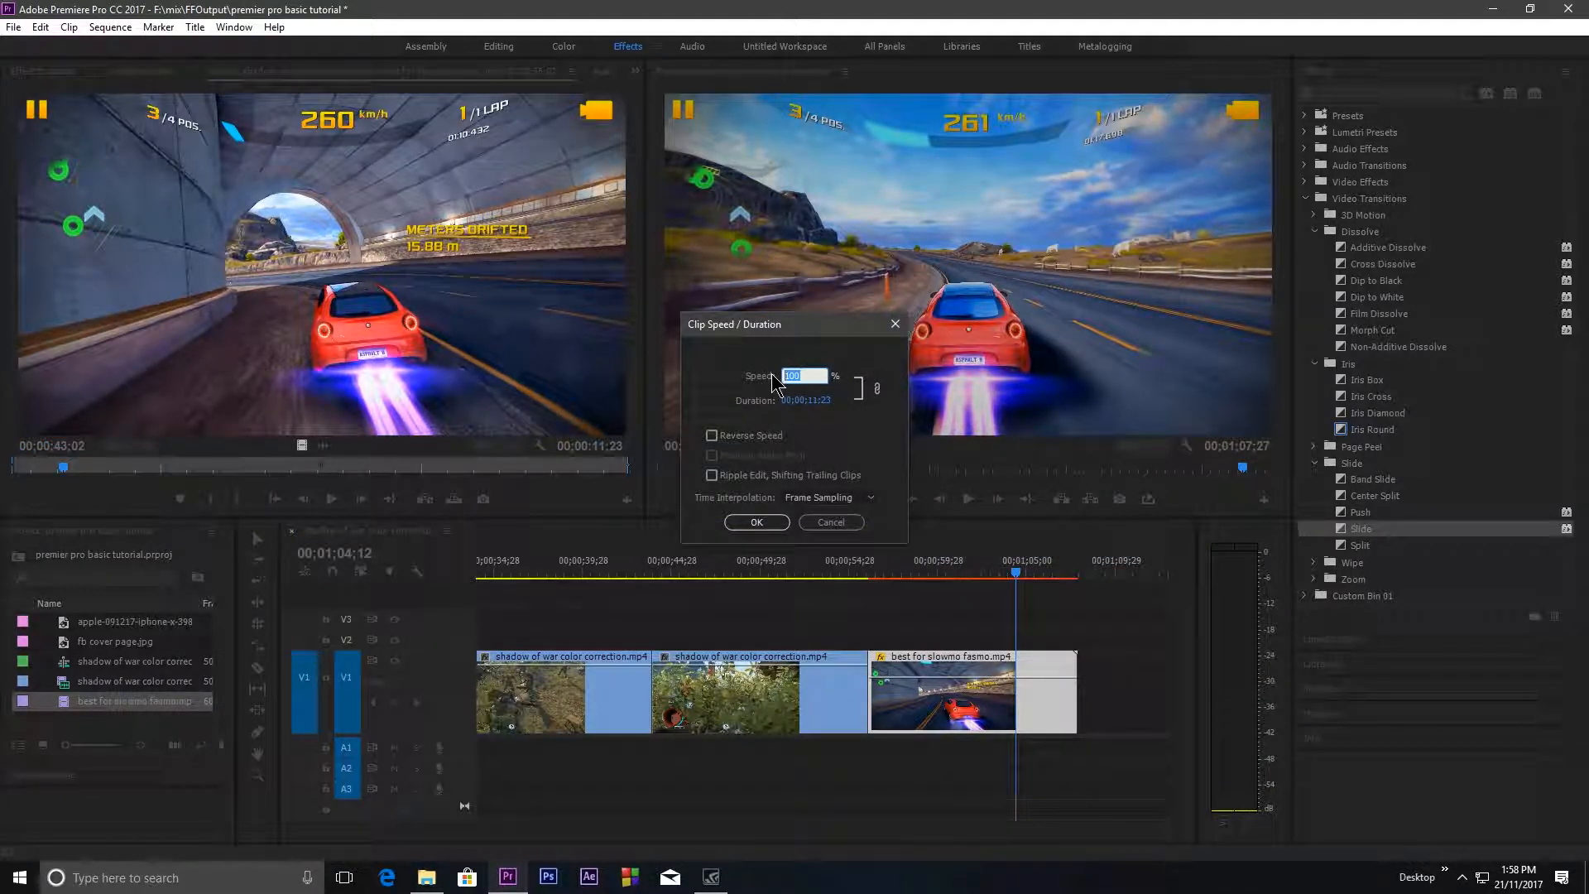
pyautogui.click(828, 498)
pyautogui.click(836, 554)
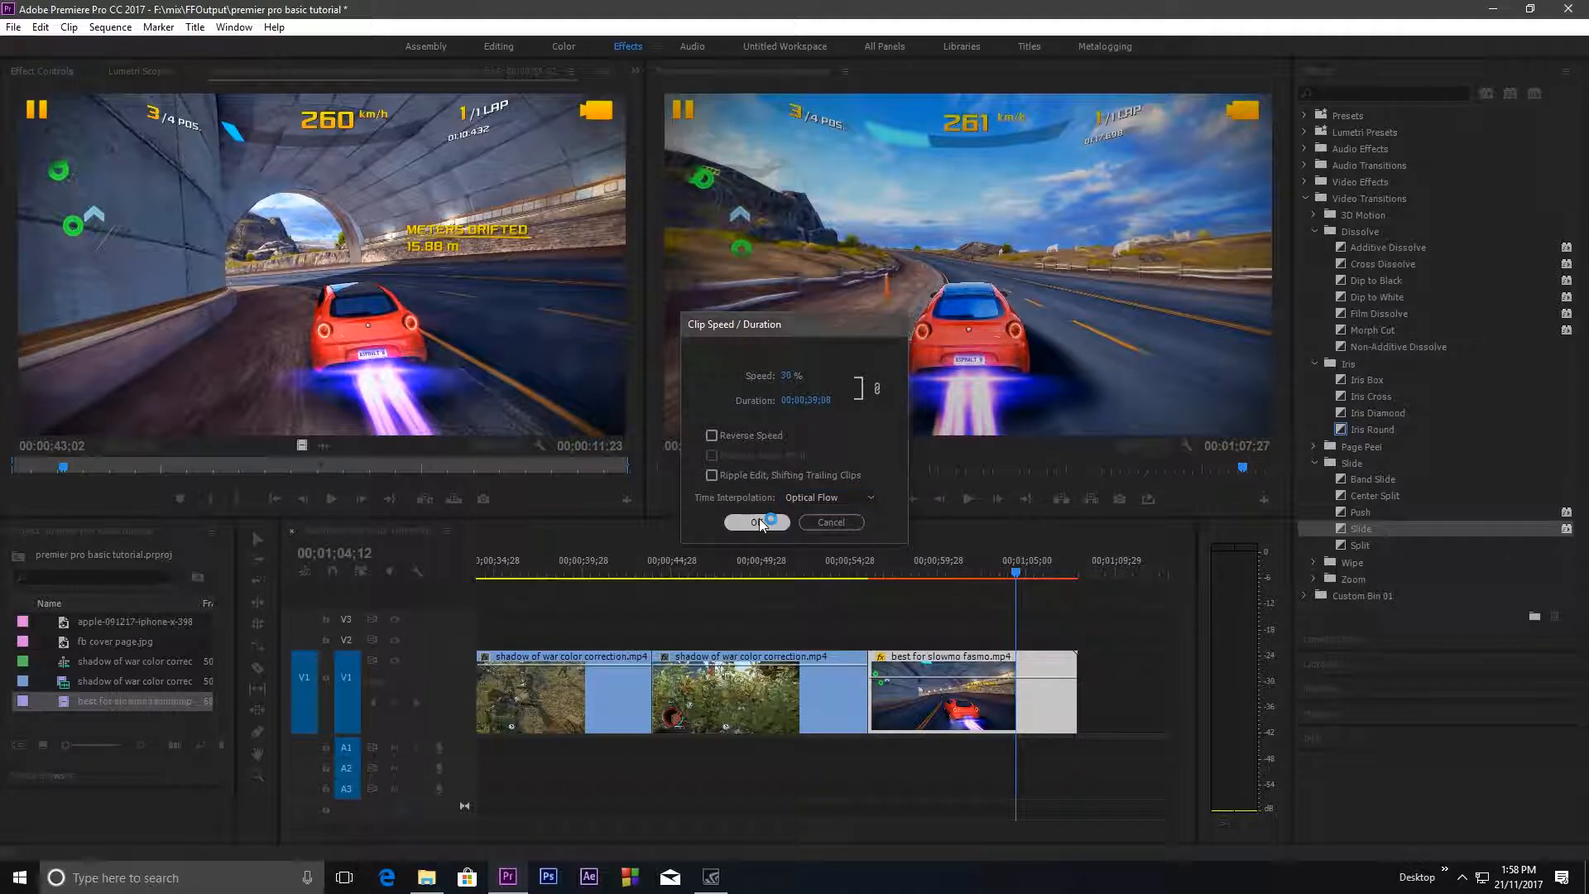
pyautogui.click(758, 521)
pyautogui.moveTo(533, 828); pyautogui.dragTo(634, 828)
pyautogui.moveTo(837, 571); pyautogui.dragTo(779, 572)
pyautogui.press('space')
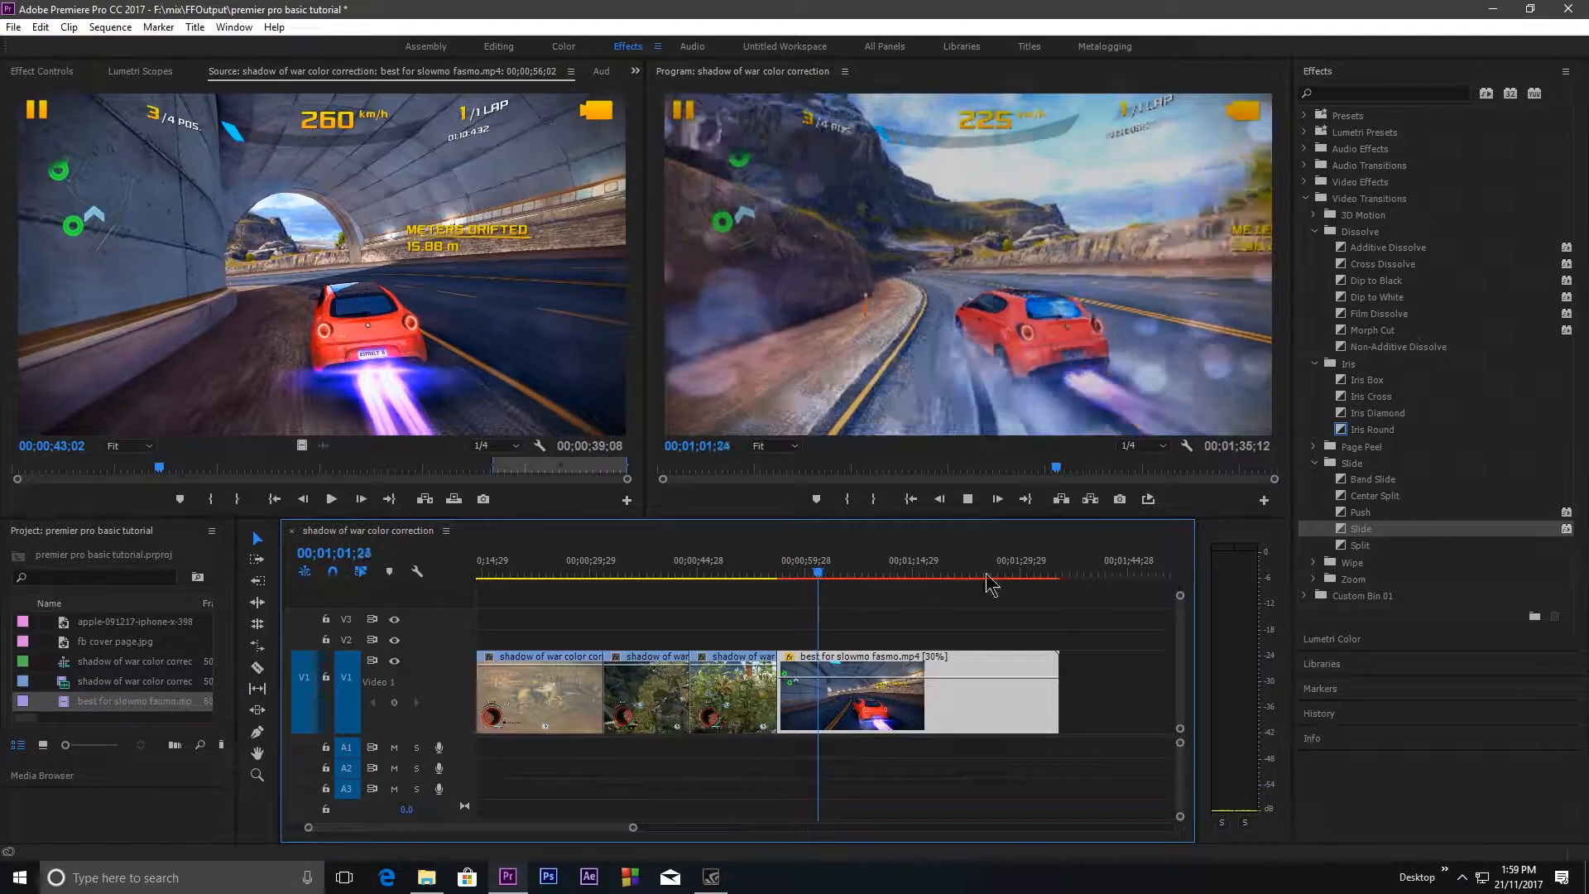
# Step: Set the best for slowmo fasmo clip's speed to 400% and return the playhead to the clip for playback
pyautogui.rightClick(791, 695)
pyautogui.click(823, 550)
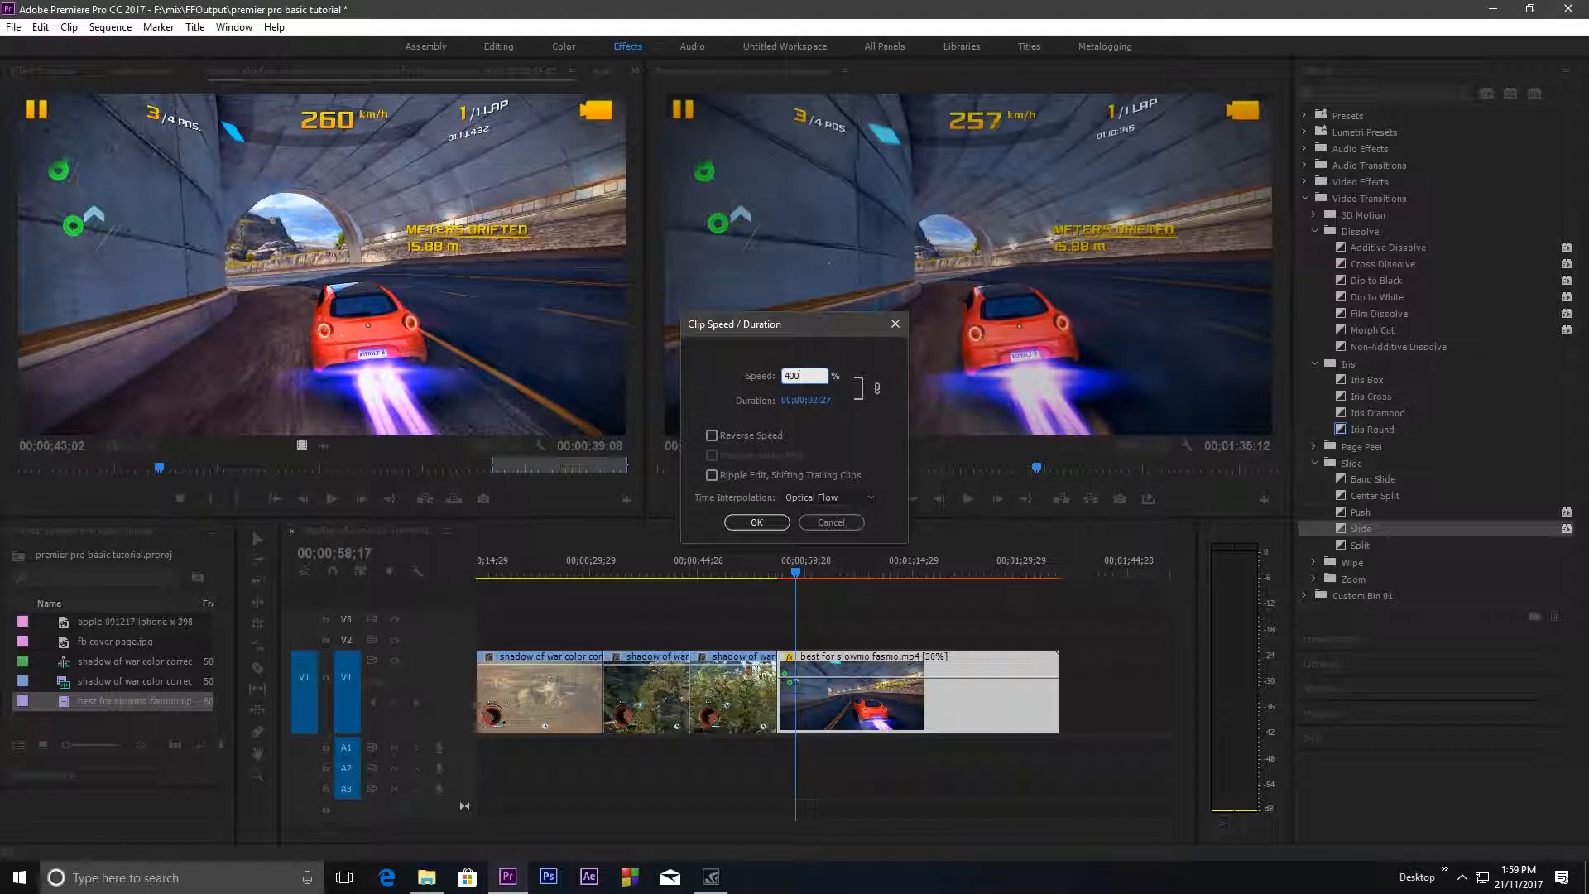
pyautogui.click(757, 522)
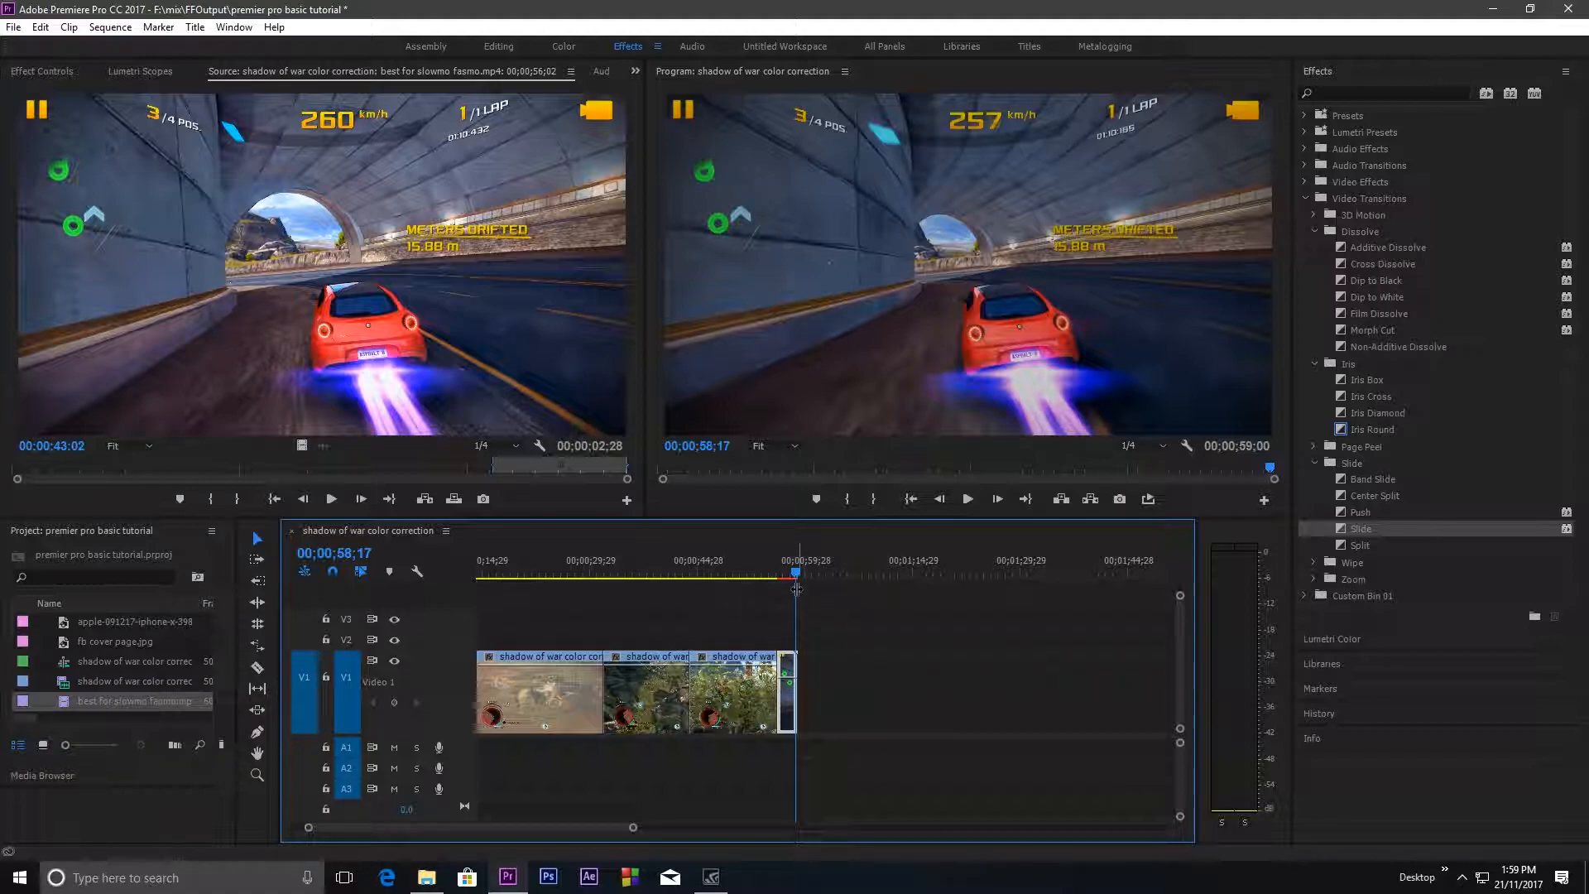
pyautogui.moveTo(801, 574); pyautogui.dragTo(783, 577)
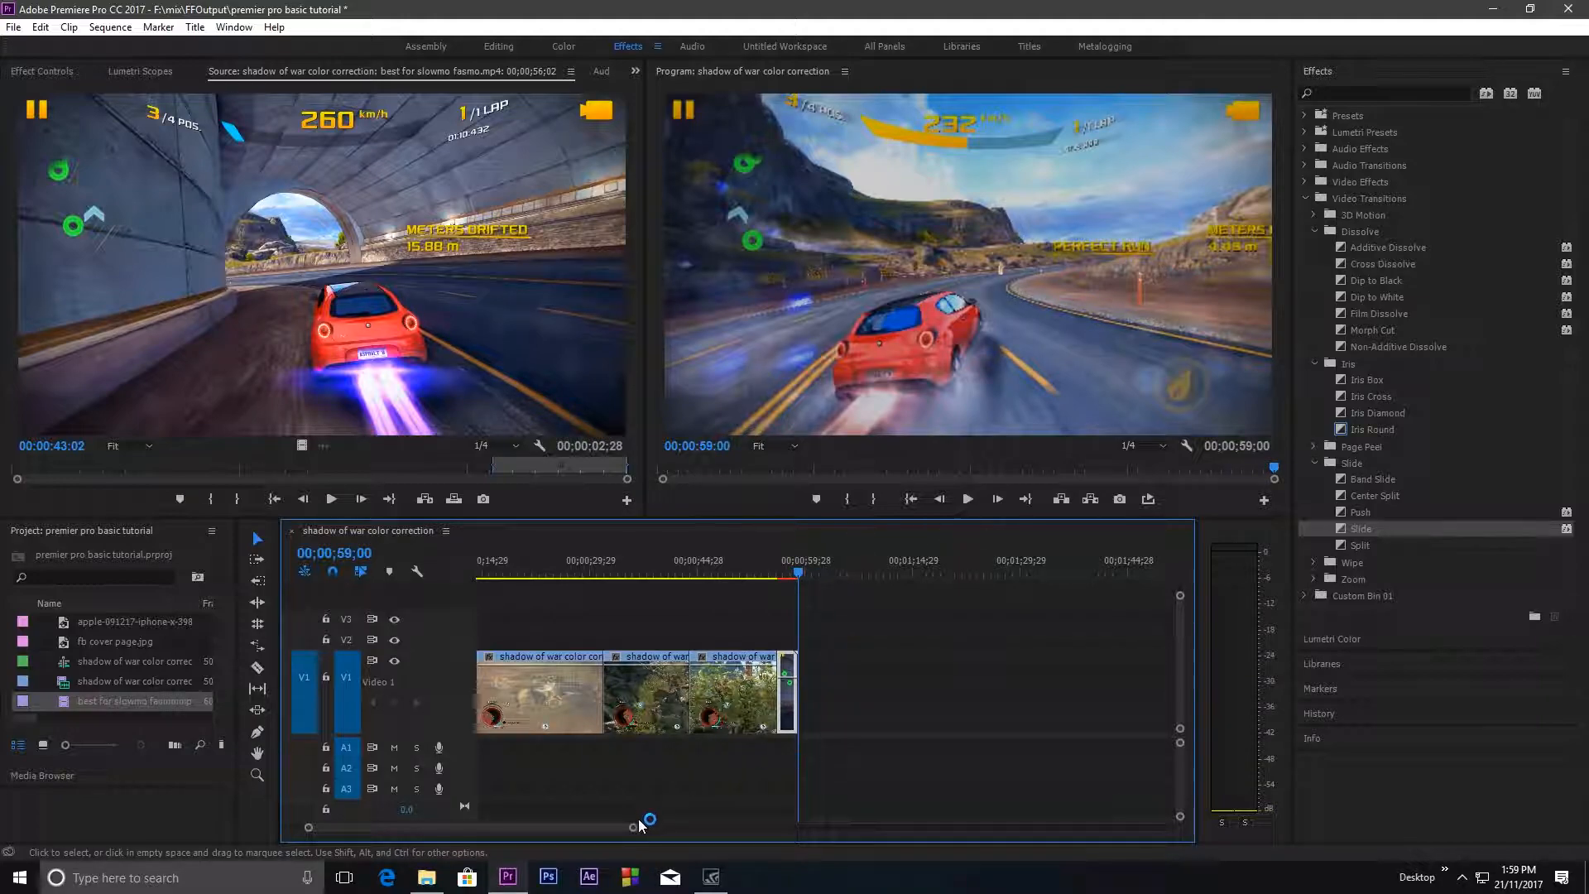
# Step: Play back the sped-up best for slowmo fasmo clip from its start at 00;00;56;02
pyautogui.moveTo(633, 827); pyautogui.dragTo(533, 826)
pyautogui.press('=')
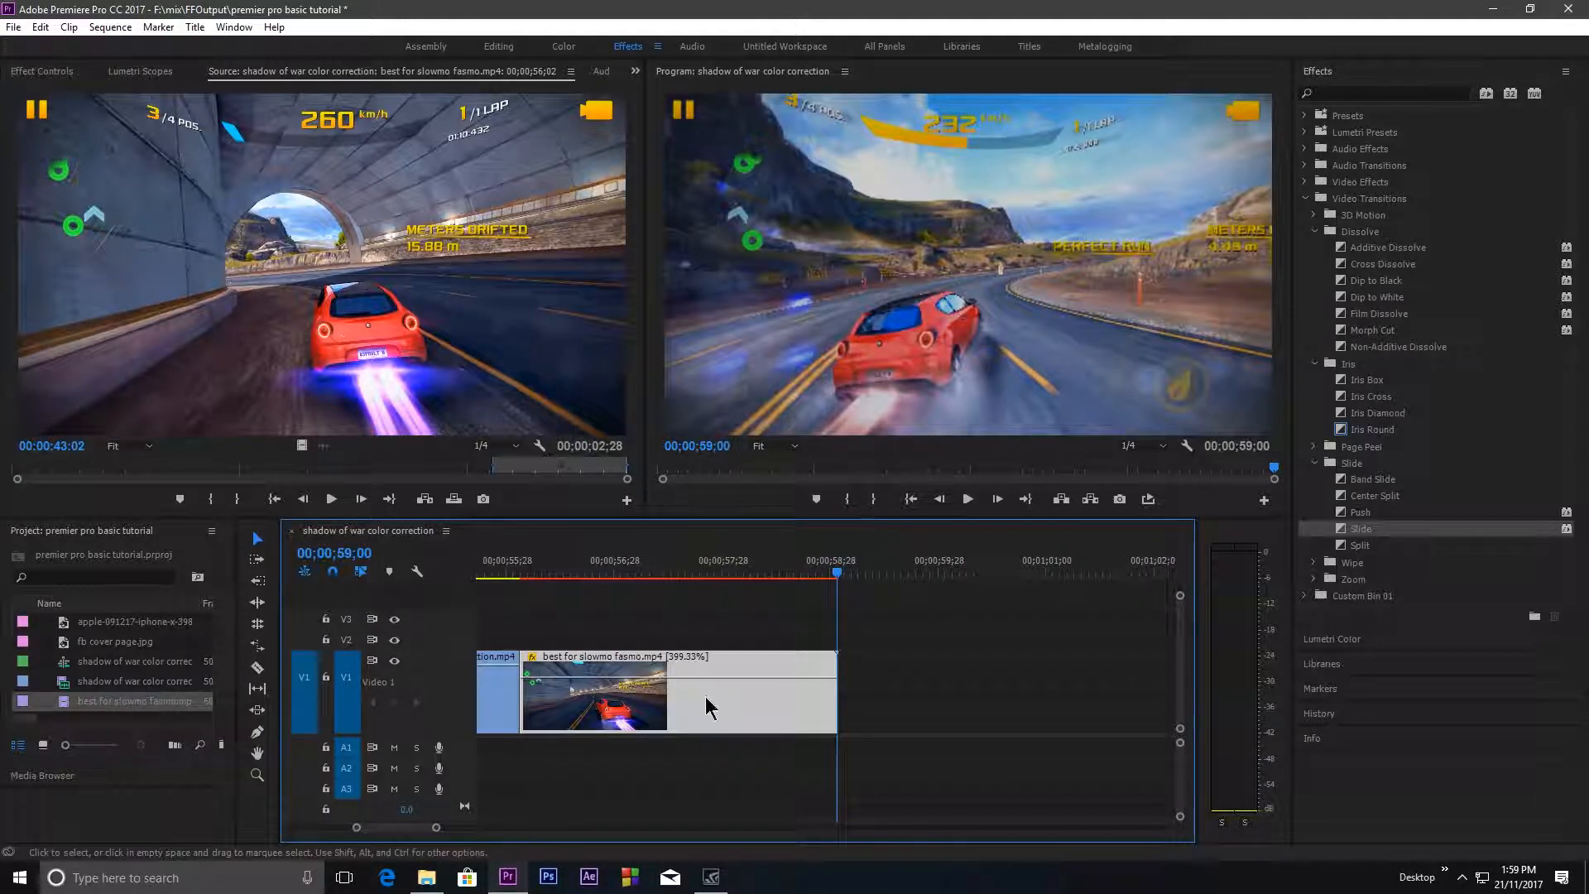
pyautogui.click(586, 578)
pyautogui.moveTo(586, 589); pyautogui.dragTo(522, 586)
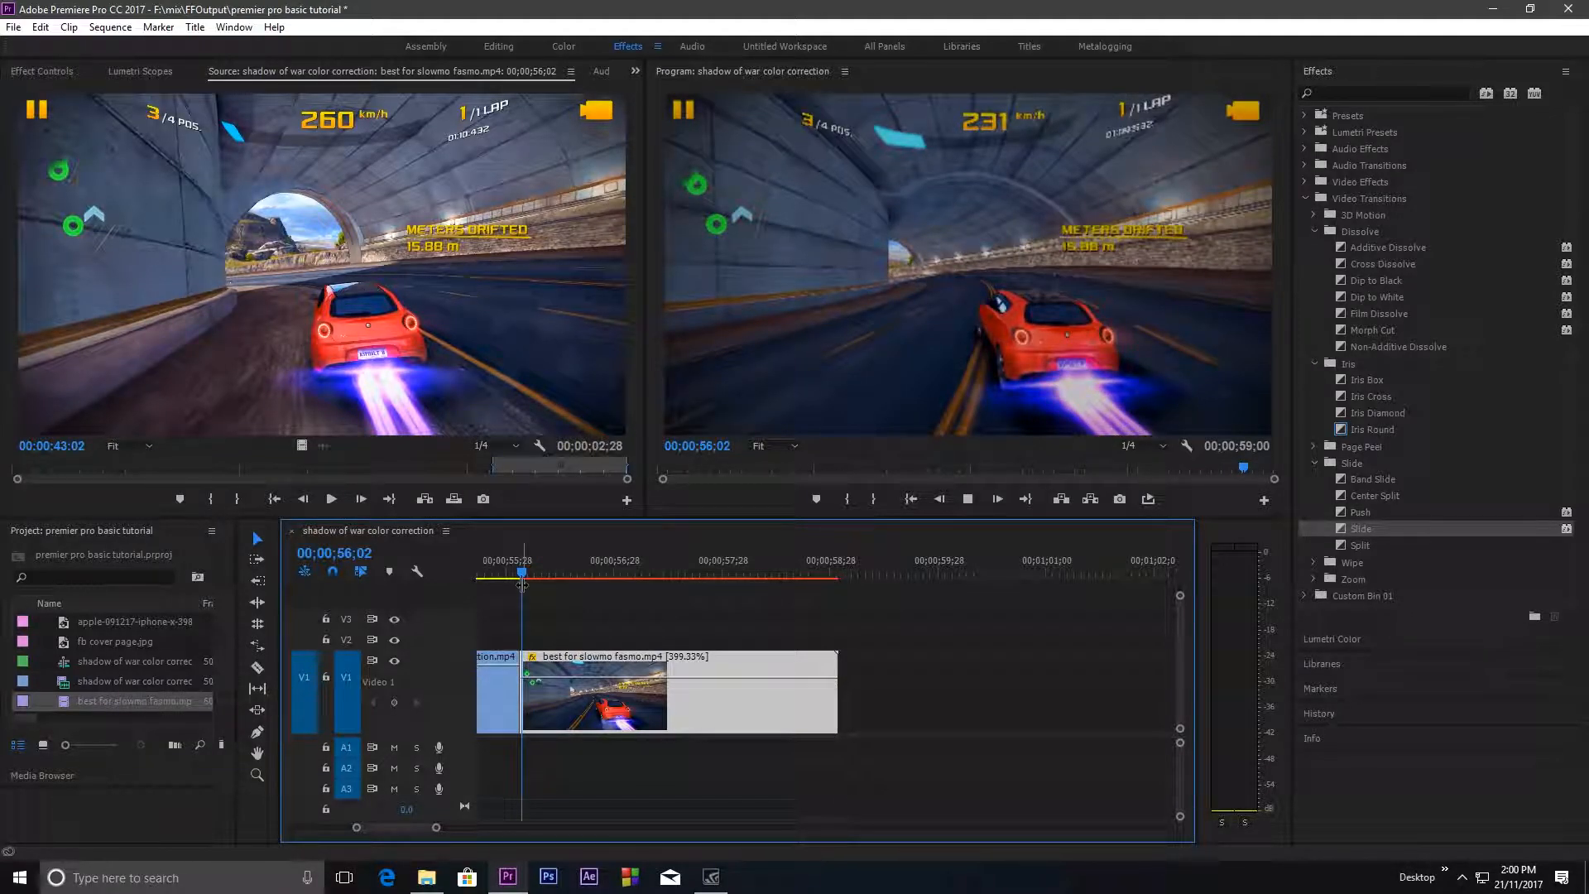
pyautogui.click(967, 498)
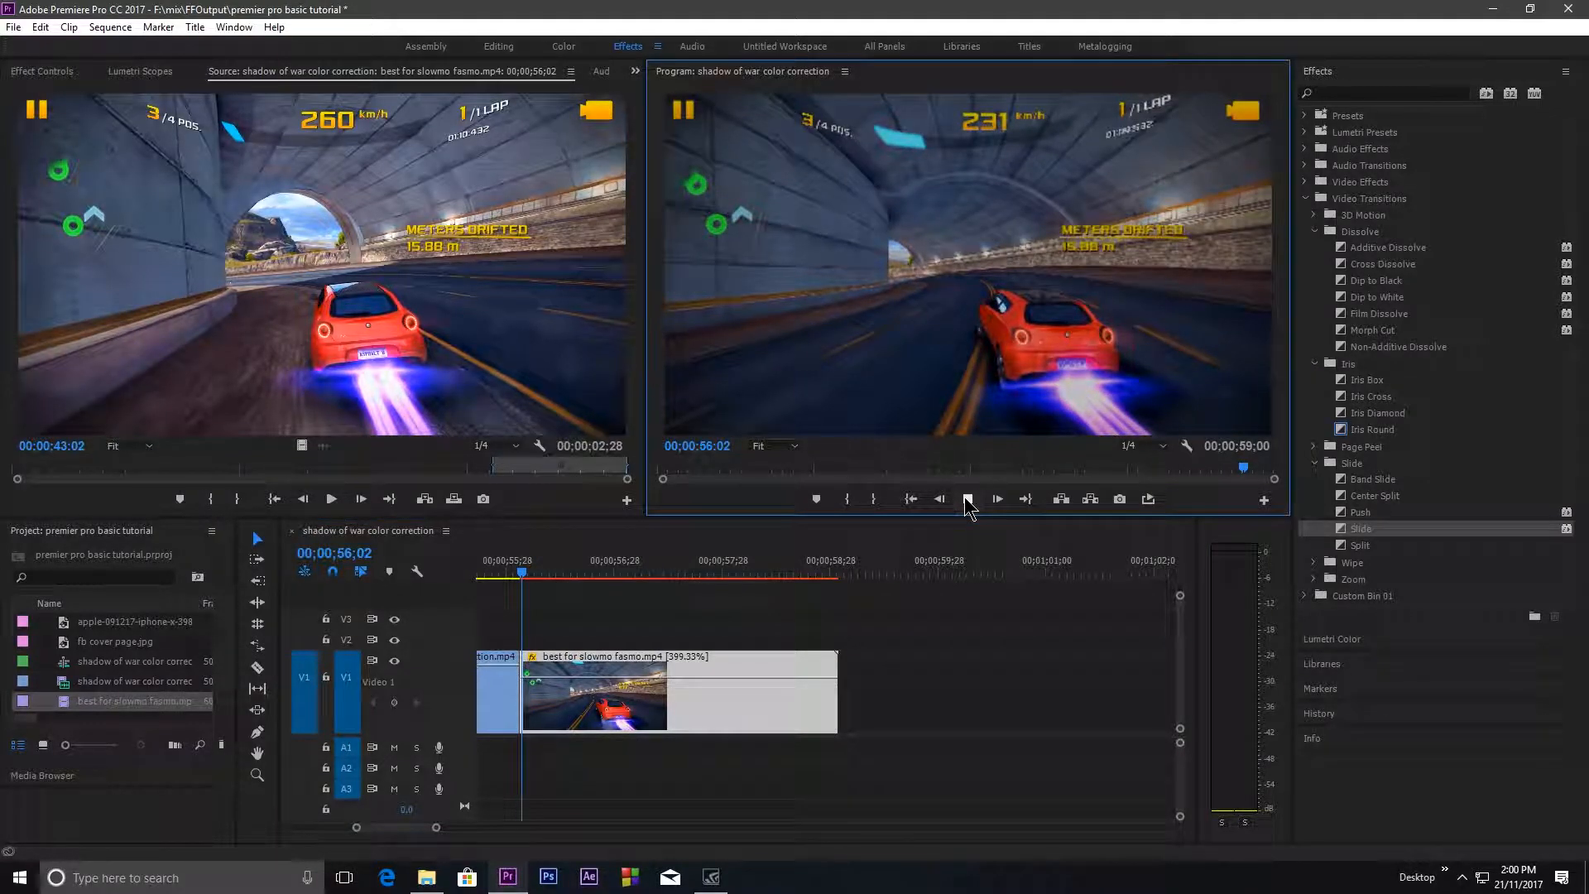
pyautogui.press('space')
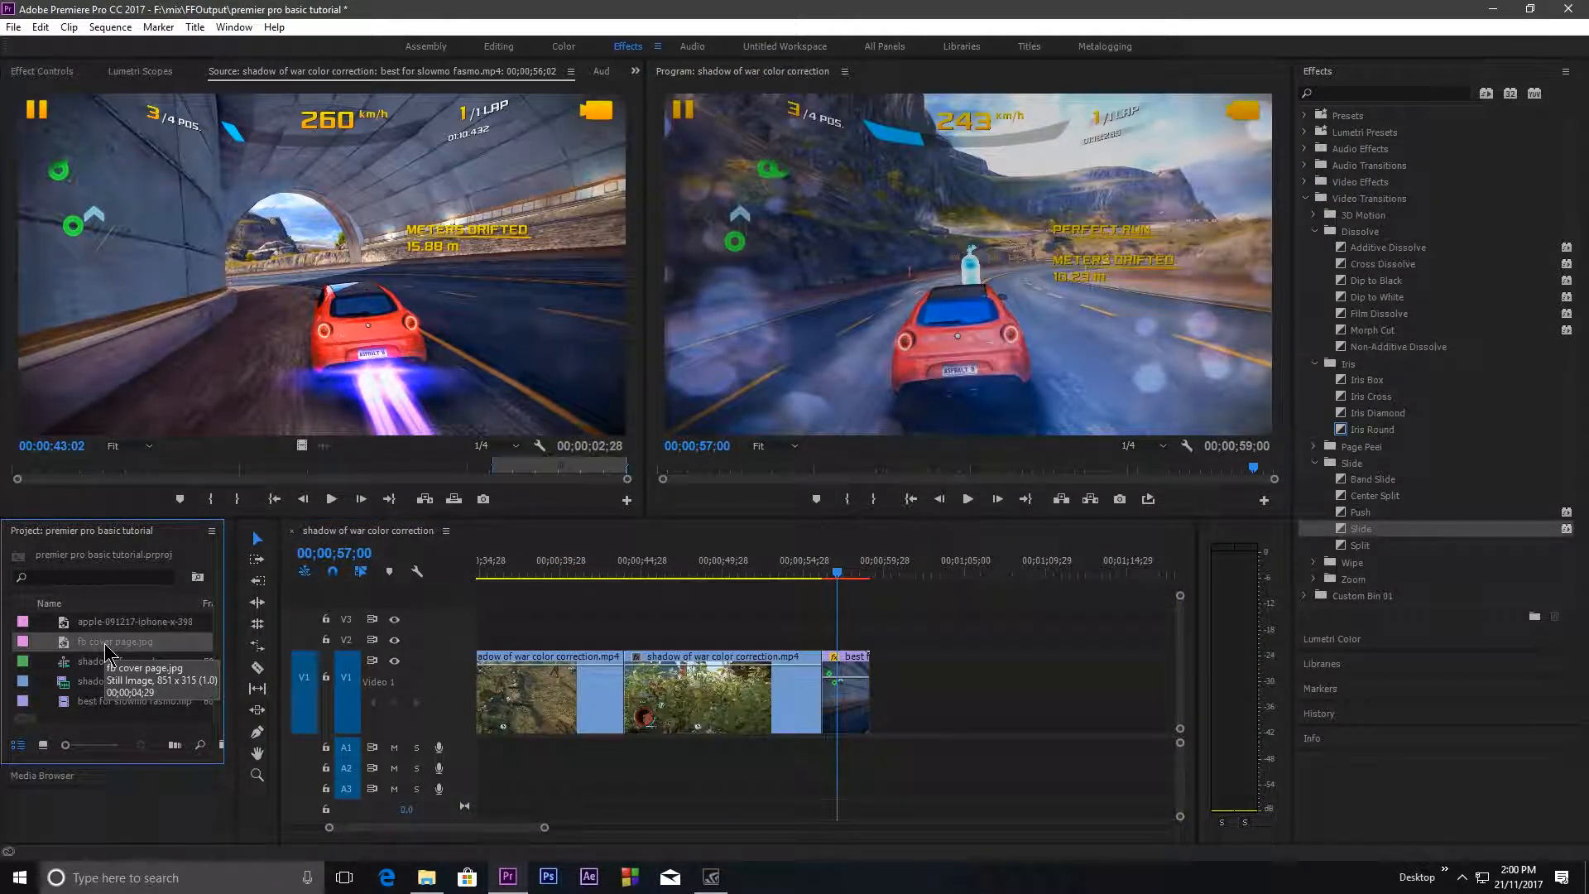
# Step: Add fb cover page.jpg and the apple iPhone X image one after the other at the end of track V1
pyautogui.moveTo(107, 652); pyautogui.dragTo(911, 665)
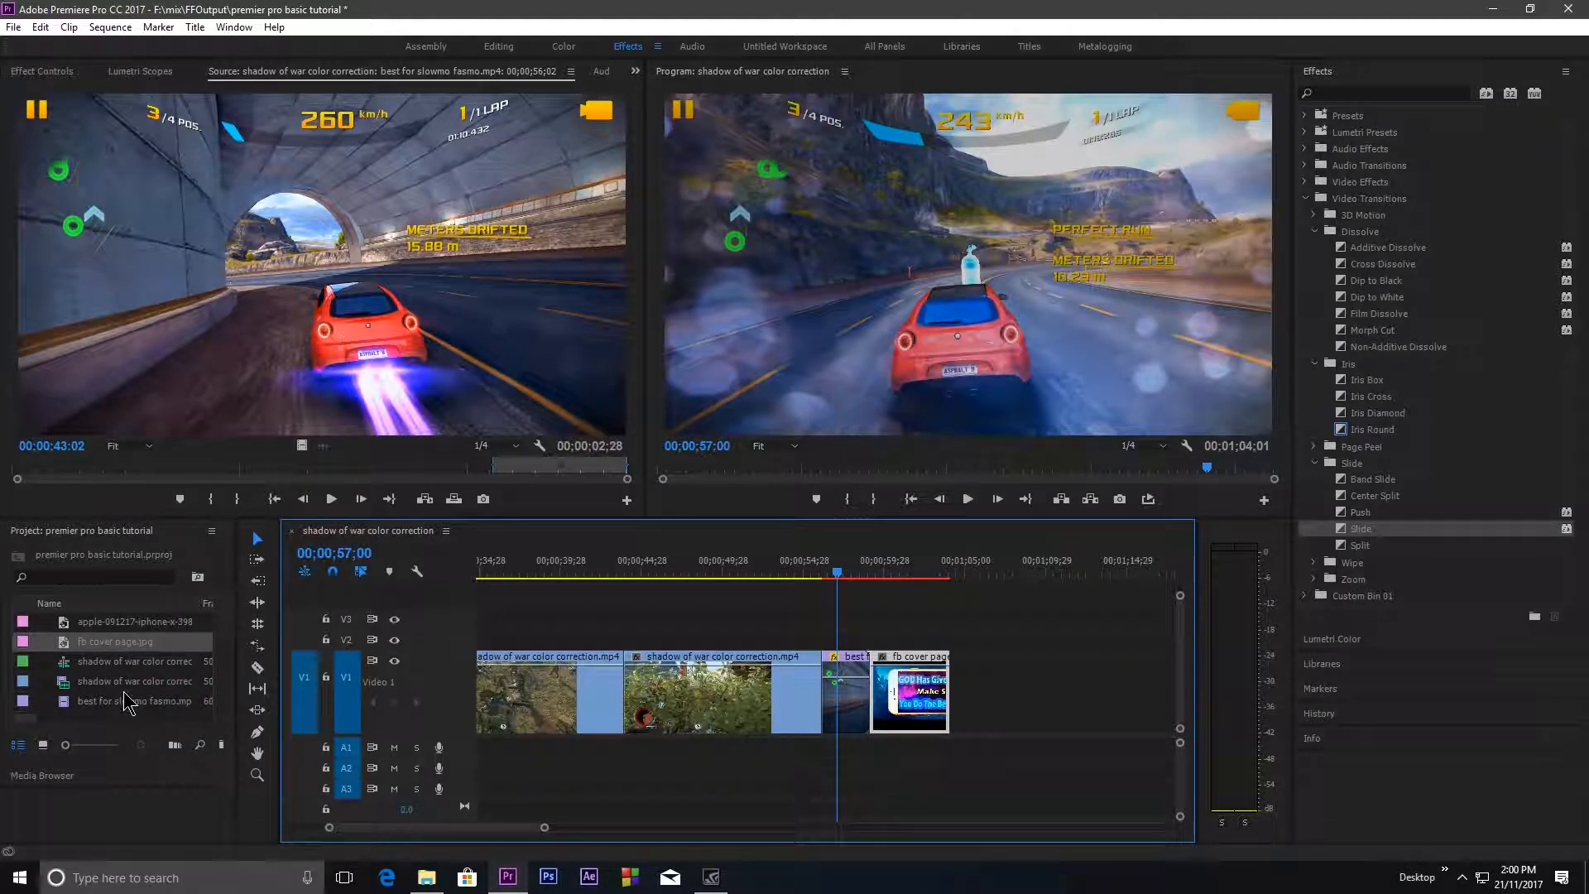
pyautogui.moveTo(132, 628); pyautogui.dragTo(963, 718)
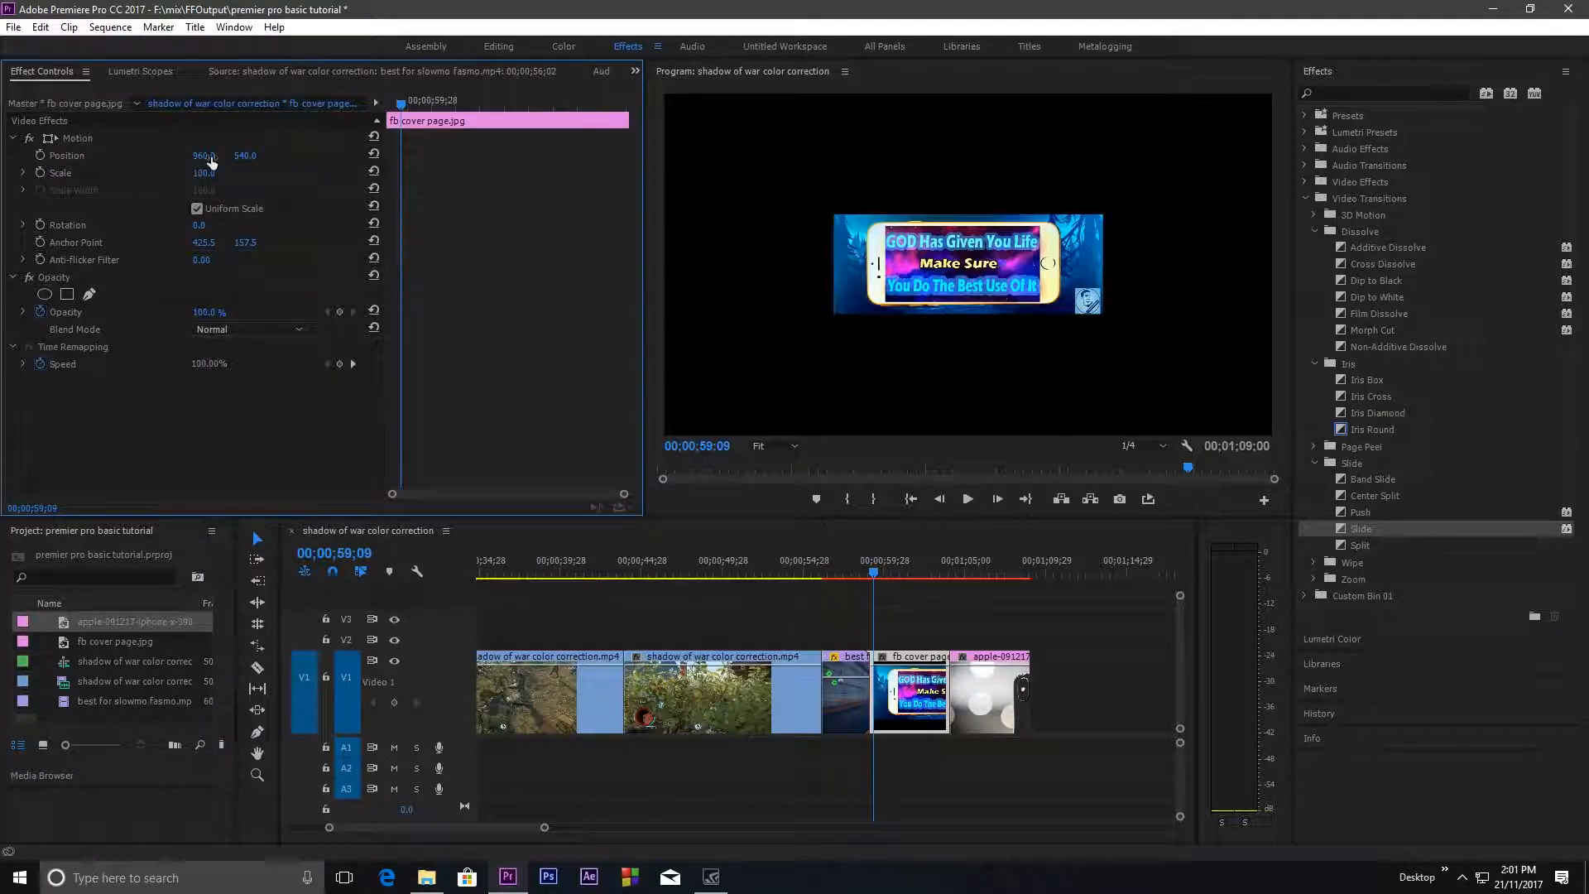
# Step: Set the fb cover page.jpg clip's Position to about 1015, 539 and its Scale to 255
pyautogui.moveTo(205, 159)
pyautogui.mouseDown()
pyautogui.moveTo(104, 160)
pyautogui.moveTo(209, 158)
pyautogui.mouseUp()
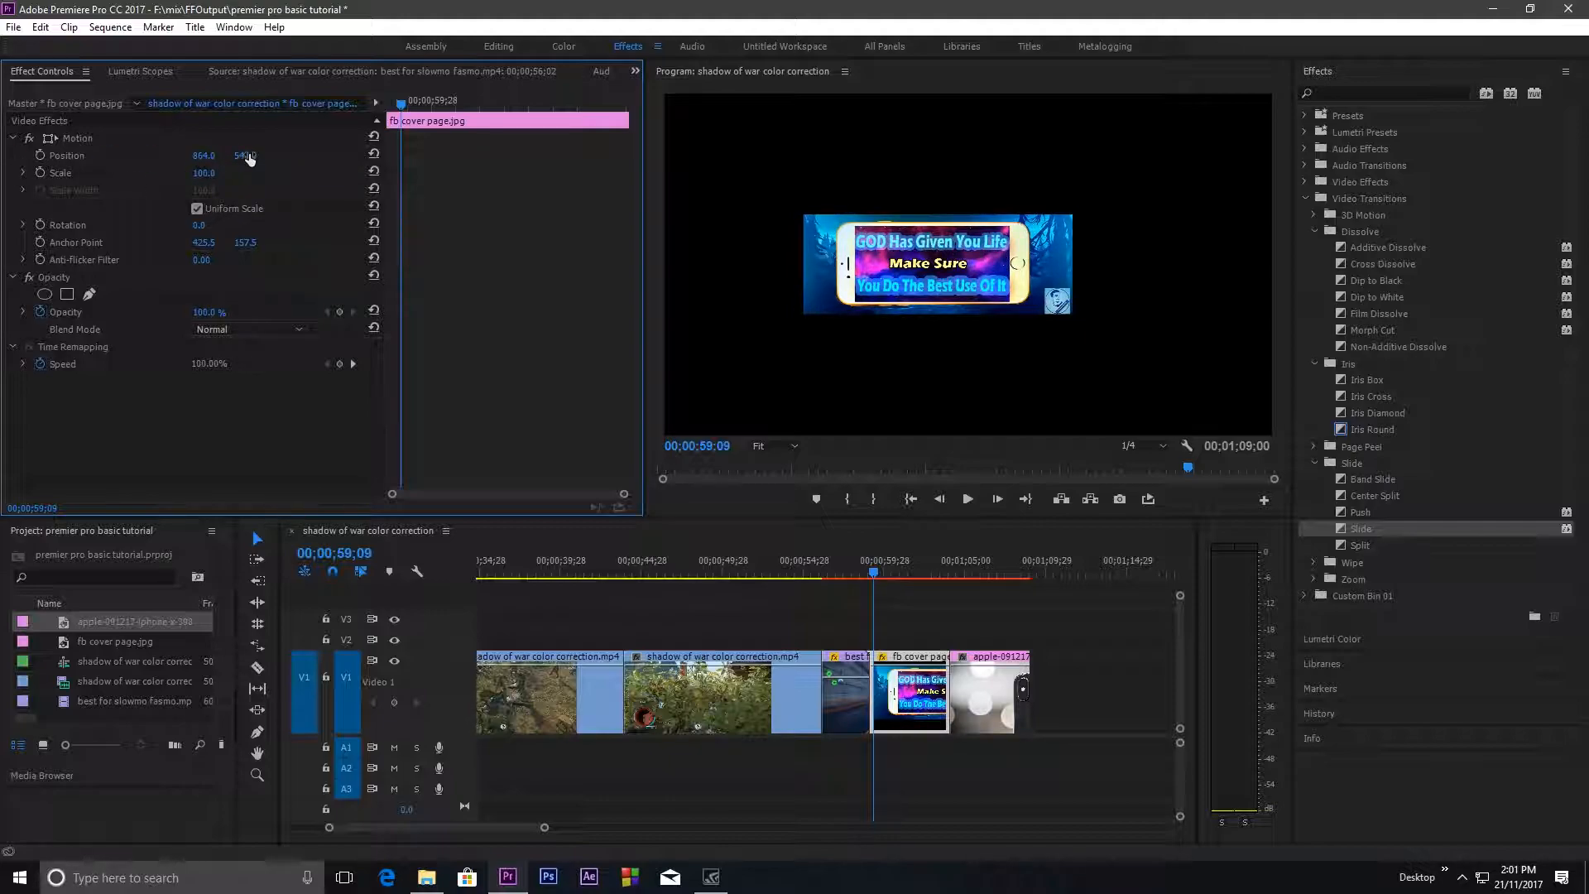
pyautogui.moveTo(244, 159); pyautogui.dragTo(231, 159)
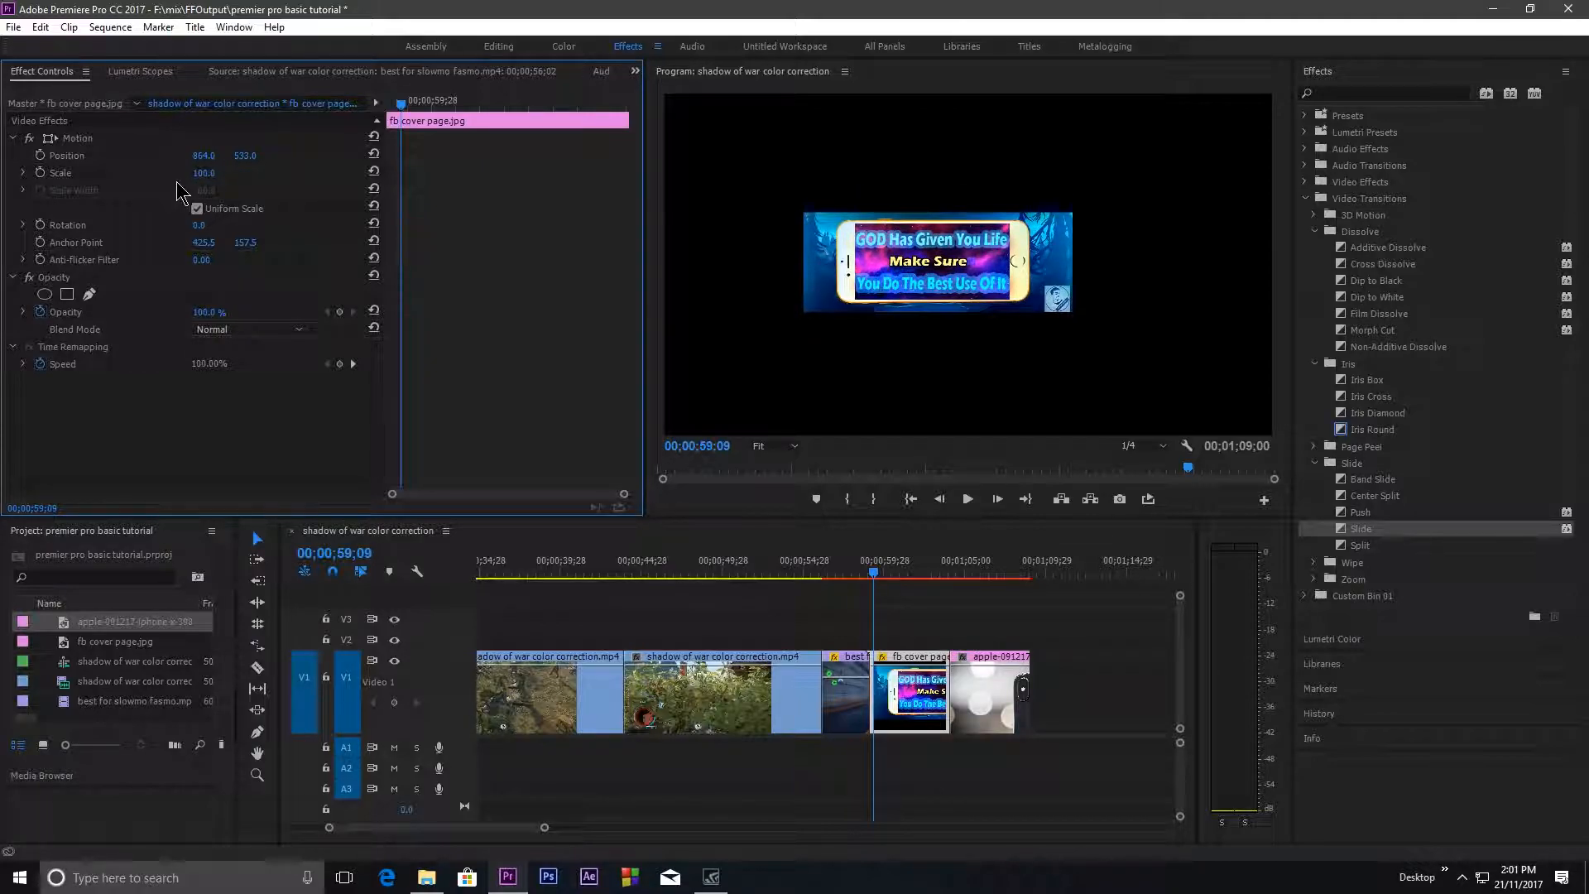
pyautogui.moveTo(203, 173); pyautogui.dragTo(253, 173)
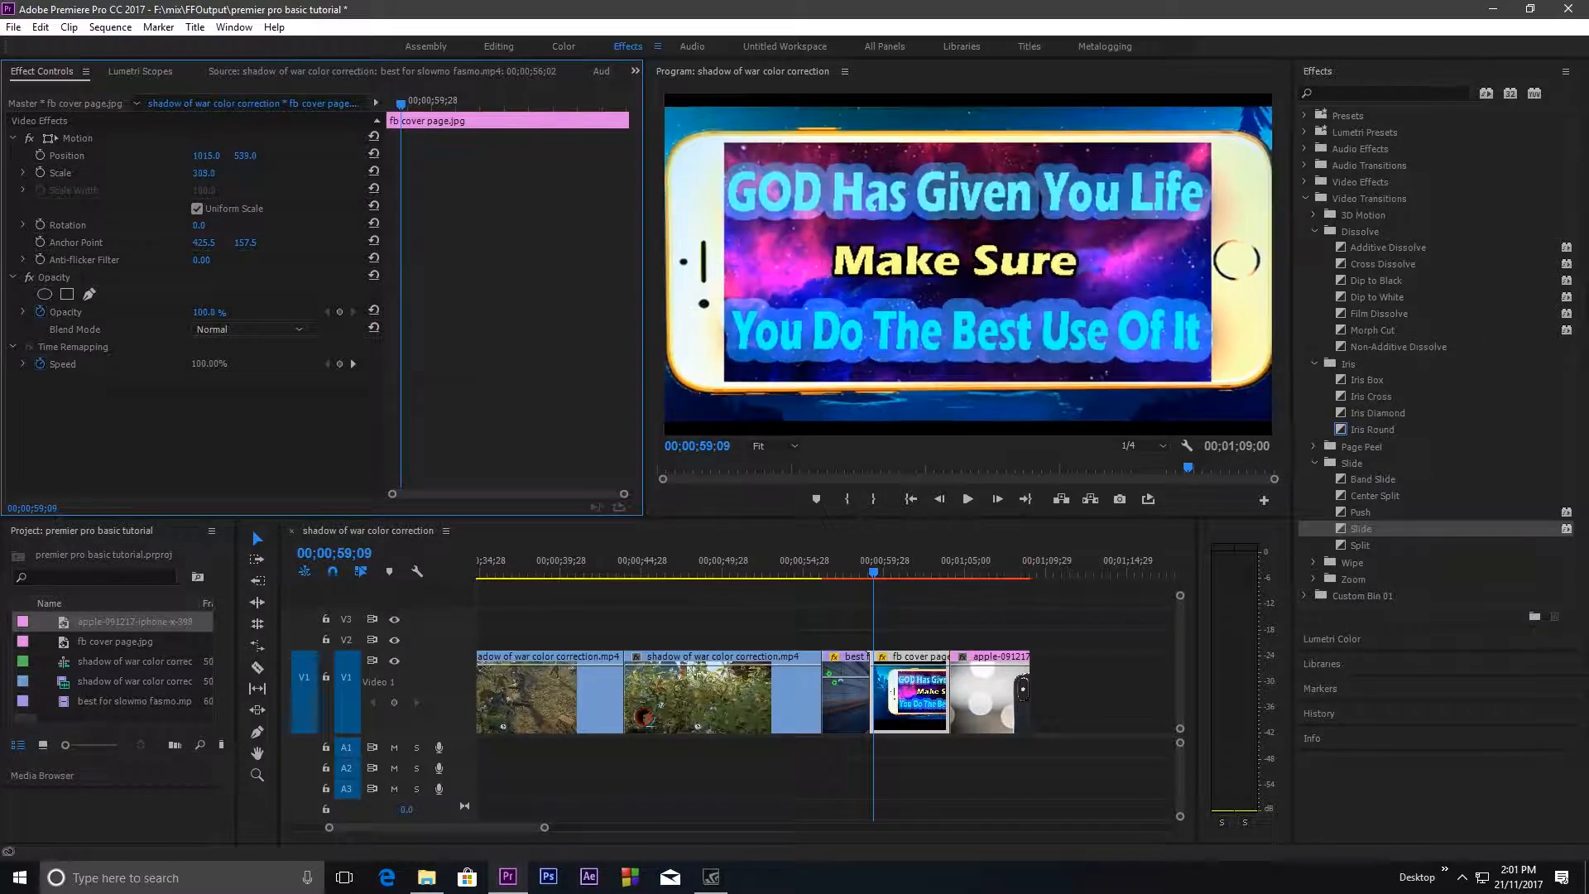
pyautogui.moveTo(204, 173)
pyautogui.mouseDown()
pyautogui.moveTo(67, 173)
pyautogui.moveTo(331, 173)
pyautogui.moveTo(194, 173)
pyautogui.mouseUp()
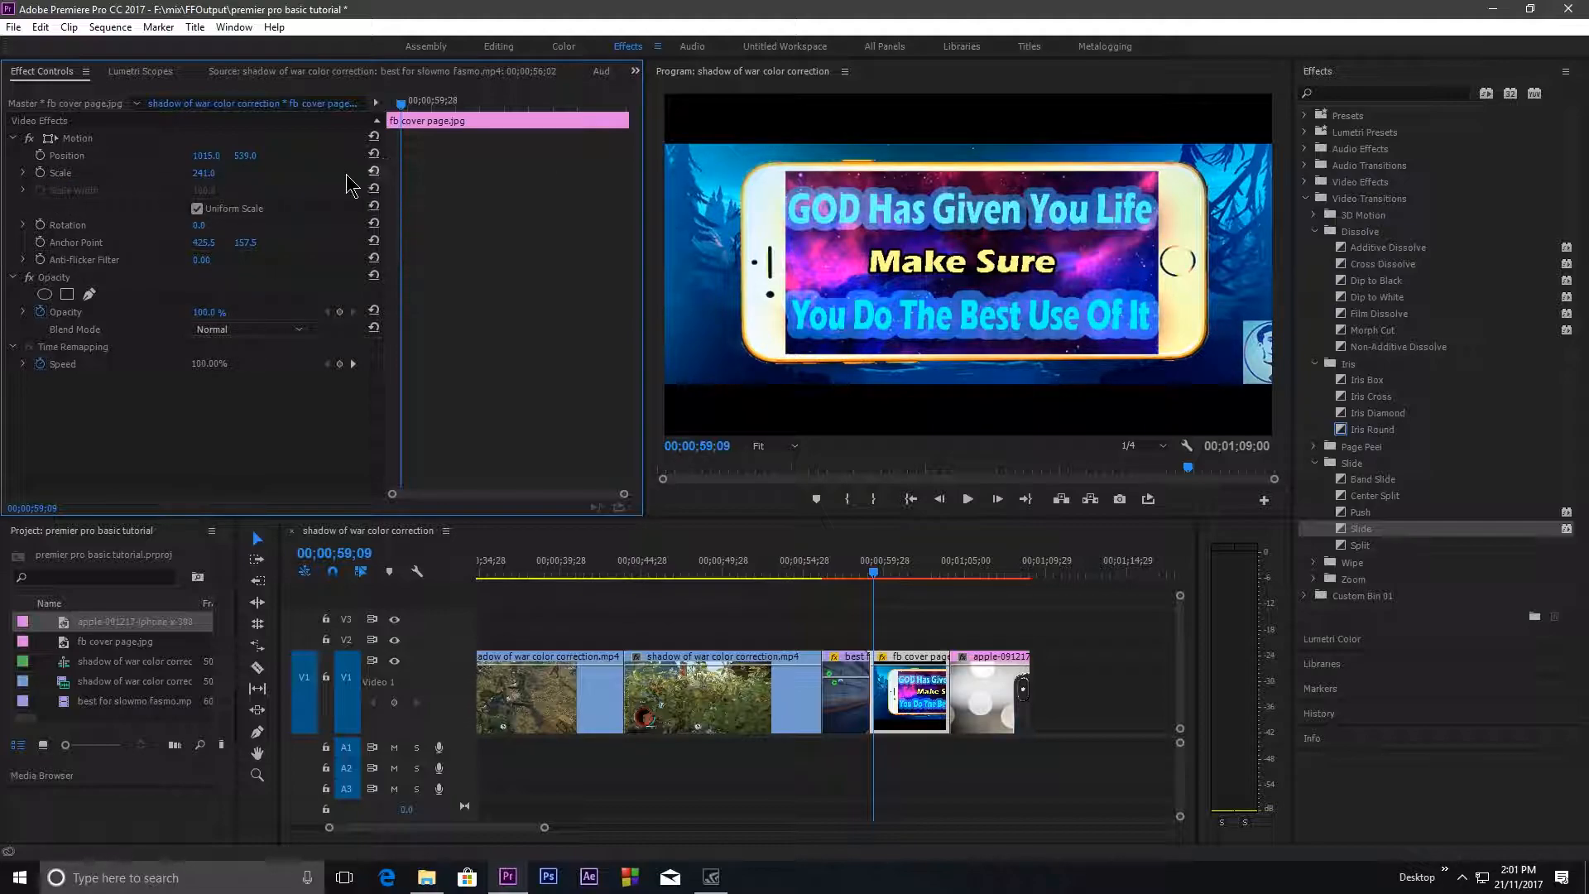
pyautogui.moveTo(206, 177); pyautogui.dragTo(218, 177)
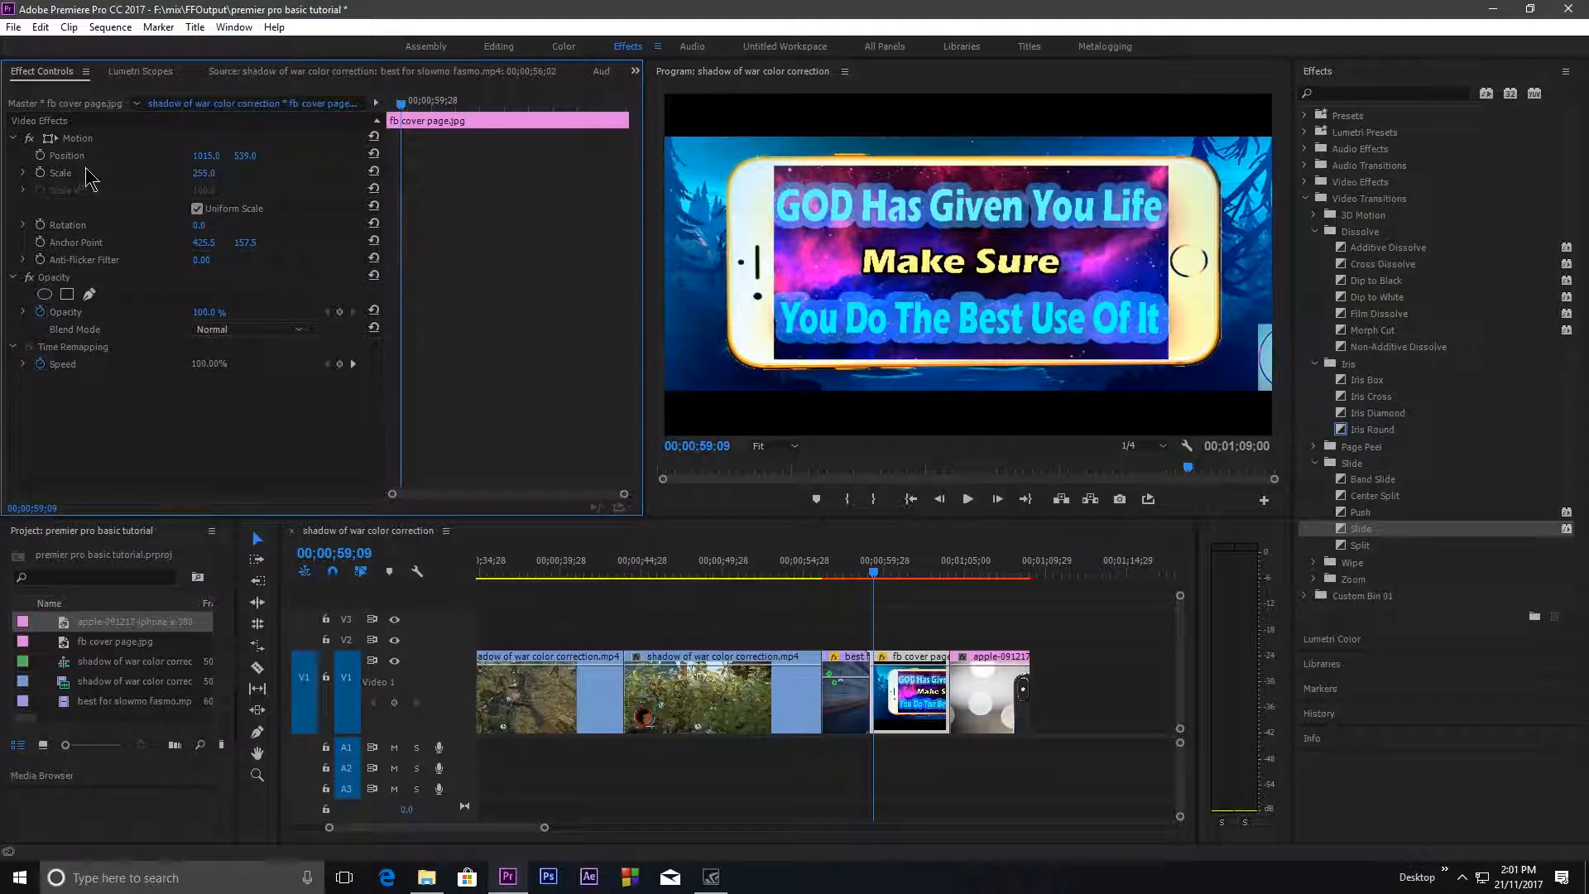
# Step: Enable Position and Scale keyframing for the fb cover page.jpg clip at 00;00;59;09
pyautogui.click(41, 156)
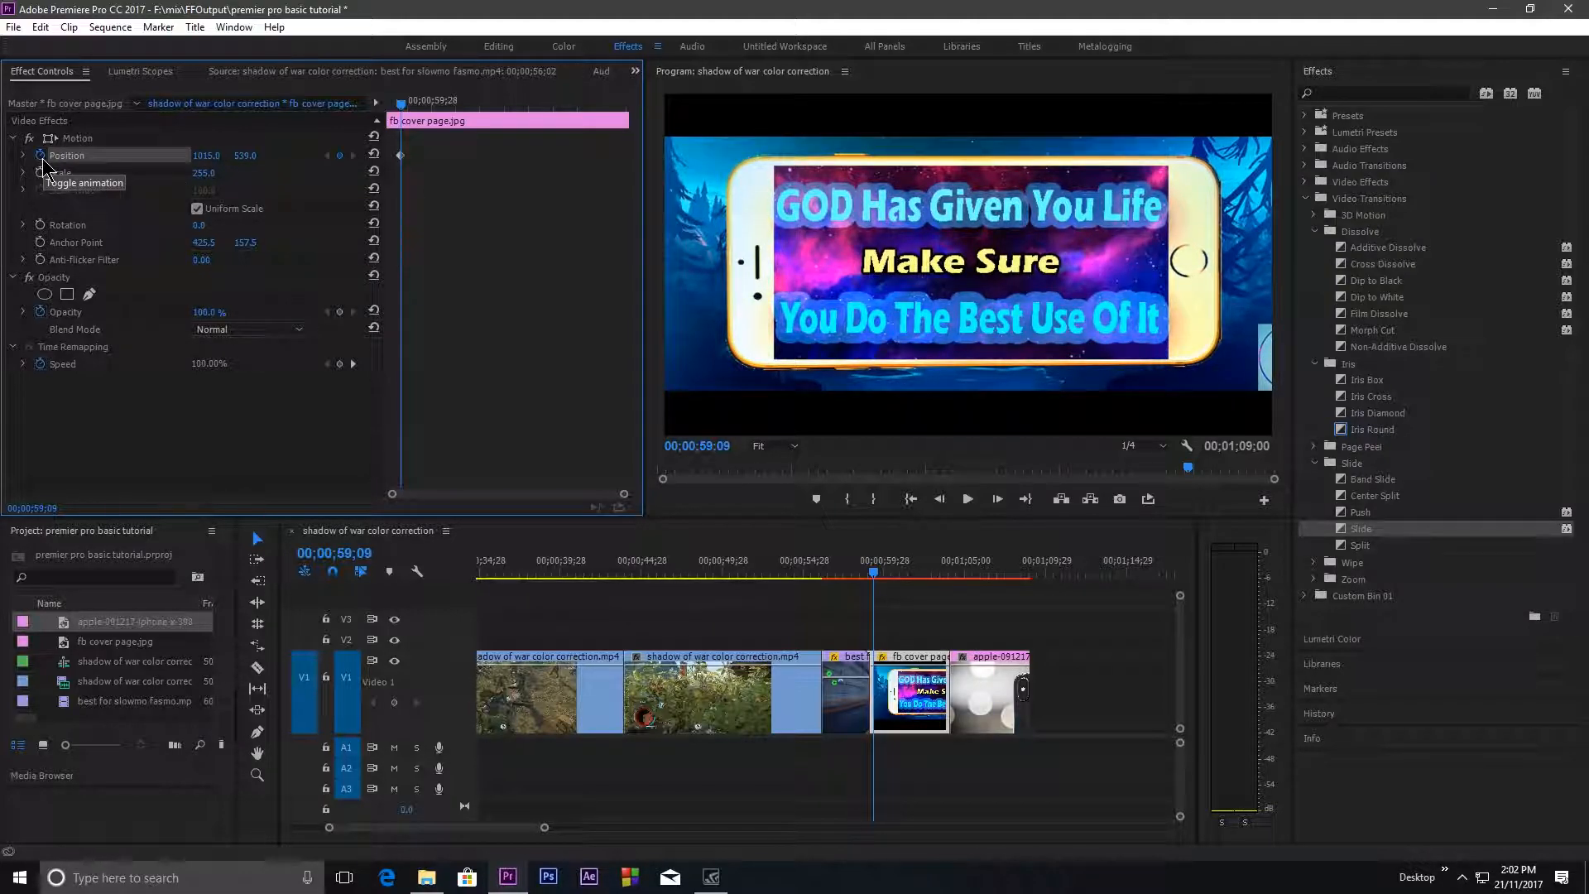
pyautogui.click(41, 173)
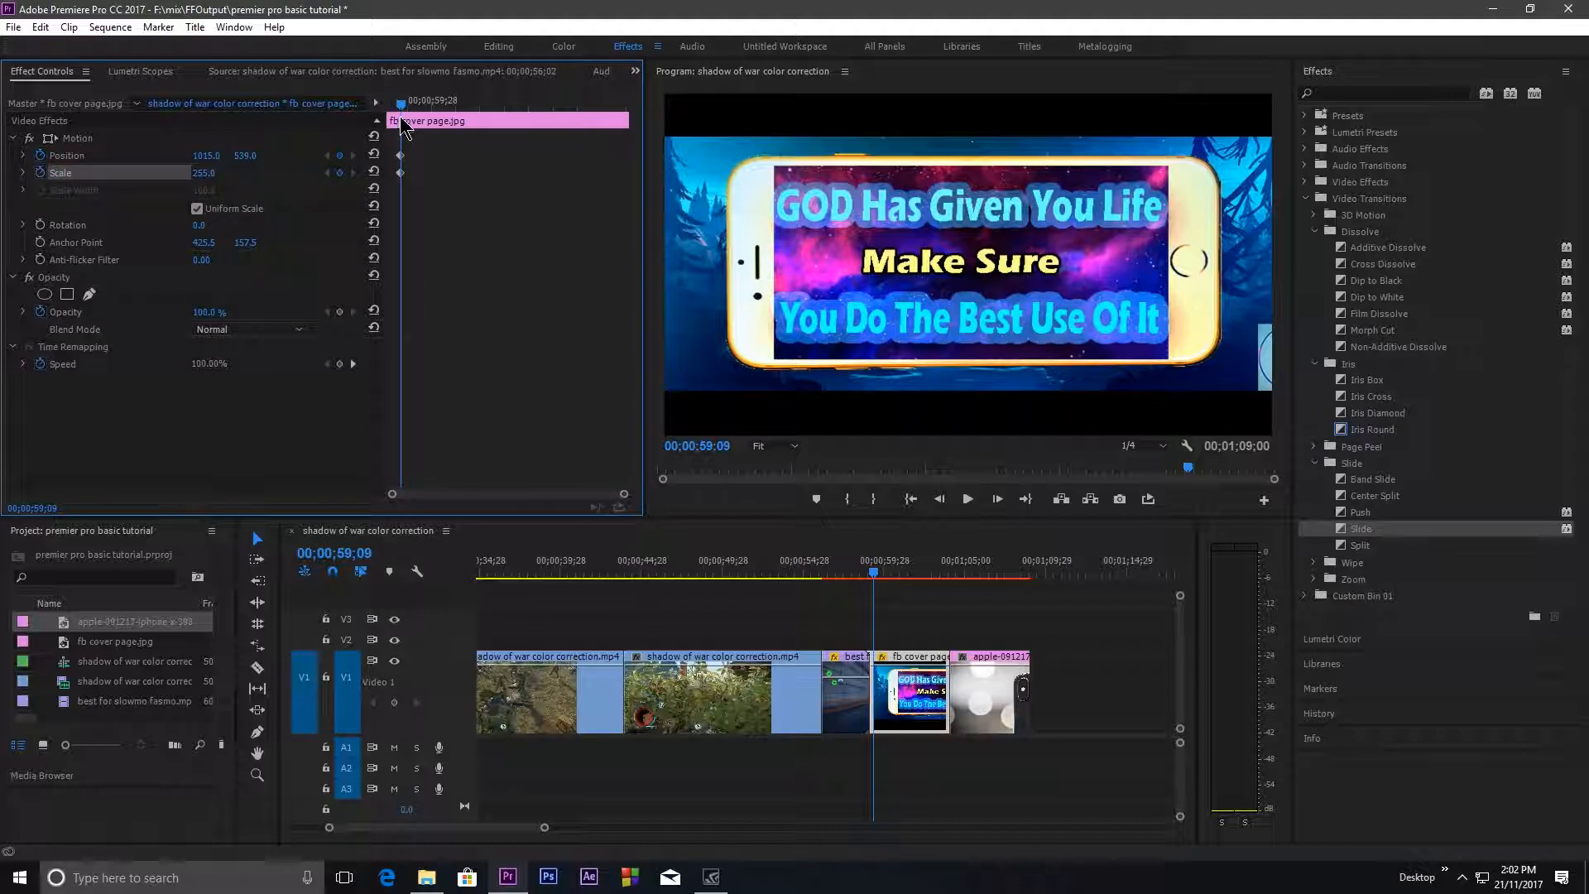
# Step: Add Position and Scale keyframes at 00;01;00;07, with horizontal Position 973 and Scale reduced to about 160
pyautogui.moveTo(401, 107); pyautogui.dragTo(445, 109)
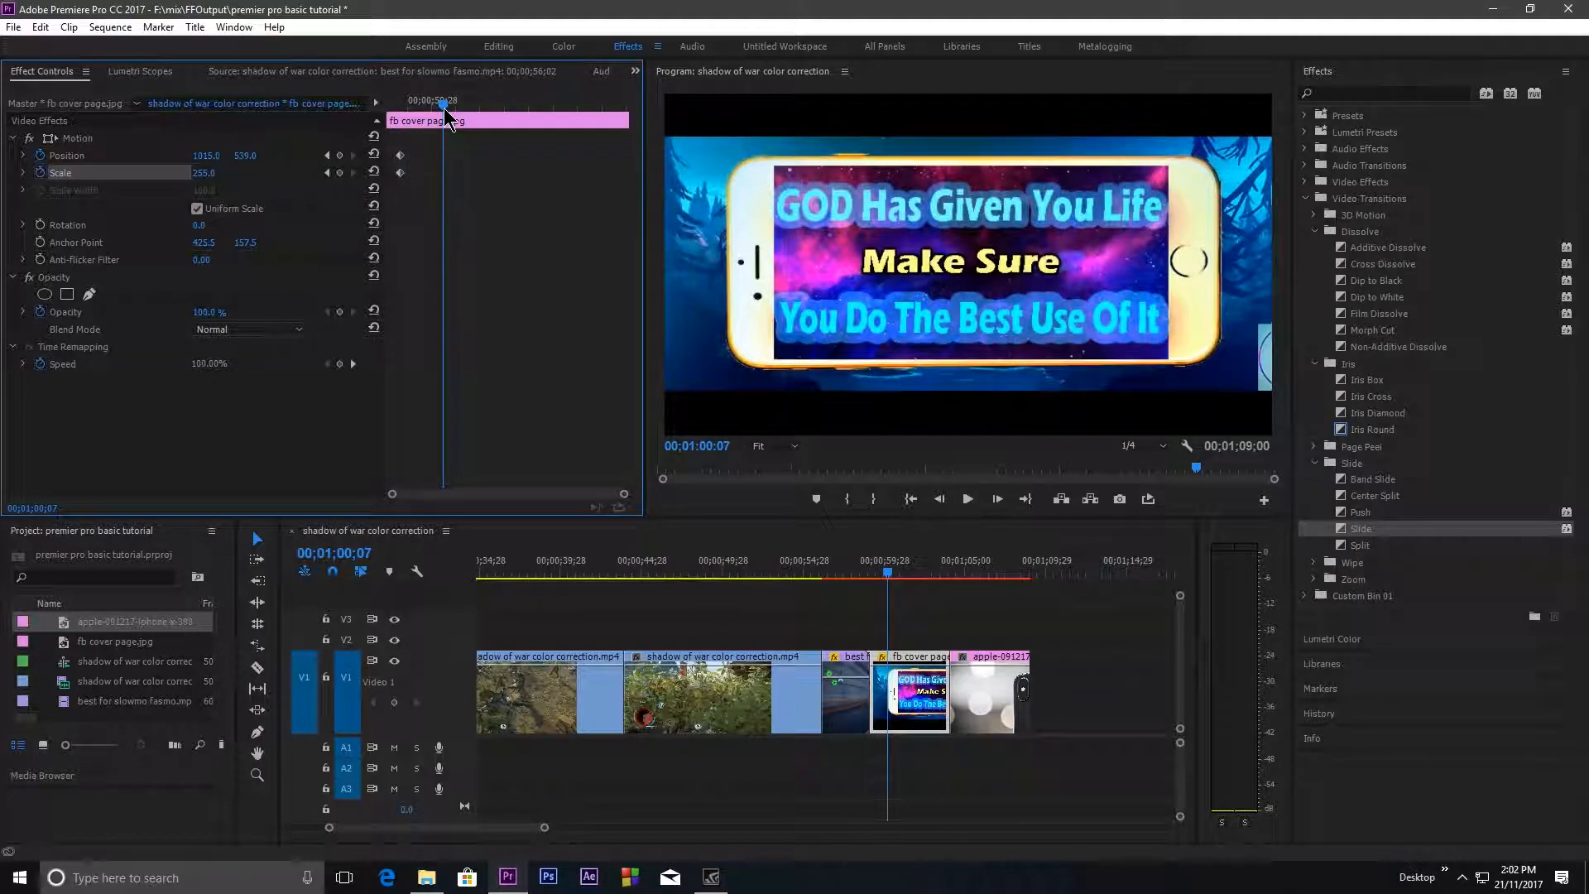
pyautogui.click(340, 173)
pyautogui.click(339, 155)
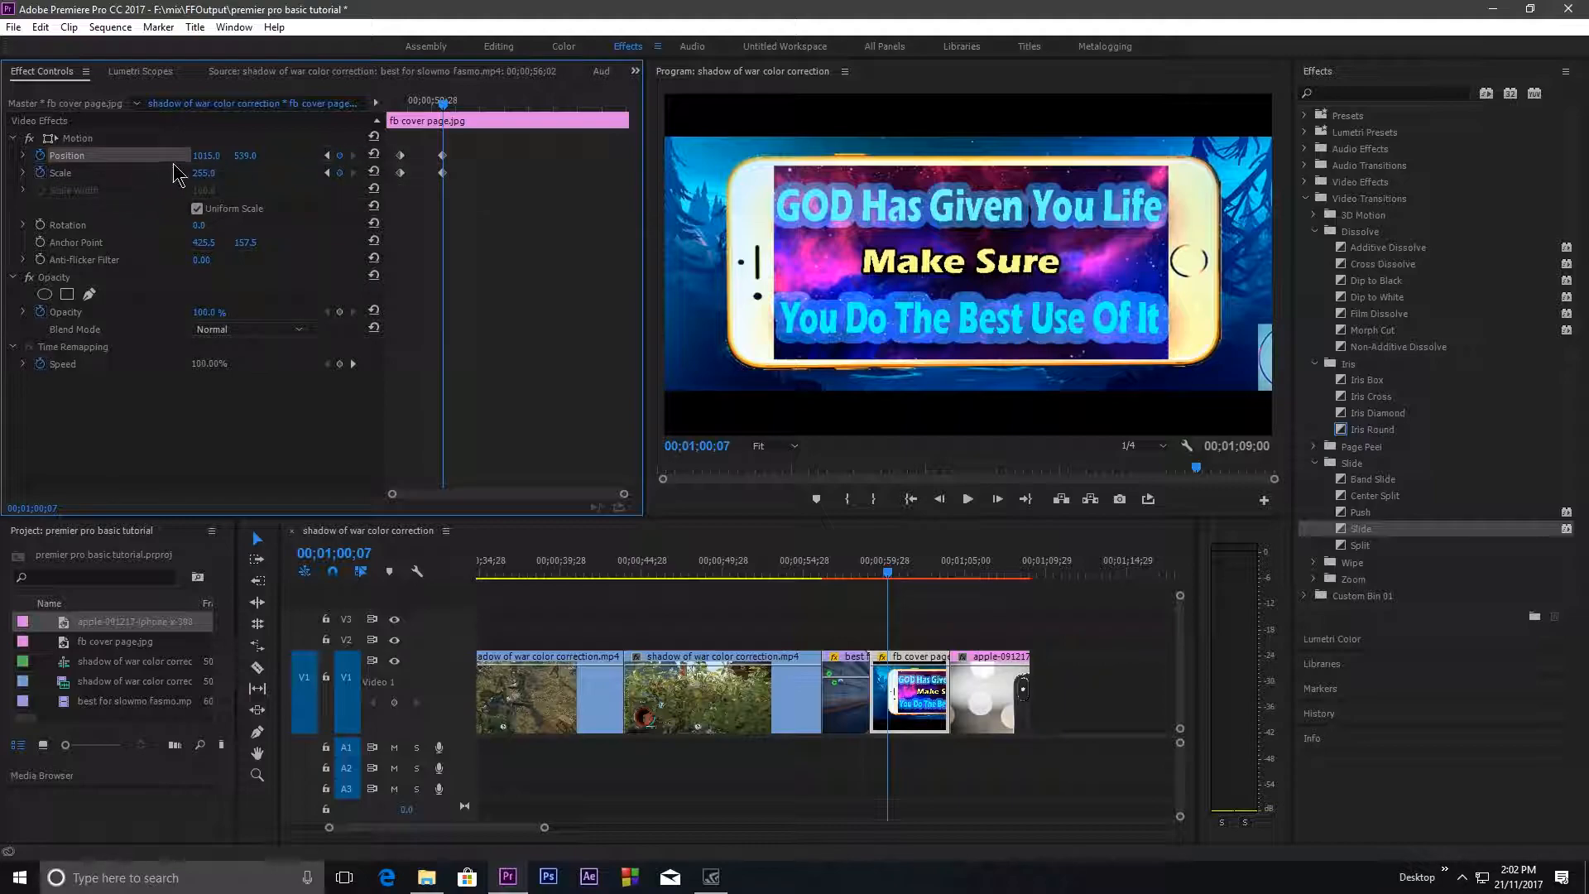
pyautogui.moveTo(203, 174); pyautogui.dragTo(172, 156)
# Step: Add Position and Scale keyframes at 00;01;01;11 and enlarge the Scale to 262
pyautogui.moveTo(445, 102); pyautogui.dragTo(498, 102)
pyautogui.click(339, 173)
pyautogui.click(339, 156)
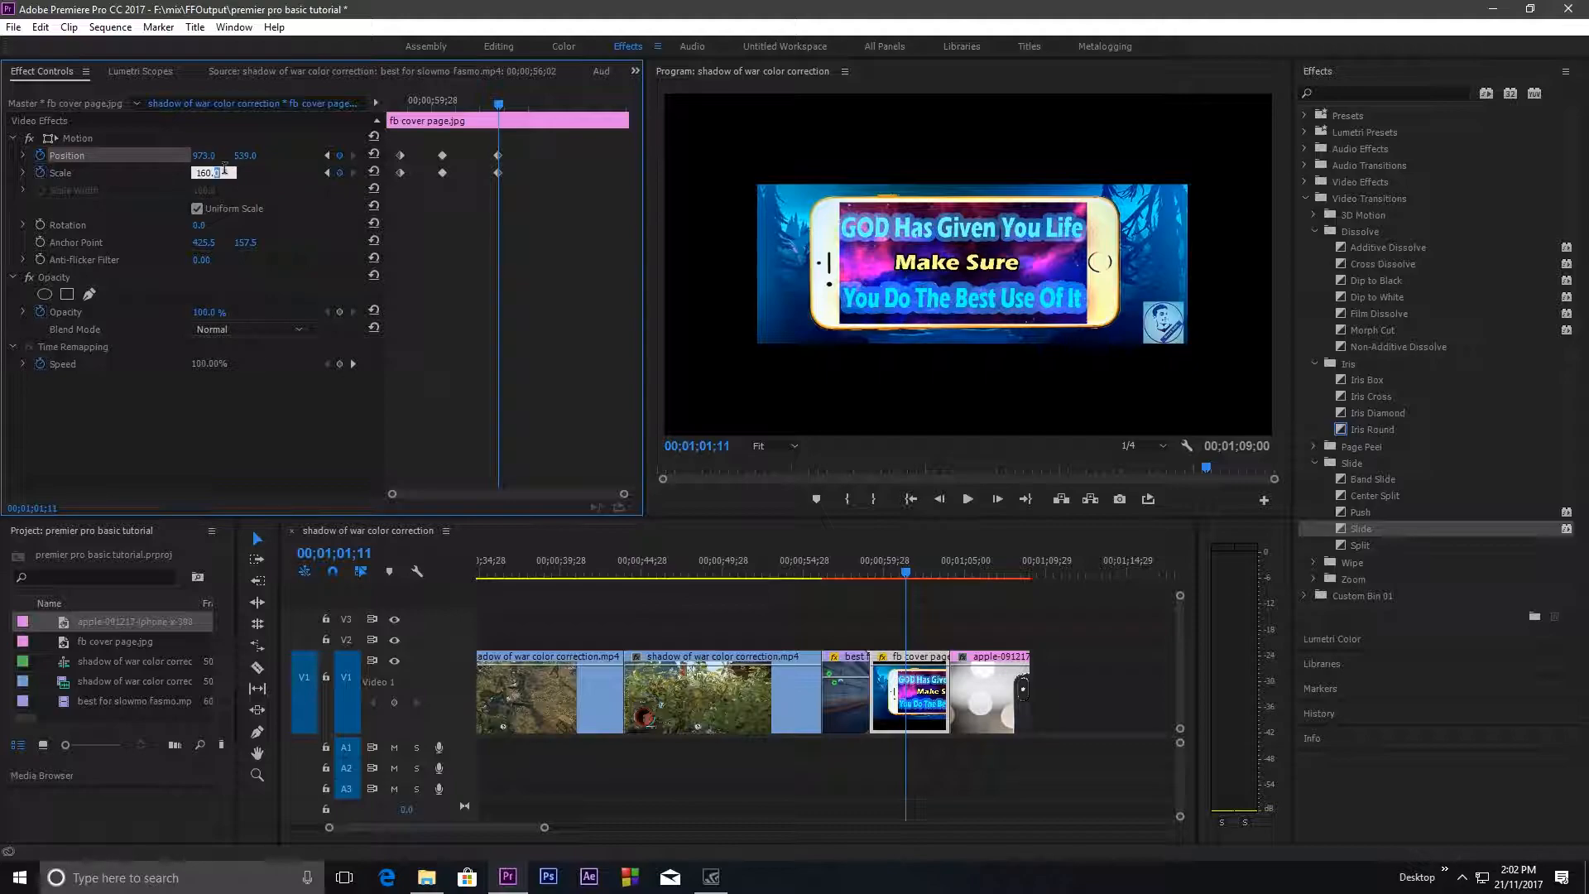
pyautogui.moveTo(201, 172); pyautogui.dragTo(285, 173)
pyautogui.click(203, 173)
# Step: Scrub and play the fb cover page.jpg clip from its start to review the zoom animation
pyautogui.moveTo(501, 116); pyautogui.dragTo(445, 102)
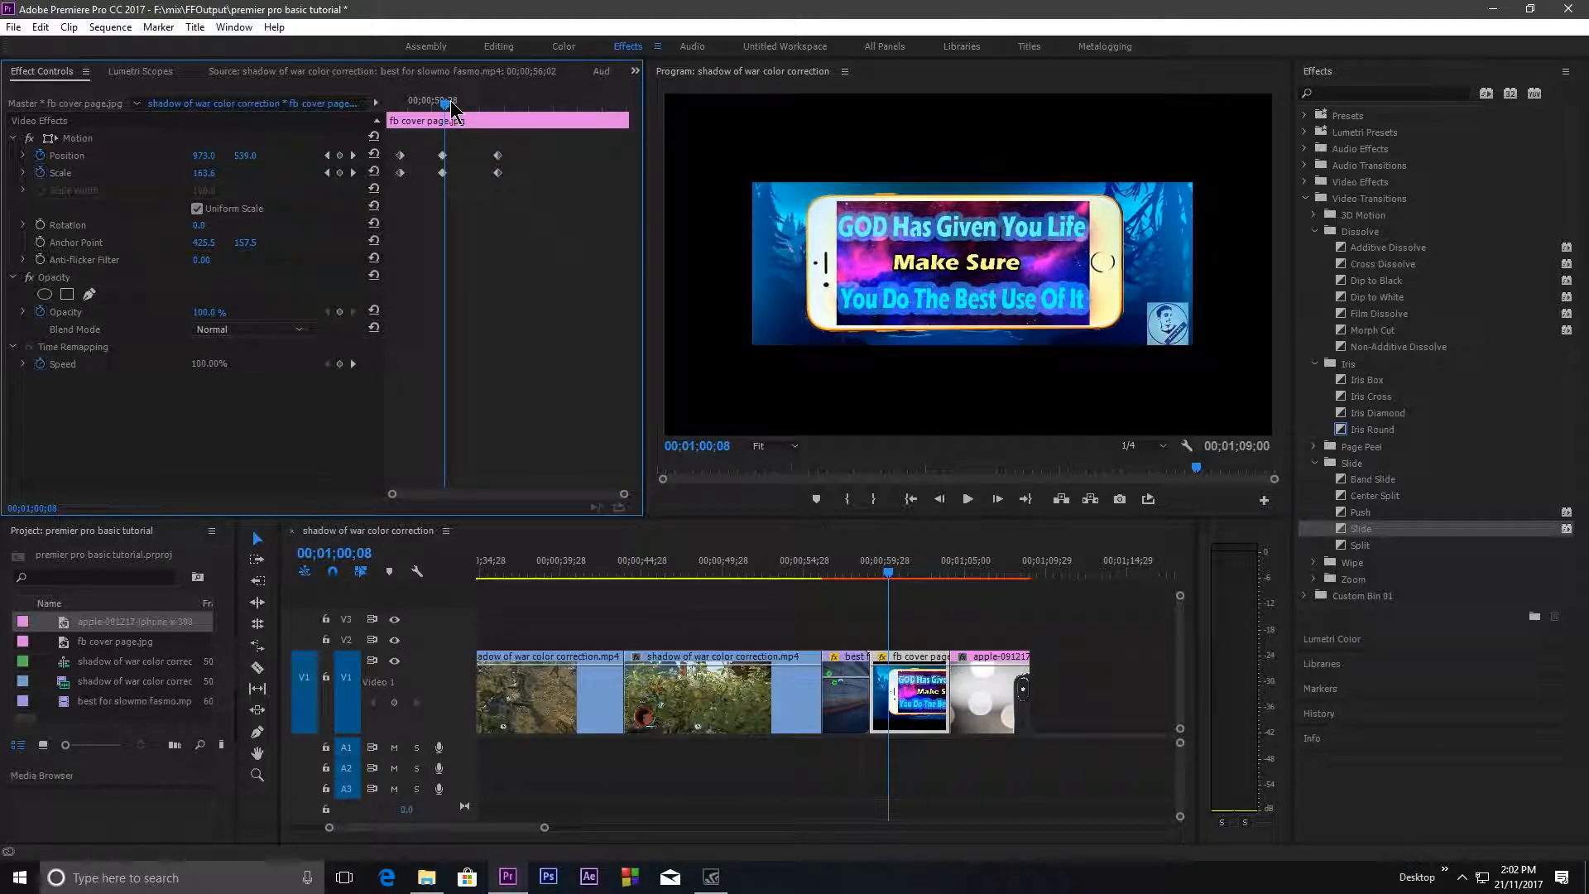
pyautogui.moveTo(451, 108); pyautogui.dragTo(381, 122)
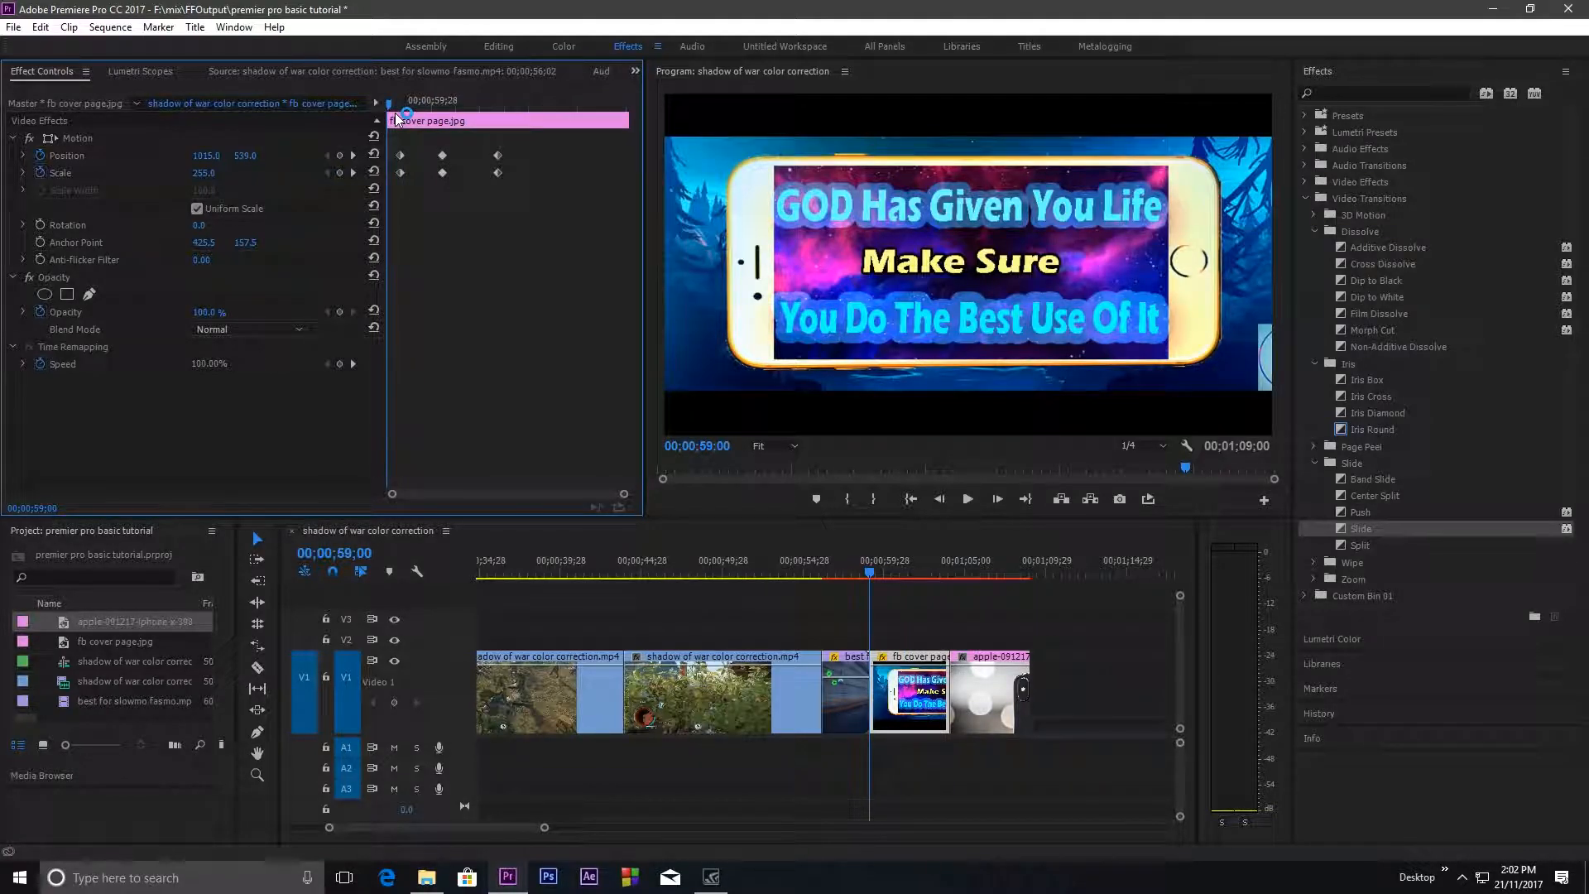
pyautogui.press('space')
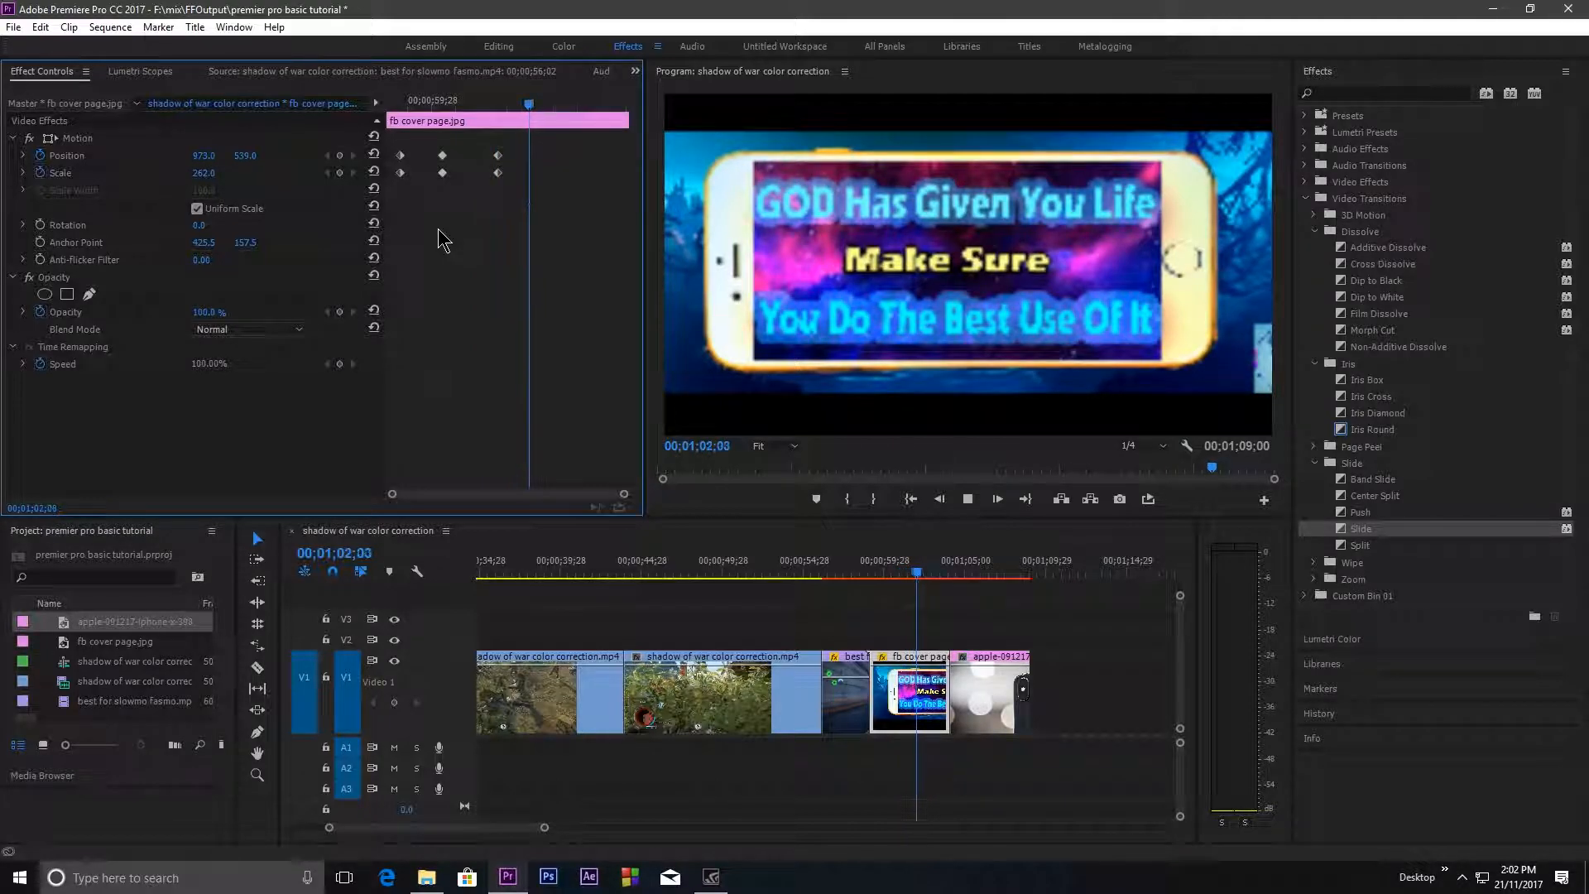
pyautogui.press('space')
pyautogui.moveTo(537, 104); pyautogui.dragTo(271, 125)
pyautogui.press('space')
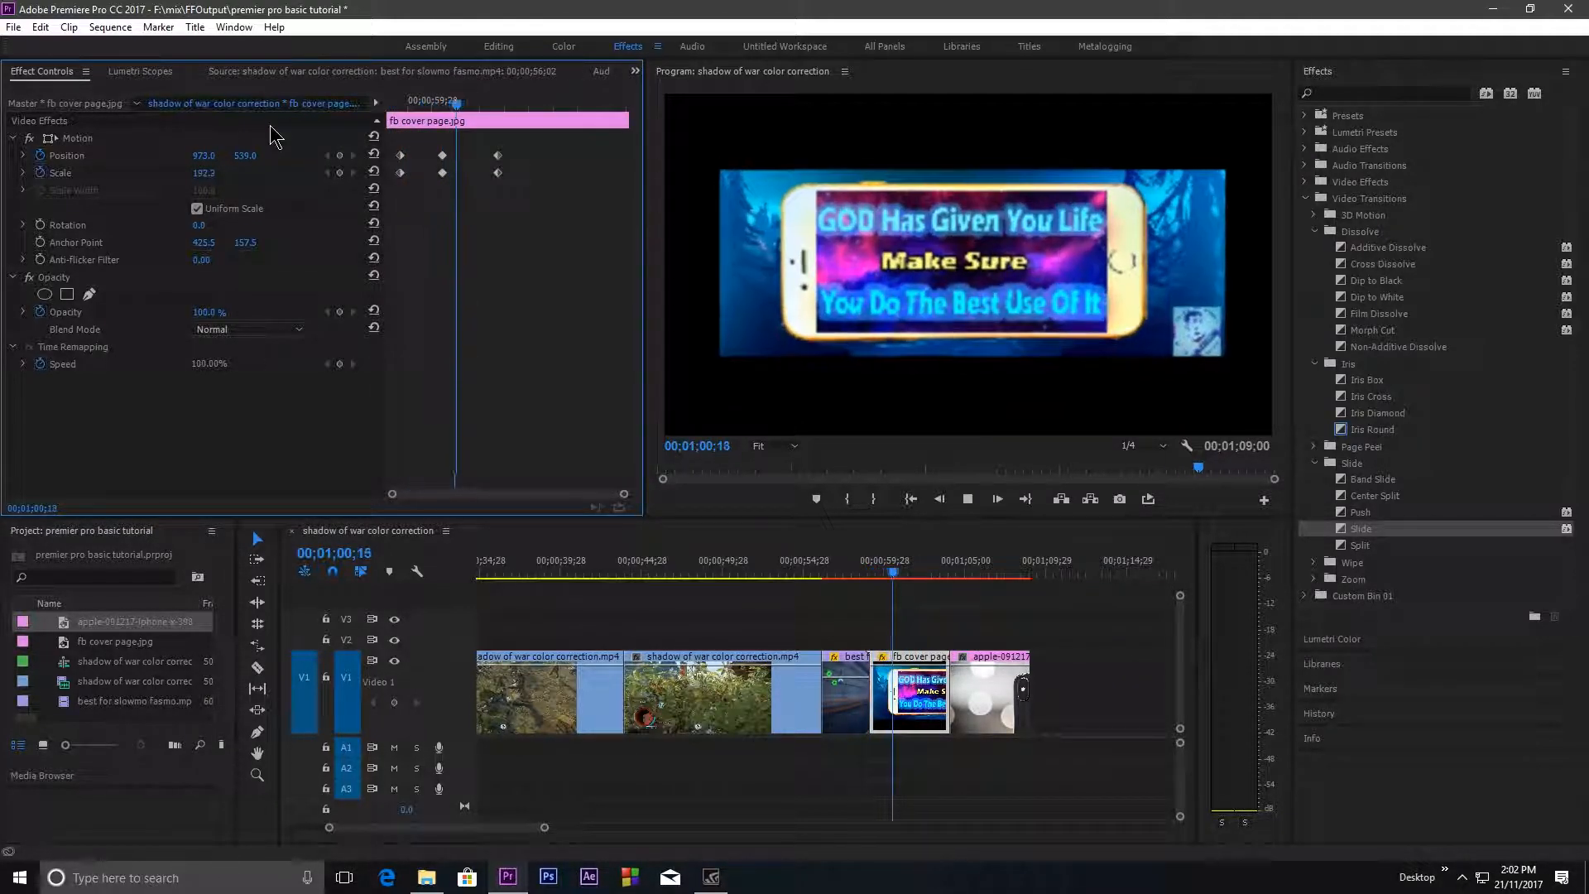
pyautogui.press('space')
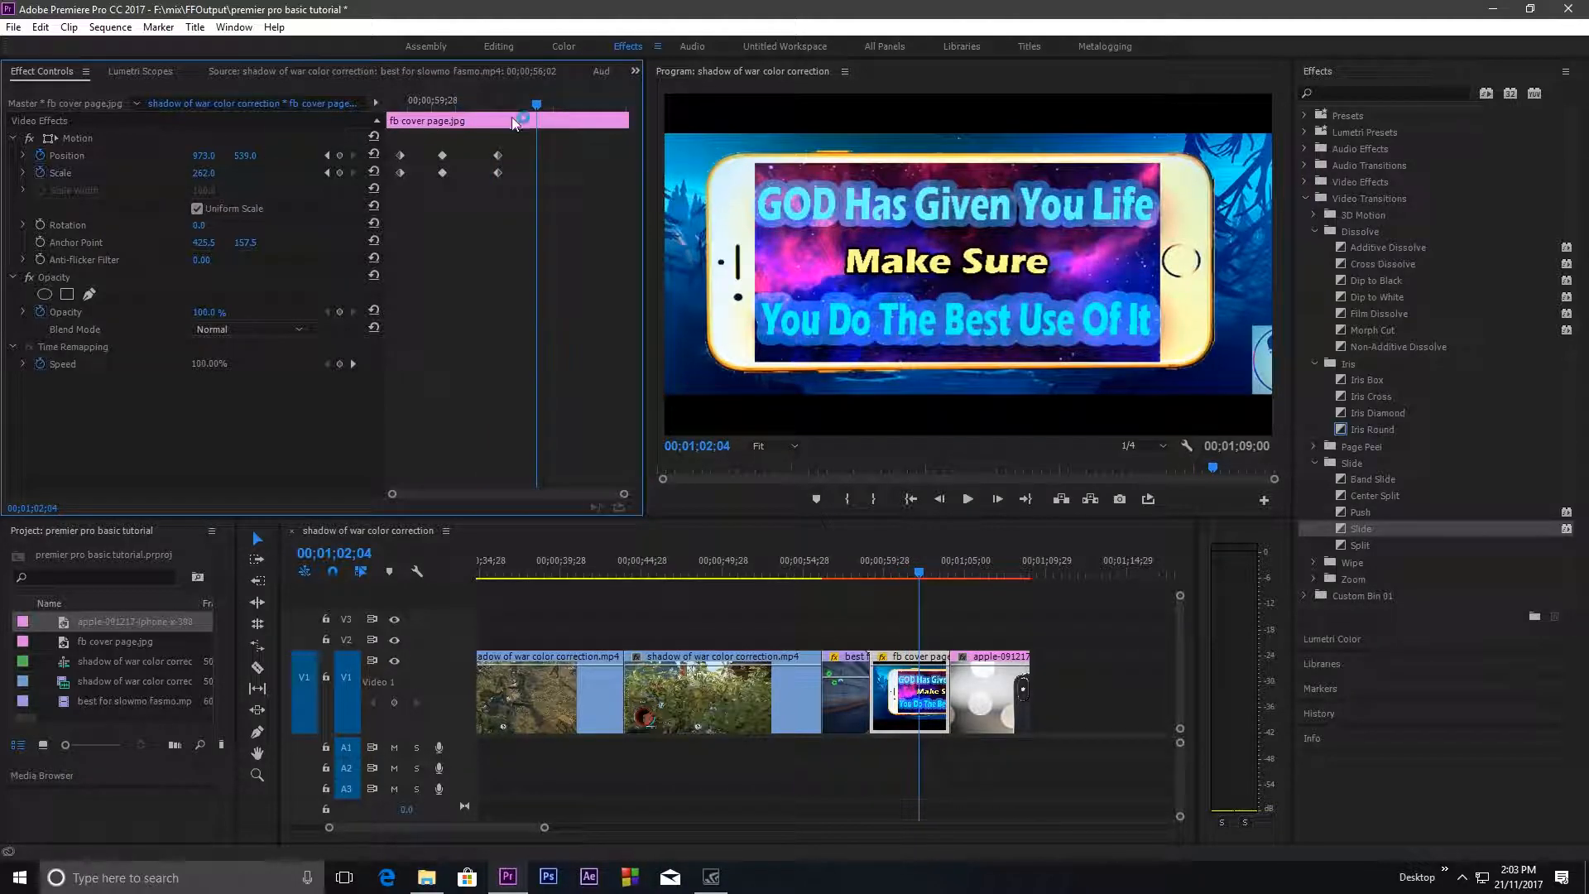
# Step: Add Position and Scale keyframes to the fb cover page.jpg clip at 00;01;02;04, keeping the current values
pyautogui.moveTo(533, 109)
pyautogui.mouseDown()
pyautogui.moveTo(388, 125)
pyautogui.moveTo(535, 103)
pyautogui.mouseUp()
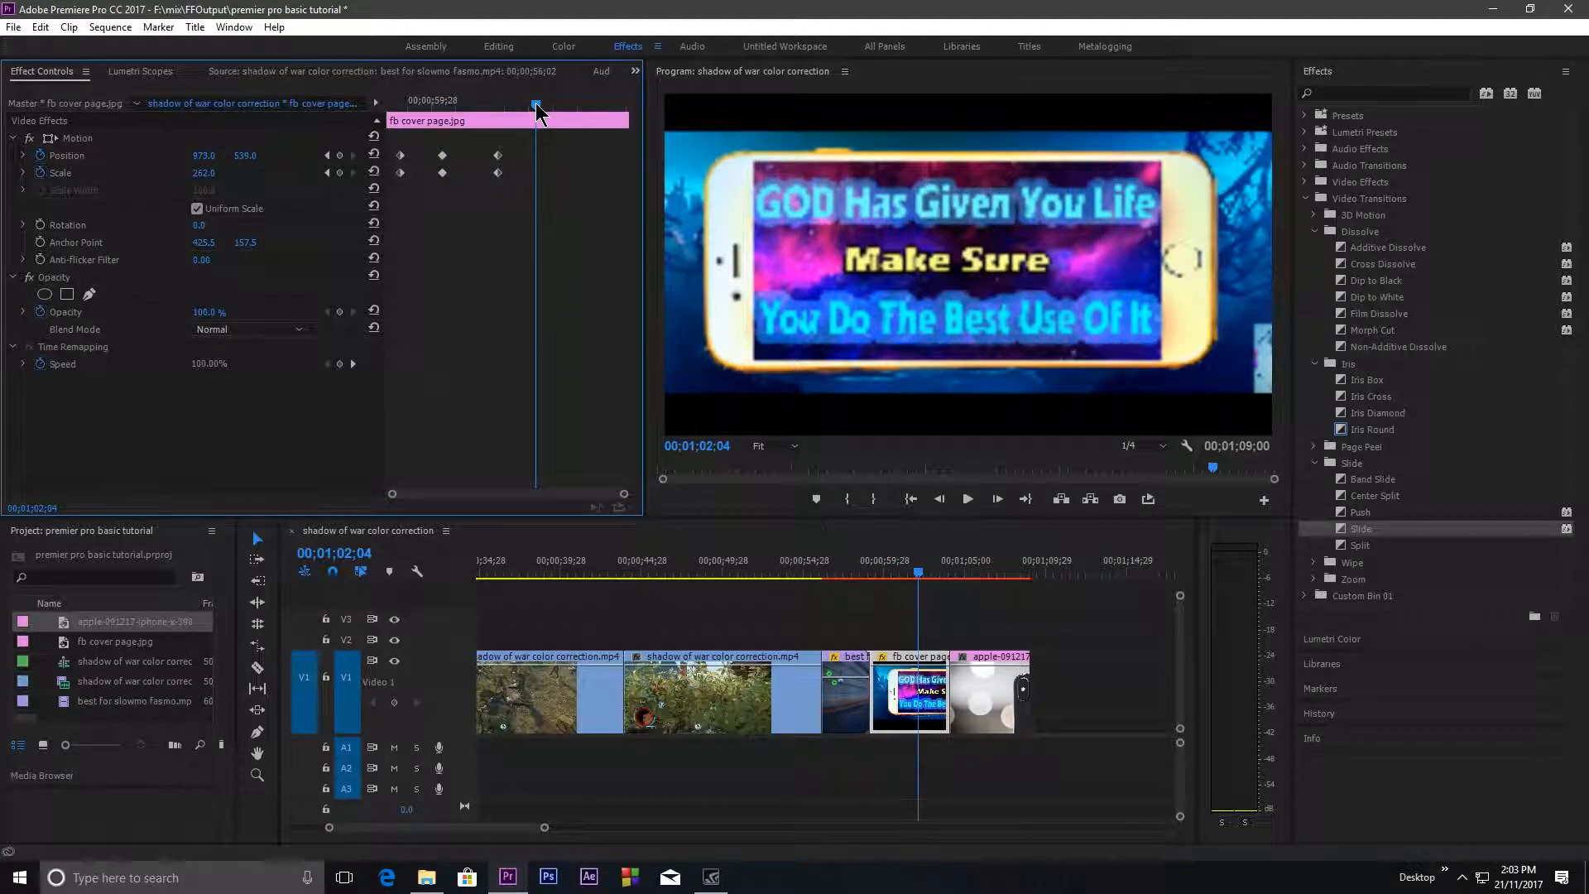
pyautogui.click(339, 155)
pyautogui.click(339, 173)
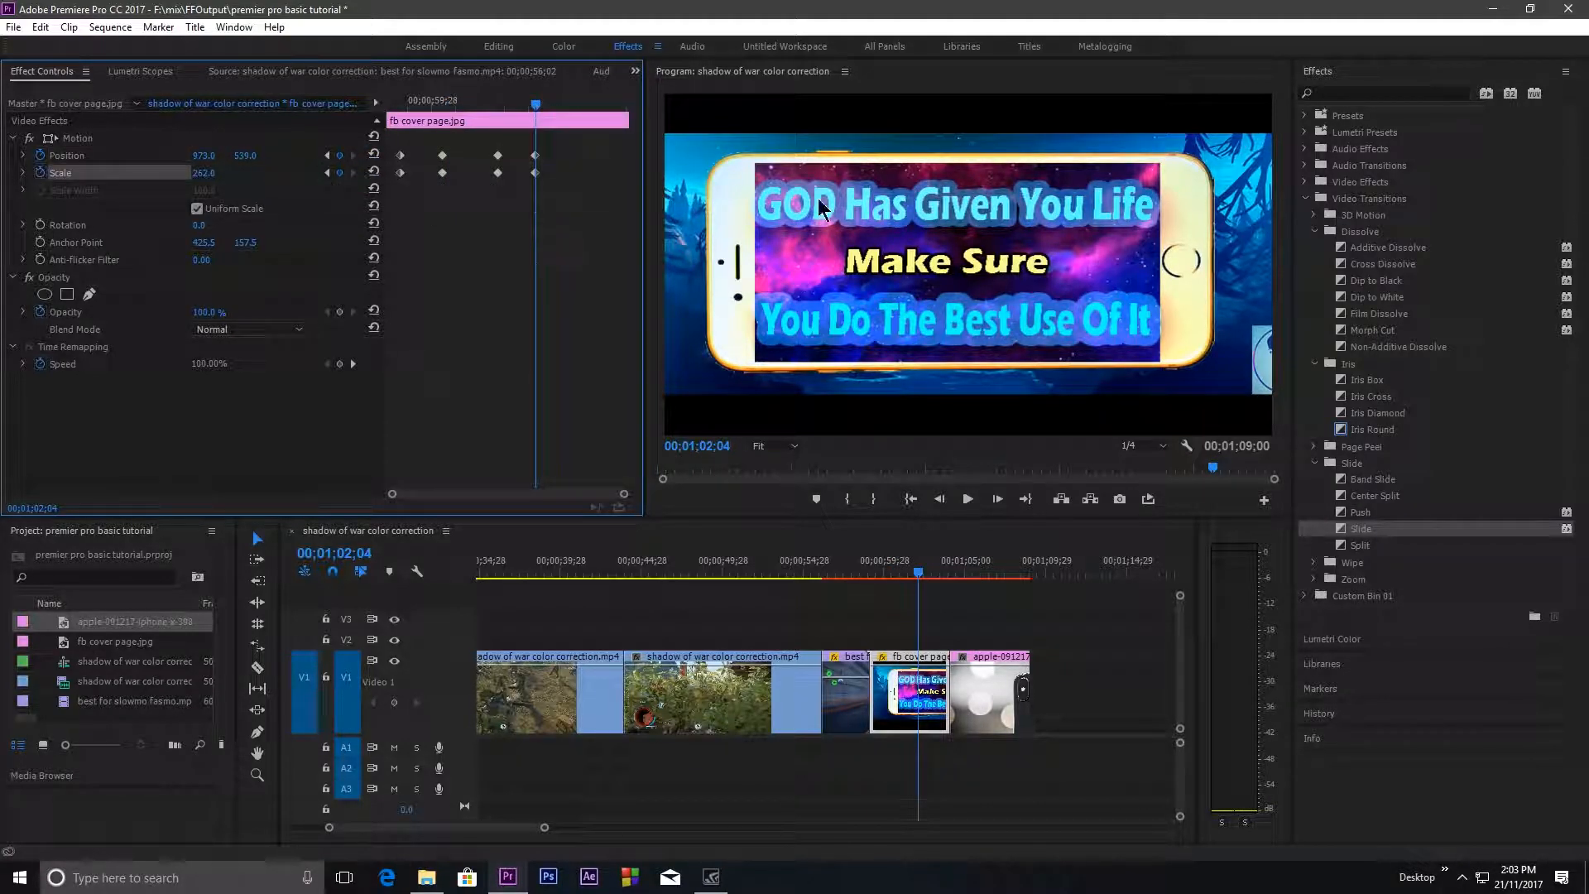
# Step: Add Position and Scale keyframes at 00;01;02;20 and move the image out of frame with horizontal Position -1241
pyautogui.click(562, 102)
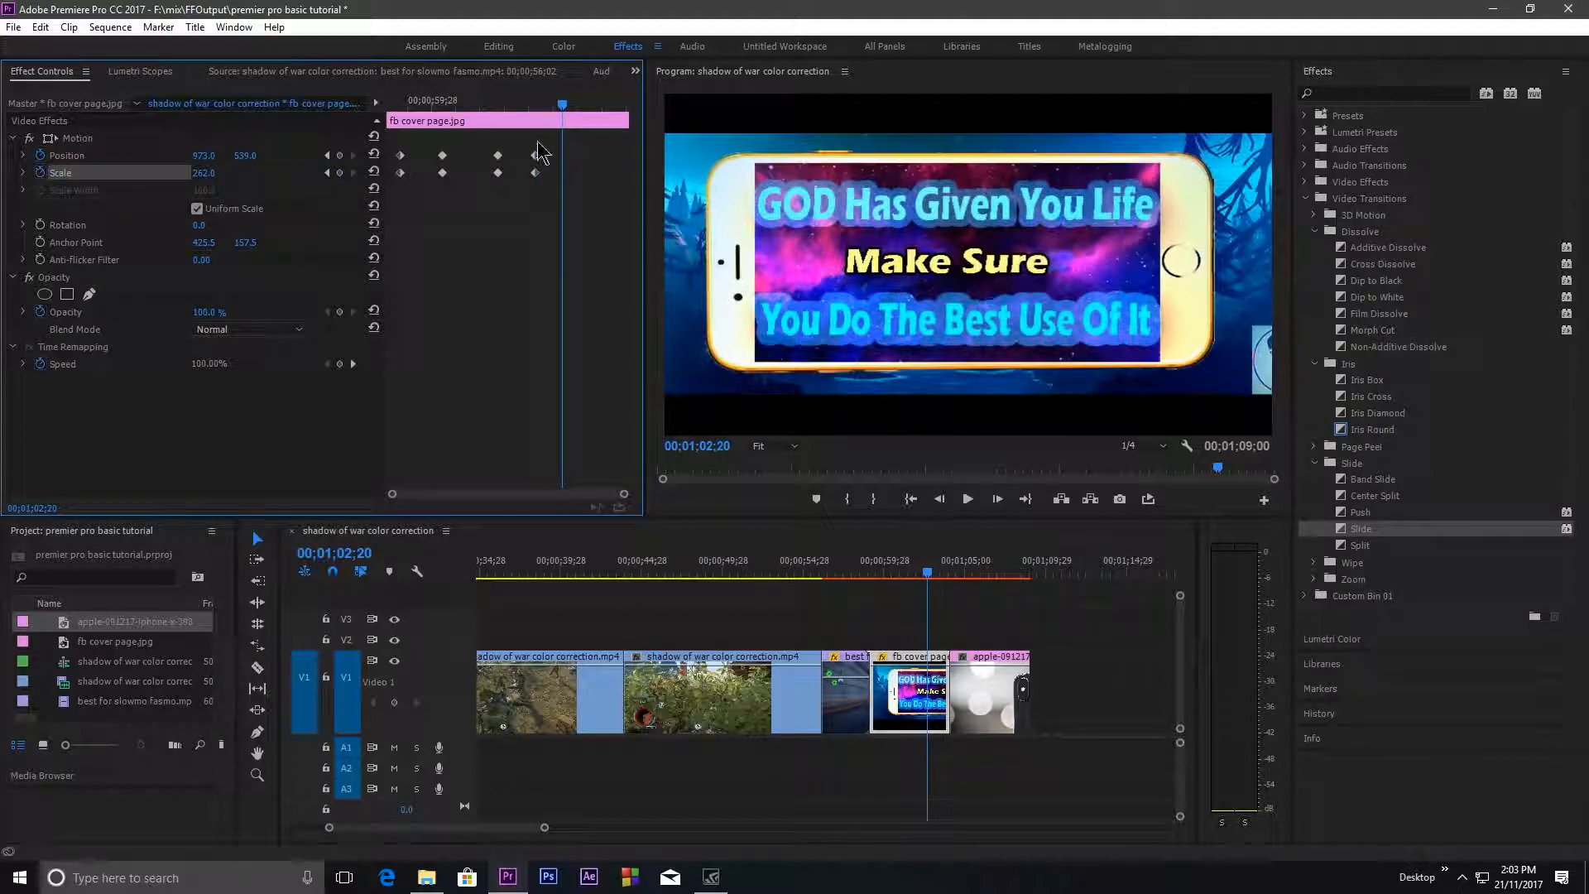
pyautogui.click(339, 156)
pyautogui.click(340, 173)
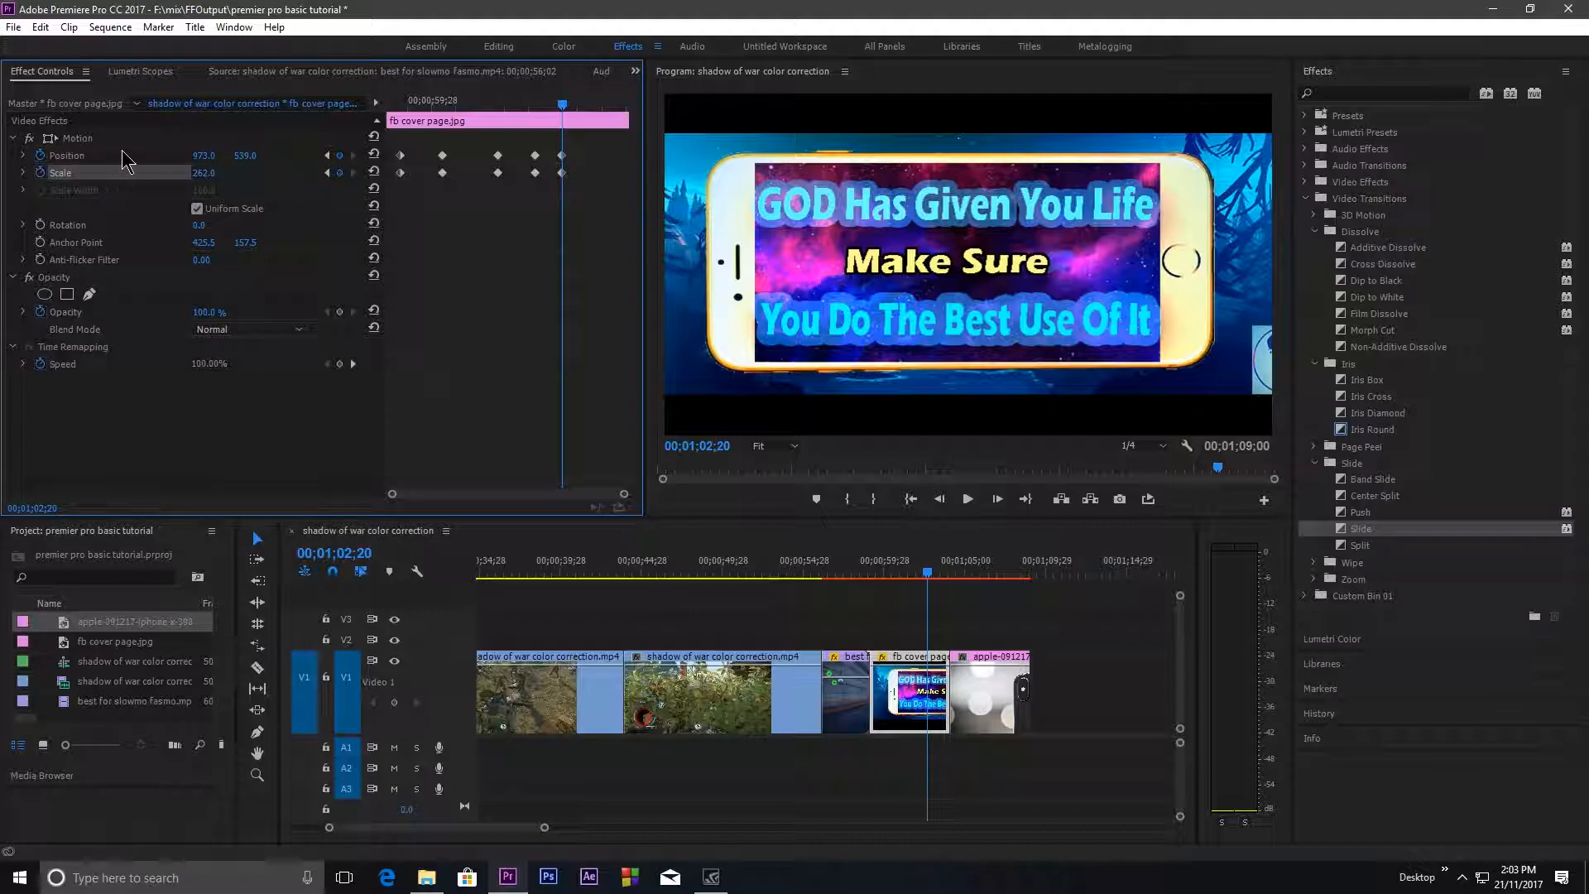
pyautogui.click(200, 157)
pyautogui.click(494, 319)
pyautogui.moveTo(204, 156); pyautogui.dragTo(8, 155)
# Step: Add Position and Scale keyframes at 00;01;03;02, bring the image back to horizontal Position 870, and scrub back through the animation
pyautogui.moveTo(559, 101); pyautogui.dragTo(582, 101)
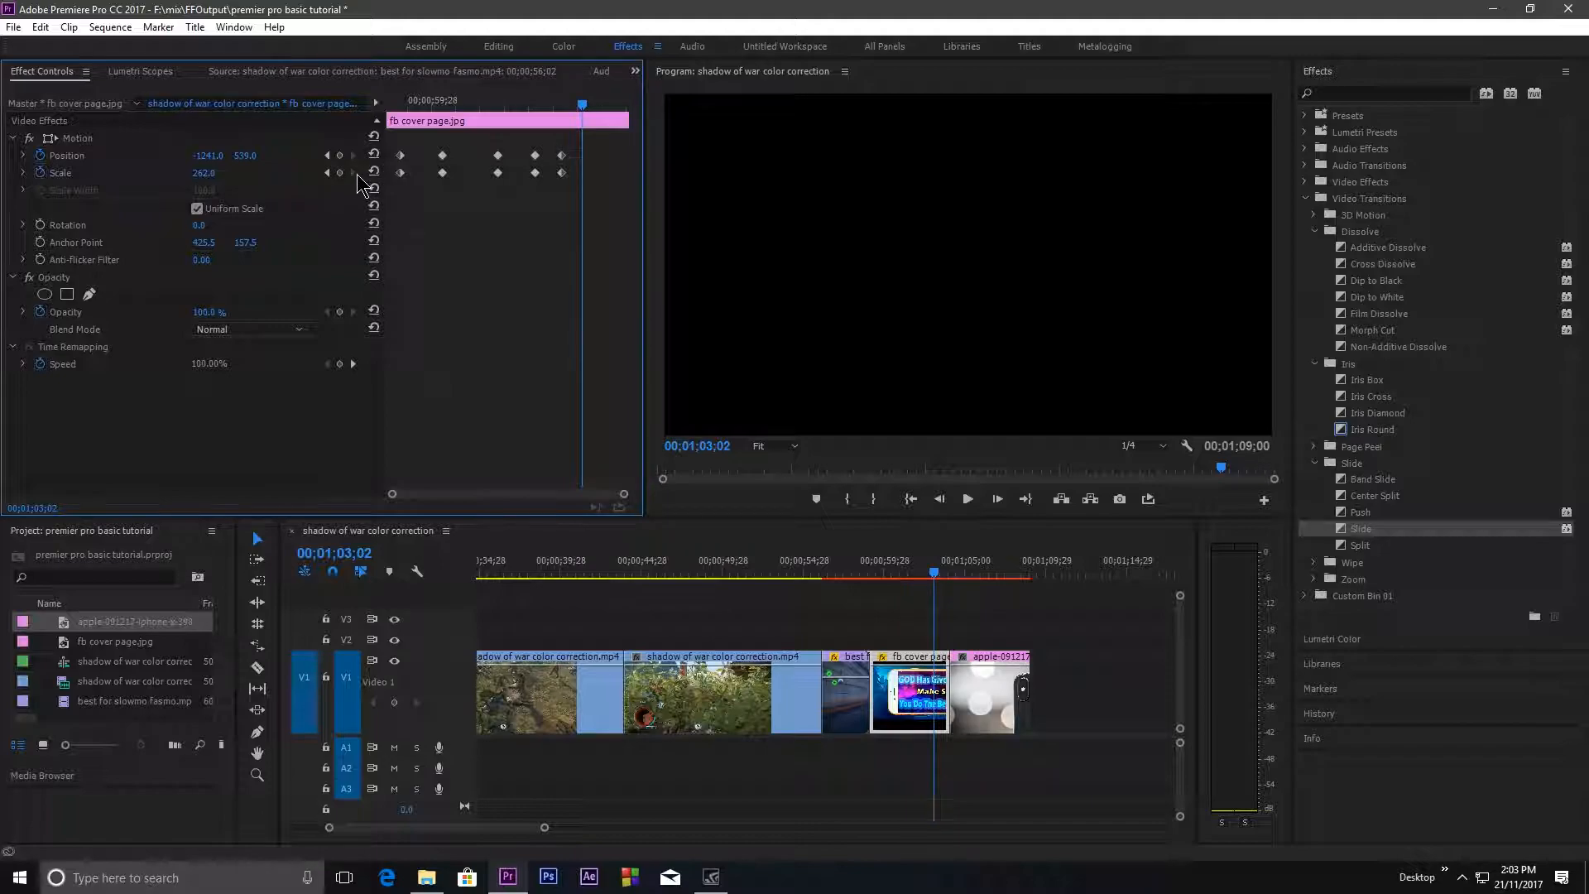
pyautogui.click(339, 172)
pyautogui.click(340, 155)
pyautogui.moveTo(207, 156); pyautogui.dragTo(387, 155)
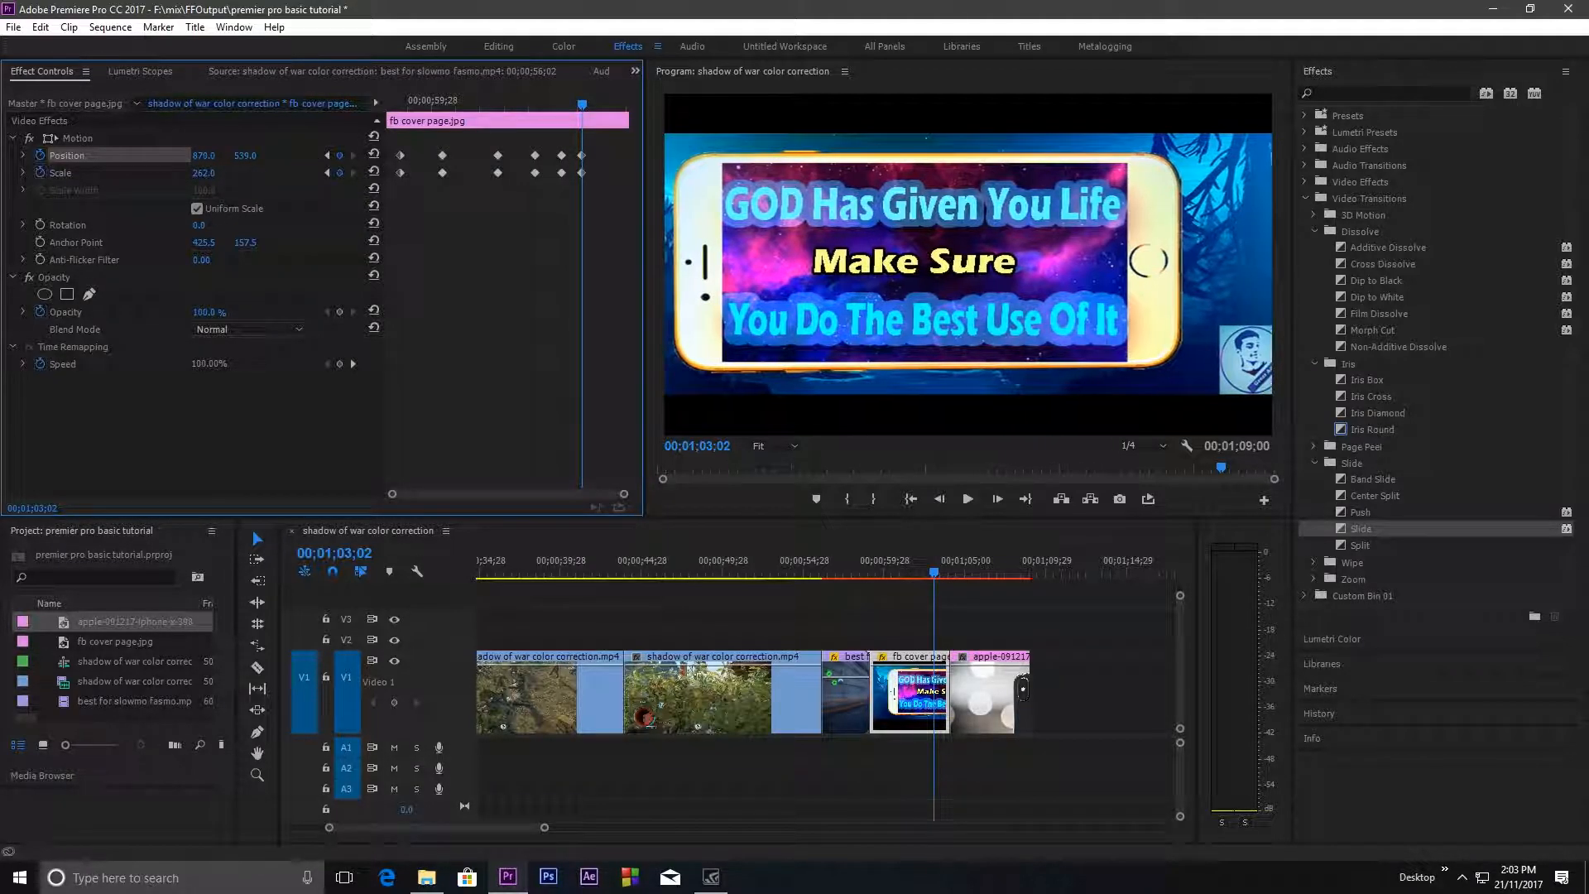
pyautogui.moveTo(582, 102); pyautogui.dragTo(504, 104)
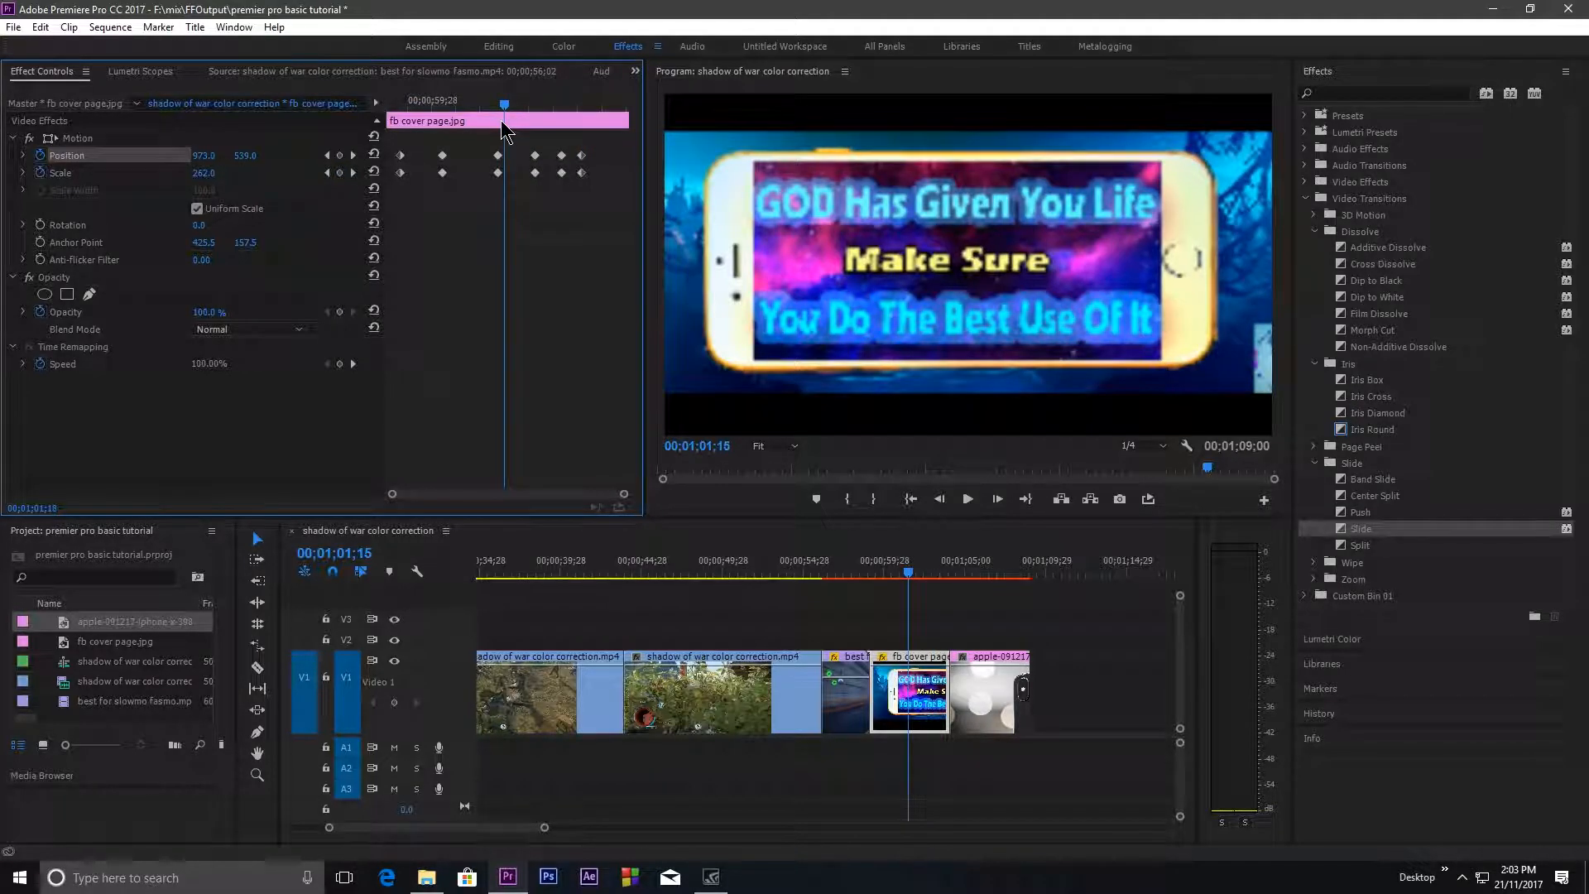
# Step: Play the fb cover page.jpg position animation several times, returning to just before the image slides out of frame
pyautogui.press('space')
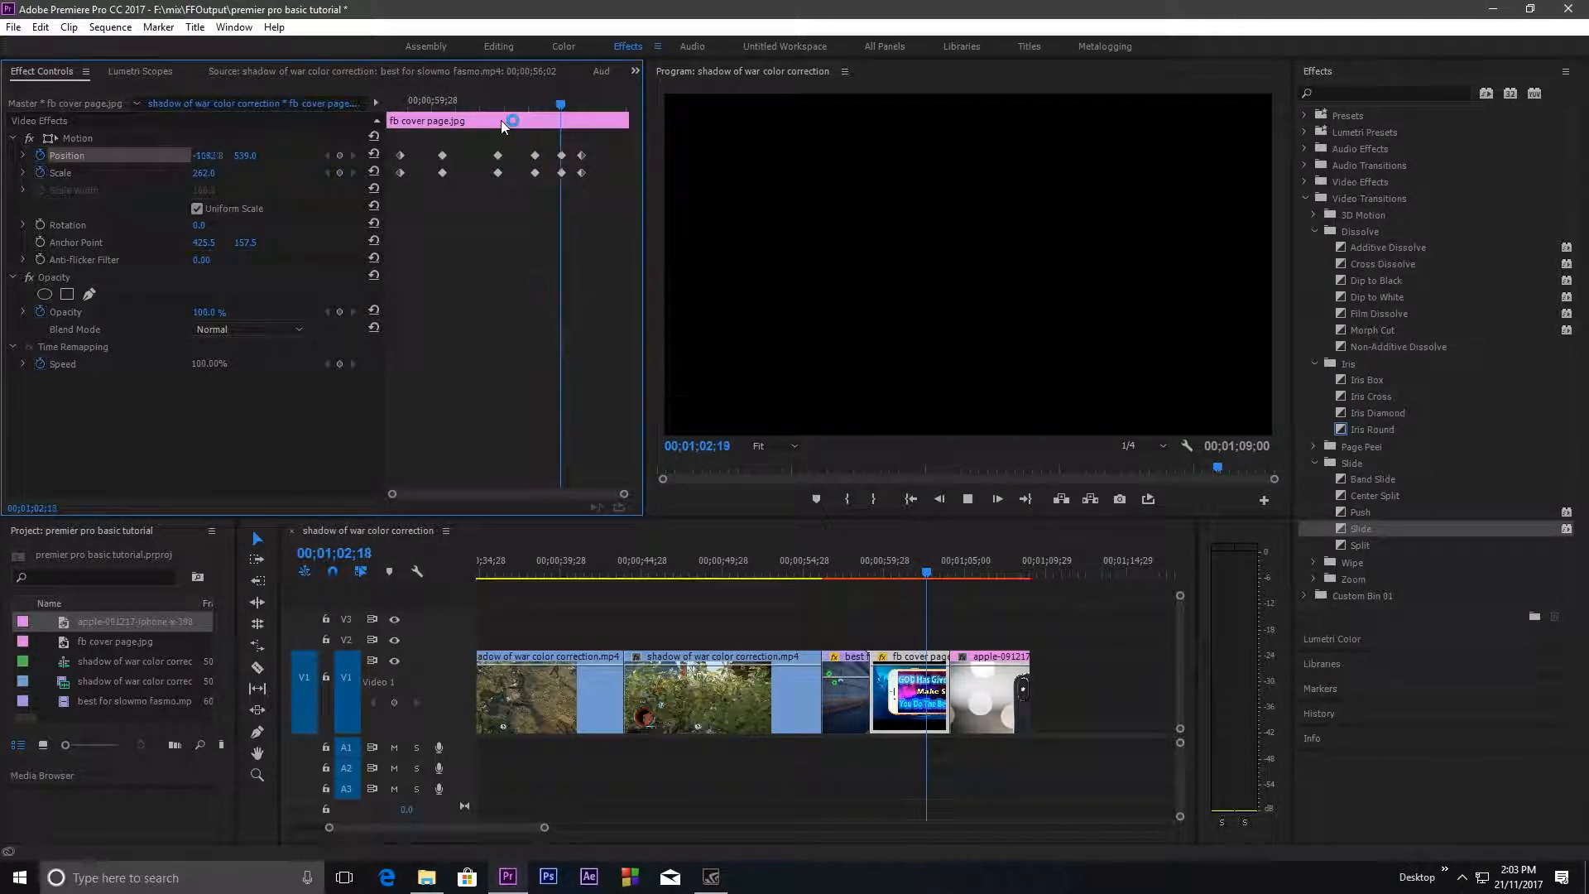
pyautogui.moveTo(604, 104); pyautogui.dragTo(514, 106)
pyautogui.press('space')
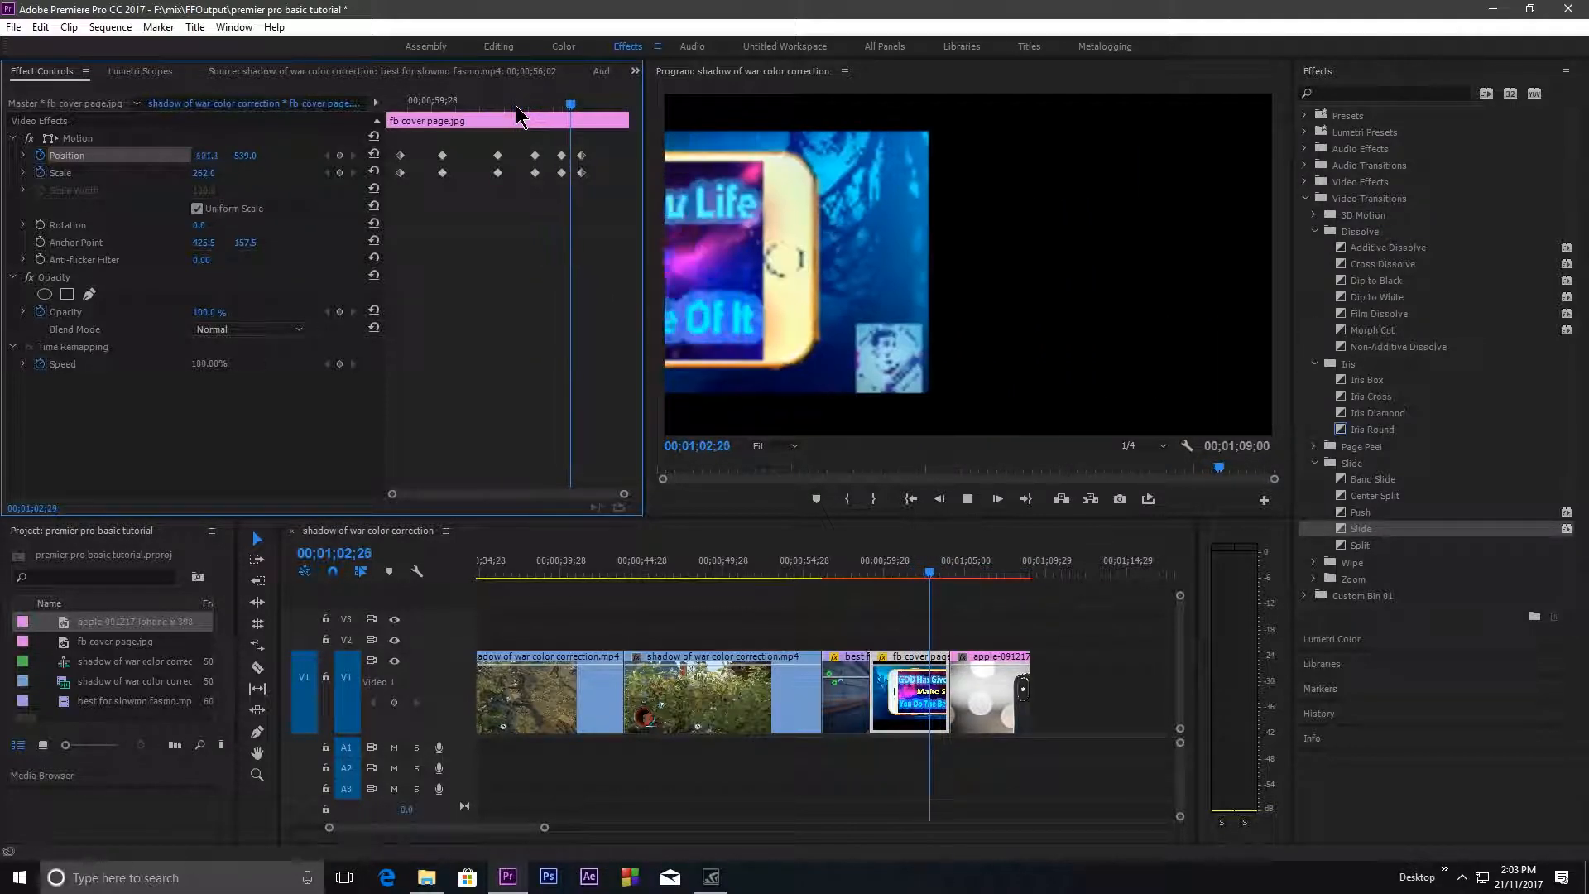
pyautogui.press('space')
pyautogui.moveTo(588, 103); pyautogui.dragTo(531, 106)
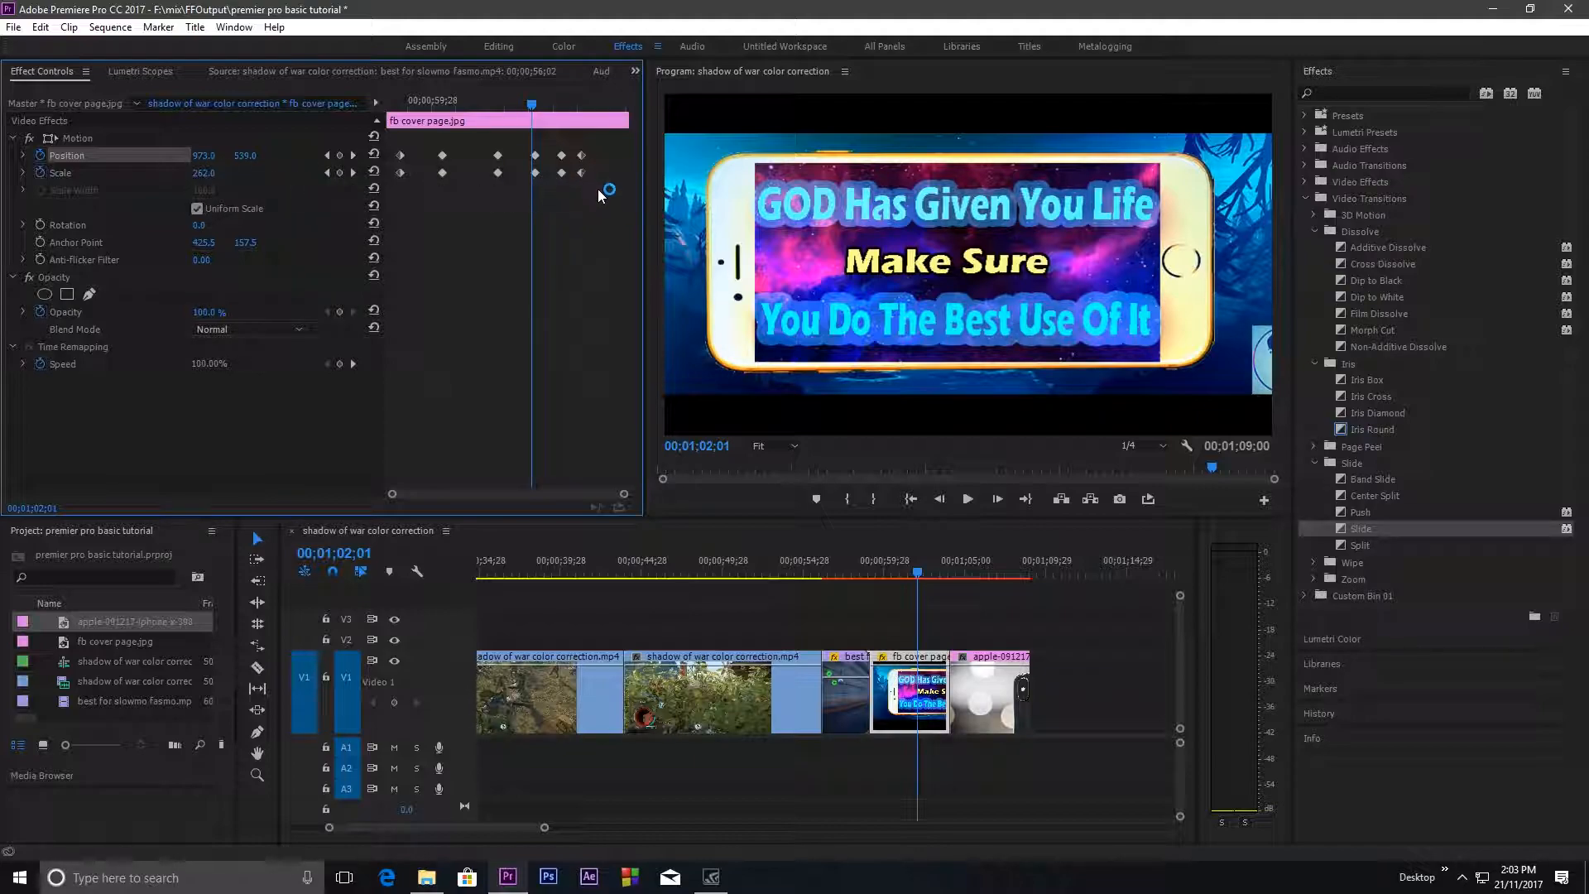
# Step: Apply Ease In temporal interpolation to all Position and Scale keyframes of the fb cover page.jpg clip and play back the slide movement
pyautogui.click(395, 142)
pyautogui.moveTo(445, 169); pyautogui.dragTo(608, 200)
pyautogui.rightClick(499, 165)
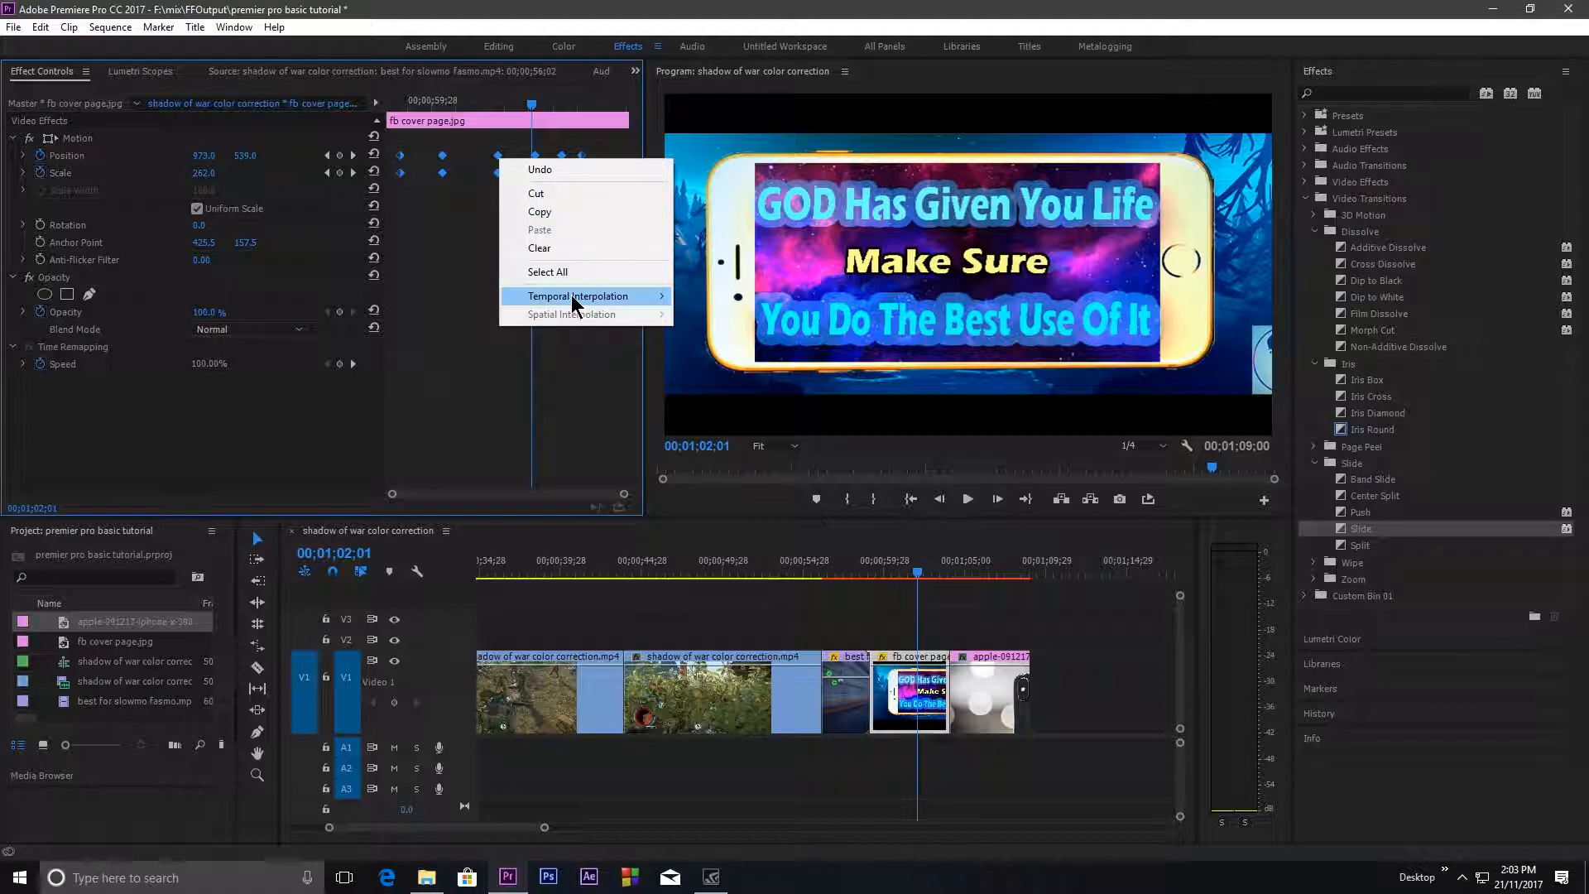
pyautogui.moveTo(566, 304)
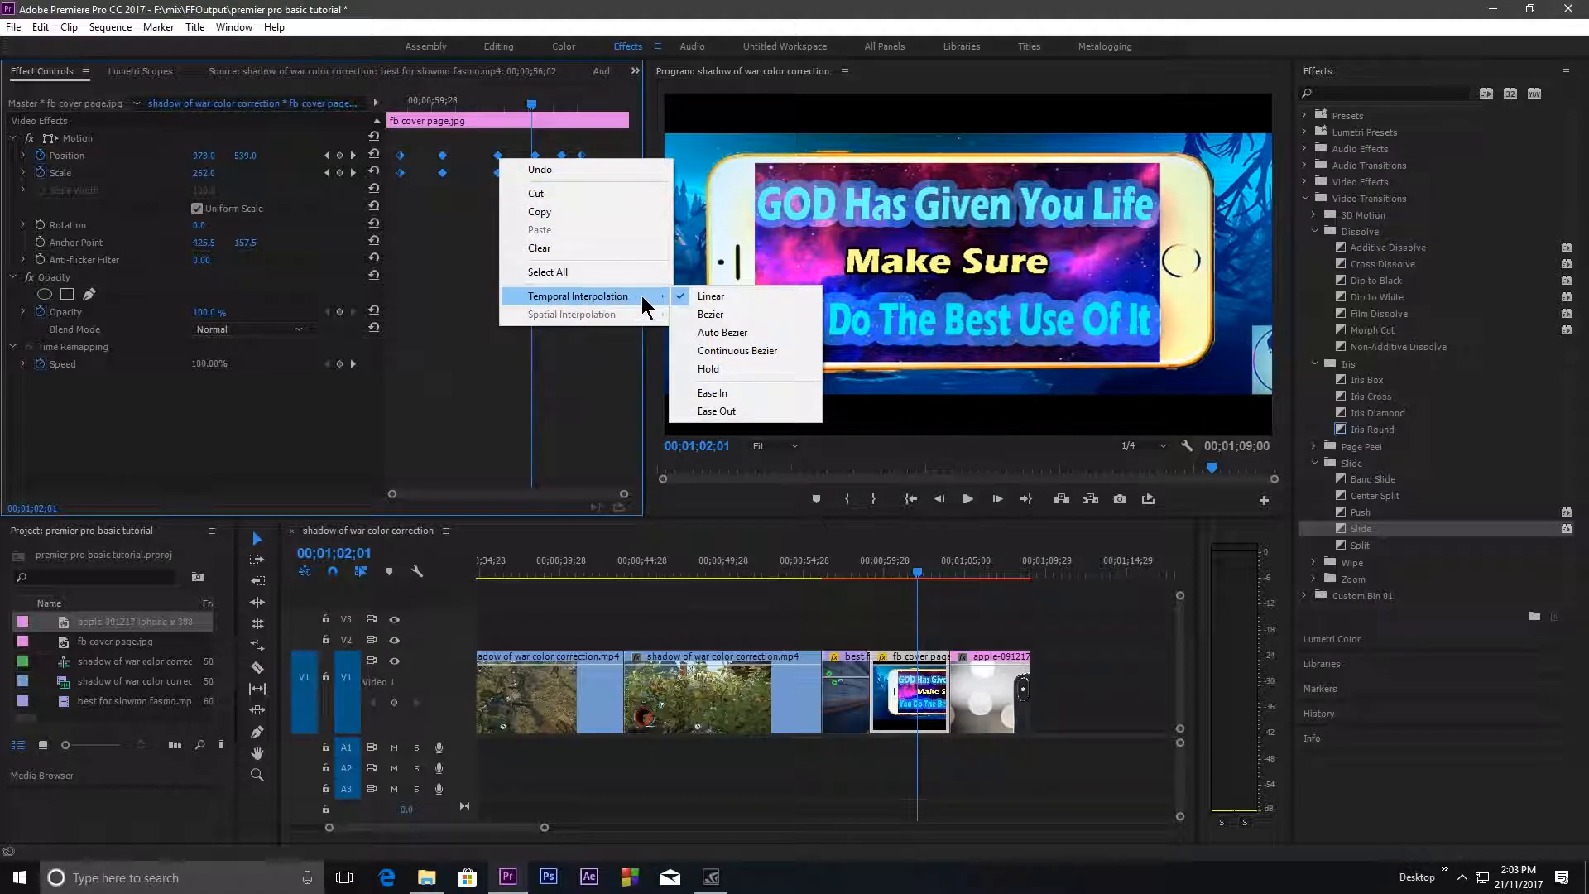
pyautogui.click(739, 395)
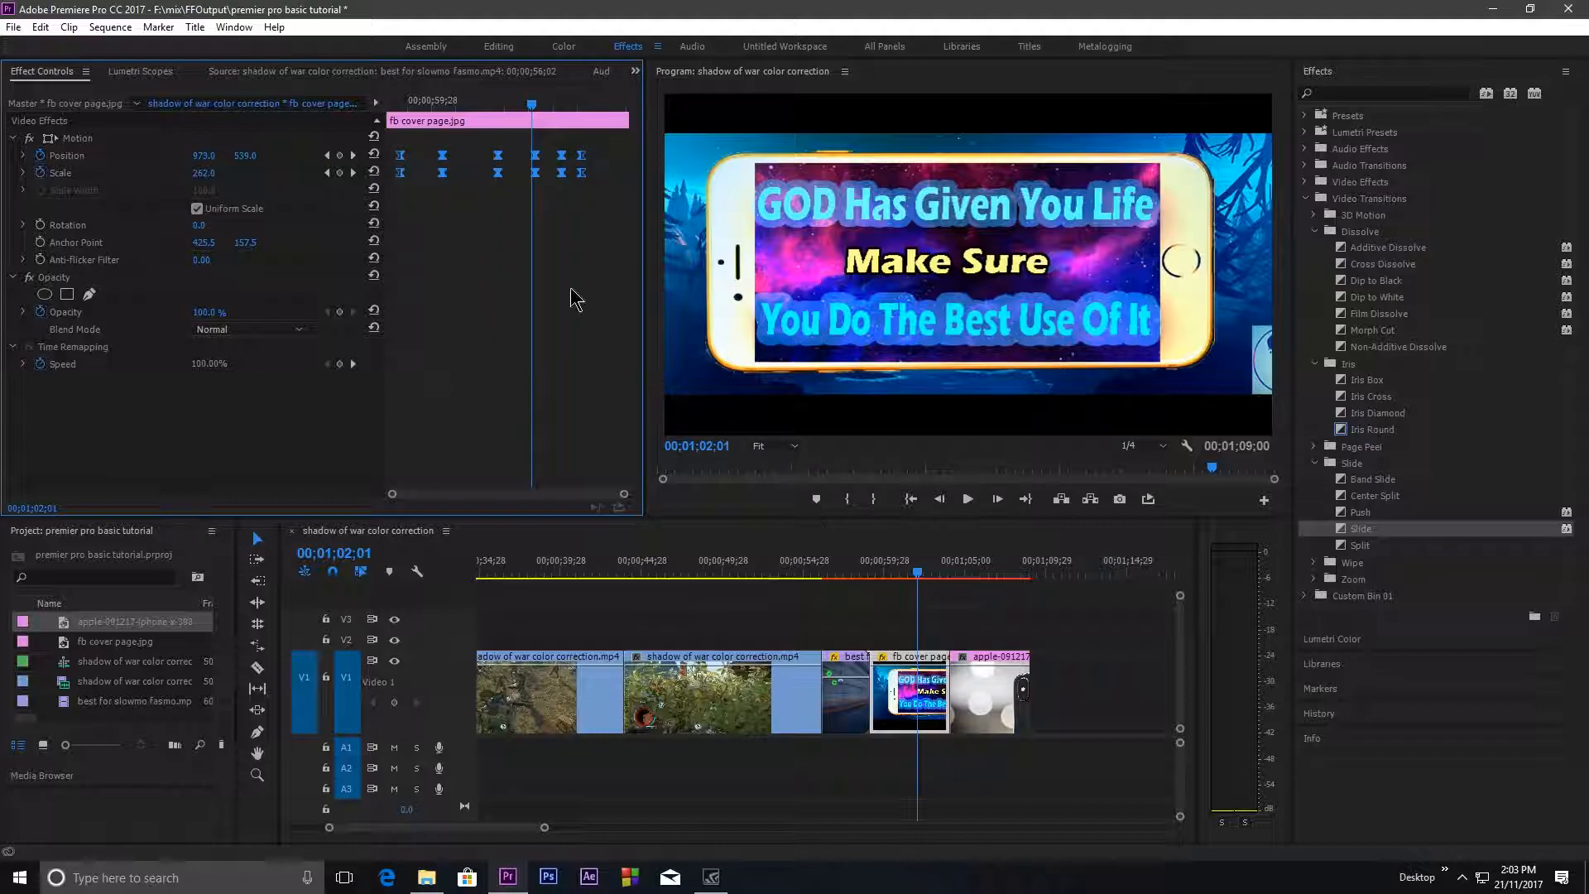
pyautogui.press('space')
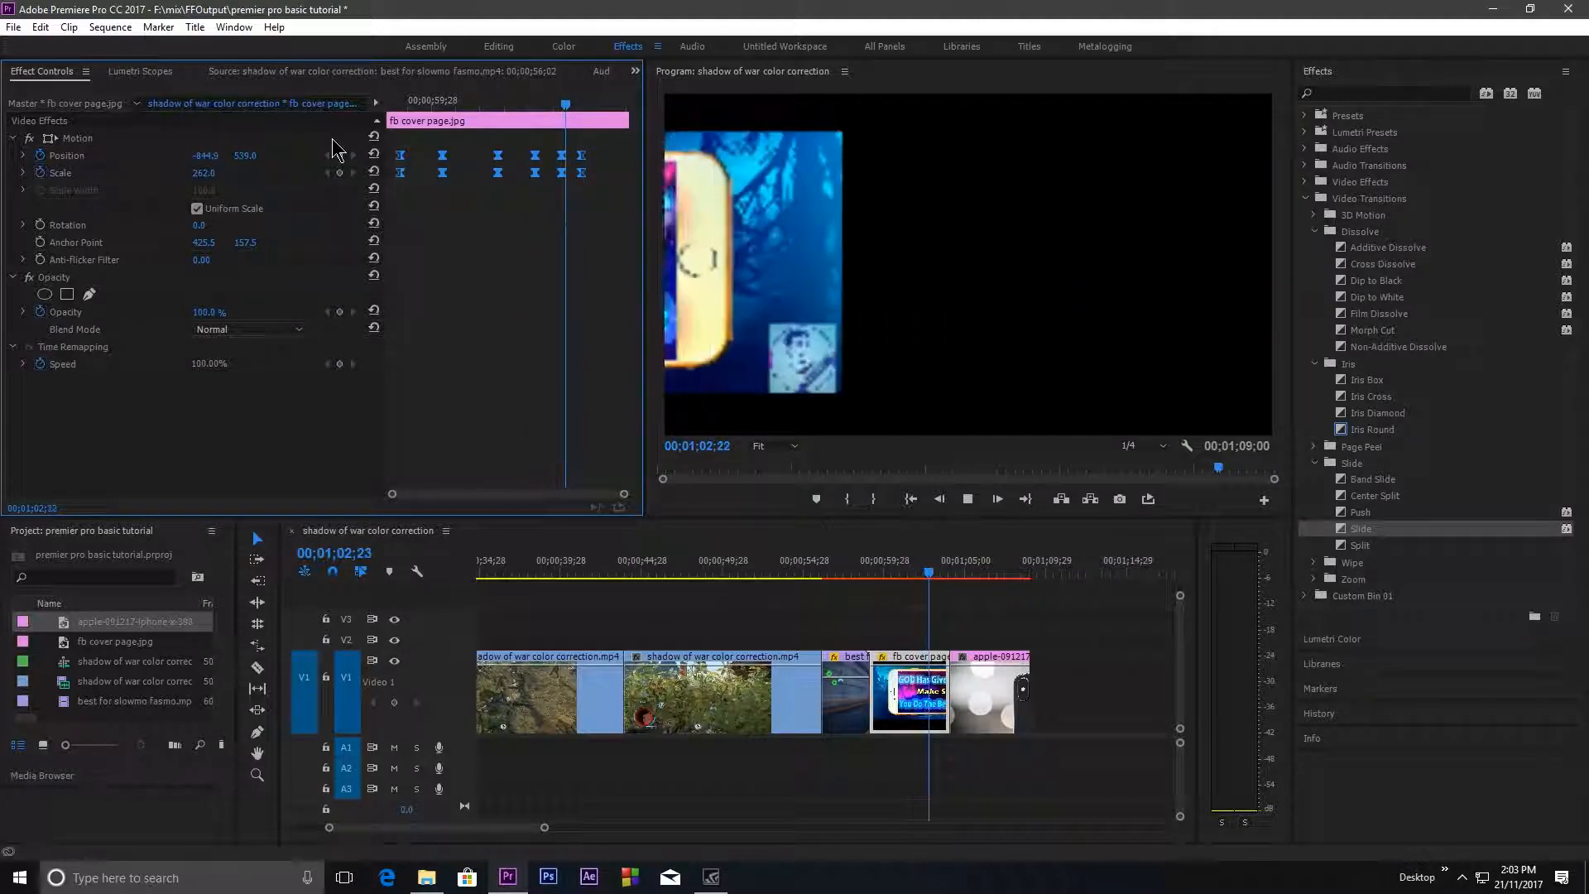
pyautogui.press('space')
pyautogui.moveTo(608, 108); pyautogui.dragTo(527, 104)
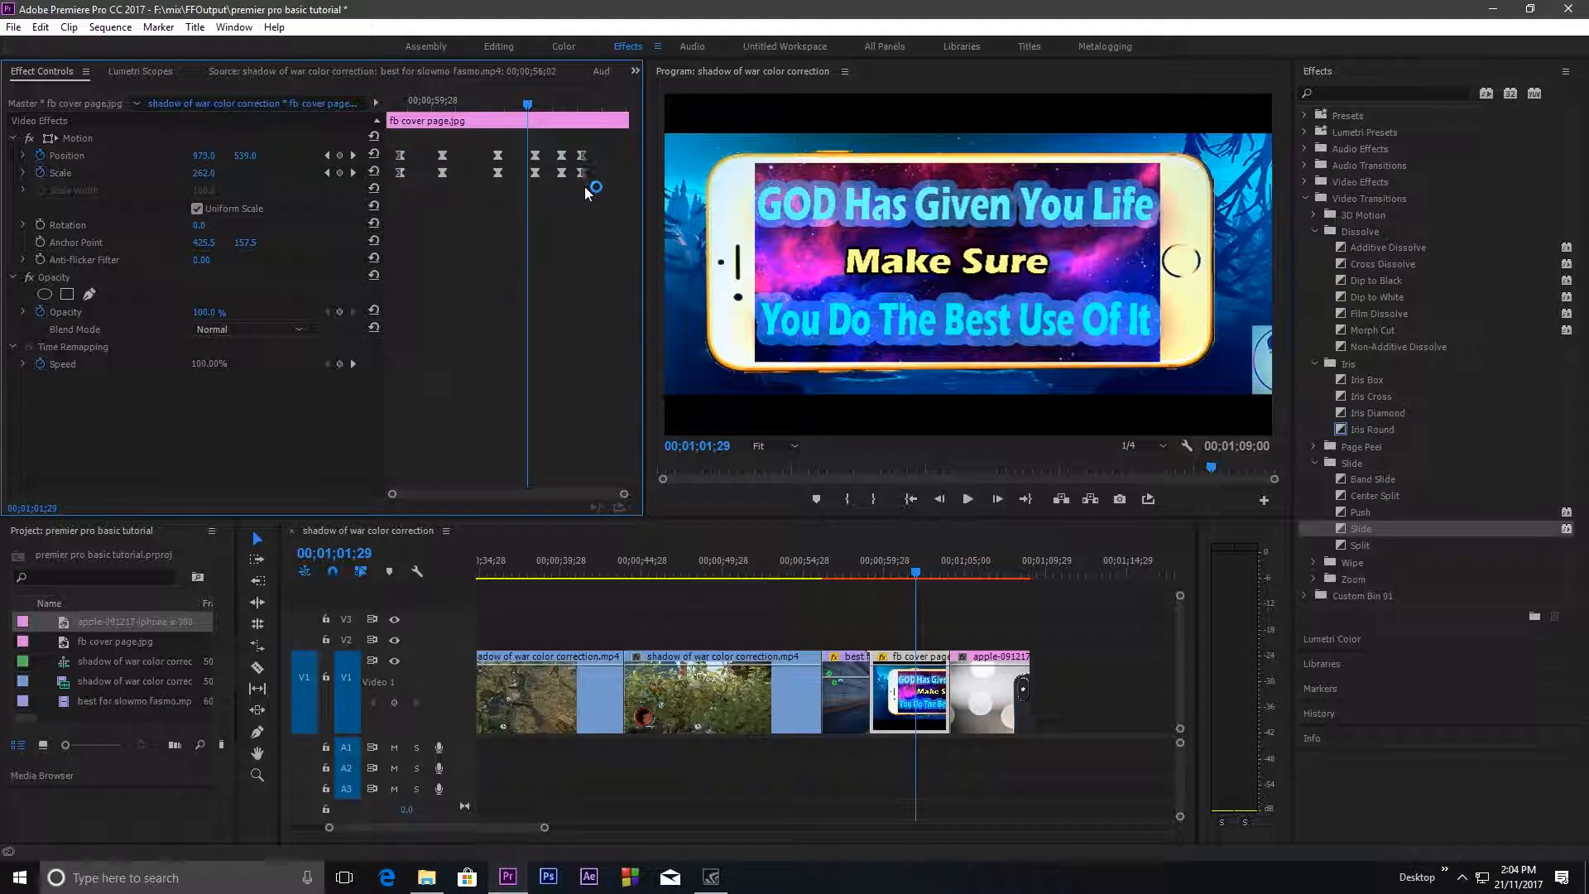
# Step: Shift the last pair of Position and Scale keyframes slightly later and replay the animation, returning to the clip's start
pyautogui.moveTo(582, 172); pyautogui.dragTo(591, 172)
pyautogui.press('space')
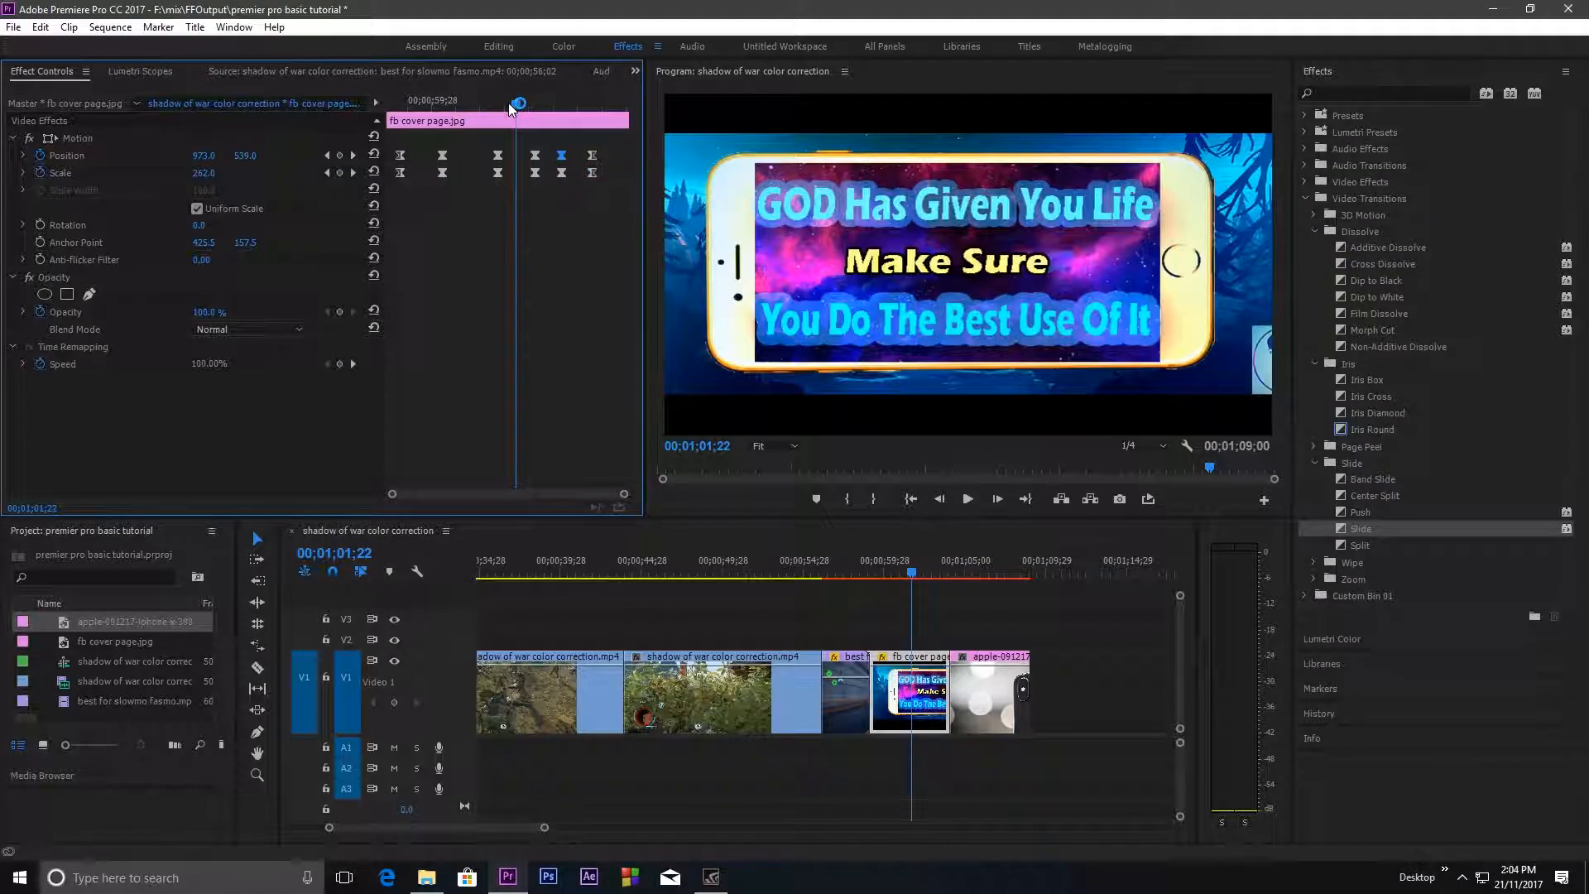
pyautogui.click(479, 103)
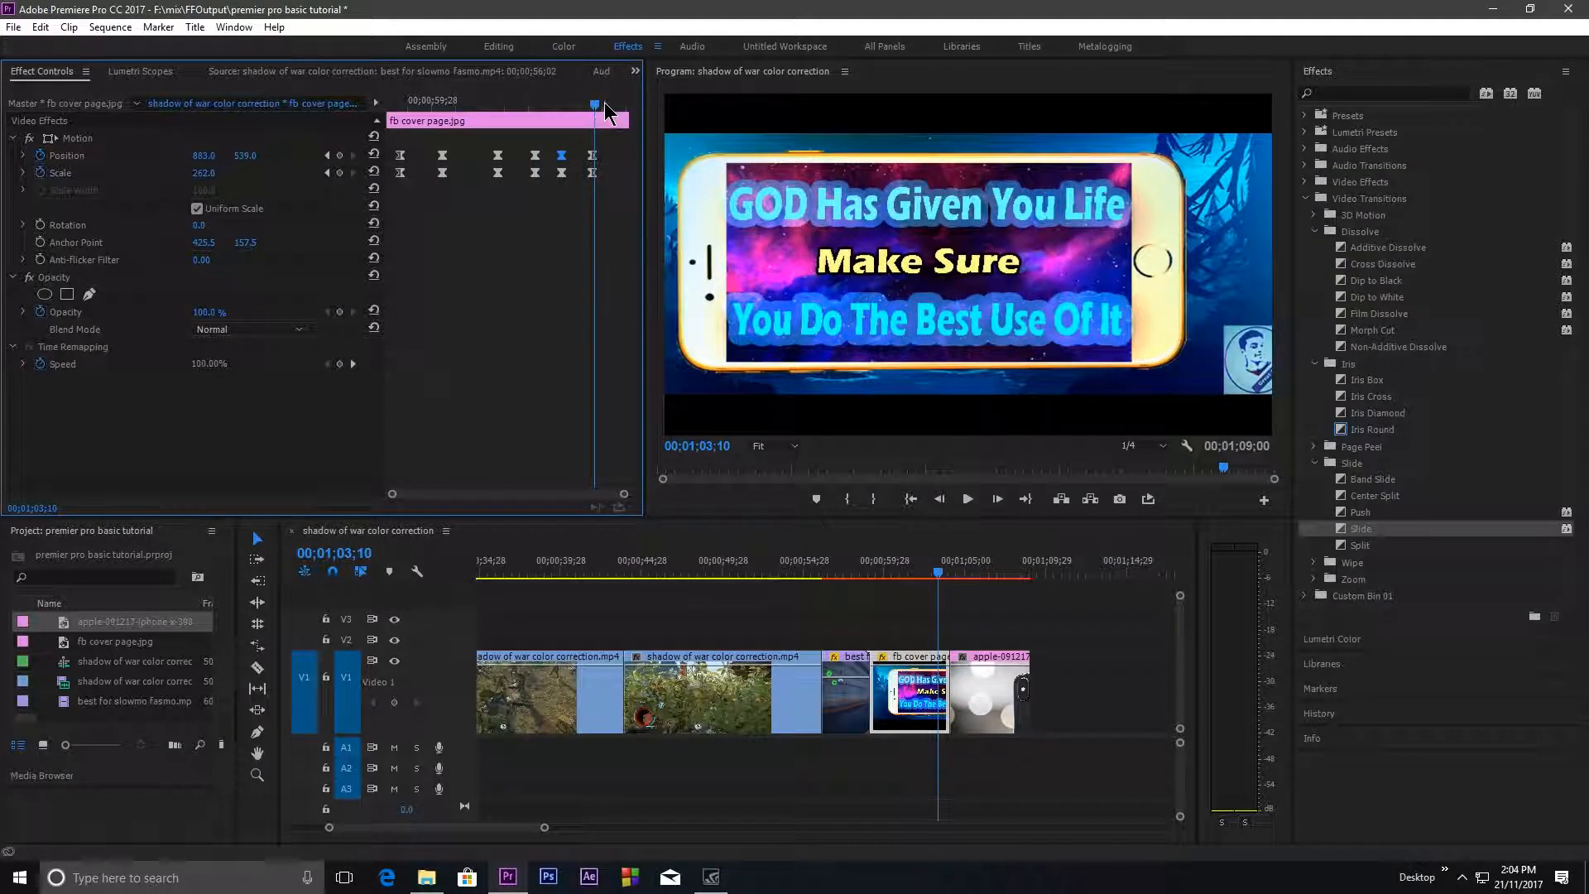
pyautogui.press('Up')
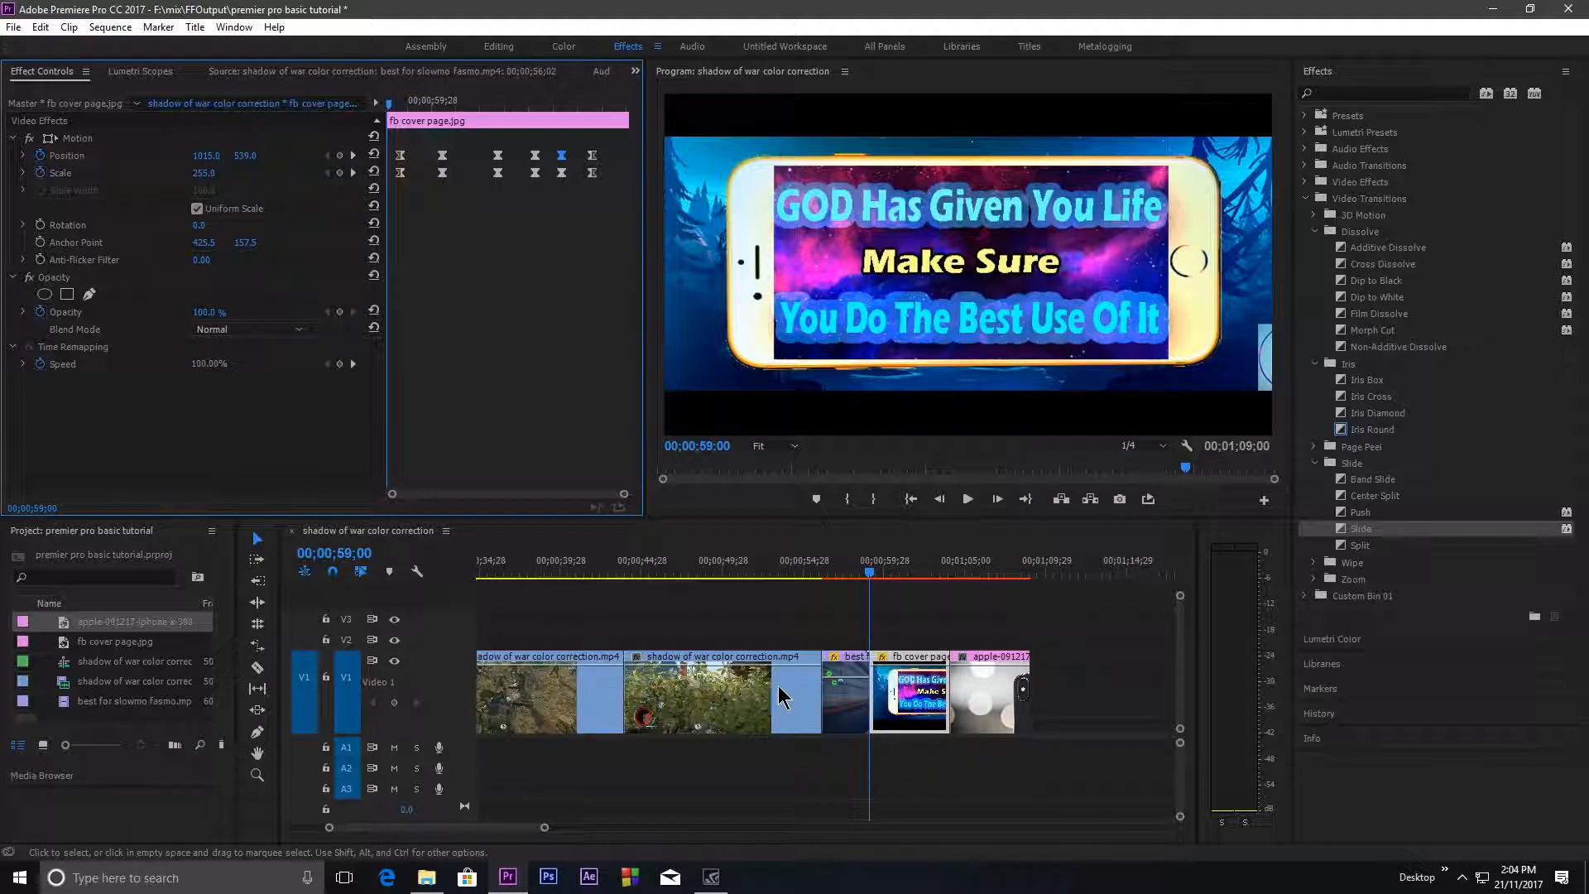
# Step: Show the whole sequence in the timeline and move the playhead to 00;00;50;04
pyautogui.moveTo(538, 826); pyautogui.dragTo(576, 827)
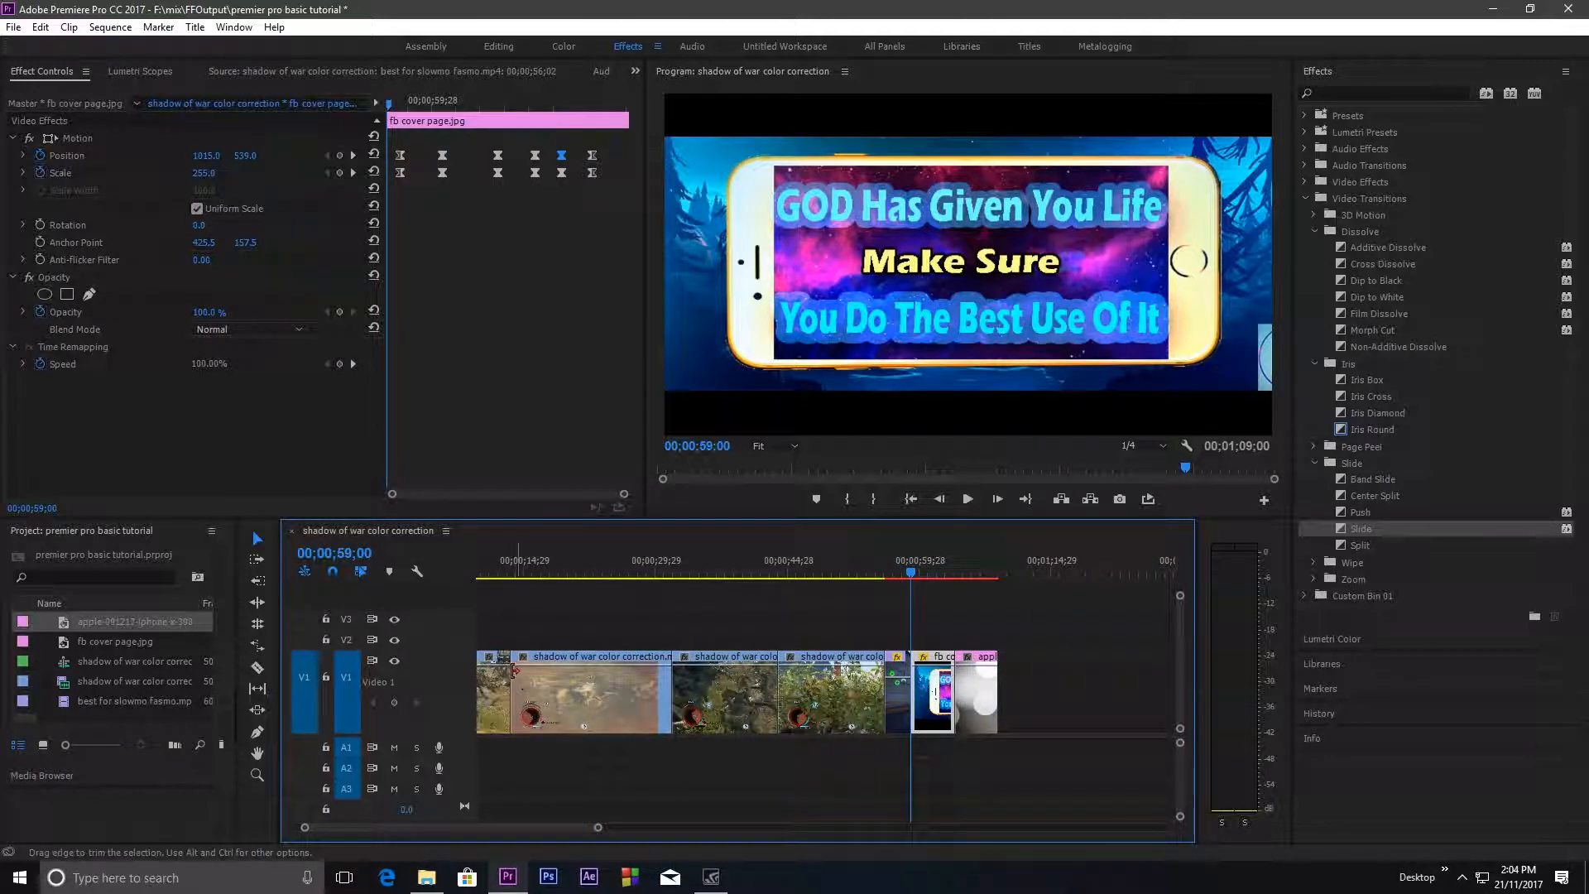
pyautogui.moveTo(912, 571); pyautogui.dragTo(388, 586)
pyautogui.moveTo(598, 826); pyautogui.dragTo(638, 827)
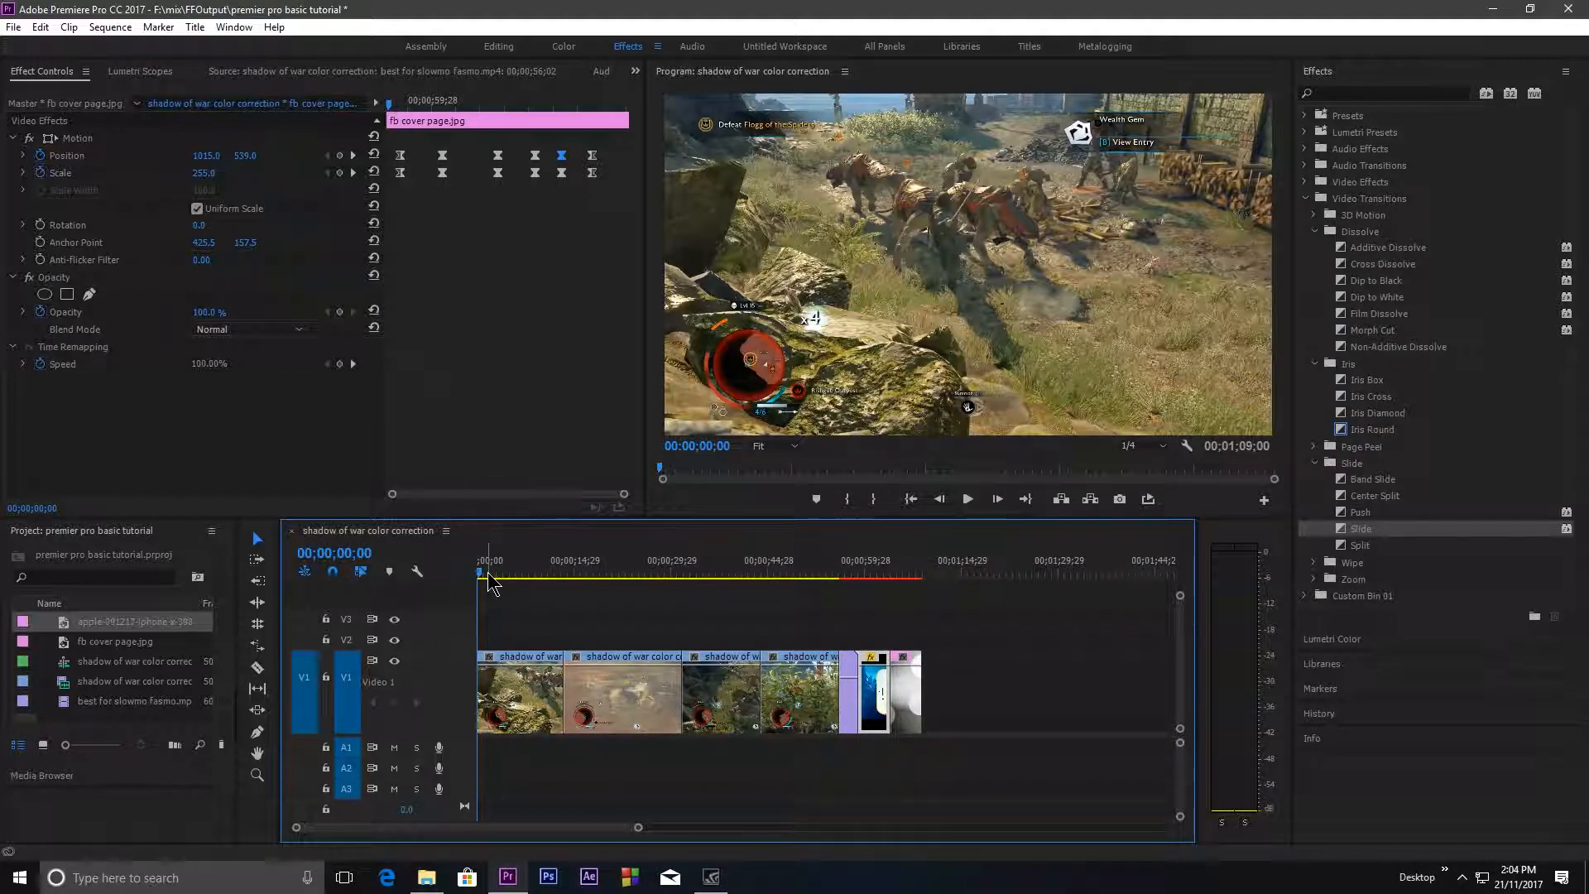
pyautogui.moveTo(484, 580); pyautogui.dragTo(800, 572)
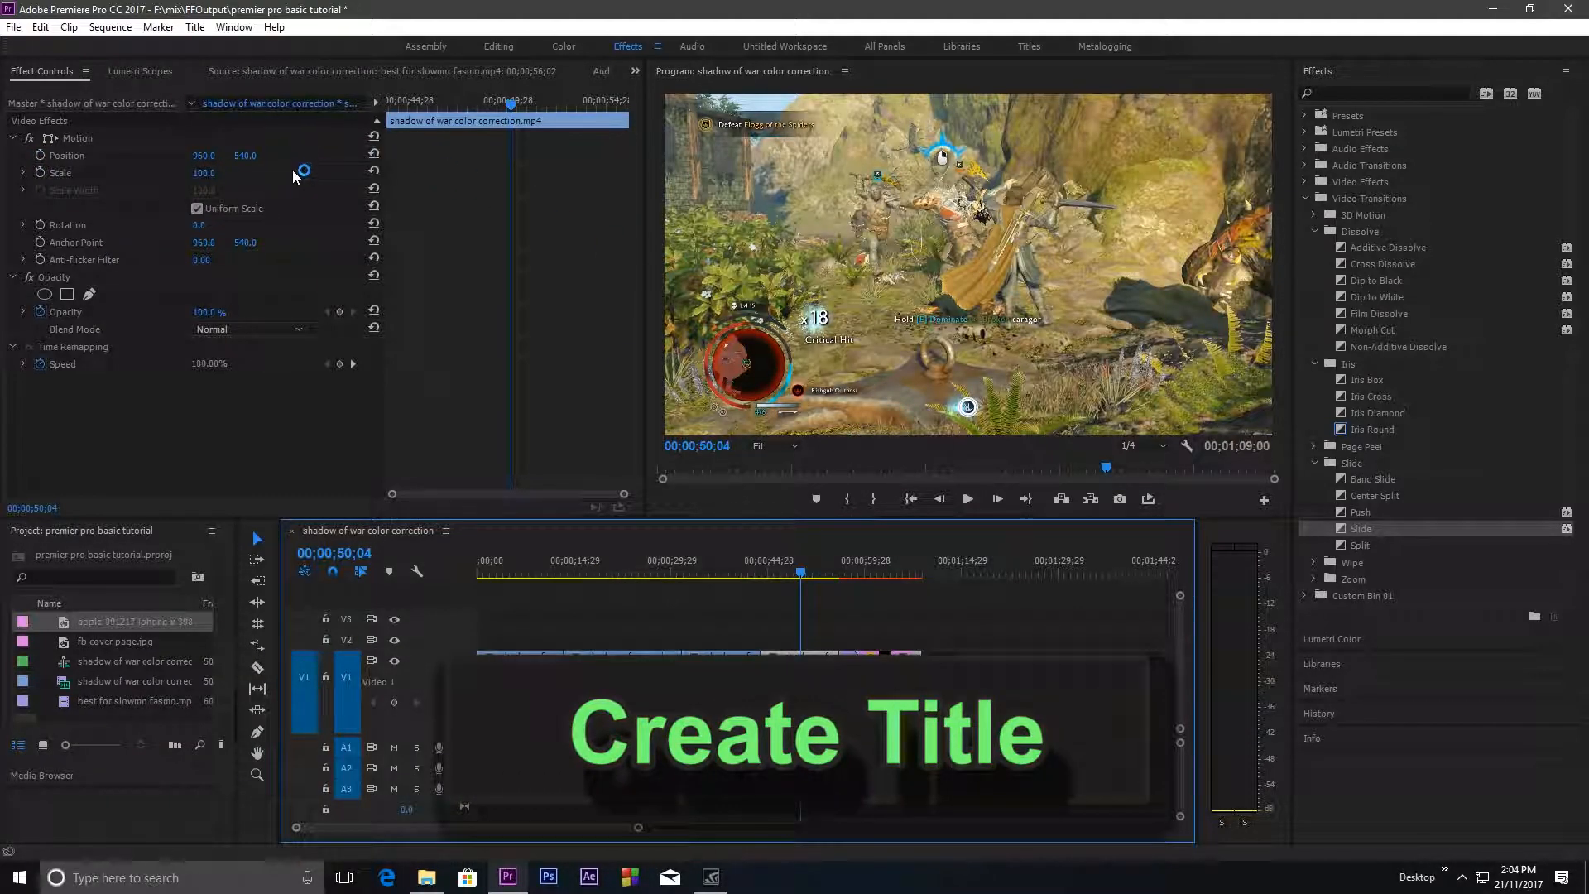
# Step: Create a new title named demo title with a timebase of 60.00 fps
pyautogui.click(197, 28)
pyautogui.moveTo(411, 73)
pyautogui.click(471, 71)
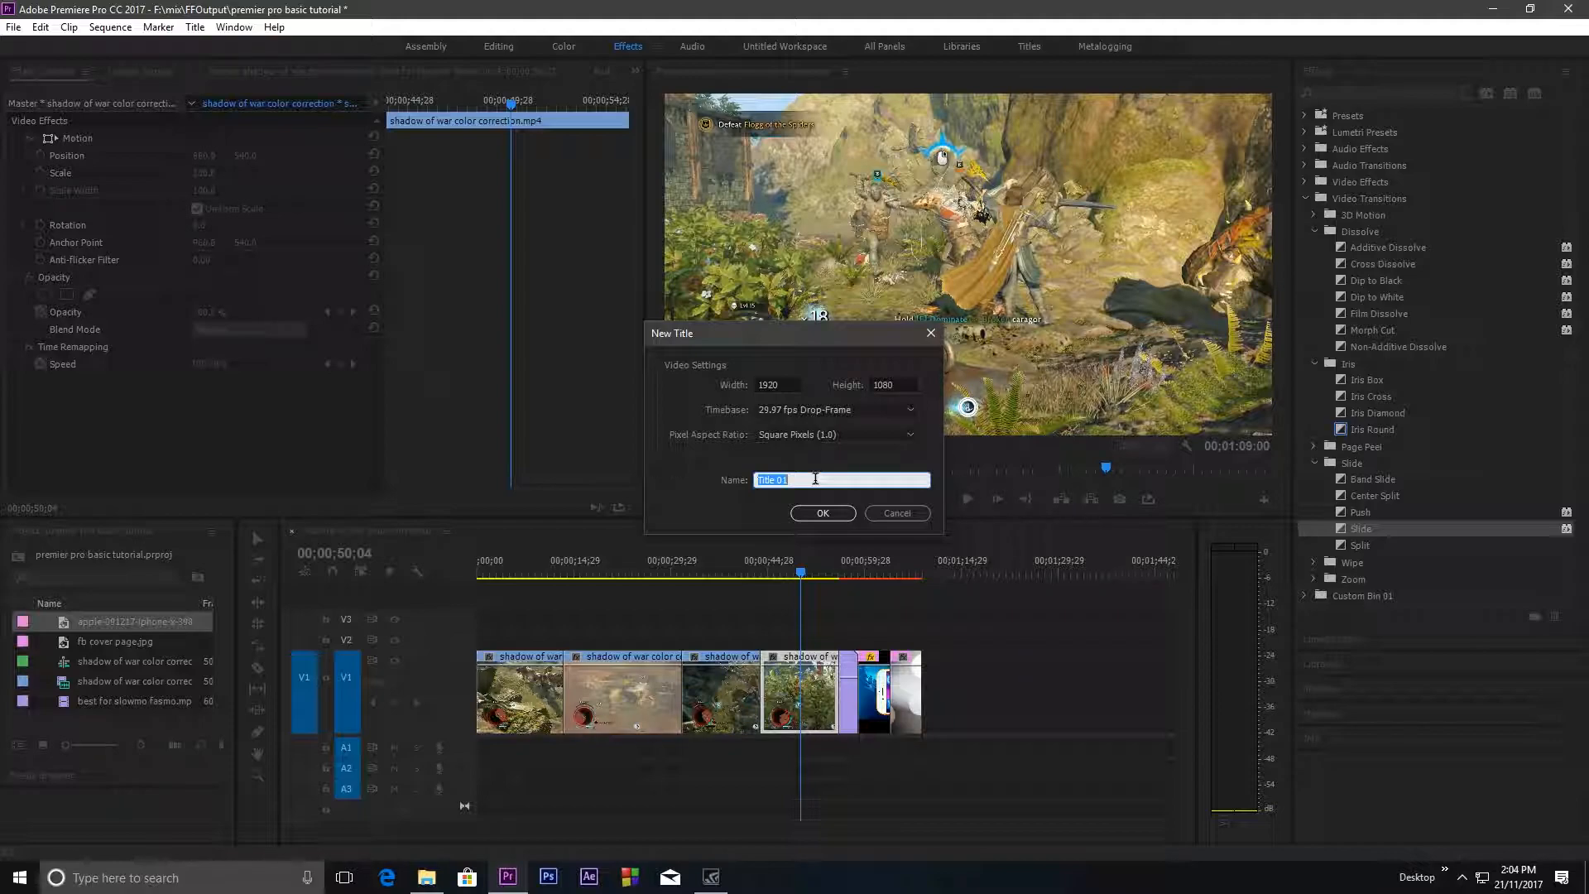
pyautogui.write('dem')
pyautogui.click(805, 409)
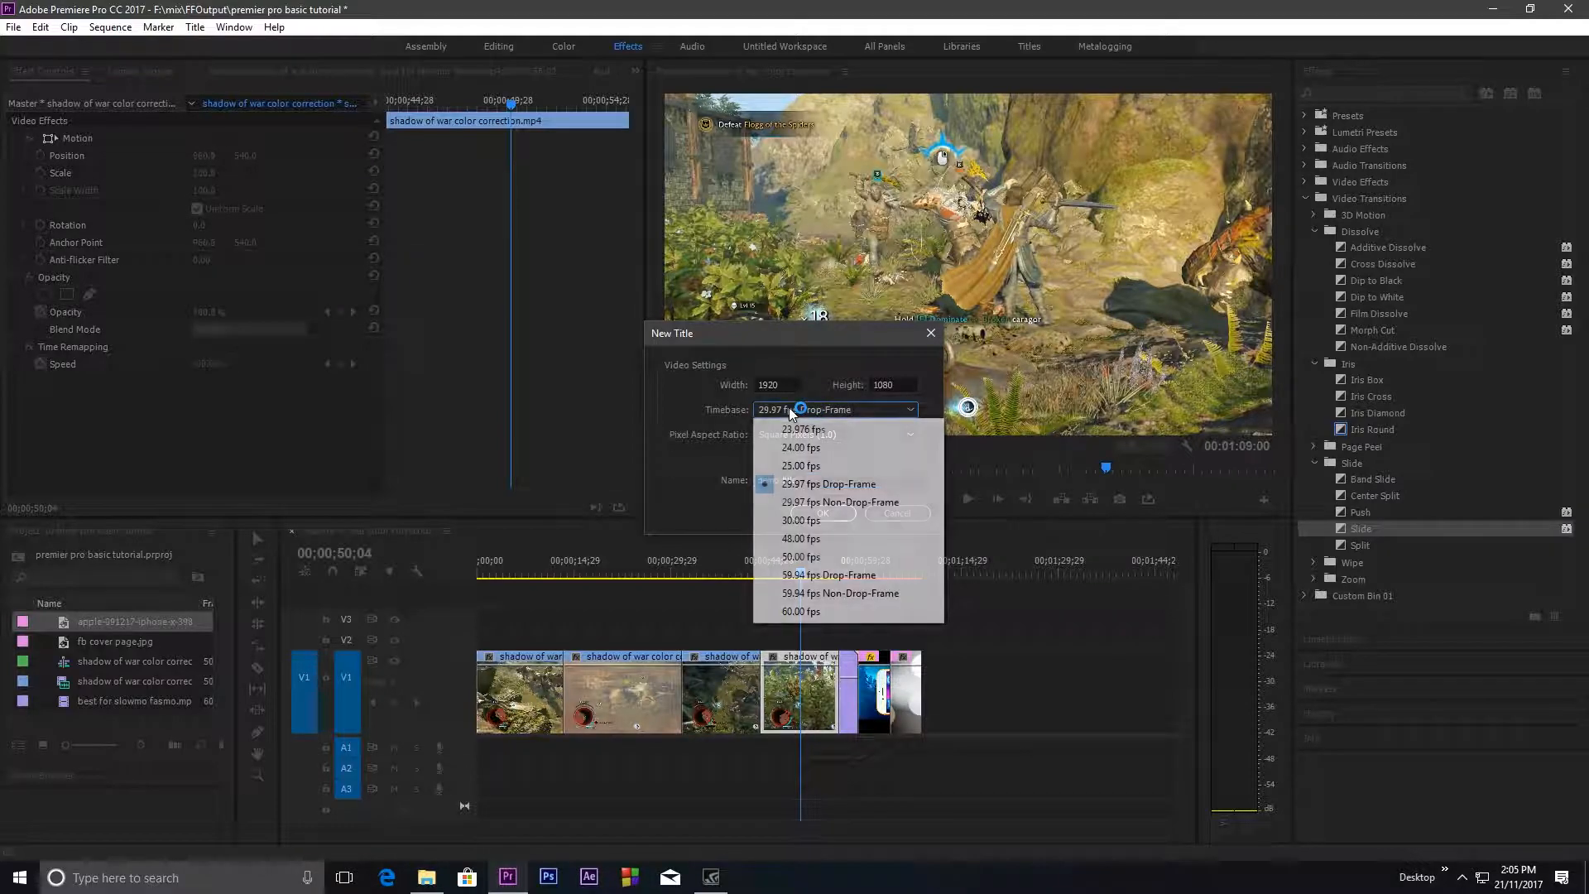
pyautogui.click(812, 613)
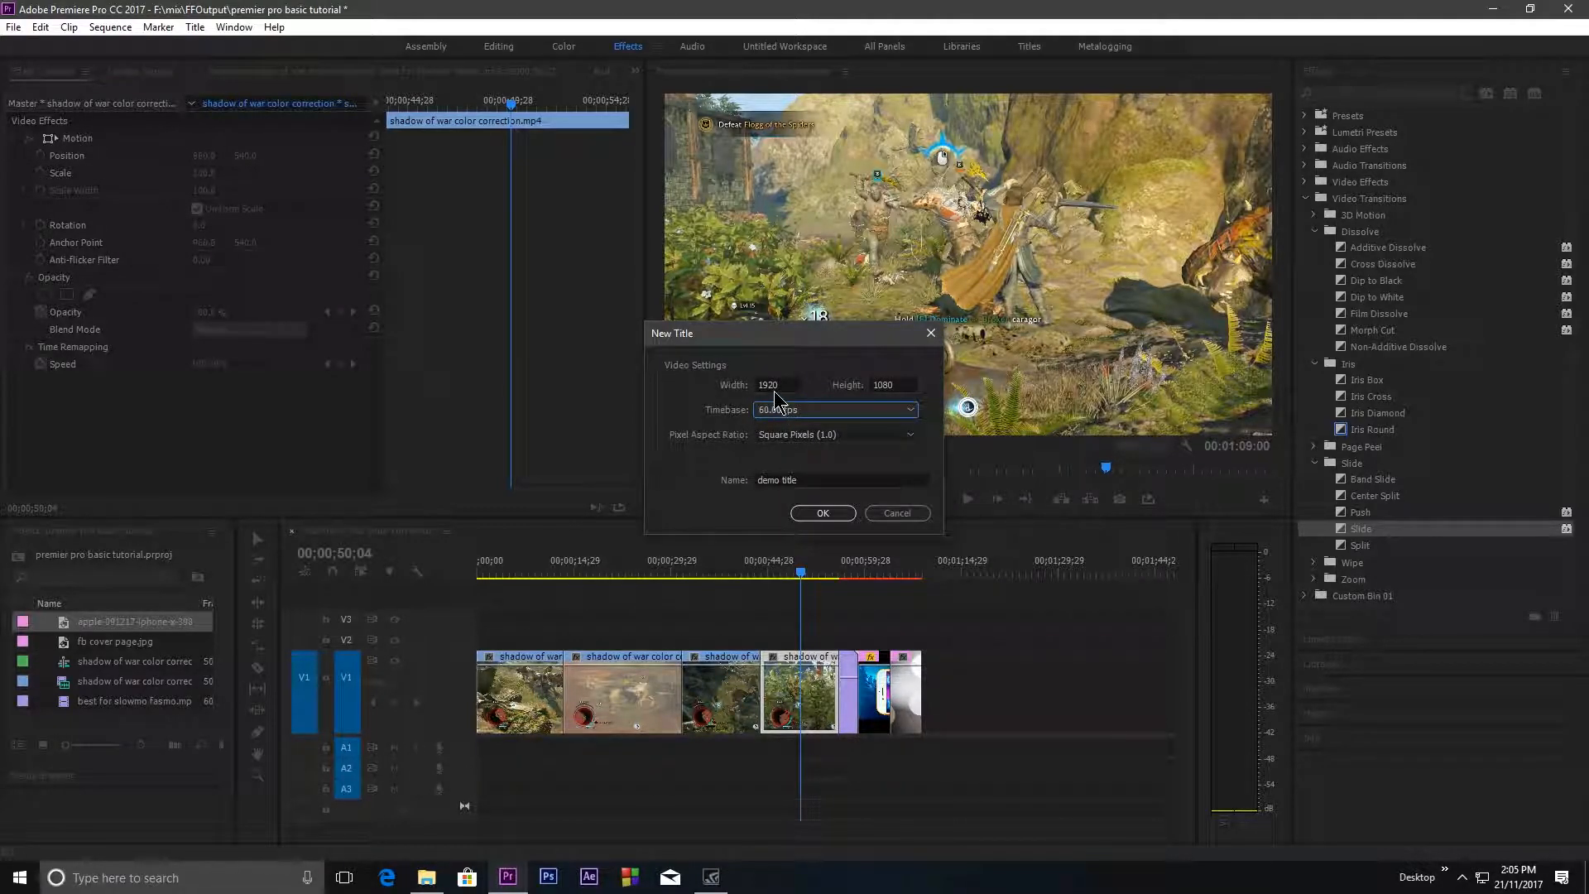
pyautogui.click(834, 514)
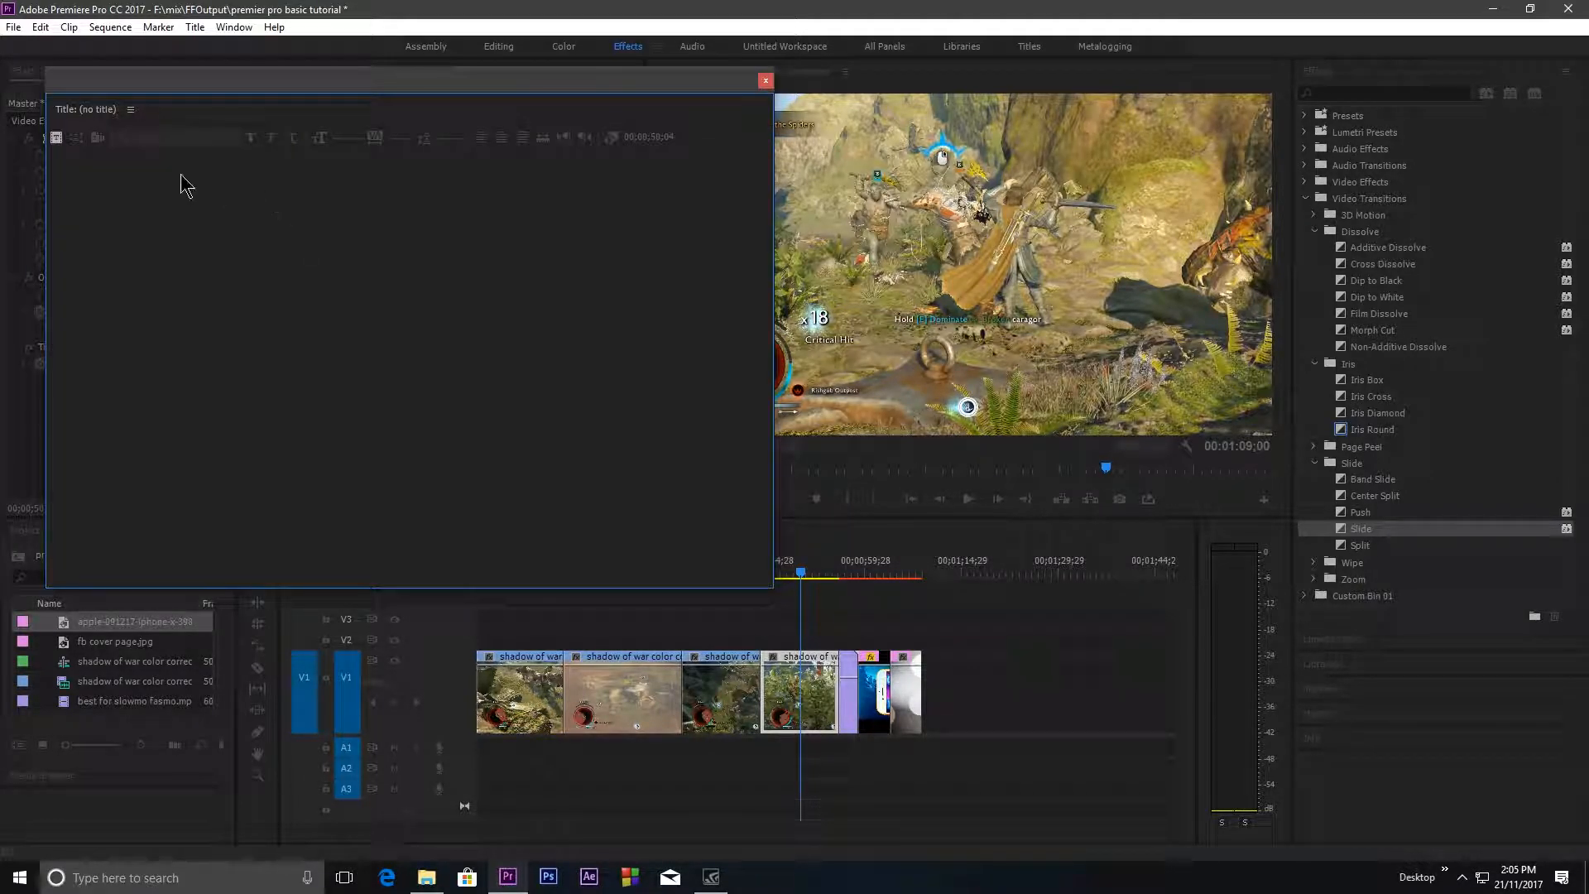
# Step: Draw a rectangle about 795.5 by 162.6 in the lower middle of the title and place it at X 943.2, Y 880.8
pyautogui.click(58, 236)
pyautogui.moveTo(252, 406); pyautogui.dragTo(436, 444)
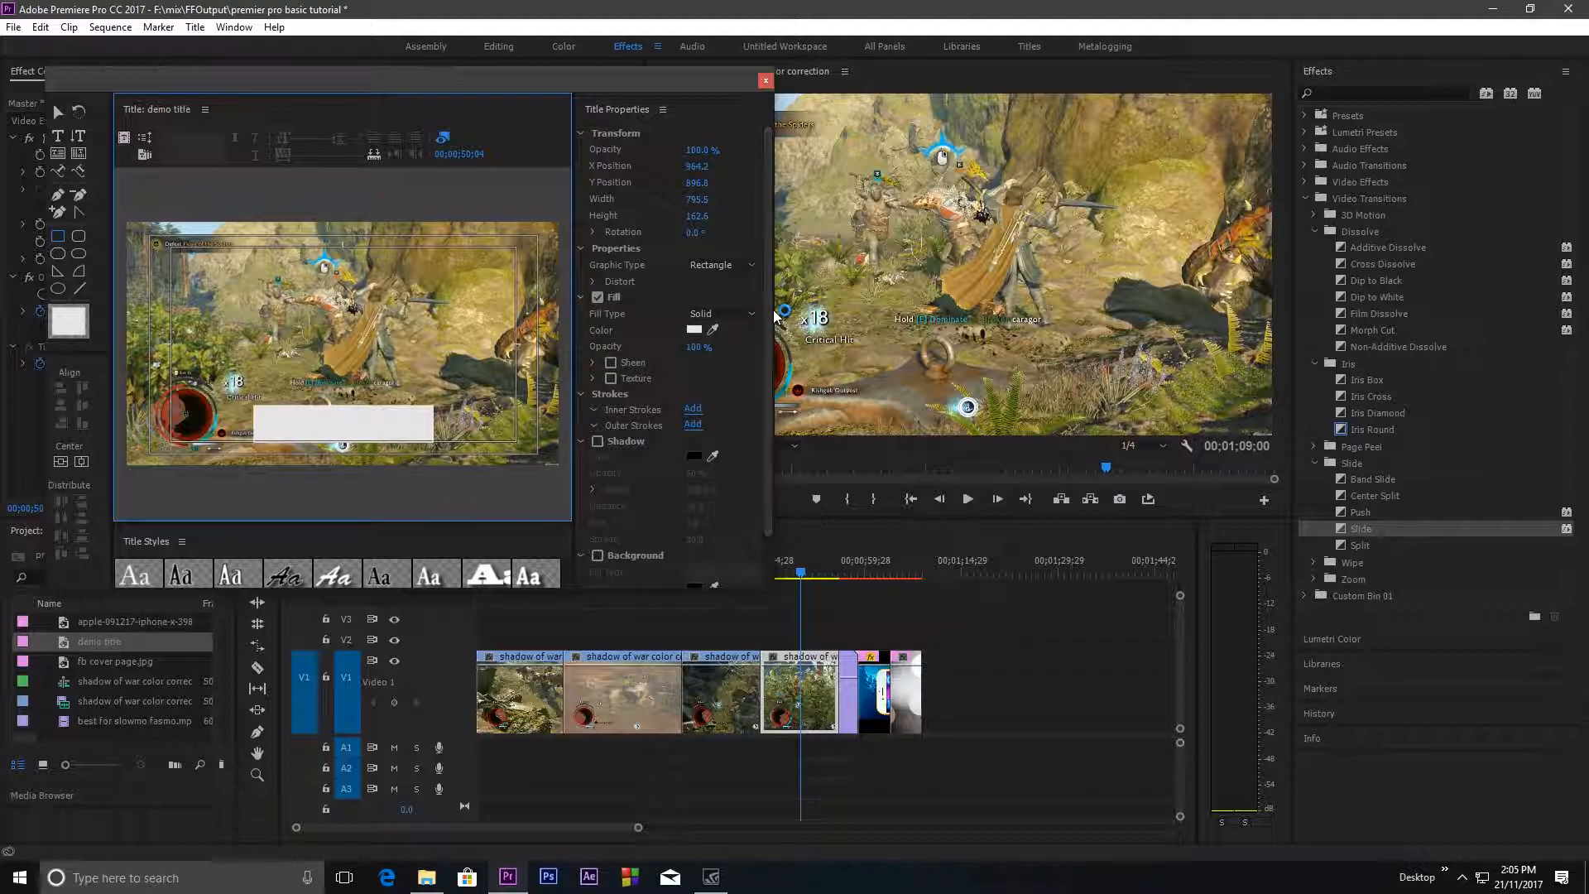
pyautogui.moveTo(773, 319); pyautogui.dragTo(955, 319)
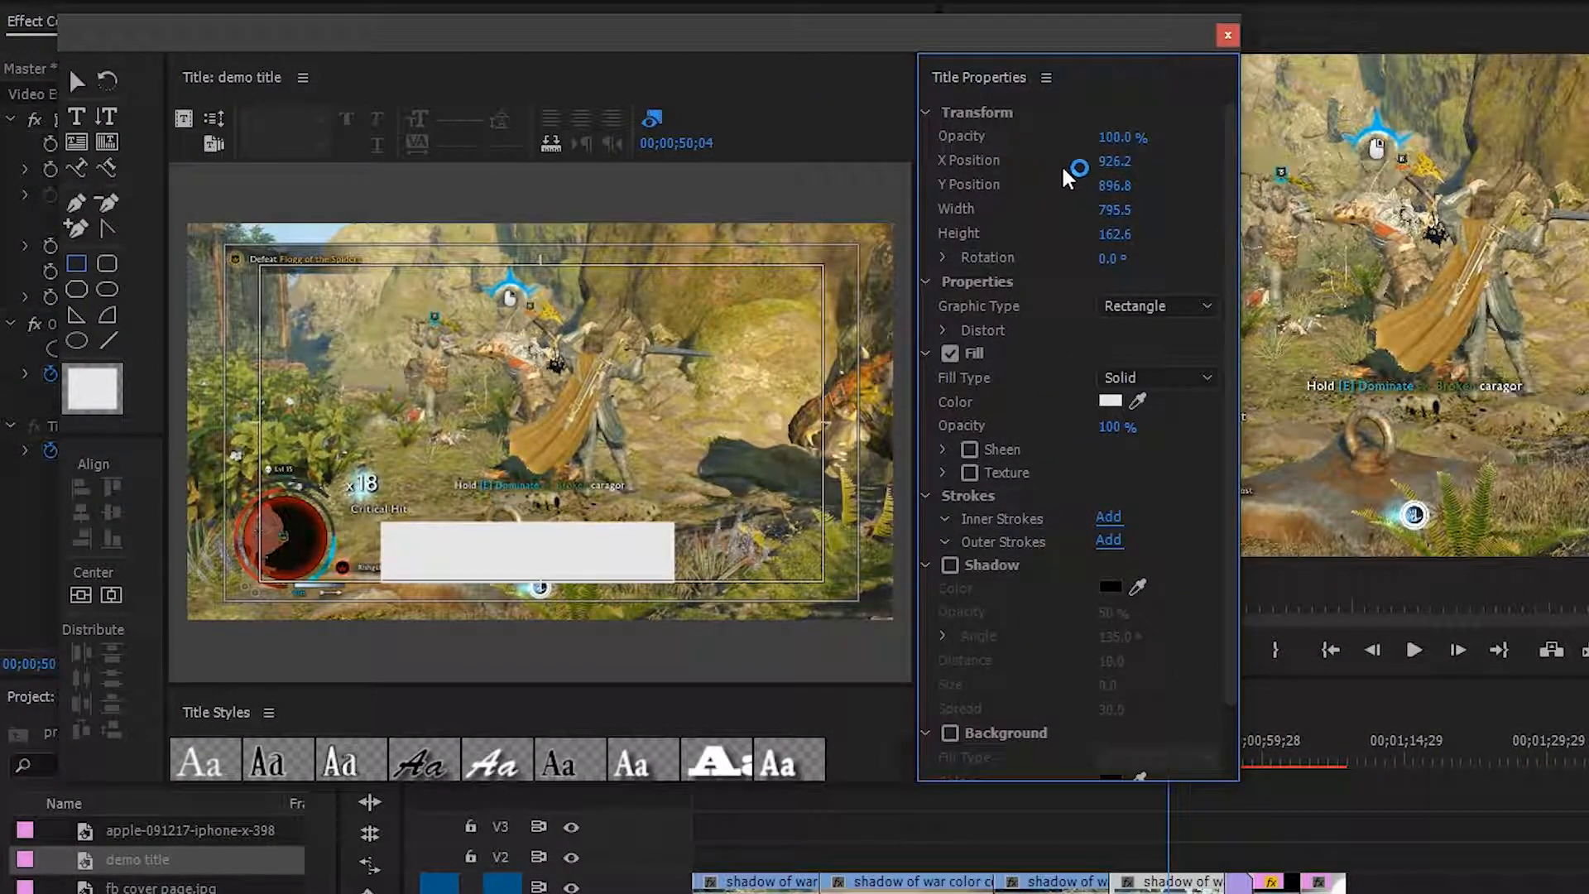
pyautogui.moveTo(1110, 163)
pyautogui.mouseDown()
pyautogui.moveTo(1145, 163)
pyautogui.moveTo(1103, 187)
pyautogui.mouseUp()
pyautogui.doubleClick(1124, 185)
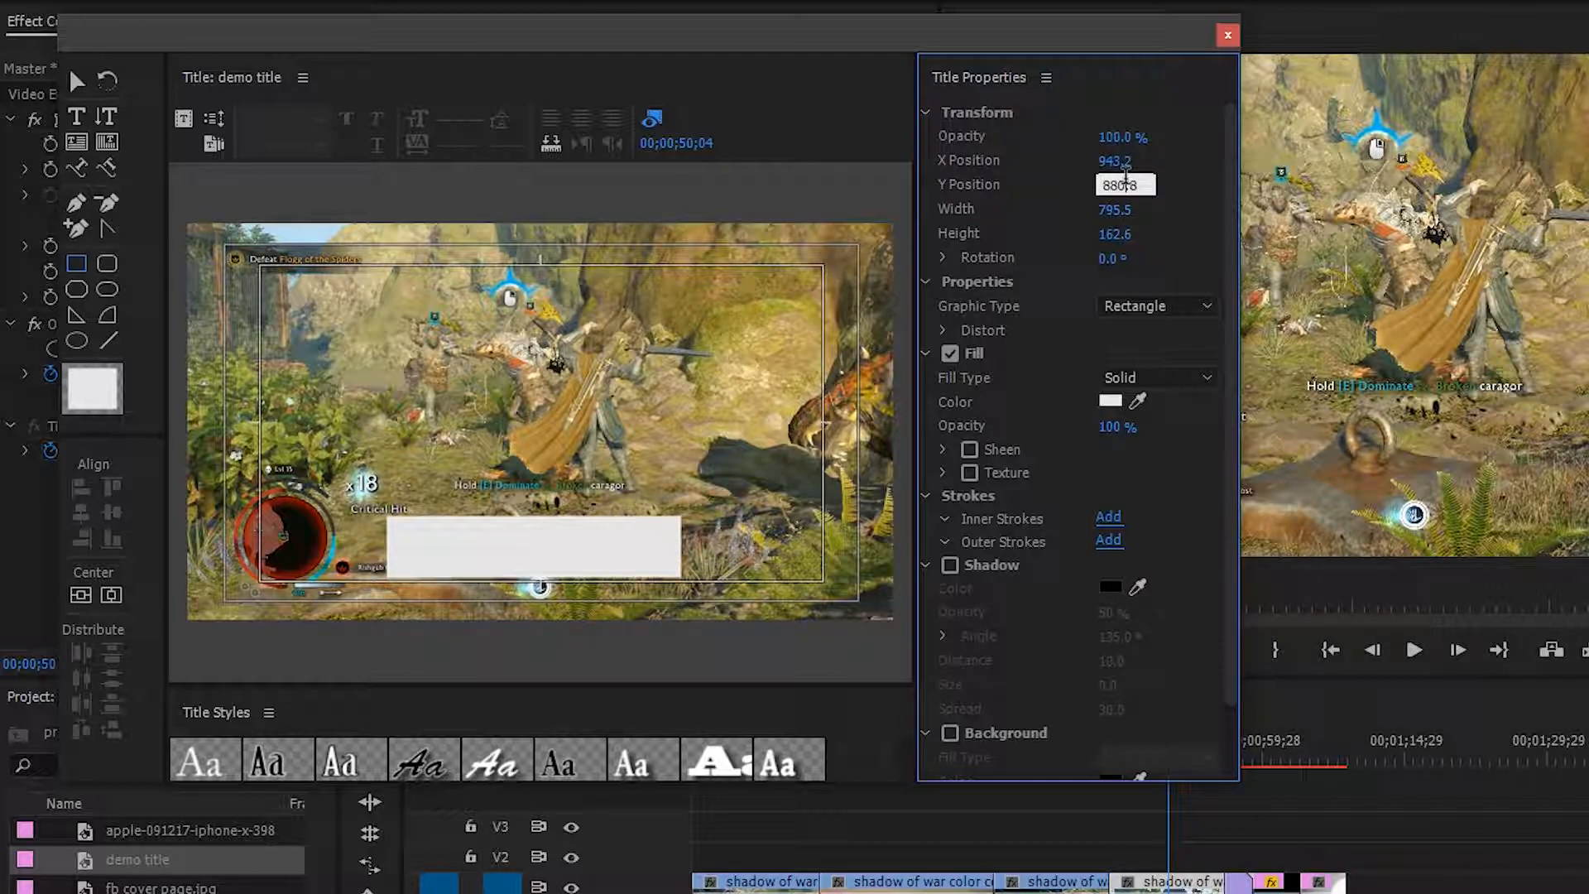
pyautogui.click(1170, 232)
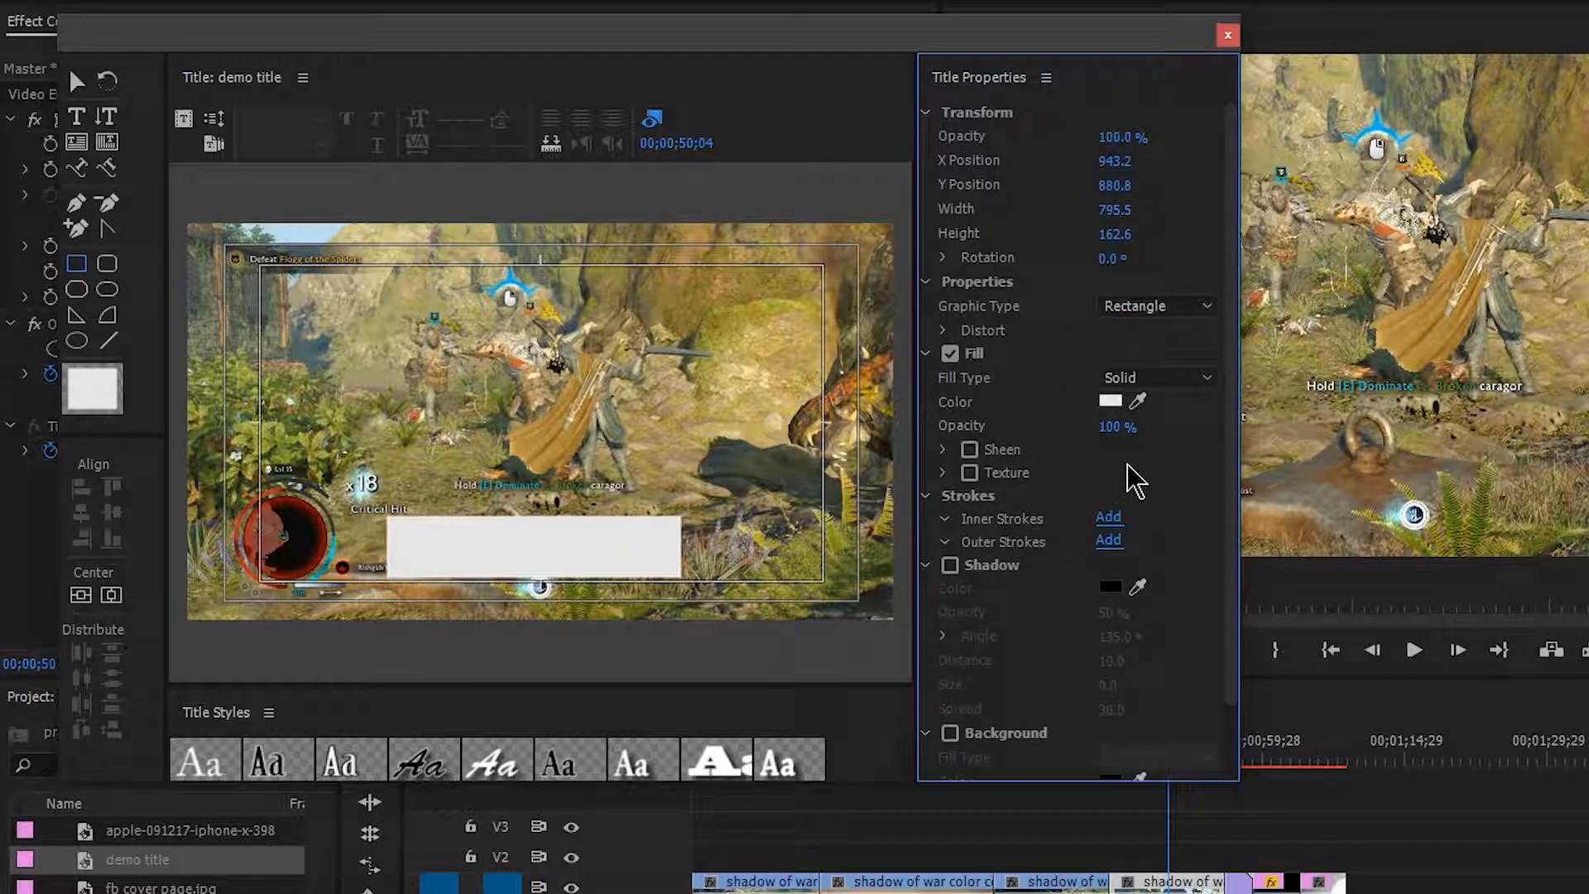
# Step: Set the rectangle's fill color to dark grey 231D1D
pyautogui.click(1110, 402)
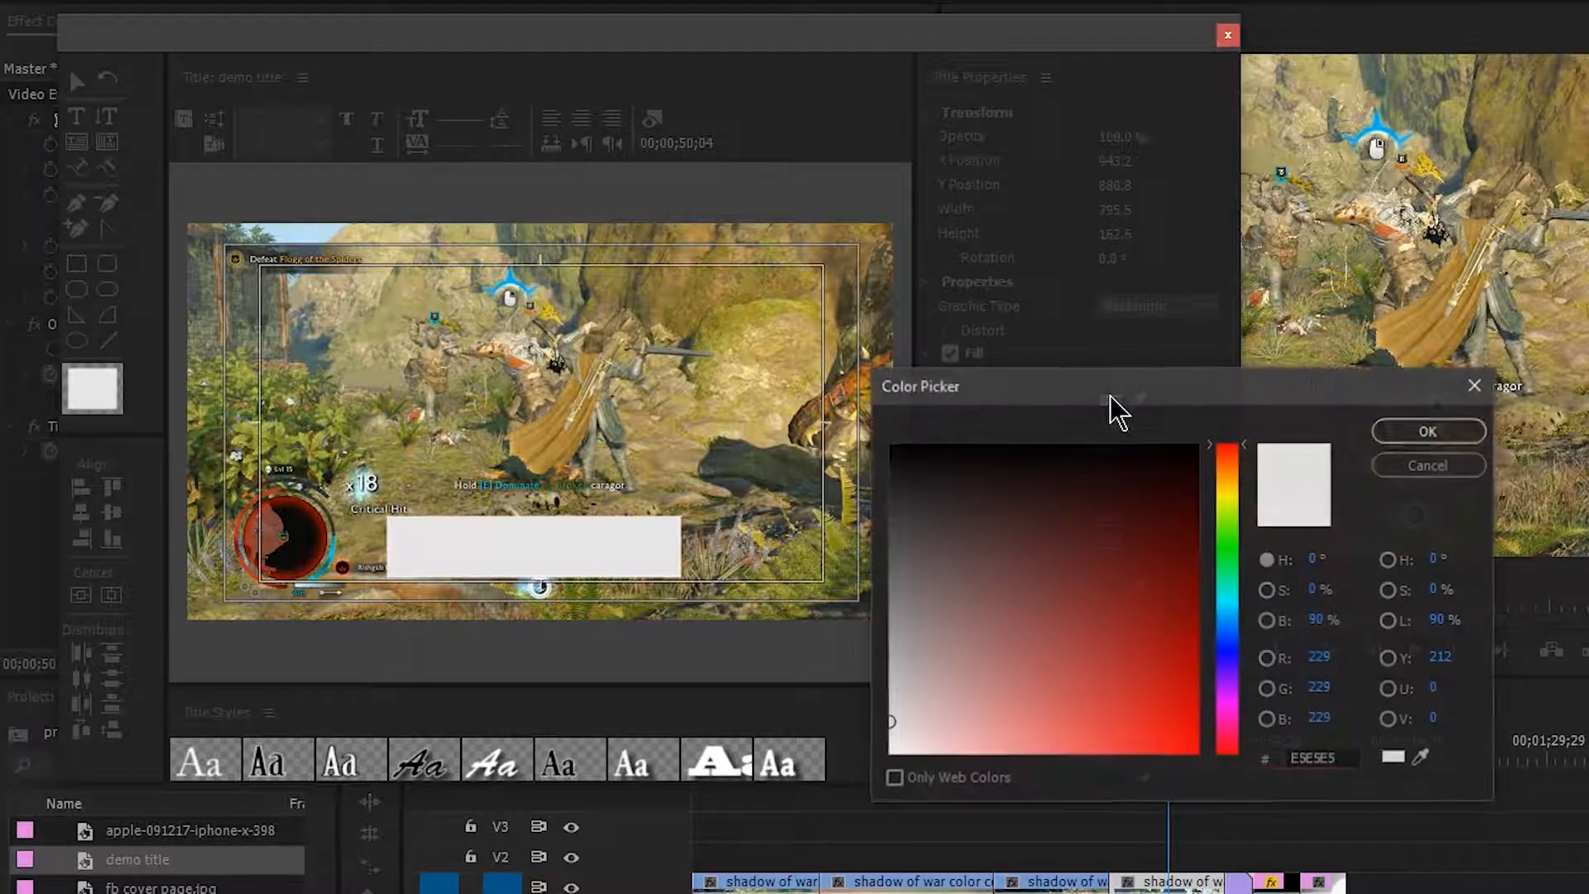
pyautogui.click(969, 498)
pyautogui.moveTo(965, 494); pyautogui.dragTo(937, 484)
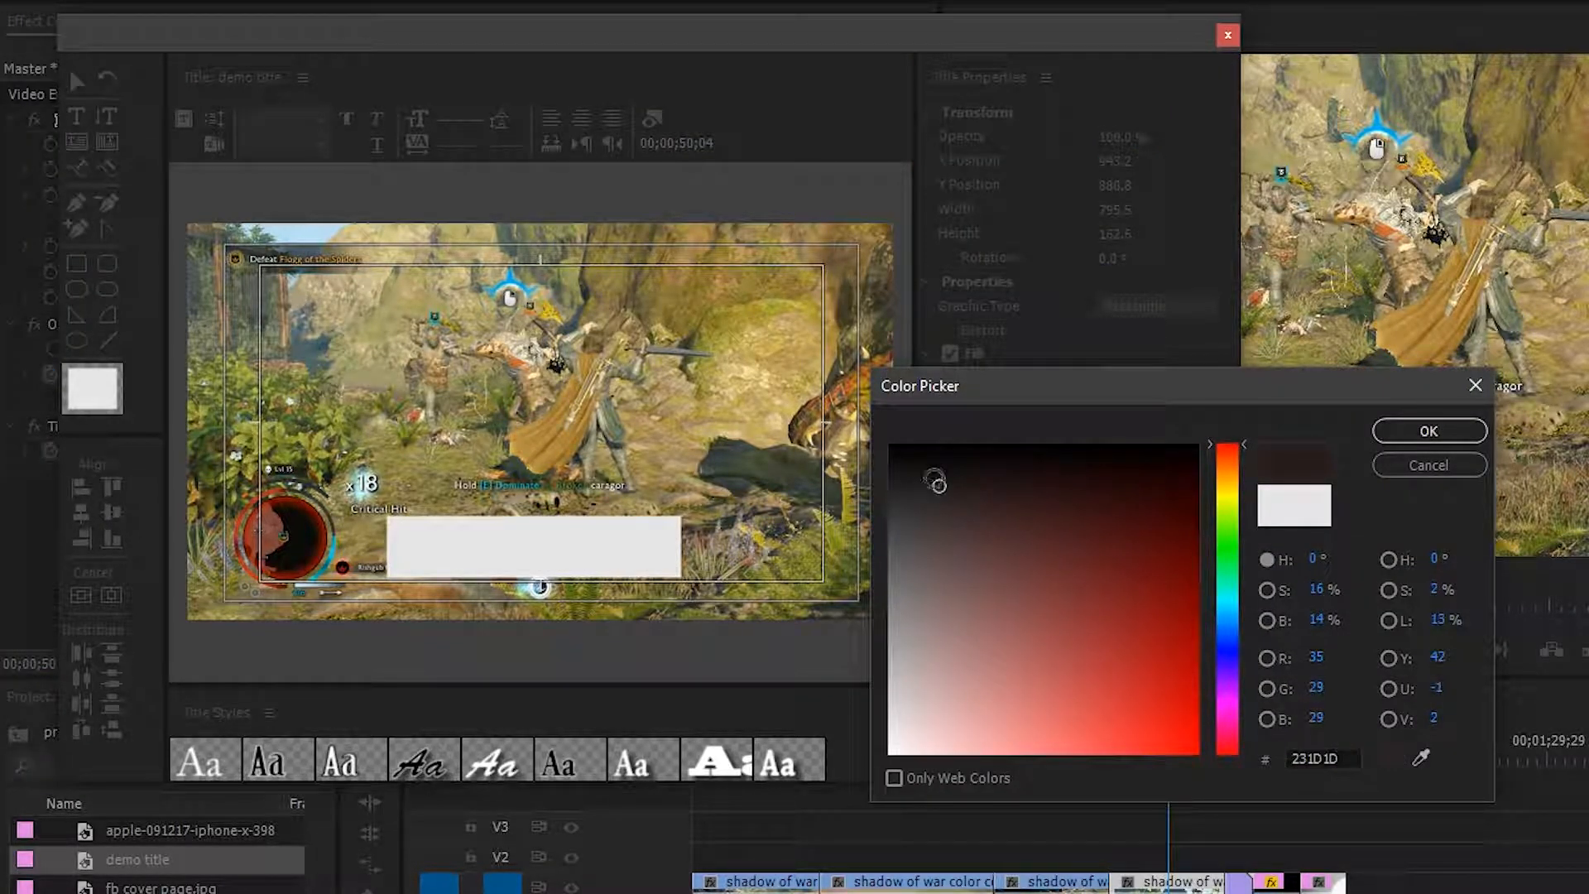
pyautogui.click(1430, 434)
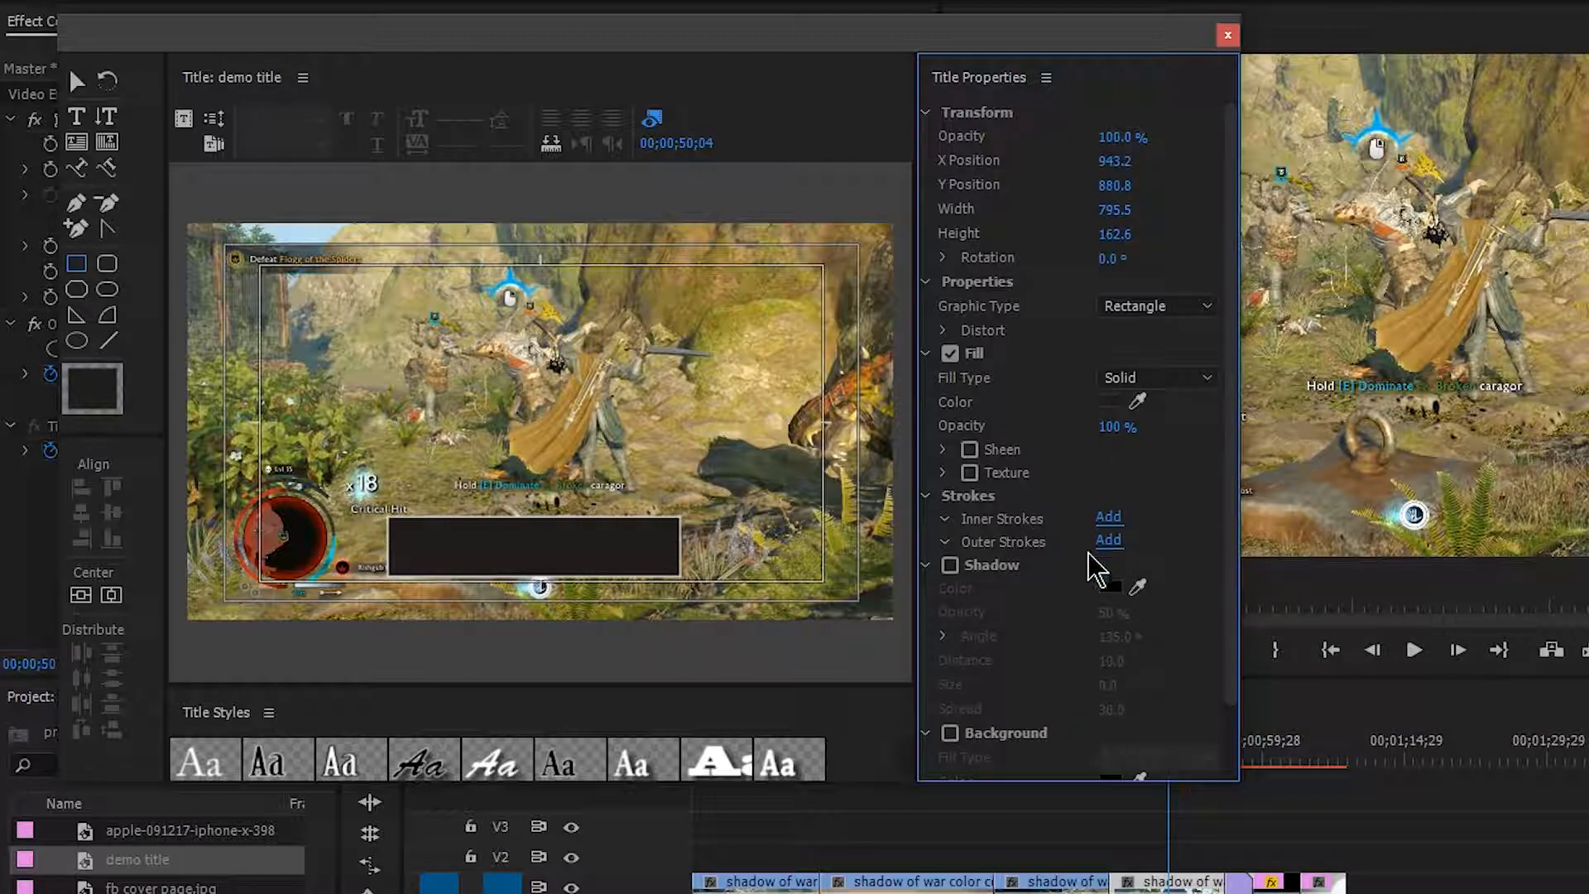
# Step: Give the rectangle a shadow with opacity 63 %, angle -206°, distance 26, size 24 and spread 34
pyautogui.click(950, 564)
pyautogui.moveTo(1109, 614); pyautogui.dragTo(839, 637)
pyautogui.moveTo(1110, 660); pyautogui.dragTo(1130, 689)
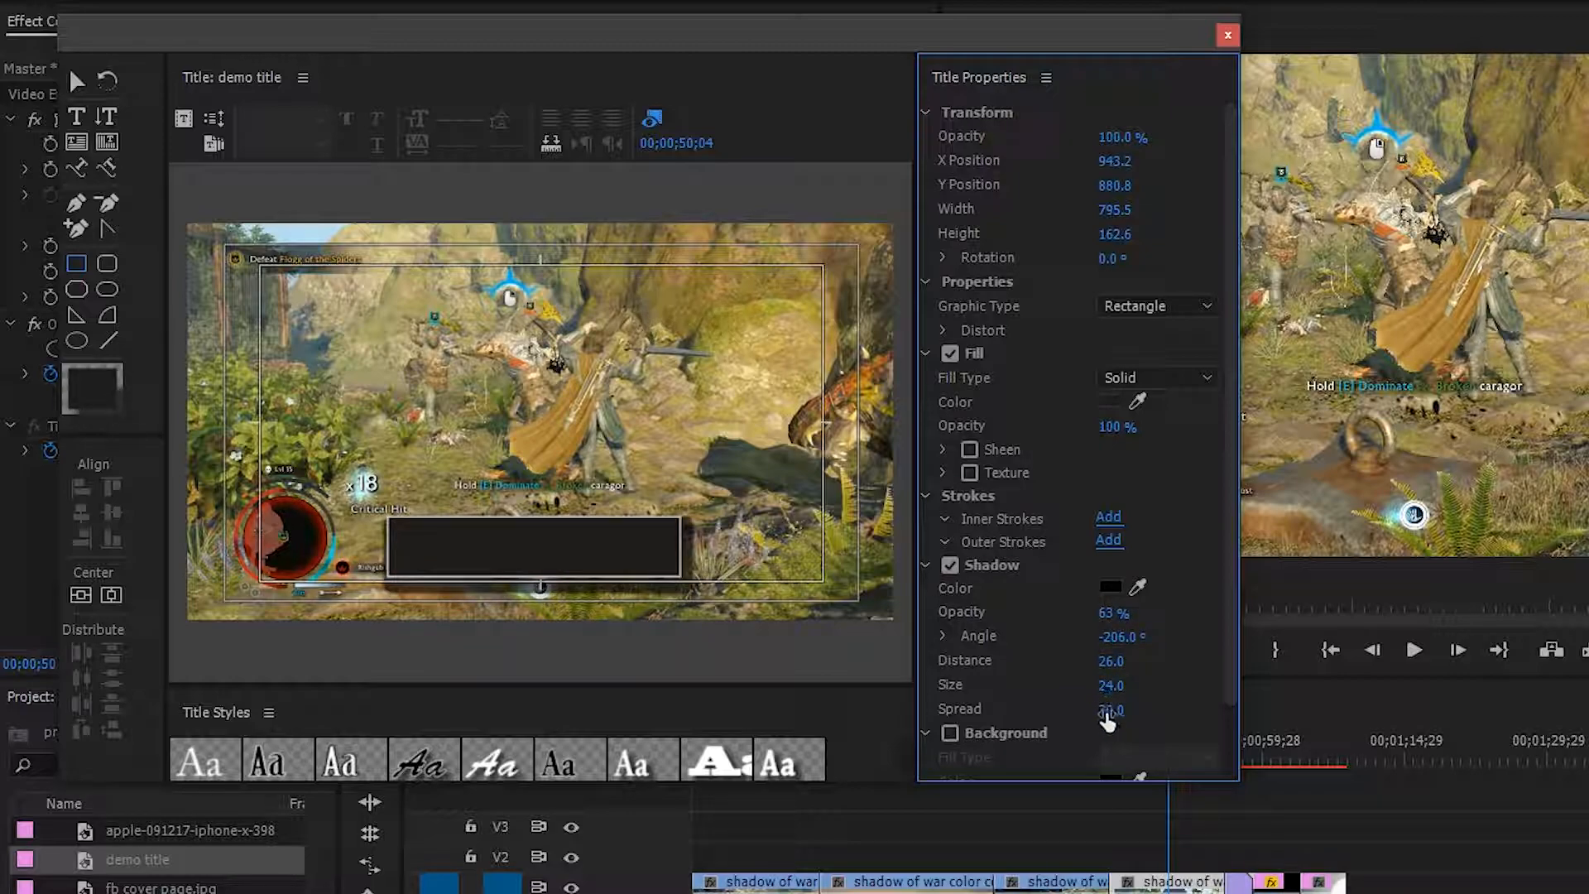
pyautogui.click(570, 548)
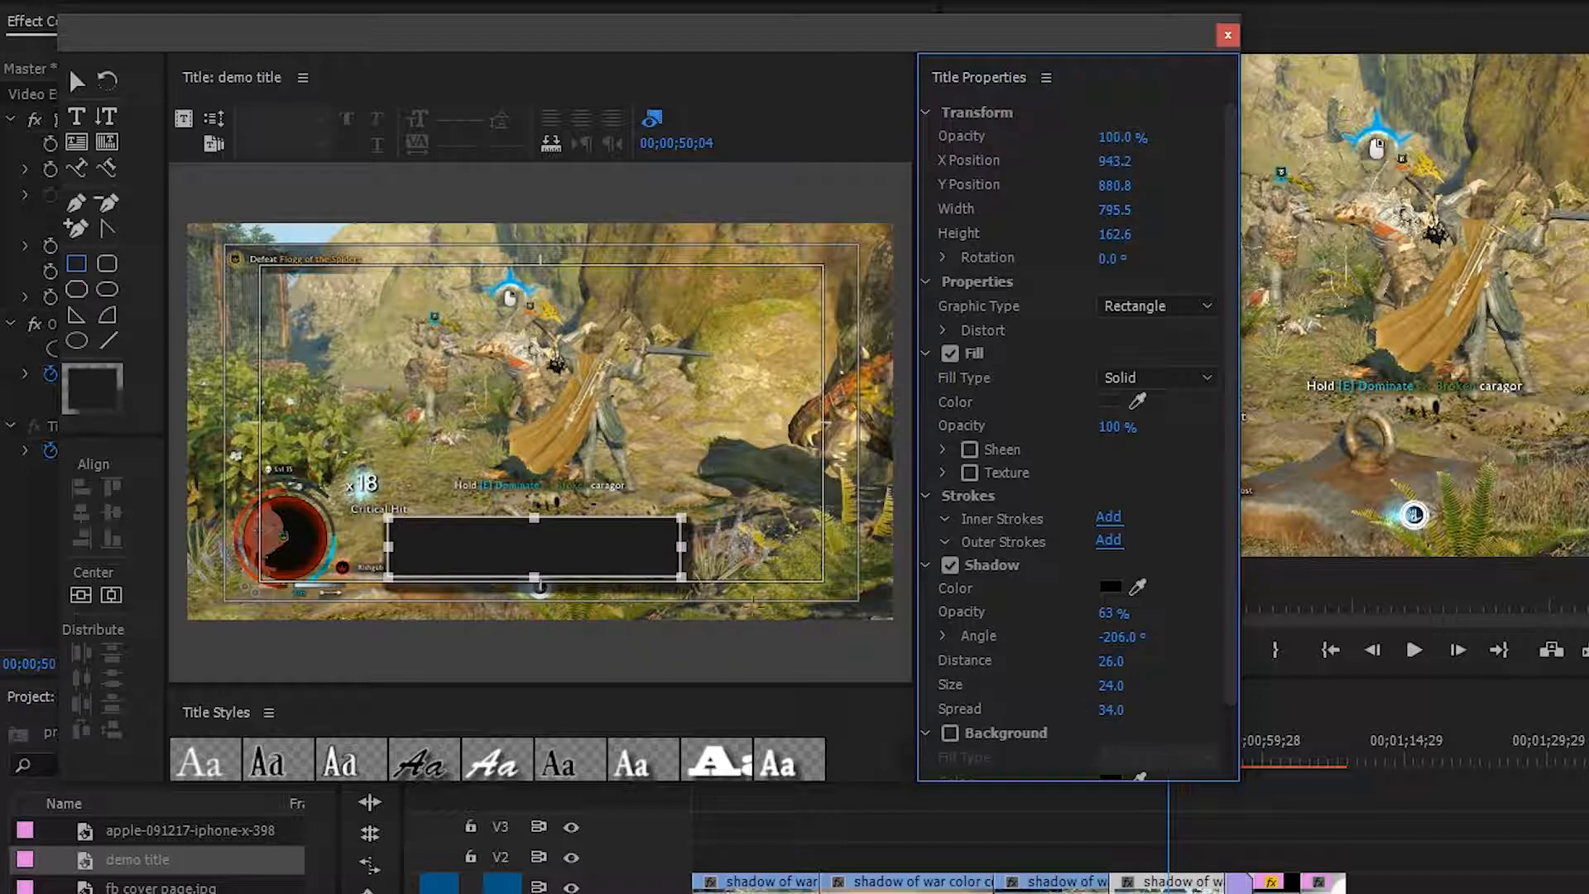
pyautogui.click(968, 450)
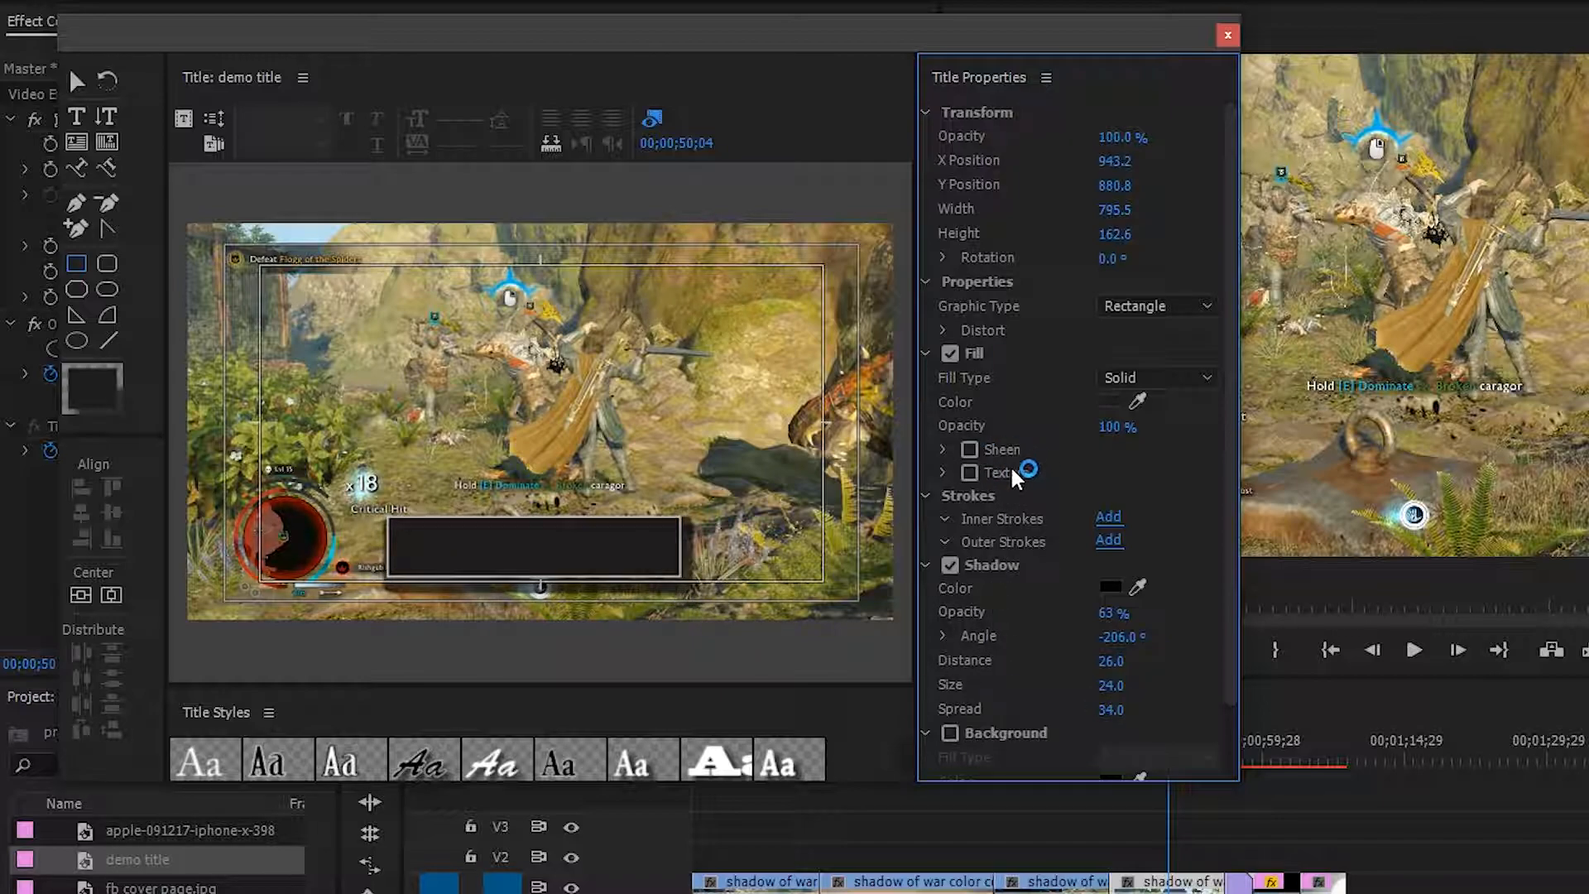
pyautogui.moveTo(1117, 428); pyautogui.dragTo(1119, 428)
# Step: Add an Edge outer stroke of size 23 to the rectangle
pyautogui.click(1109, 542)
pyautogui.click(1116, 596)
pyautogui.click(1149, 592)
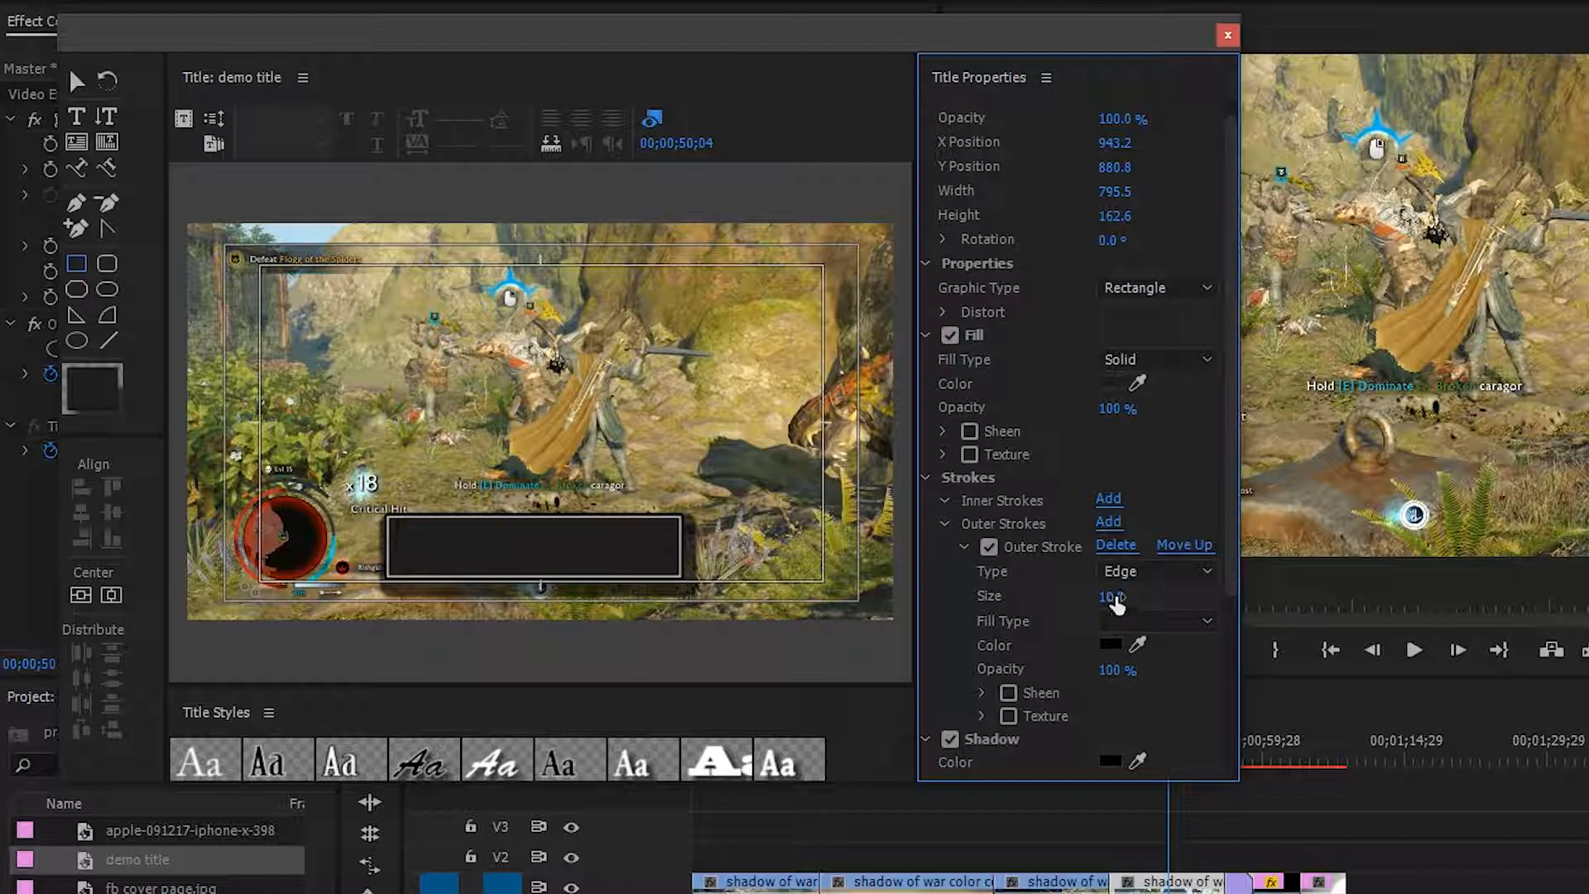
pyautogui.moveTo(1115, 597); pyautogui.dragTo(1125, 597)
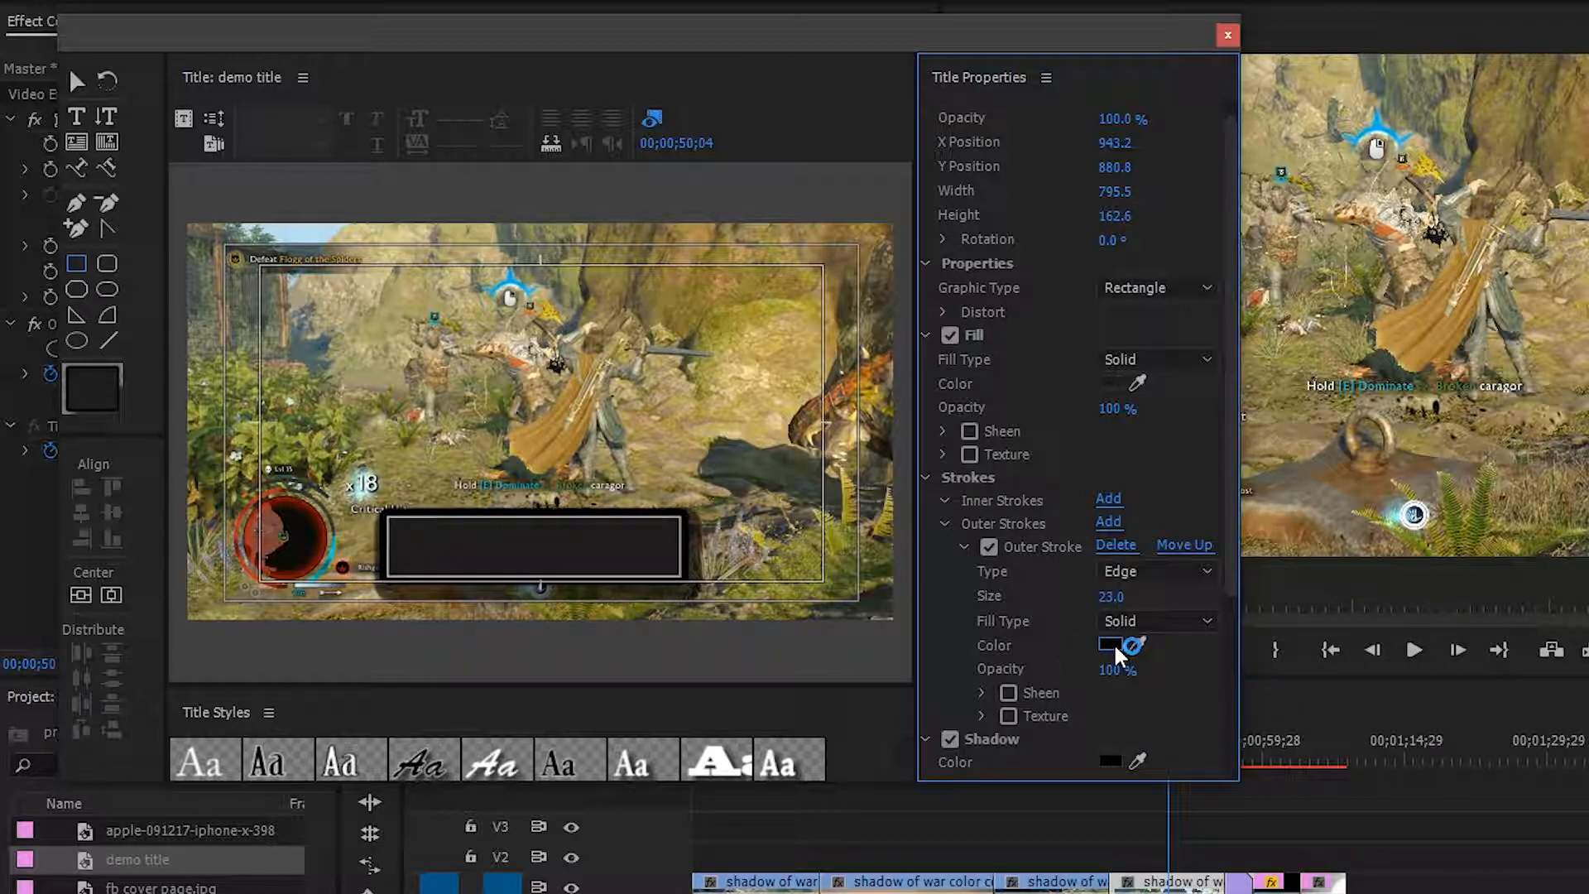
# Step: Set the outer stroke's color to yellow C0B950
pyautogui.click(1111, 645)
pyautogui.click(1049, 623)
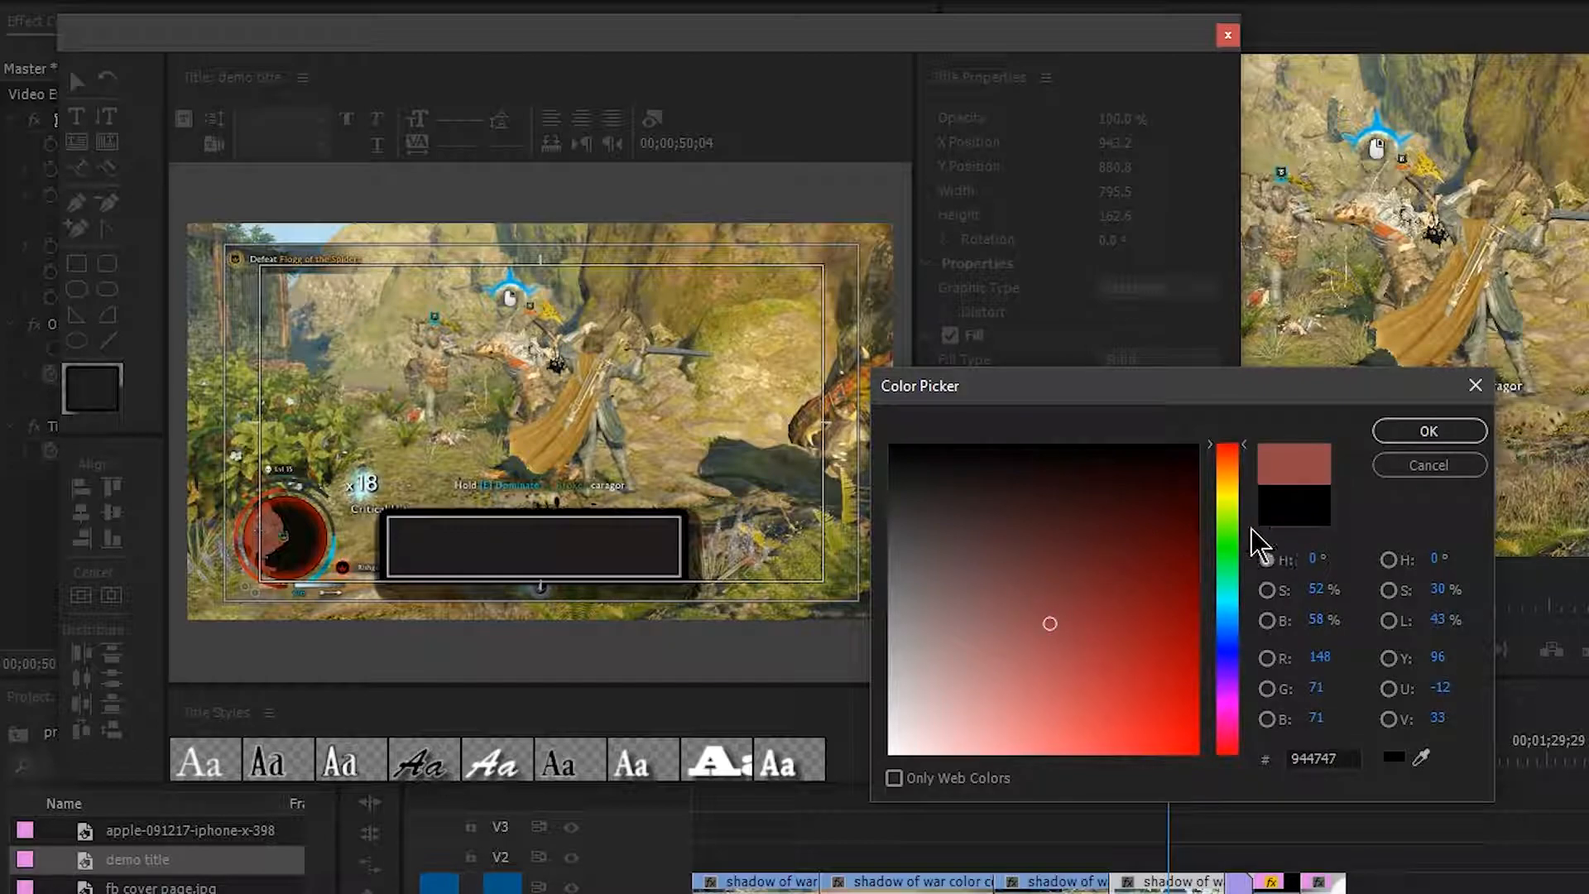
pyautogui.moveTo(1234, 532); pyautogui.dragTo(1230, 493)
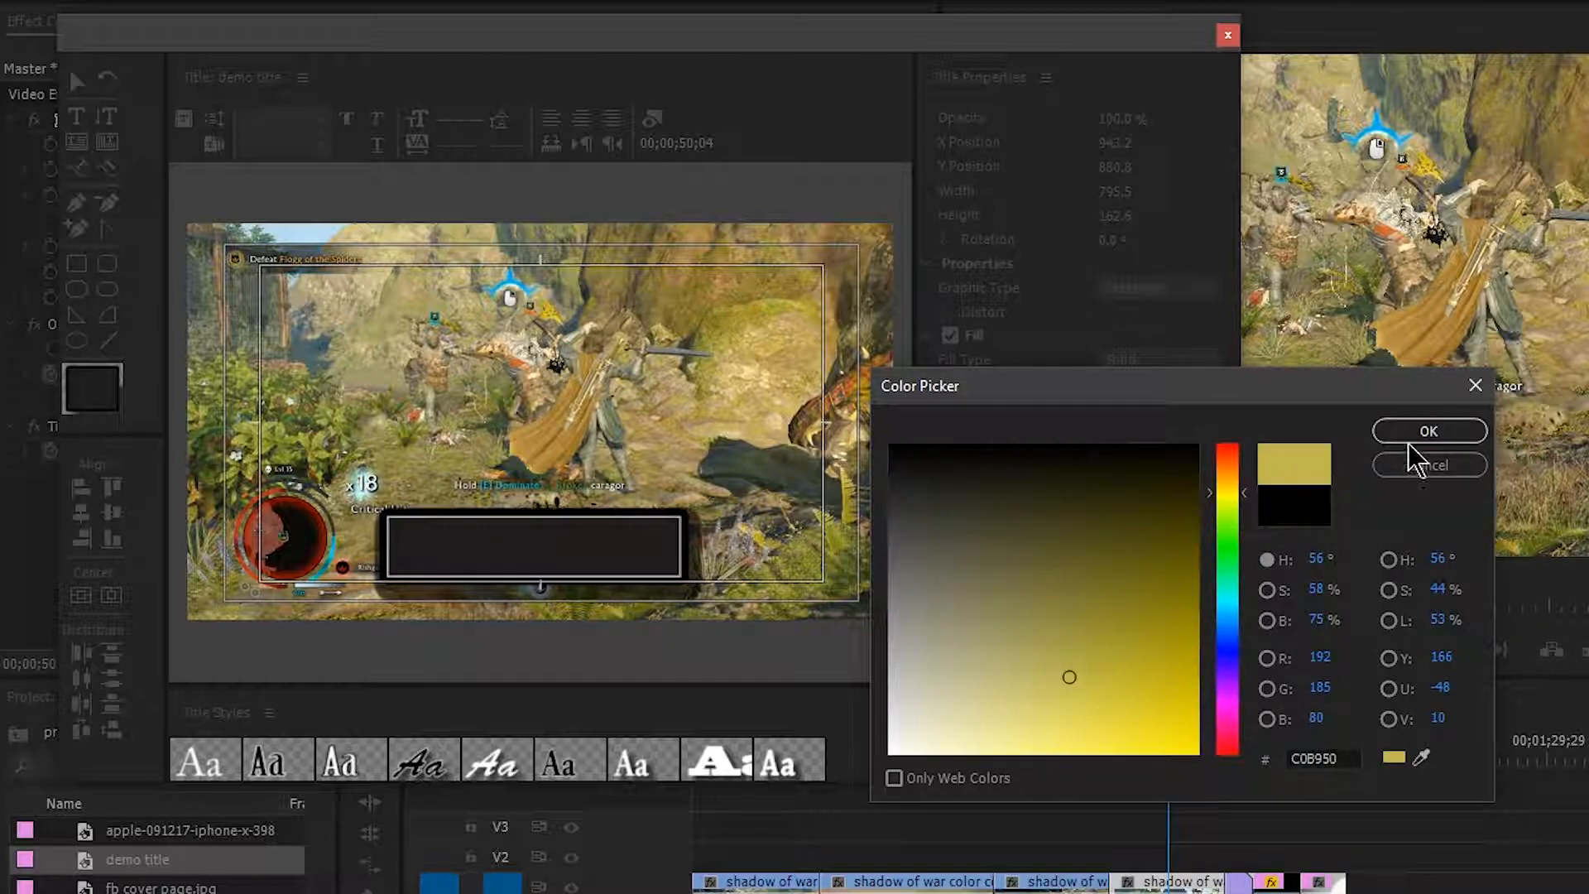
pyautogui.click(1408, 434)
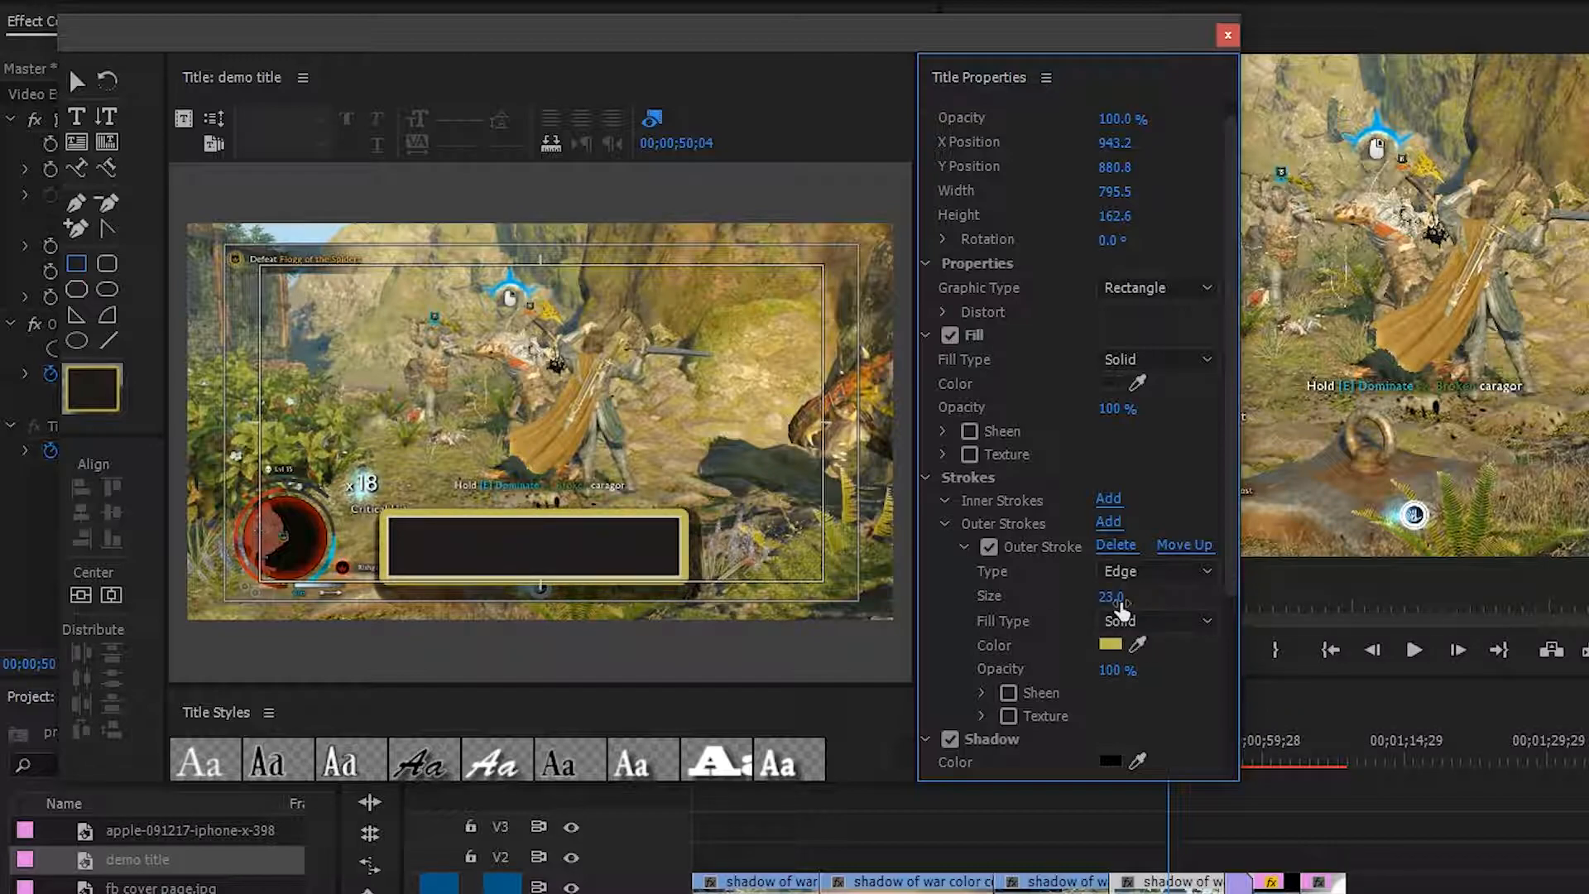
# Step: Set the rectangle's outer stroke color to near-black 252520 and its size to 9
pyautogui.click(1112, 644)
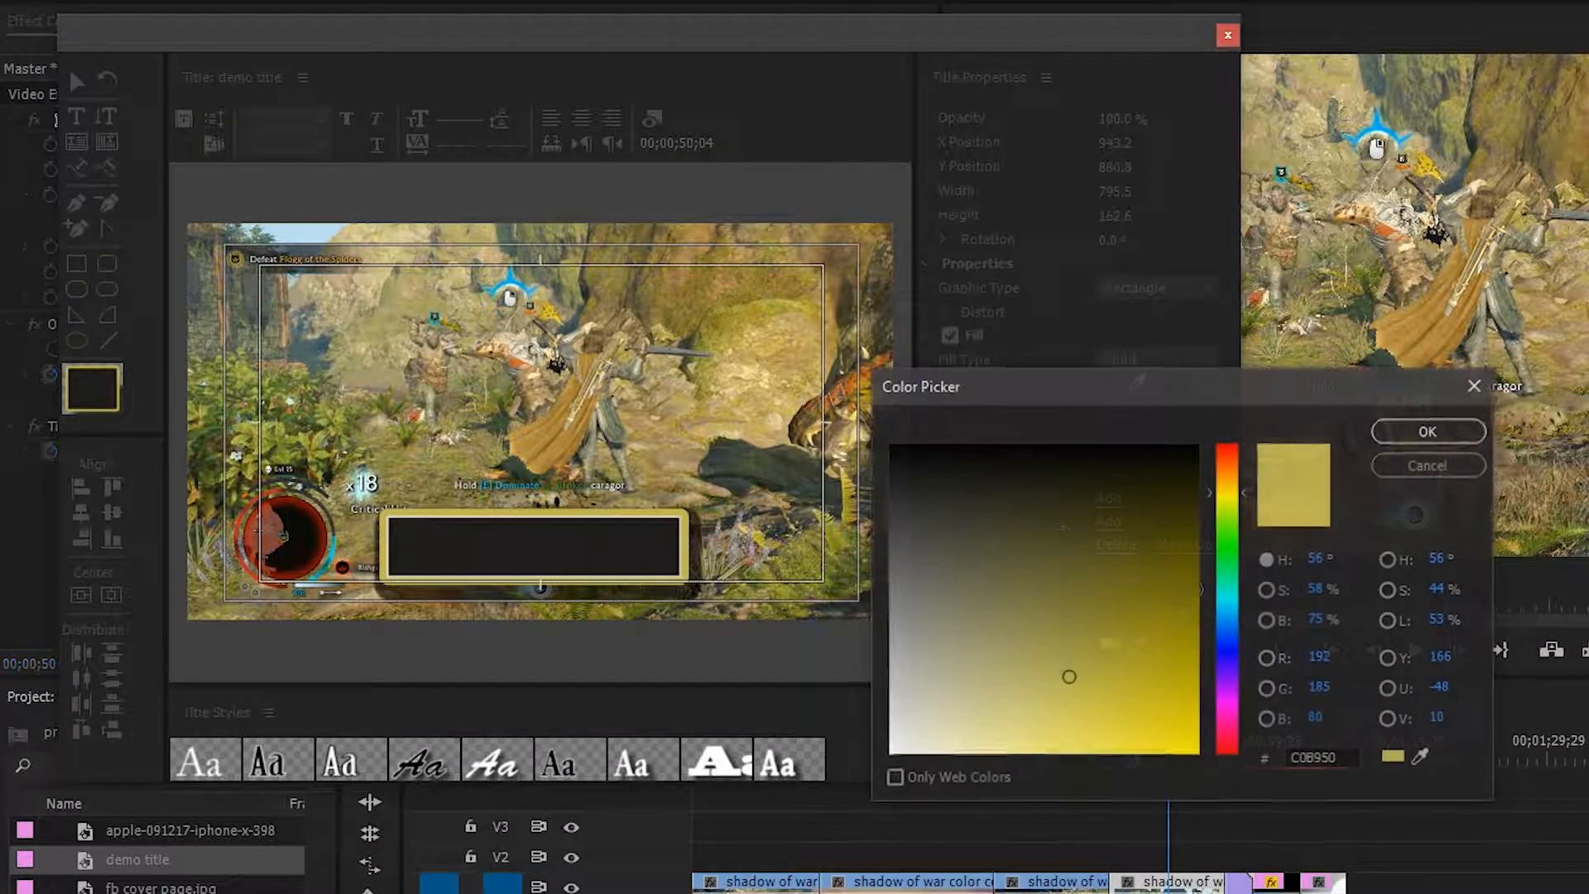
pyautogui.click(928, 488)
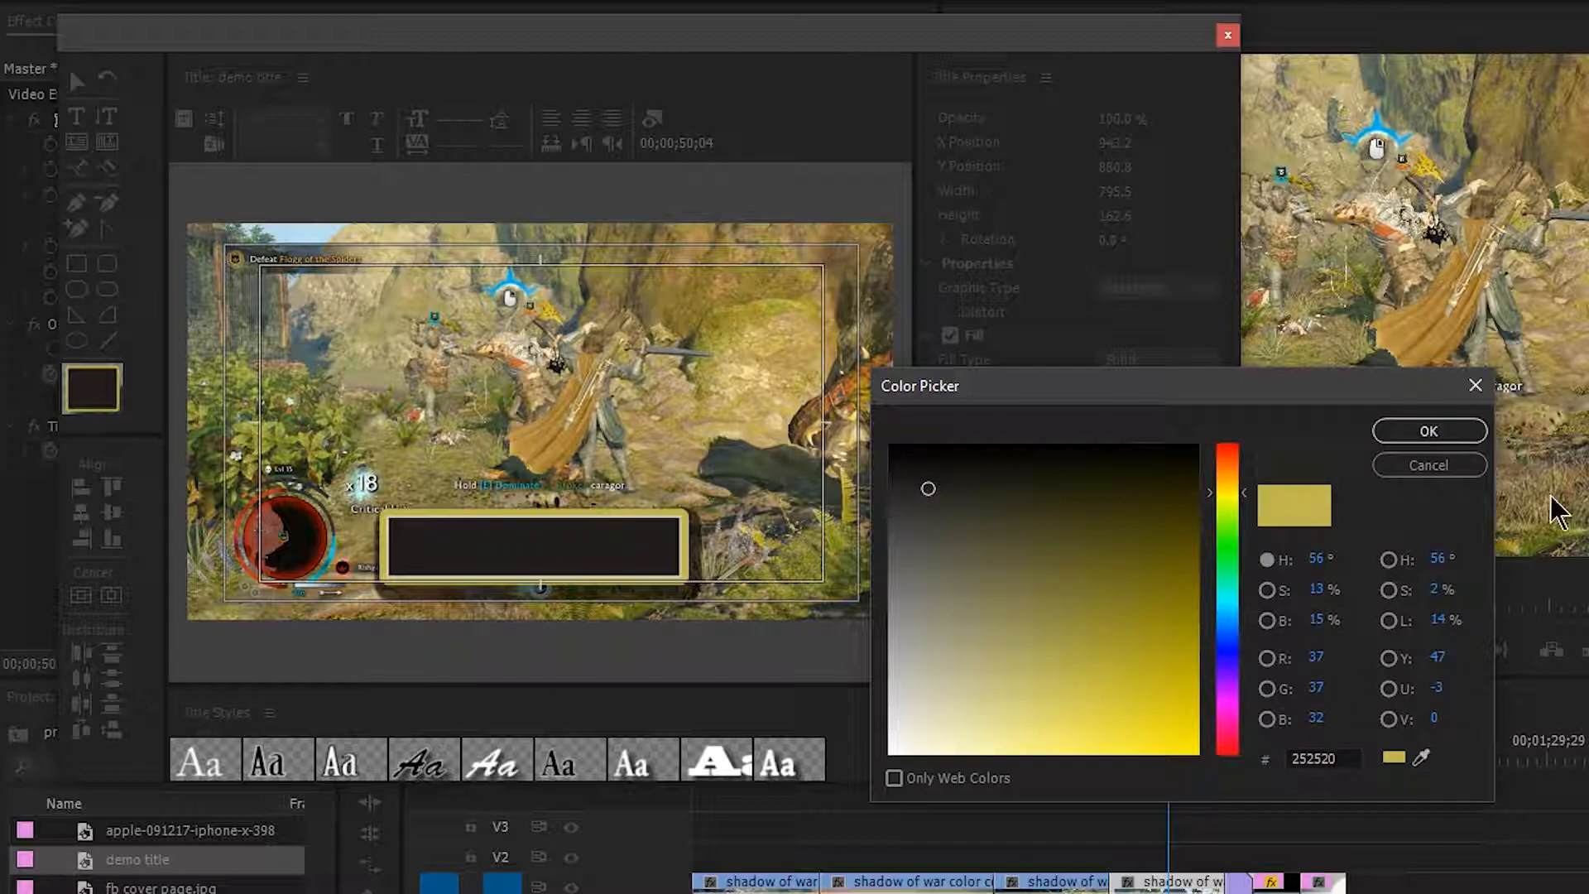
pyautogui.click(1444, 431)
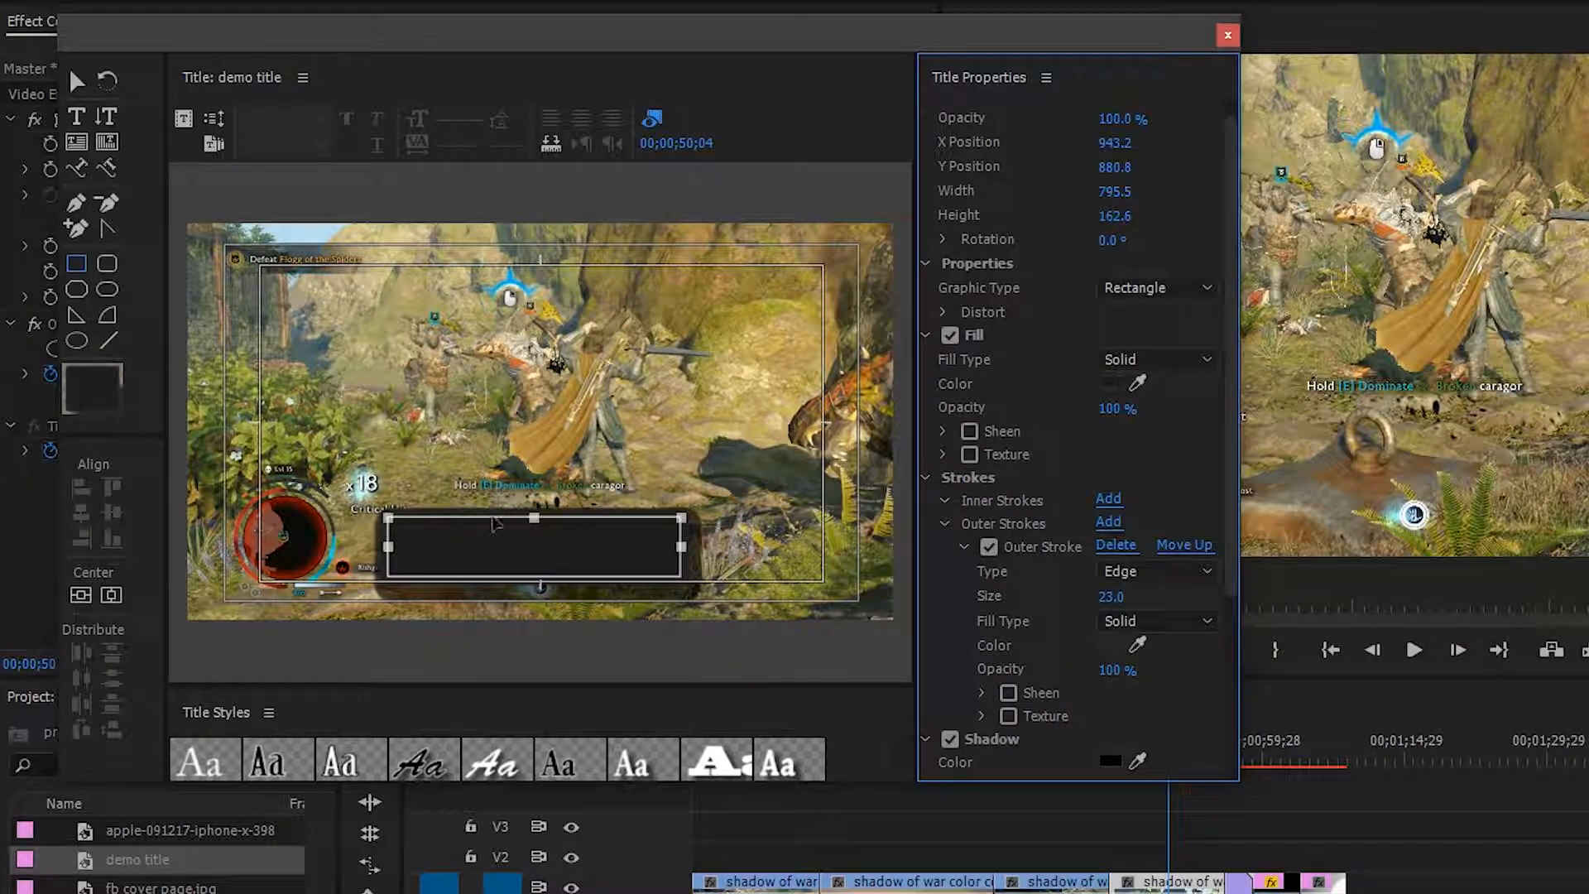
pyautogui.moveTo(1110, 596); pyautogui.dragTo(1101, 596)
pyautogui.click(1111, 596)
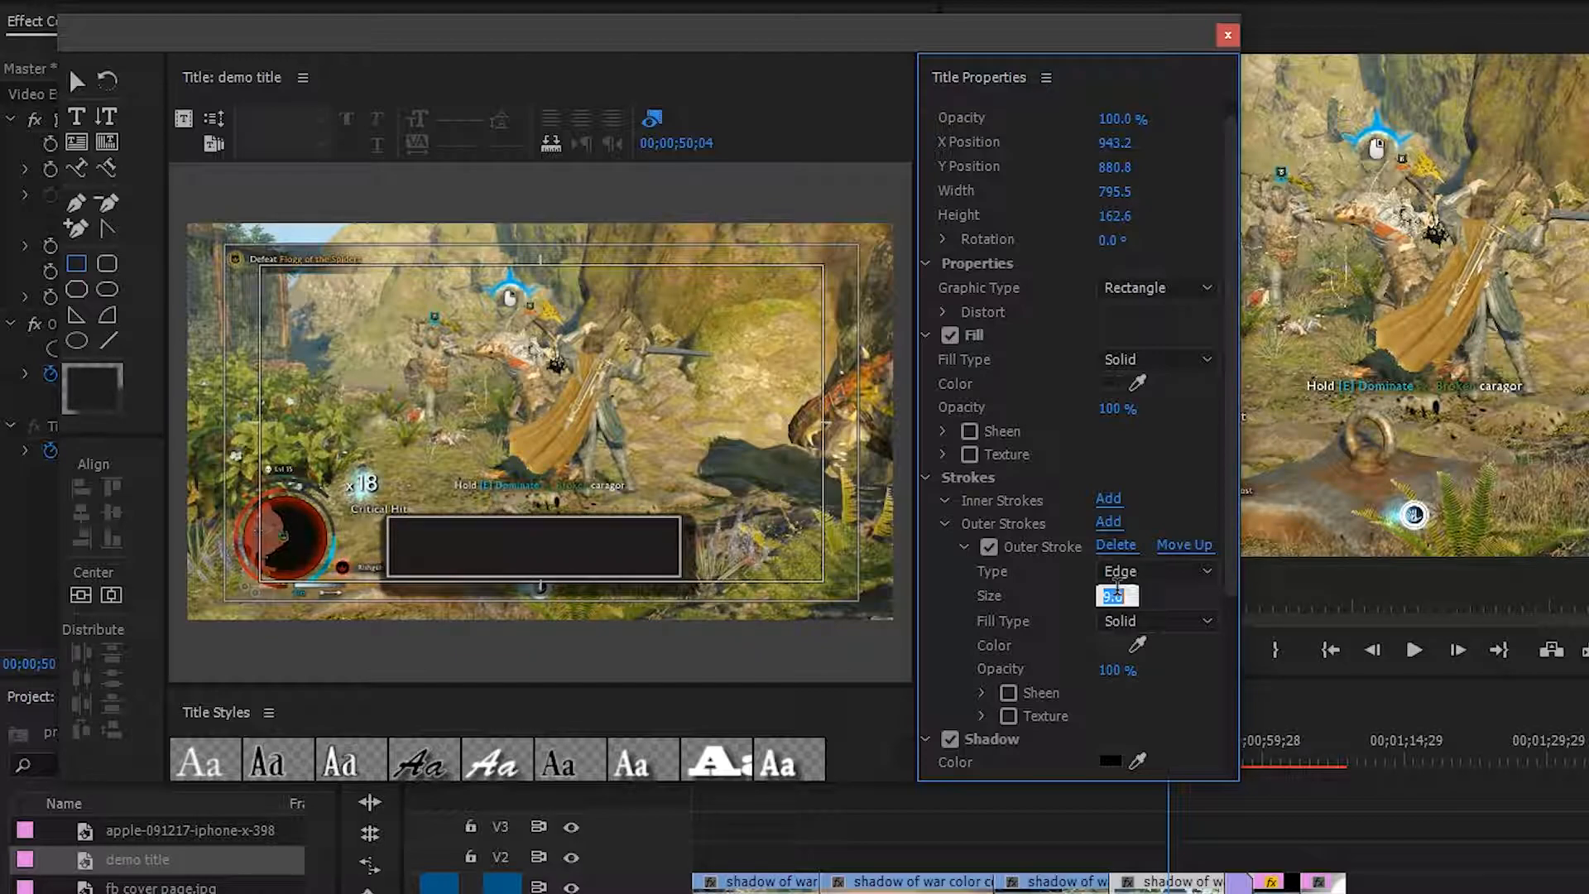
# Step: Widen the rectangle to a width of 835.5
pyautogui.scroll(-2, 1032, 656)
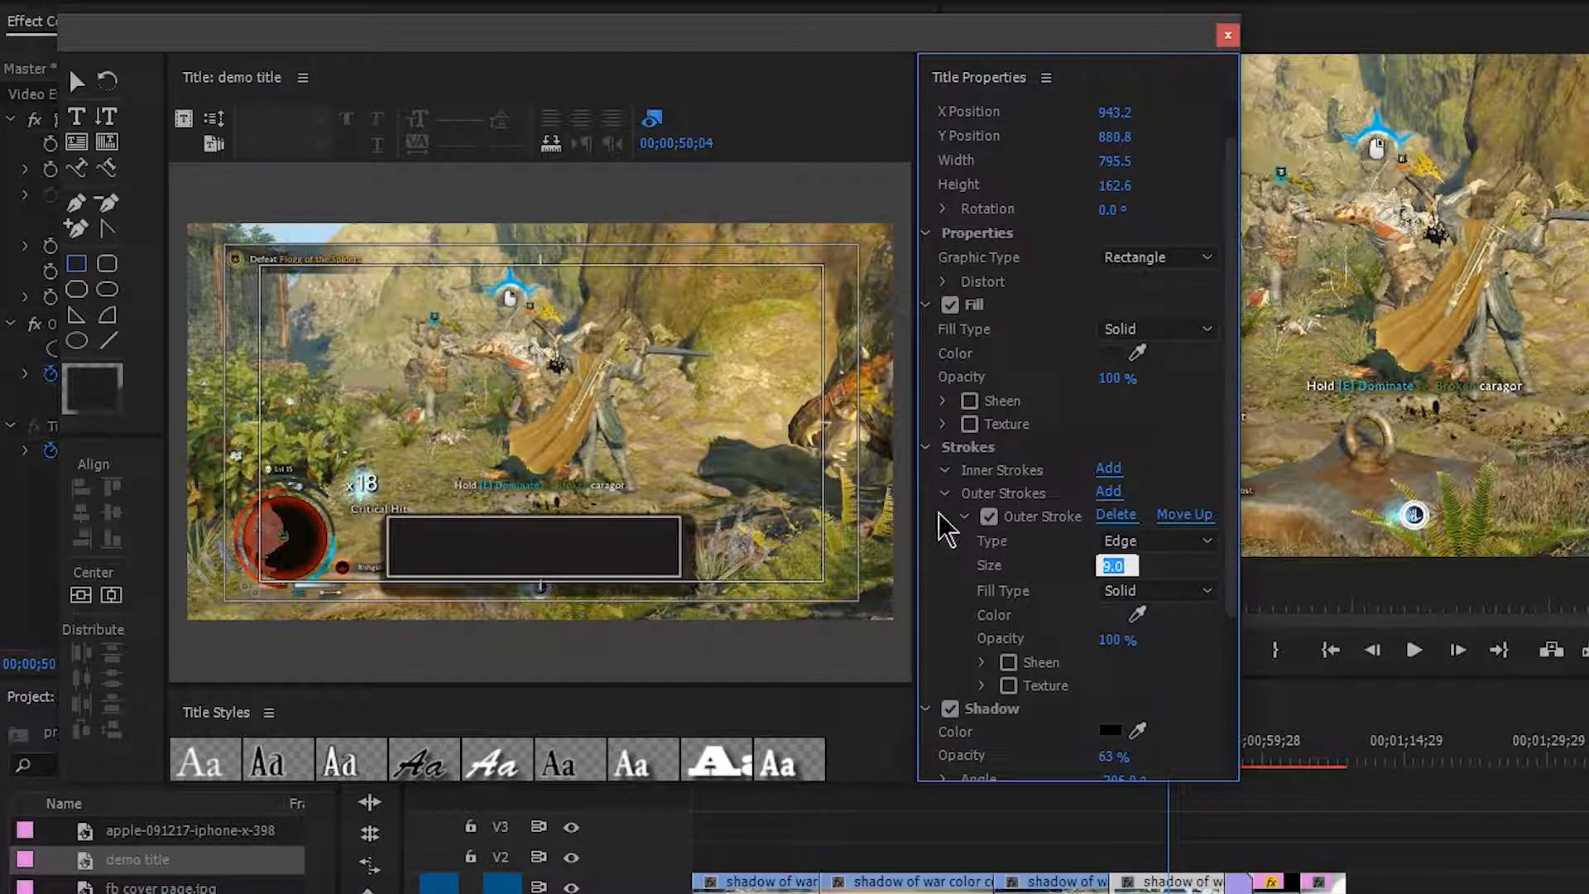
pyautogui.scroll(1, 1109, 464)
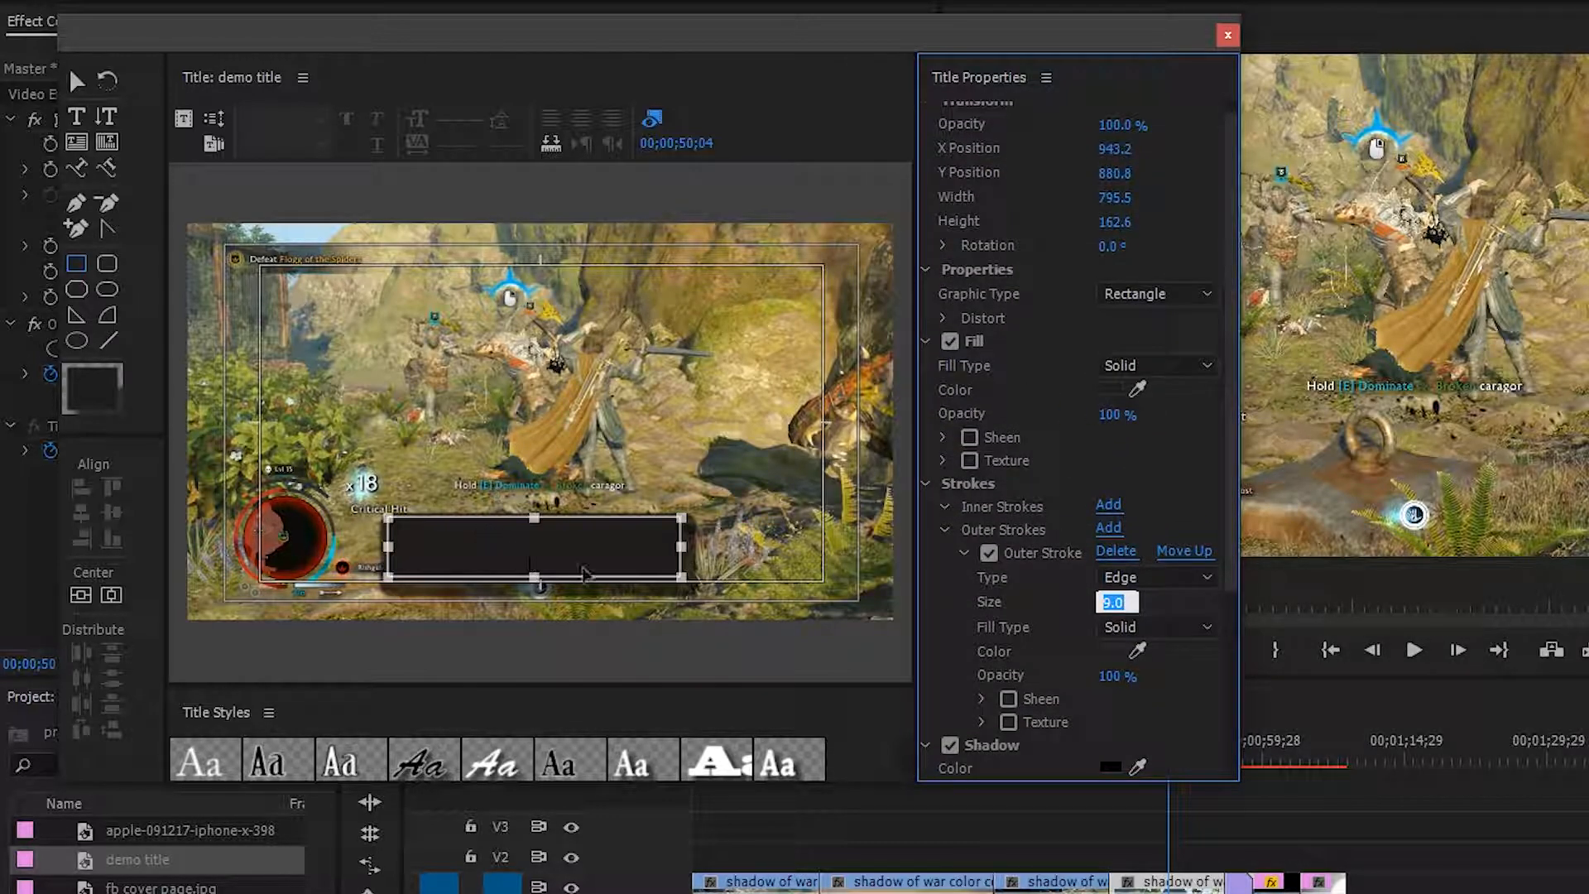
pyautogui.scroll(1, 1067, 133)
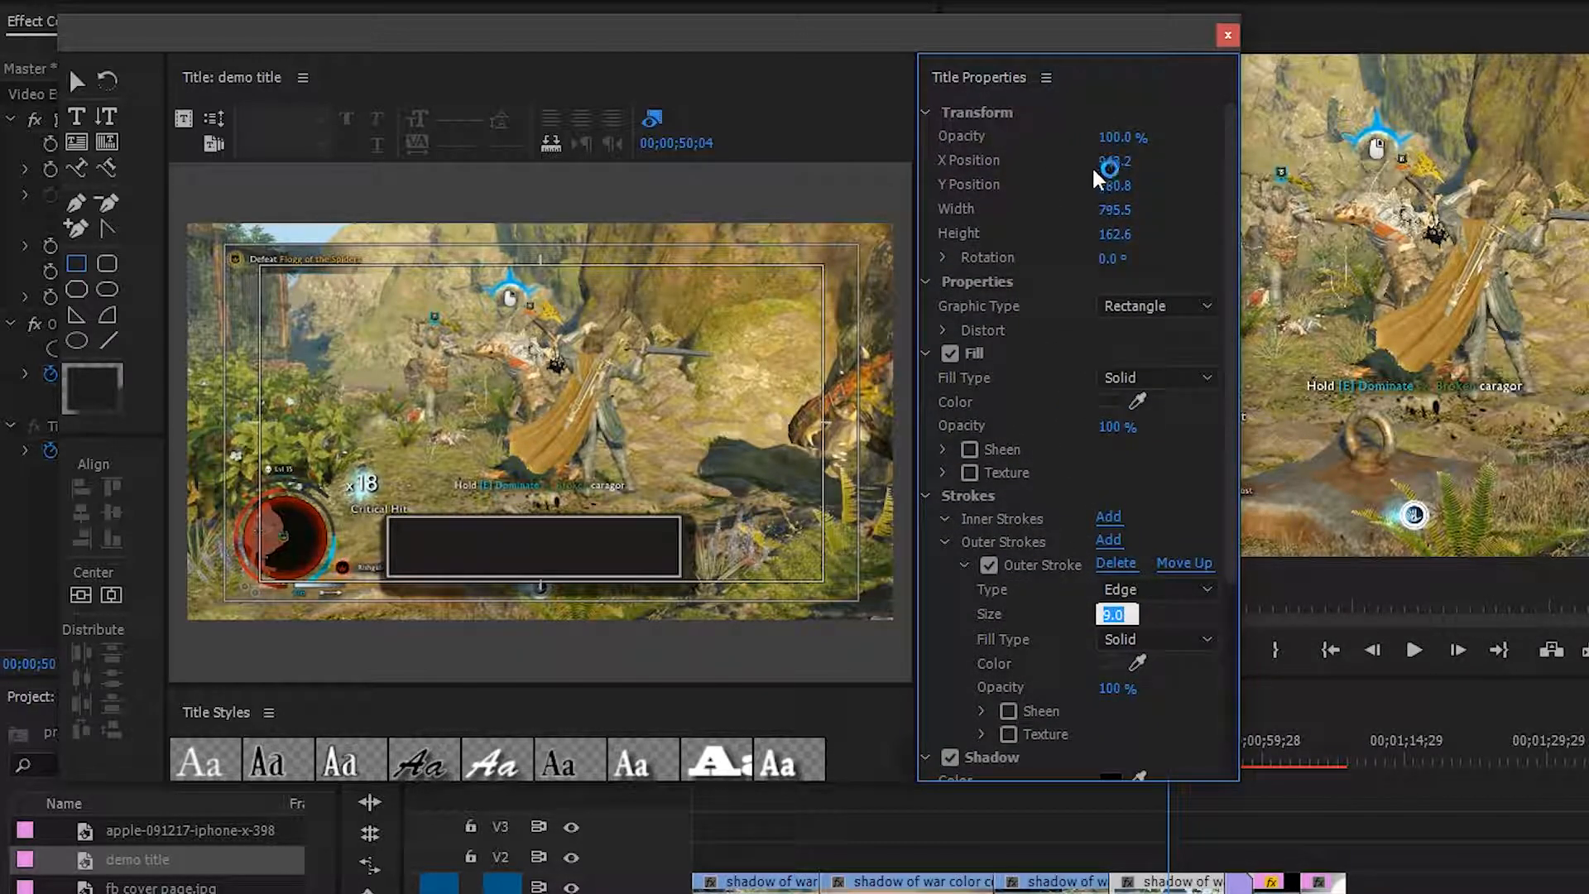
pyautogui.moveTo(1116, 208); pyautogui.dragTo(1149, 207)
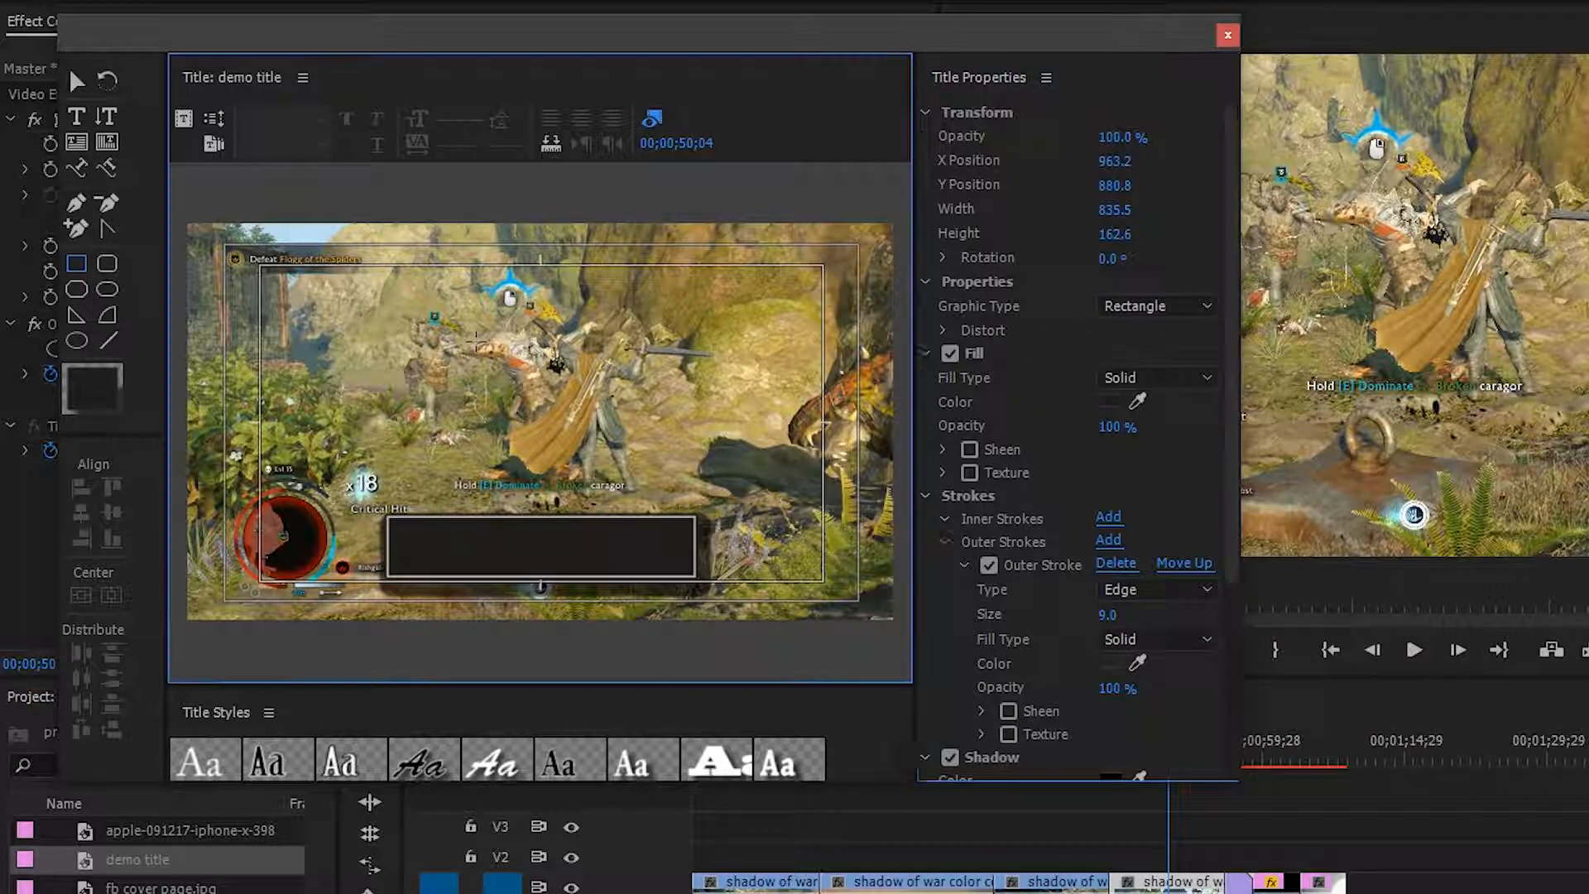
pyautogui.rightClick(477, 341)
pyautogui.moveTo(657, 589)
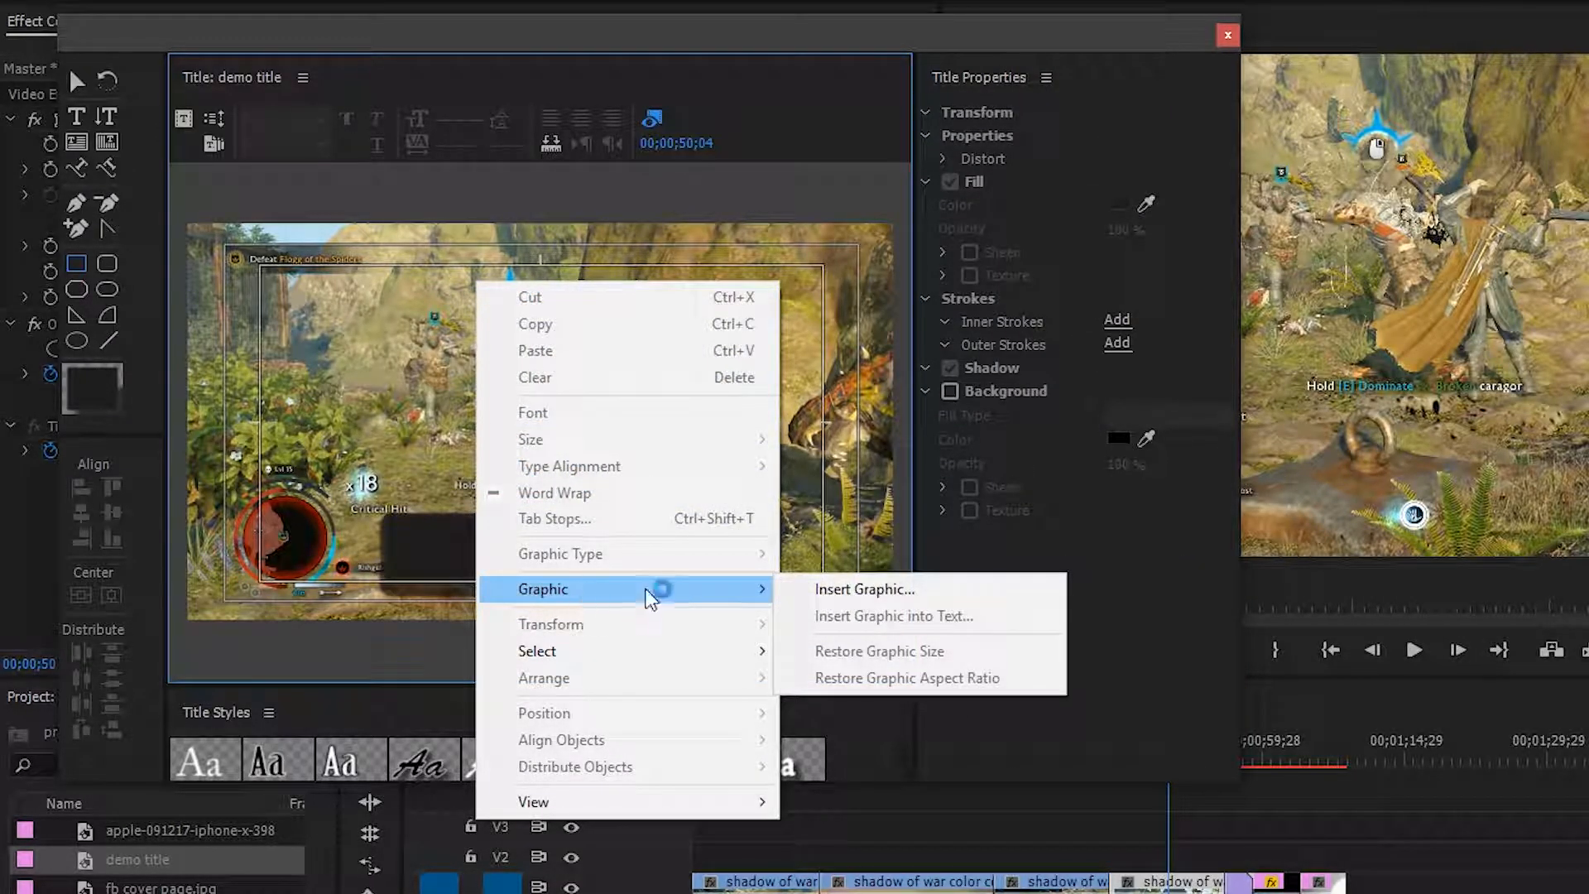
pyautogui.click(865, 589)
pyautogui.scroll(-5, 654, 389)
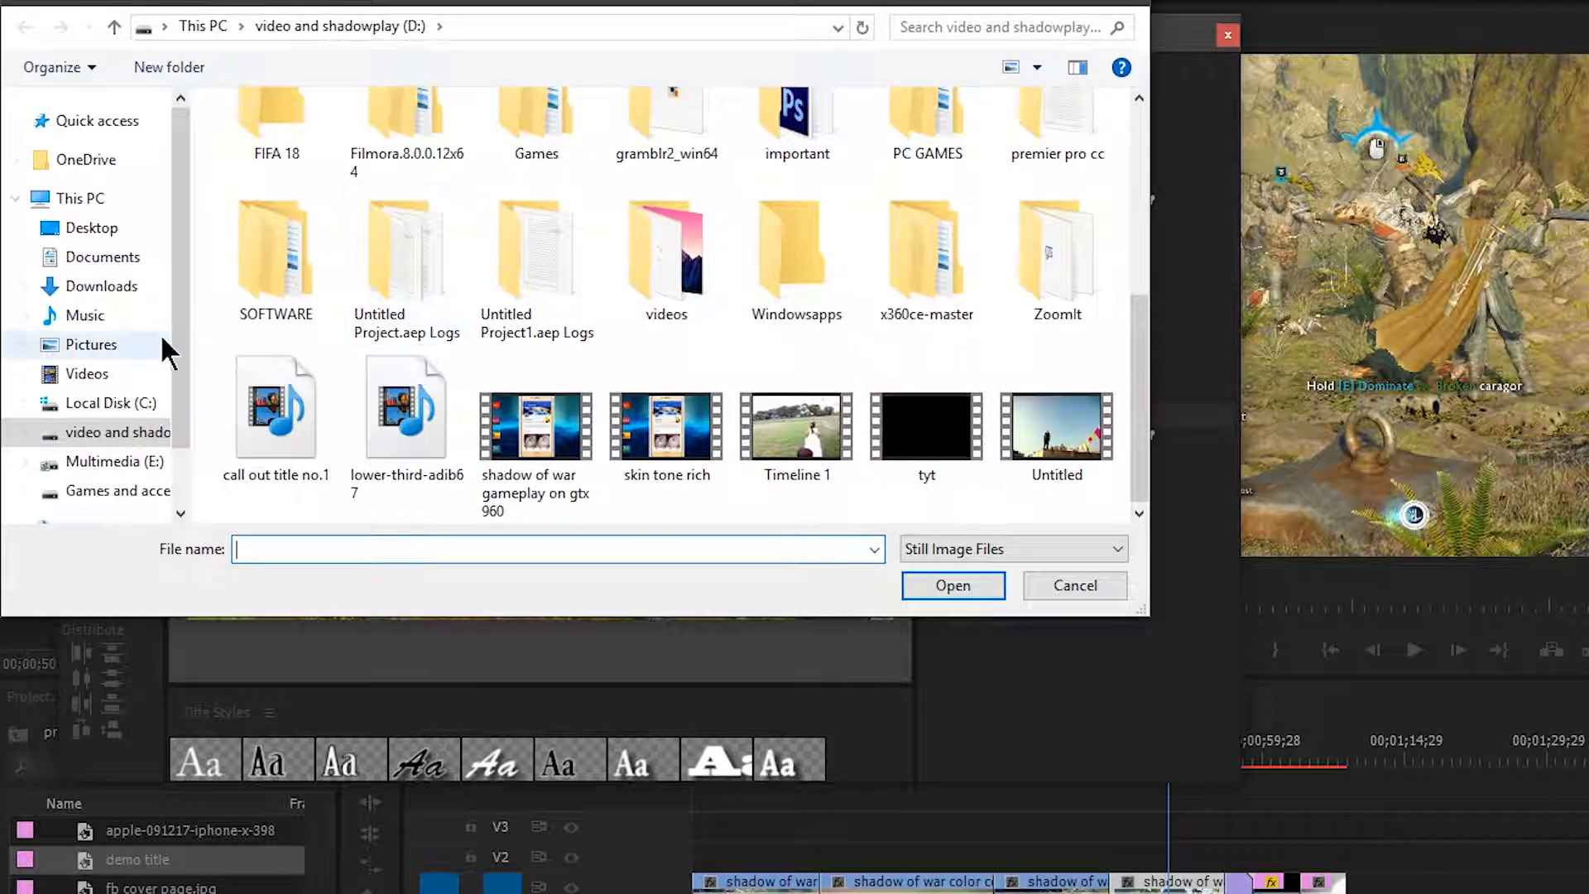
pyautogui.click(1119, 7)
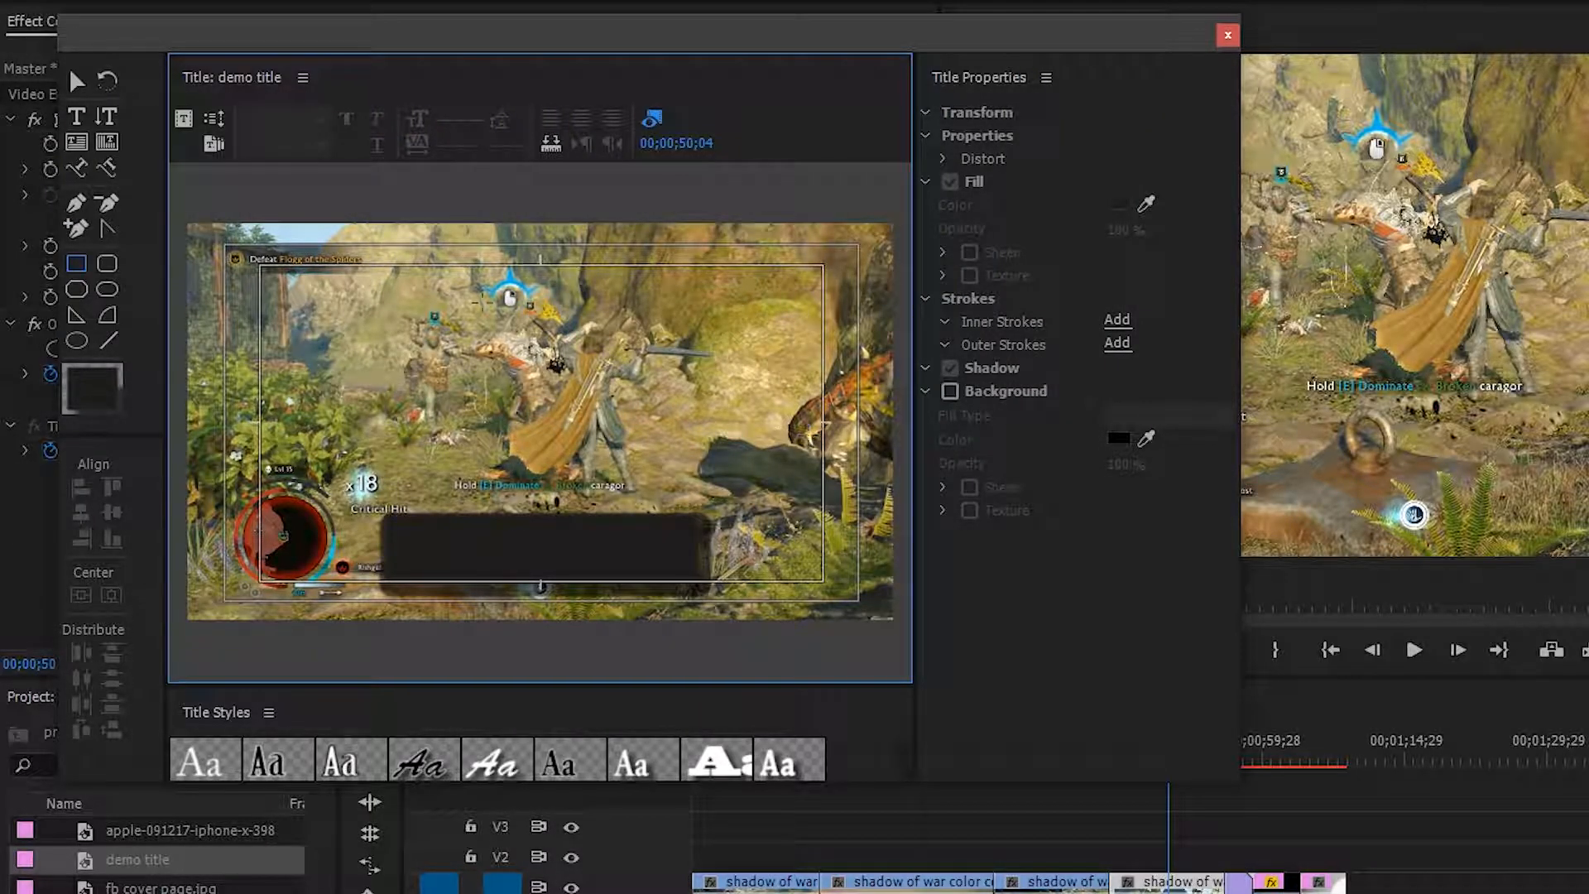
# Step: Start a text object inside the dark rectangle and set its font to Arial Bold
pyautogui.click(80, 118)
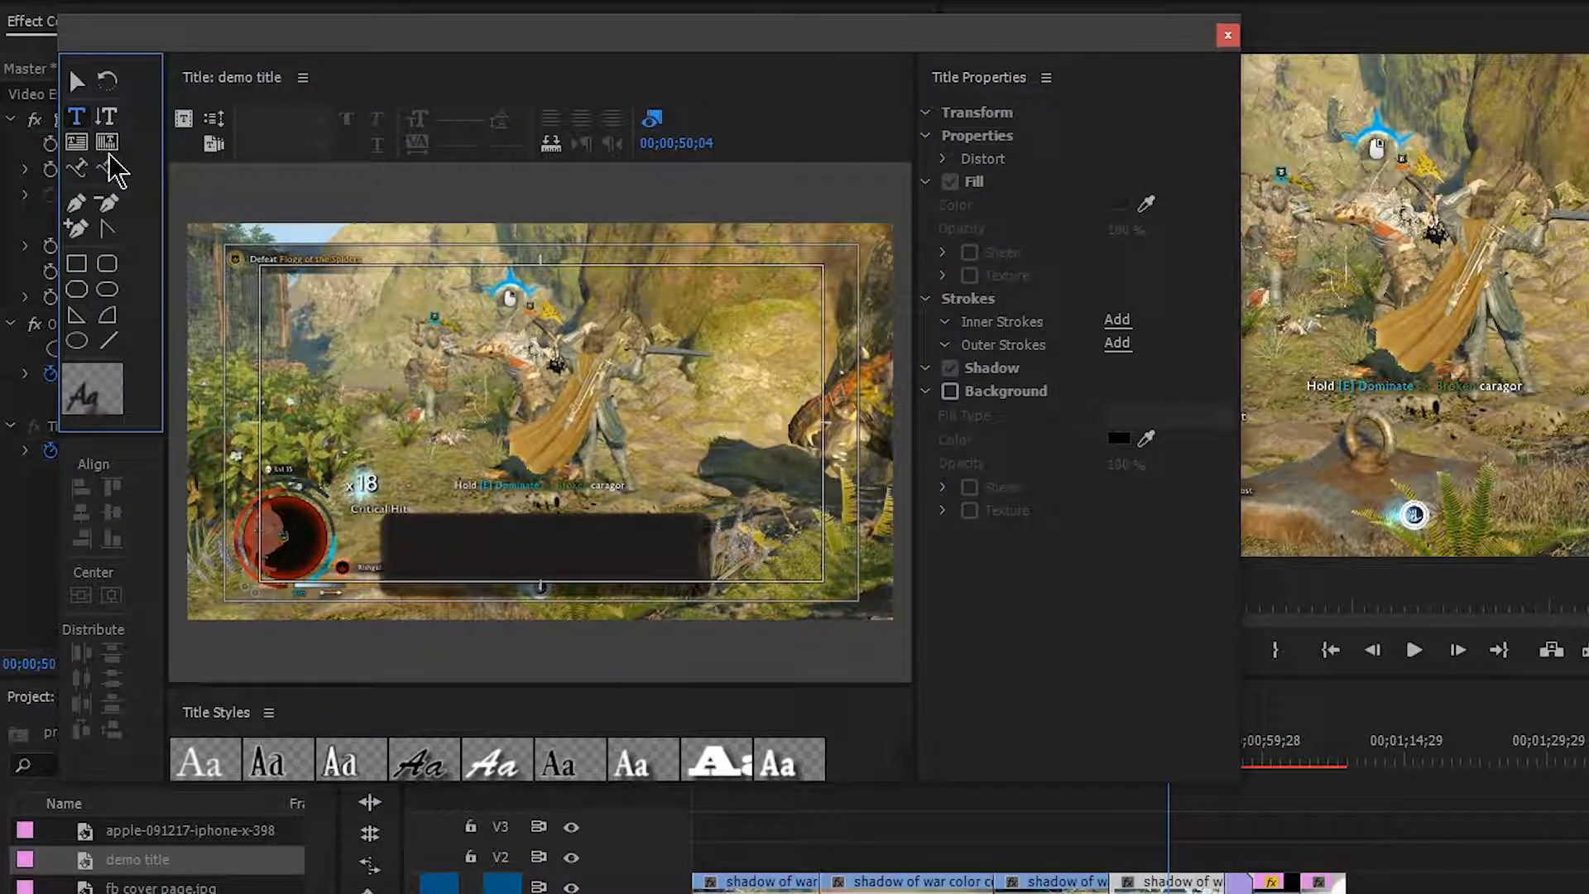
pyautogui.click(411, 543)
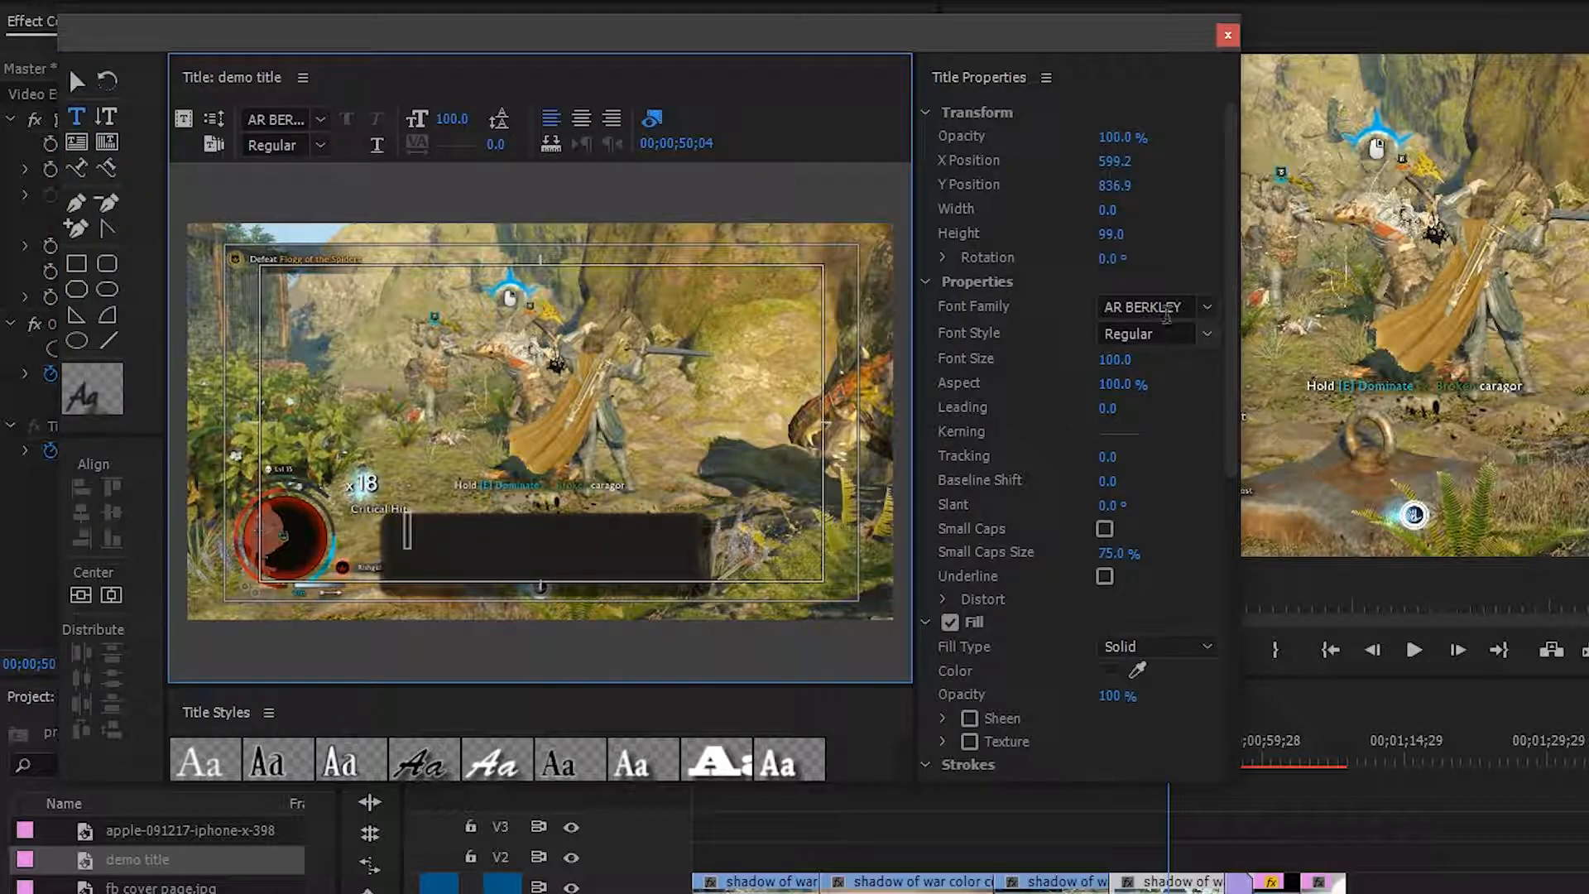
pyautogui.click(1190, 308)
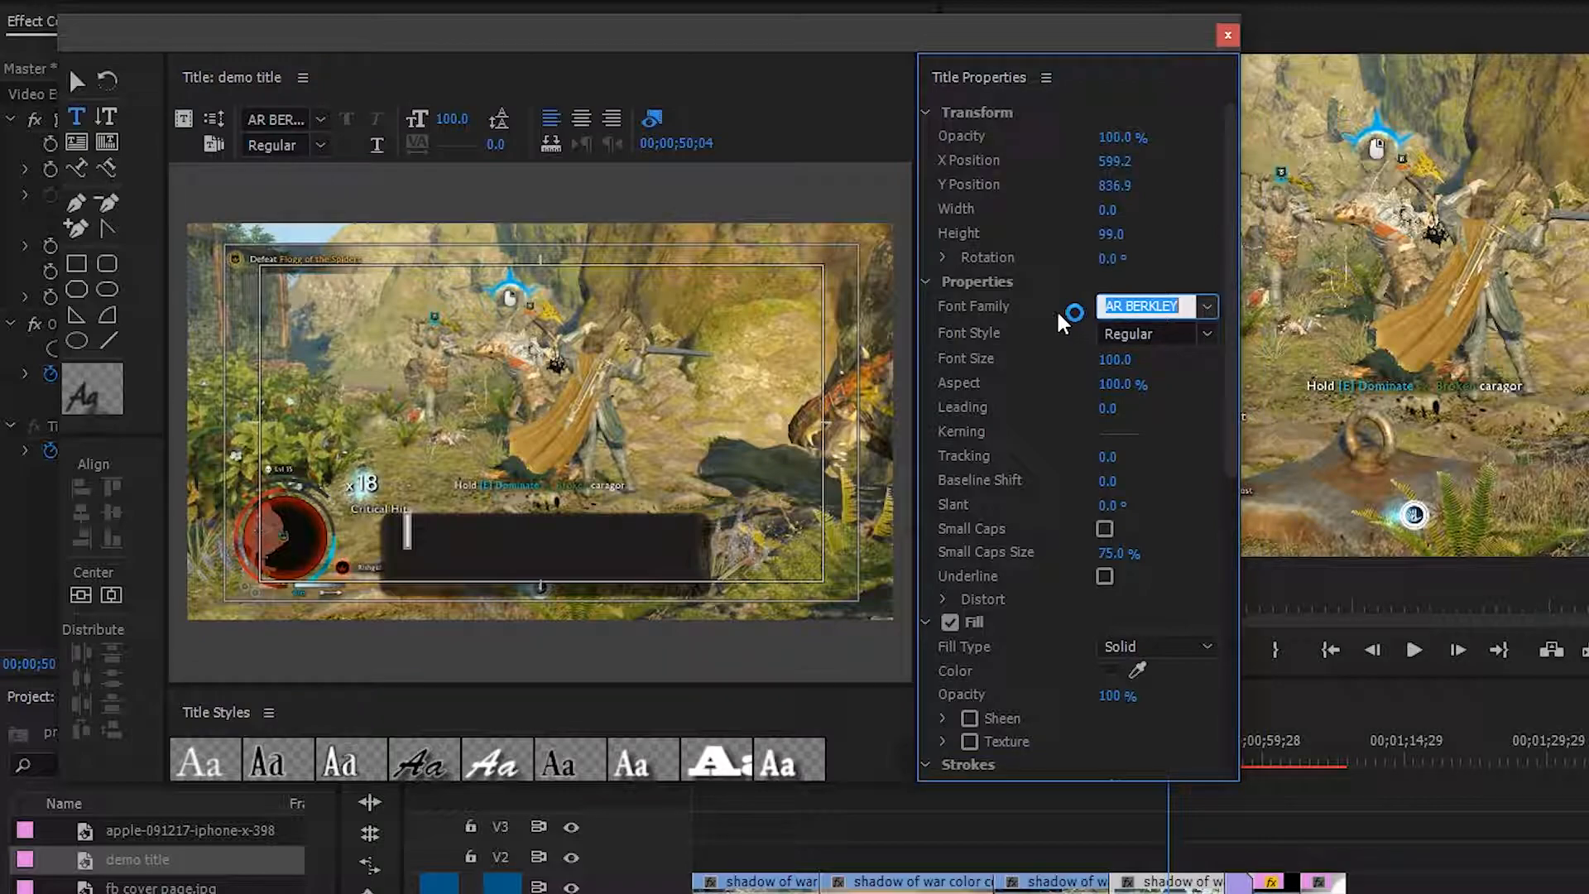
pyautogui.write('Arial')
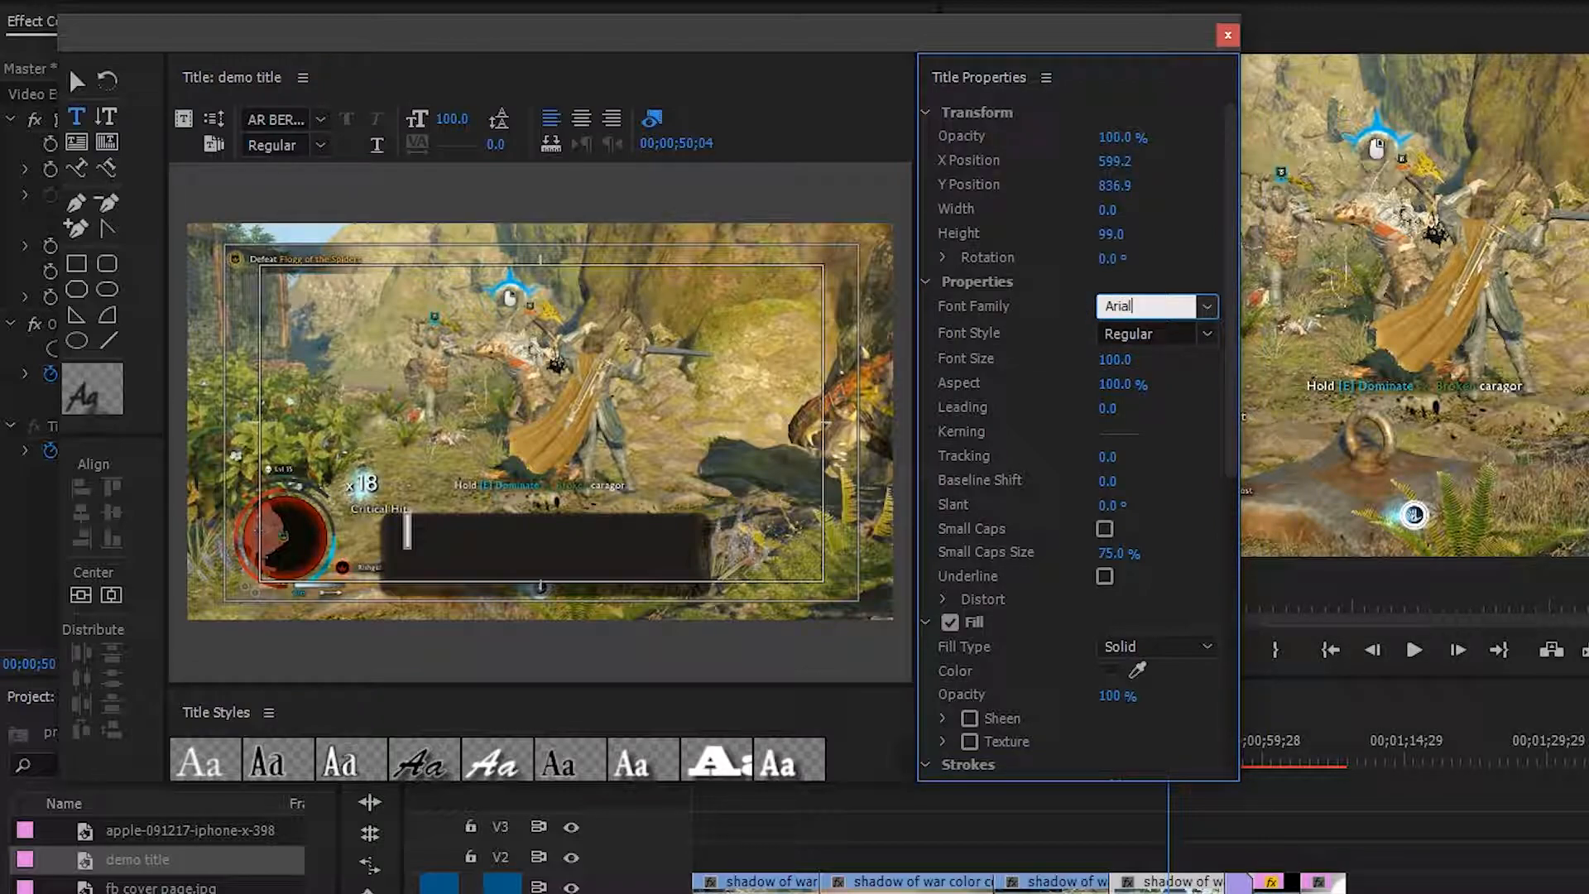
pyautogui.click(1192, 333)
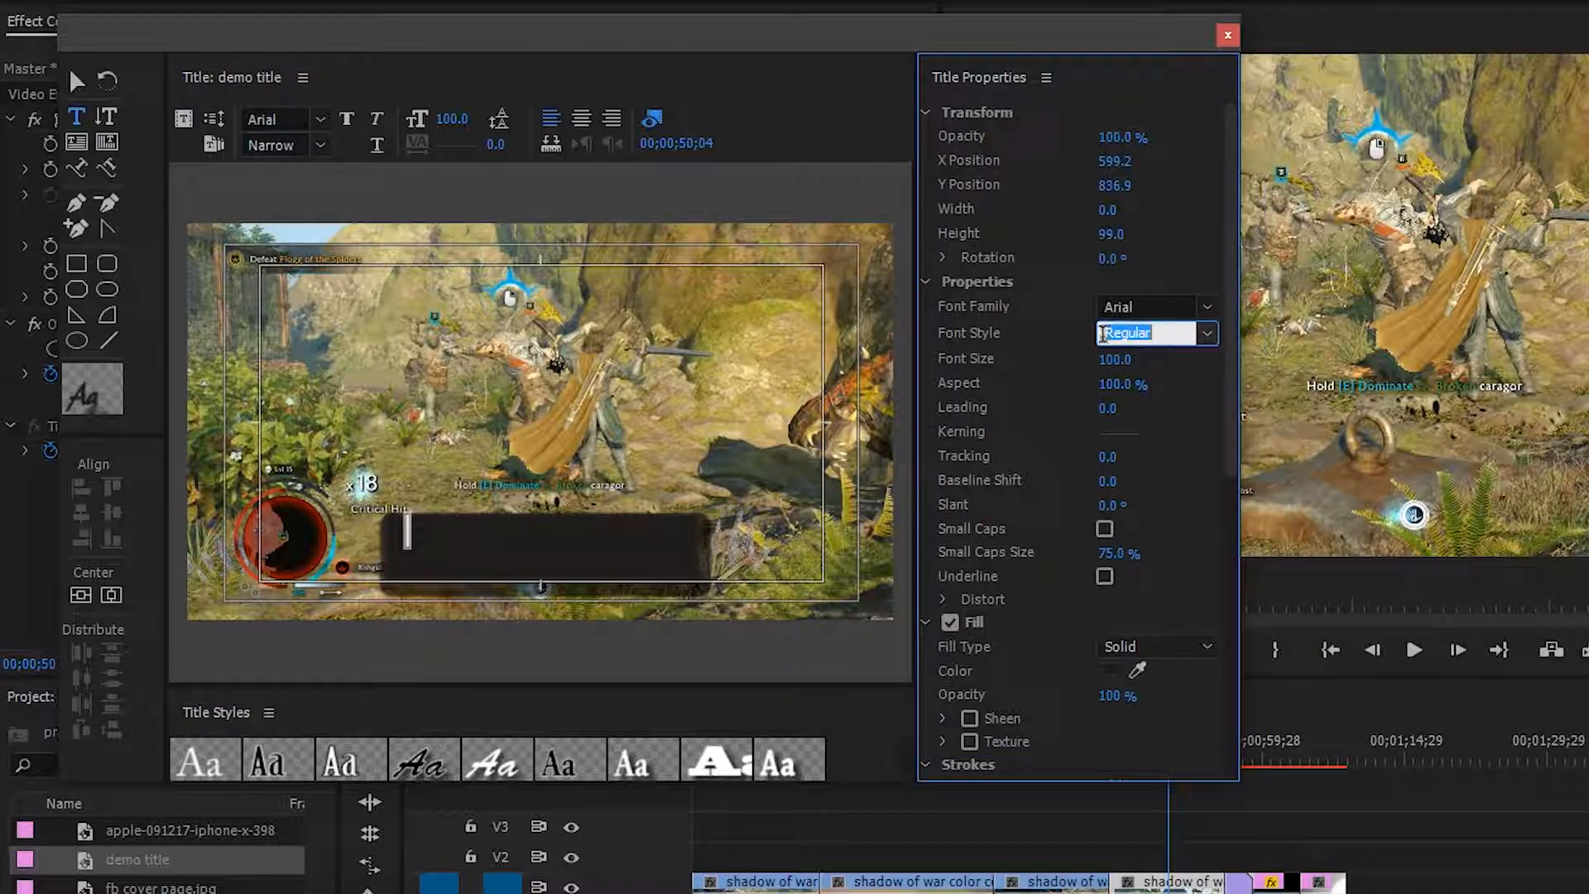
pyautogui.write('Bold')
pyautogui.press('Return')
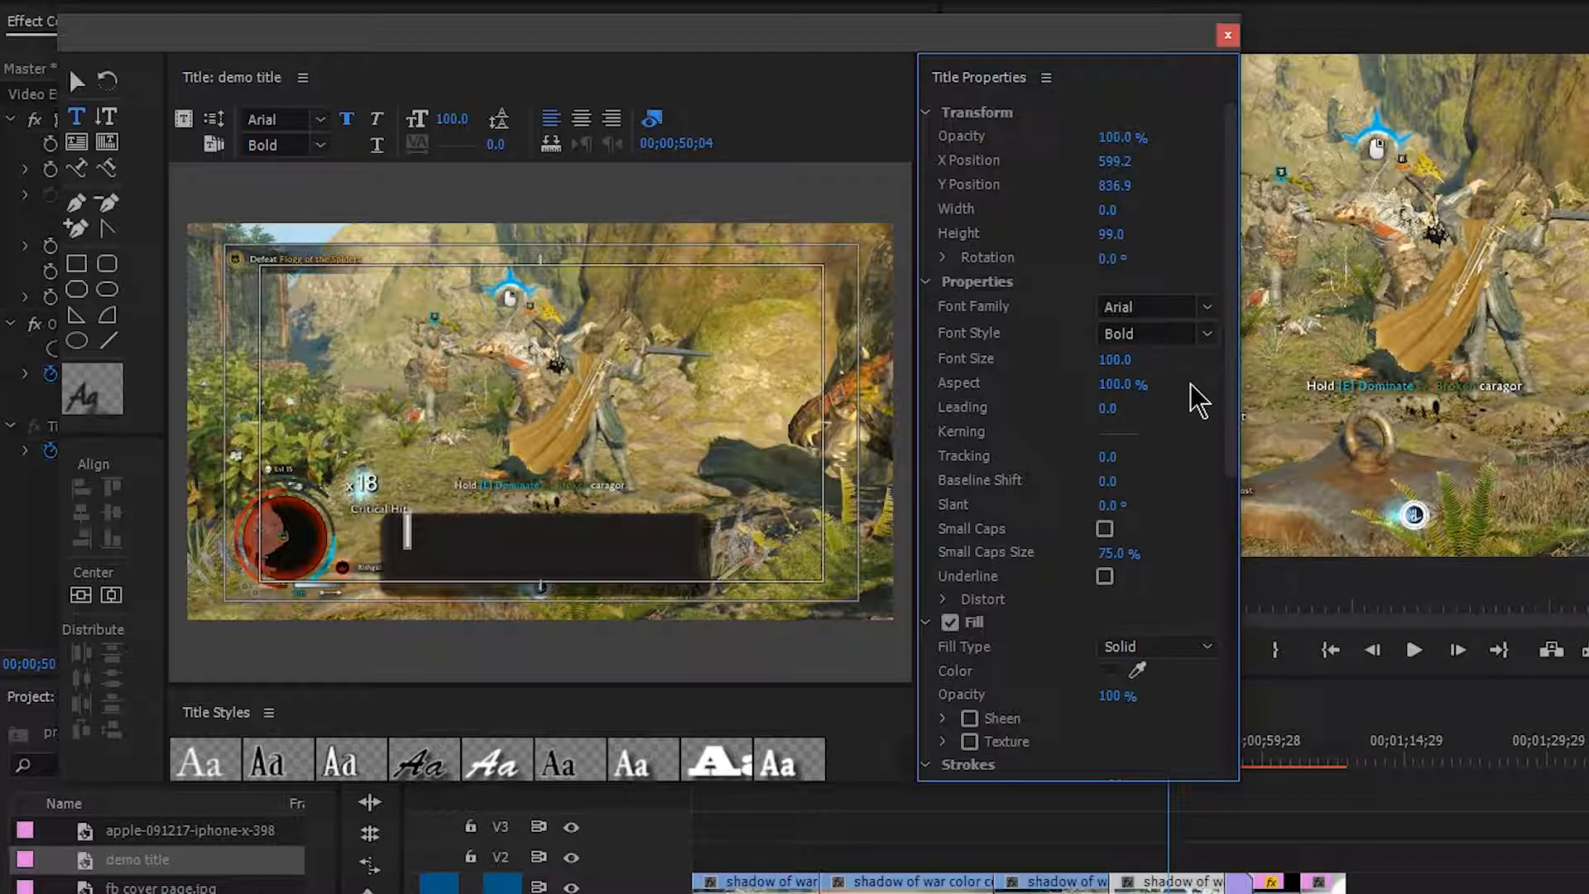
# Step: Set the text's fill color to light cyan 76FFFA
pyautogui.click(1119, 673)
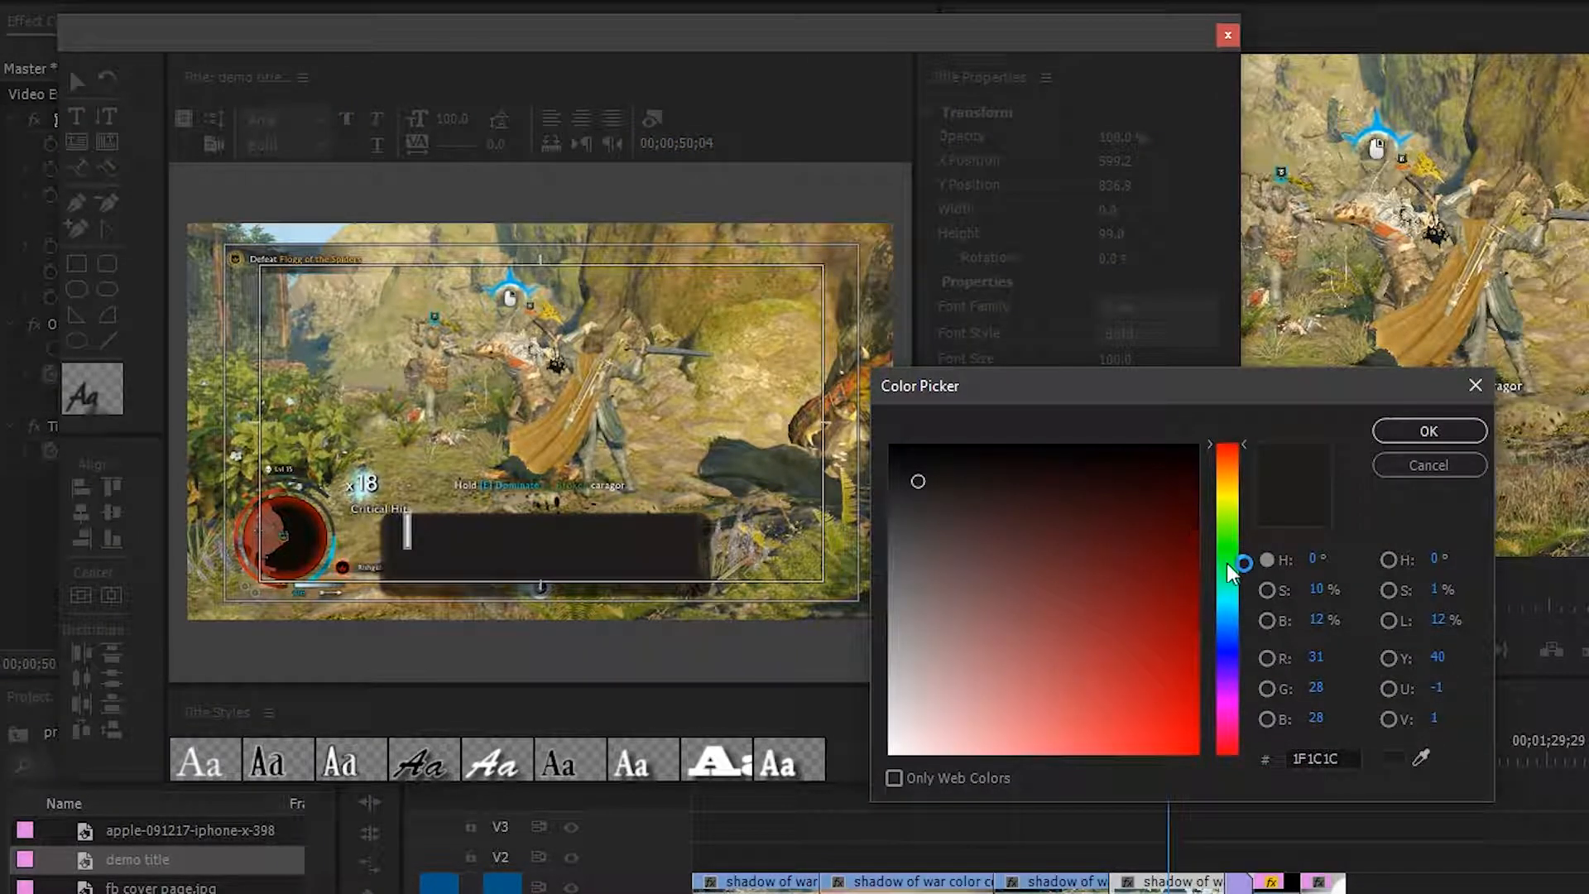
pyautogui.click(1228, 597)
pyautogui.moveTo(1071, 738); pyautogui.dragTo(1055, 753)
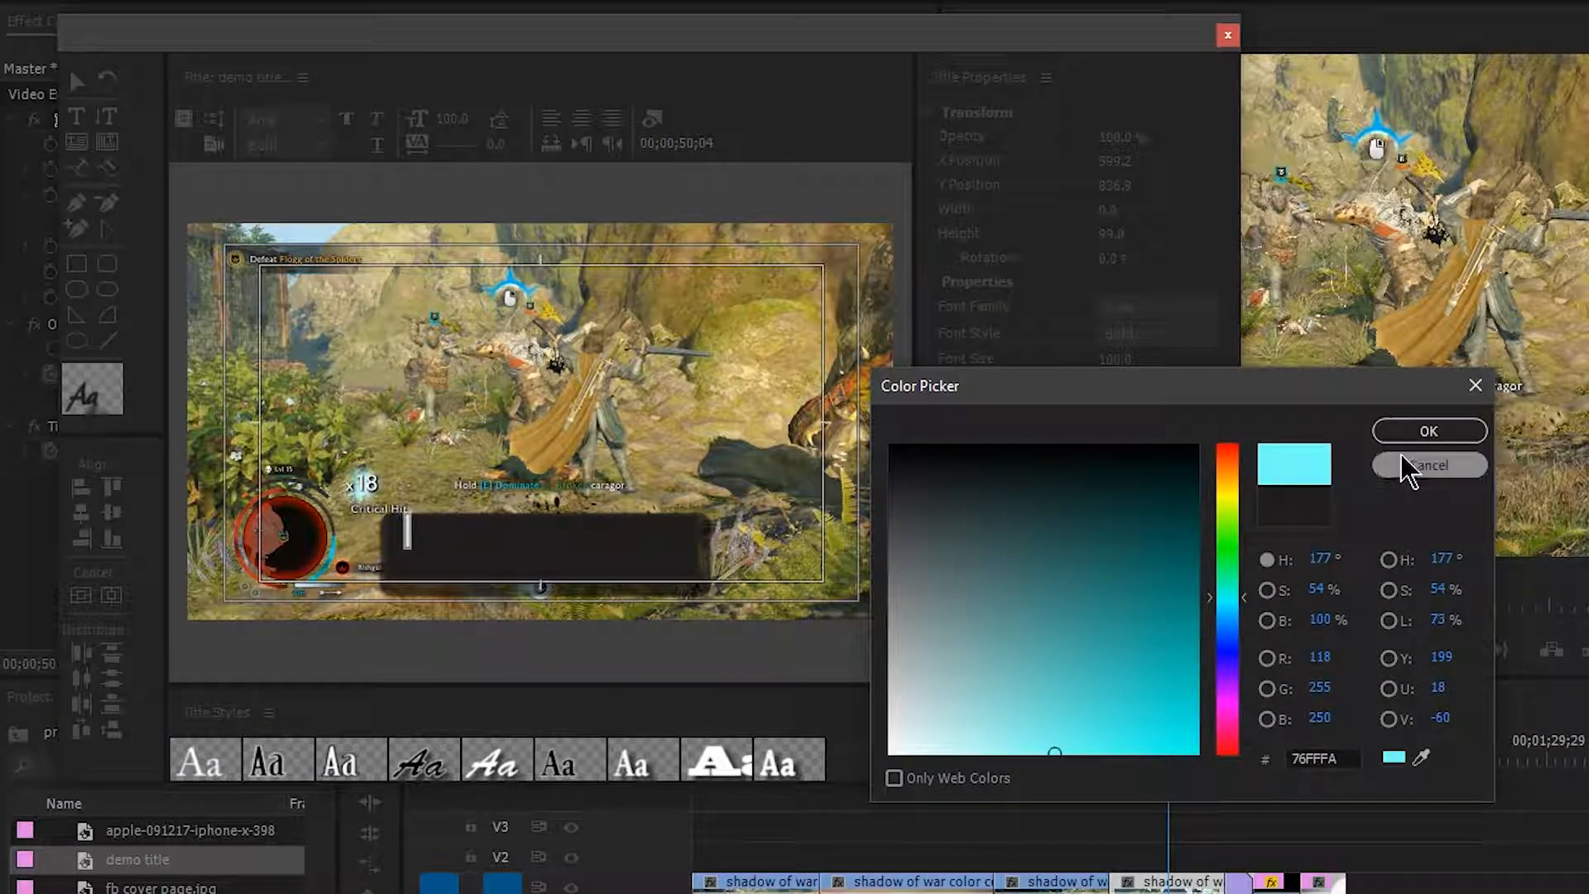
pyautogui.click(1430, 431)
# Step: Enter the text "Demo Title" in the text object on the rectangle
pyautogui.click(420, 537)
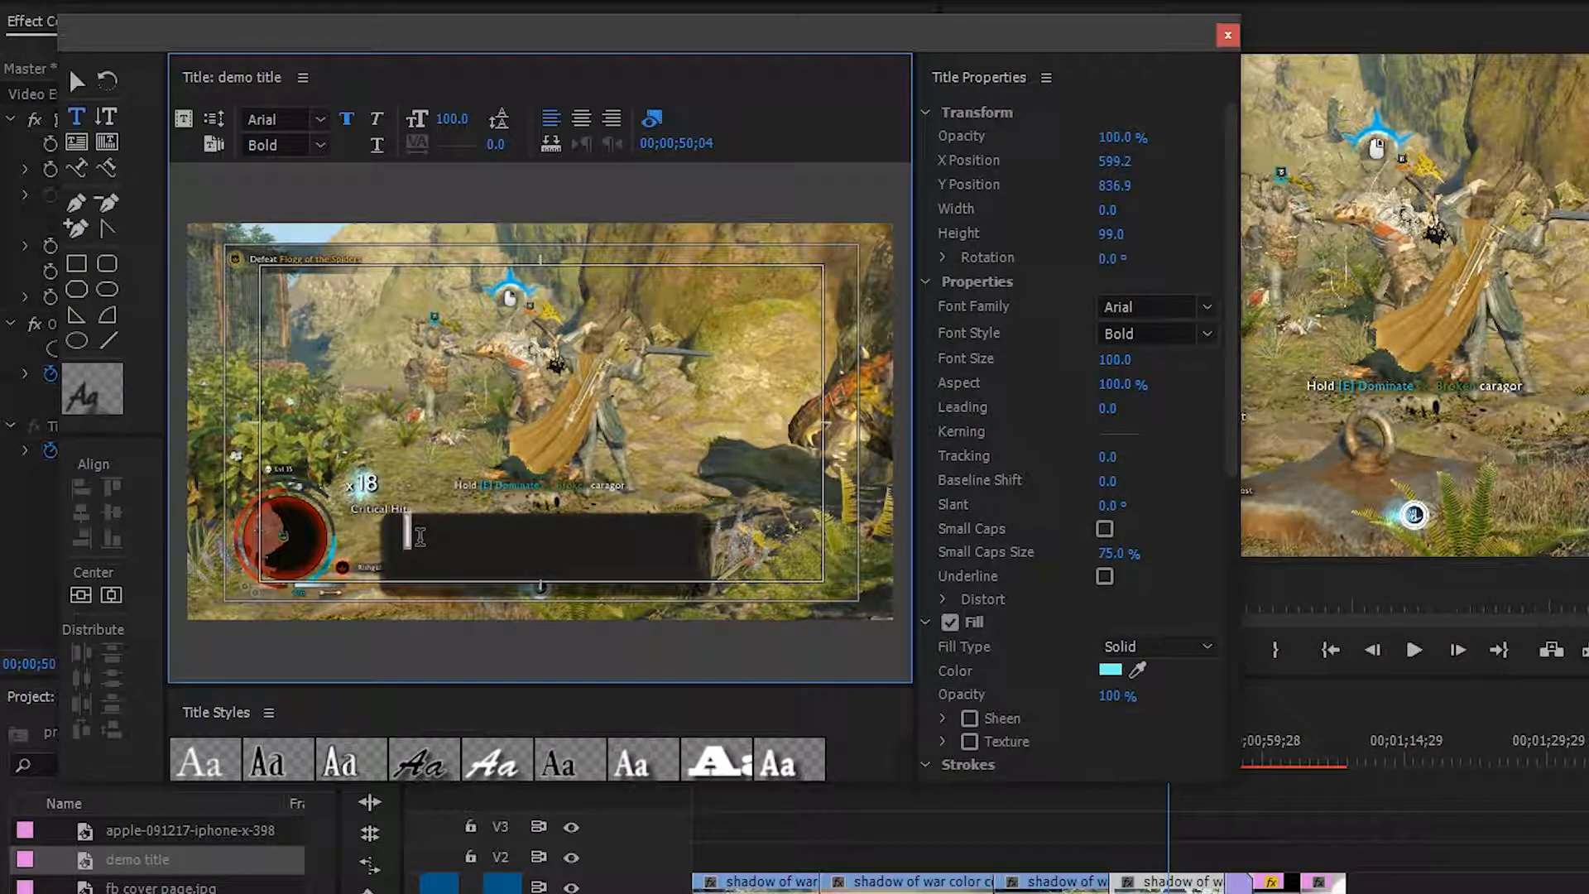
pyautogui.write('Demot')
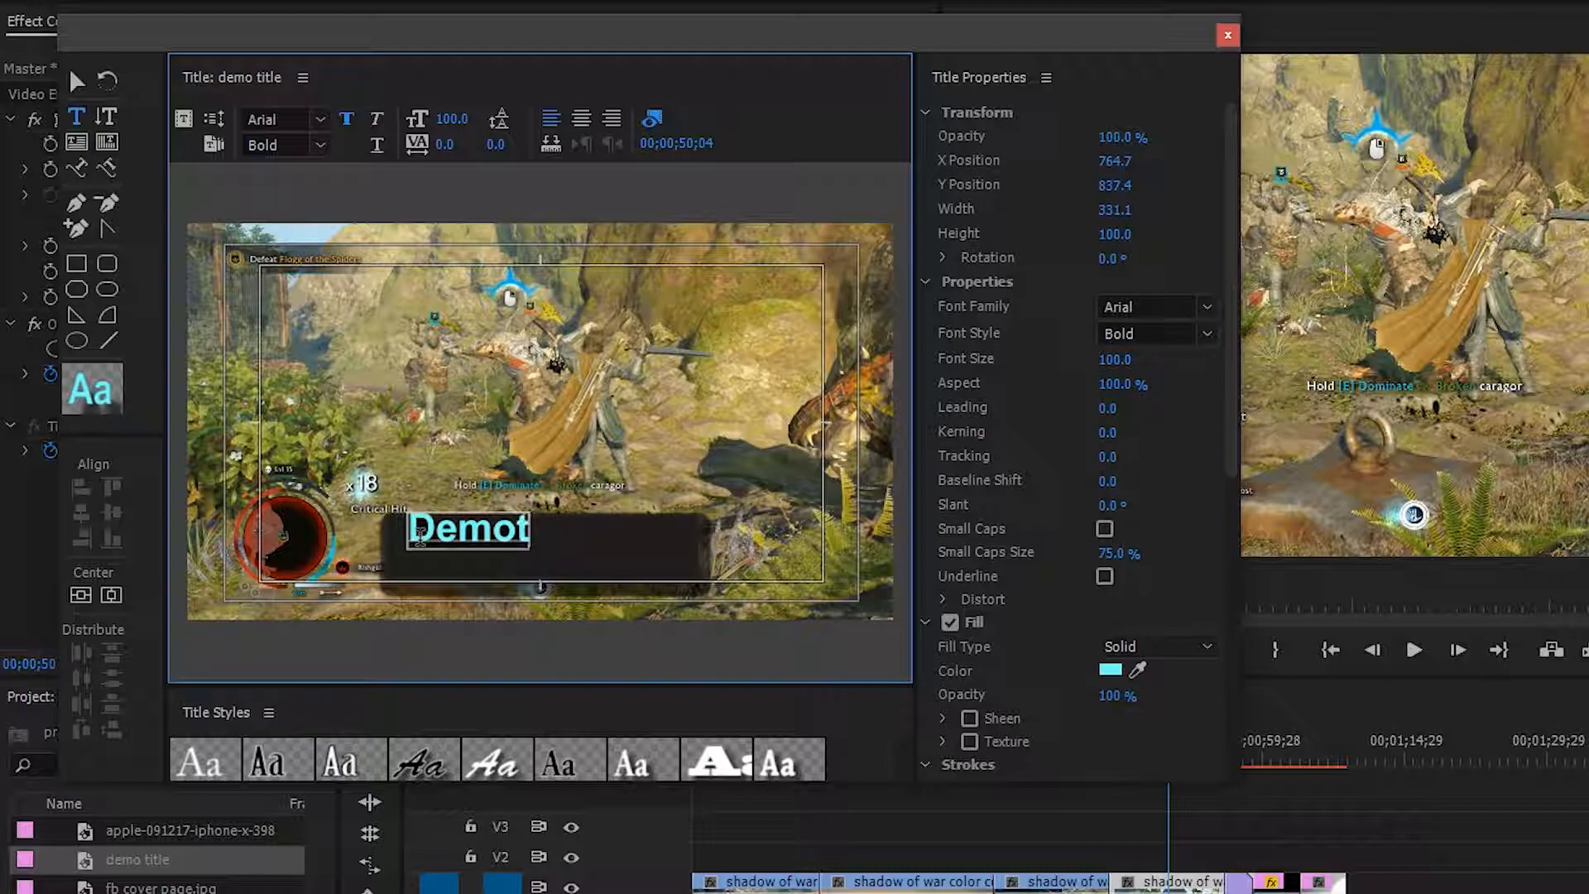
pyautogui.press('BackSpace')
pyautogui.write('Title')
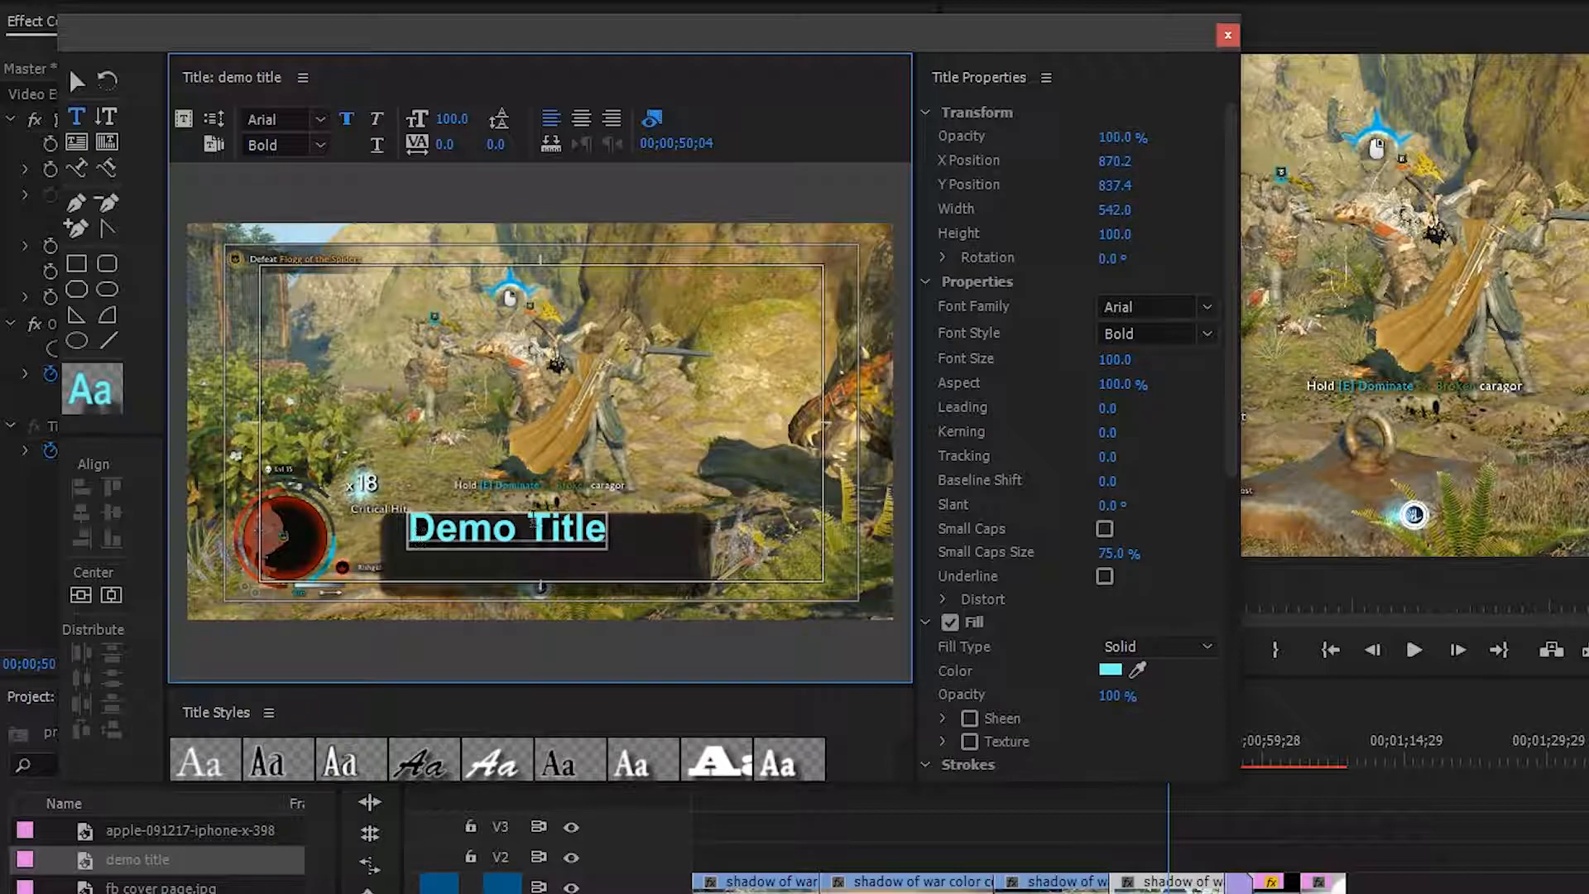
# Step: Center the Demo Title text on the rectangle at X position 957.2 and Y position 894.4
pyautogui.click(76, 82)
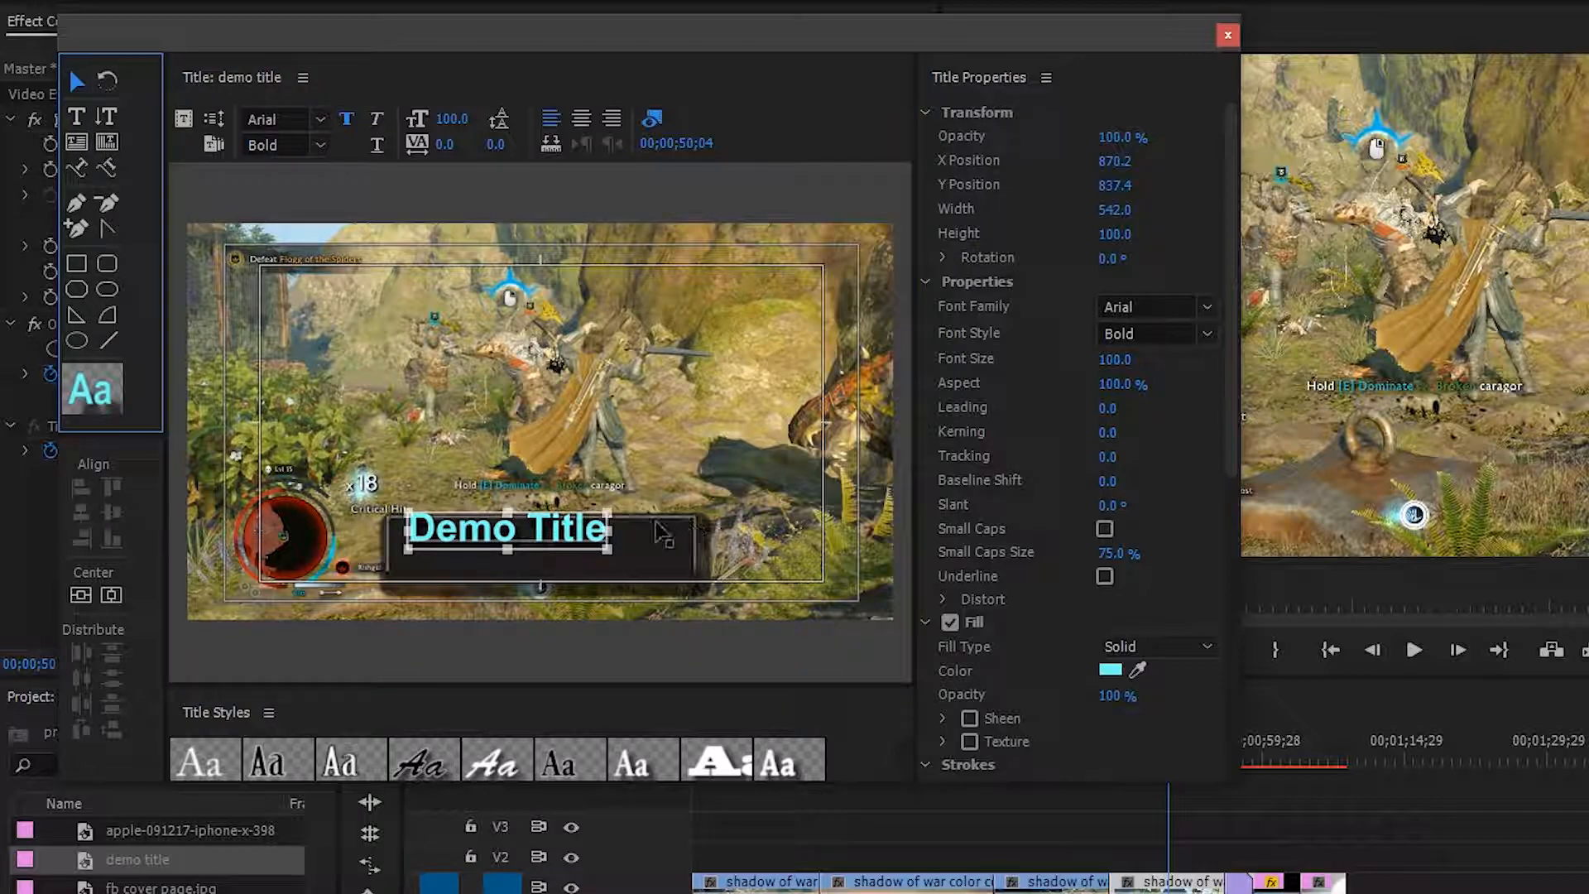
pyautogui.doubleClick(563, 531)
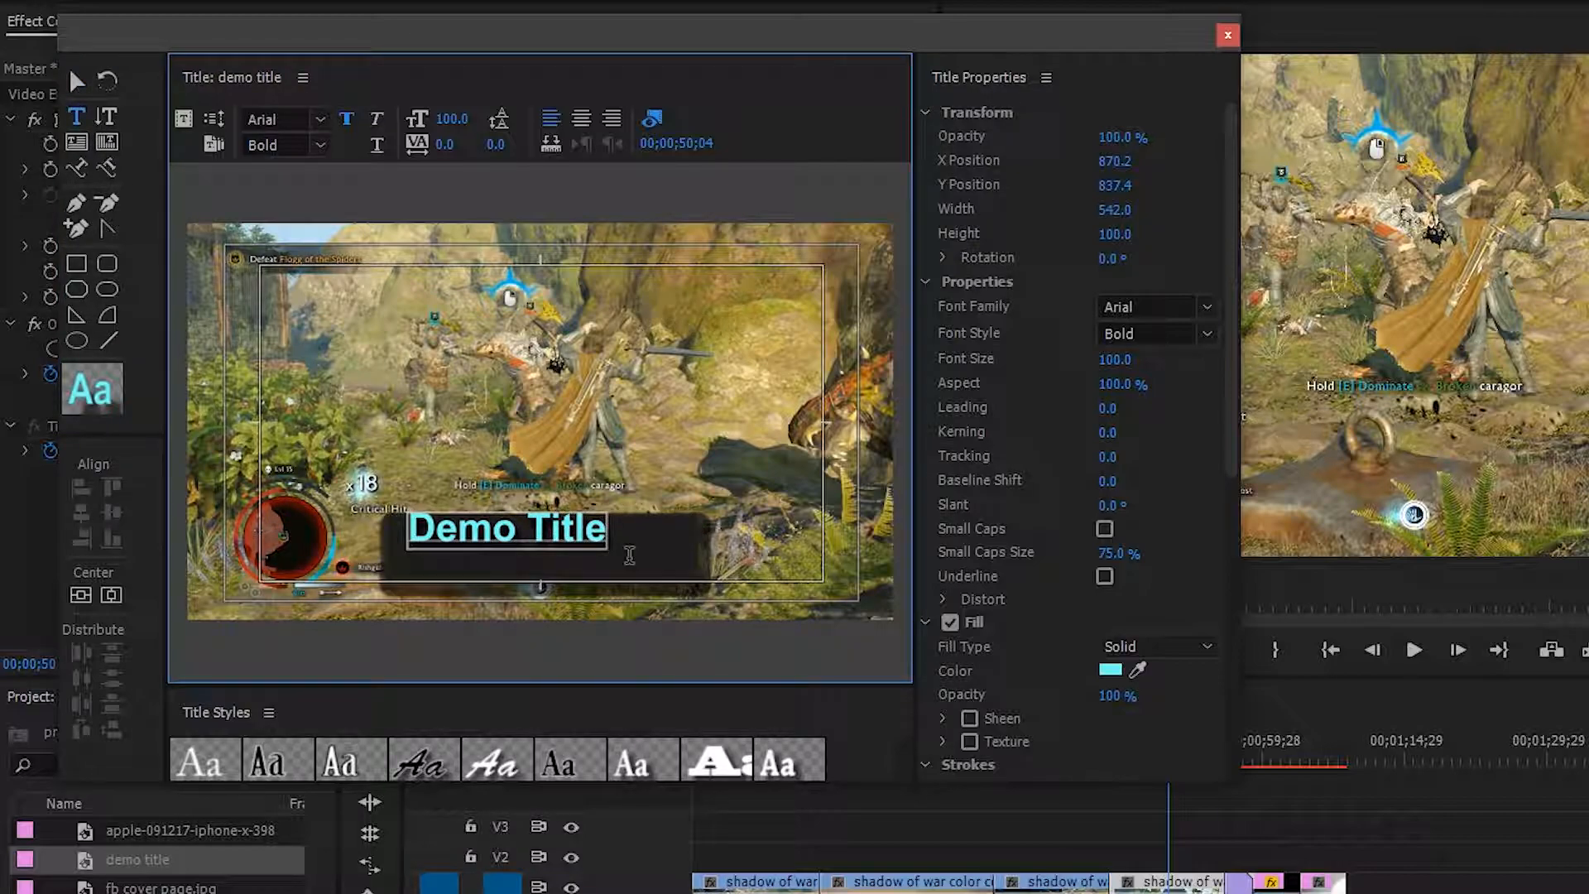
pyautogui.moveTo(1115, 161); pyautogui.dragTo(1164, 186)
pyautogui.click(1124, 184)
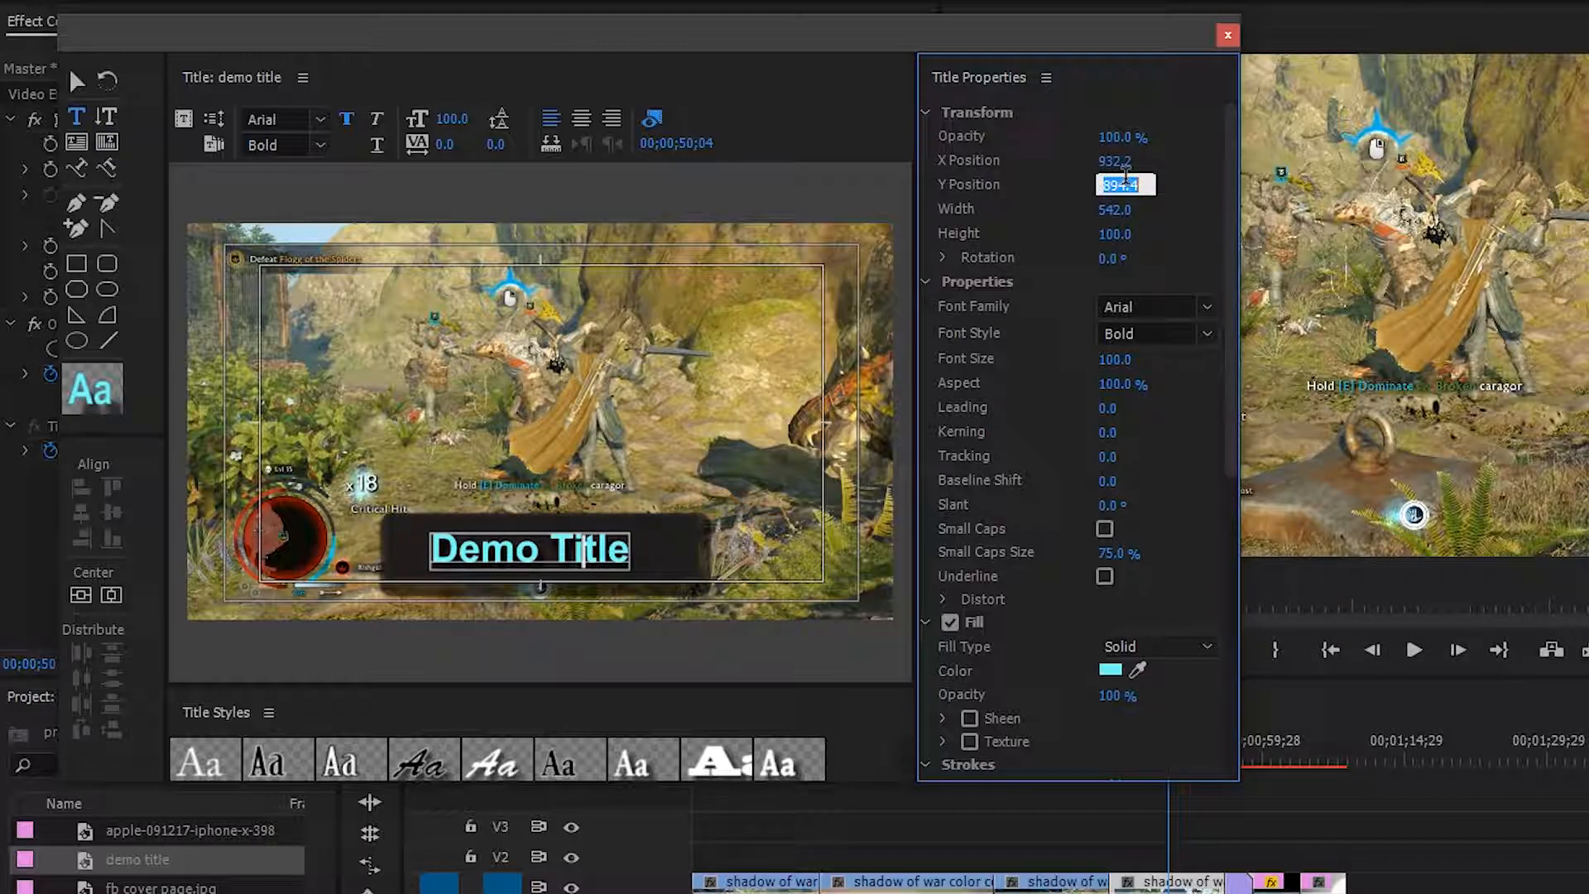
pyautogui.moveTo(1117, 160); pyautogui.dragTo(1137, 161)
# Step: Change the Demo Title text's fill color to green 70EA70
pyautogui.scroll(-2, 1064, 633)
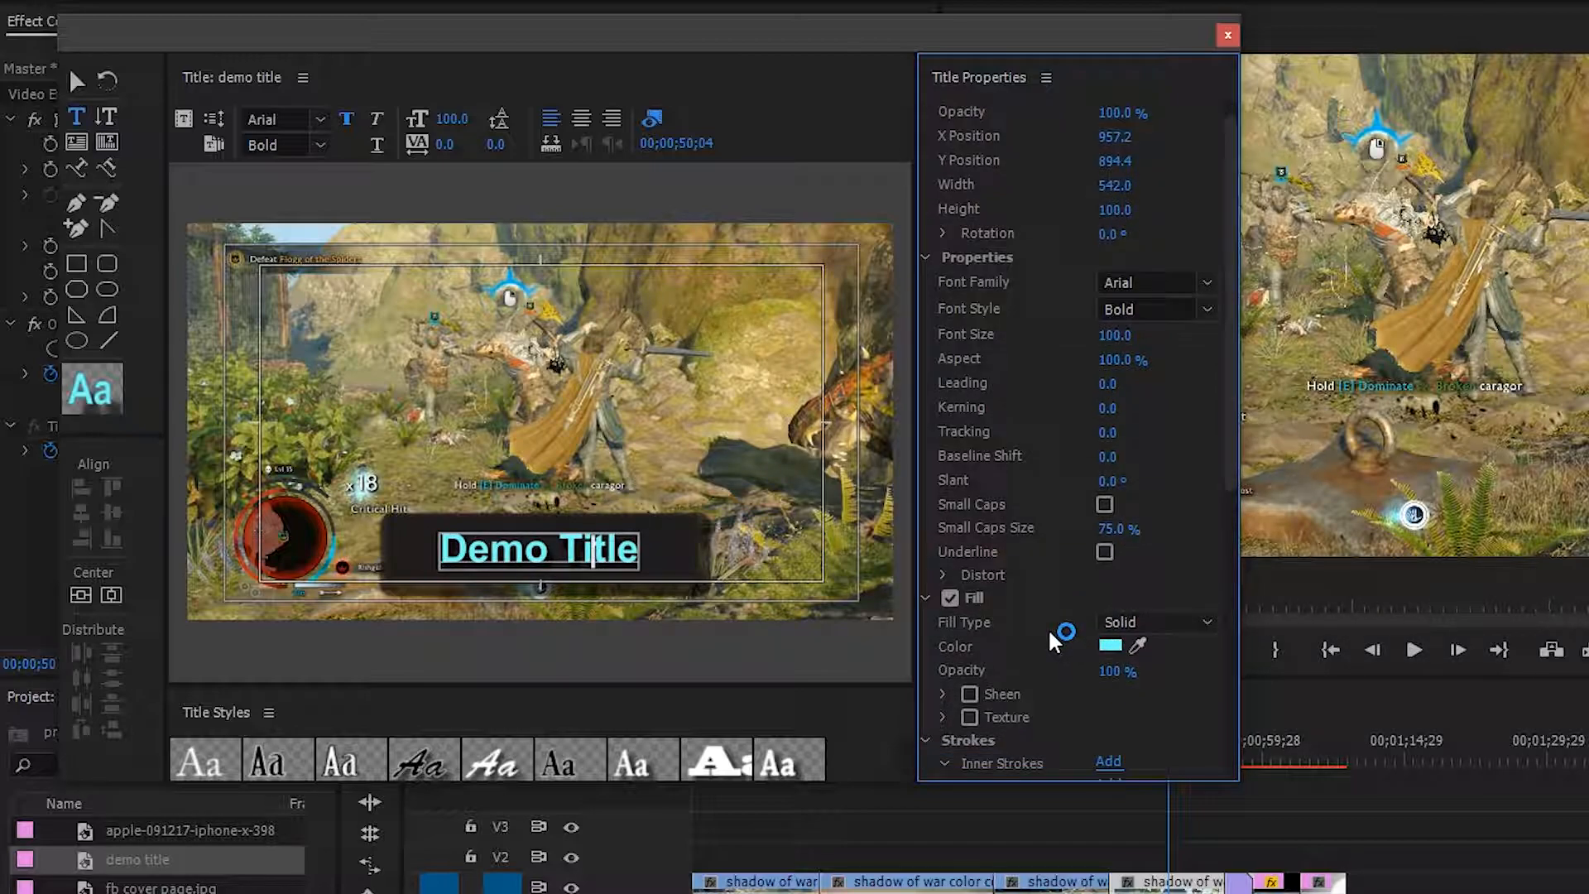
pyautogui.click(77, 82)
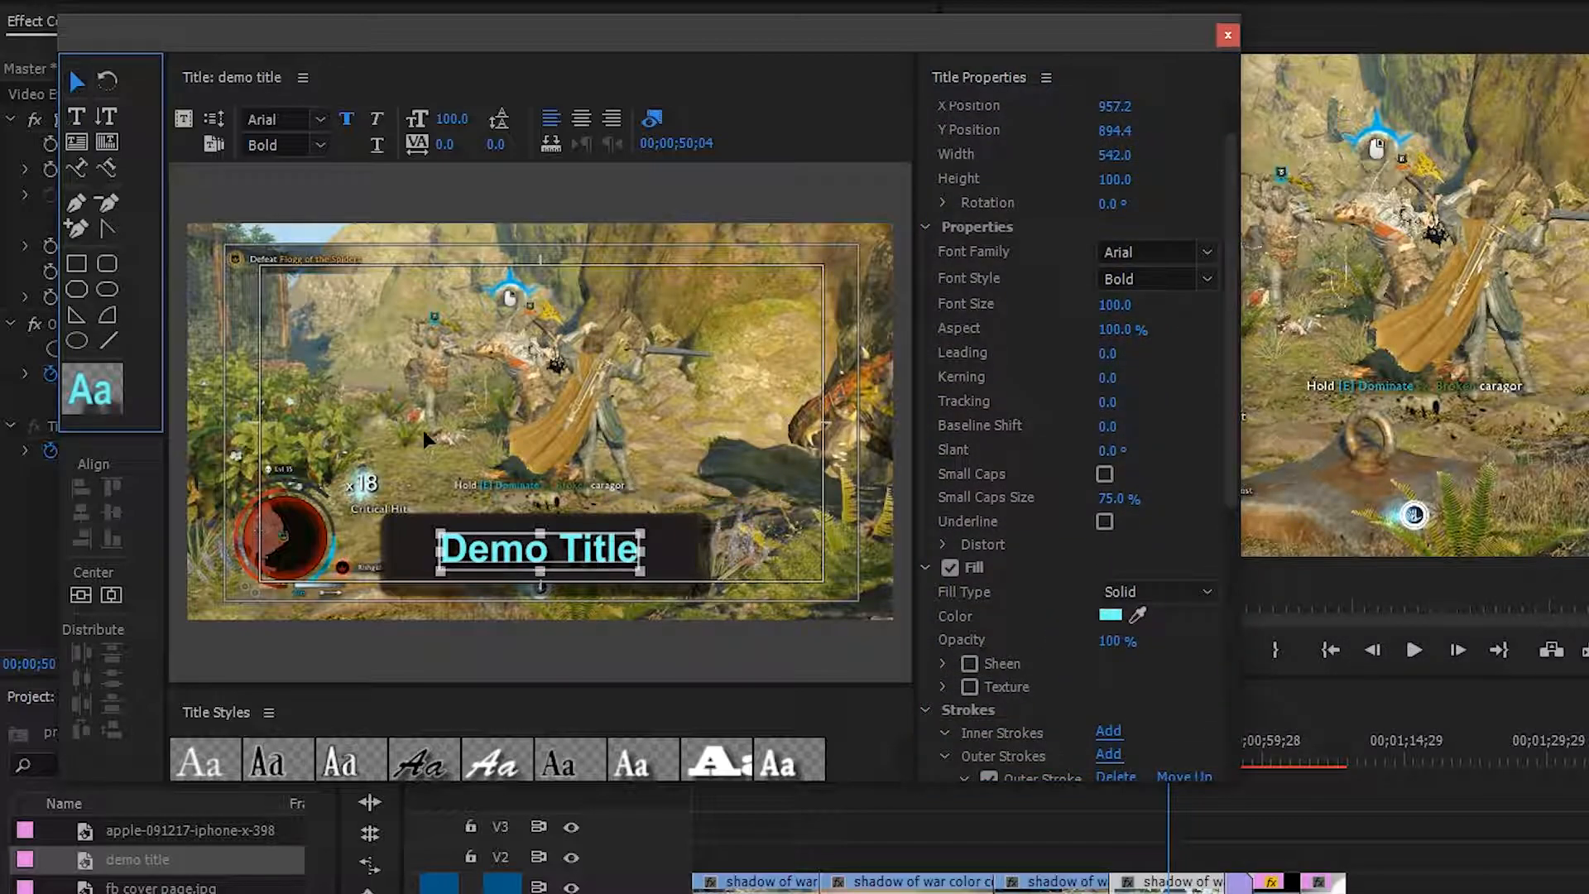
pyautogui.click(504, 554)
pyautogui.scroll(-2, 1055, 500)
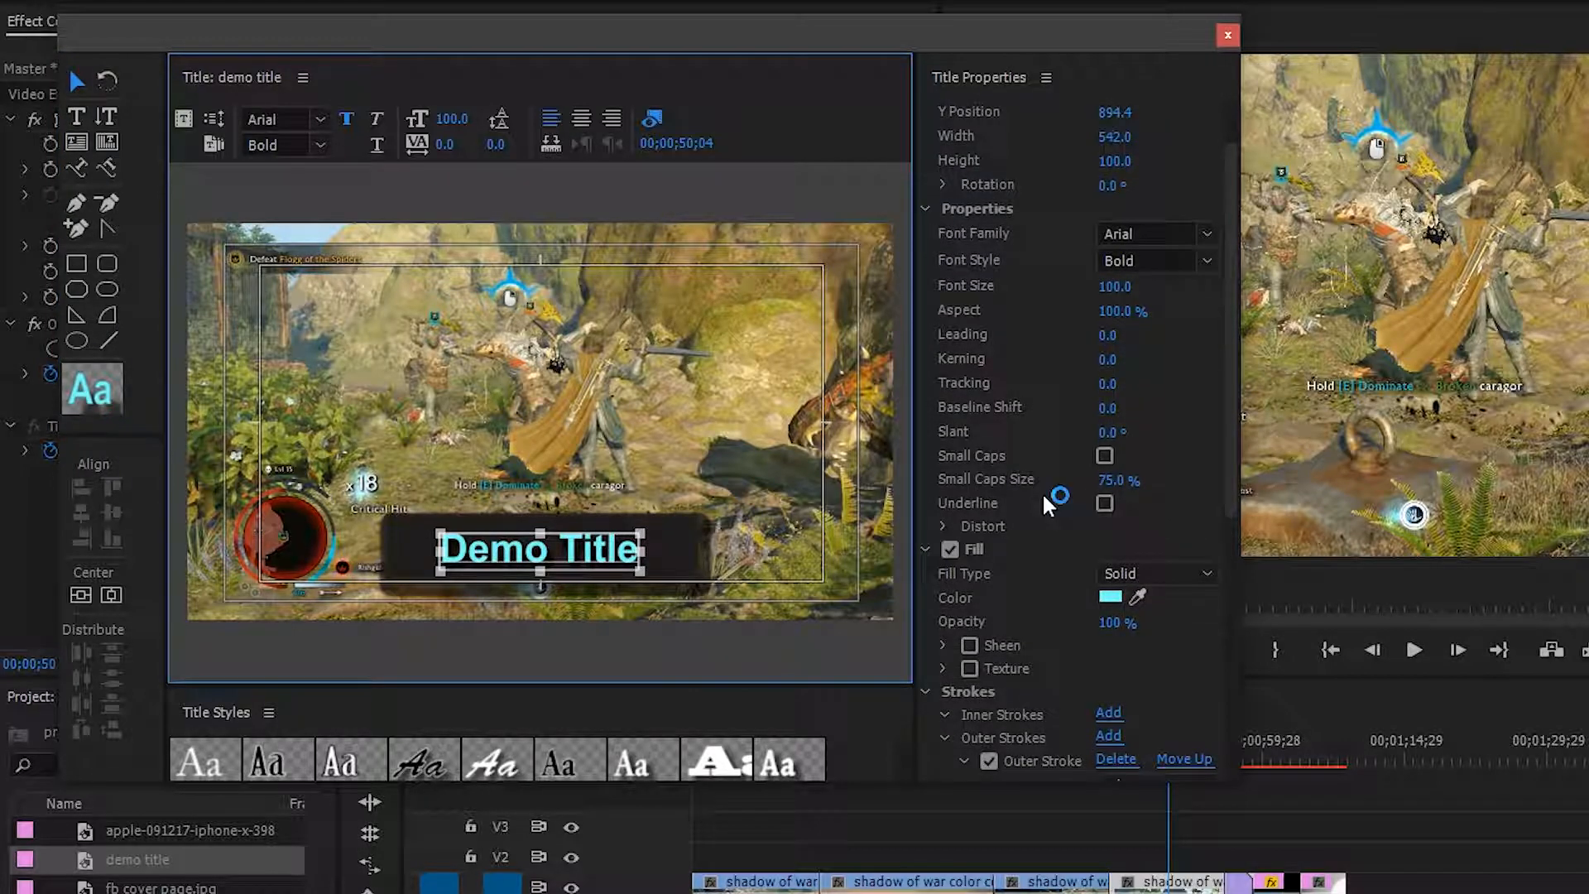
pyautogui.click(1111, 579)
pyautogui.click(1091, 572)
pyautogui.click(981, 462)
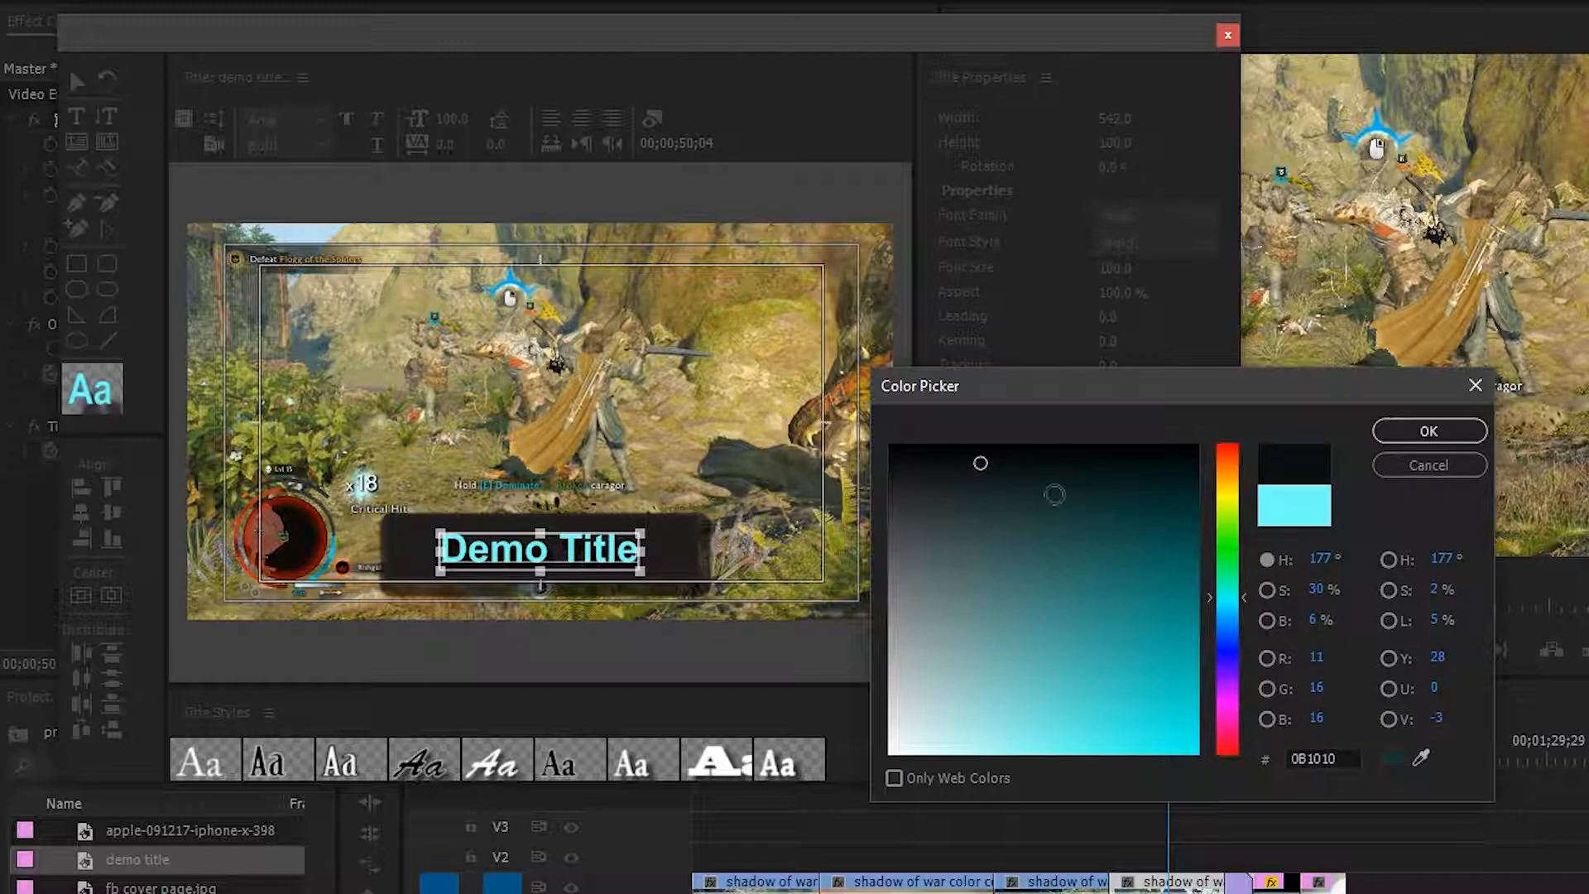
pyautogui.click(1228, 548)
pyautogui.click(1049, 727)
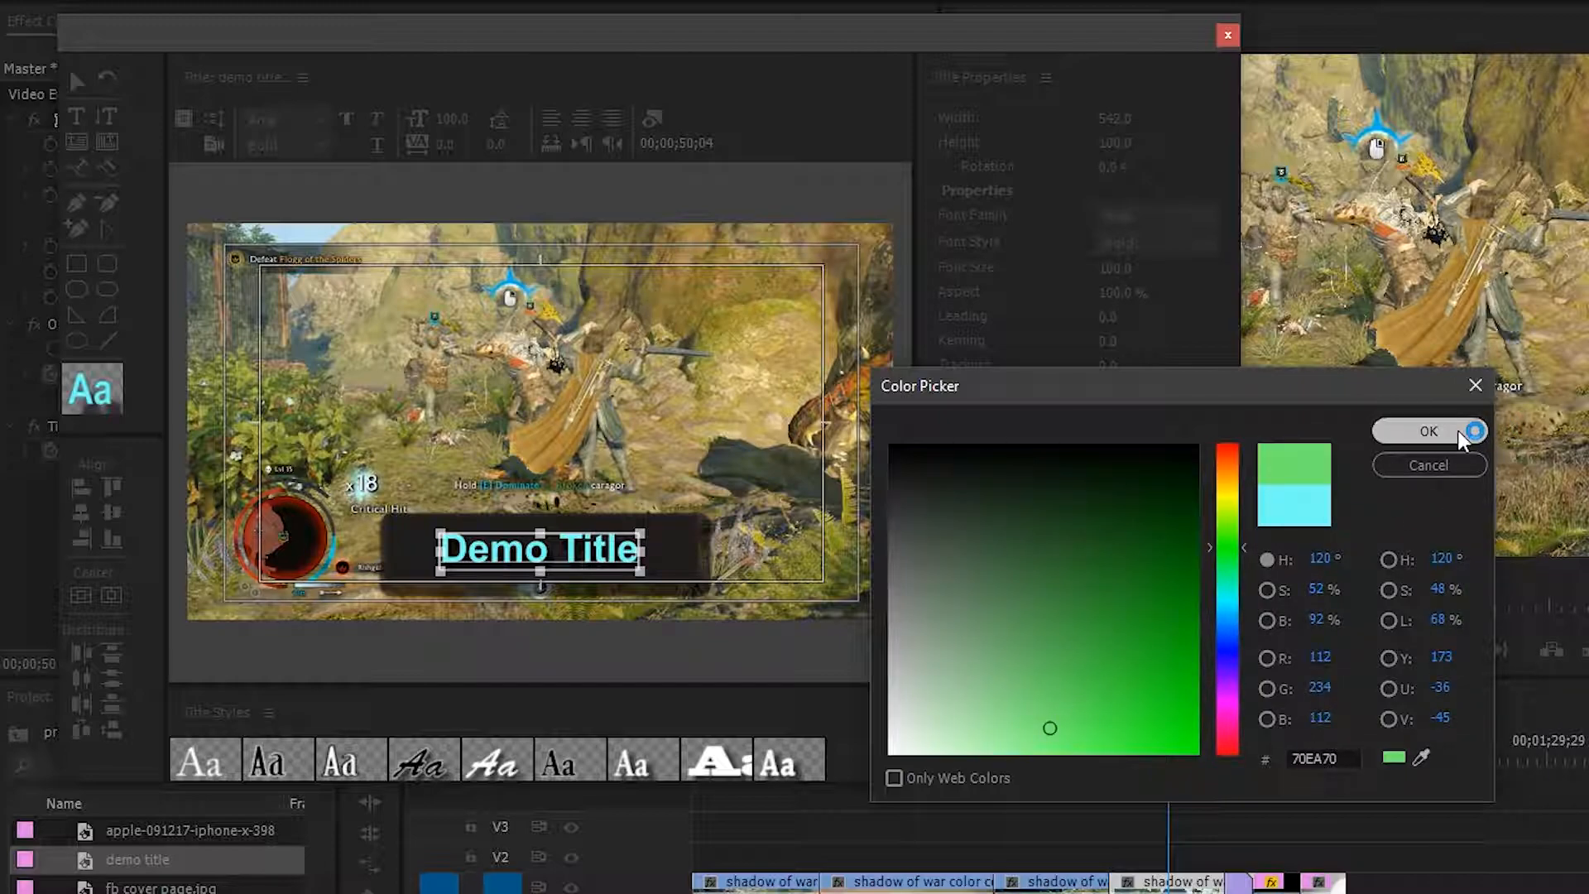
pyautogui.click(1465, 430)
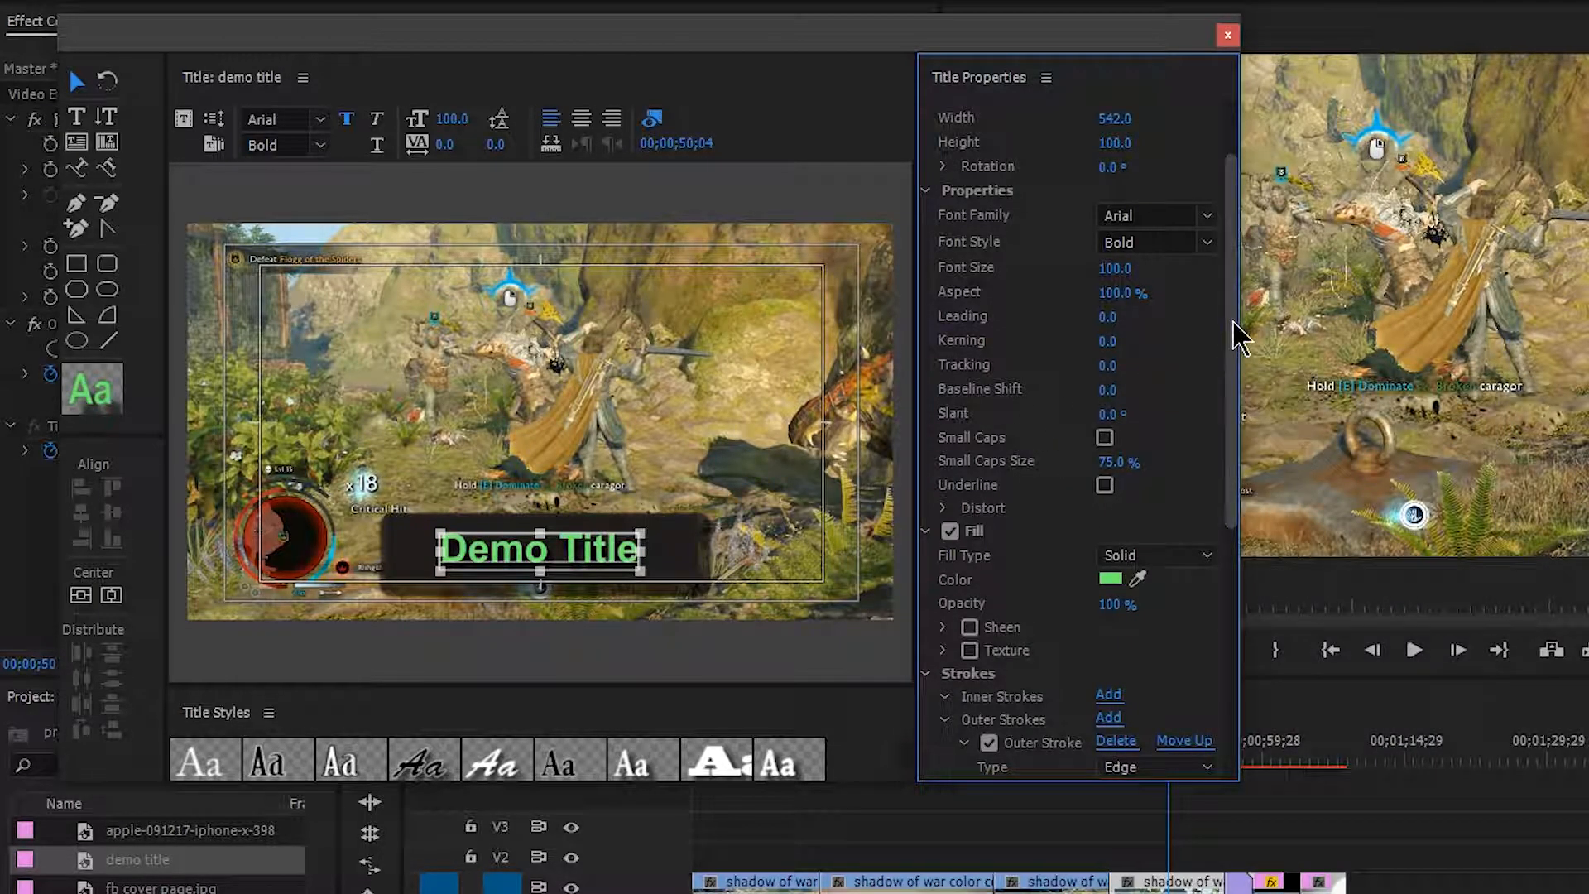
# Step: Set the Demo Title text's fill opacity to 100 % and its outer stroke size to 50
pyautogui.moveTo(1235, 330); pyautogui.dragTo(1239, 472)
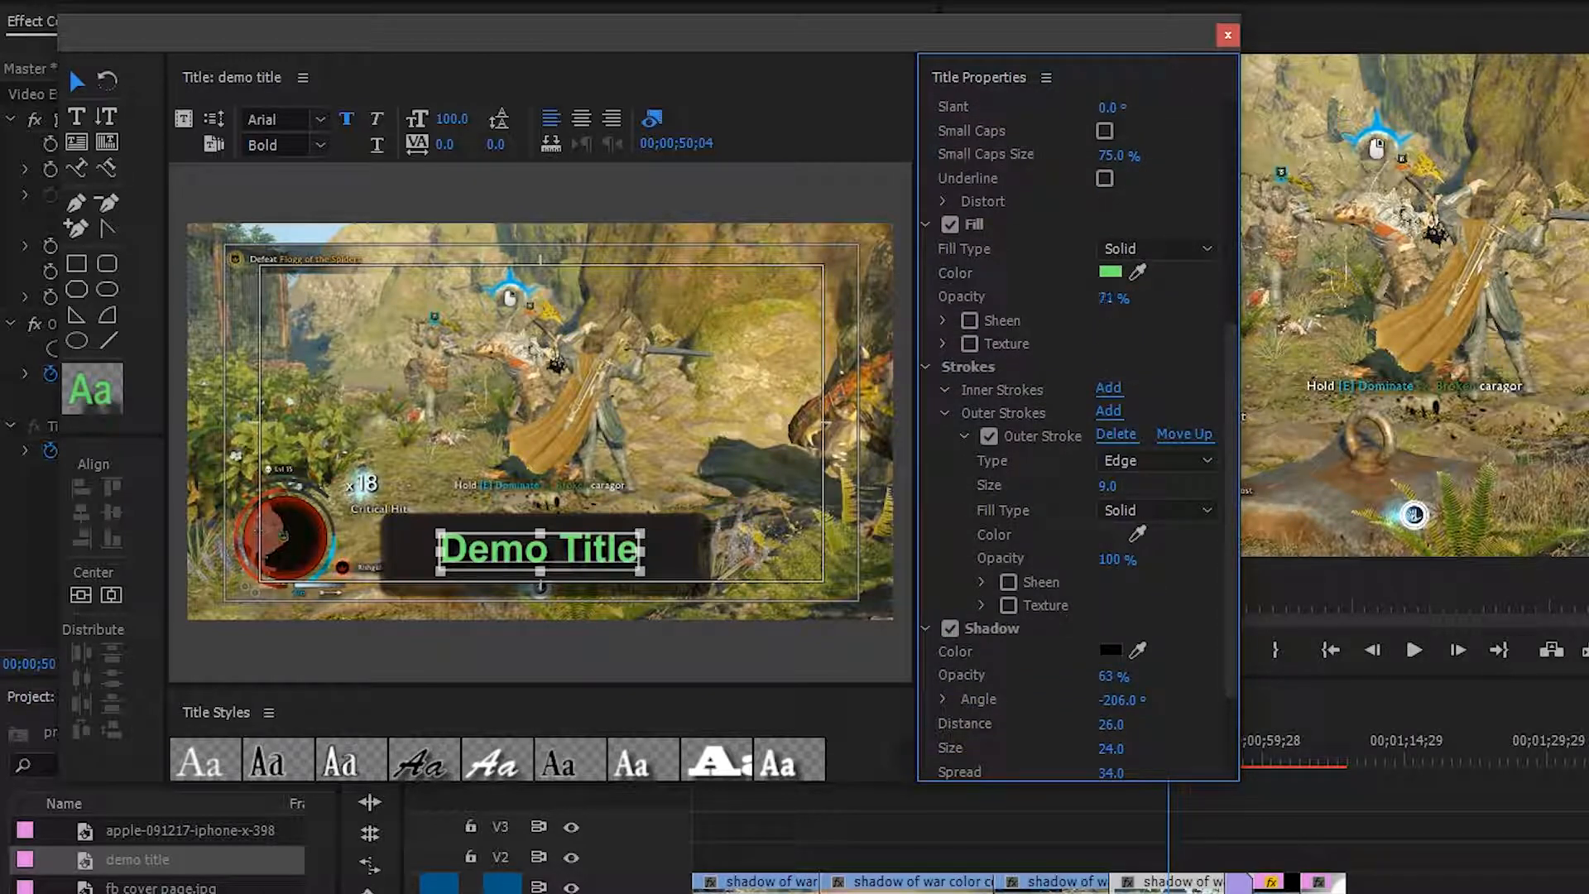
pyautogui.click(1119, 295)
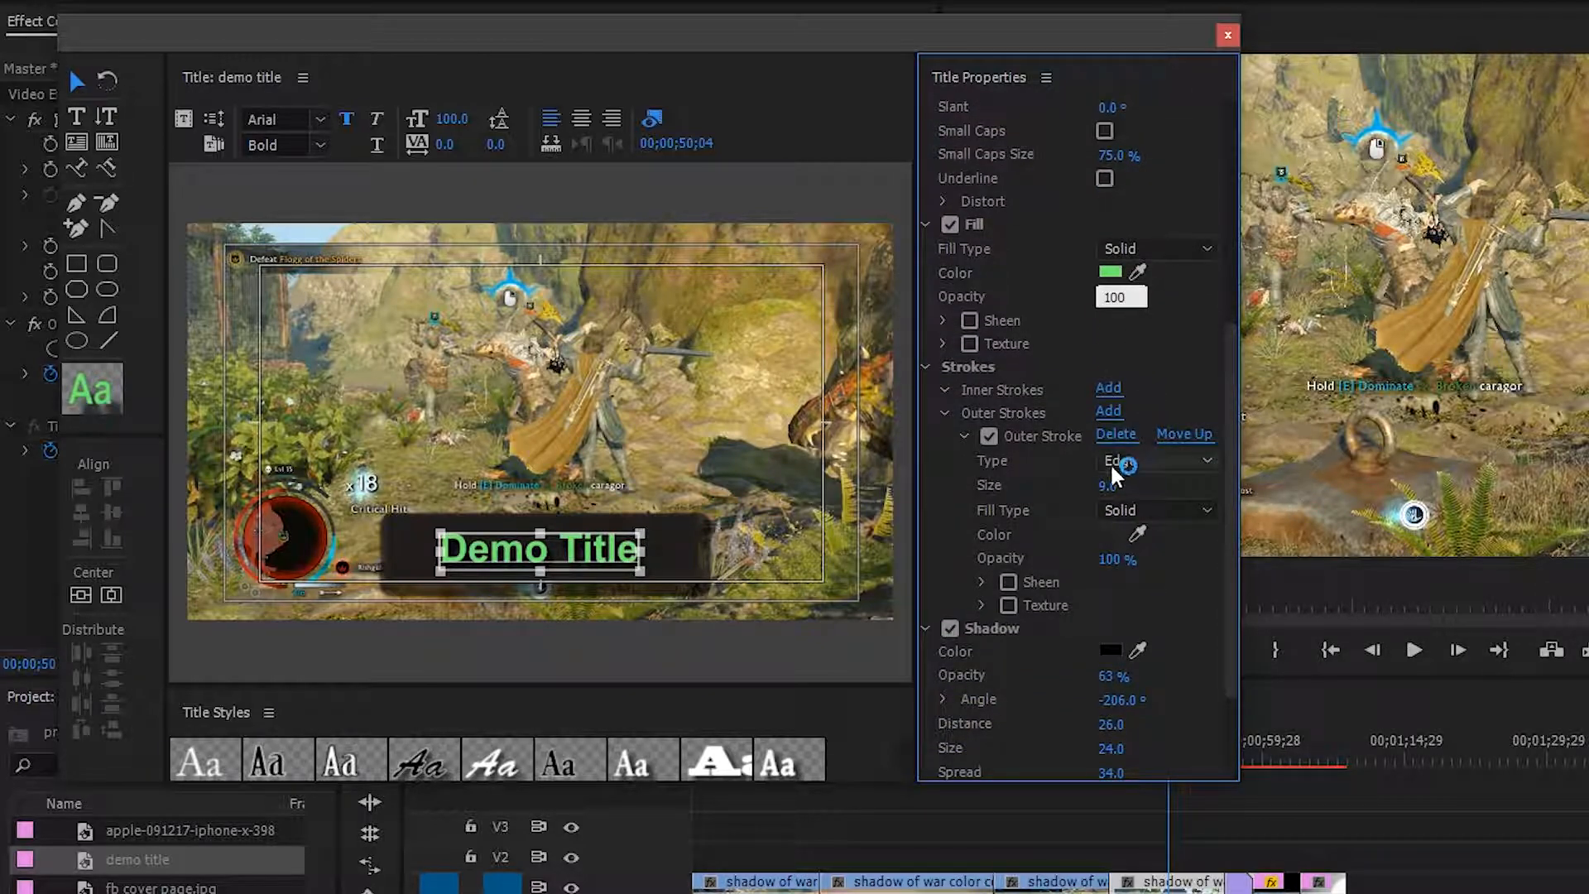
pyautogui.moveTo(1108, 486); pyautogui.dragTo(1142, 487)
pyautogui.scroll(-1, 983, 568)
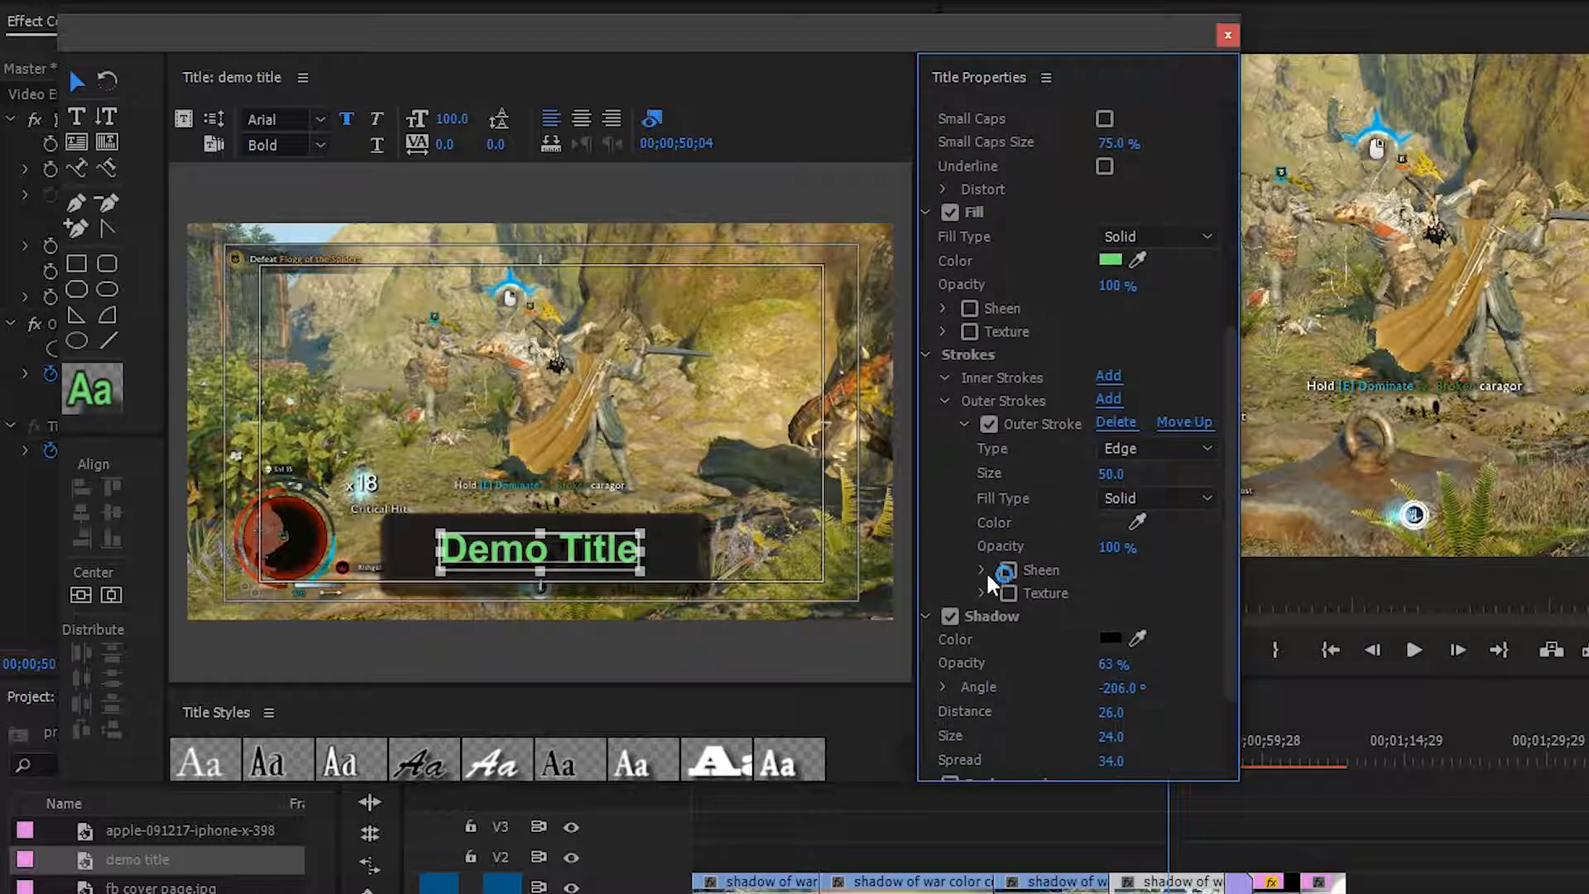
pyautogui.scroll(-1, 1059, 616)
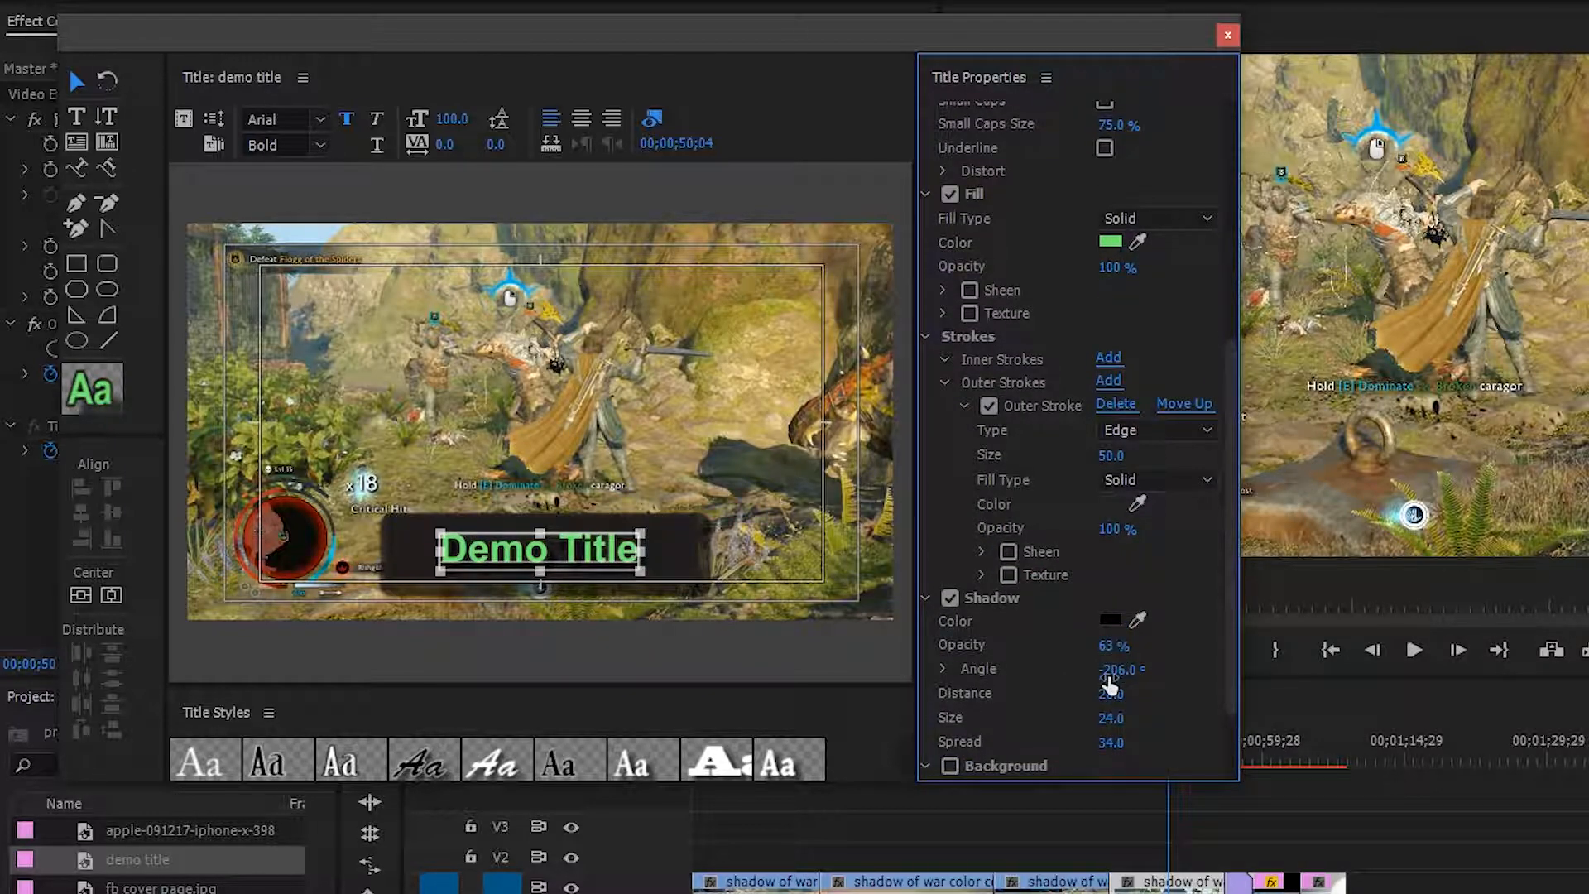
# Step: Set the Demo Title text's shadow distance to 58 and close the title editor
pyautogui.moveTo(1113, 692); pyautogui.dragTo(1140, 692)
pyautogui.scroll(-1, 1101, 654)
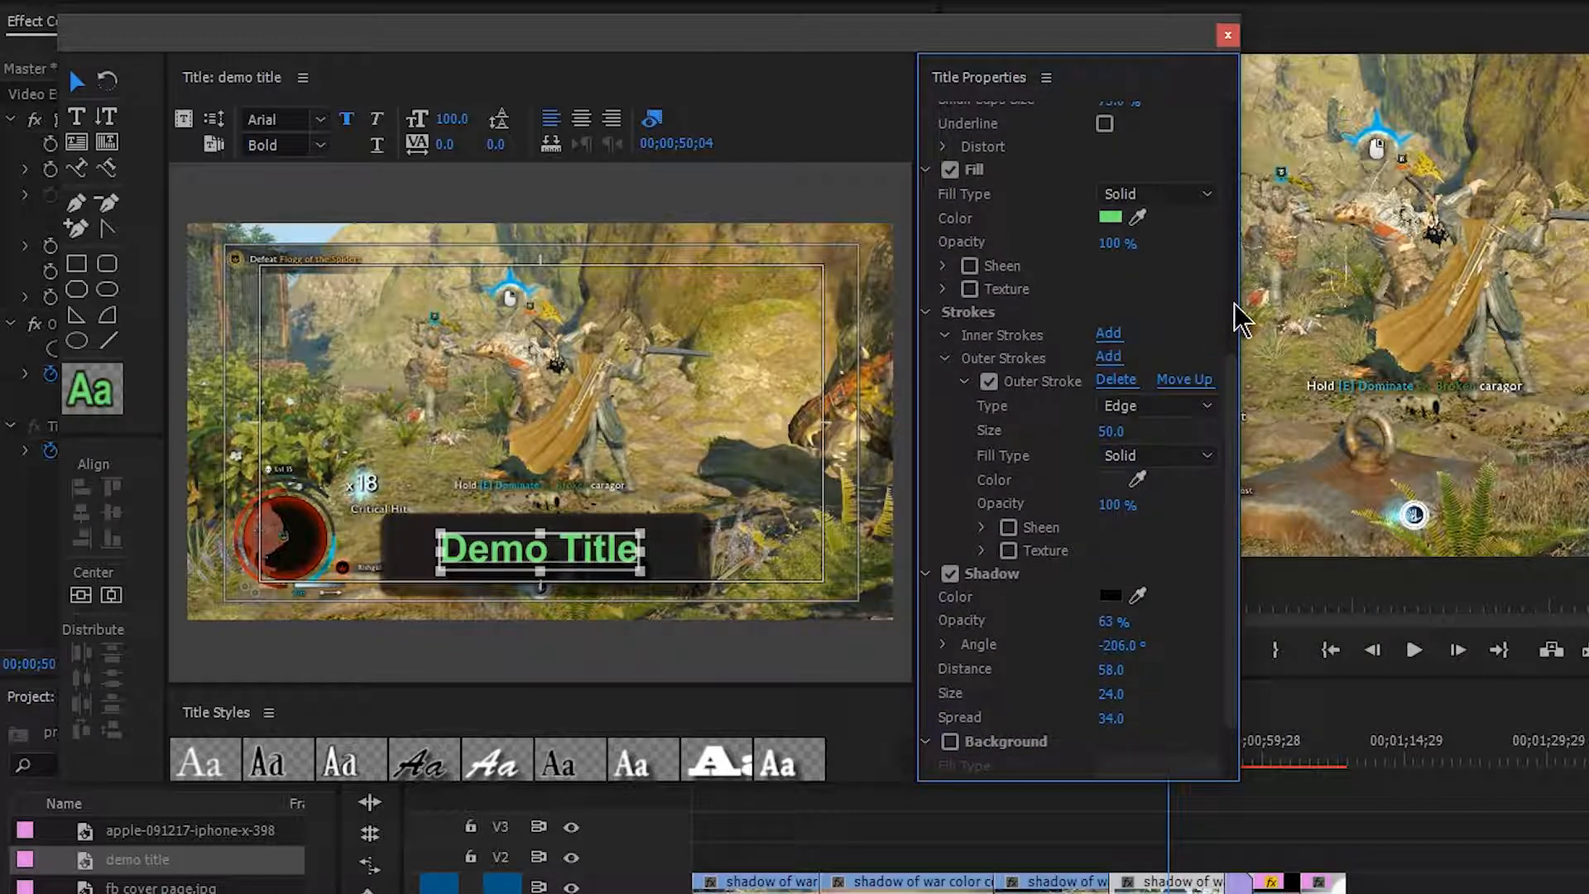
pyautogui.moveTo(1231, 419); pyautogui.dragTo(1224, 241)
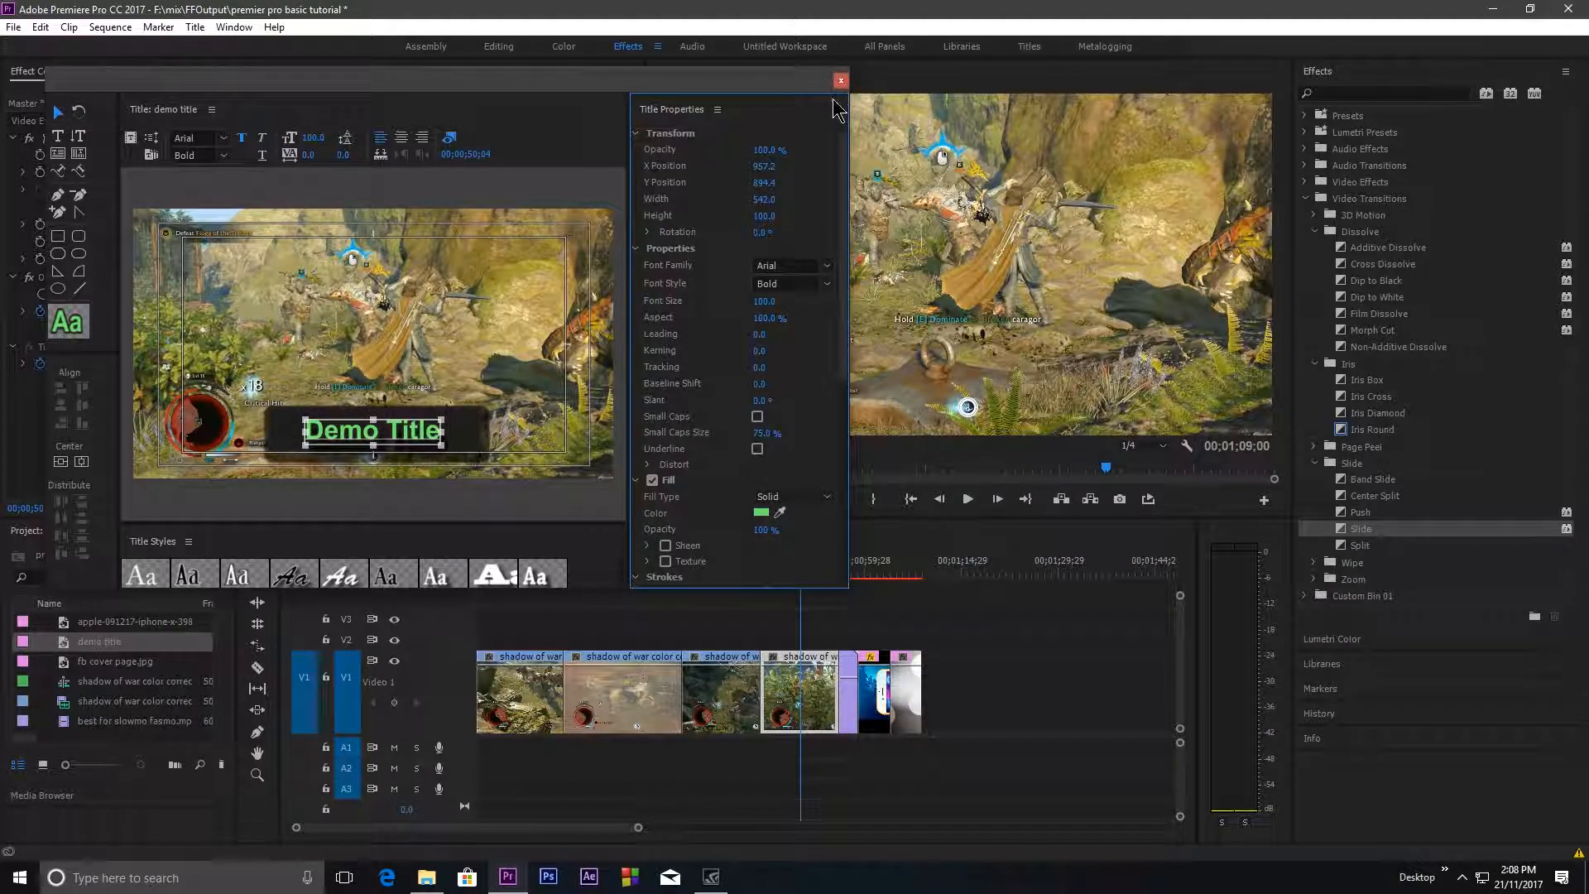
pyautogui.click(841, 82)
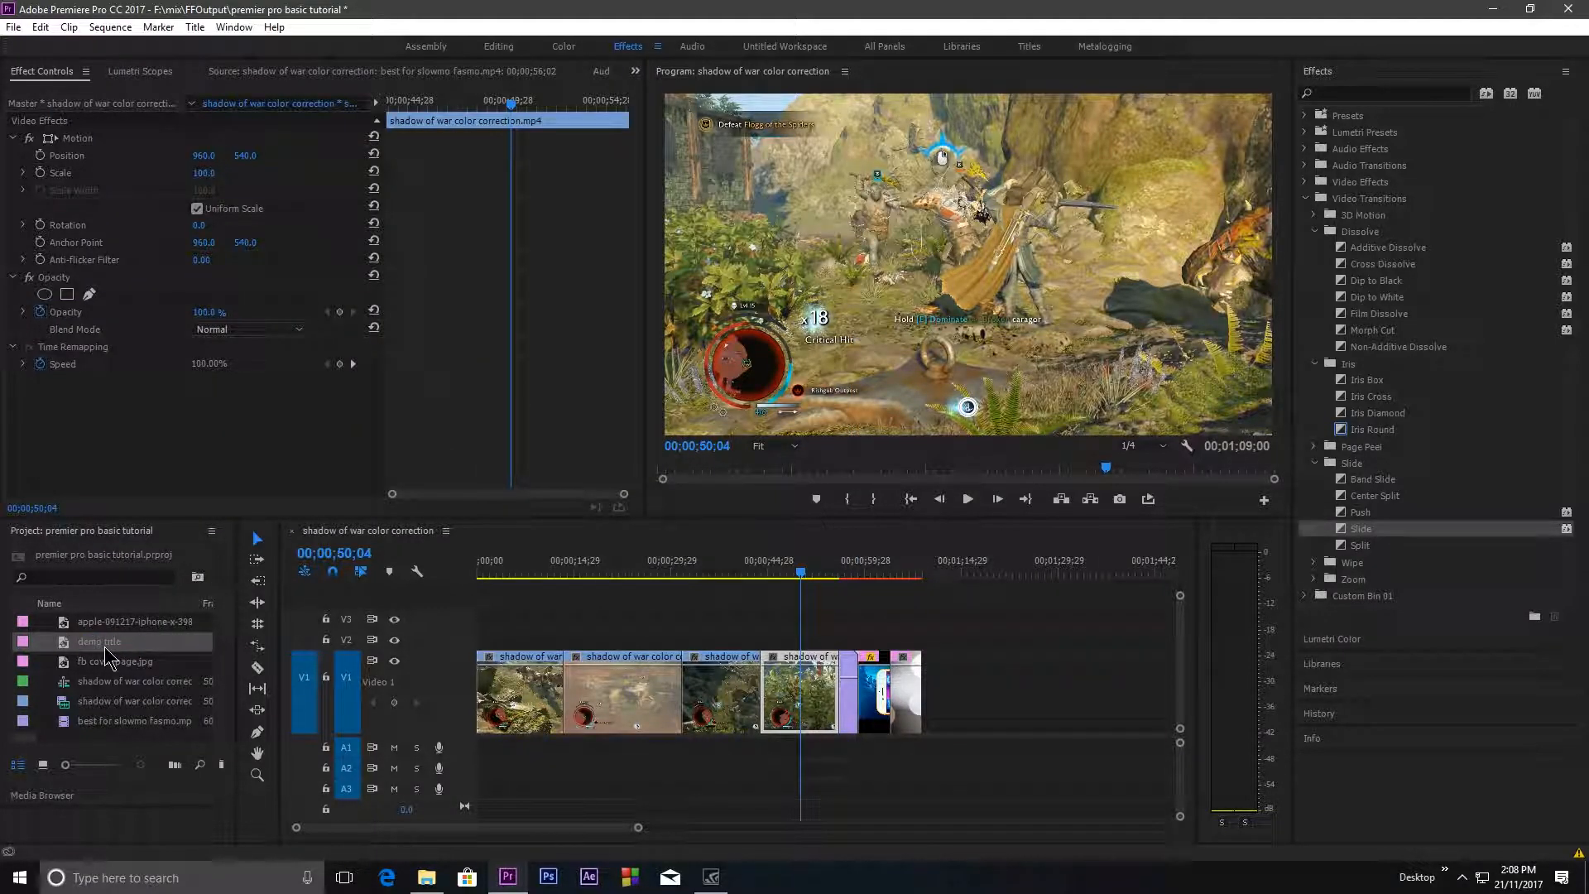
# Step: Widen the project bin and place the demo title on track V2 above the gameplay clip, starting at 00;00;50;04
pyautogui.moveTo(236, 640); pyautogui.dragTo(282, 639)
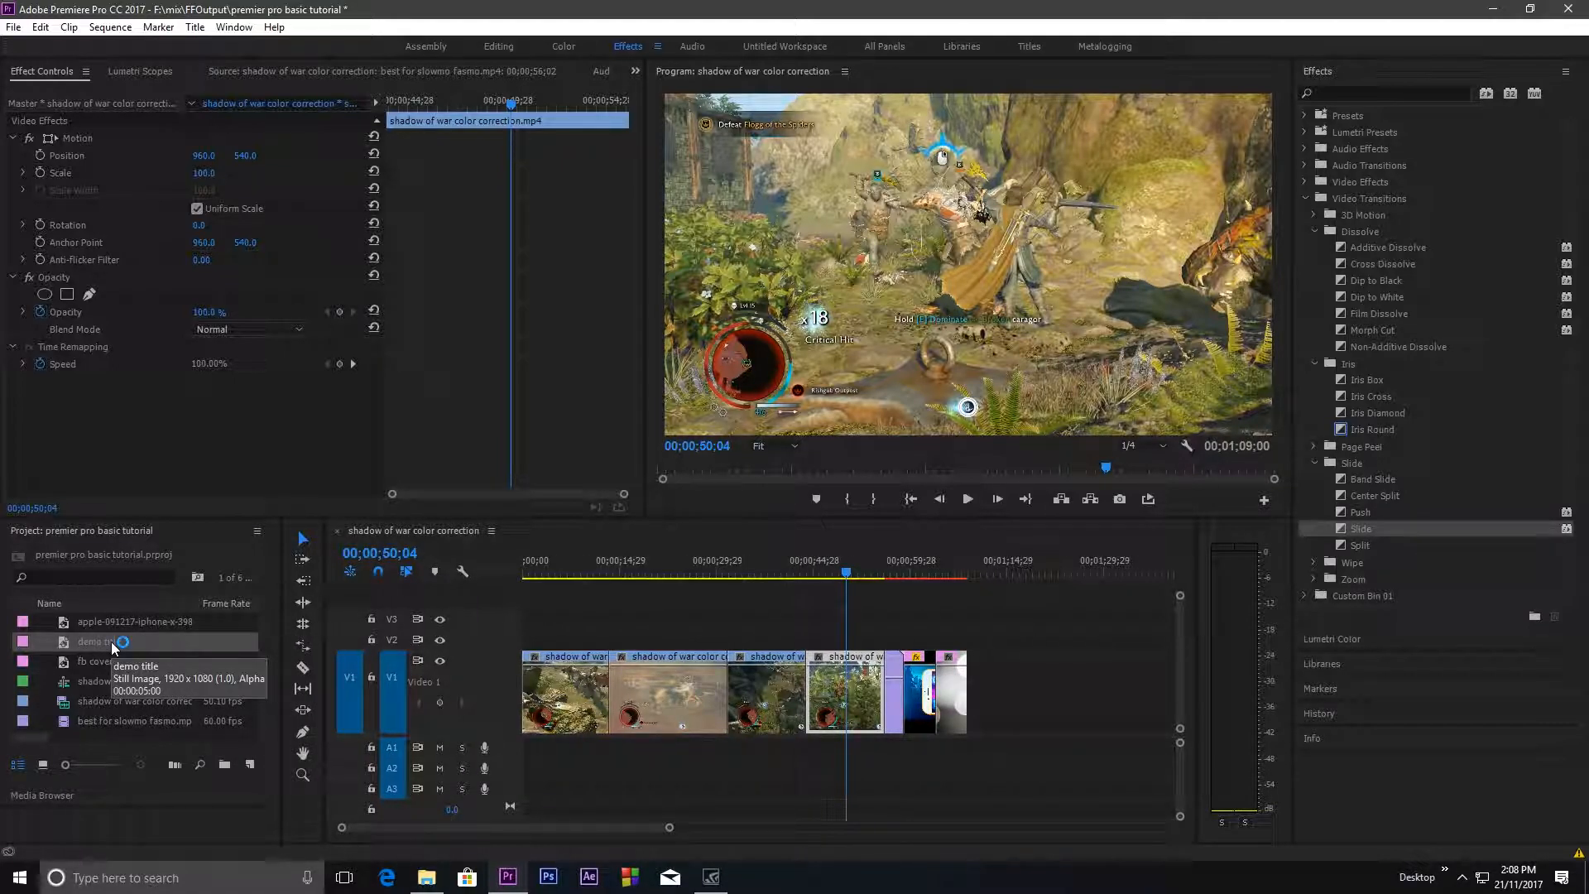
pyautogui.moveTo(97, 653); pyautogui.dragTo(862, 650)
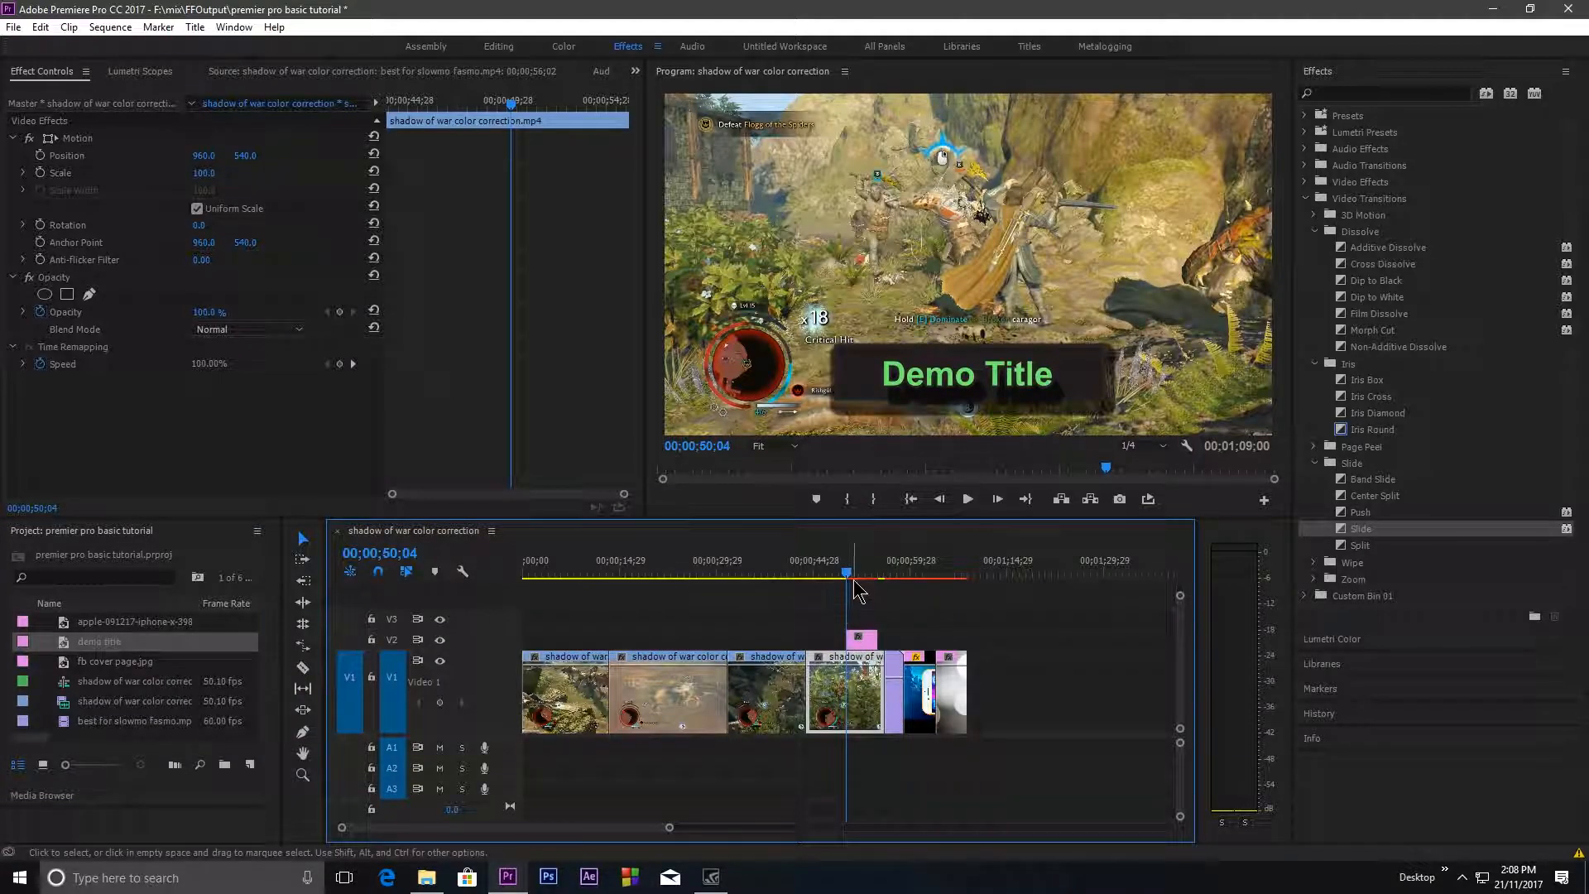
# Step: Move the demo title clip earlier on V2, near the start of the gameplay clip below, and set the playhead to 00;00;46;10
pyautogui.moveTo(669, 828); pyautogui.dragTo(633, 828)
pyautogui.moveTo(846, 573); pyautogui.dragTo(846, 629)
pyautogui.click(1373, 431)
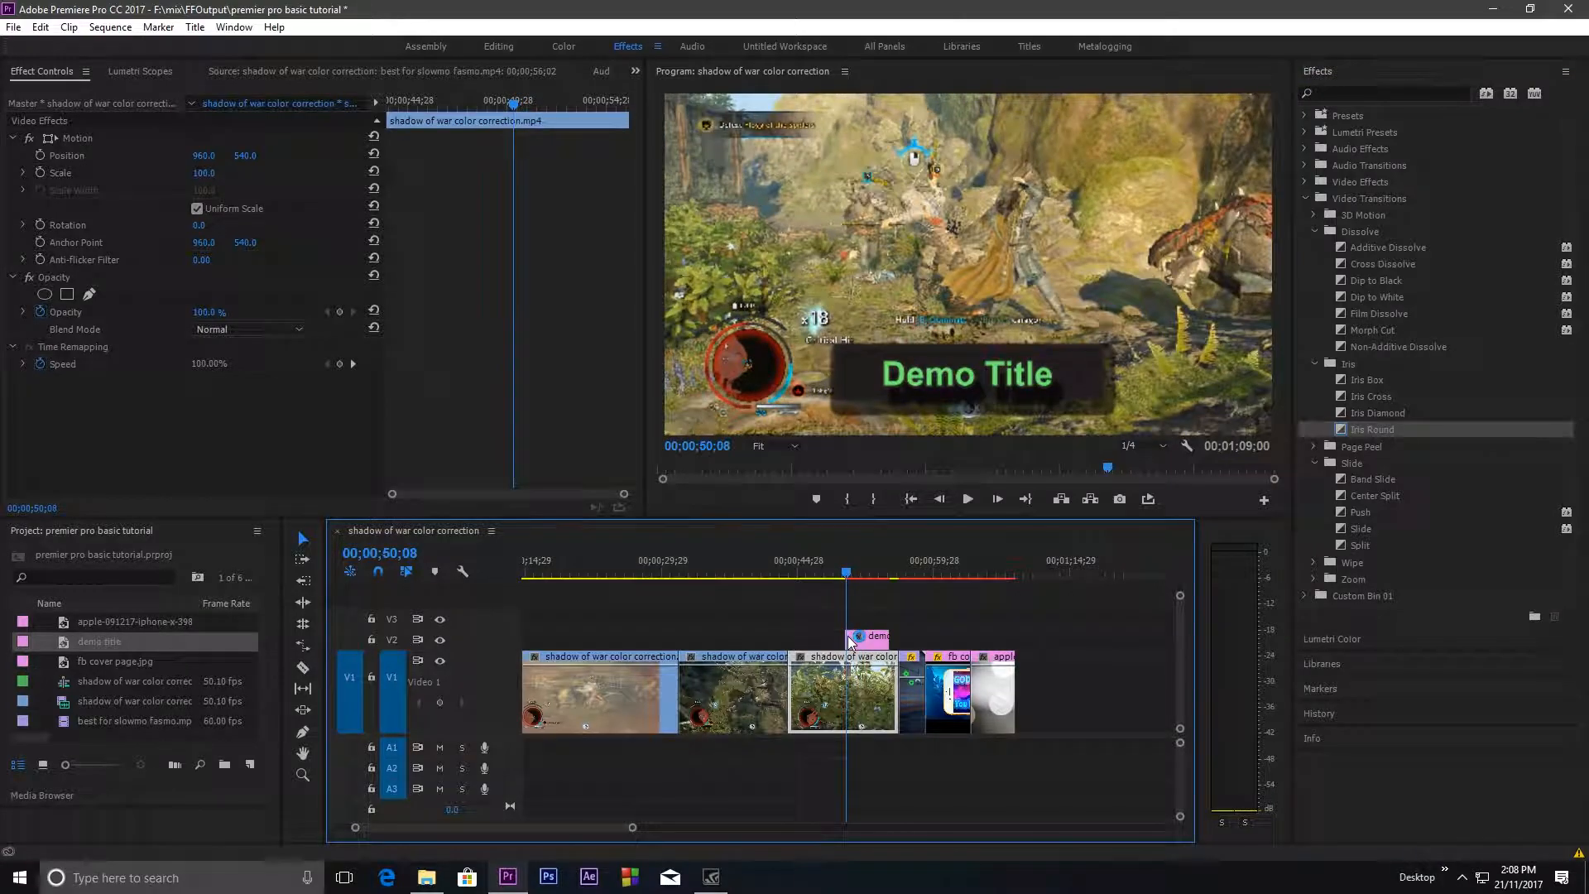
pyautogui.moveTo(847, 573)
pyautogui.mouseDown()
pyautogui.moveTo(862, 577)
pyautogui.moveTo(847, 584)
pyautogui.mouseUp()
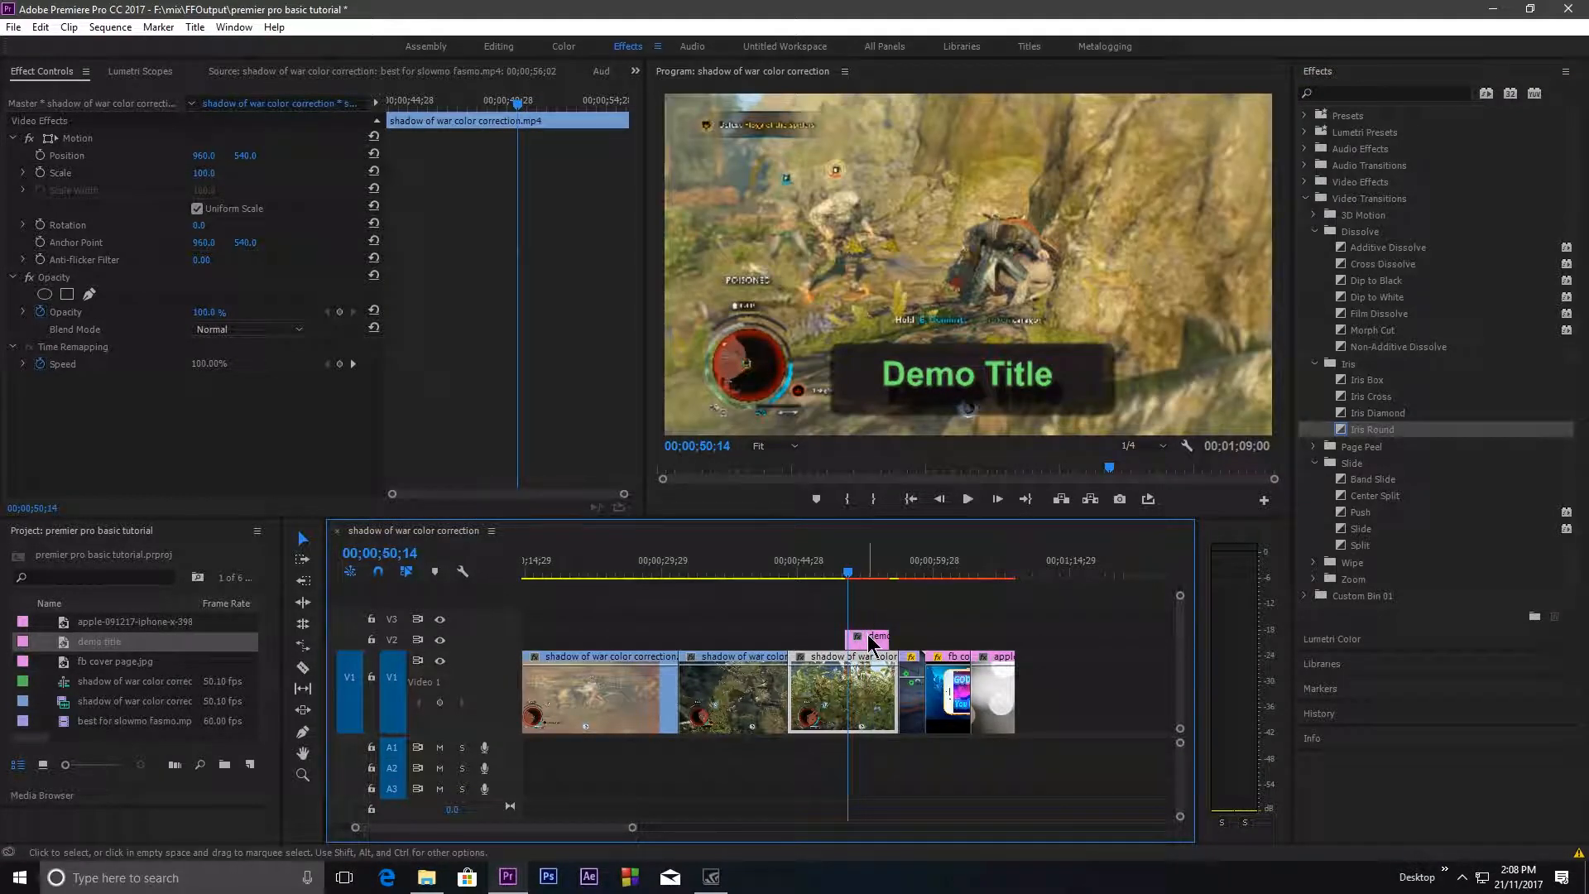
pyautogui.moveTo(867, 639); pyautogui.dragTo(824, 639)
pyautogui.moveTo(847, 575); pyautogui.dragTo(811, 580)
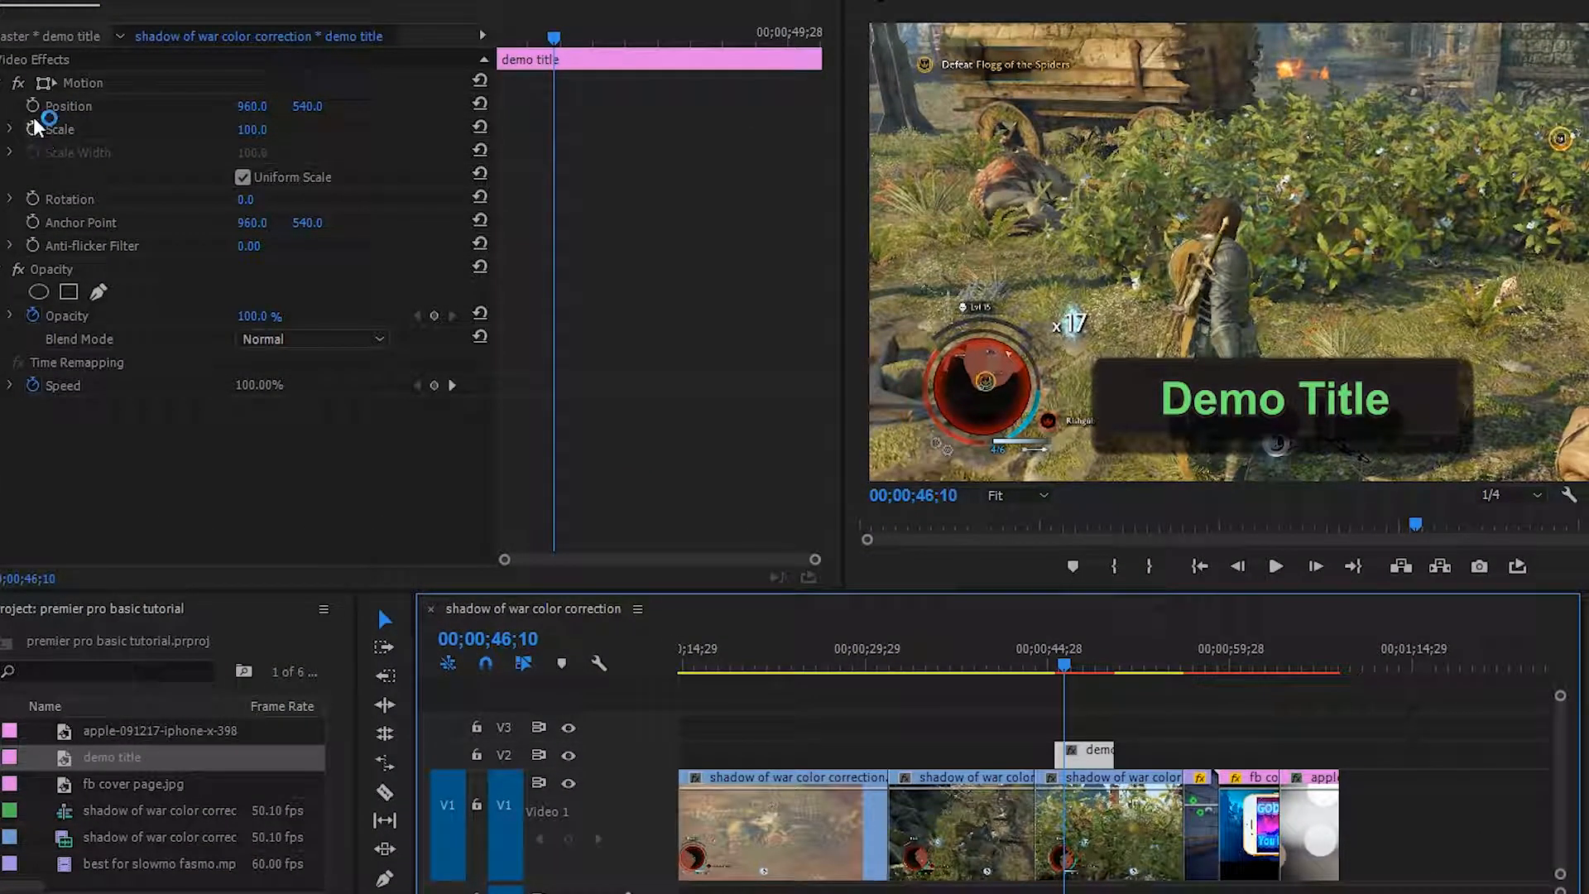
# Step: Enable Position and Scale keyframing on the demo title and move both keyframes to about a third of the way into the clip
pyautogui.click(40, 172)
pyautogui.click(33, 106)
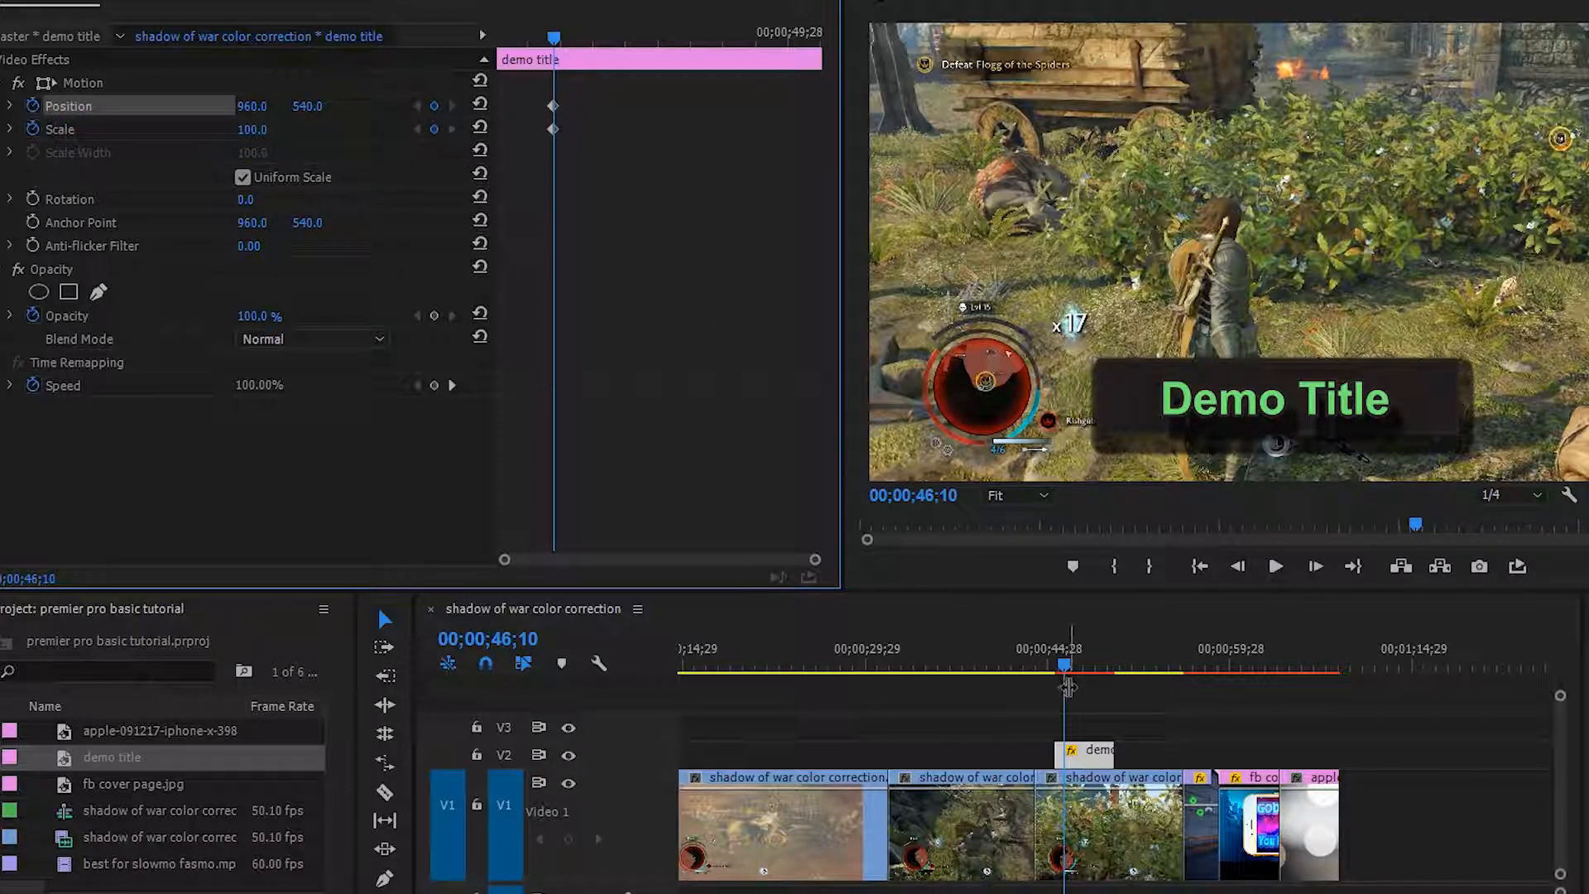
pyautogui.moveTo(530, 86); pyautogui.dragTo(604, 131)
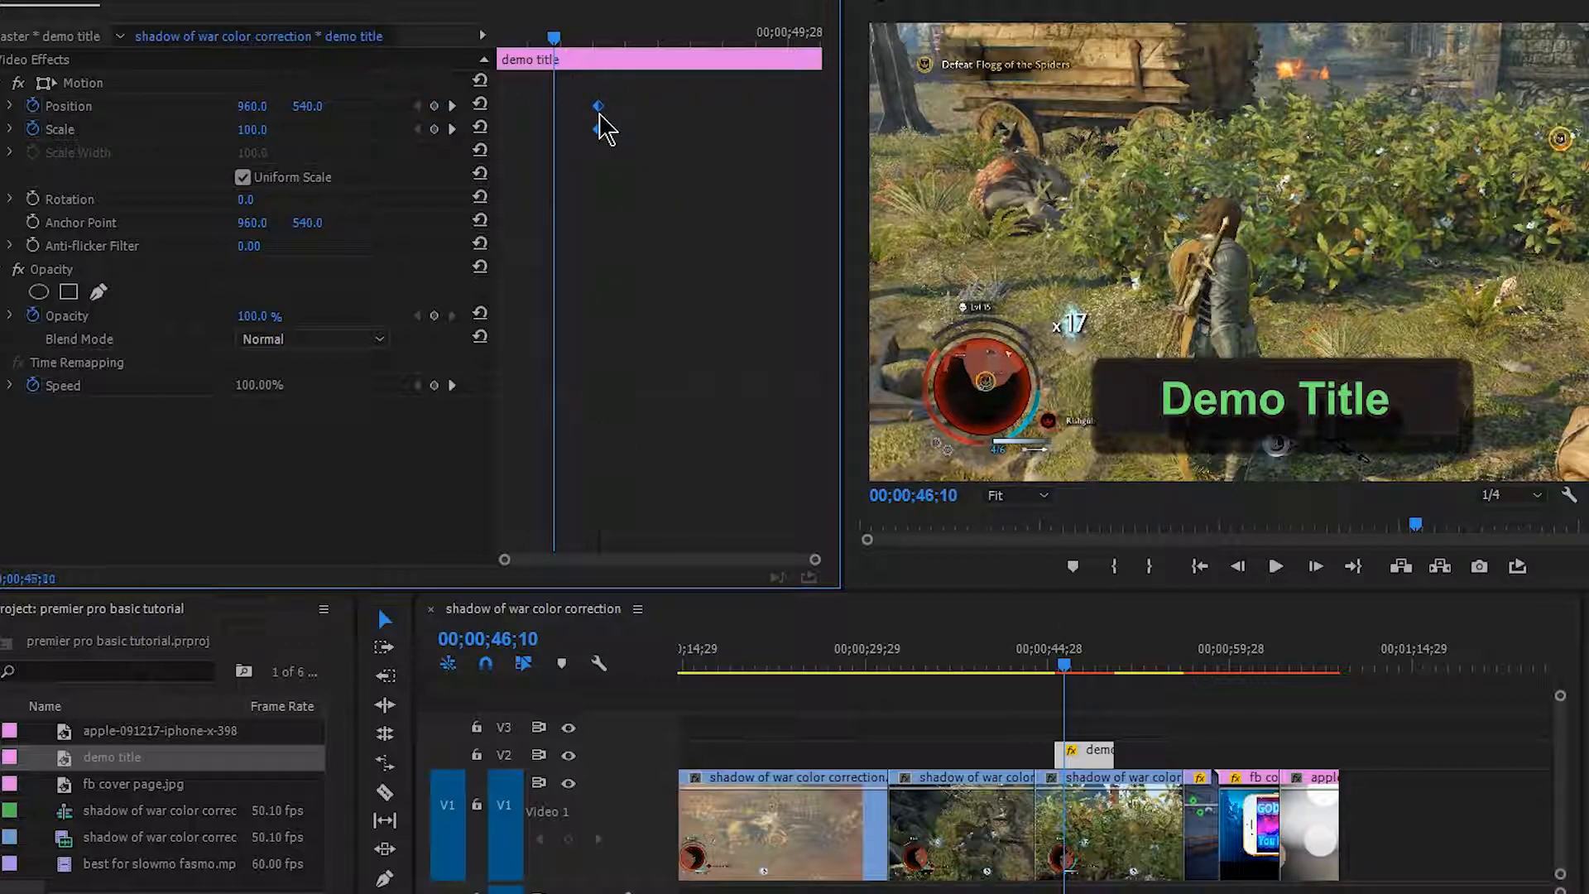
# Step: Add Position and Scale keyframes at 00;00;45;28 and set the horizontal position to -538 so the title starts outside the frame
pyautogui.moveTo(555, 40); pyautogui.dragTo(527, 41)
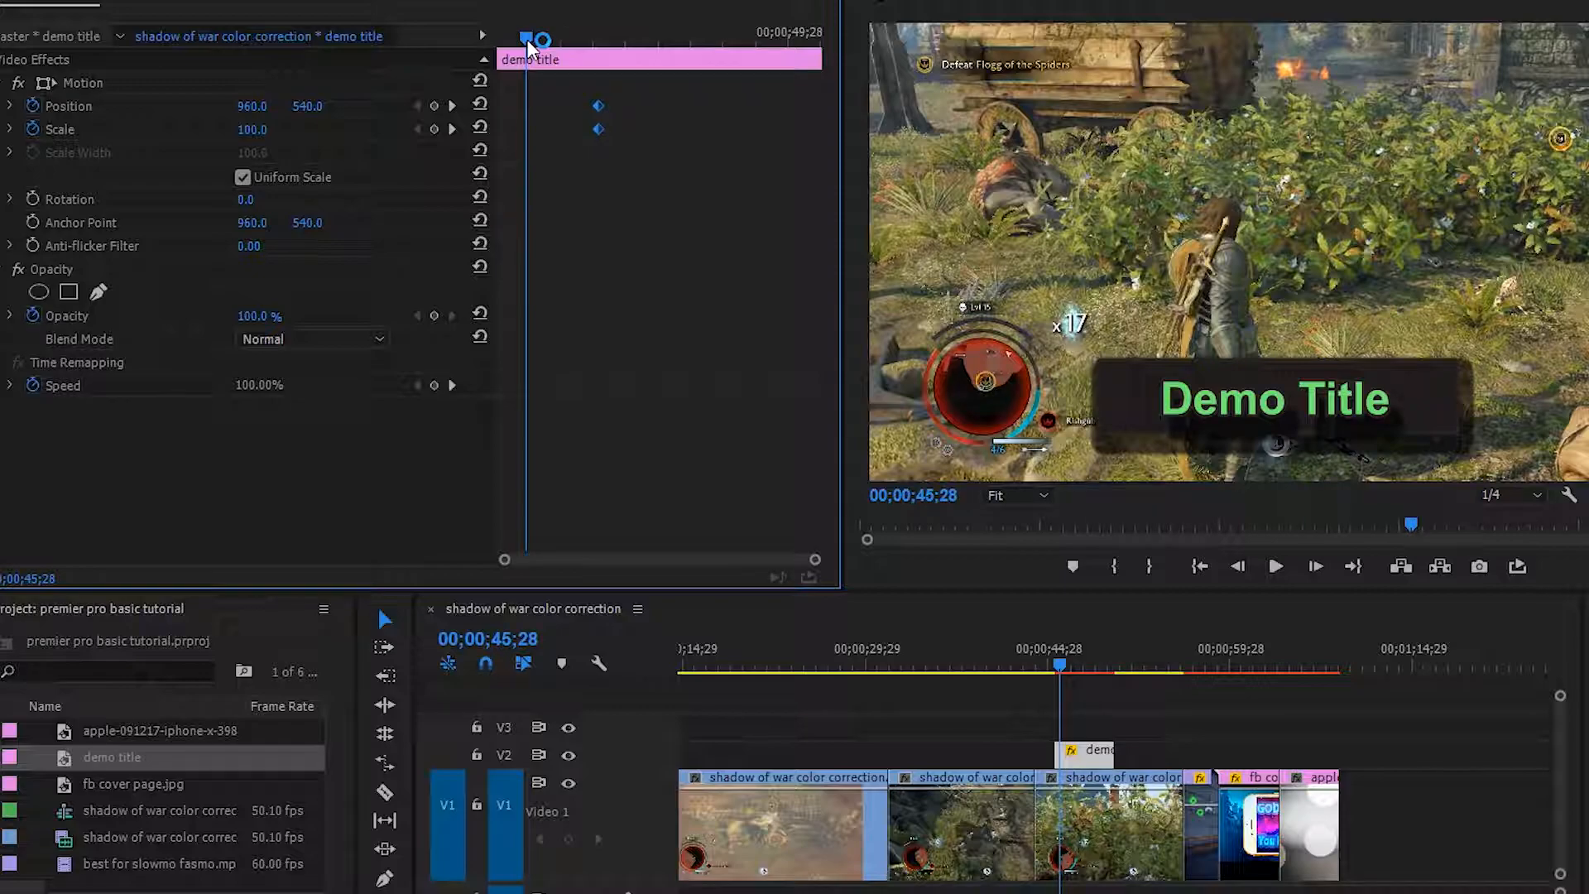
pyautogui.click(433, 106)
pyautogui.click(433, 130)
pyautogui.moveTo(250, 108); pyautogui.dragTo(133, 107)
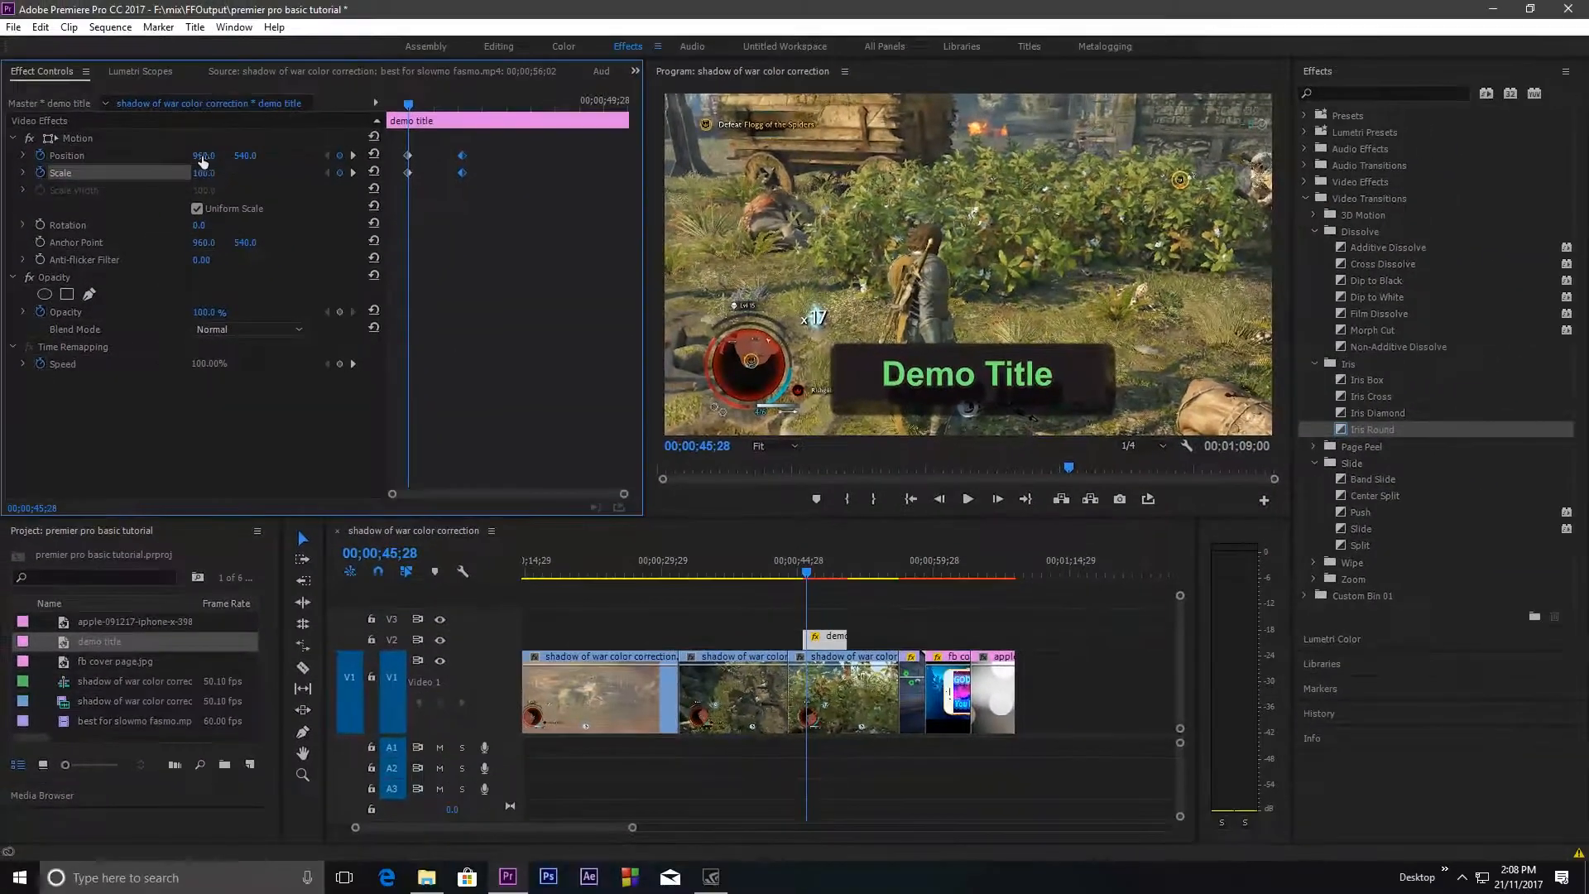
pyautogui.moveTo(204, 155); pyautogui.dragTo(58, 156)
# Step: Add Position and Scale keyframes at 00;00;48;17 and set the horizontal position to 2395 so the title exits the frame
pyautogui.moveTo(408, 103); pyautogui.dragTo(537, 103)
pyautogui.click(339, 155)
pyautogui.click(339, 172)
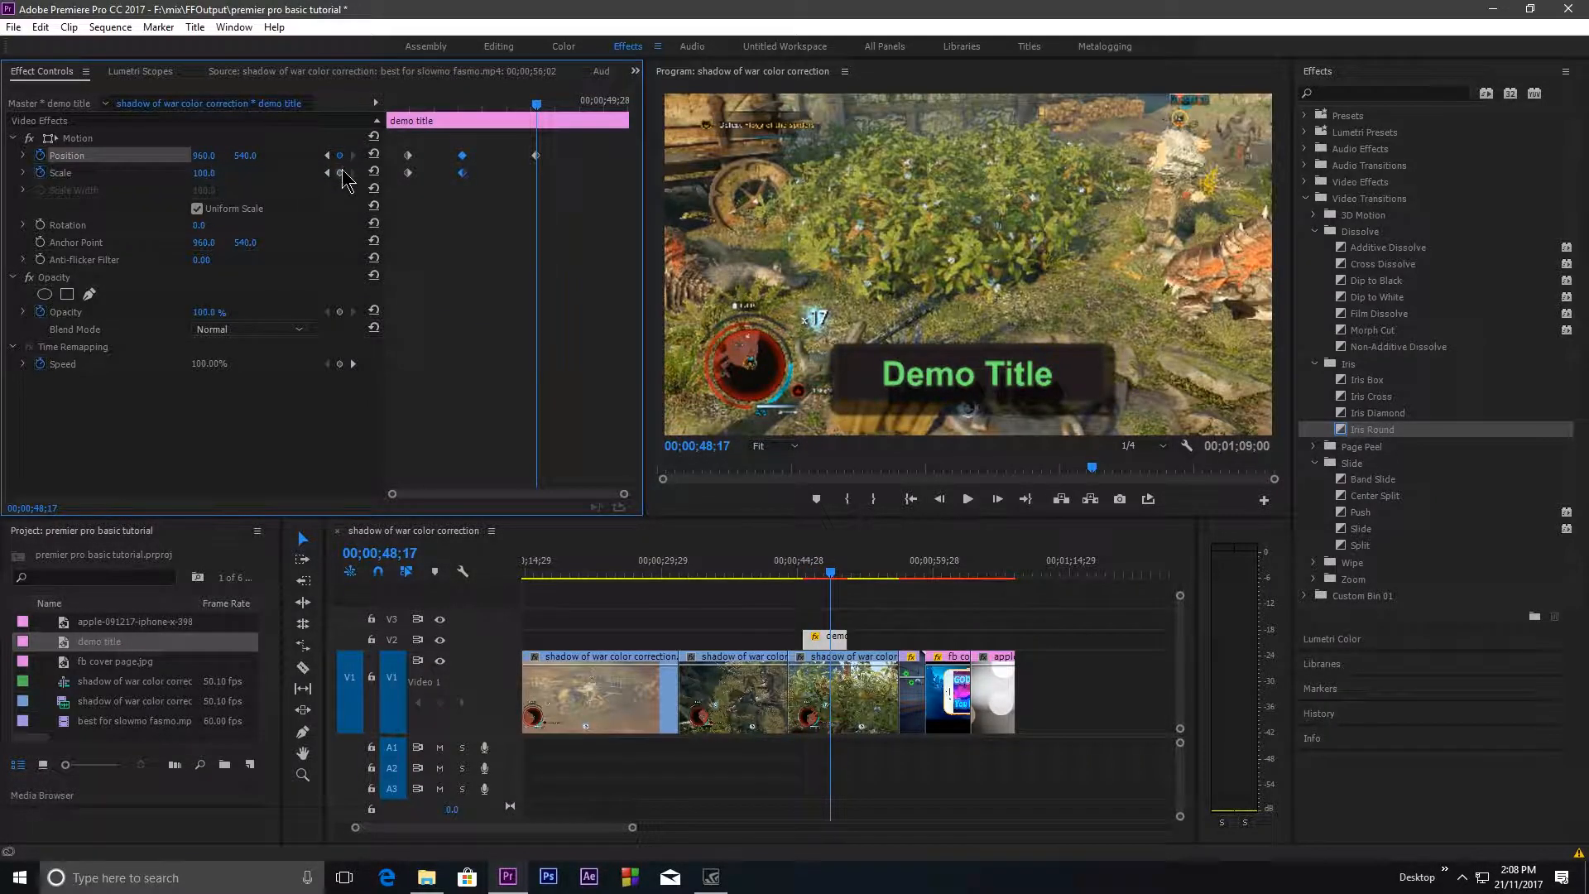
pyautogui.moveTo(204, 156); pyautogui.dragTo(652, 169)
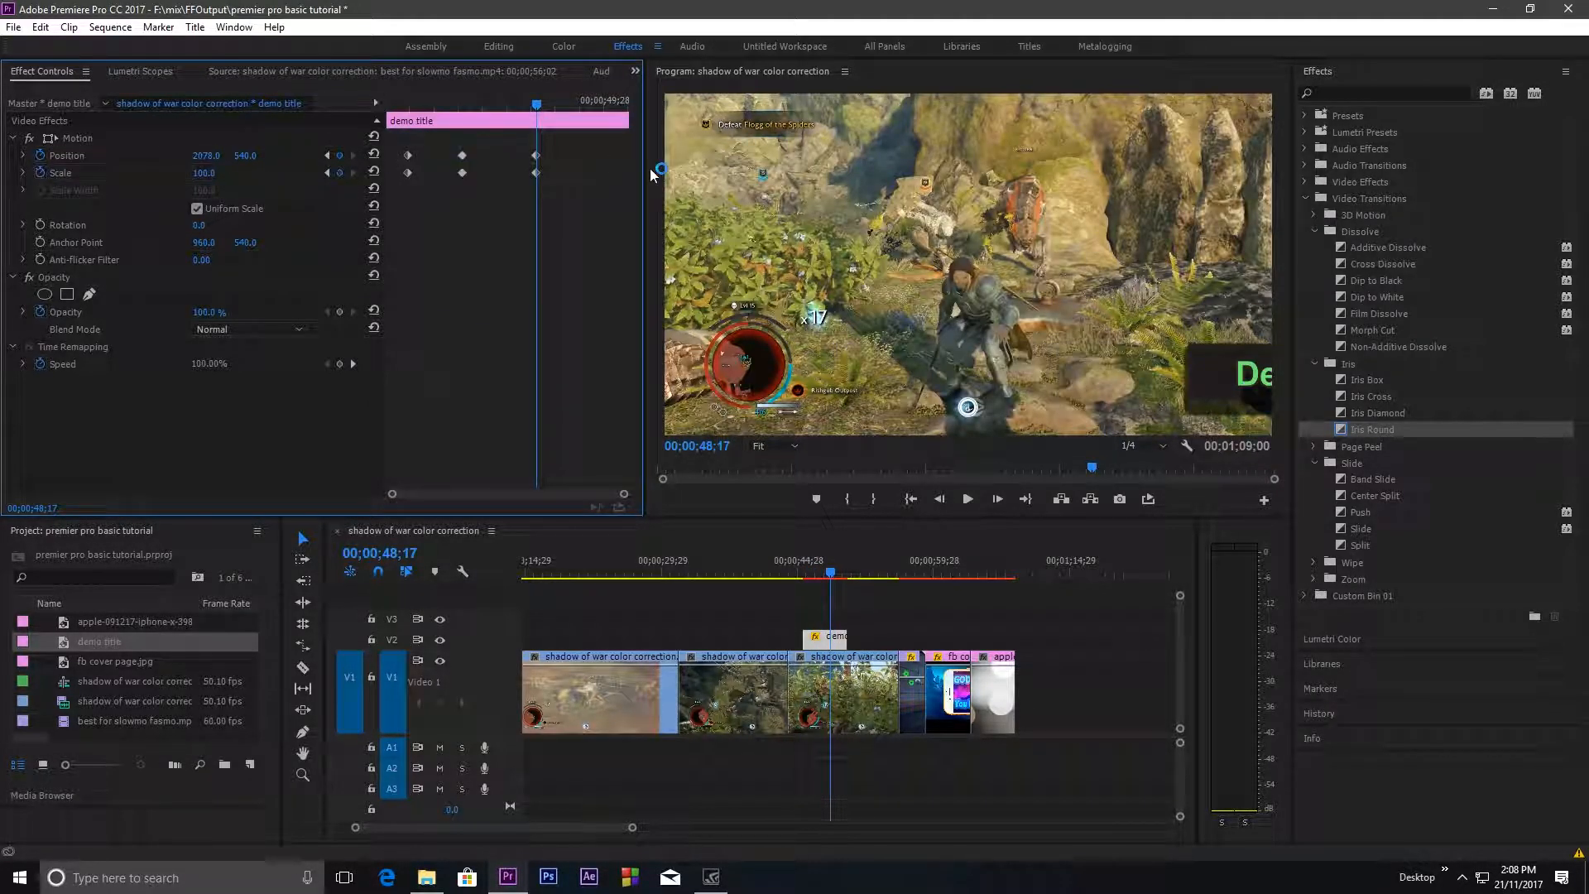
pyautogui.moveTo(211, 160); pyautogui.dragTo(393, 163)
pyautogui.moveTo(199, 157); pyautogui.dragTo(281, 159)
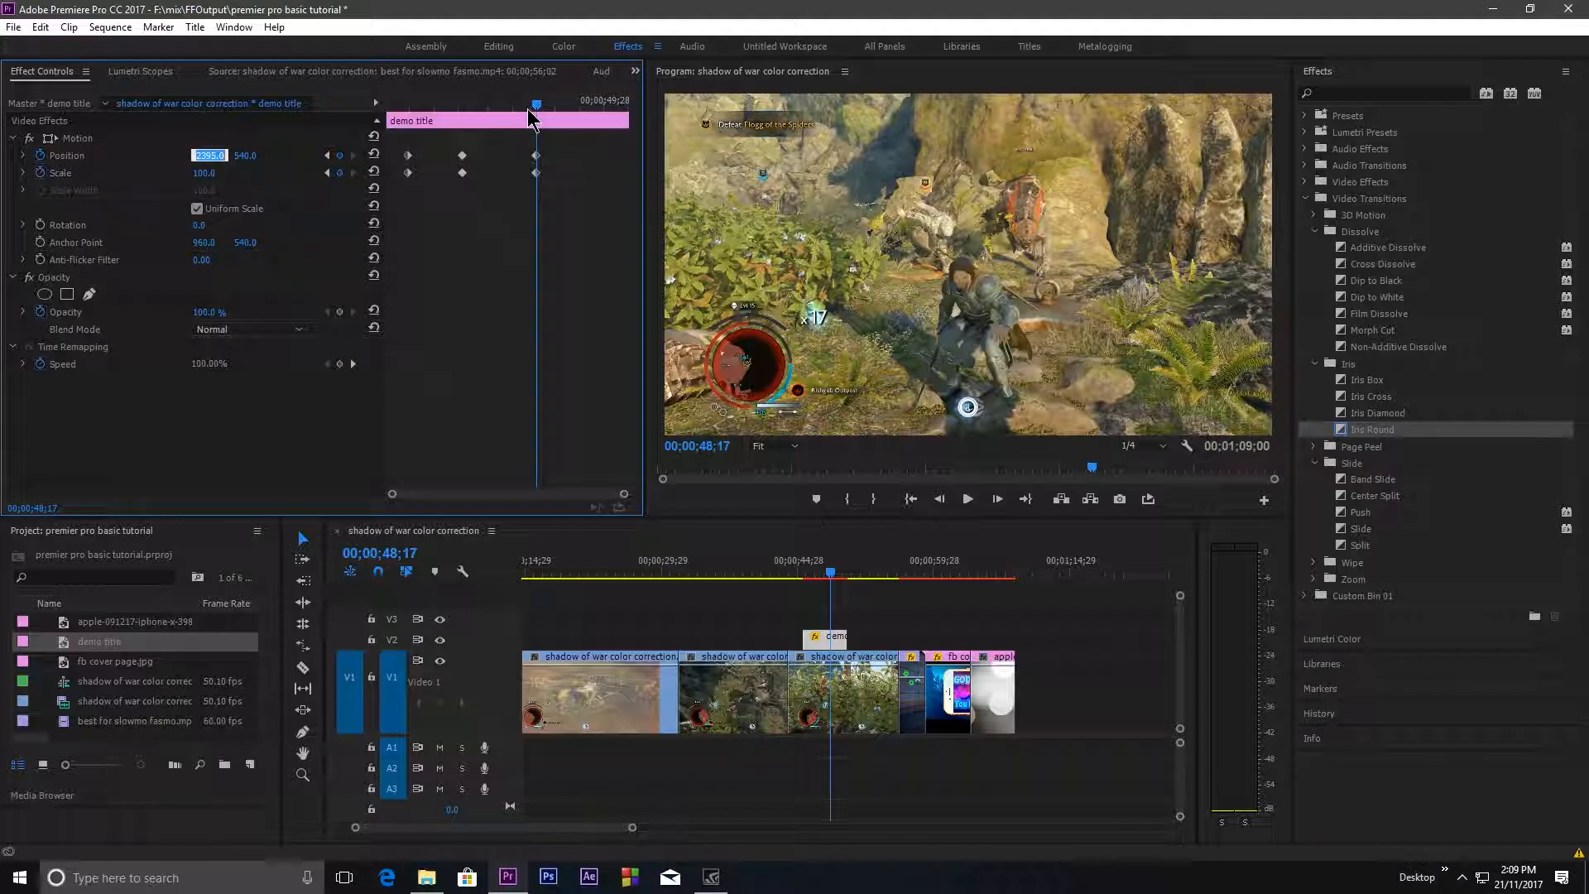
# Step: Play back the demo title's slide-in and slide-out animation from the start of the clip to check its motion
pyautogui.moveTo(537, 108); pyautogui.dragTo(388, 108)
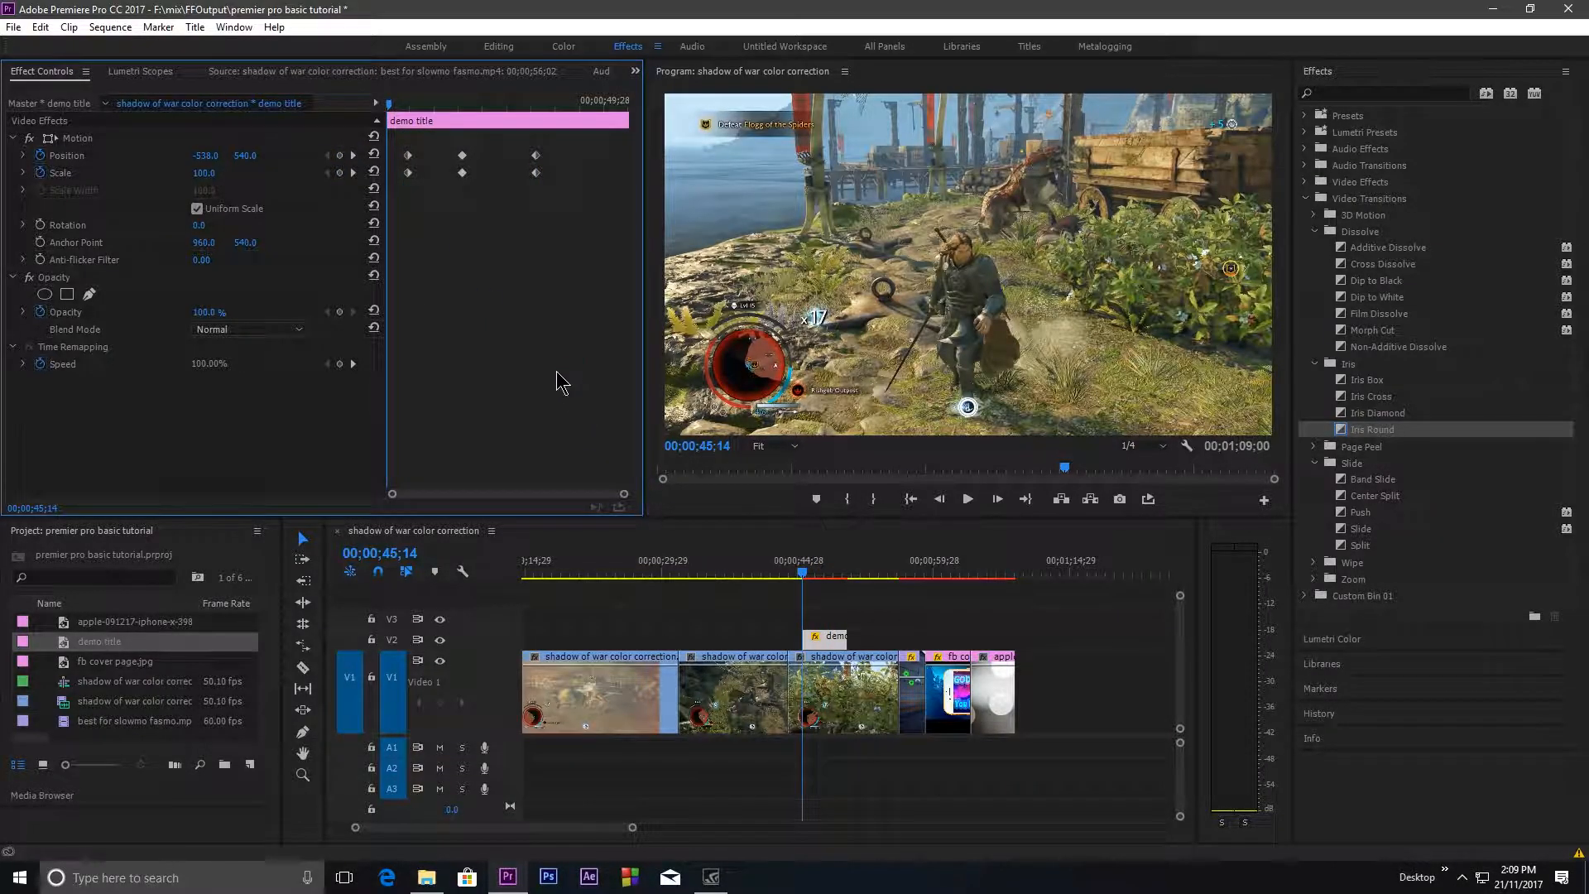
pyautogui.press('space')
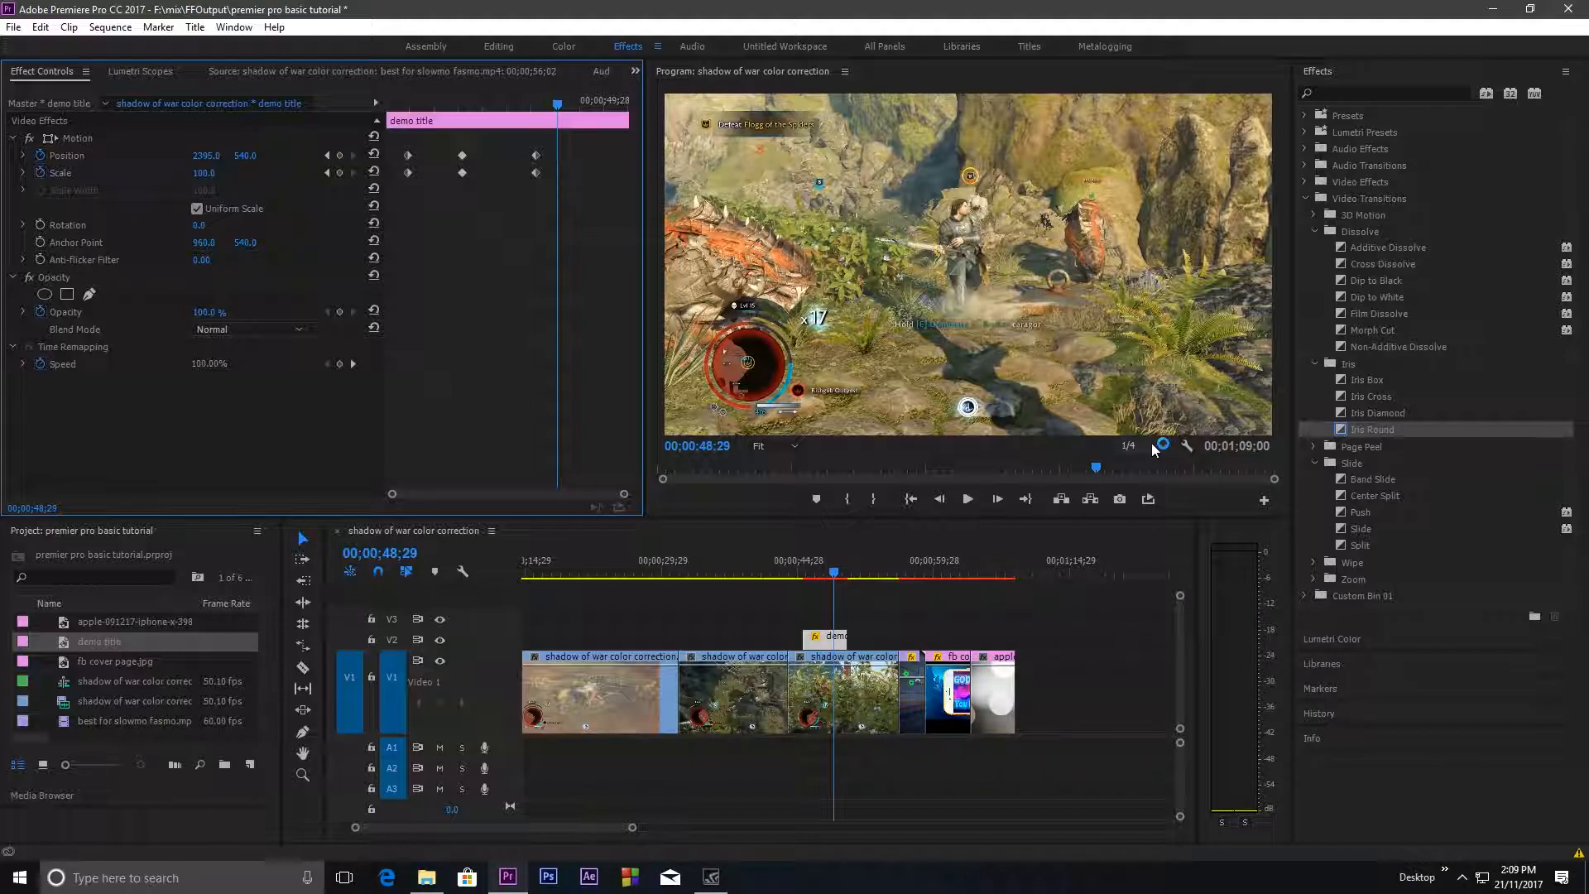
pyautogui.click(800, 575)
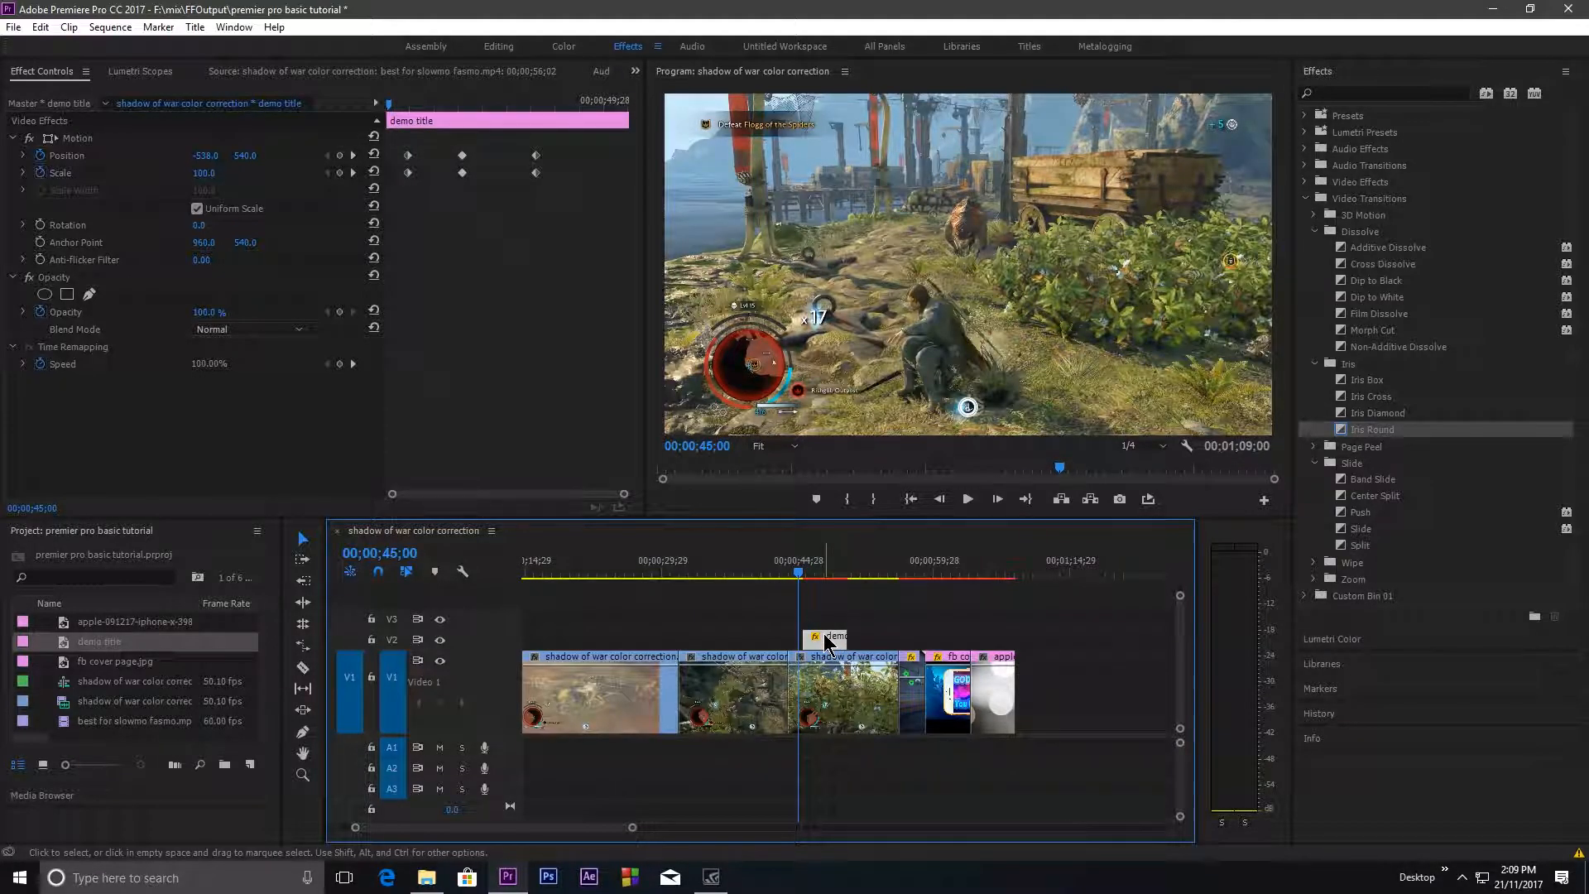
pyautogui.press('Return')
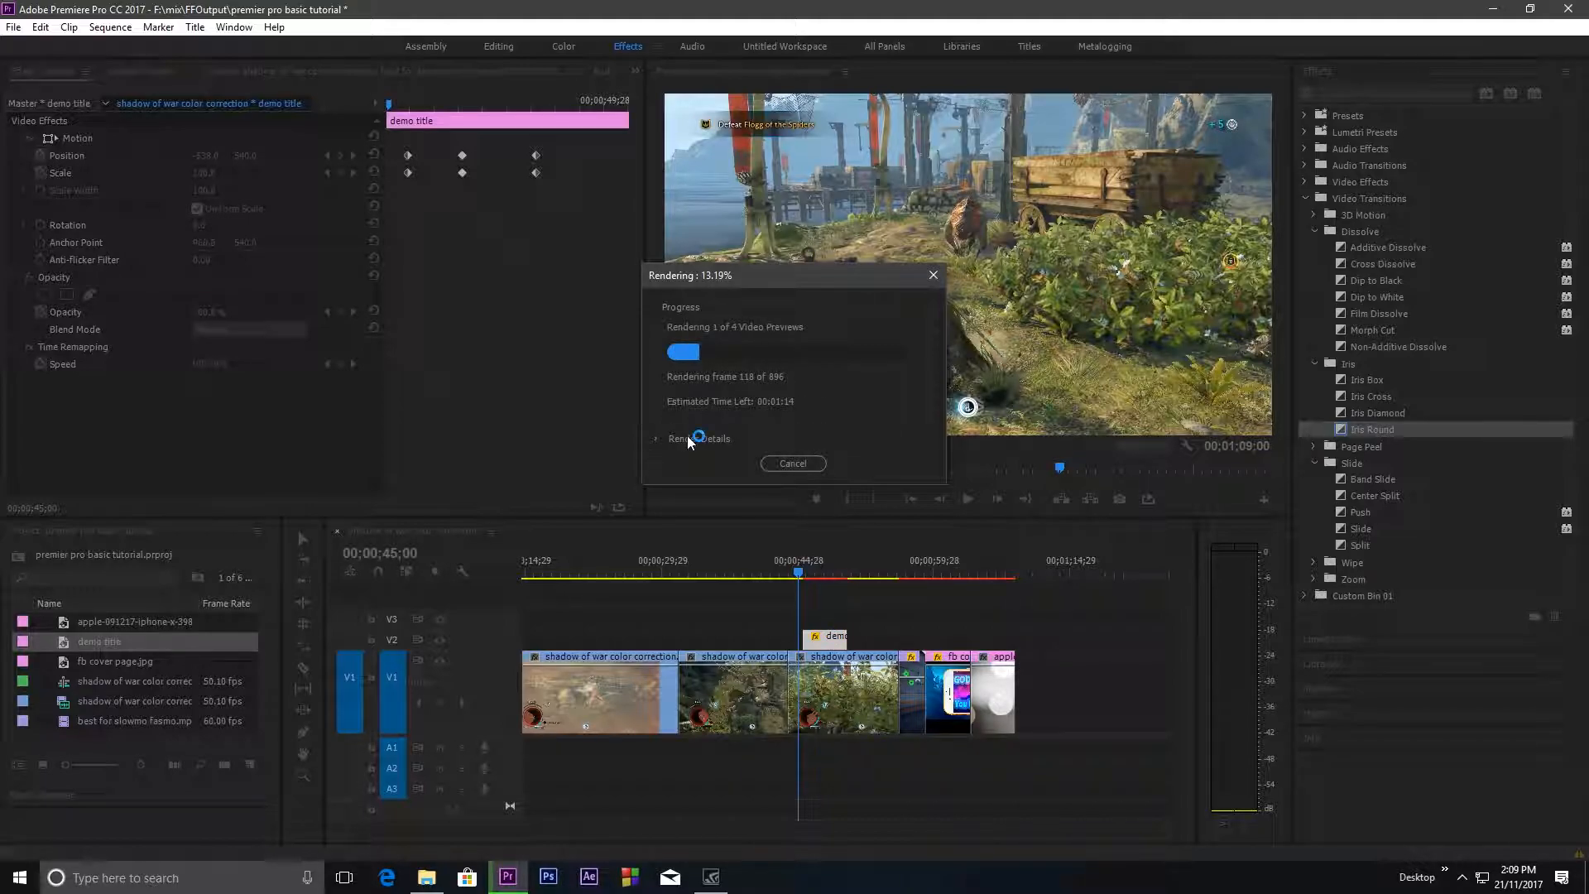
pyautogui.click(795, 462)
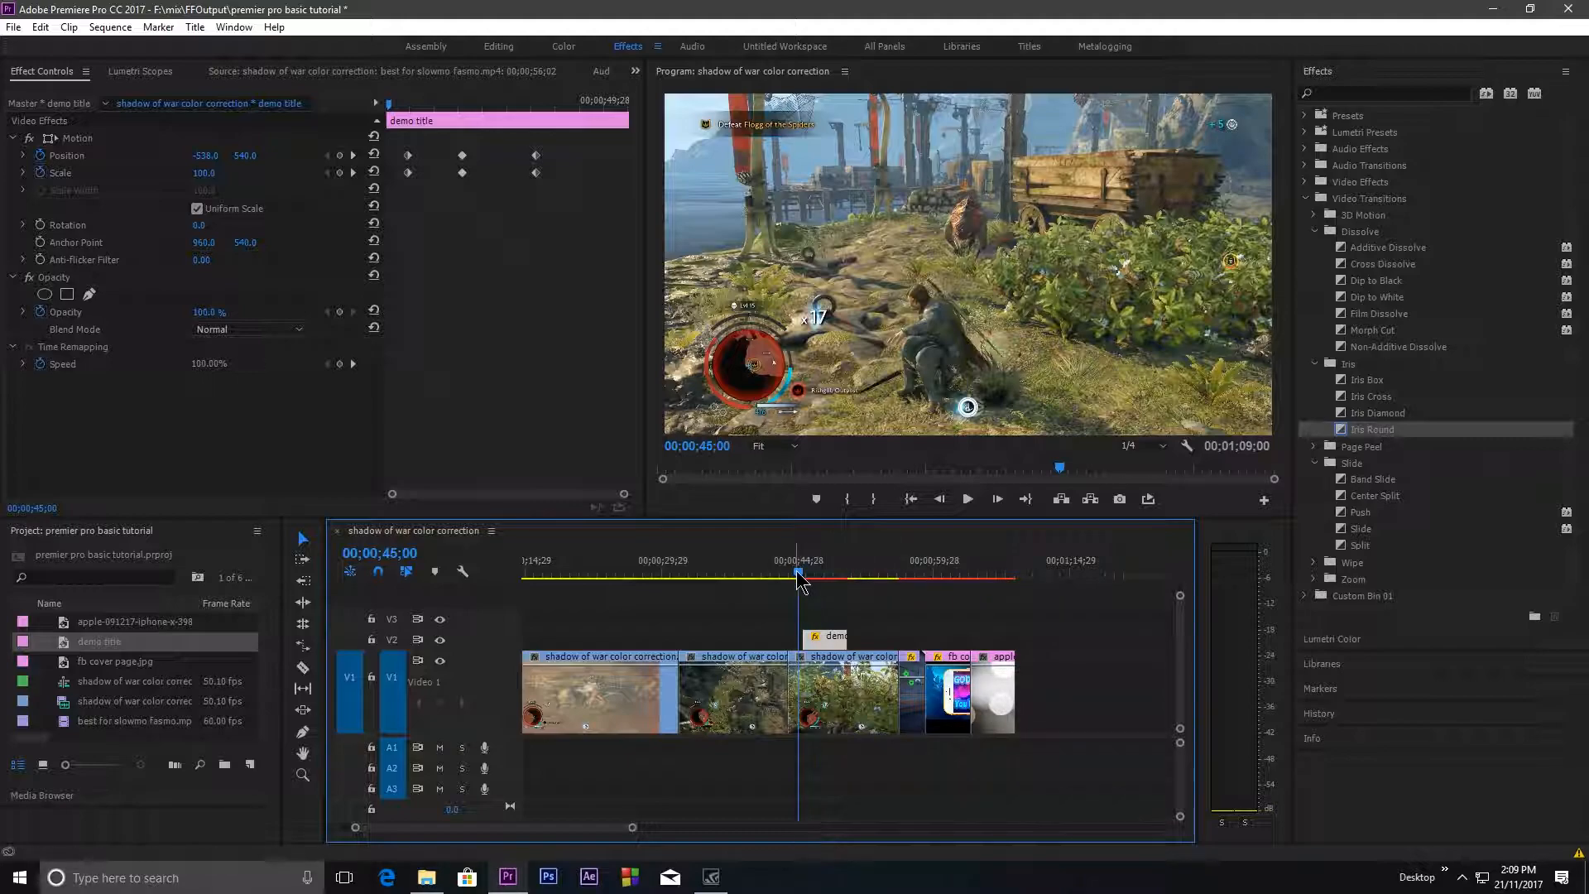
pyautogui.moveTo(799, 582); pyautogui.dragTo(816, 581)
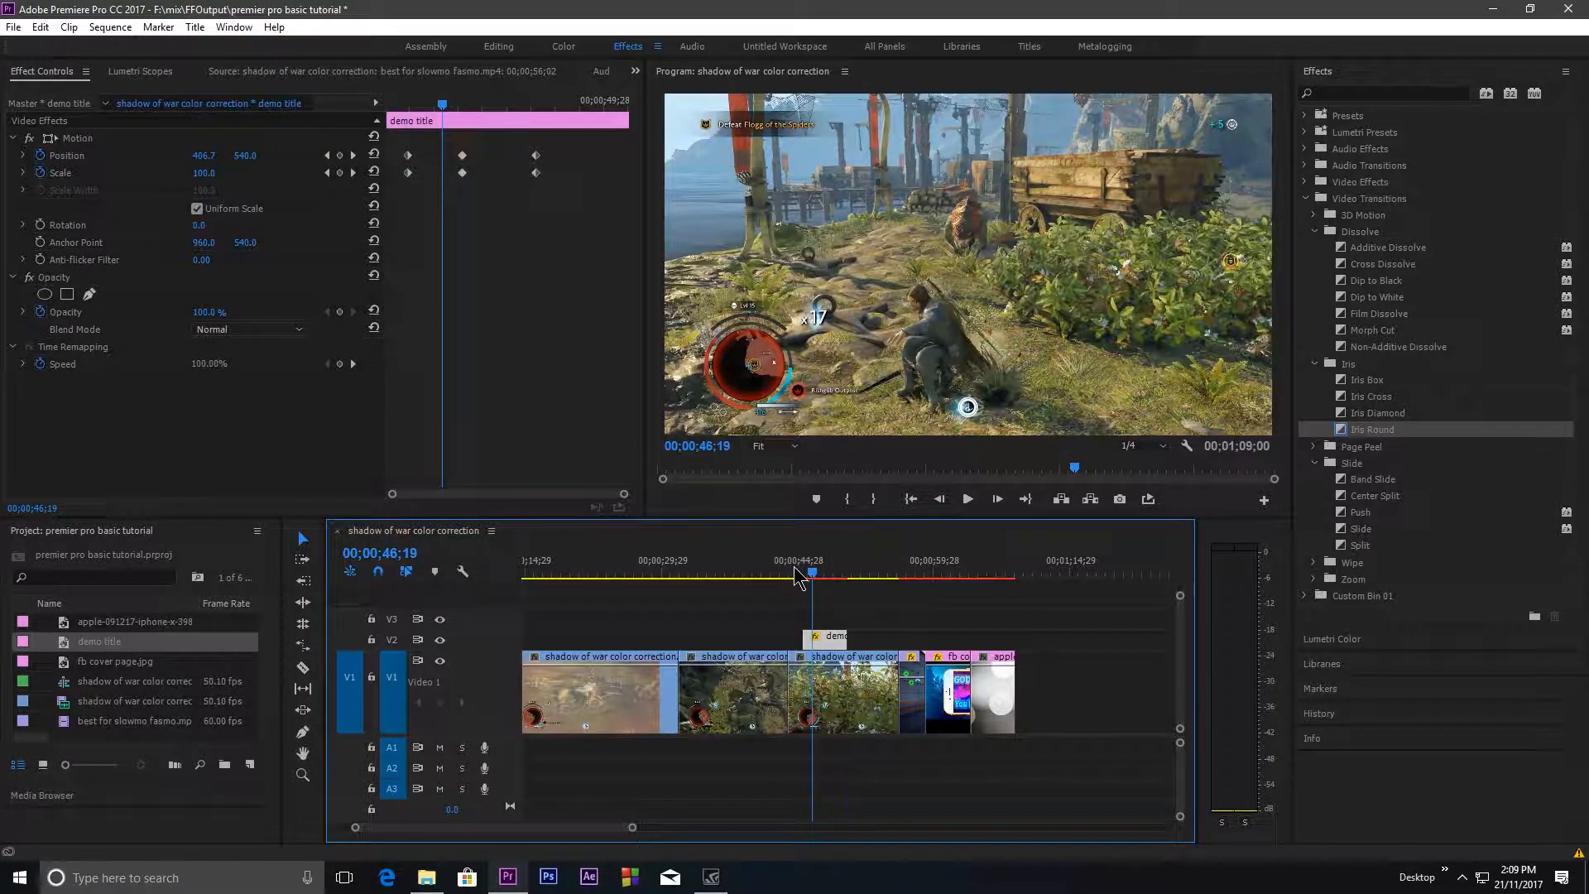
pyautogui.moveTo(443, 107); pyautogui.dragTo(377, 101)
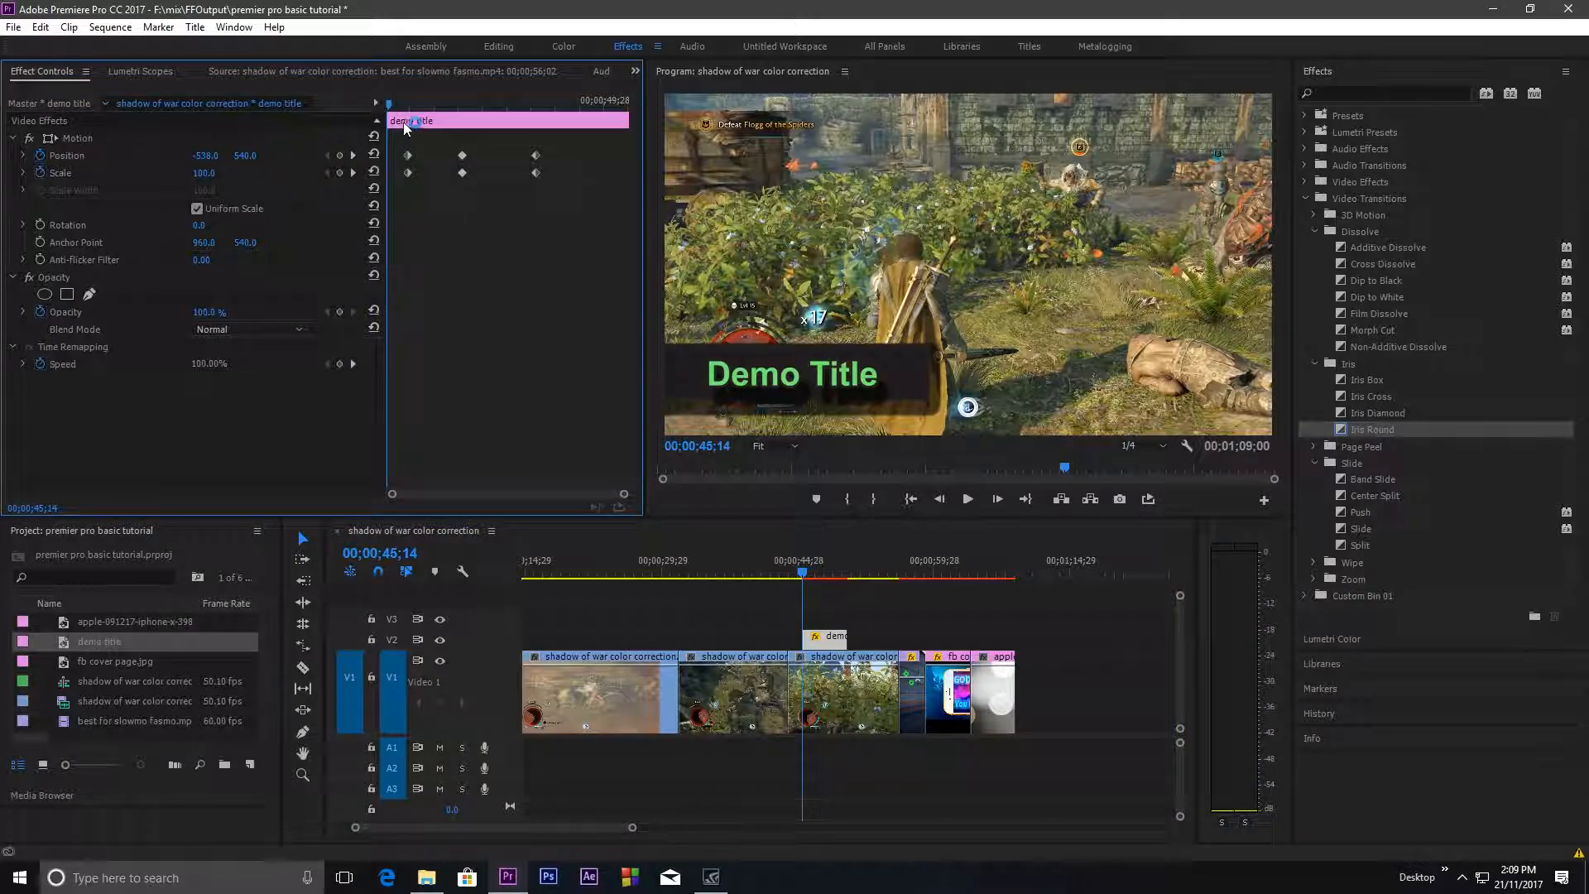
pyautogui.press('space')
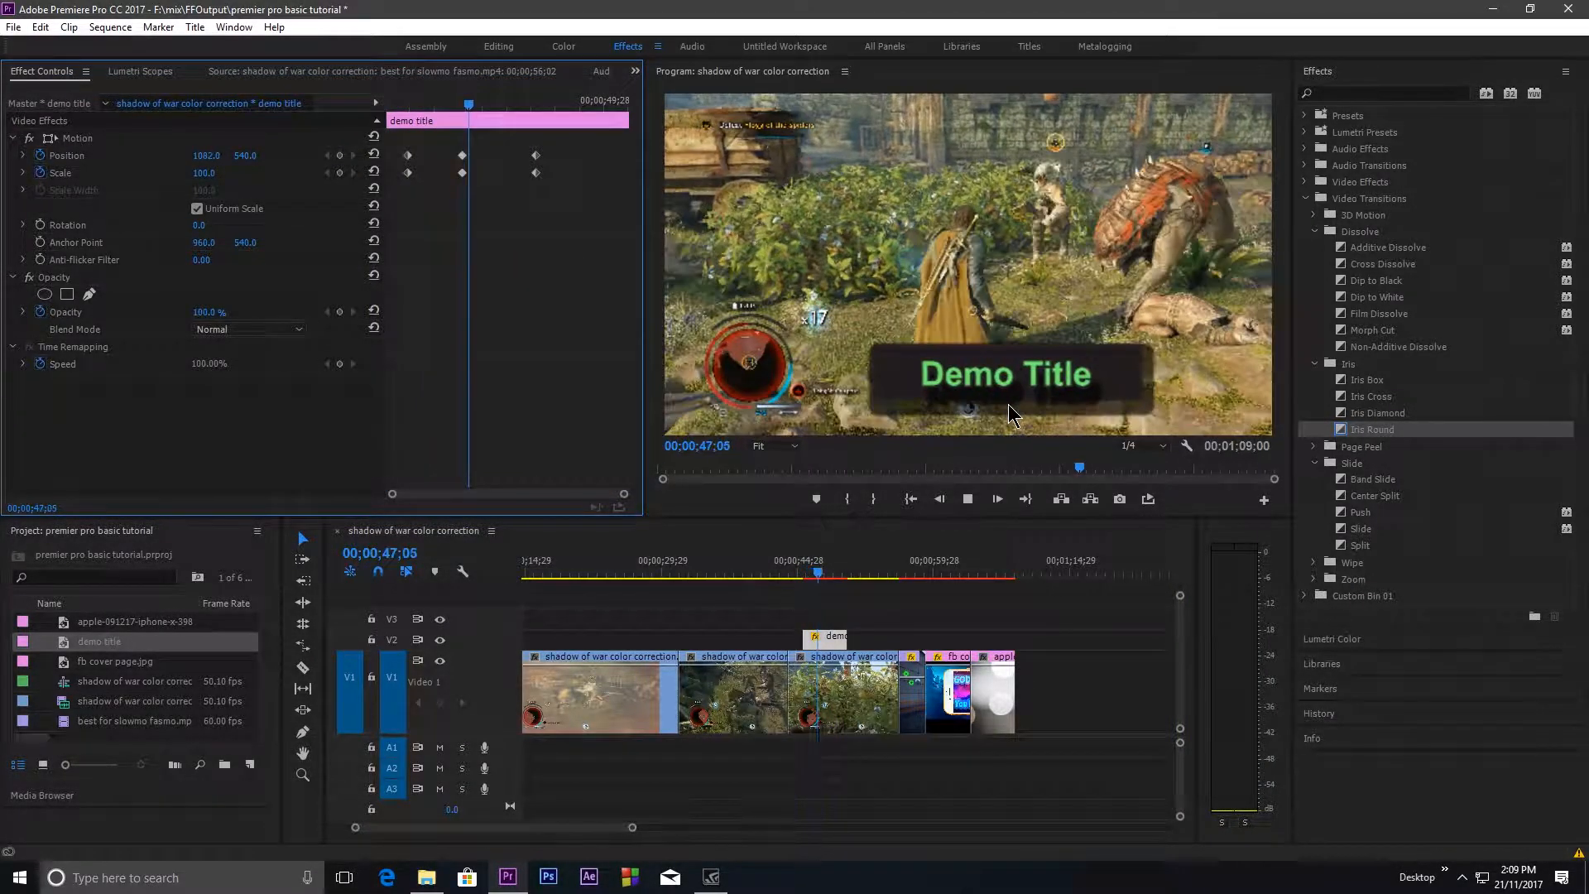
pyautogui.press('space')
pyautogui.moveTo(564, 101); pyautogui.dragTo(577, 141)
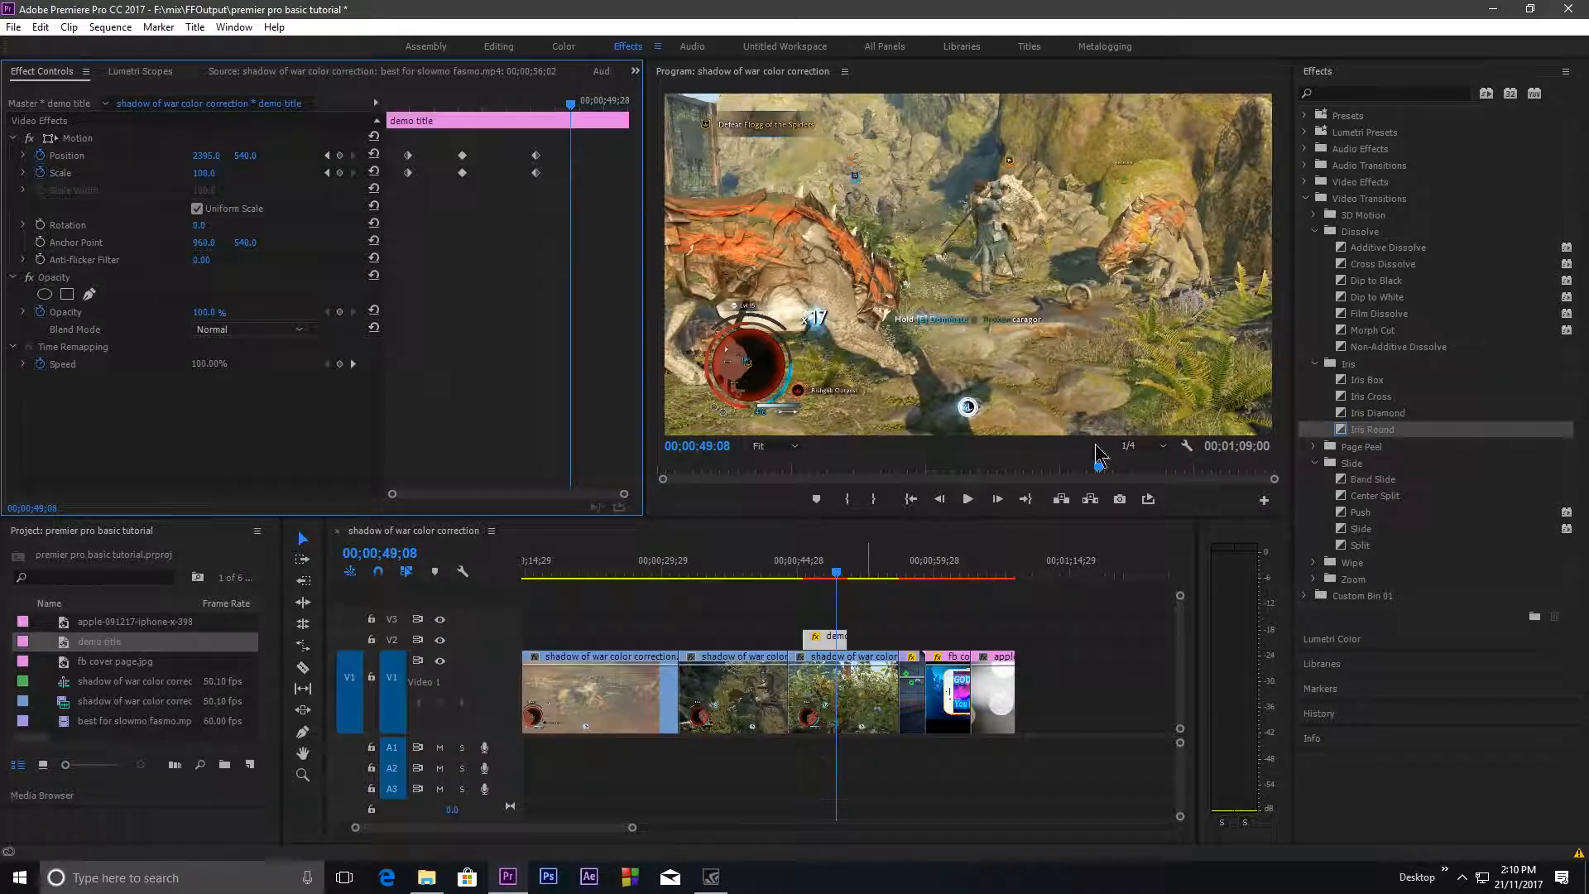
# Step: Apply the Iris Round transition to the start and end of the demo title clip on V2
pyautogui.click(1369, 432)
pyautogui.moveTo(1231, 478); pyautogui.dragTo(807, 648)
pyautogui.click(841, 636)
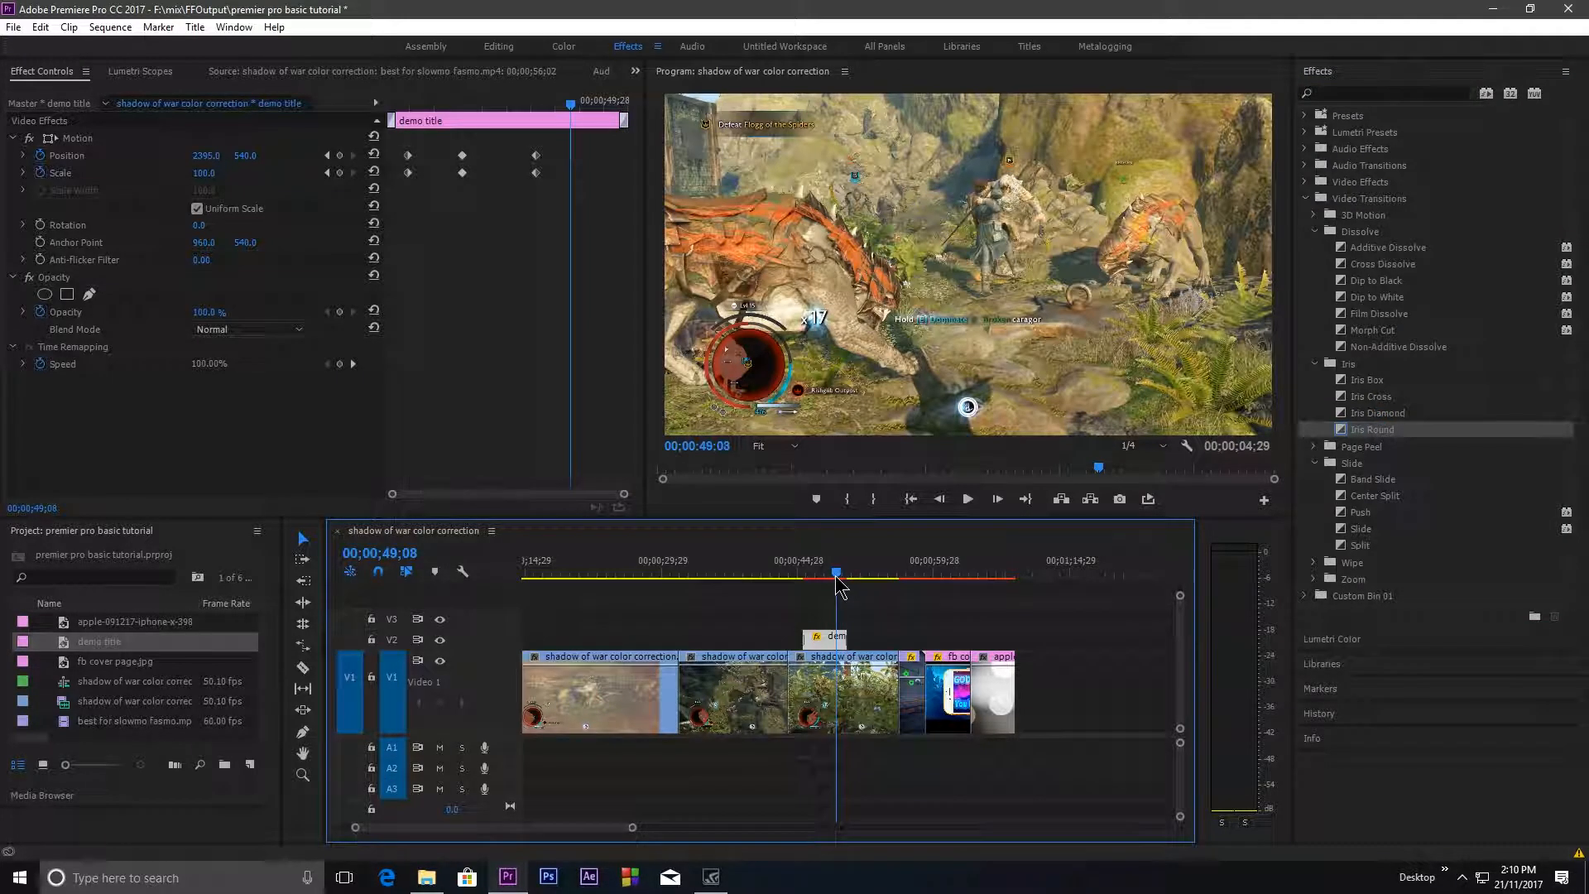
# Step: Preview the demo title with its transitions by playing and scrubbing across the clip
pyautogui.click(798, 572)
pyautogui.press('space')
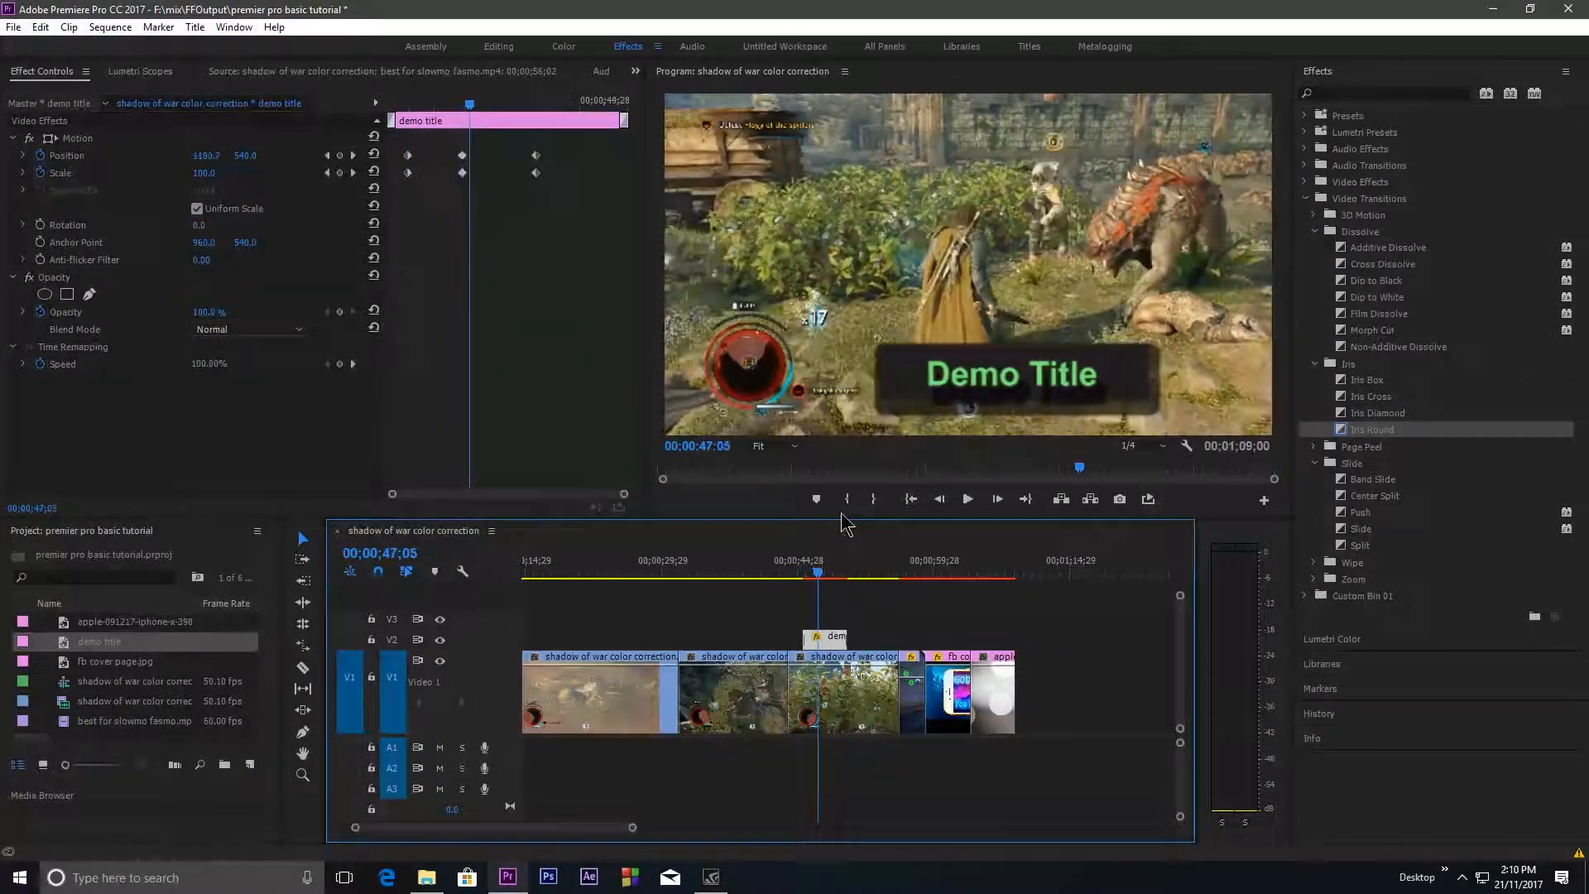
pyautogui.moveTo(820, 580); pyautogui.dragTo(800, 574)
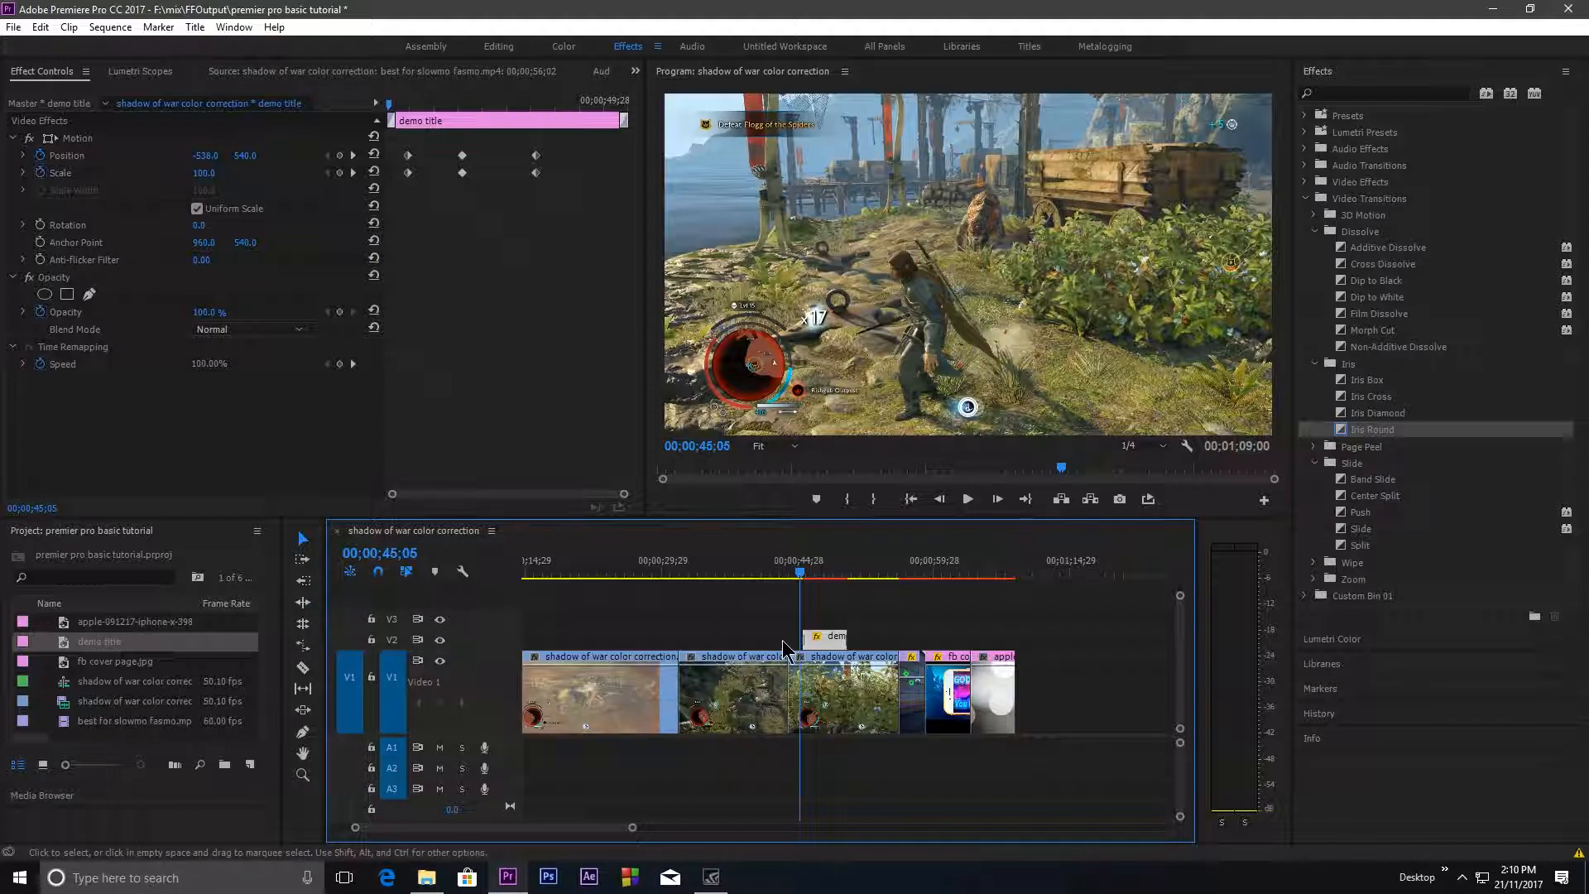
pyautogui.moveTo(801, 574); pyautogui.dragTo(832, 574)
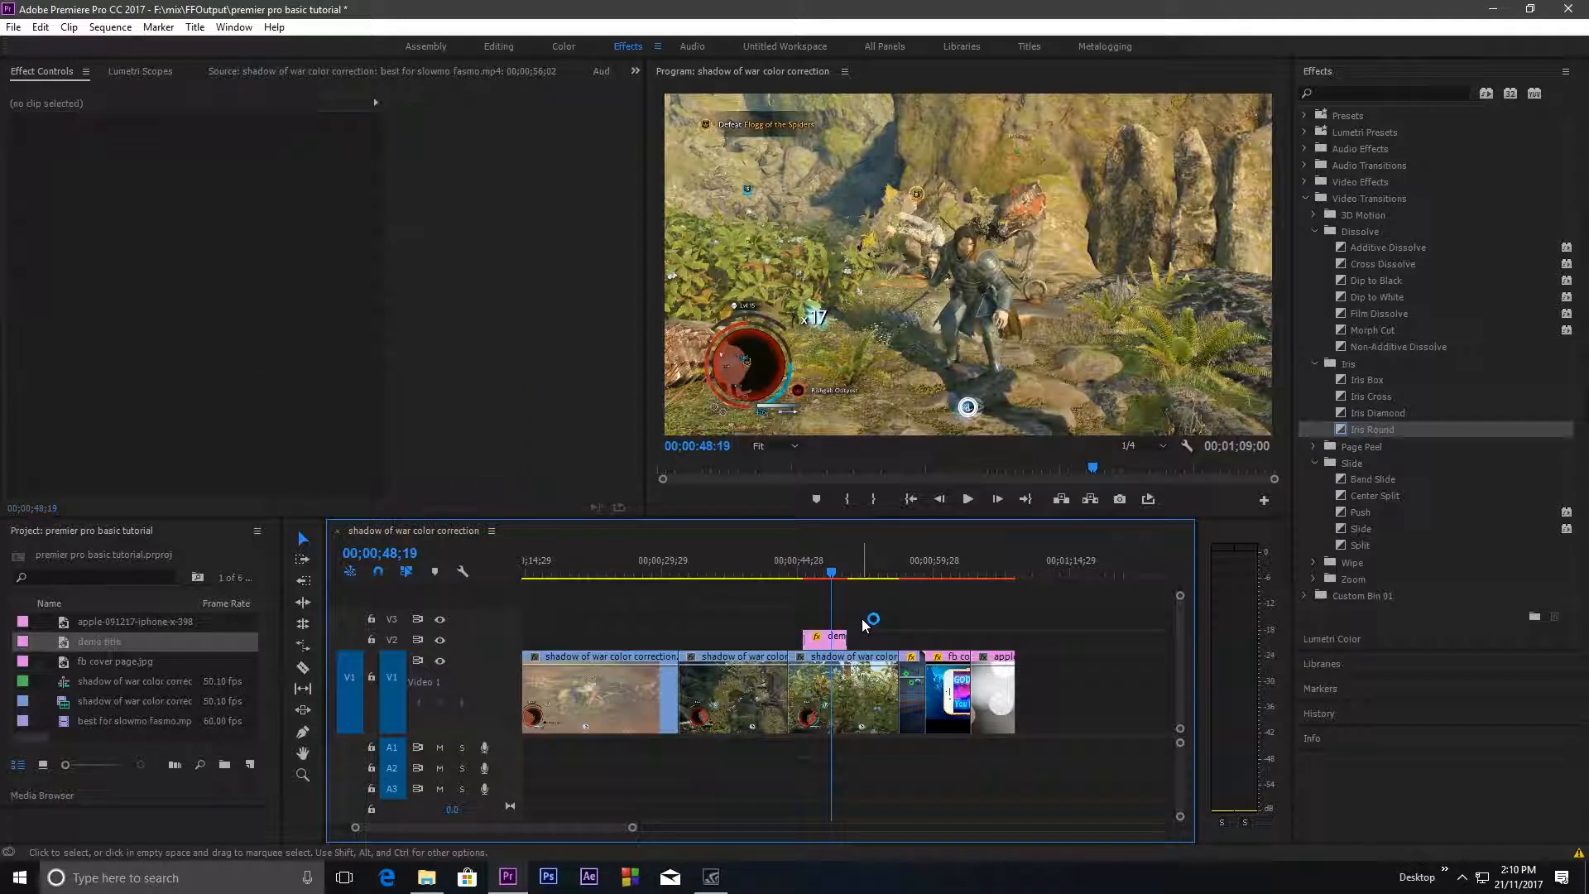
pyautogui.click(822, 574)
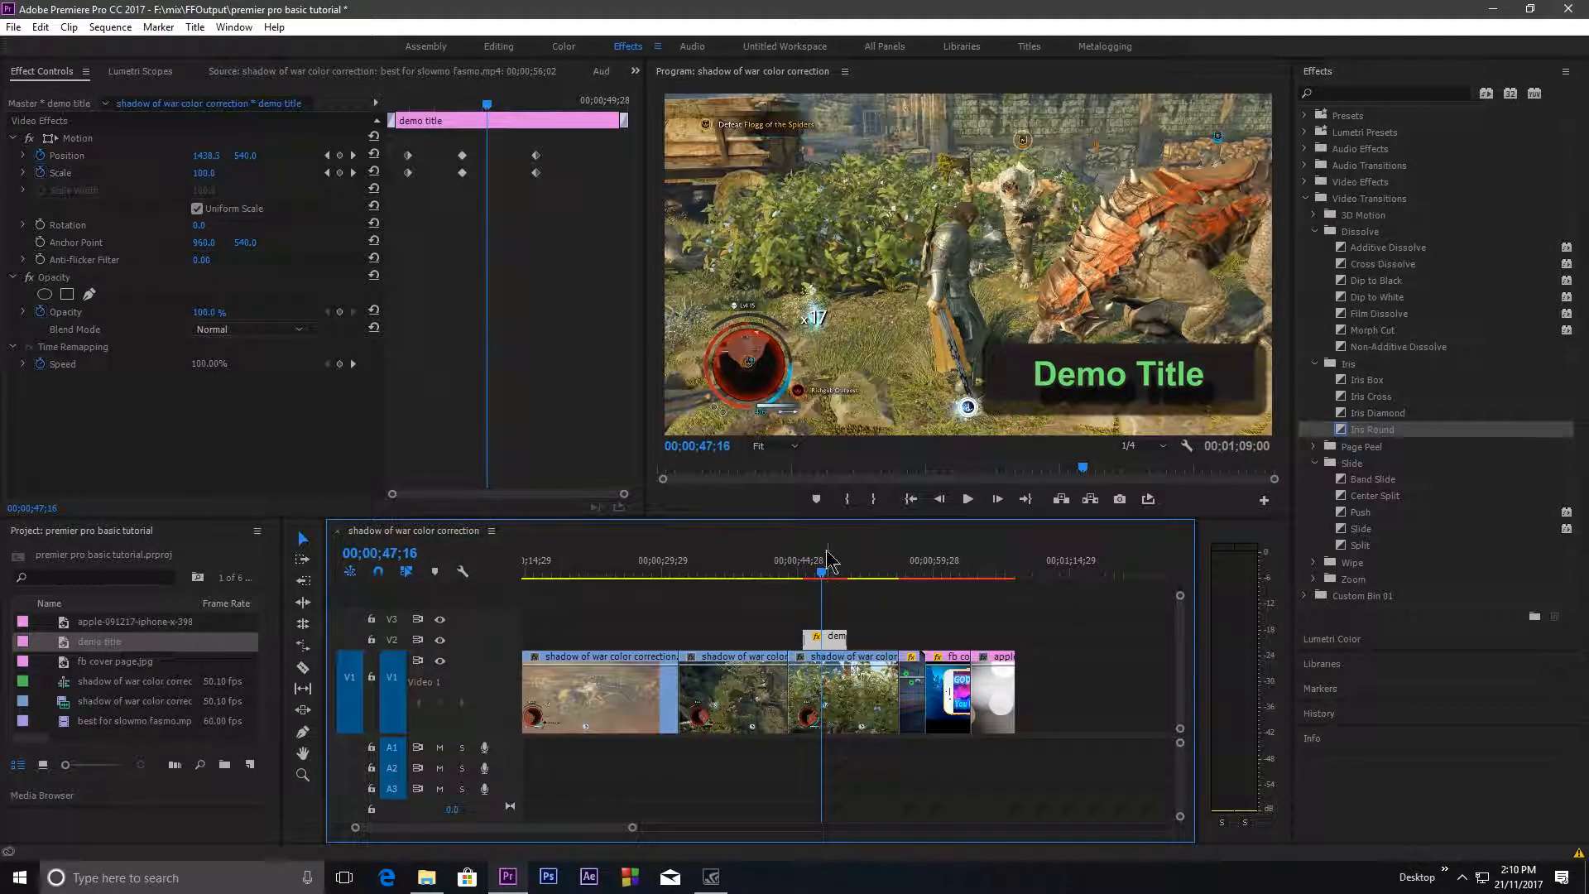
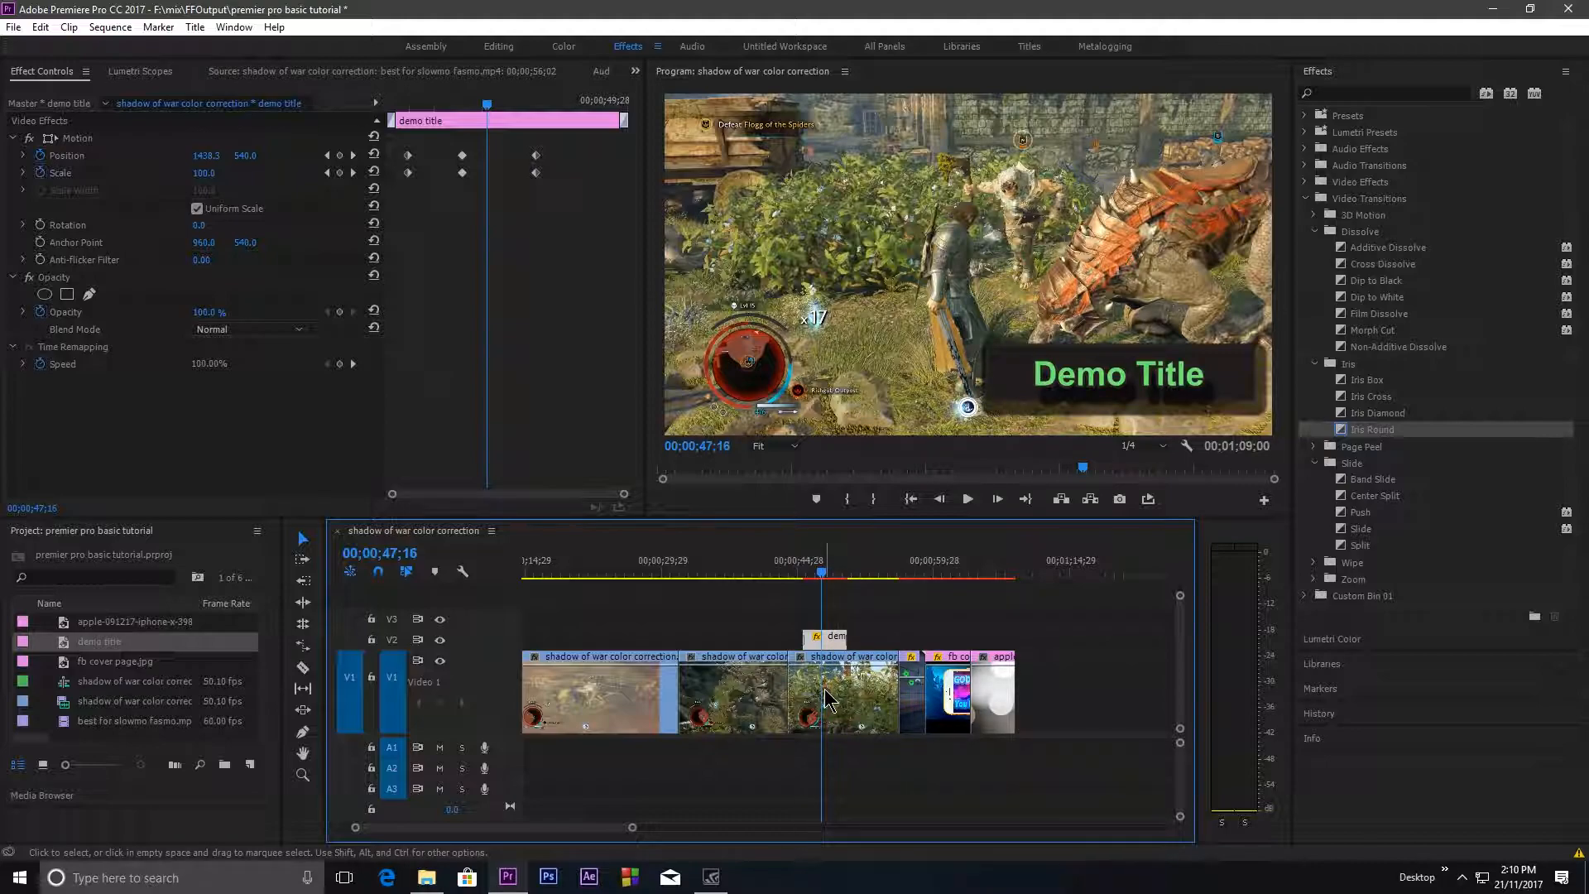
# Step: Scrub through the sequence from the demo title to the image clips and examine the slow-motion racing clip
pyautogui.moveTo(823, 574); pyautogui.dragTo(943, 588)
pyautogui.click(942, 590)
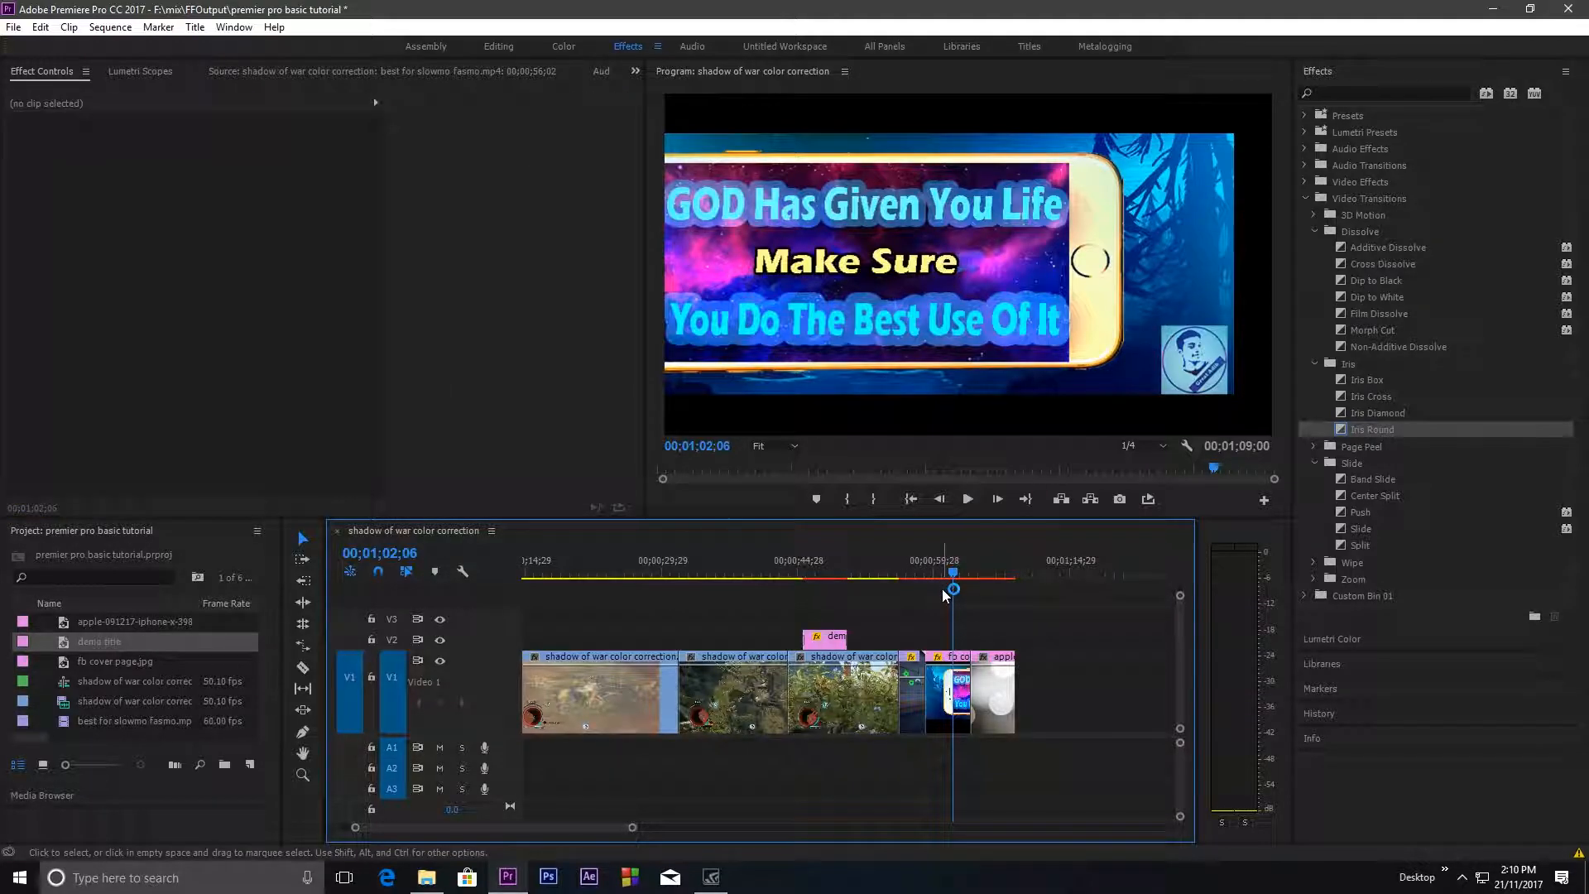
pyautogui.moveTo(784, 575); pyautogui.dragTo(810, 587)
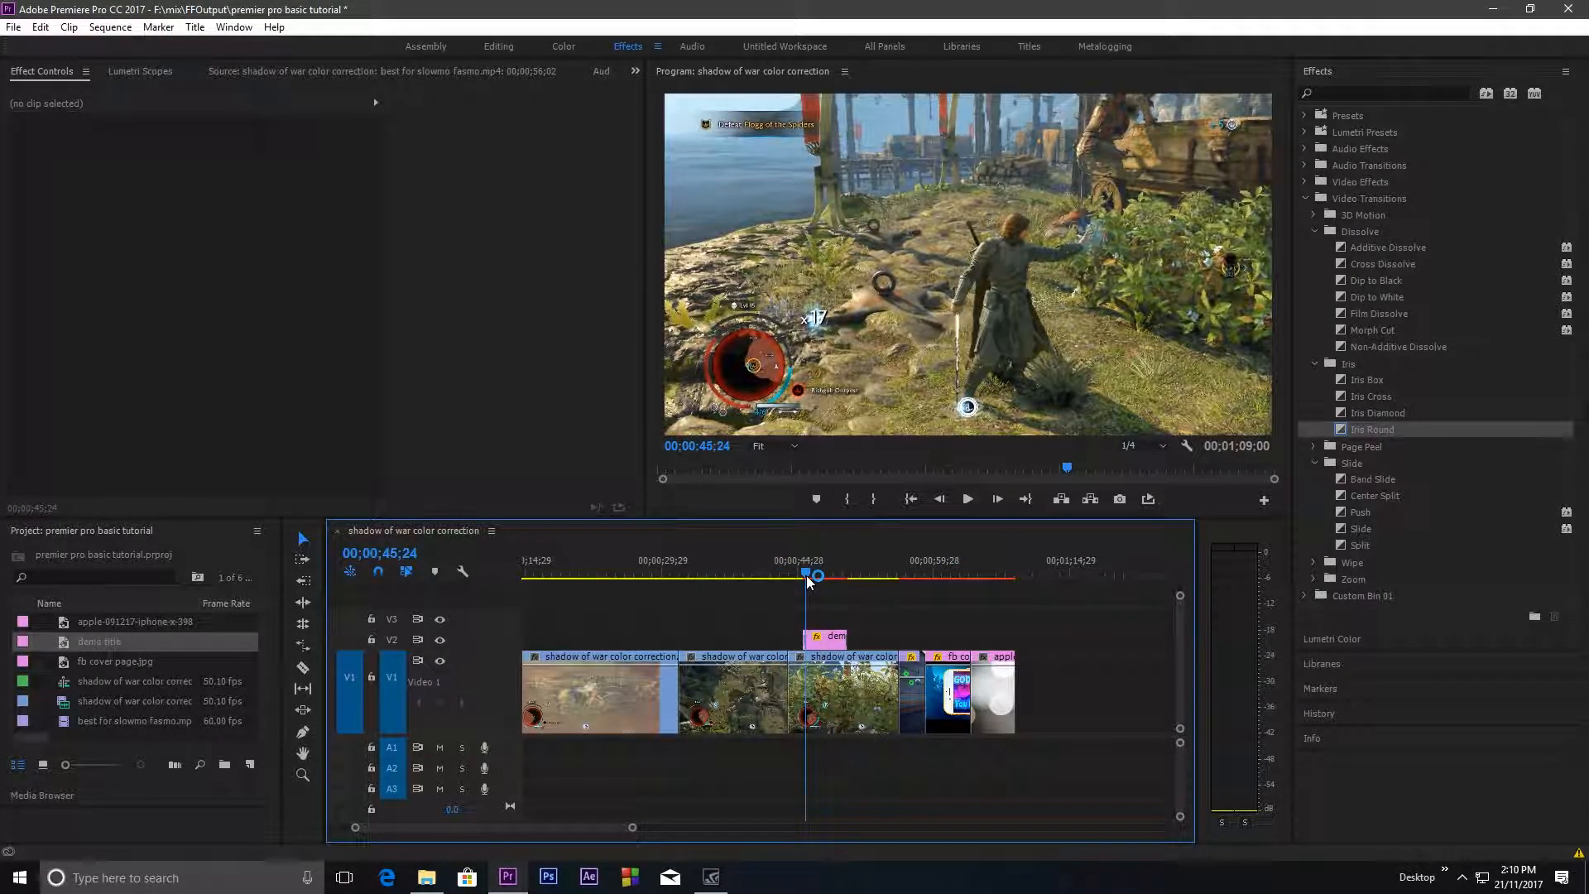
pyautogui.moveTo(807, 582); pyautogui.dragTo(915, 582)
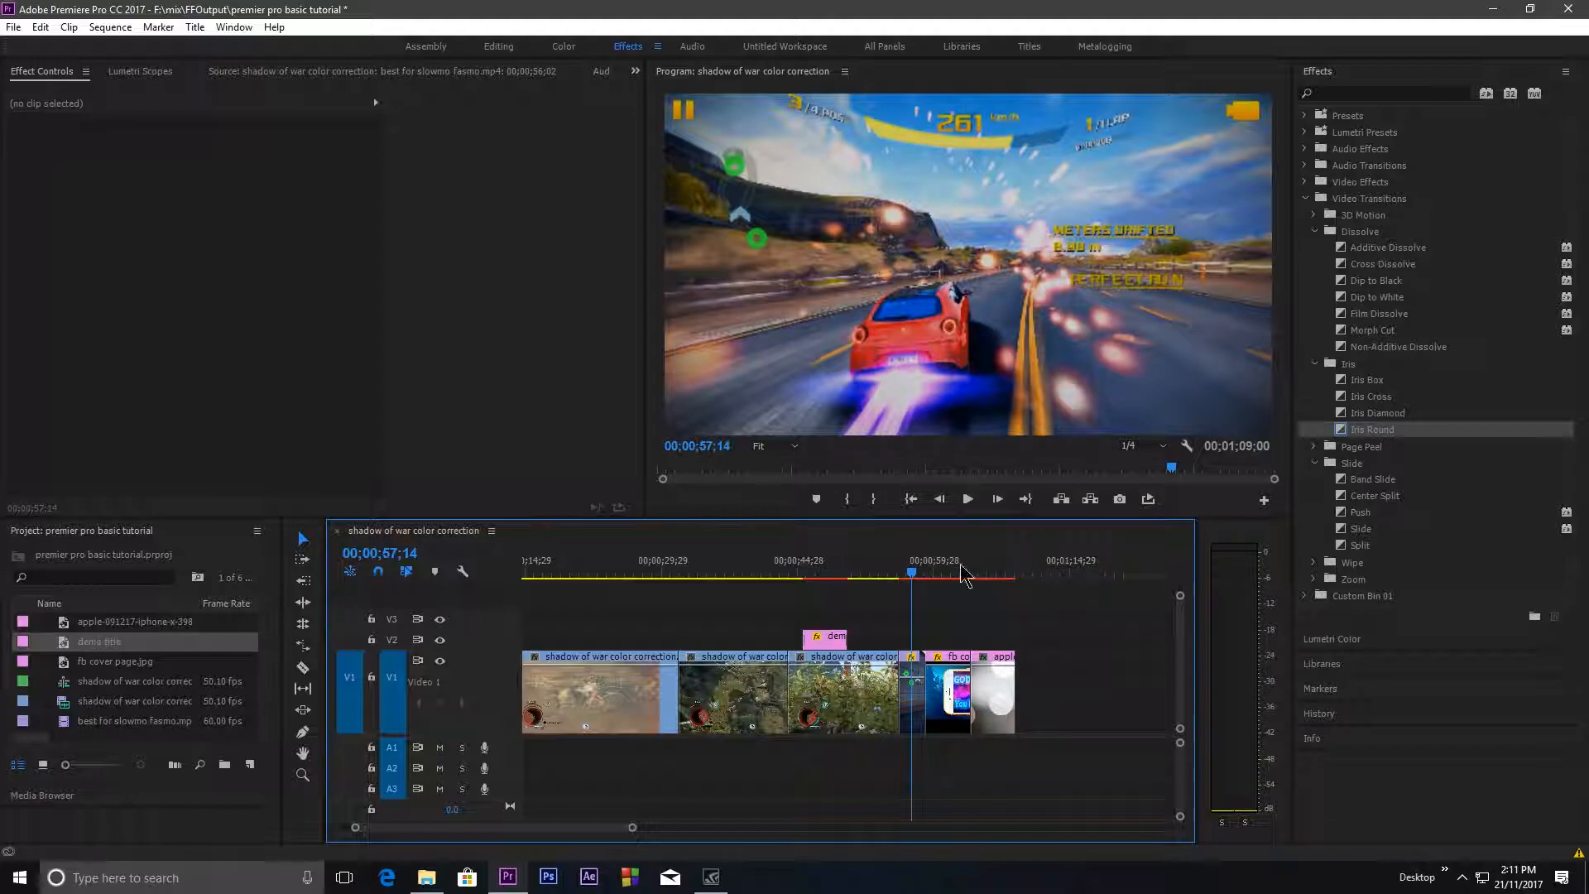
pyautogui.moveTo(631, 830); pyautogui.dragTo(508, 828)
pyautogui.moveTo(844, 573); pyautogui.dragTo(662, 582)
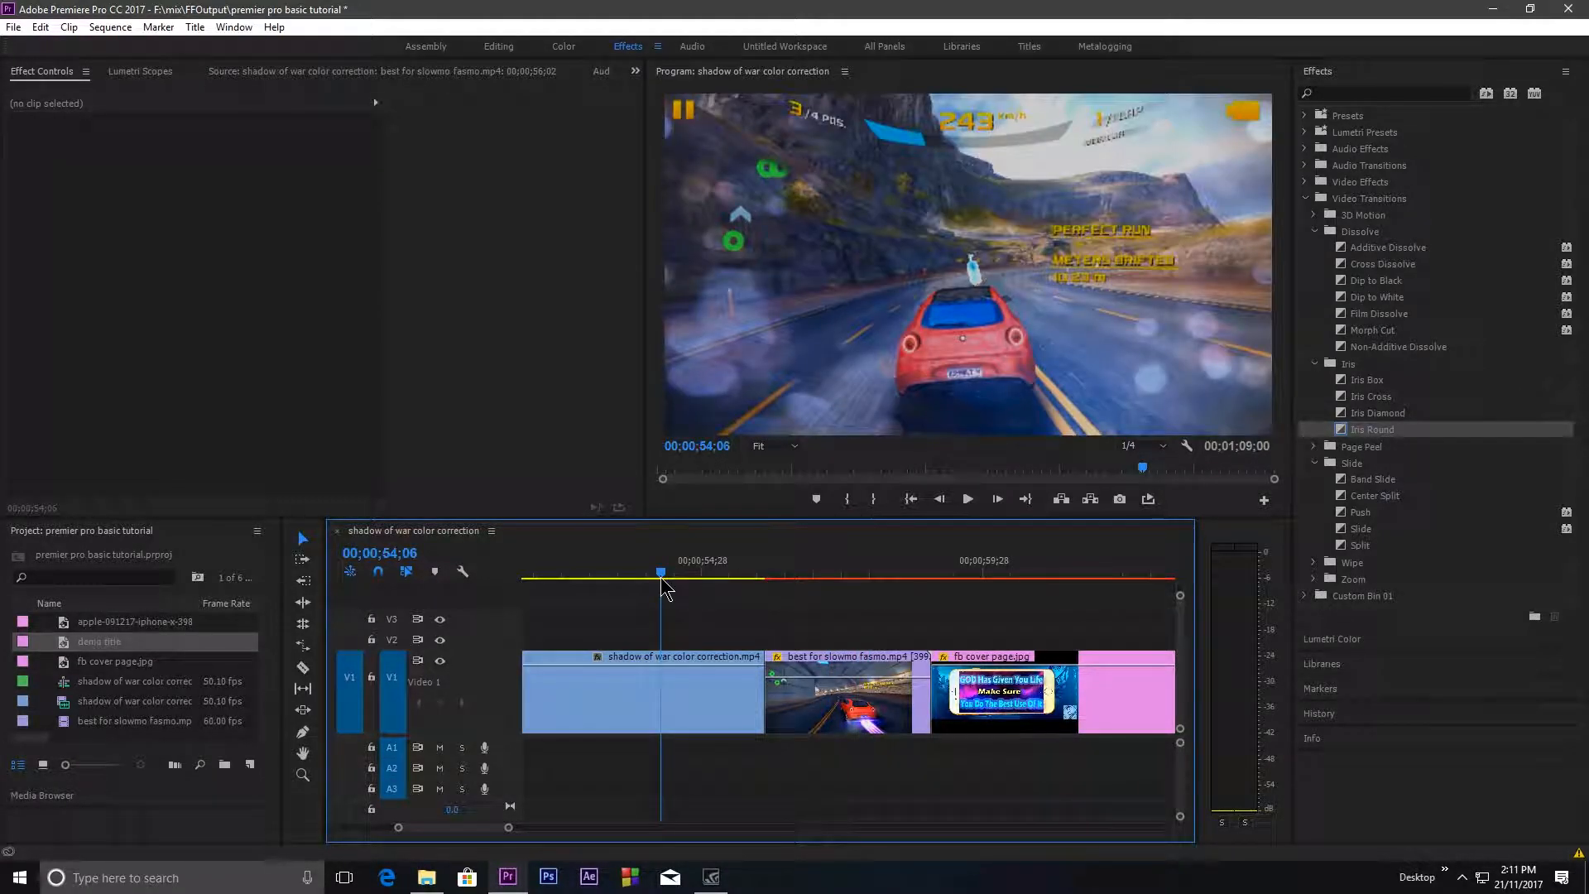
pyautogui.moveTo(508, 828); pyautogui.dragTo(539, 828)
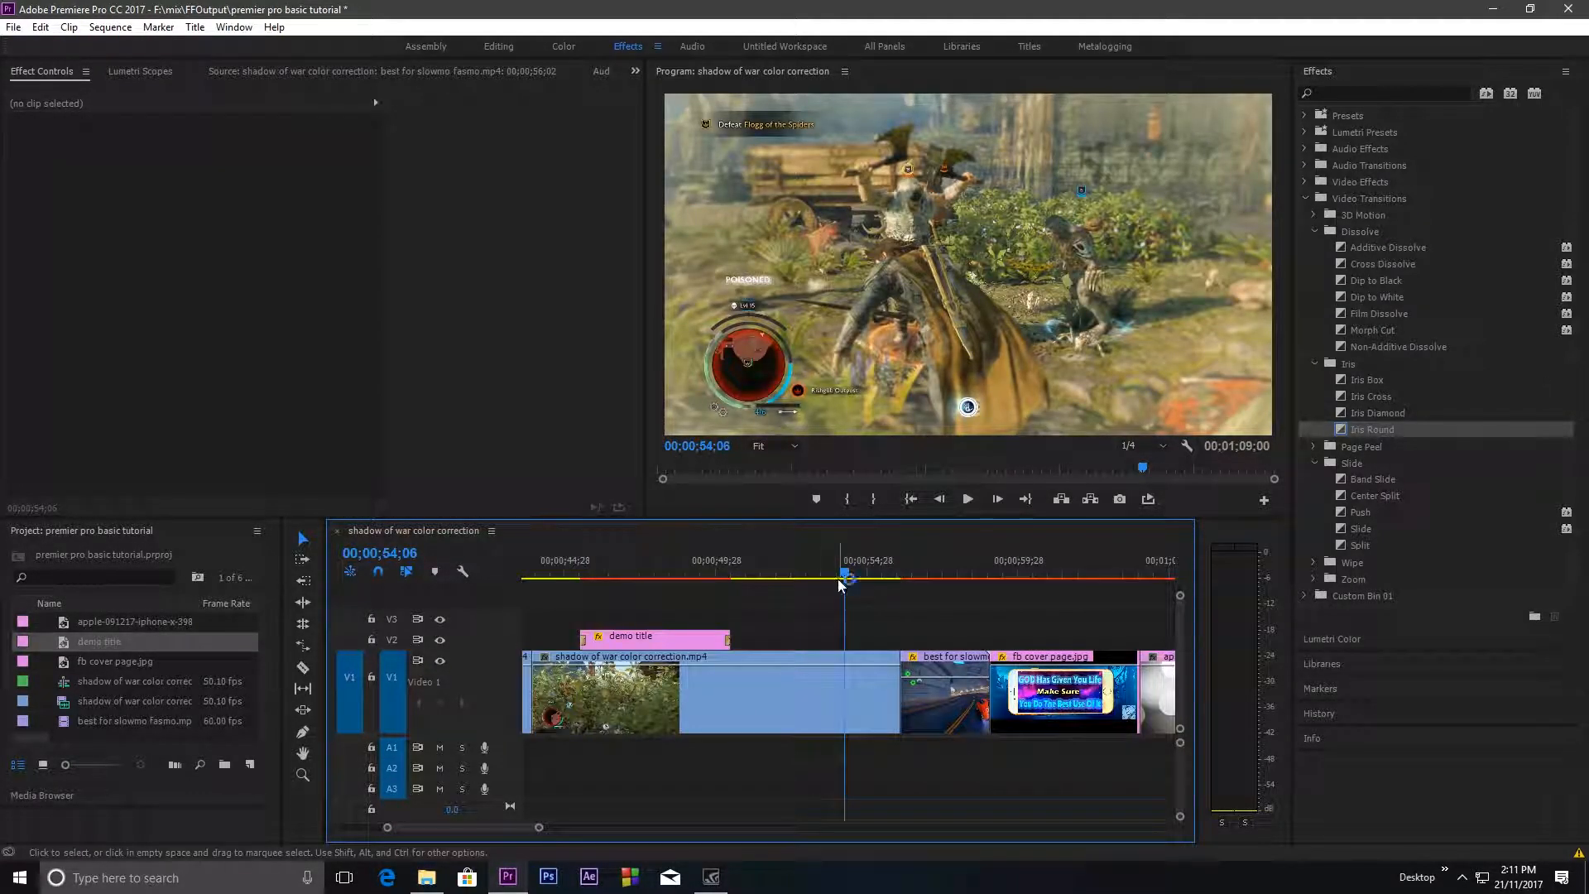
pyautogui.moveTo(844, 573); pyautogui.dragTo(932, 579)
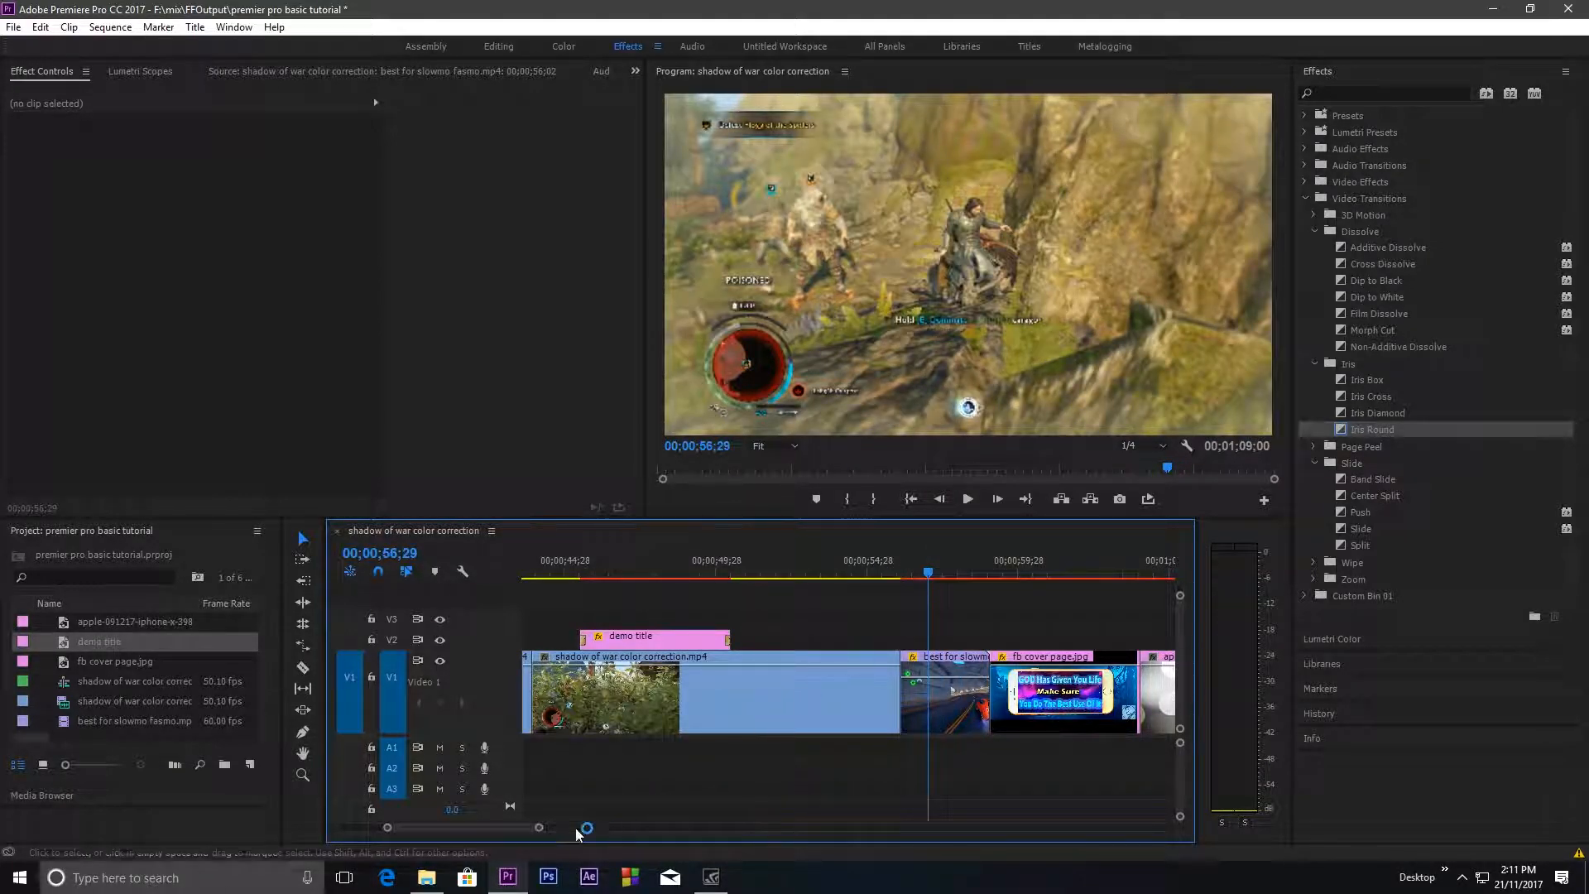
pyautogui.moveTo(539, 827)
pyautogui.mouseDown()
pyautogui.moveTo(613, 828)
pyautogui.moveTo(548, 828)
pyautogui.mouseUp()
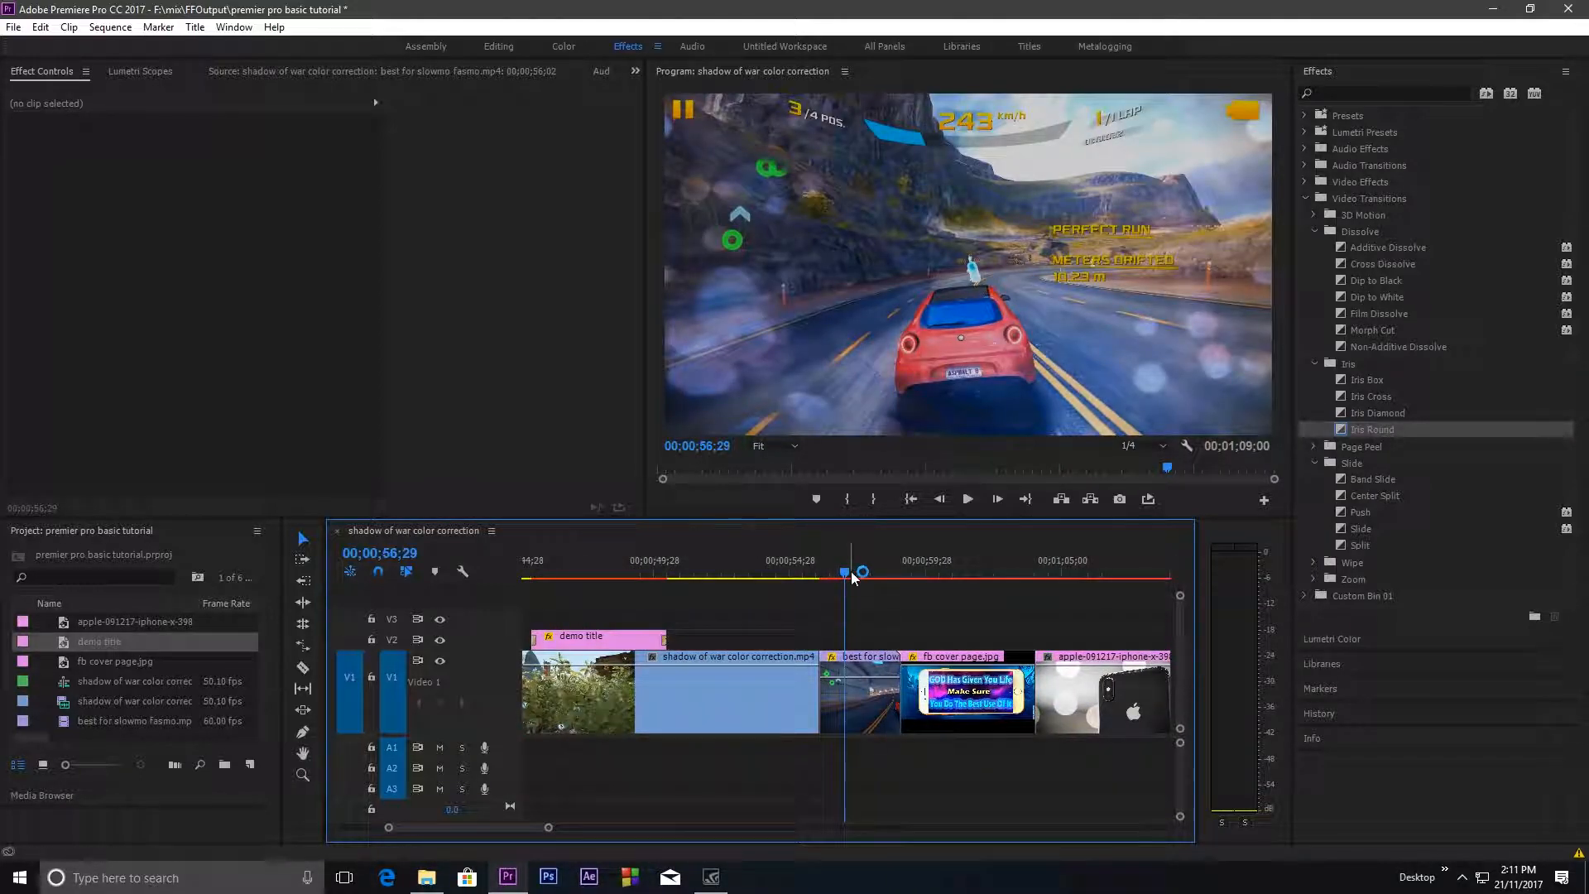
pyautogui.click(859, 577)
pyautogui.click(851, 577)
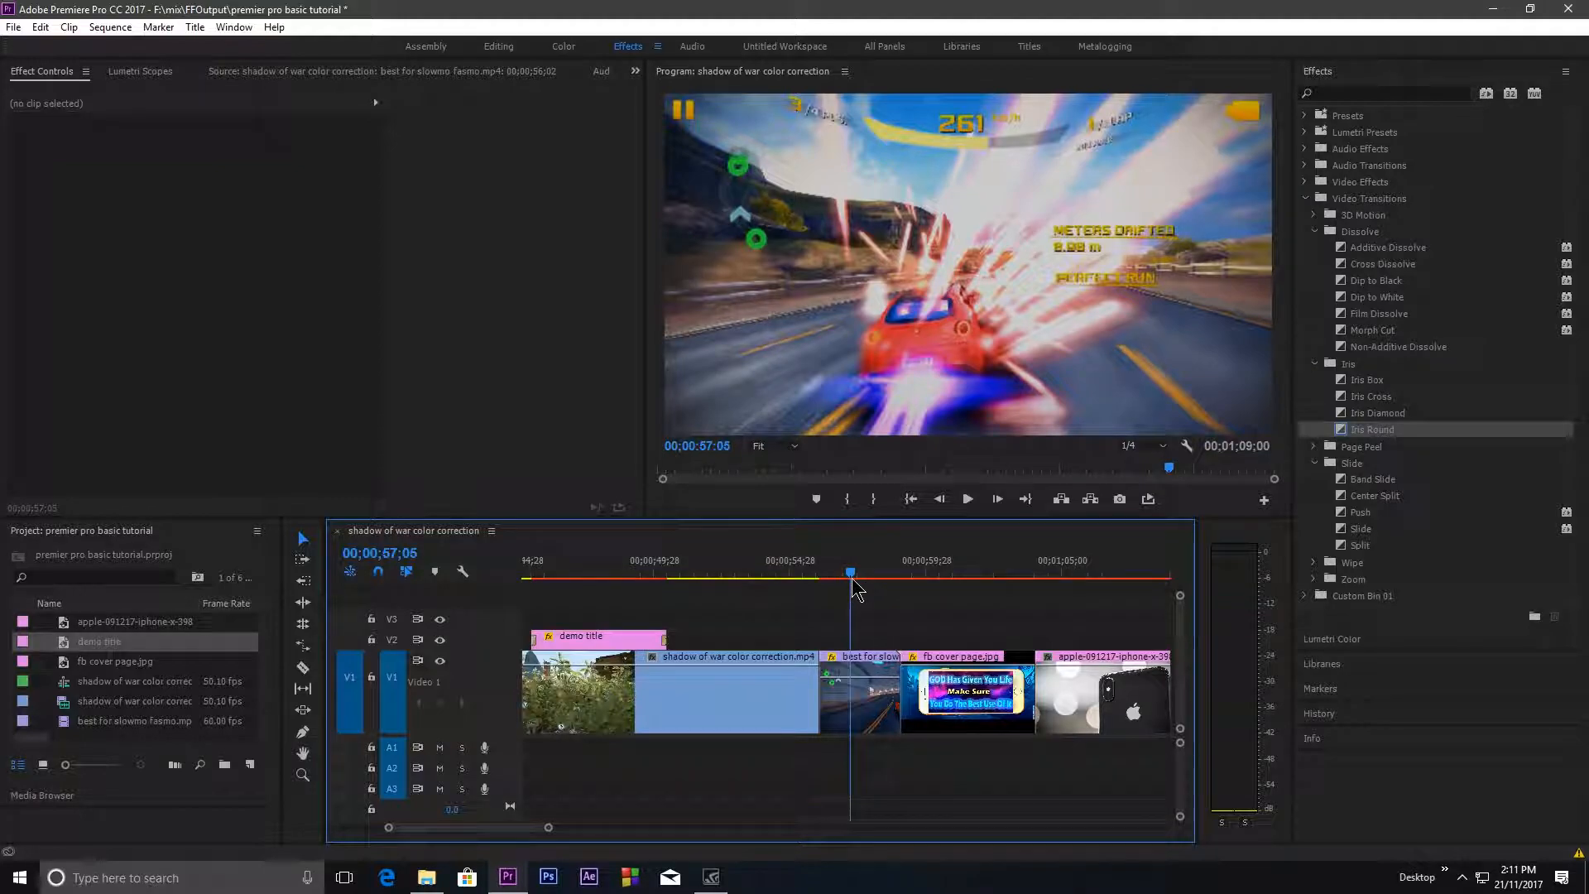
pyautogui.moveTo(847, 574)
pyautogui.mouseDown()
pyautogui.moveTo(830, 573)
pyautogui.moveTo(865, 571)
pyautogui.mouseUp()
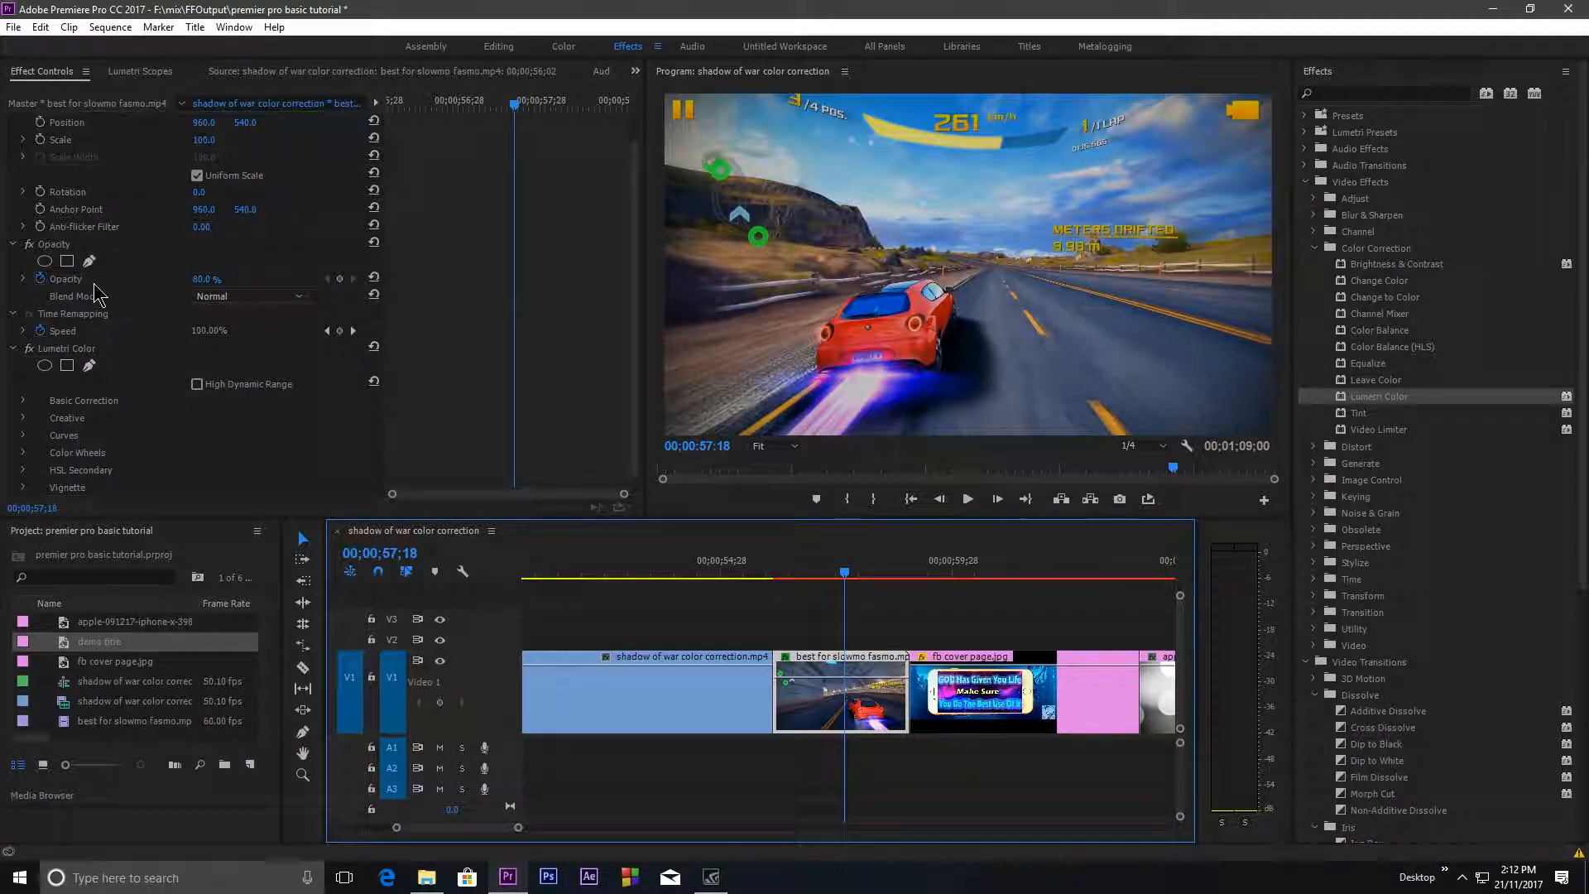
# Step: Set the Exposure to 0.3 in the Lumetri Color basic correction of the racing clip
pyautogui.scroll(-1, 97, 363)
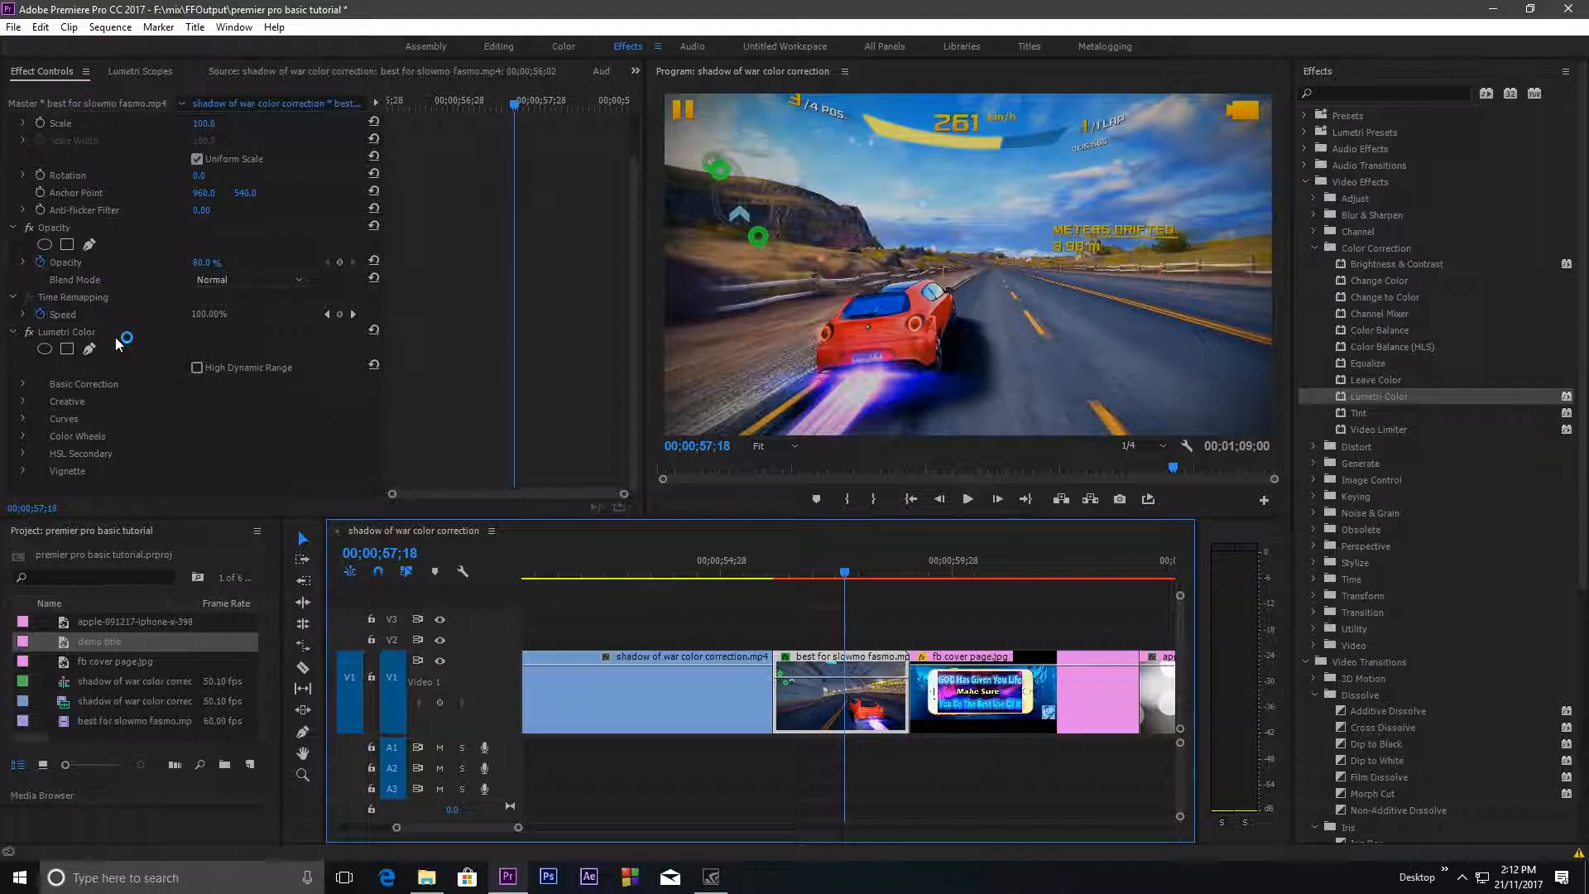
pyautogui.click(24, 386)
pyautogui.scroll(-7, 108, 430)
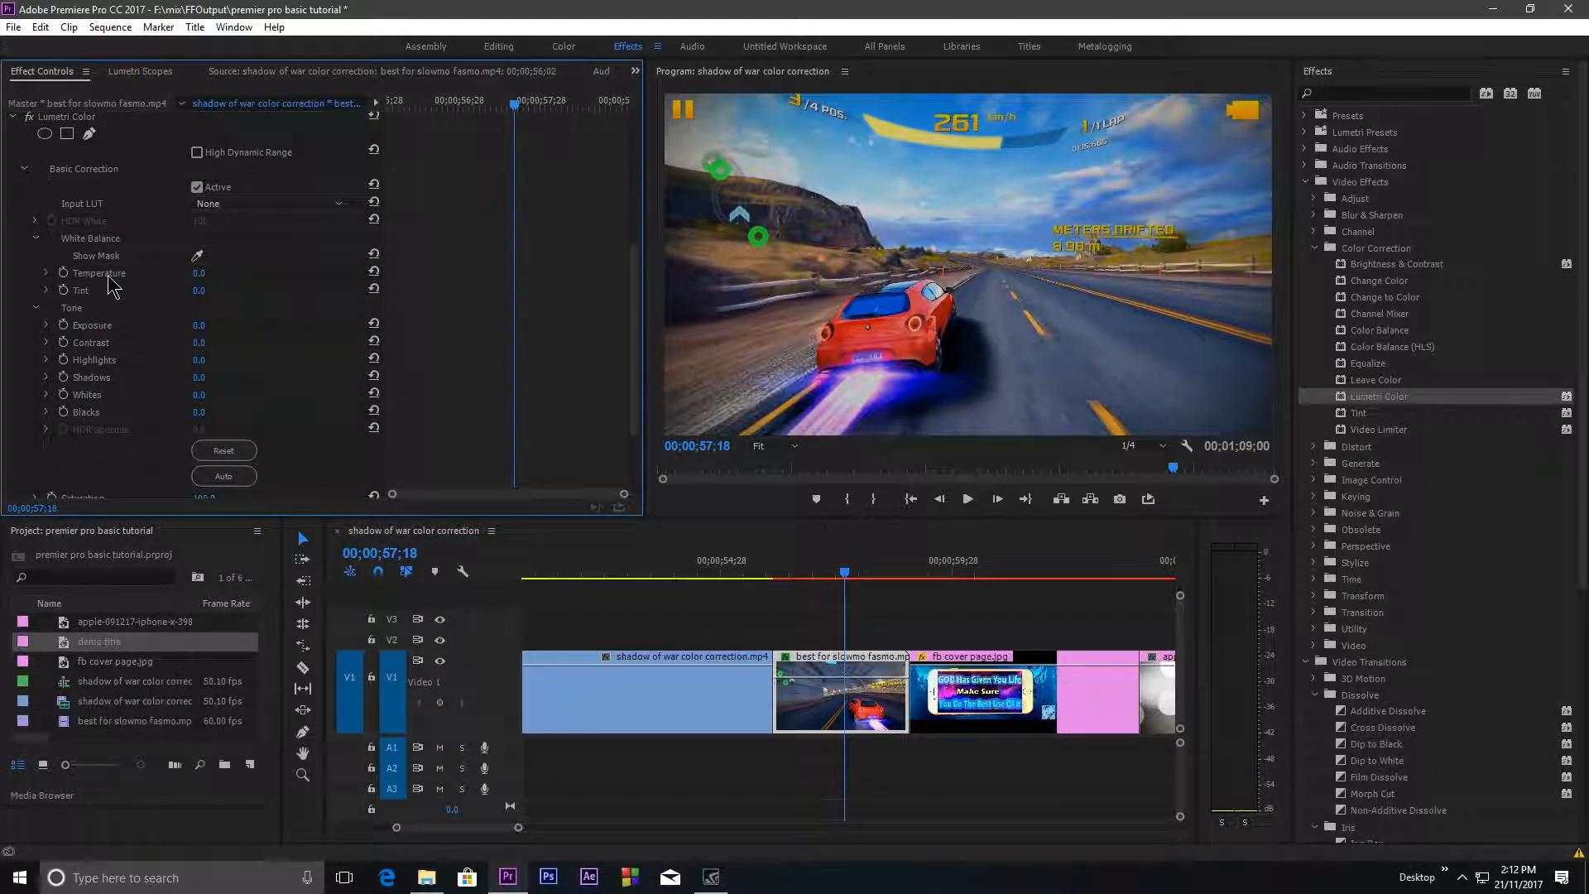
pyautogui.click(200, 325)
pyautogui.press('Return')
pyautogui.click(214, 324)
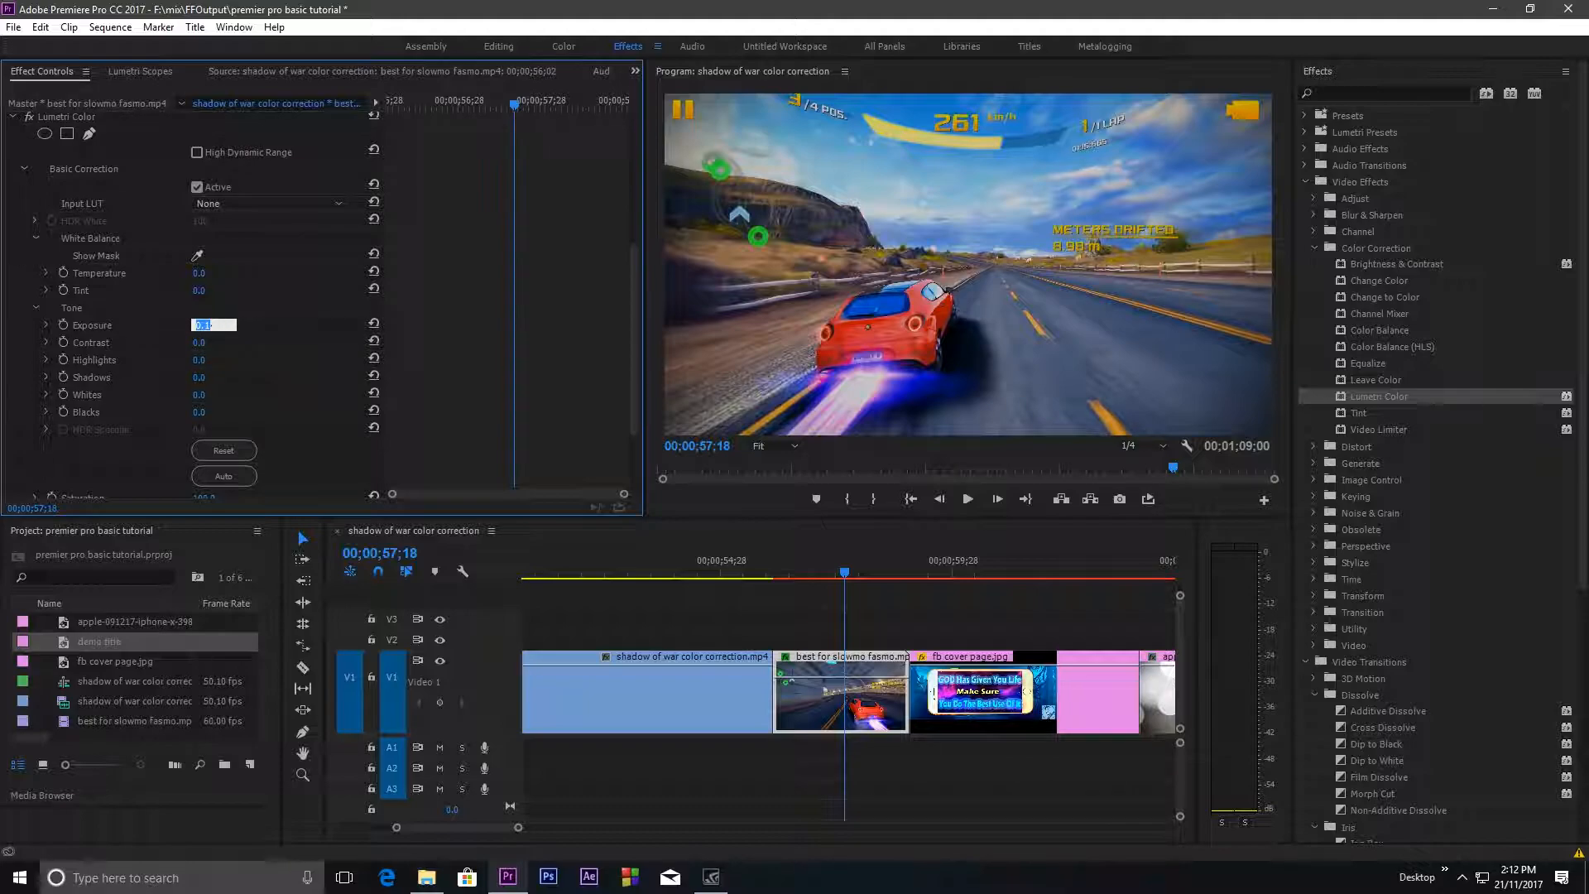
pyautogui.press('Return')
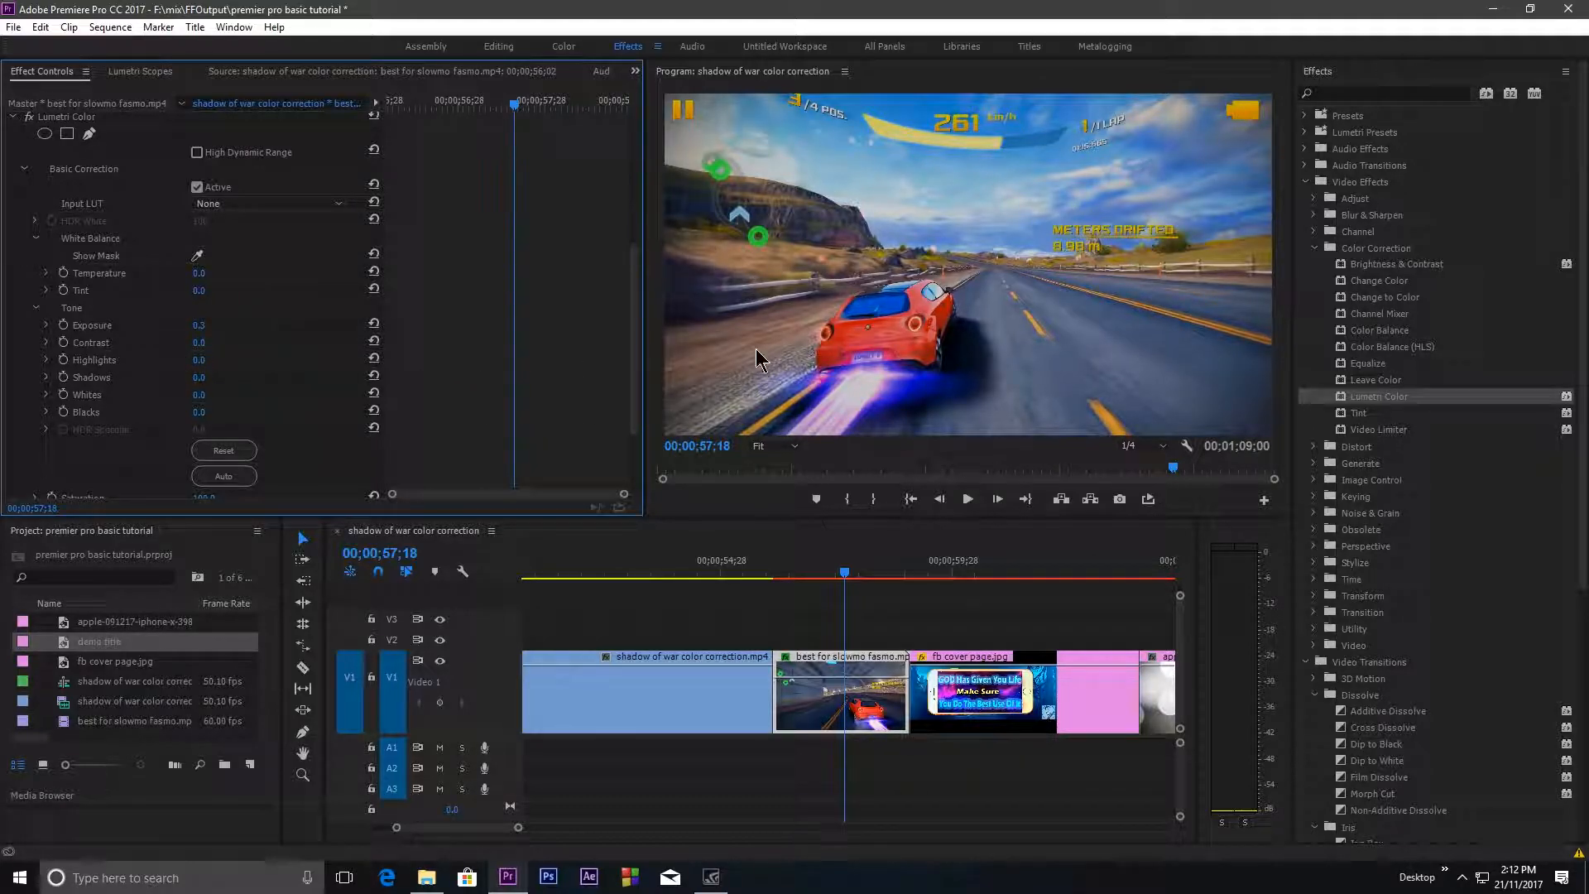
# Step: Compare the racing clip with and without the Lumetri Color effect by toggling the effect
pyautogui.scroll(4, 54, 211)
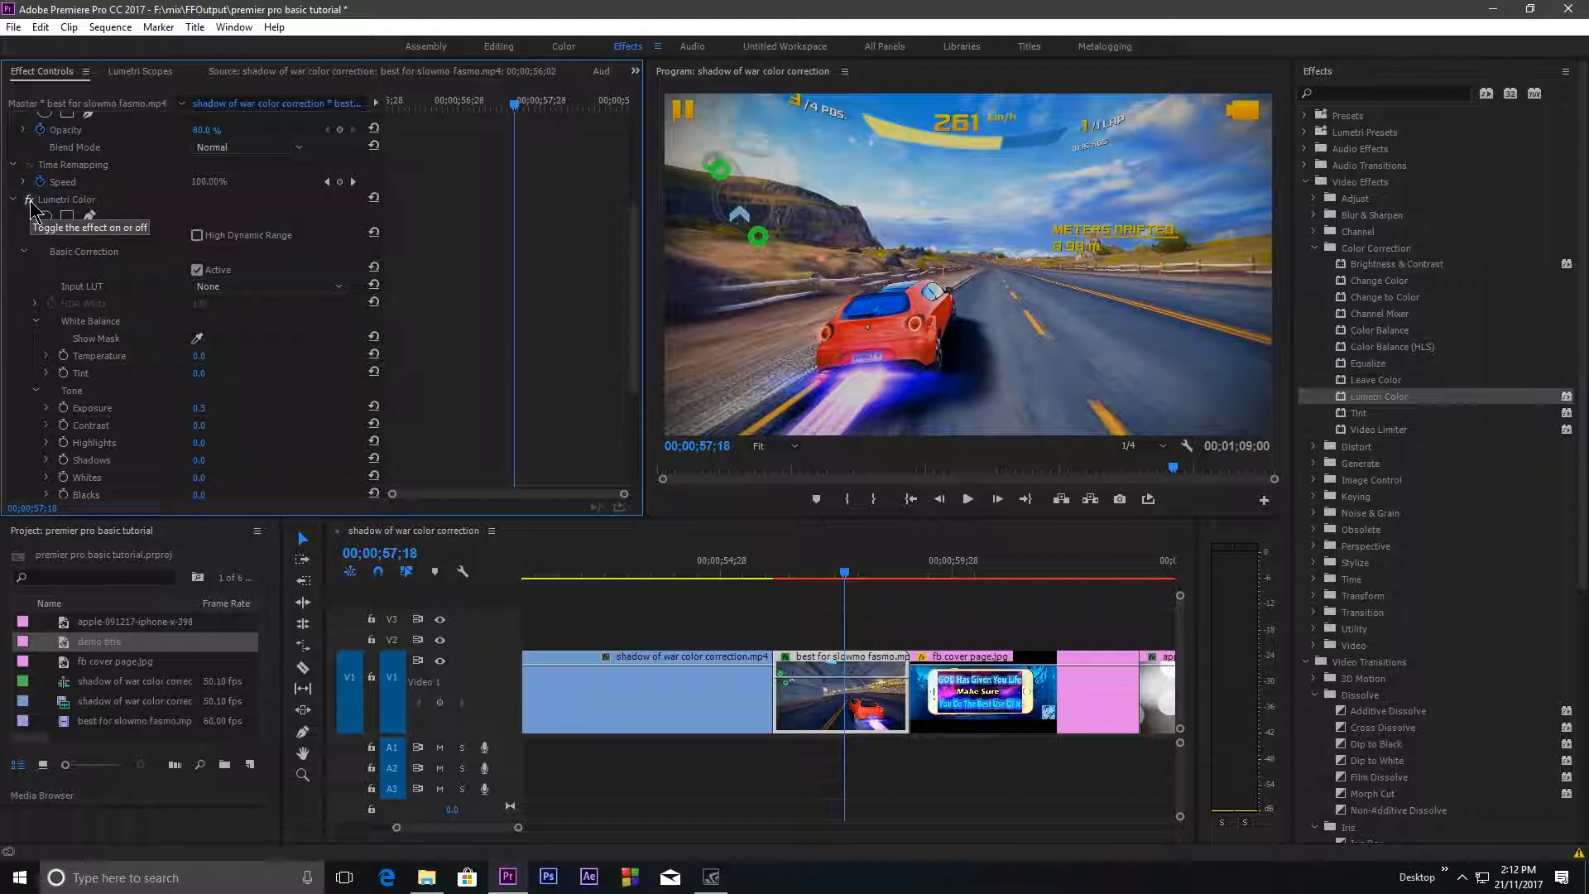
pyautogui.click(32, 204)
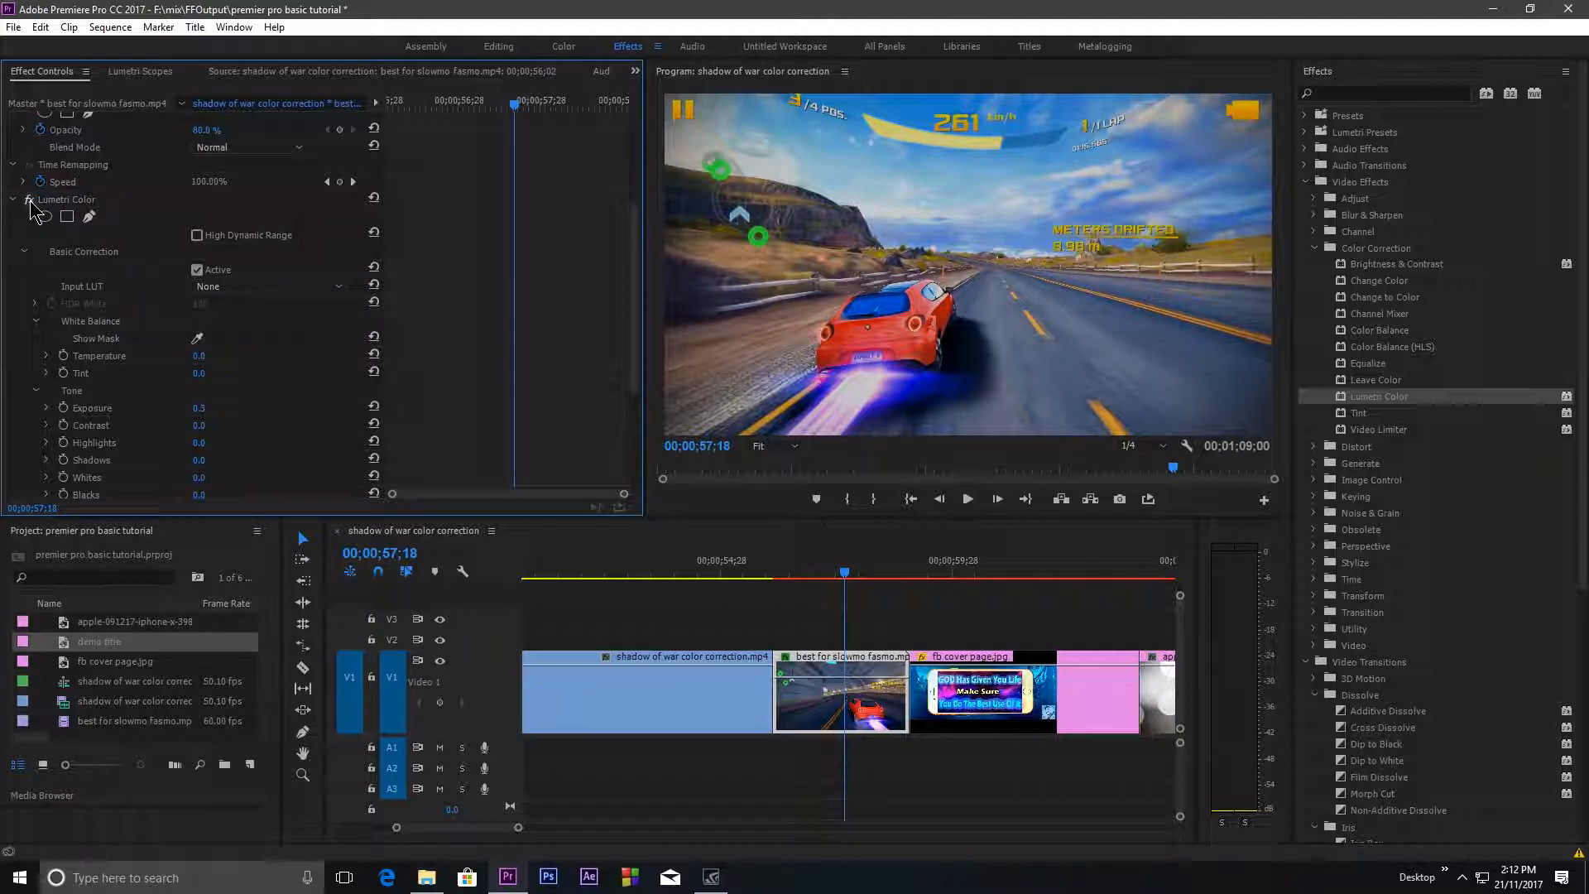
pyautogui.scroll(-5, 77, 266)
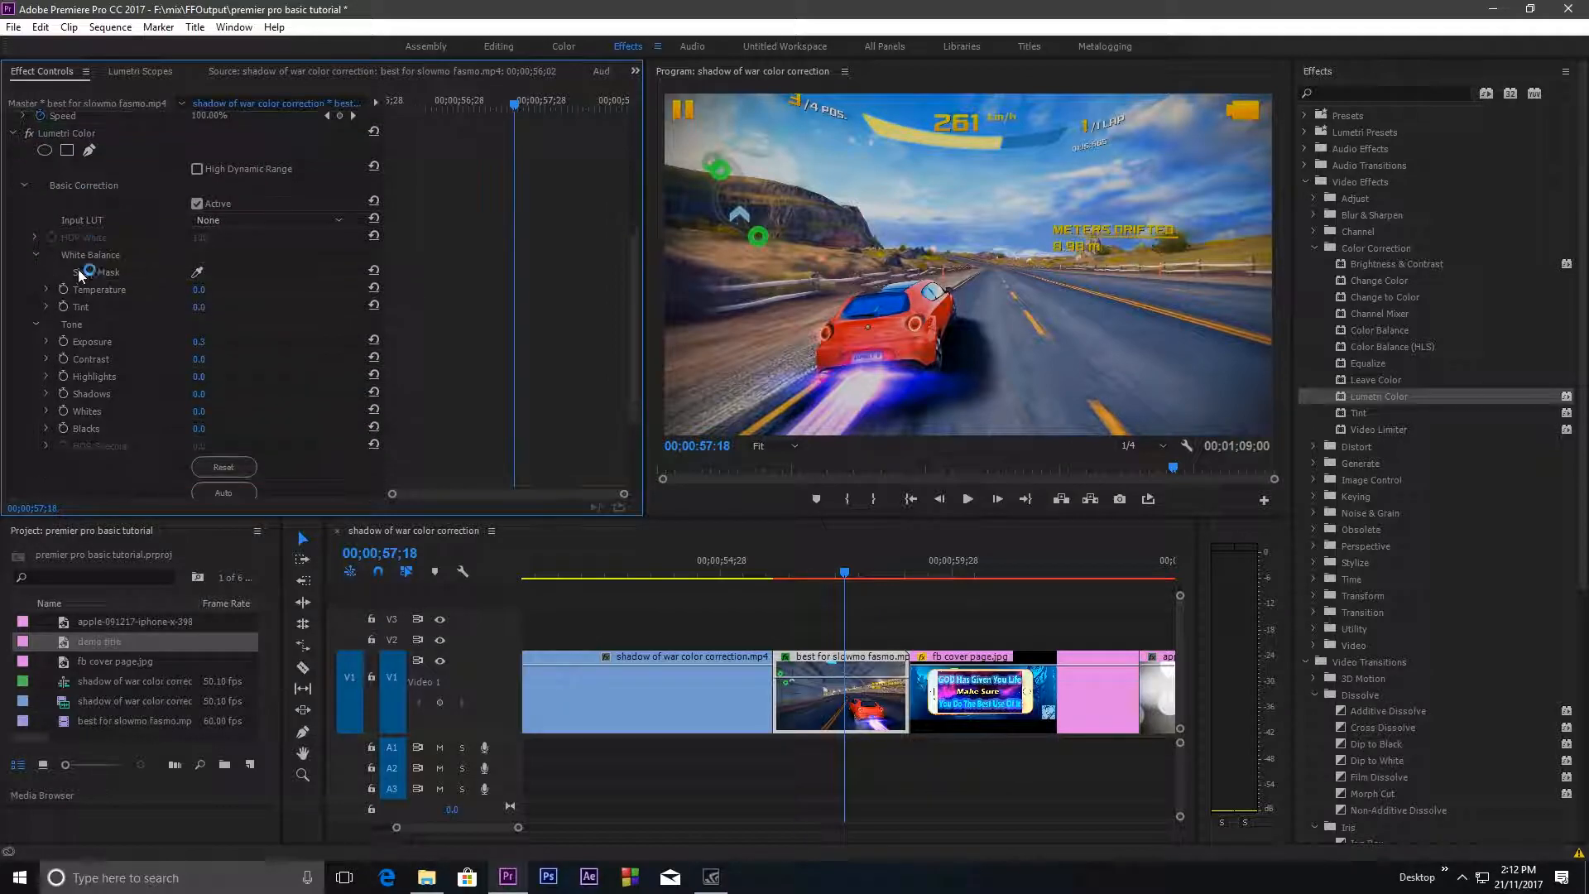
# Step: Set the racing clip's Lumetri basic correction to Contrast 22, Highlights 46, Temperature 9 and Saturation 104
pyautogui.scroll(2, 101, 313)
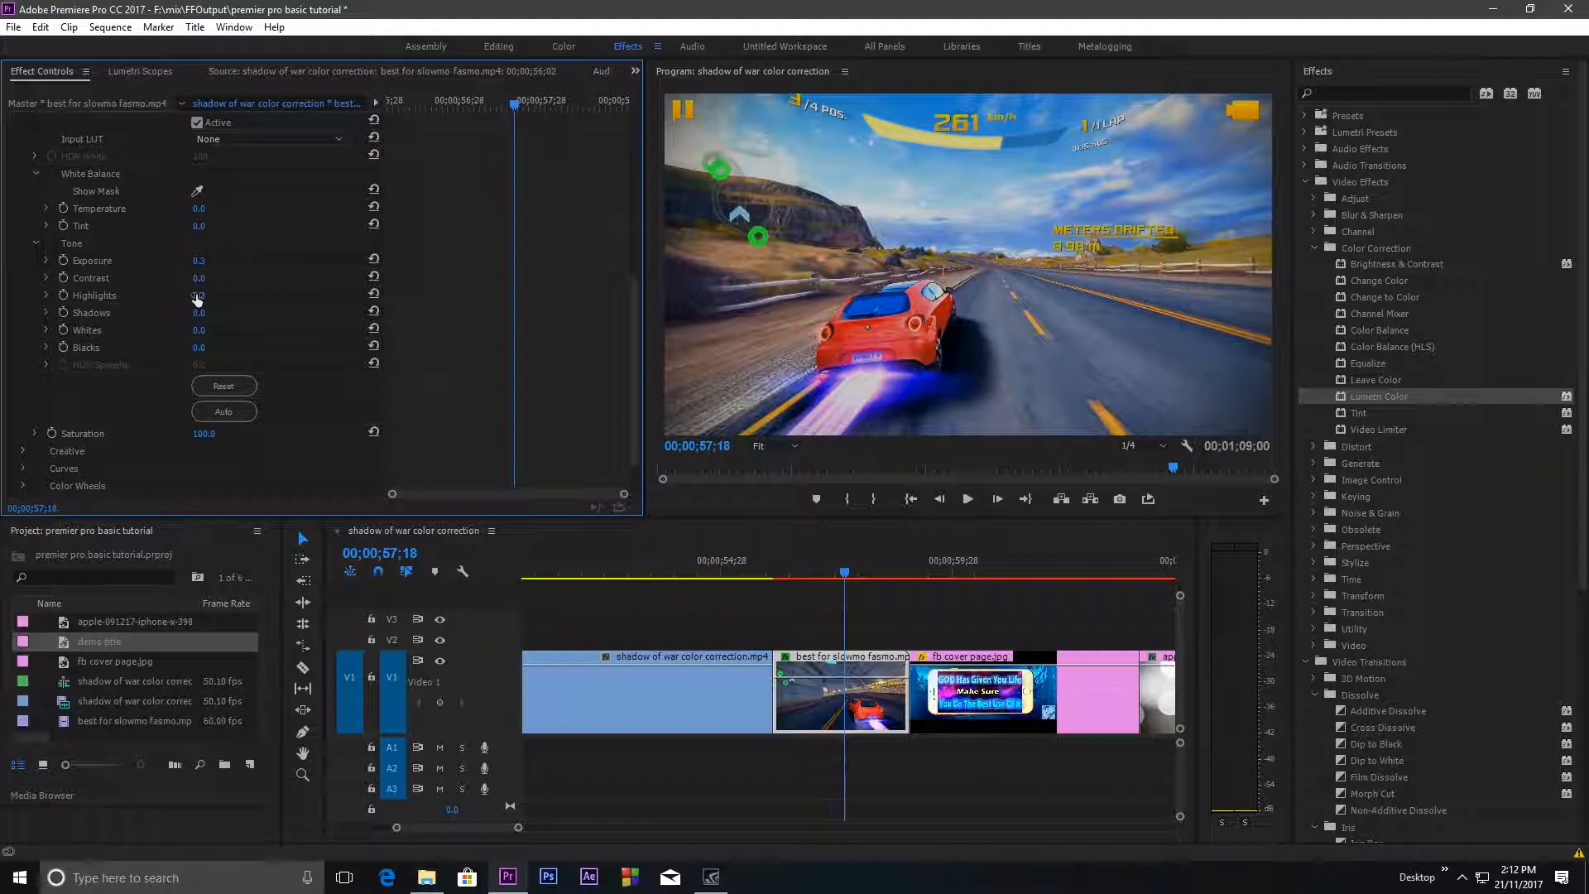
pyautogui.moveTo(201, 295); pyautogui.dragTo(213, 297)
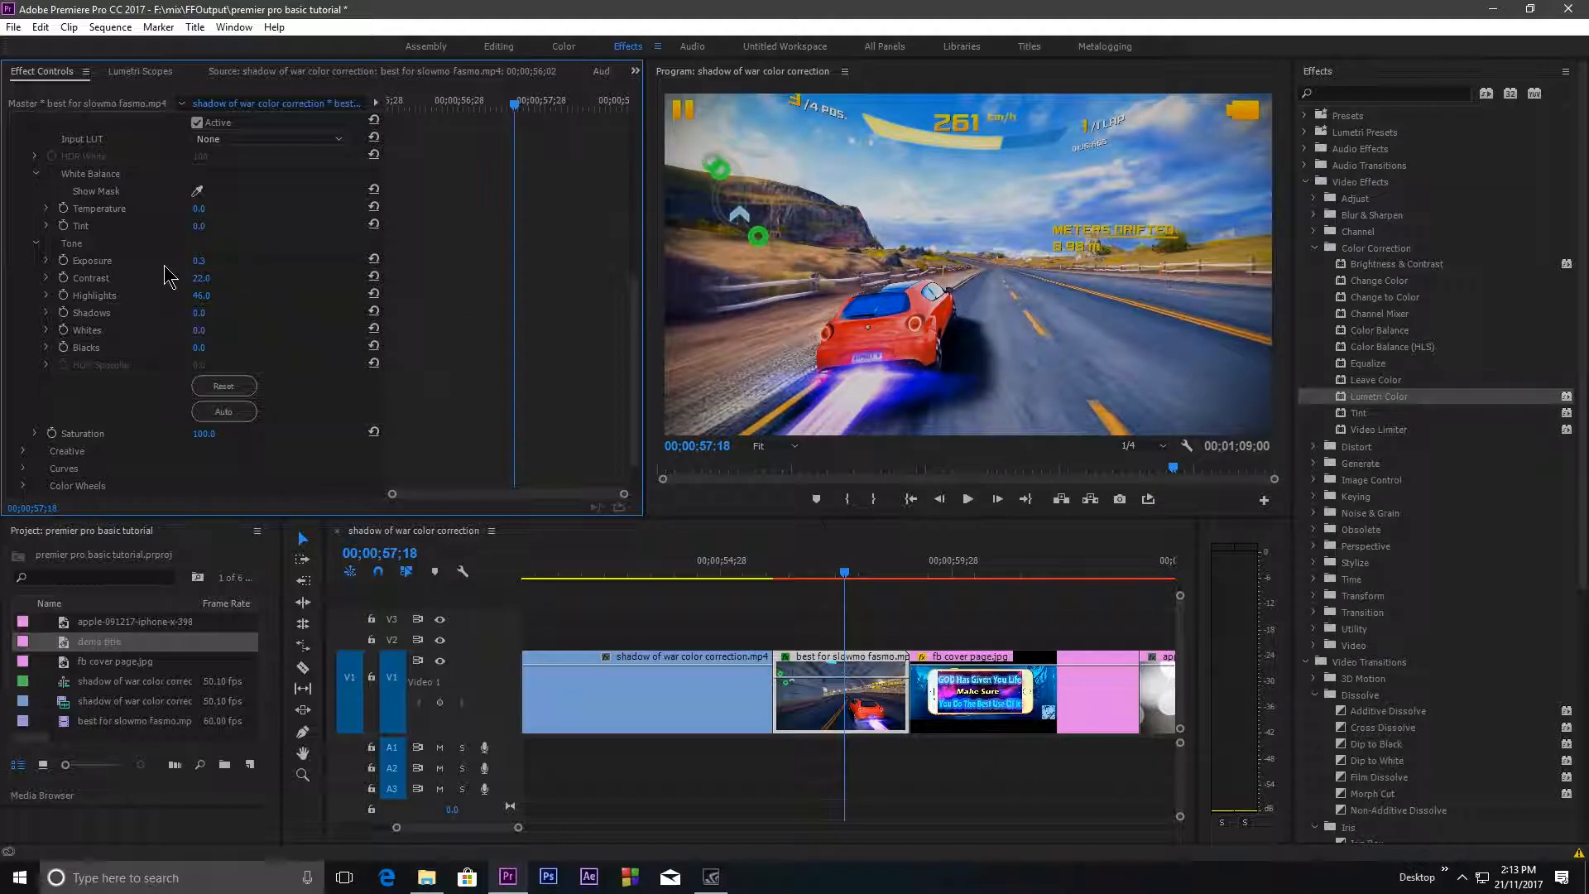
pyautogui.click(215, 209)
pyautogui.click(270, 207)
pyautogui.scroll(-2, 142, 368)
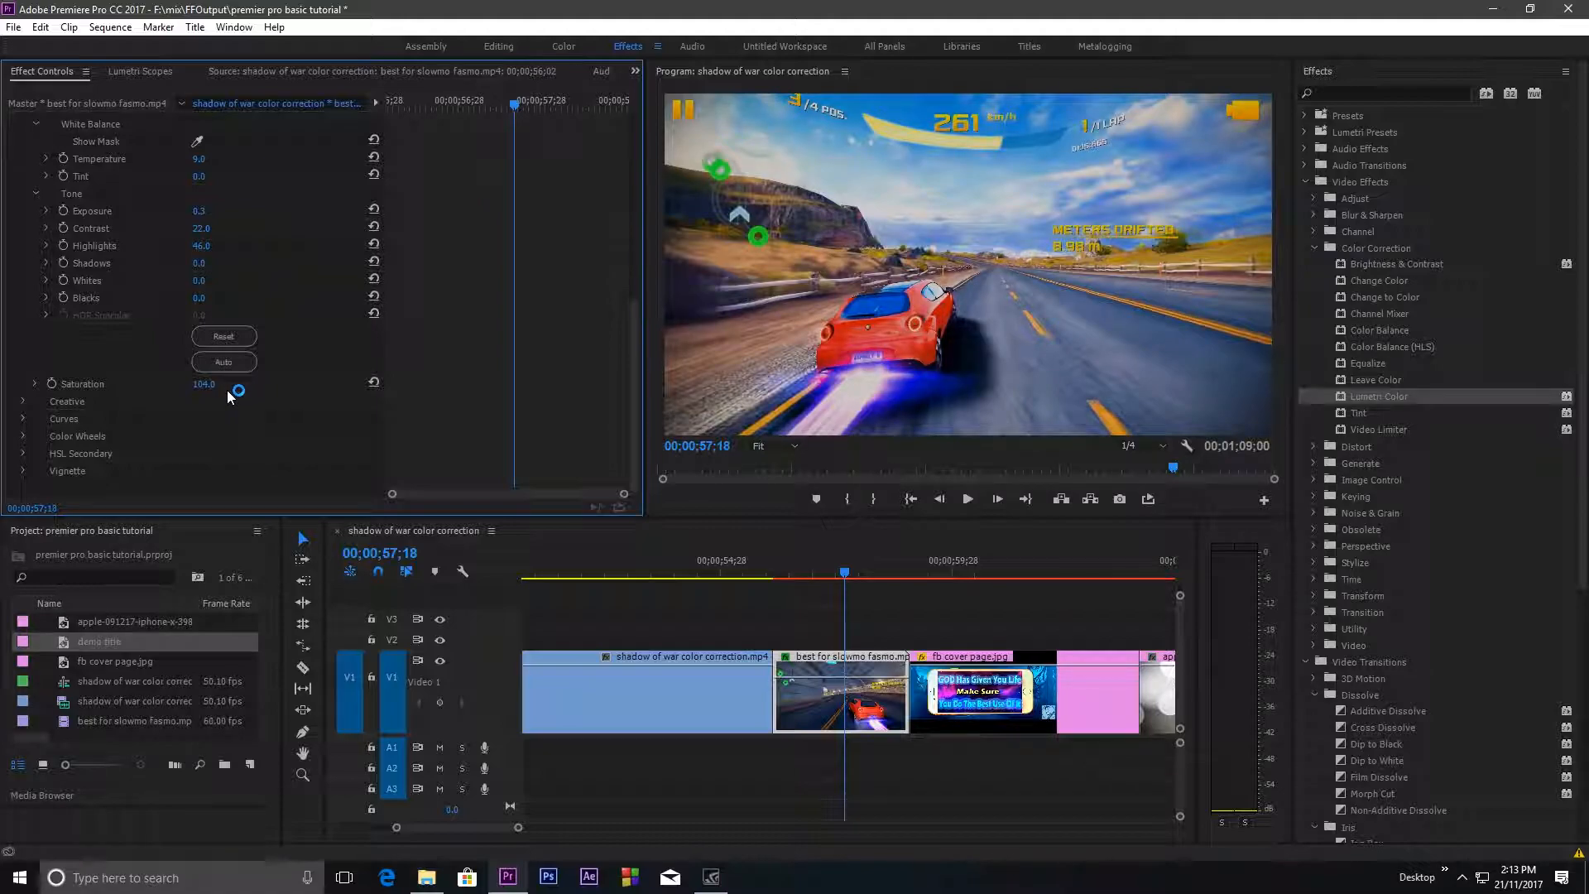
# Step: Expand the Lumetri Curves section and pull the midpoint of the red RGB curve slightly down
pyautogui.click(23, 419)
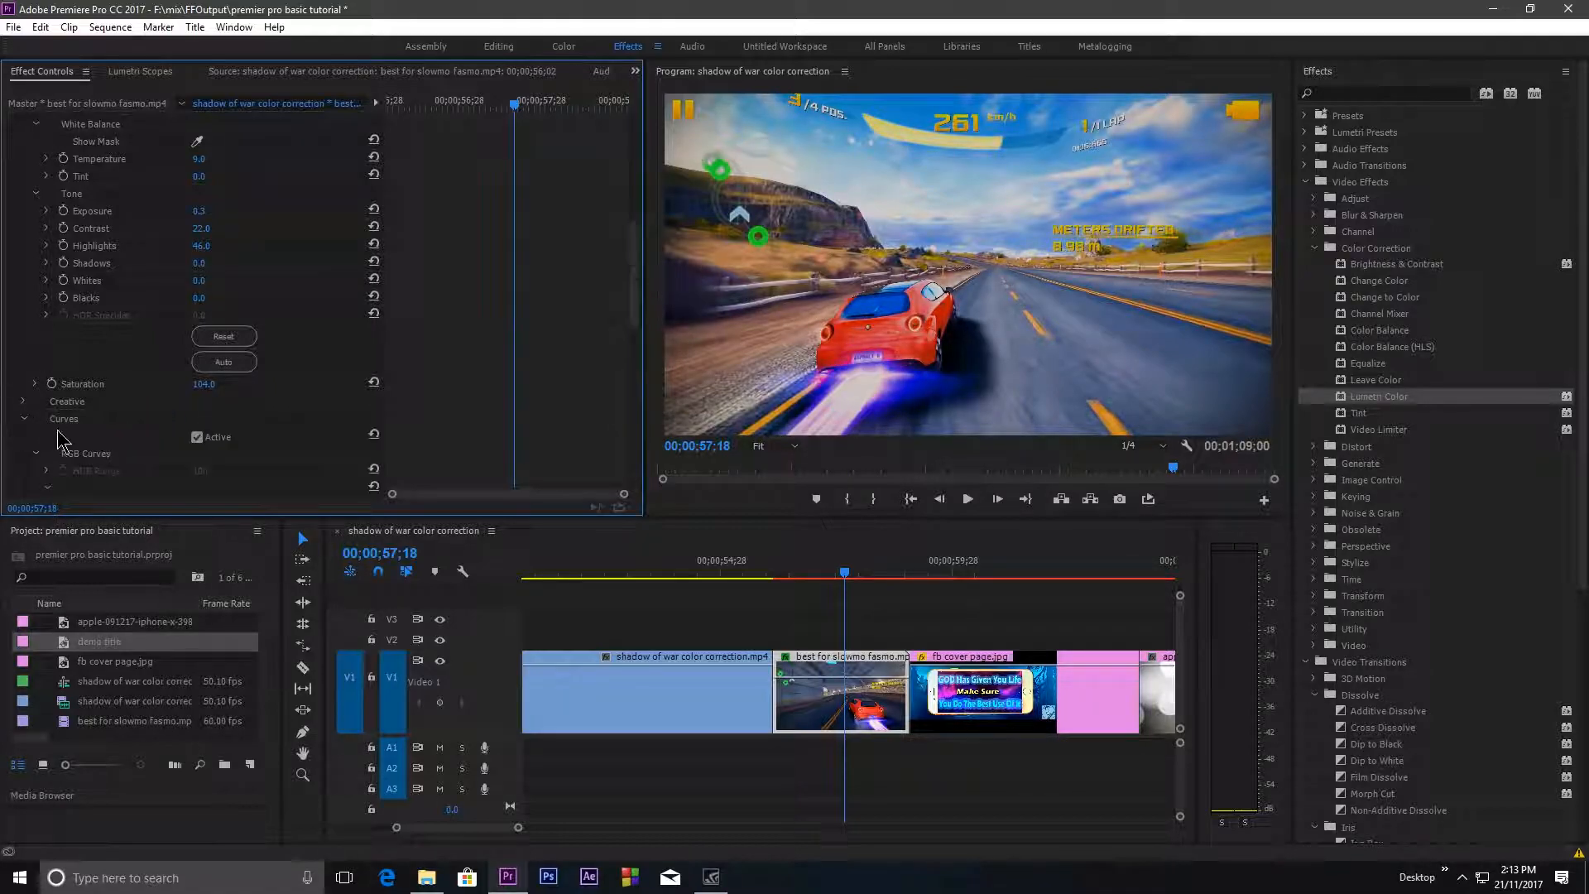
pyautogui.scroll(-5, 85, 419)
pyautogui.scroll(-3, 92, 321)
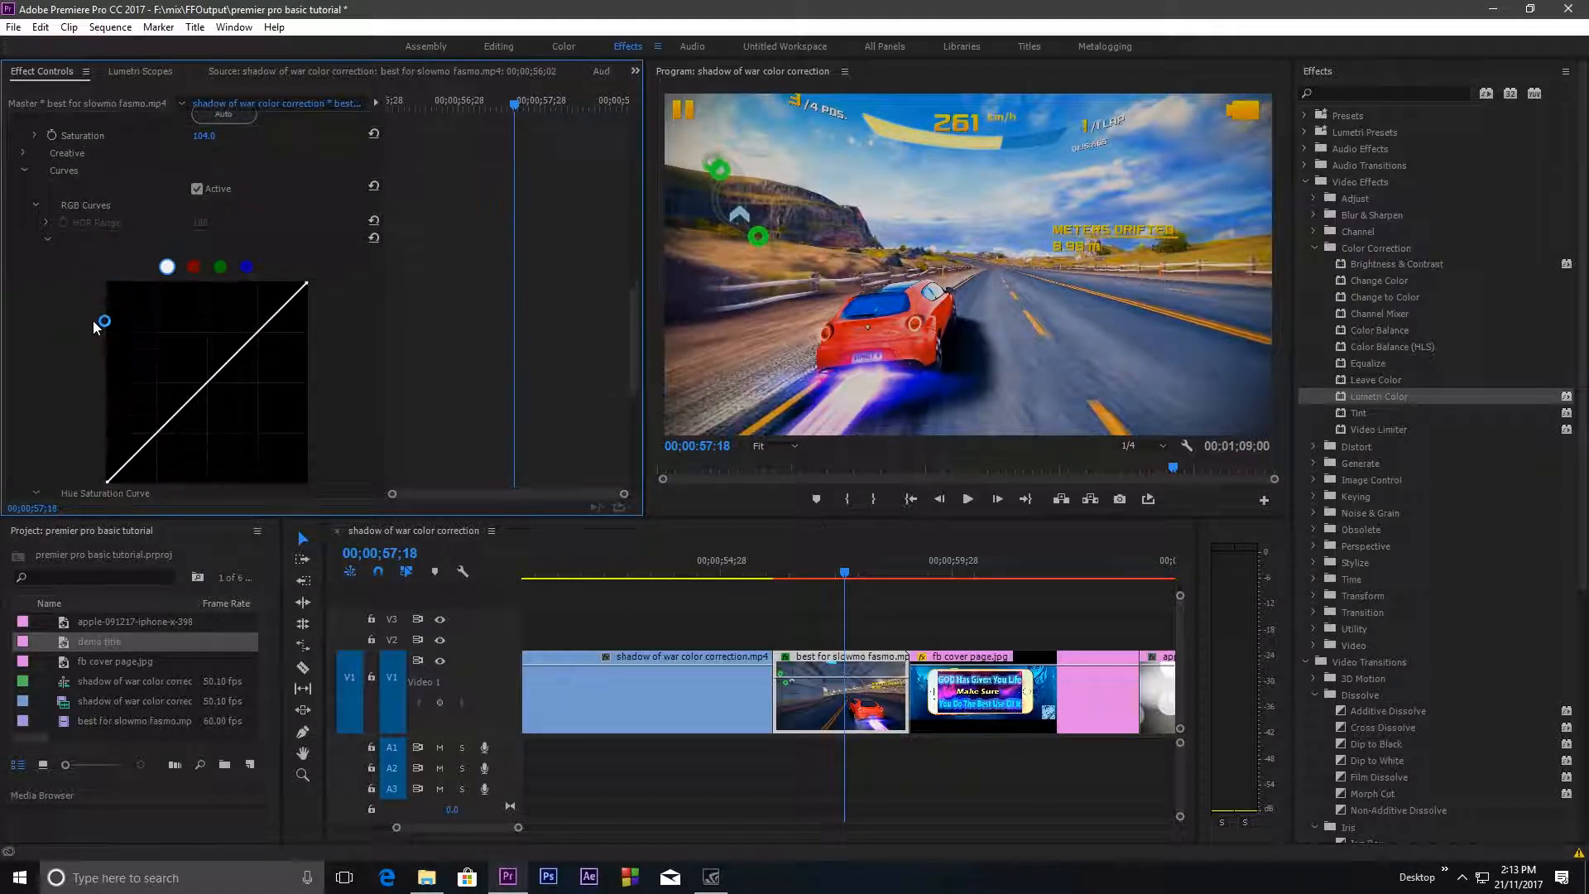
pyautogui.click(194, 266)
pyautogui.scroll(-1, 66, 356)
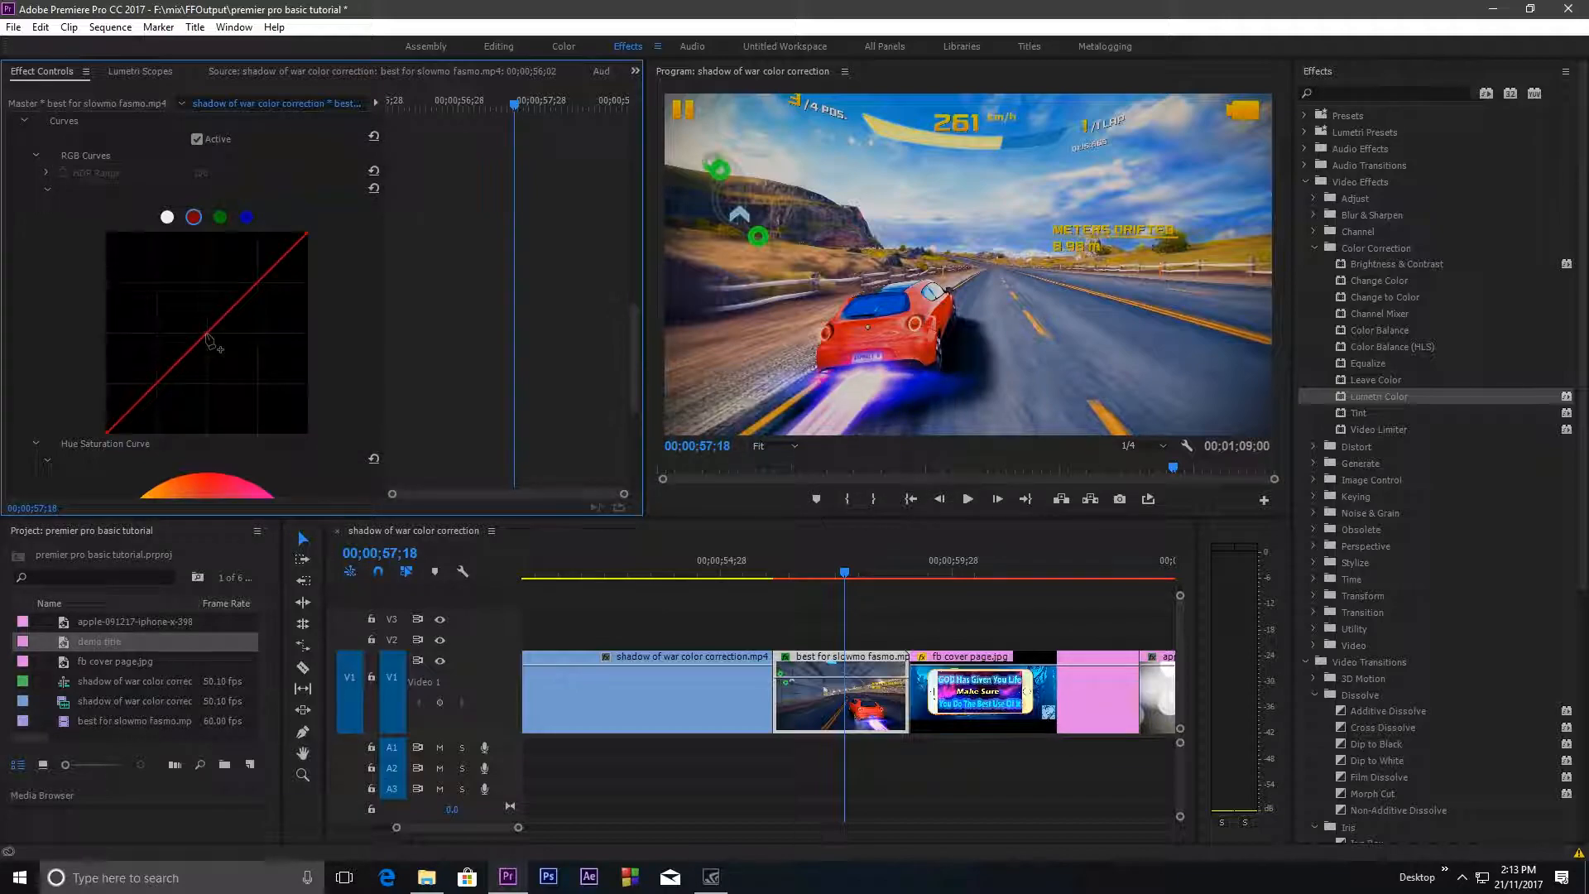
pyautogui.moveTo(206, 334); pyautogui.dragTo(211, 340)
pyautogui.doubleClick(211, 338)
pyautogui.moveTo(208, 334); pyautogui.dragTo(210, 337)
# Step: Adjust the midpoints of the blue and green RGB curves slightly to shift the racing clip's color balance
pyautogui.click(246, 217)
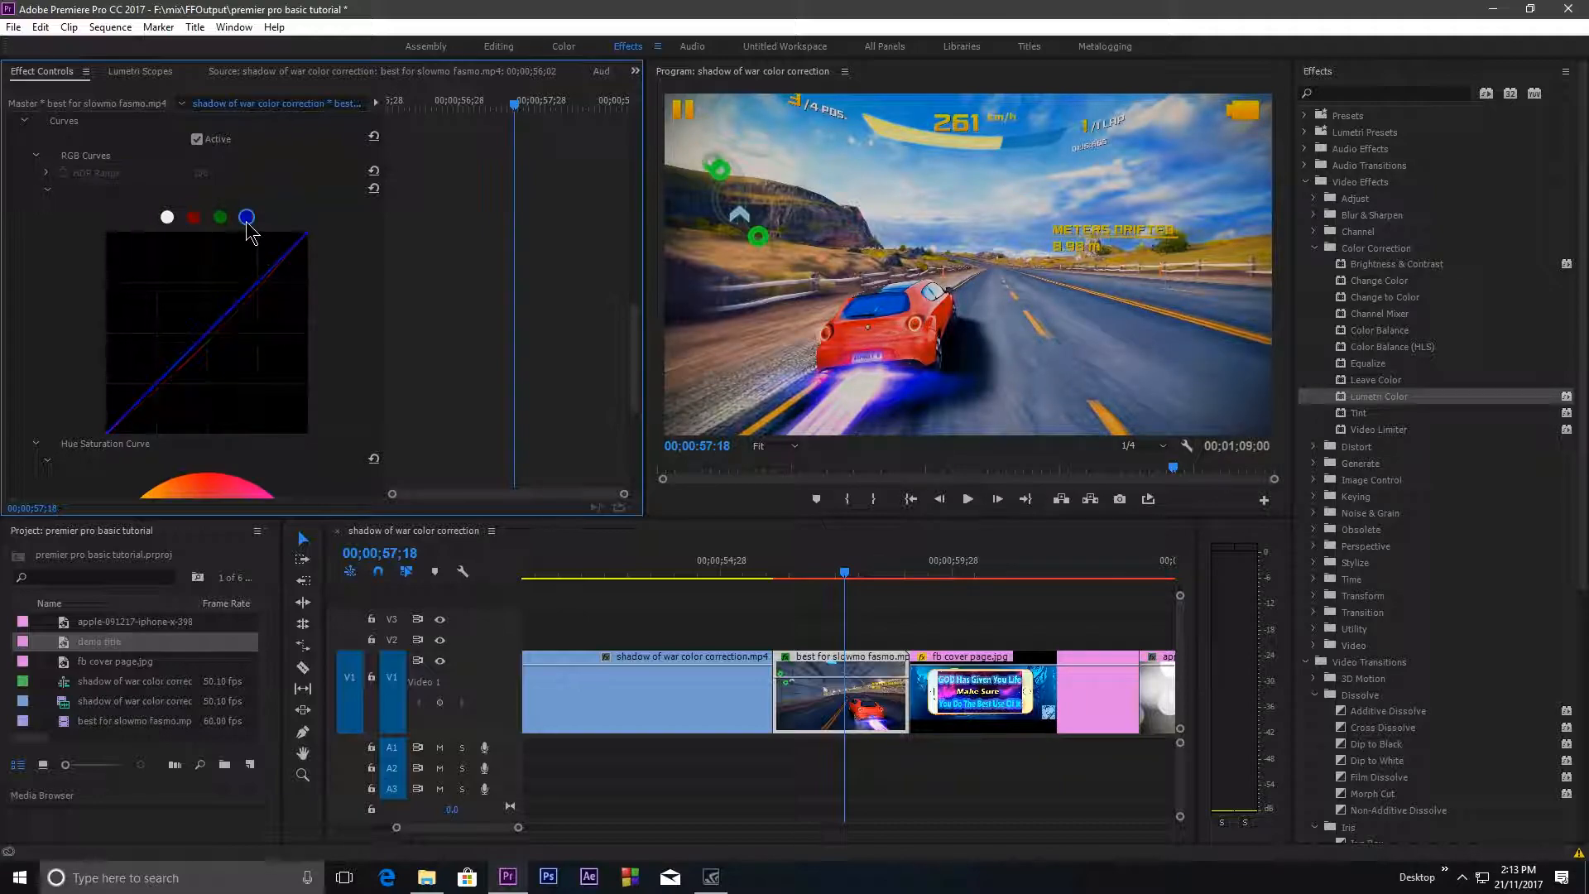
pyautogui.moveTo(209, 340)
pyautogui.mouseDown()
pyautogui.moveTo(186, 315)
pyautogui.moveTo(214, 334)
pyautogui.mouseUp()
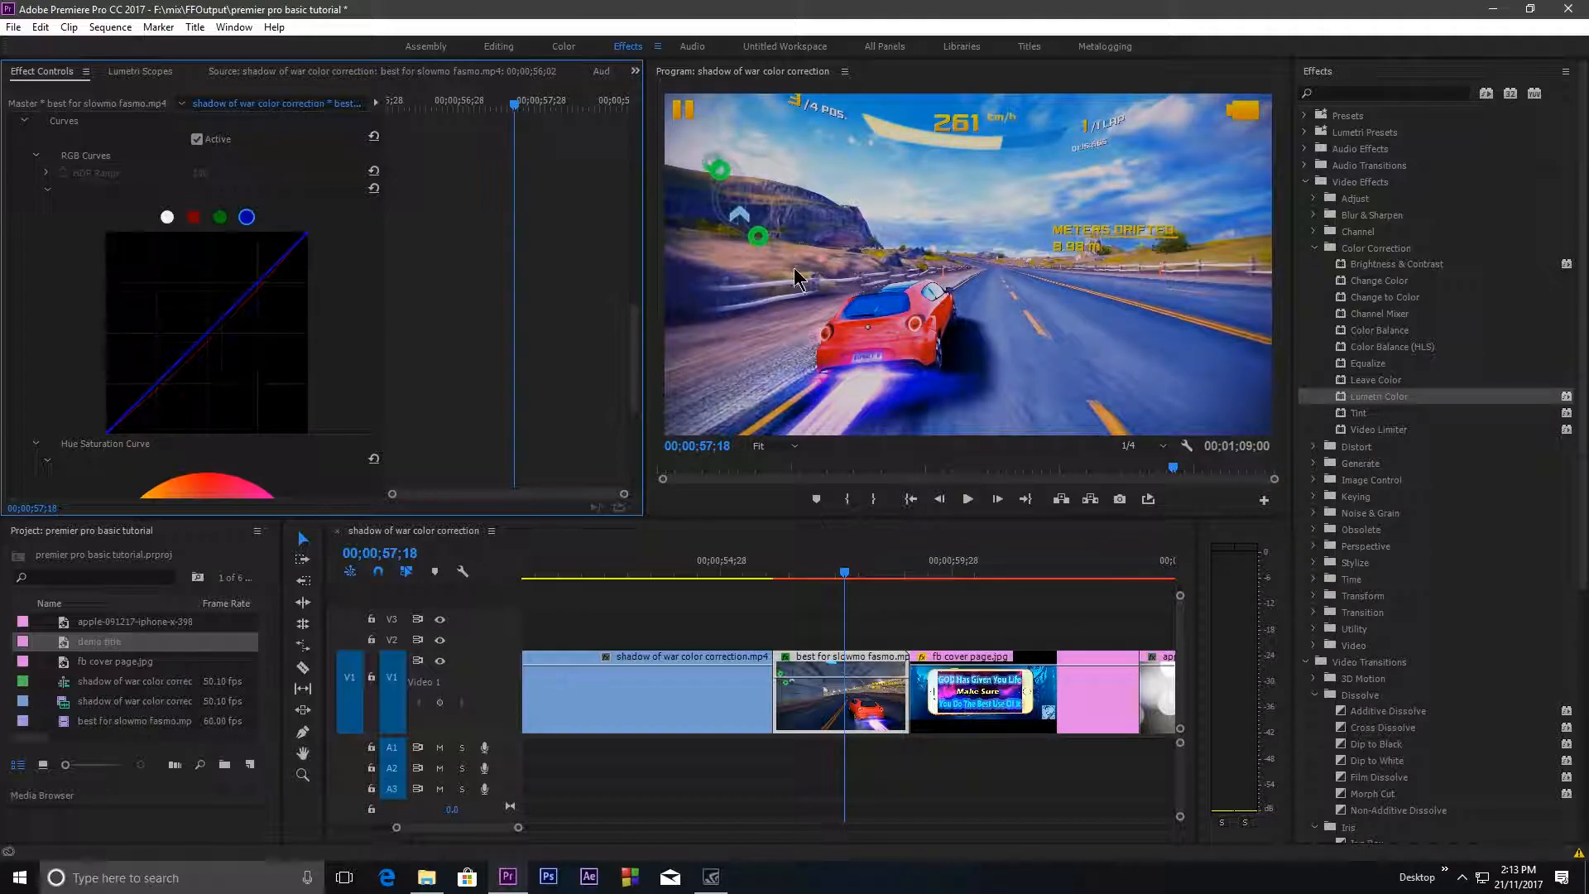
pyautogui.click(219, 217)
pyautogui.click(202, 330)
pyautogui.moveTo(202, 330); pyautogui.dragTo(208, 338)
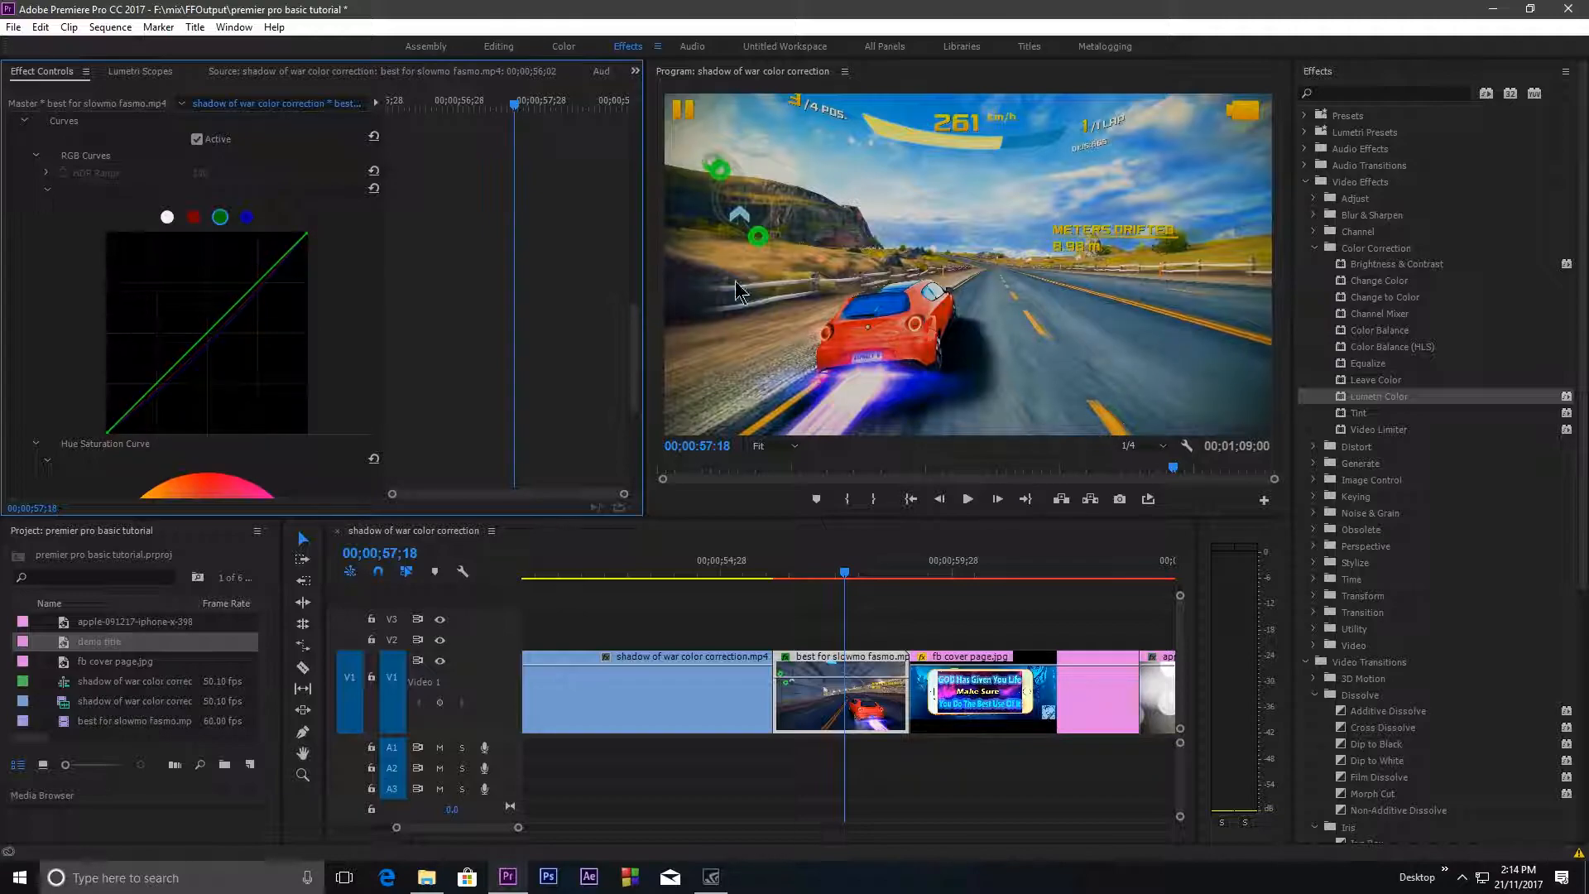
# Step: Fine-tune the existing midpoints of the red and blue RGB curves with slight upward moves
pyautogui.click(194, 217)
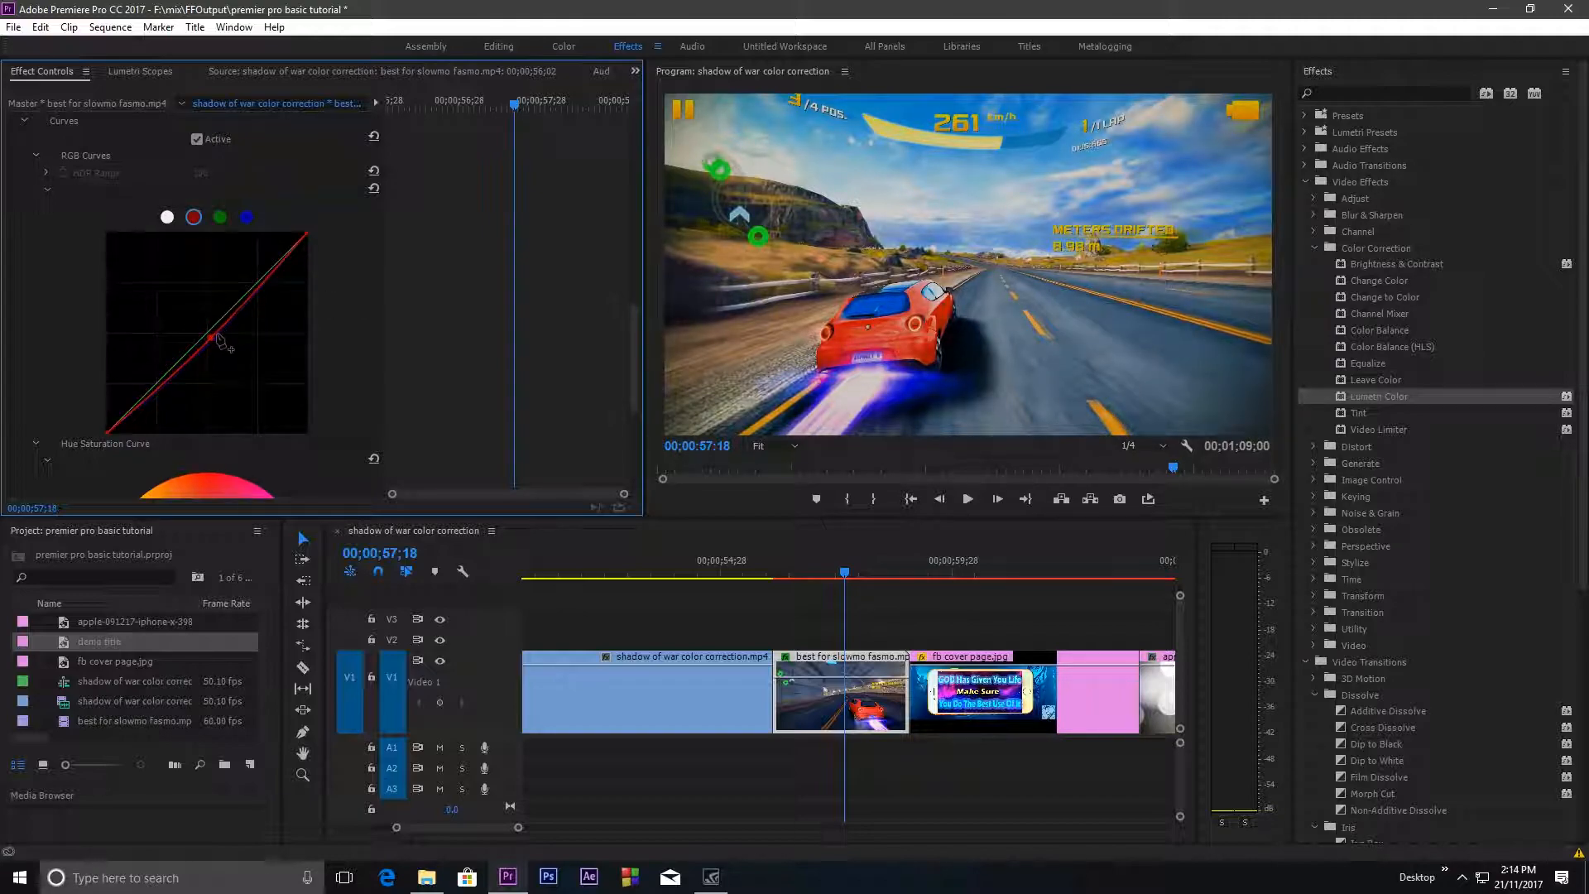
pyautogui.moveTo(211, 342); pyautogui.dragTo(209, 338)
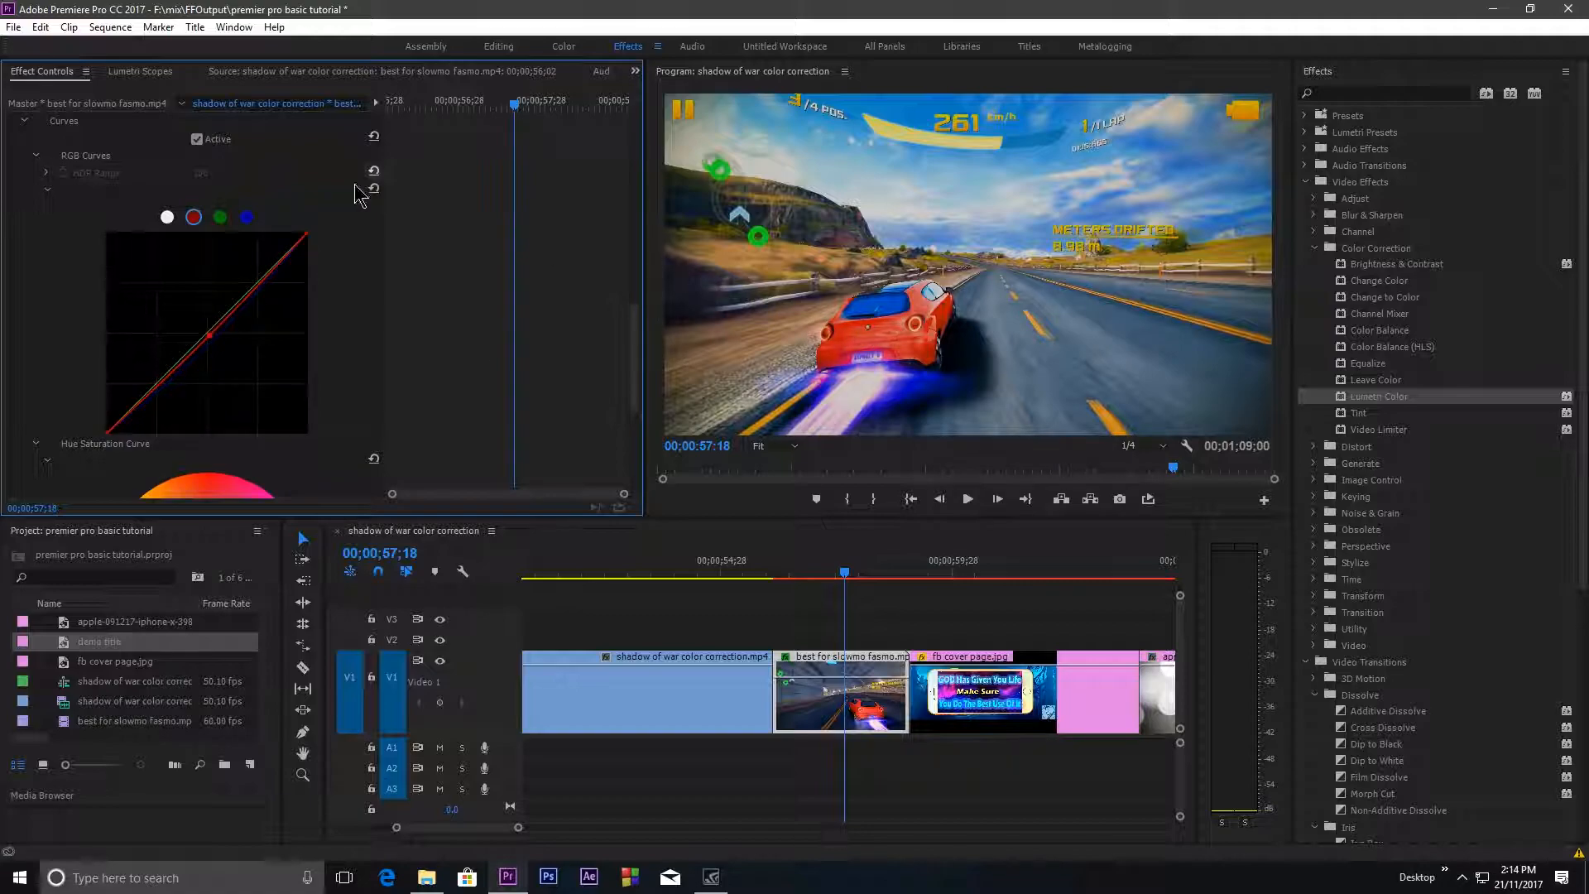
pyautogui.click(248, 217)
pyautogui.moveTo(213, 344); pyautogui.dragTo(213, 340)
# Step: Try adjusting the blue range on the Hue Saturation Curve and reset that curve
pyautogui.scroll(-5, 50, 320)
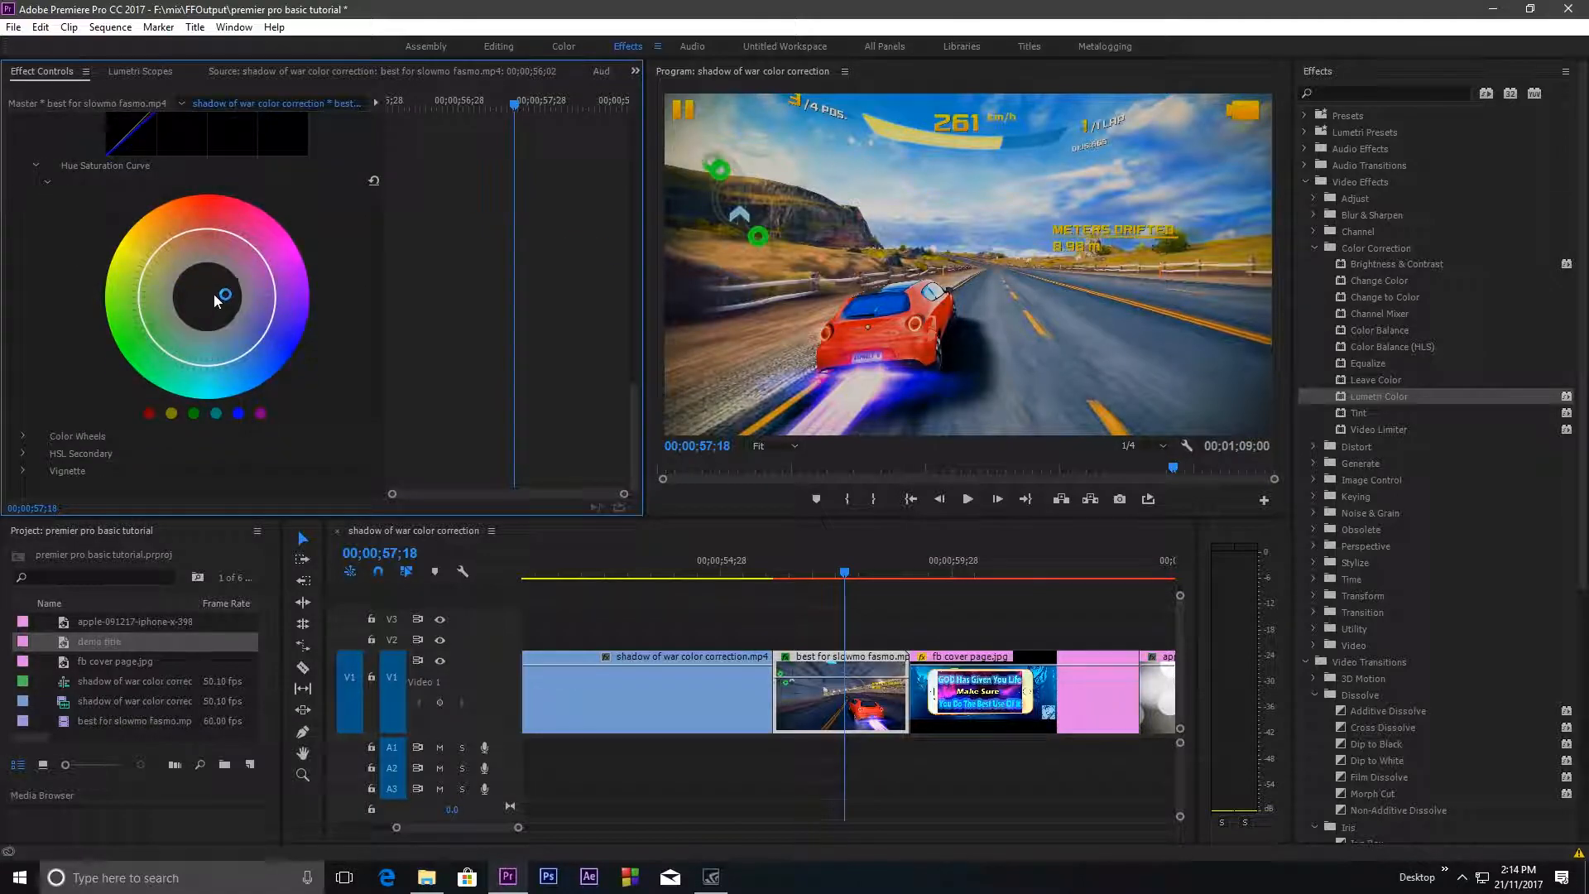
pyautogui.click(238, 414)
pyautogui.moveTo(271, 336); pyautogui.dragTo(277, 341)
pyautogui.click(373, 181)
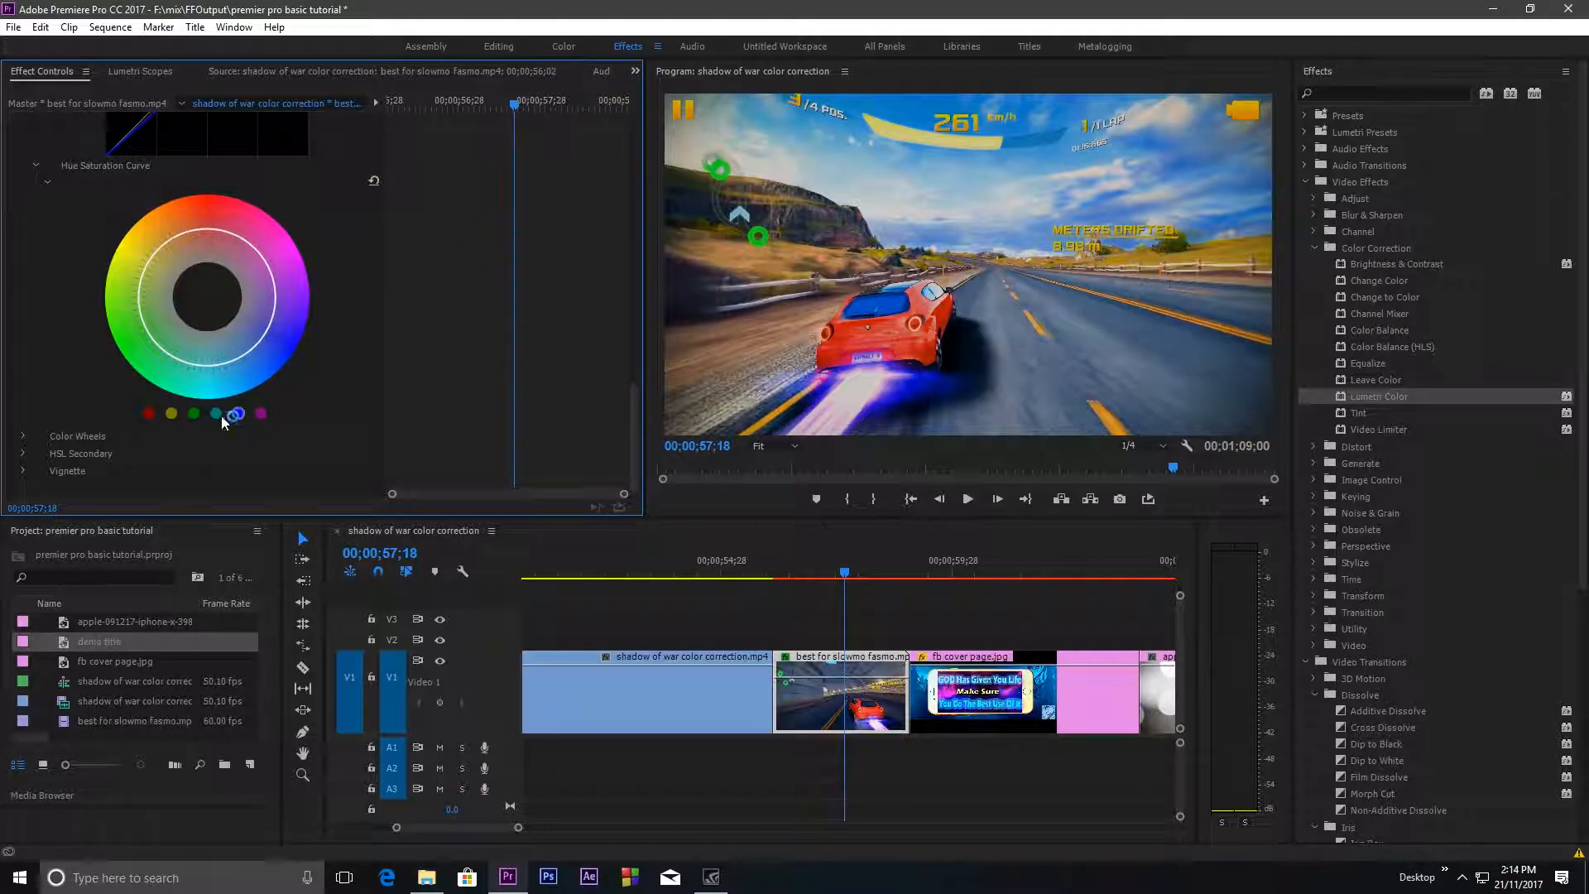
# Step: Expand the Color Wheels section, nudge the Midtones color slightly off center and raise the Shadows level slightly
pyautogui.click(23, 437)
pyautogui.scroll(-5, 100, 385)
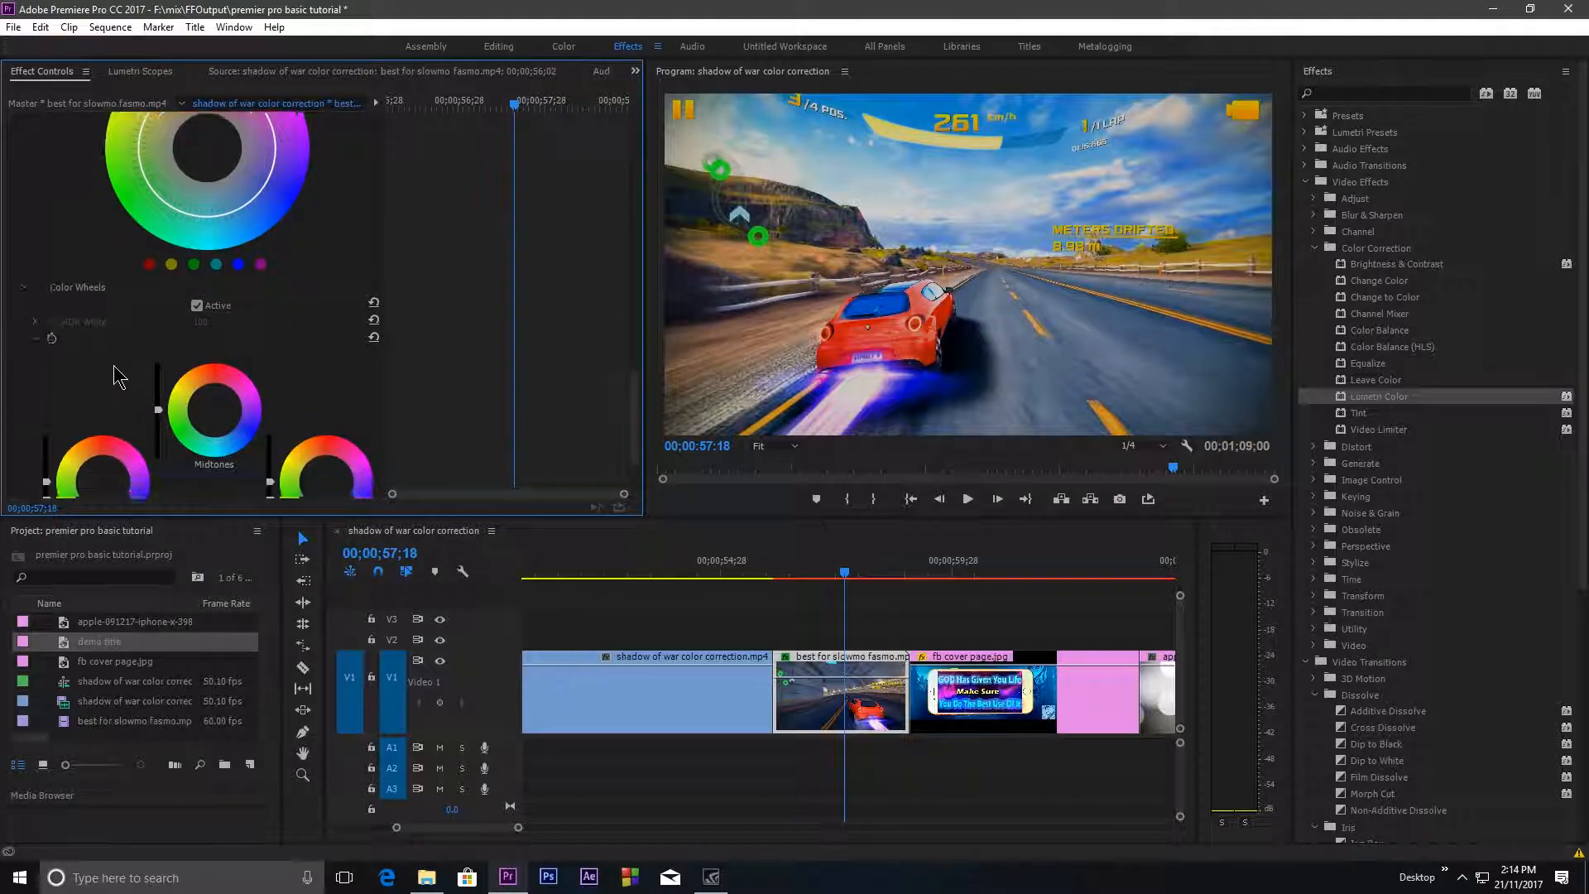
pyautogui.scroll(-1, 122, 348)
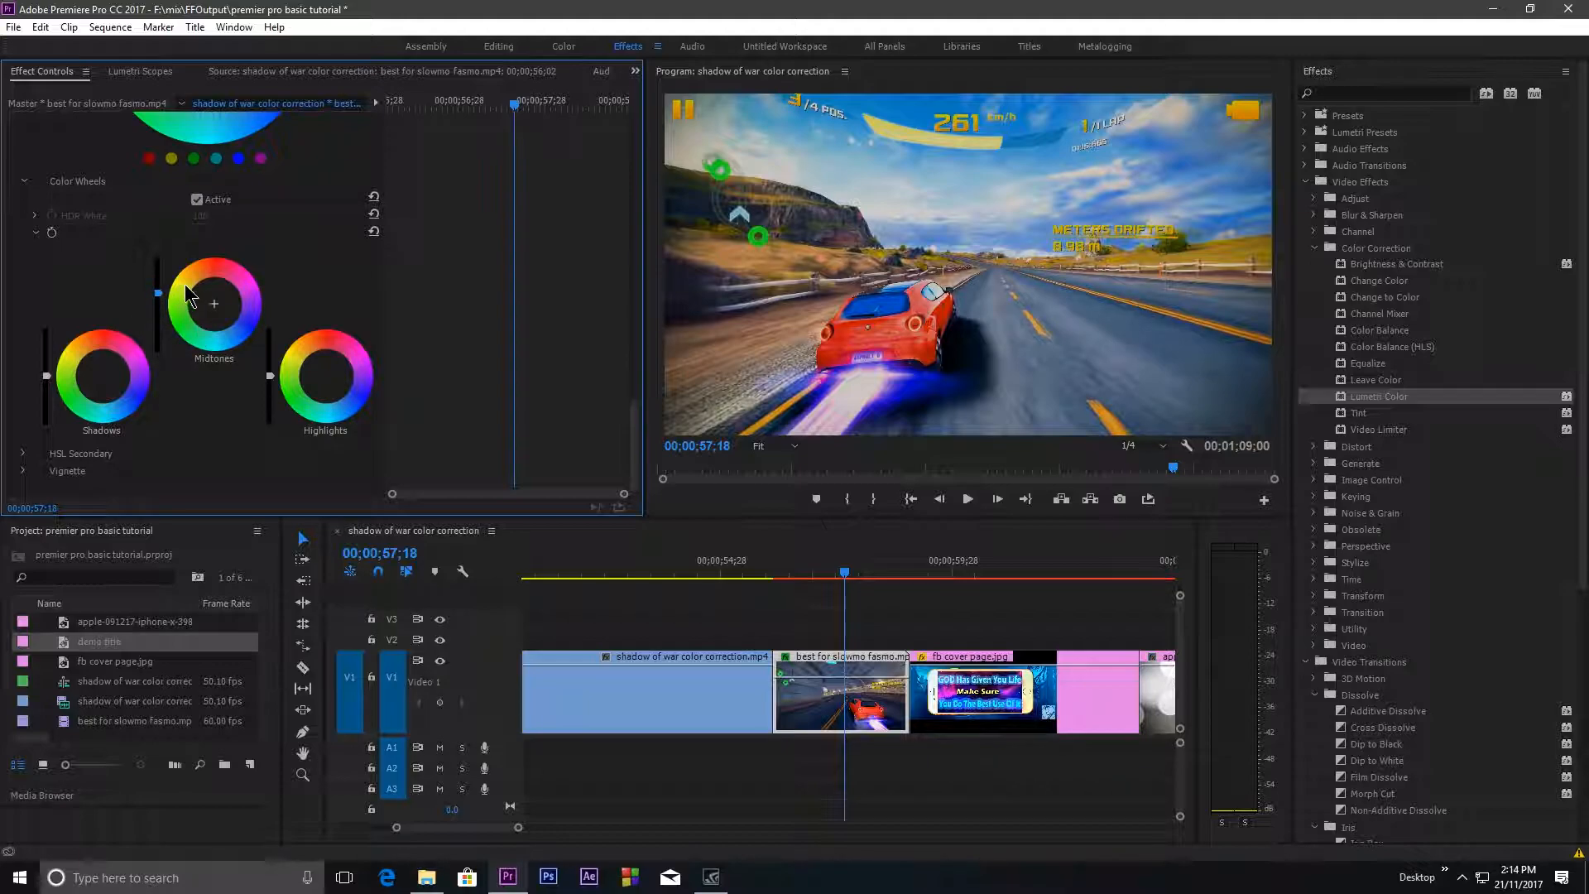
pyautogui.moveTo(215, 304); pyautogui.dragTo(213, 301)
pyautogui.moveTo(47, 376); pyautogui.dragTo(47, 372)
# Step: Turn off Speed keyframing in the racing clip's Time Remapping and delete its existing keyframes
pyautogui.moveTo(635, 443); pyautogui.dragTo(623, 187)
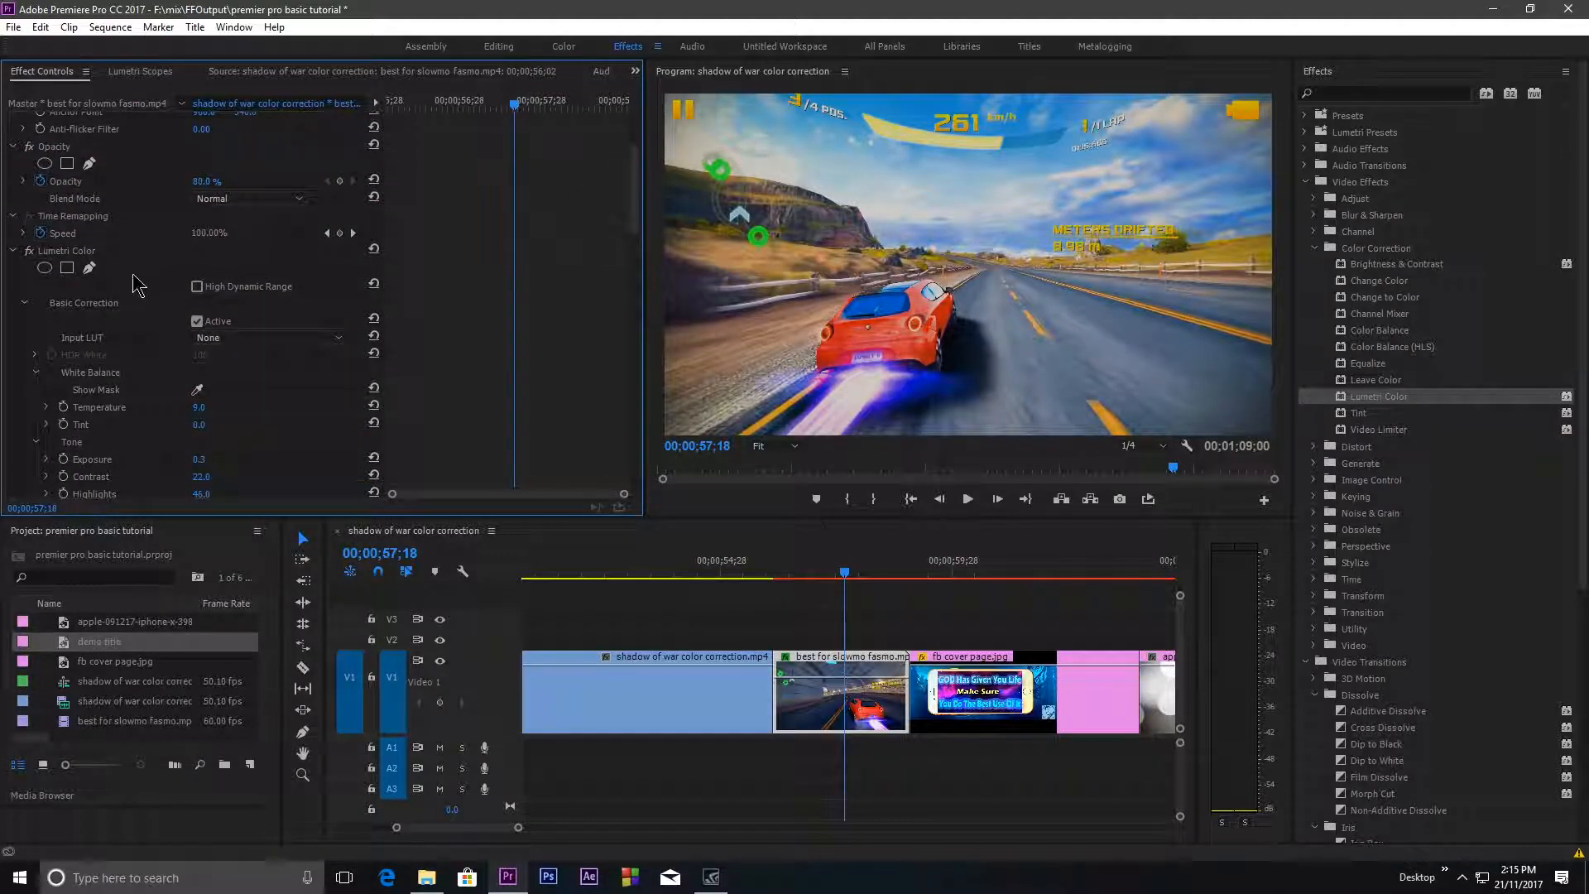
pyautogui.click(39, 233)
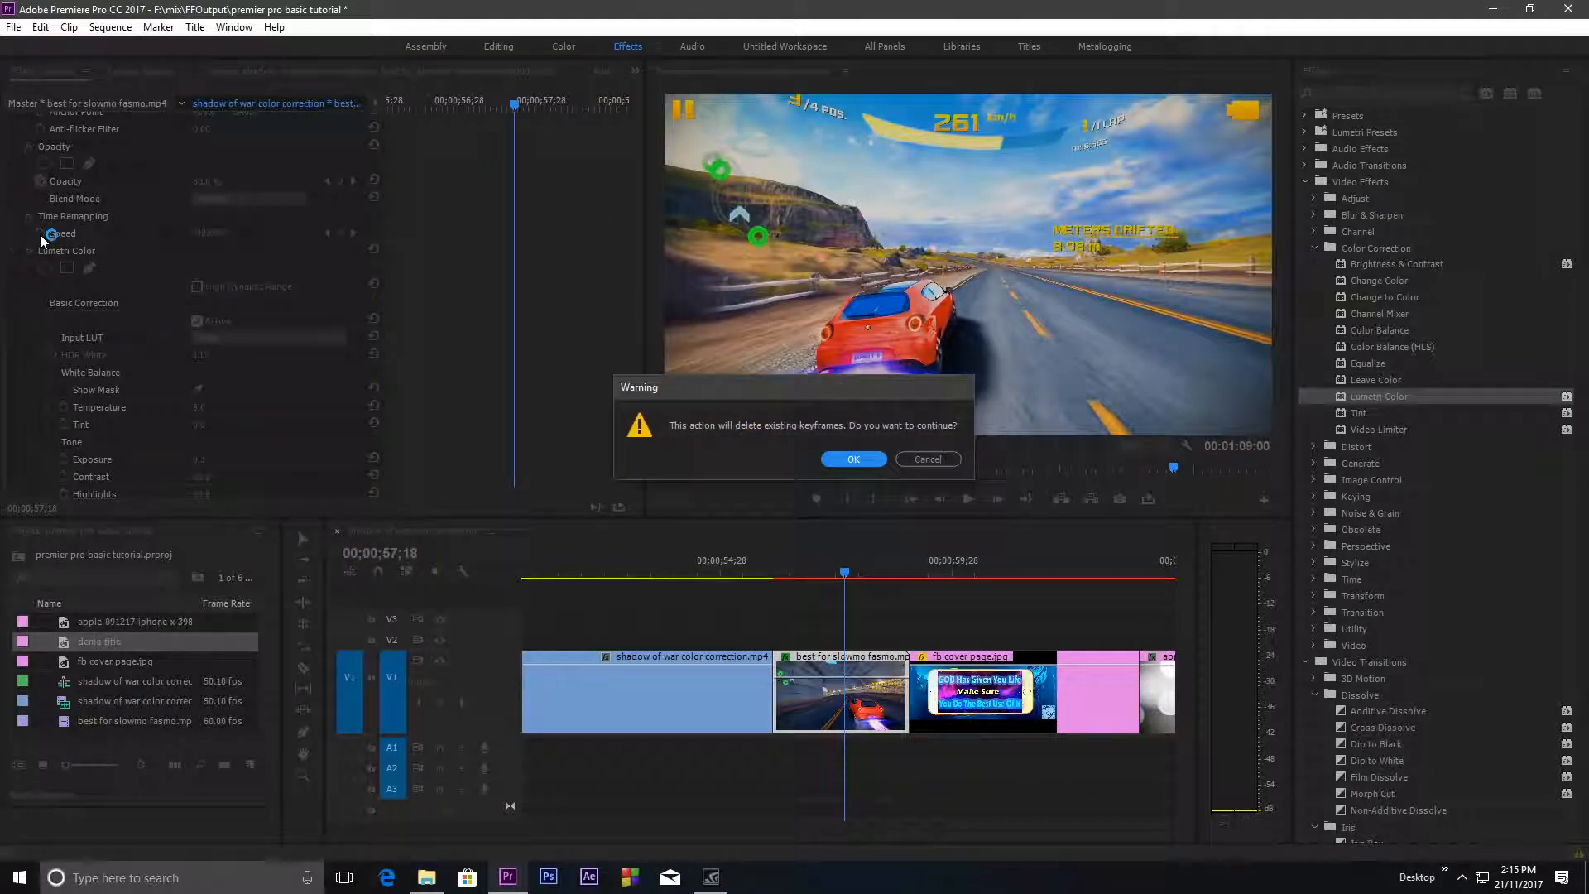
pyautogui.click(858, 459)
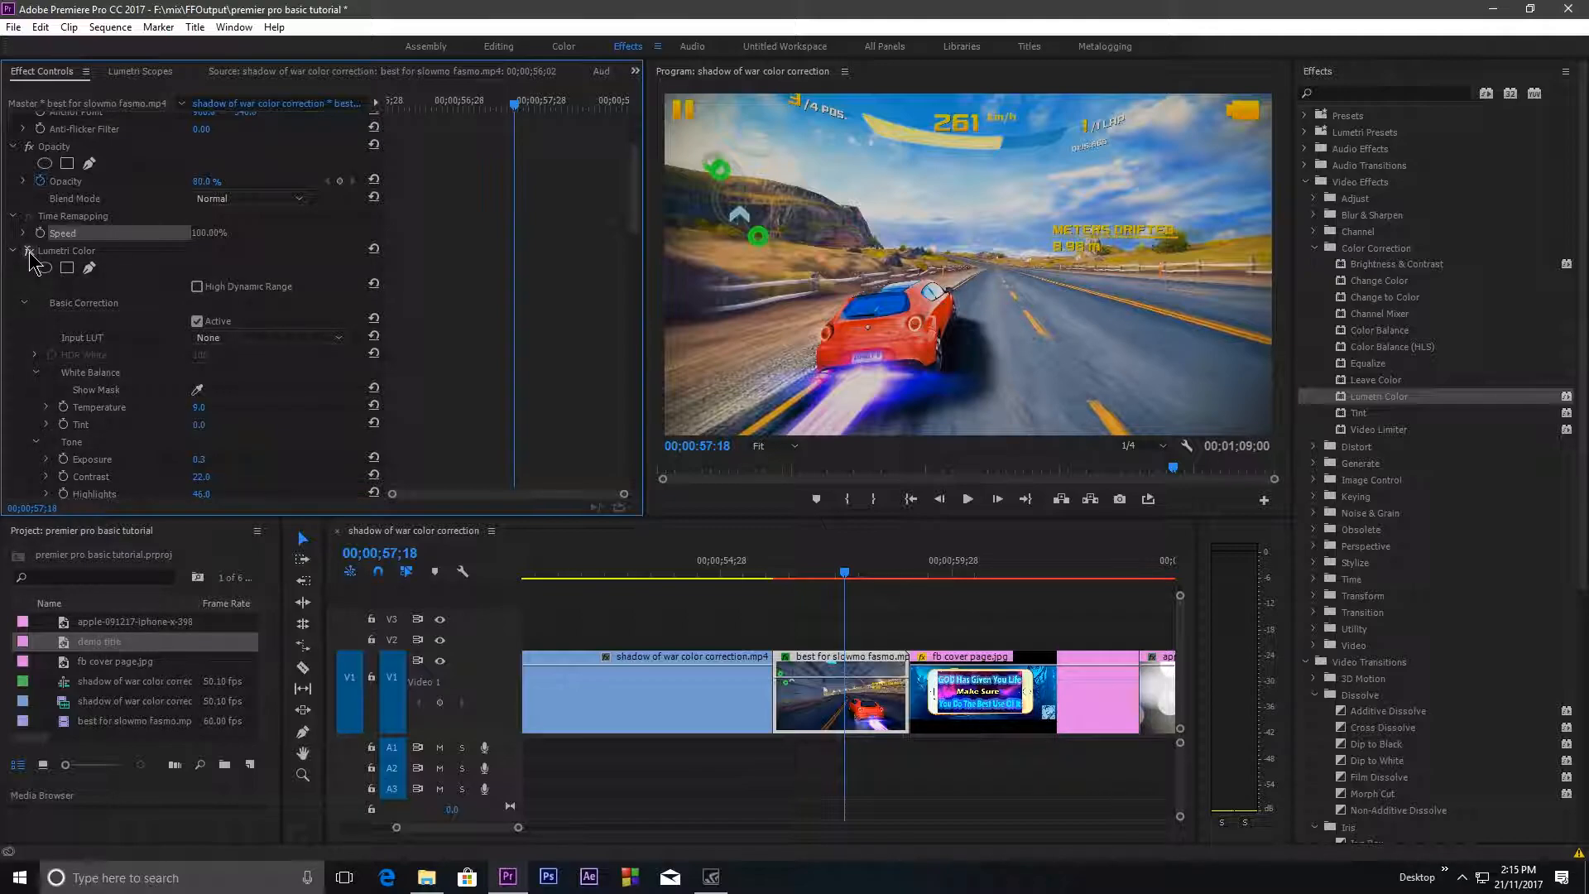
# Step: Toggle the Lumetri Color effect off and on repeatedly to compare the racing clip before and after the correction
pyautogui.click(29, 251)
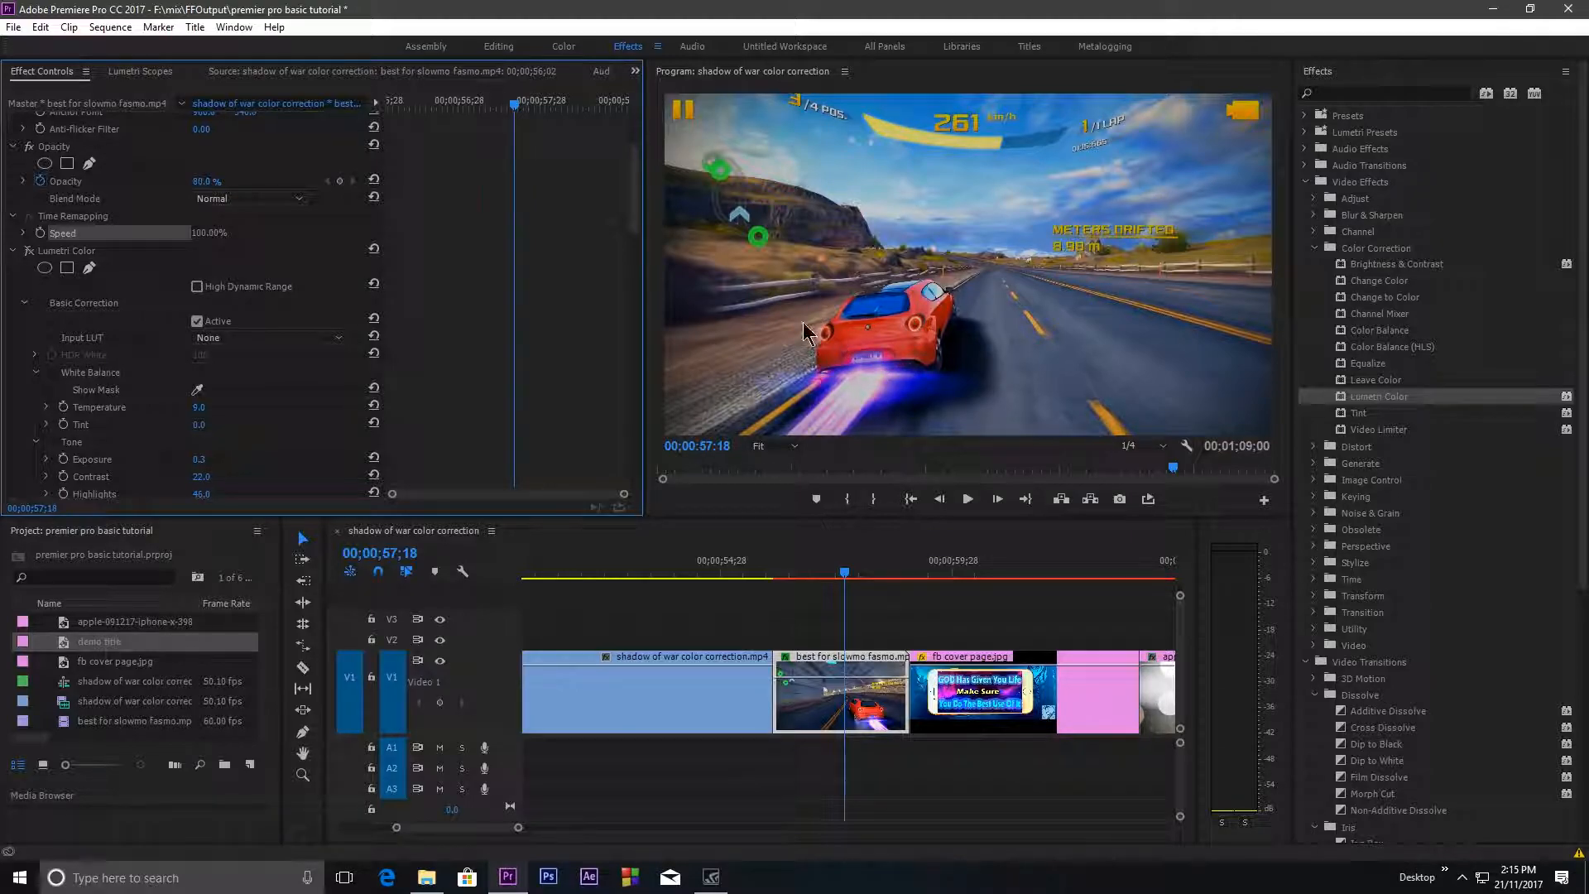
pyautogui.click(30, 251)
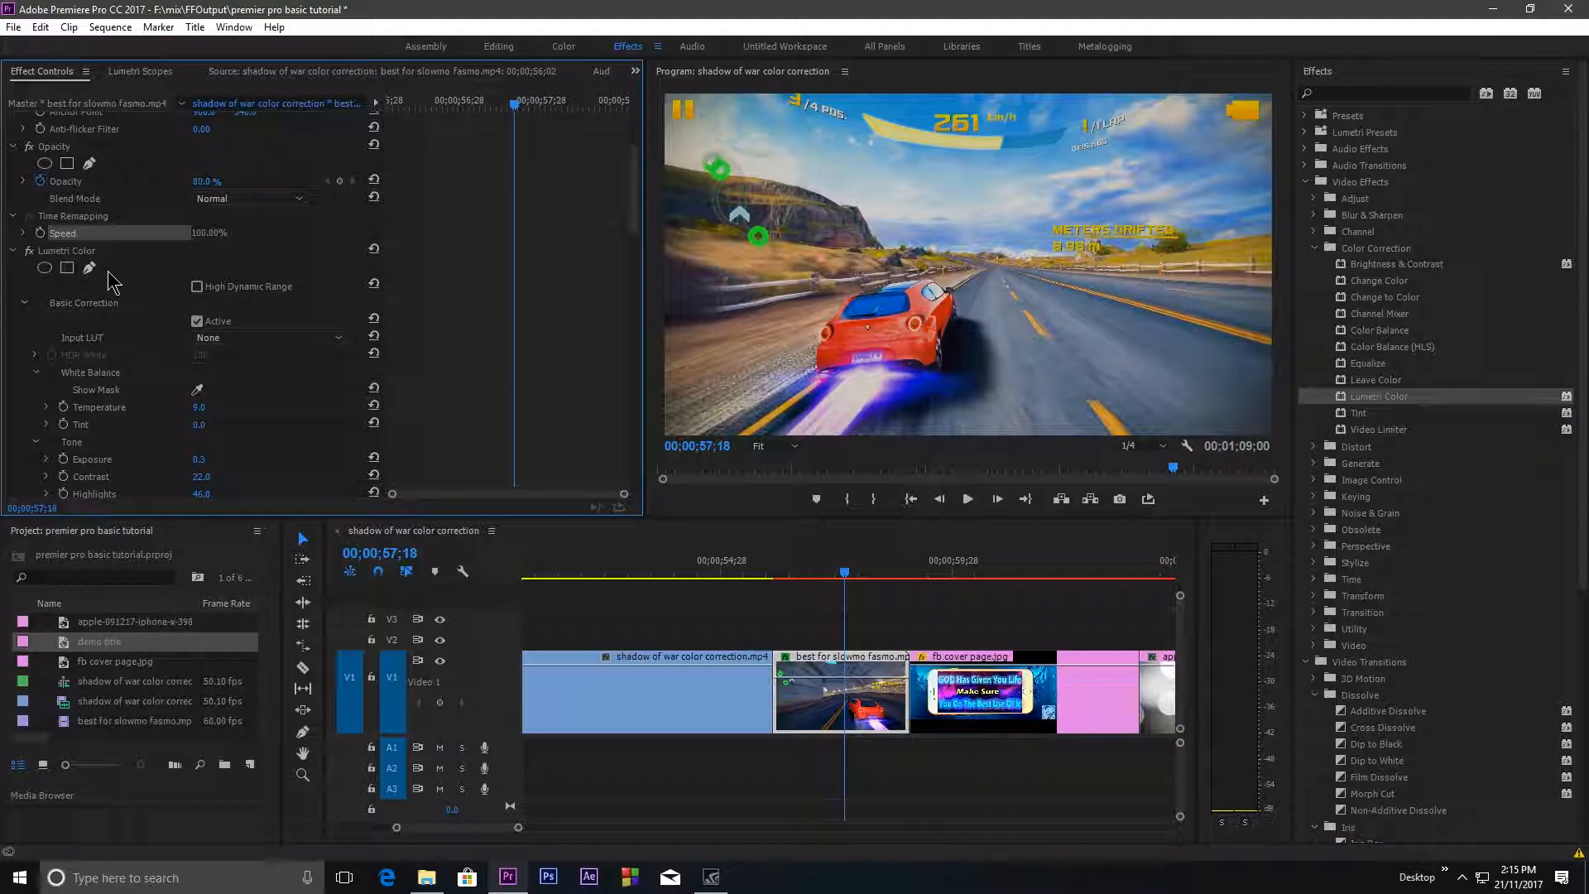
pyautogui.click(30, 250)
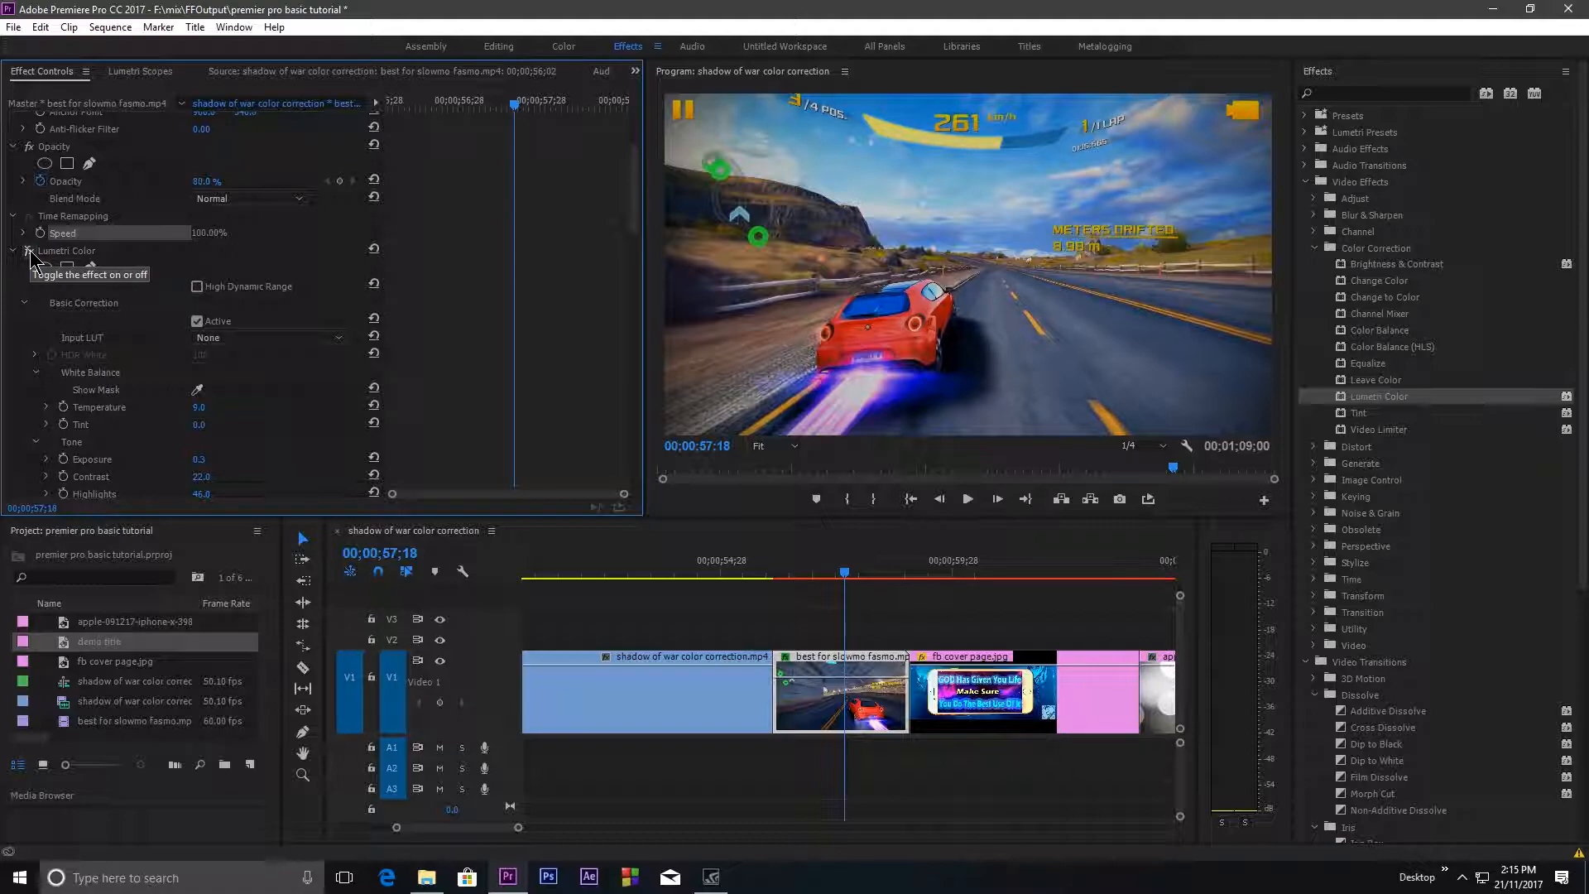
pyautogui.click(30, 253)
pyautogui.click(30, 252)
pyautogui.click(30, 251)
pyautogui.click(30, 251)
pyautogui.click(30, 251)
pyautogui.click(30, 252)
pyautogui.click(30, 251)
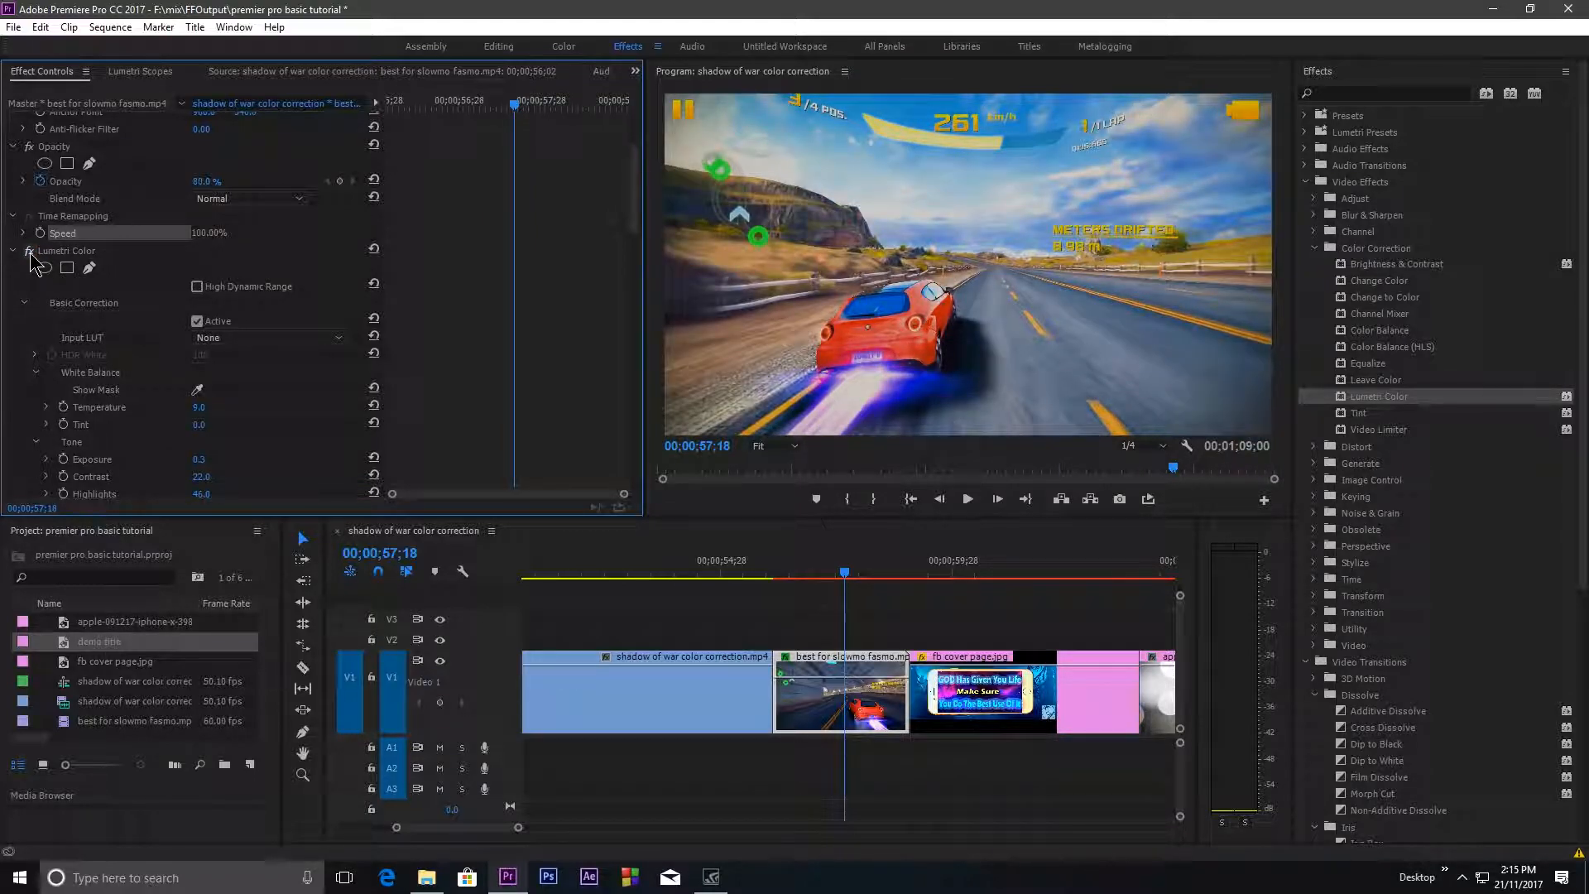
# Step: Lower the Highlights to 13 in the Lumetri Color basic correction of the racing clip
pyautogui.scroll(-4, 82, 389)
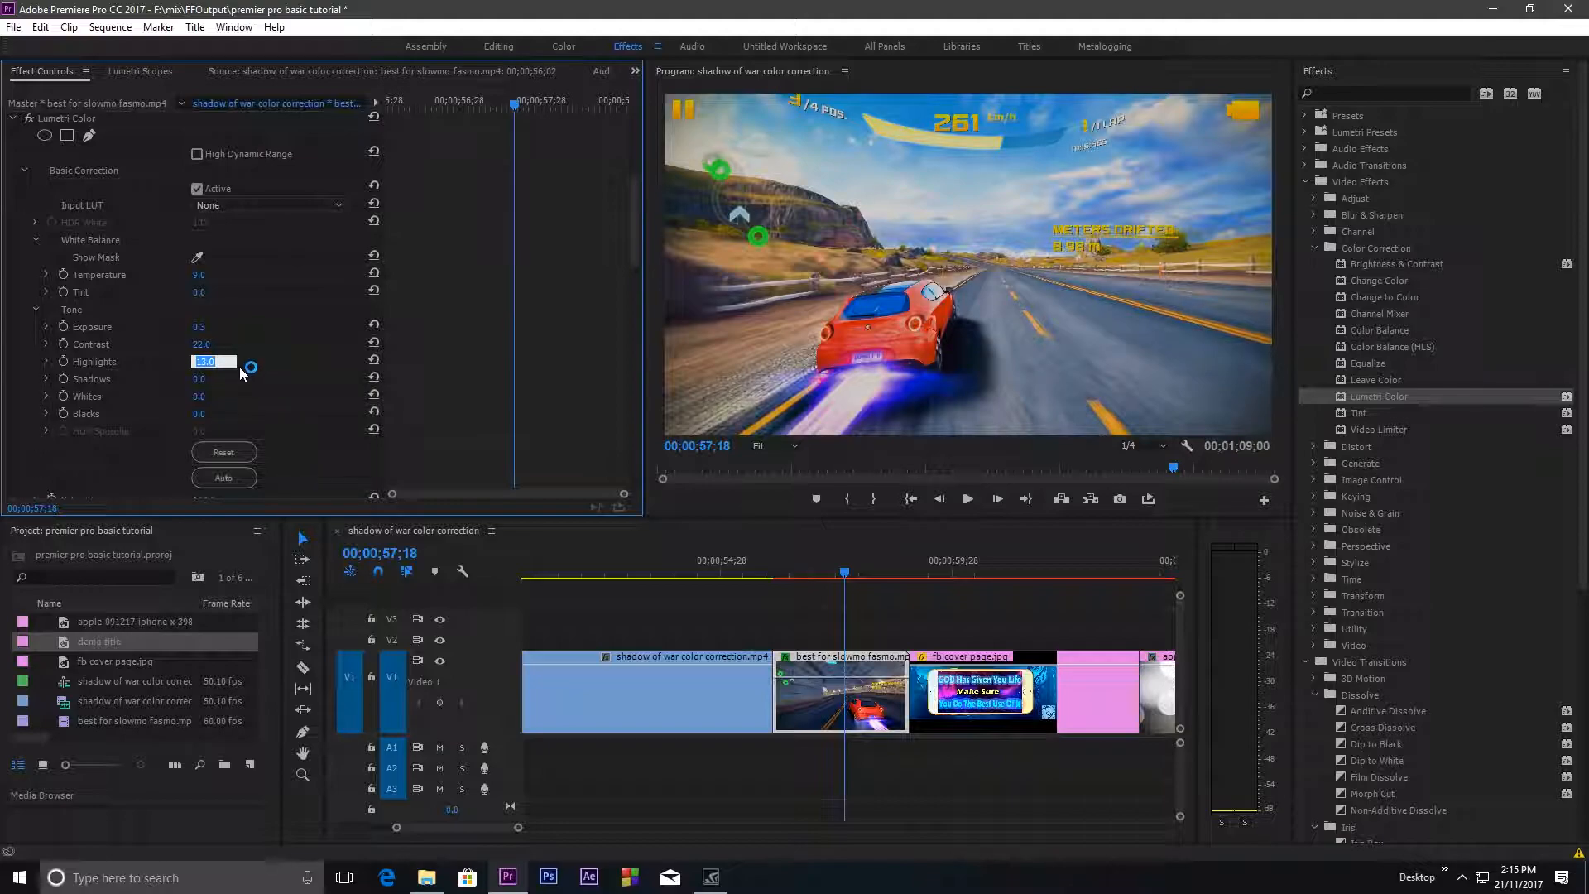
pyautogui.scroll(-3, 121, 375)
pyautogui.scroll(3, 131, 371)
pyautogui.scroll(-1, 118, 366)
pyautogui.scroll(-3, 132, 376)
pyautogui.scroll(-3, 143, 380)
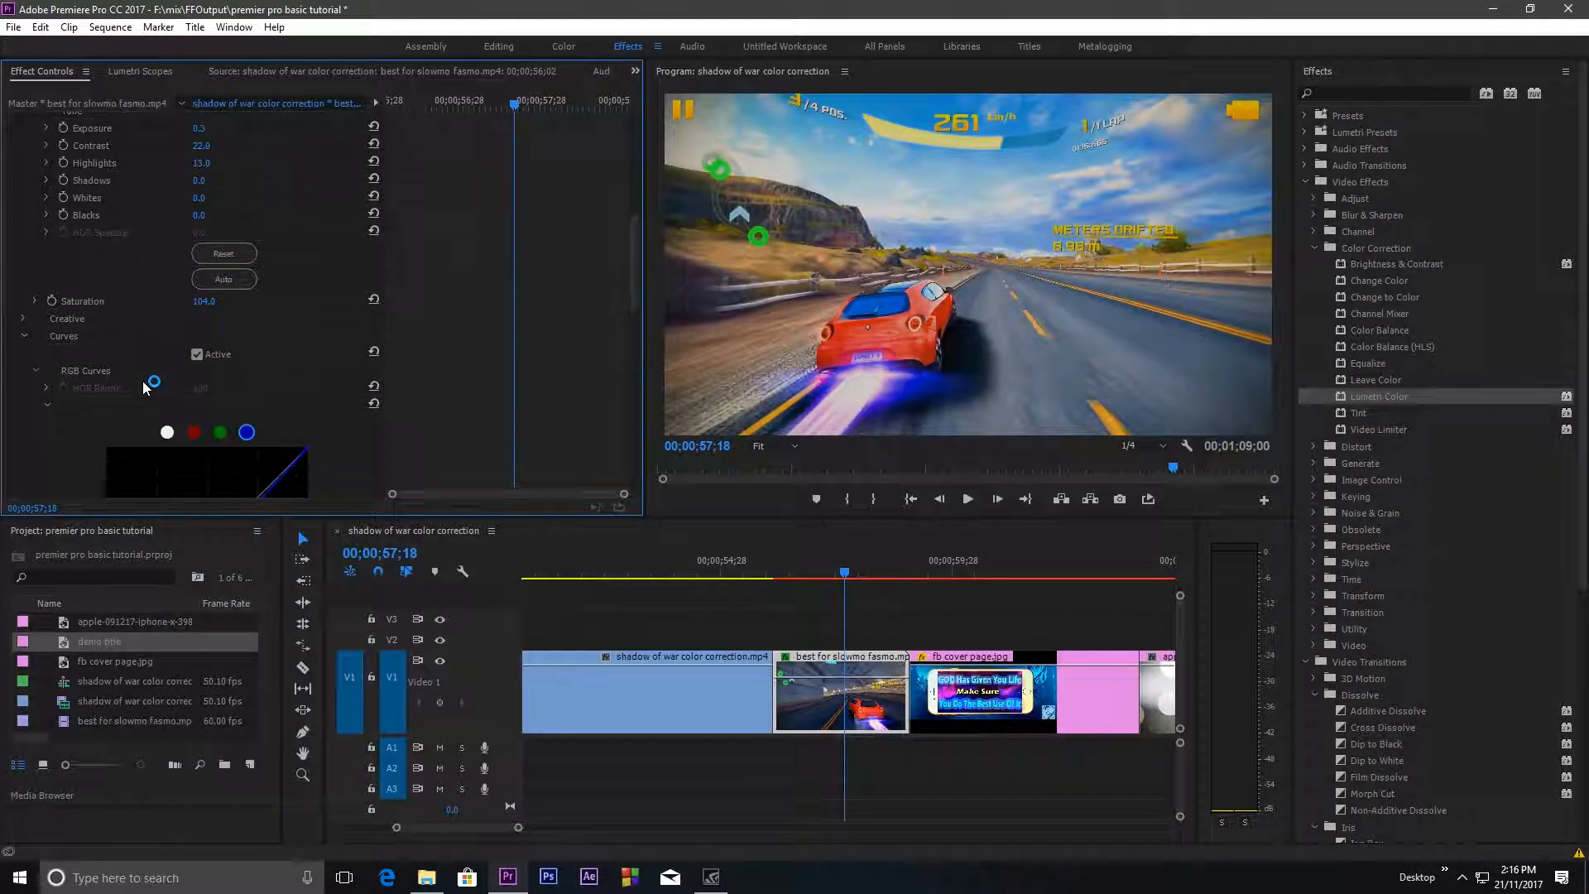
pyautogui.moveTo(635, 255); pyautogui.dragTo(634, 169)
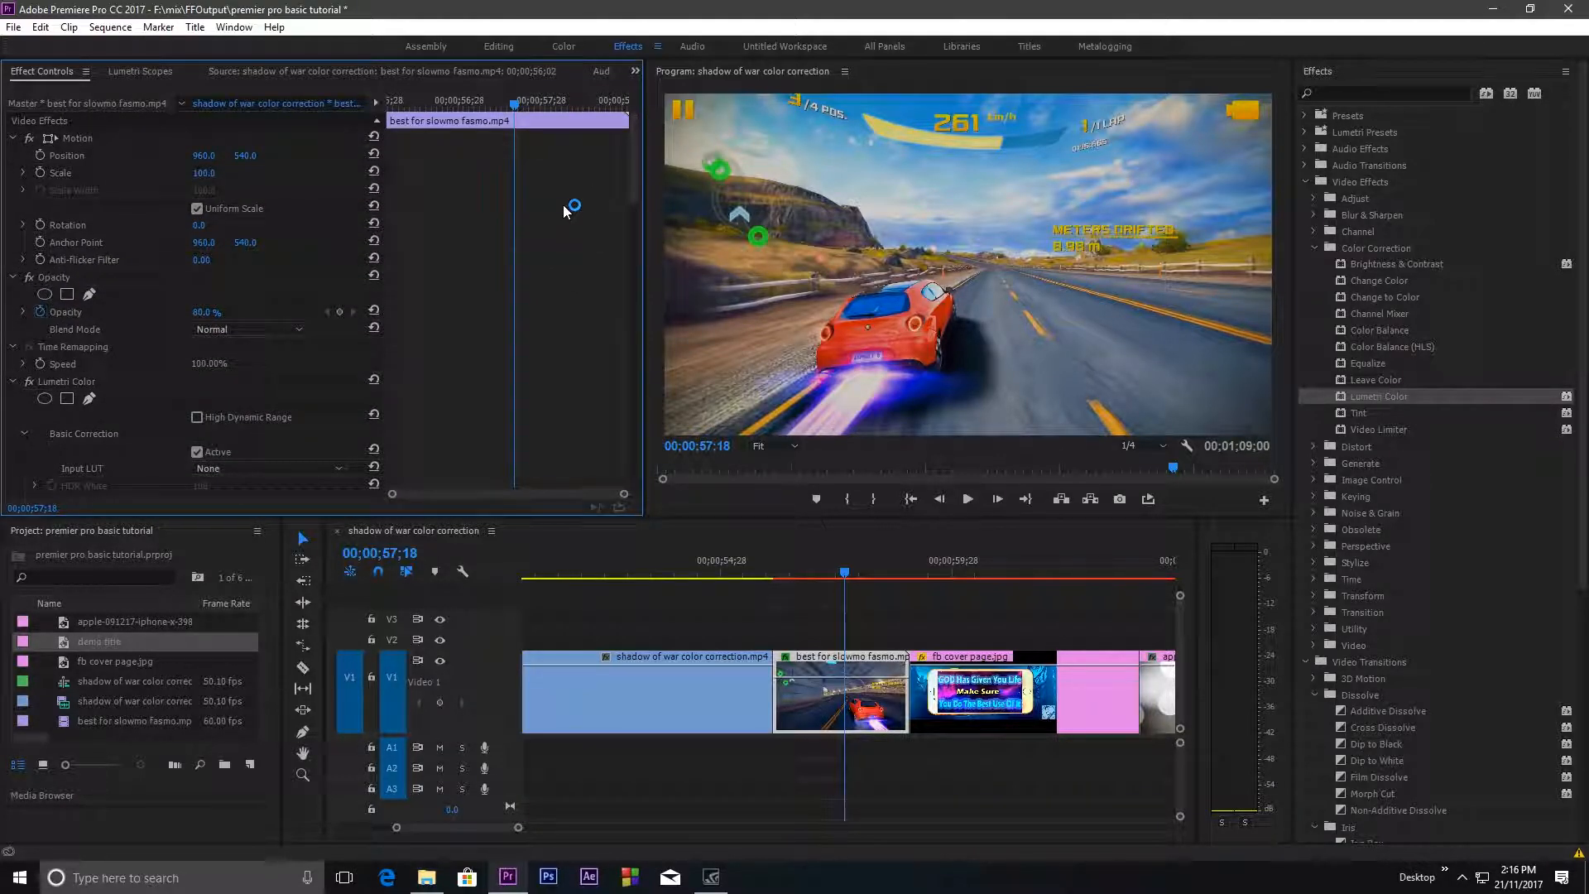
# Step: Preview the color-corrected racing clip by playing it from near its start and return the playhead to its beginning
pyautogui.moveTo(849, 573); pyautogui.dragTo(796, 580)
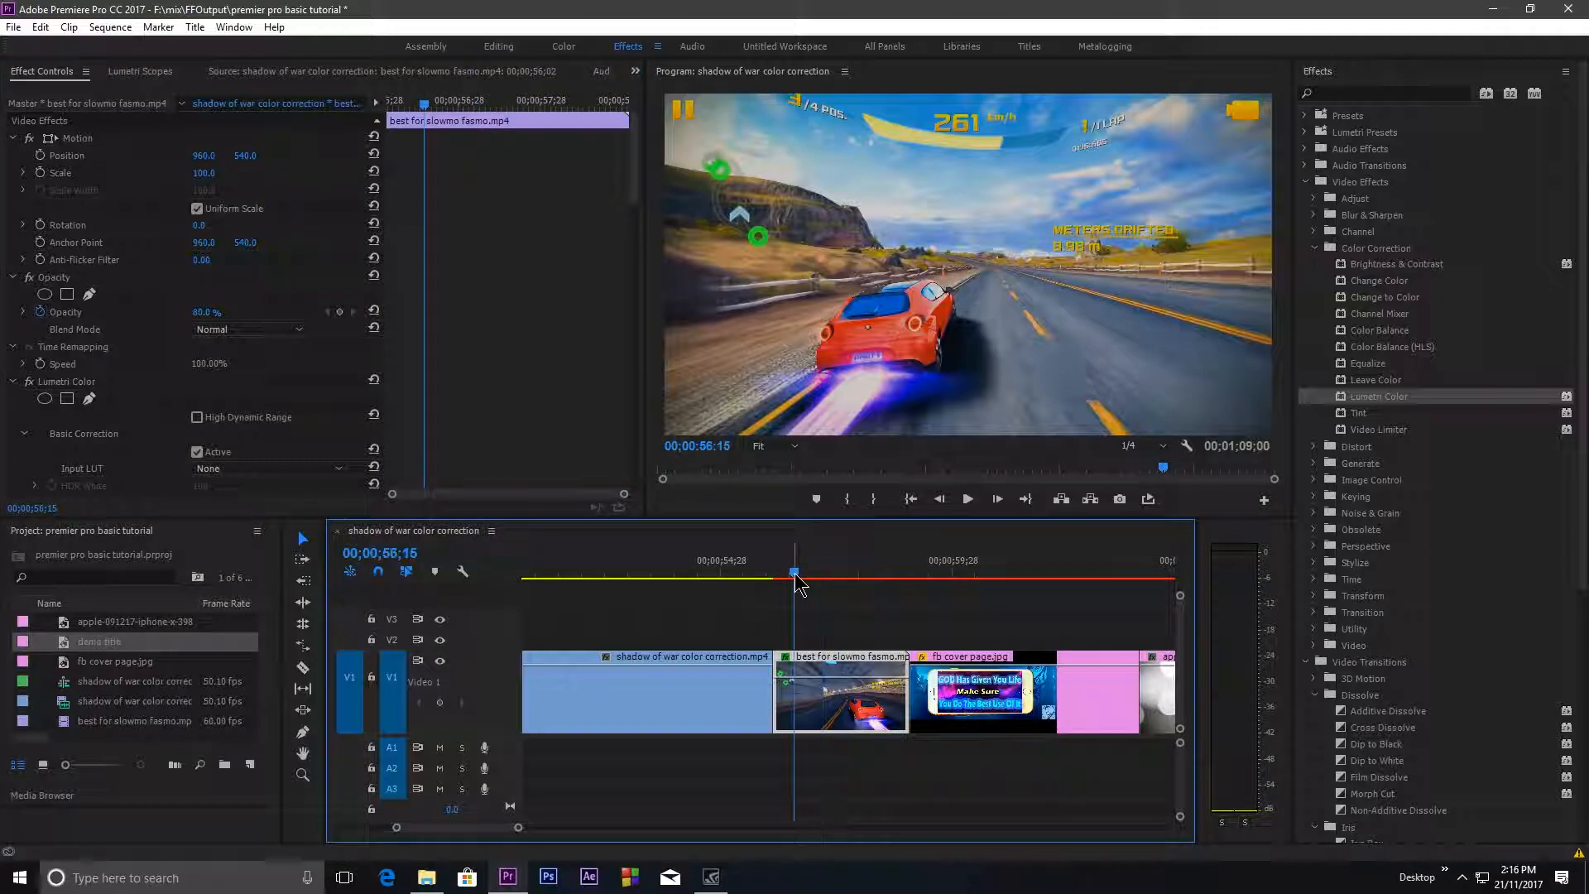
pyautogui.press('space')
pyautogui.press('space')
pyautogui.click(784, 577)
# Step: Save the racing clip's Lumetri Color effect as a preset named Lumetri Color Preset demo
pyautogui.scroll(-5, 261, 463)
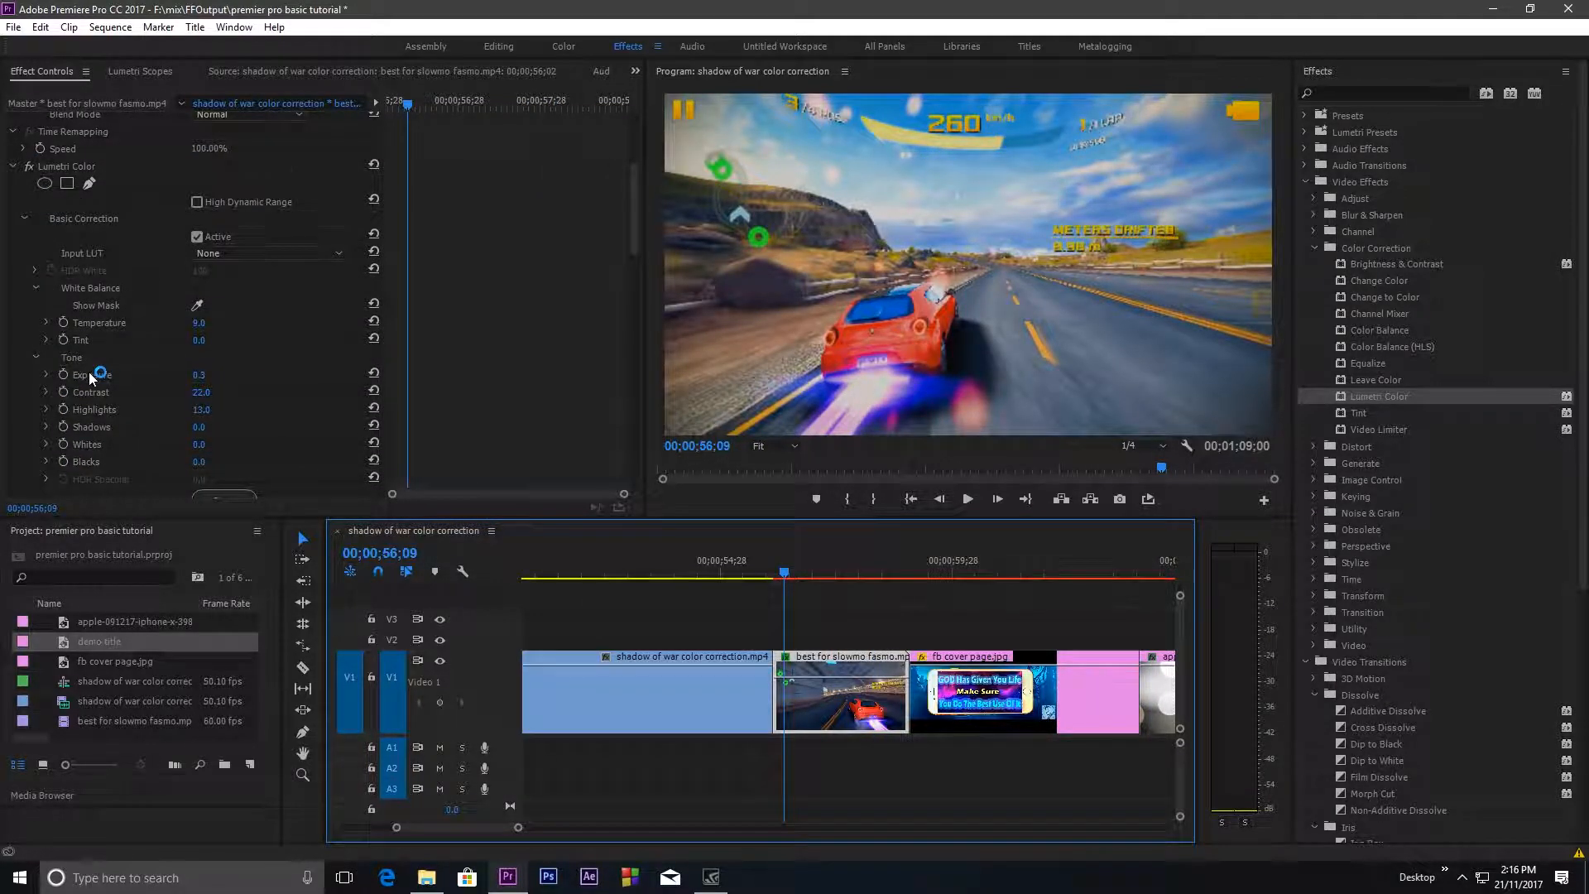
pyautogui.scroll(3, 128, 385)
pyautogui.scroll(3, 122, 382)
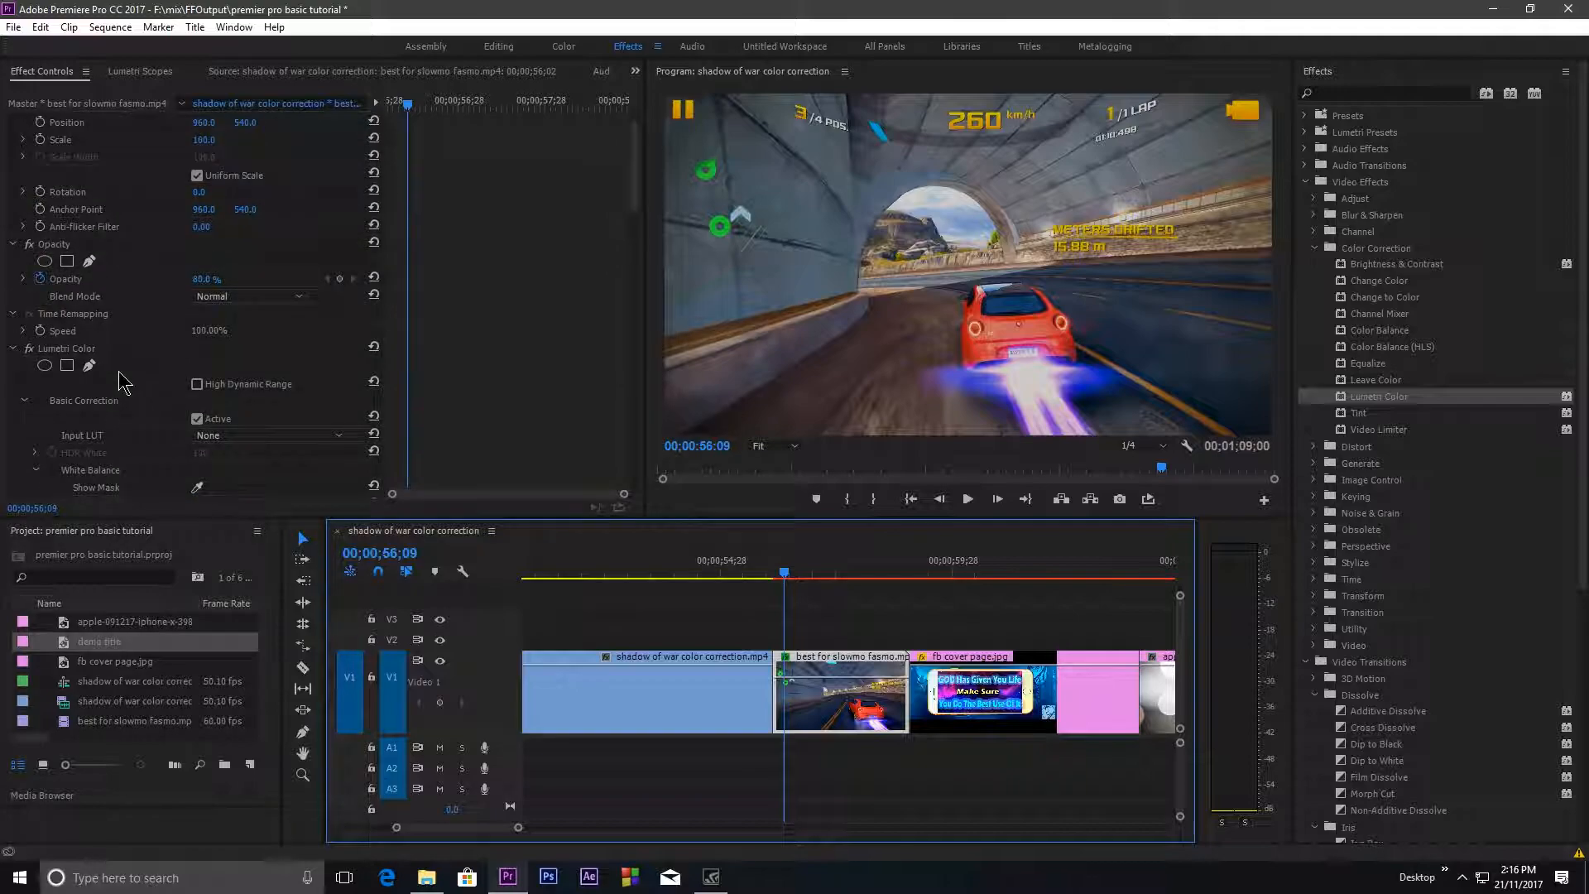
pyautogui.scroll(-1, 141, 418)
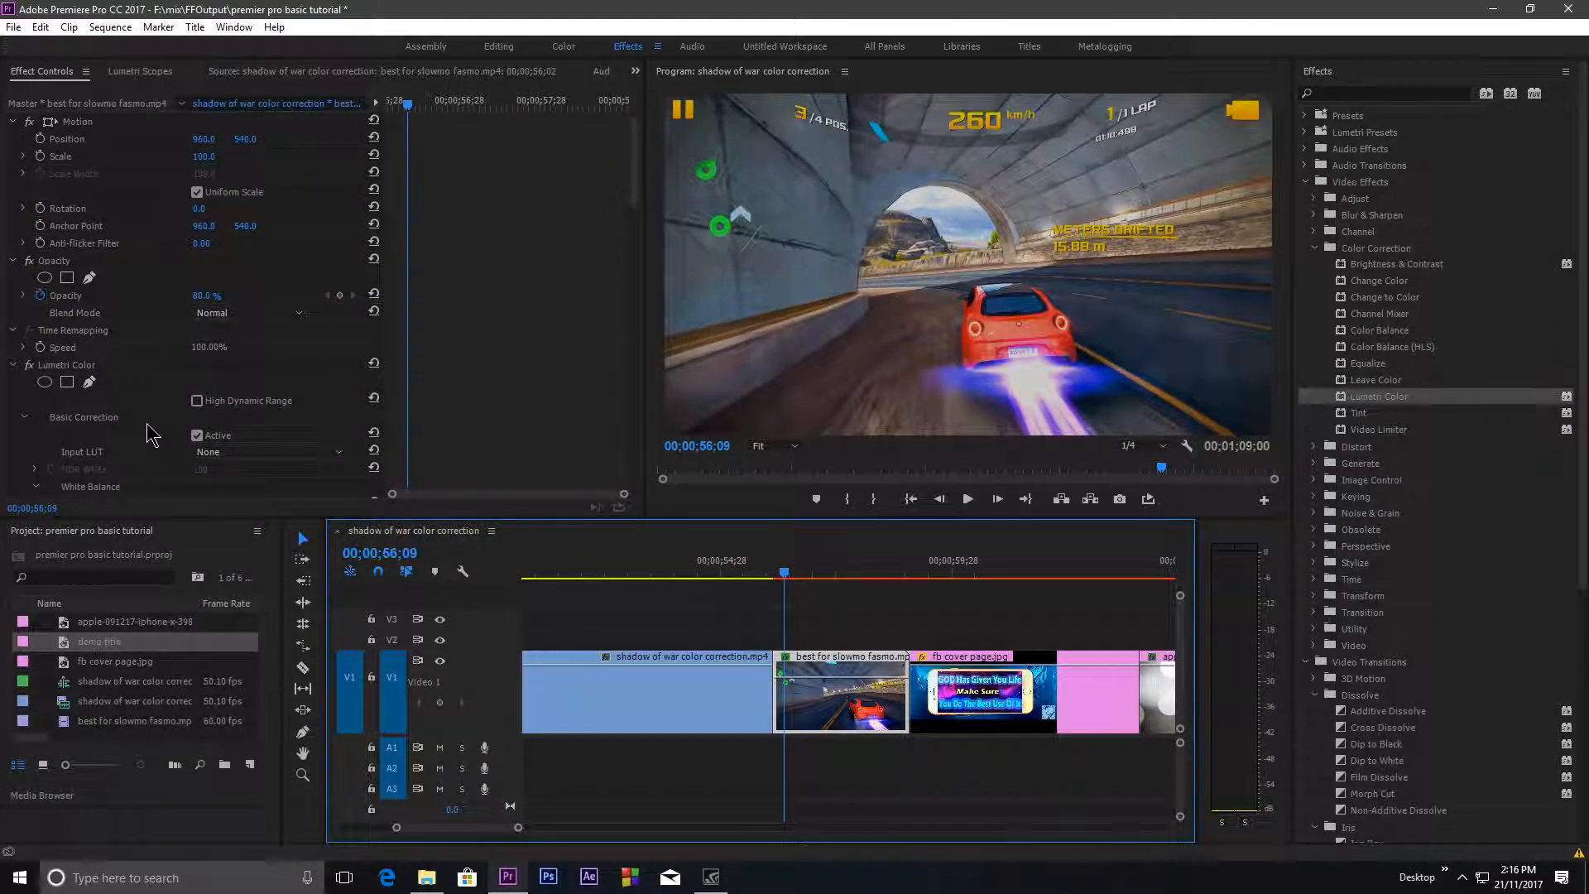
pyautogui.rightClick(68, 366)
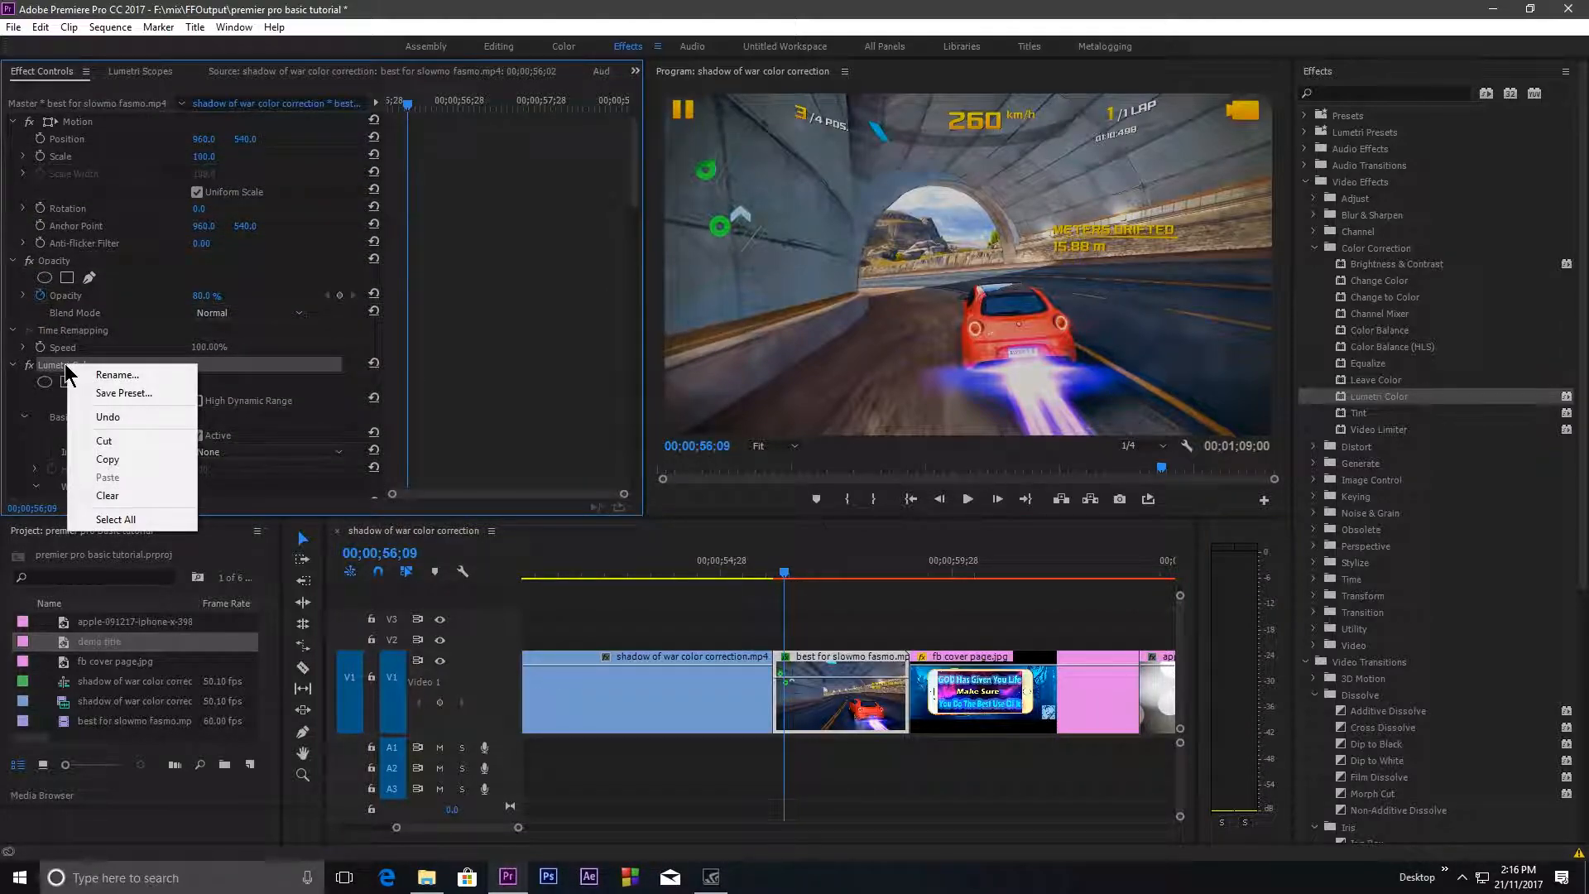
pyautogui.click(464, 401)
pyautogui.scroll(-4, 336, 391)
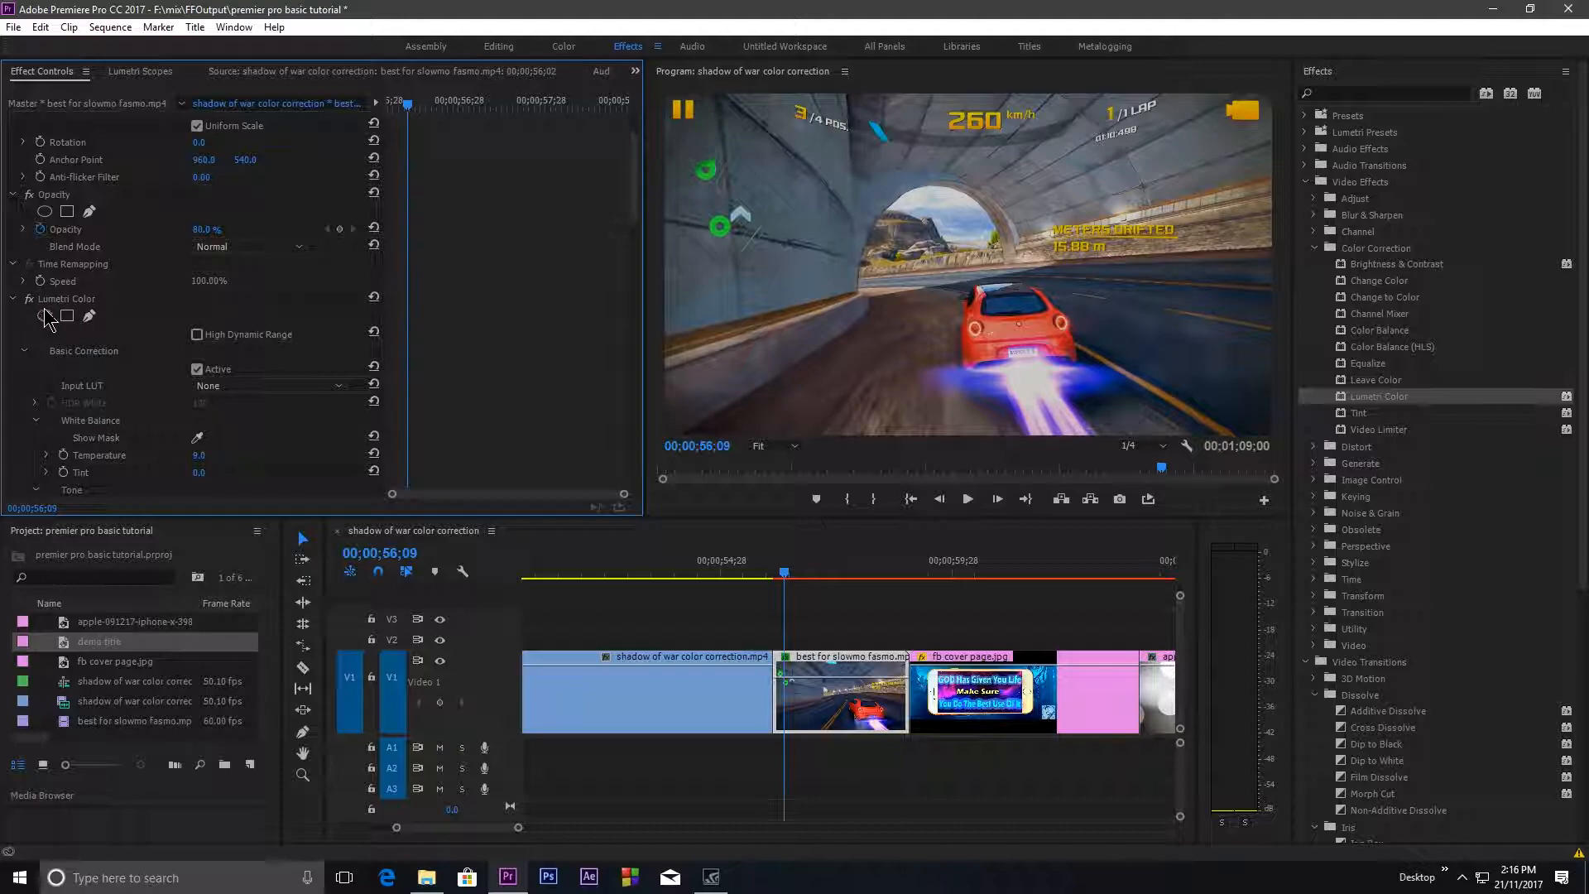
pyautogui.rightClick(65, 302)
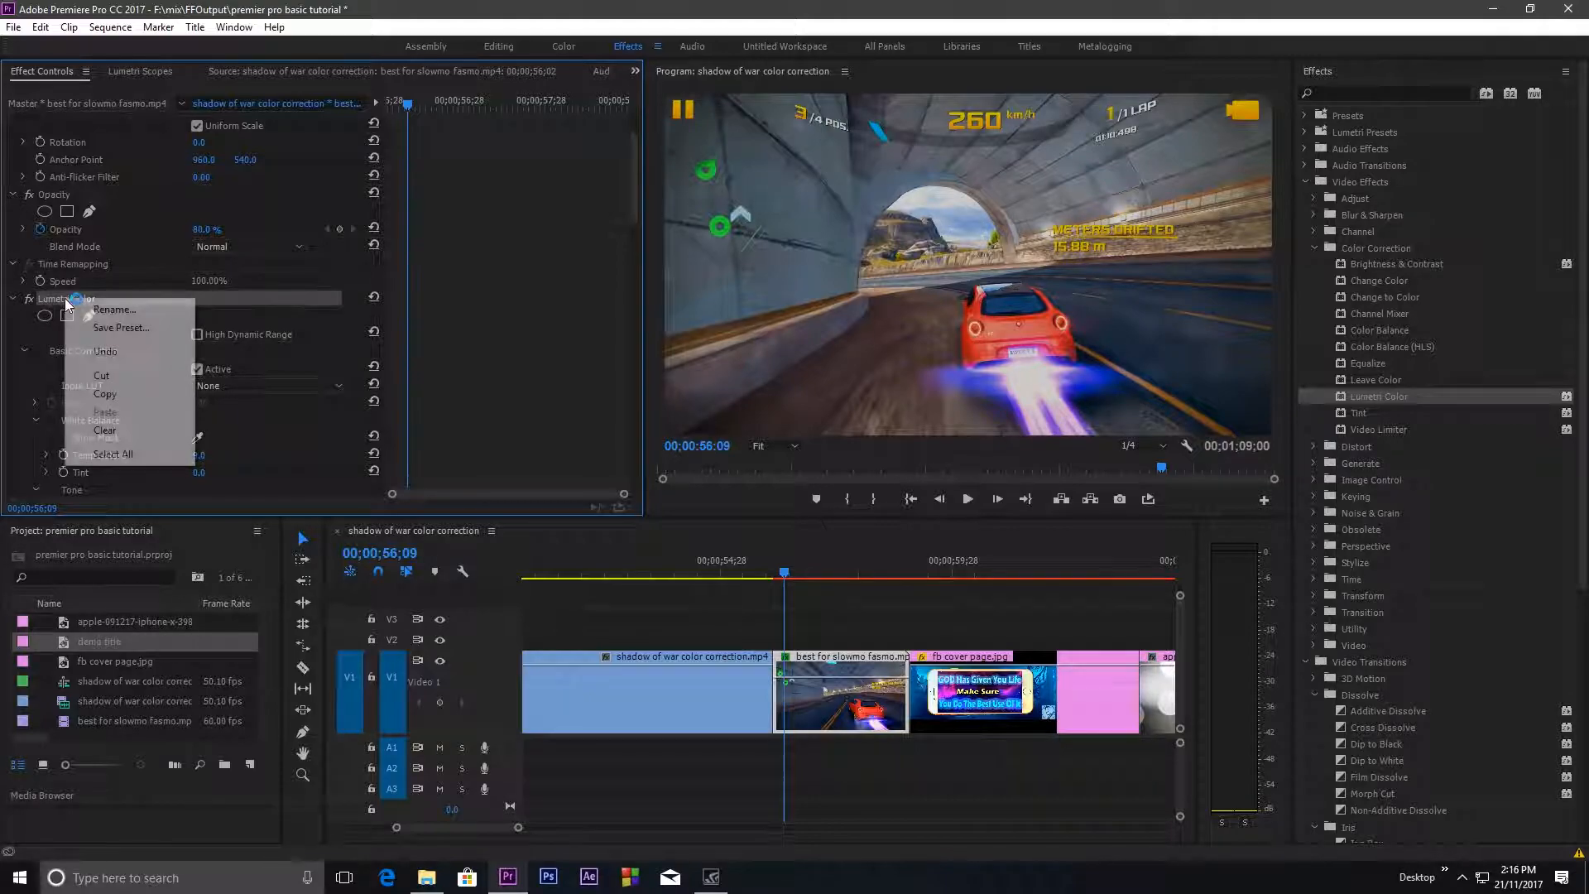
pyautogui.click(120, 328)
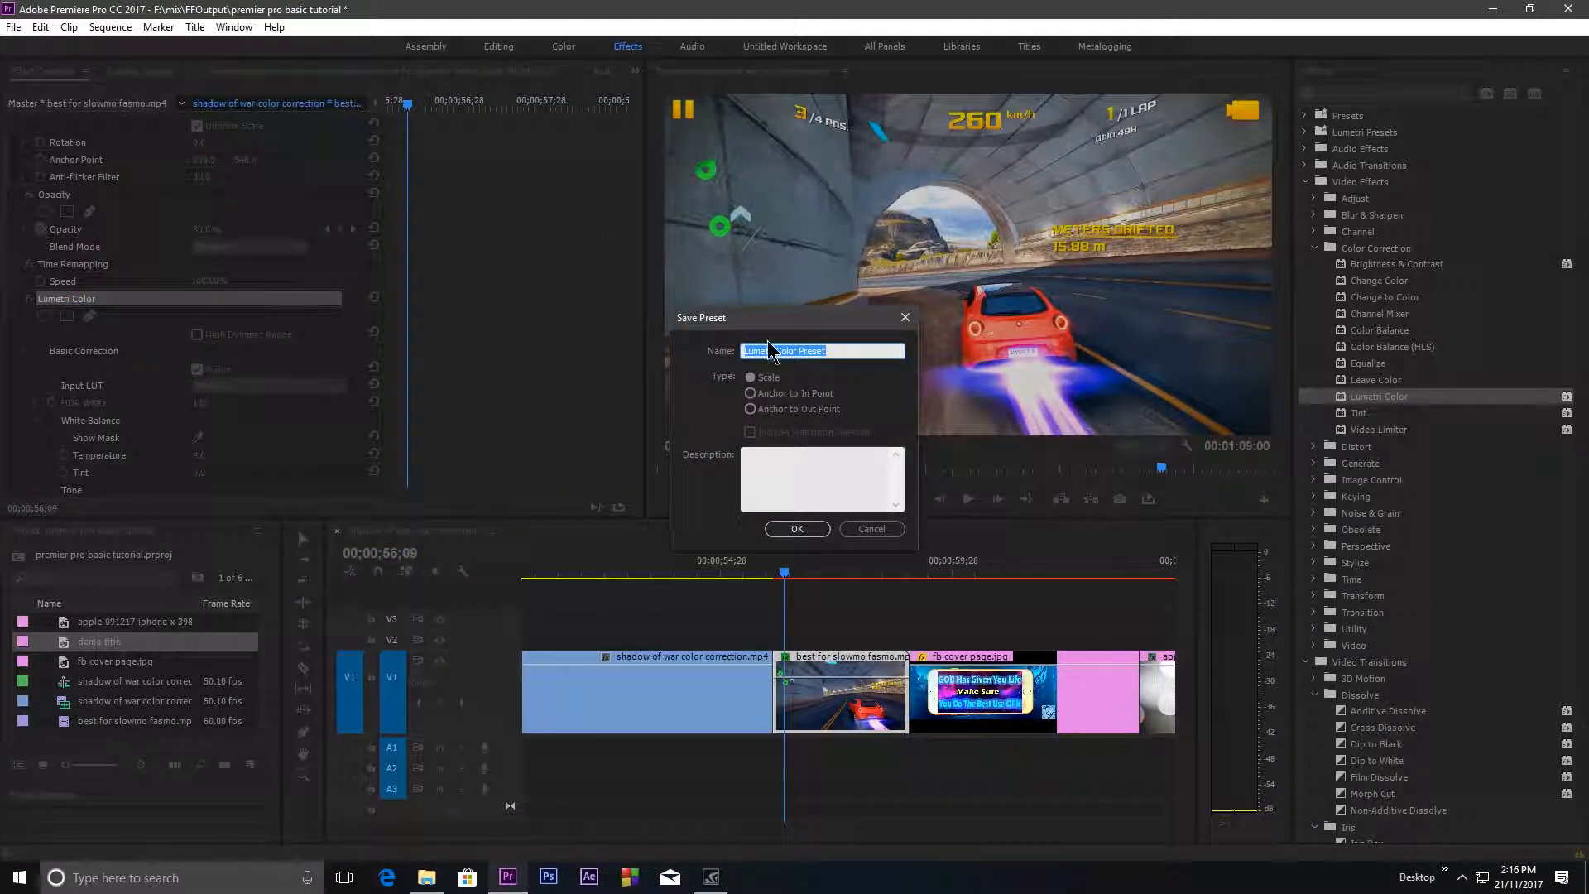
pyautogui.click(835, 351)
pyautogui.click(797, 529)
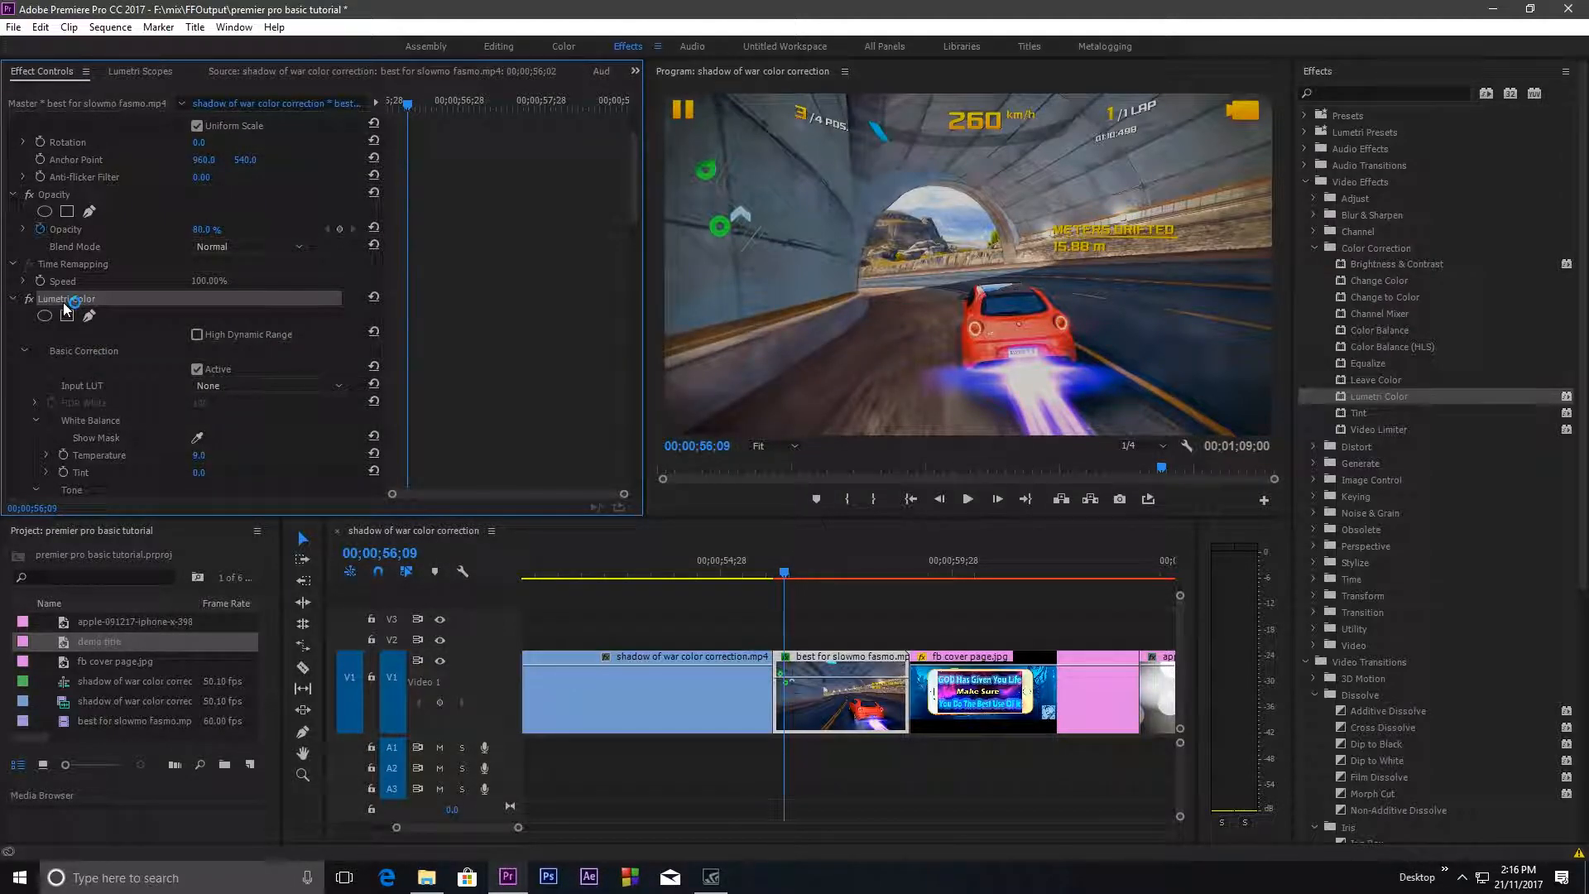
# Step: Locate Lumetri Color Preset demo among the saved effect presets and review the racing clip's Lumetri Color settings
pyautogui.click(1305, 116)
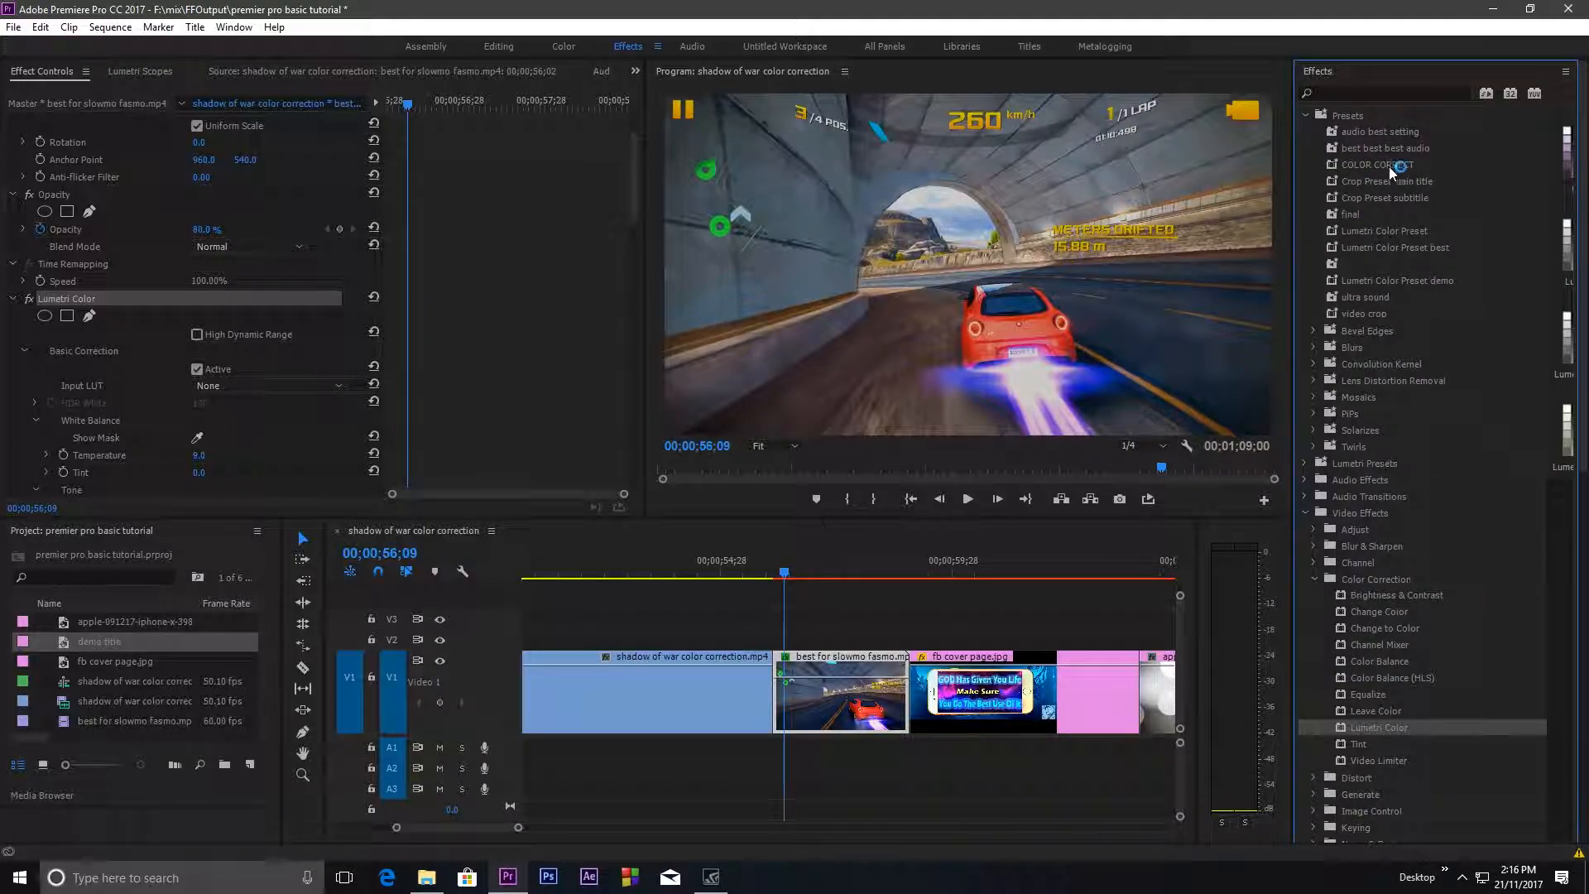
pyautogui.click(1378, 282)
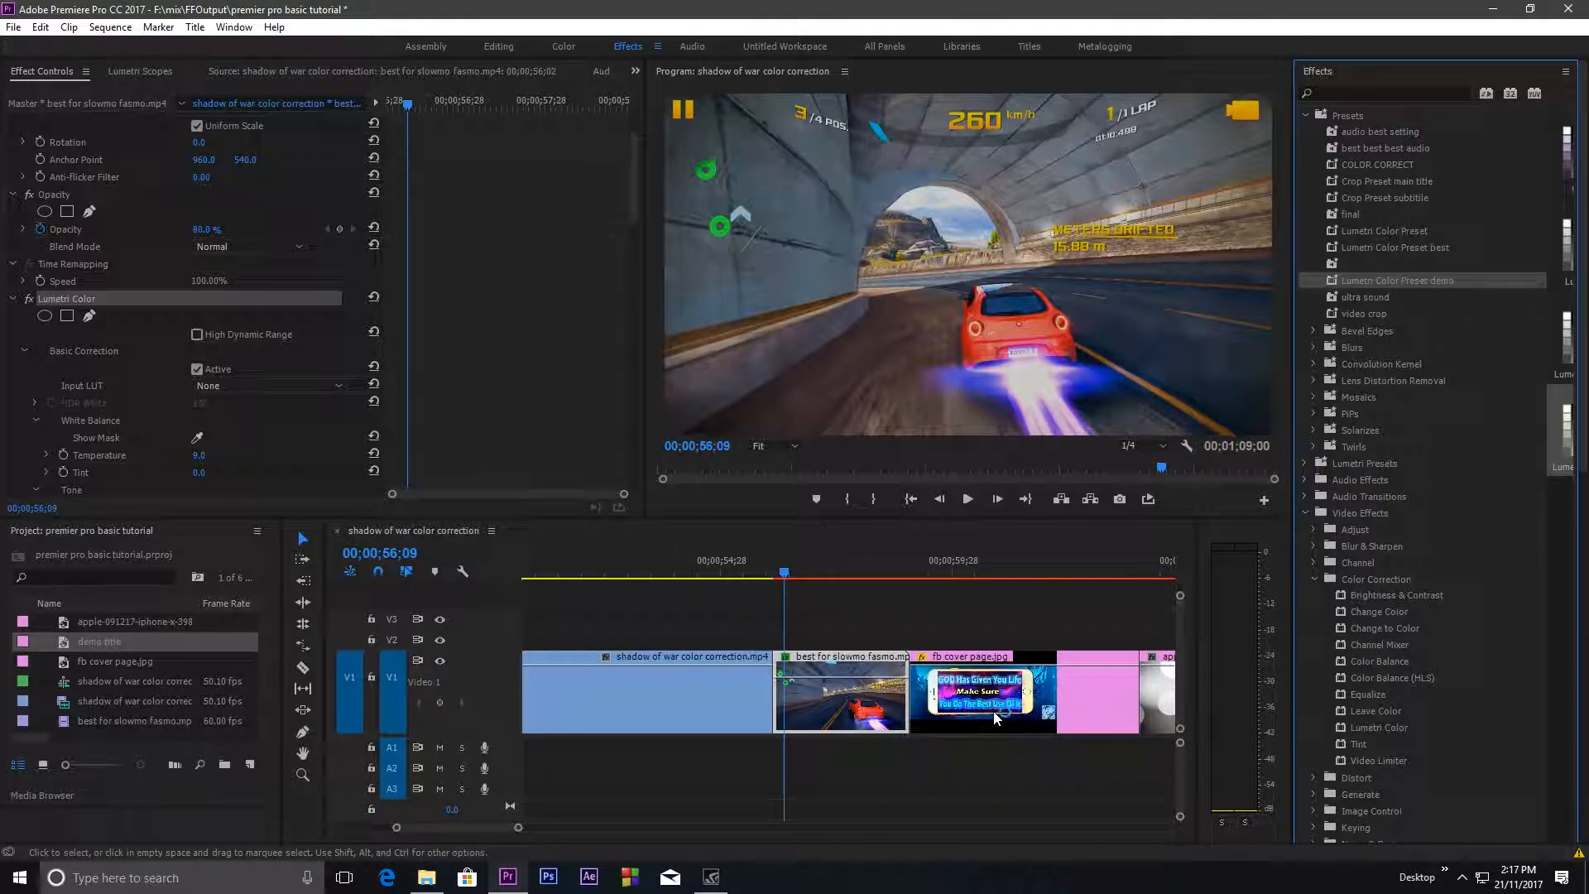
pyautogui.scroll(-4, 116, 437)
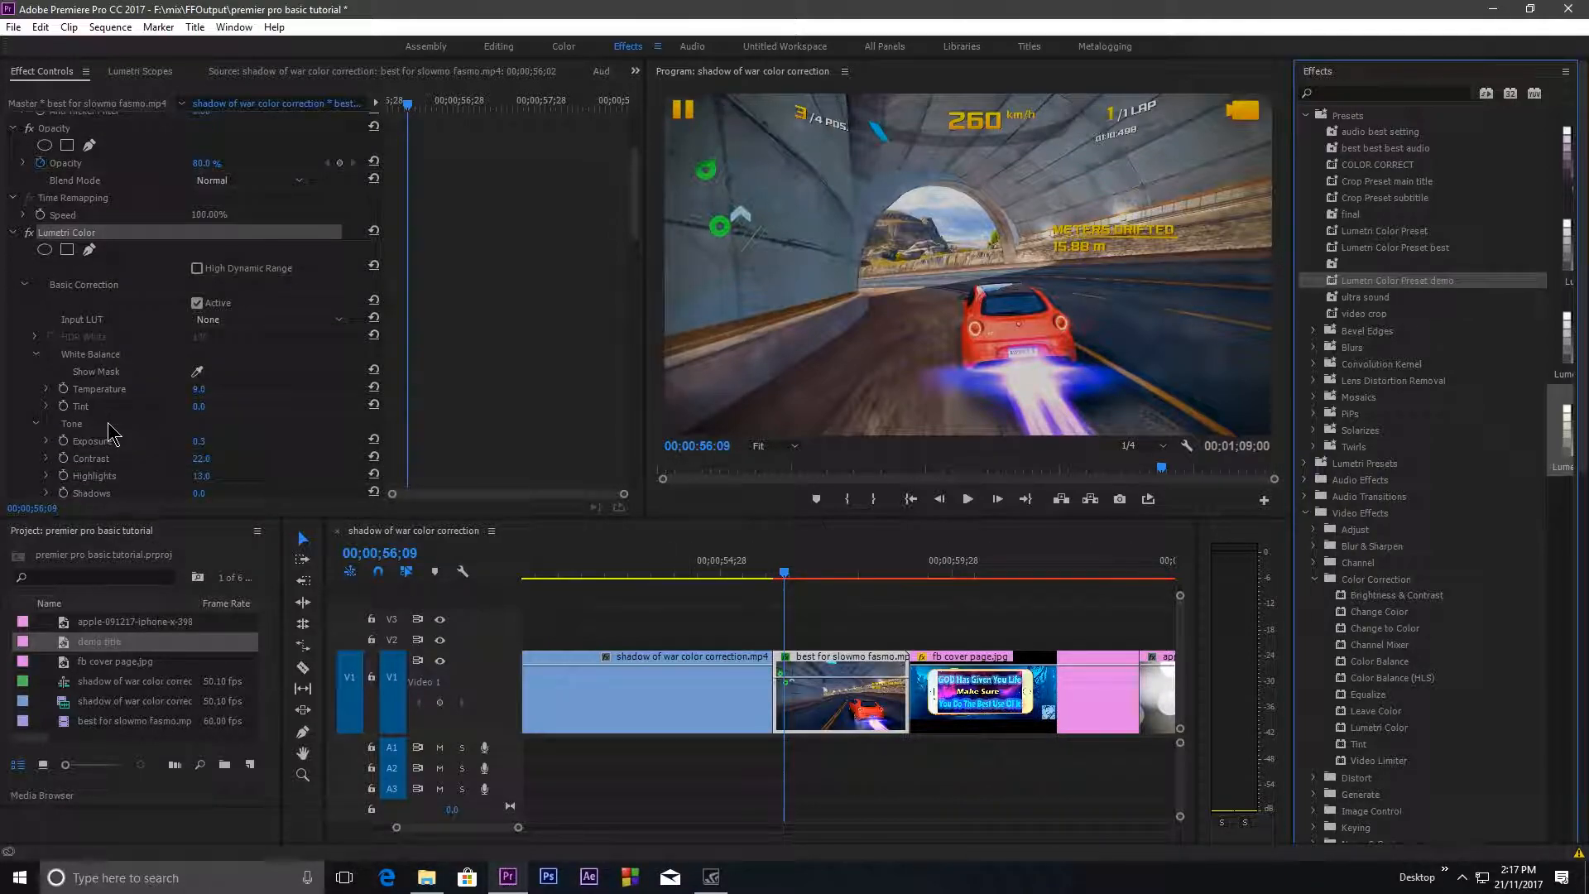
pyautogui.scroll(3, 112, 390)
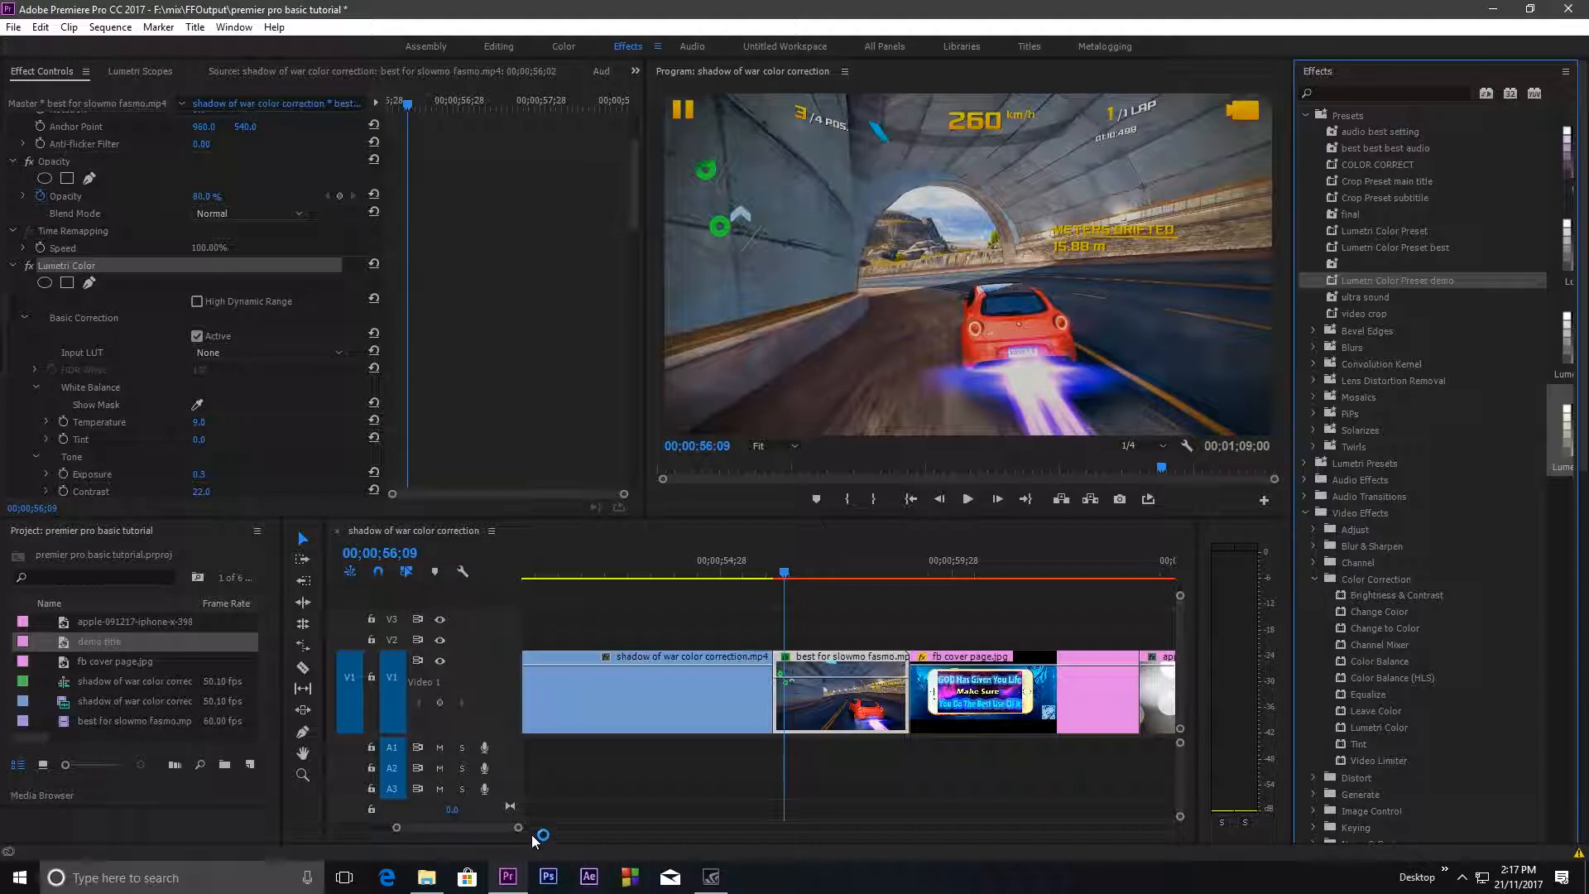
# Step: Try applying Lumetri Color Preset demo to all shadow of war clips and the demo title together, and undo it
pyautogui.moveTo(519, 828); pyautogui.dragTo(649, 831)
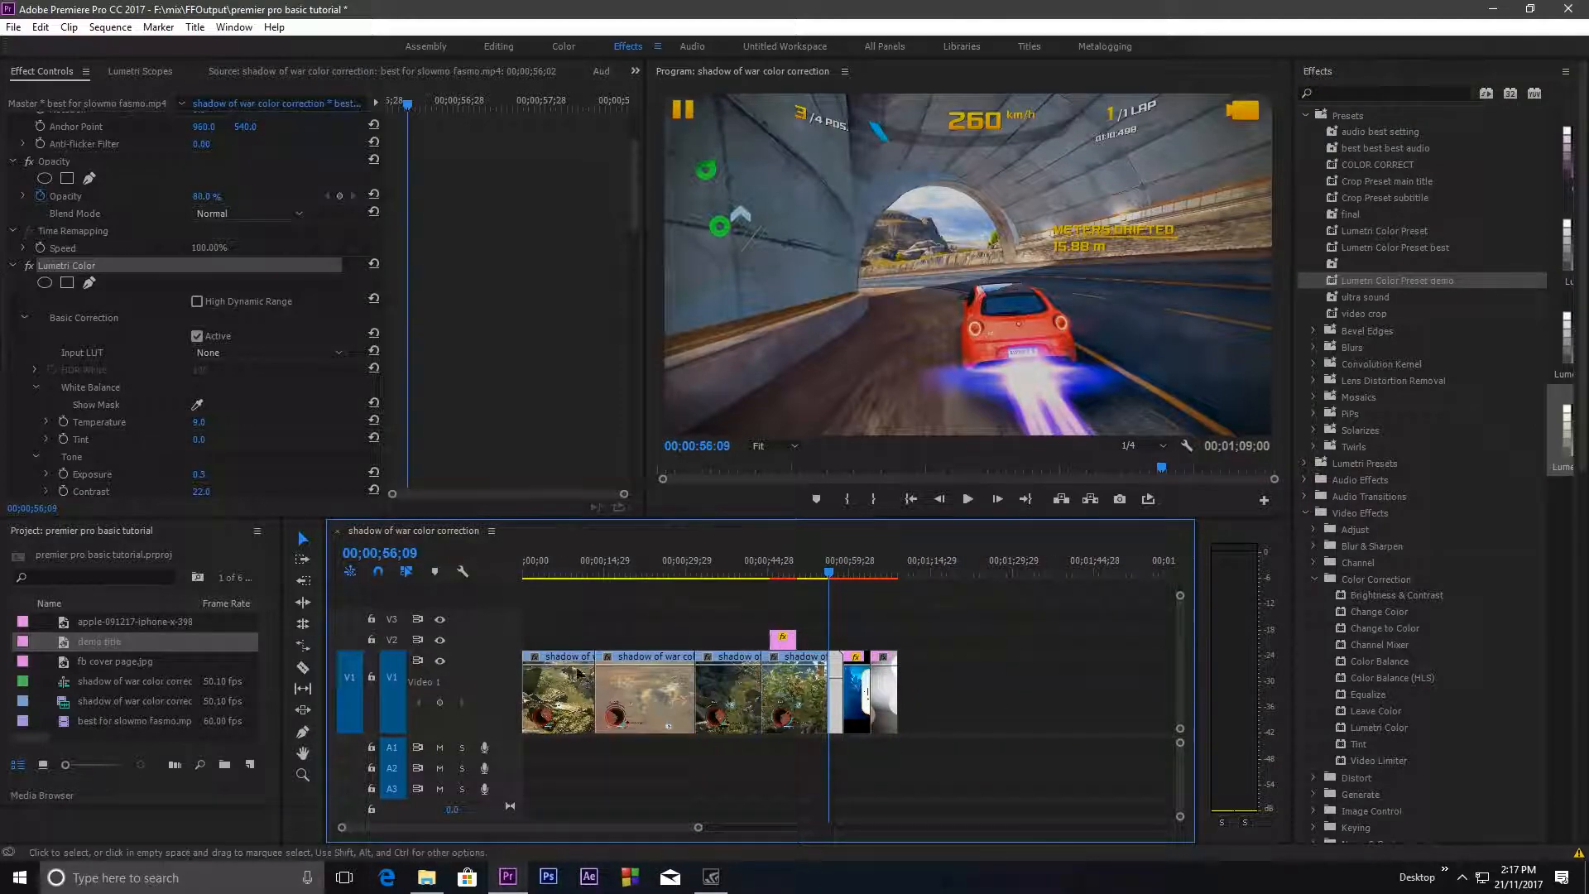
pyautogui.moveTo(543, 611); pyautogui.dragTo(617, 688)
pyautogui.moveTo(617, 692); pyautogui.dragTo(683, 716)
pyautogui.hotkey('ctrl', 'z')
pyautogui.moveTo(554, 611); pyautogui.dragTo(793, 774)
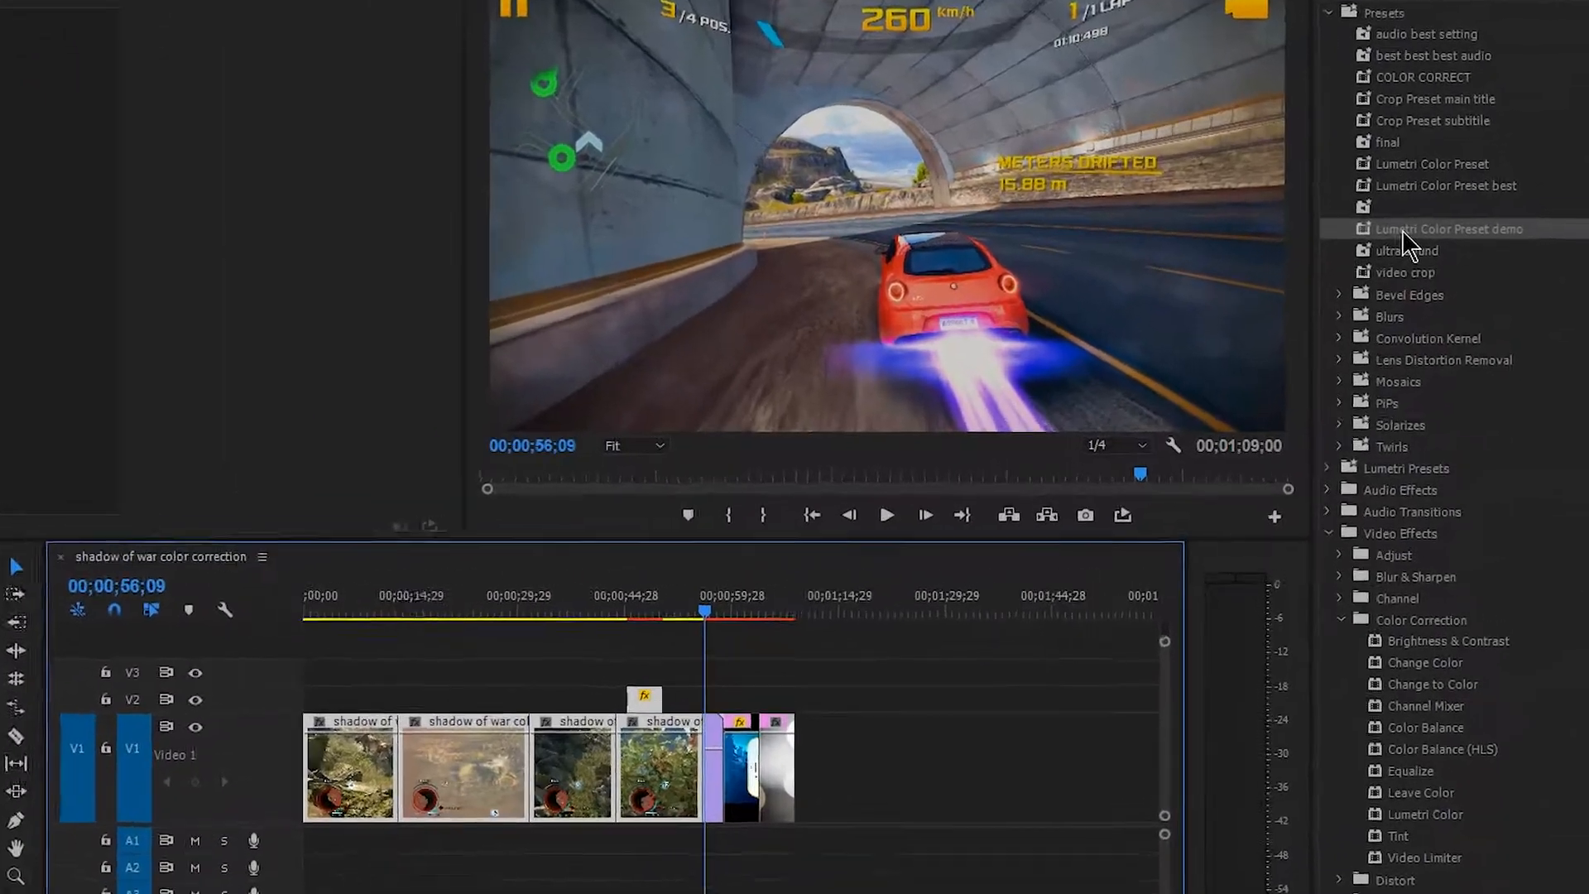
pyautogui.moveTo(1356, 281); pyautogui.dragTo(664, 676)
pyautogui.moveTo(427, 774); pyautogui.dragTo(424, 776)
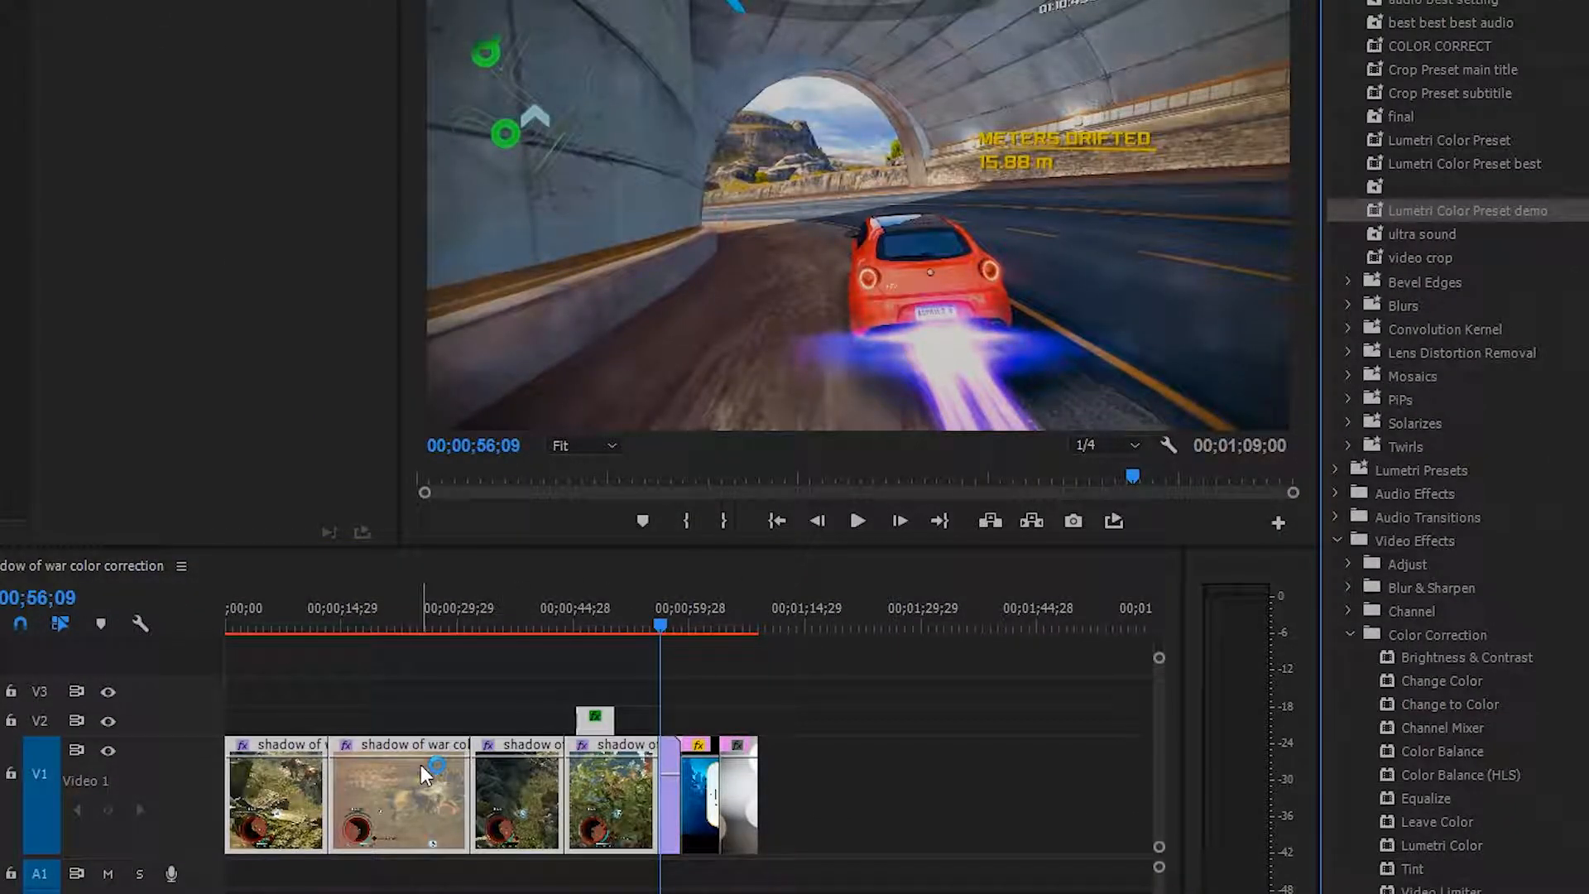
pyautogui.click(339, 699)
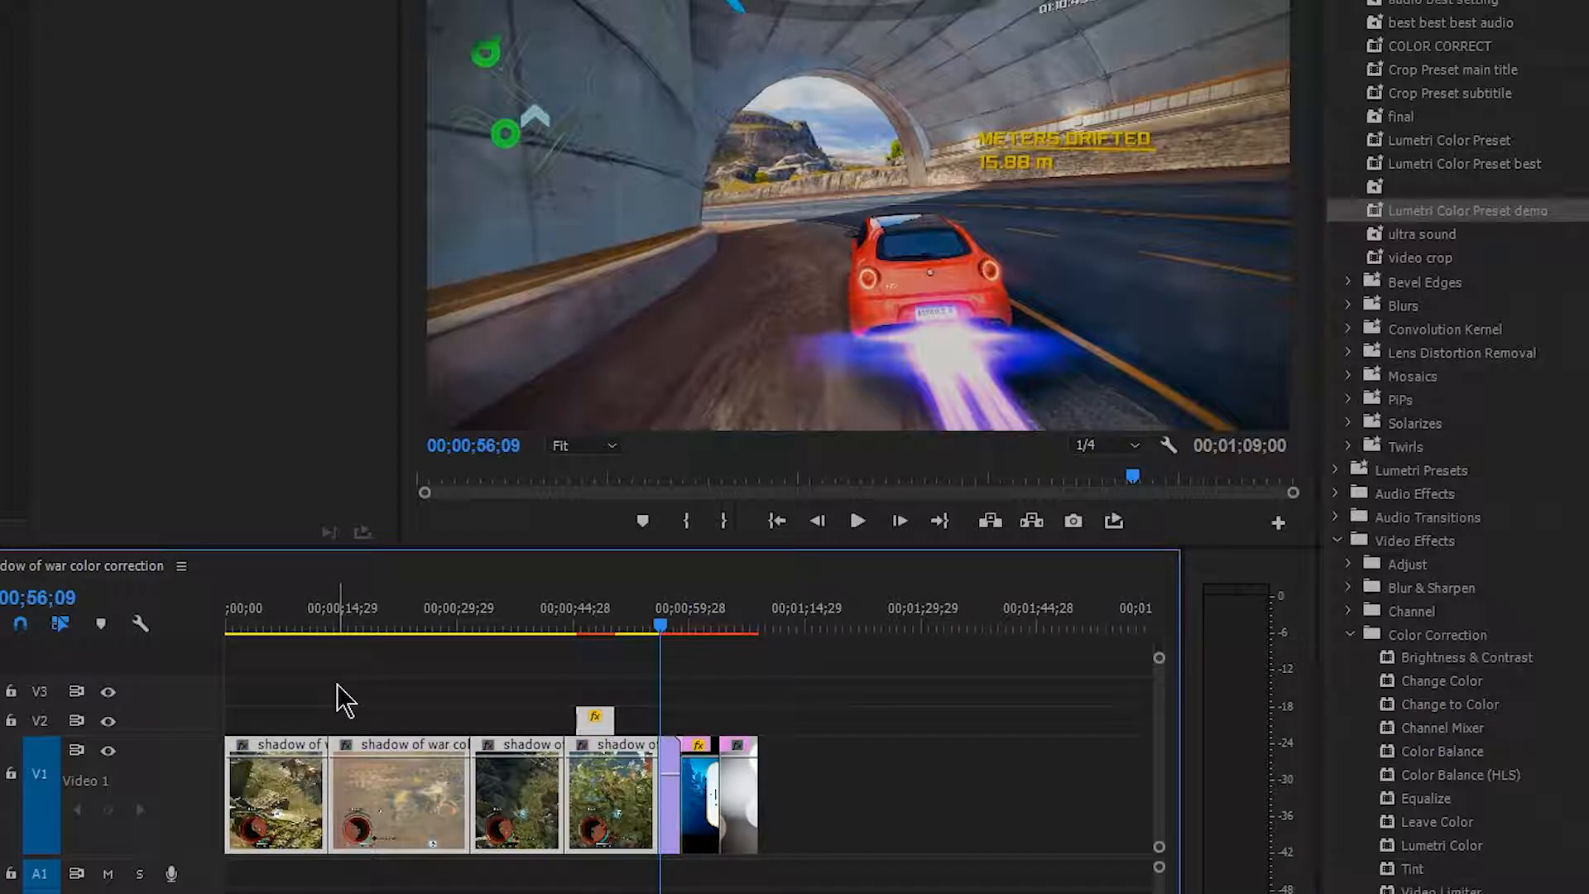
# Step: Try pasting the racing clip's Lumetri Color effect onto the shadow of war clips and the demo title, and undo the paste
pyautogui.click(609, 763)
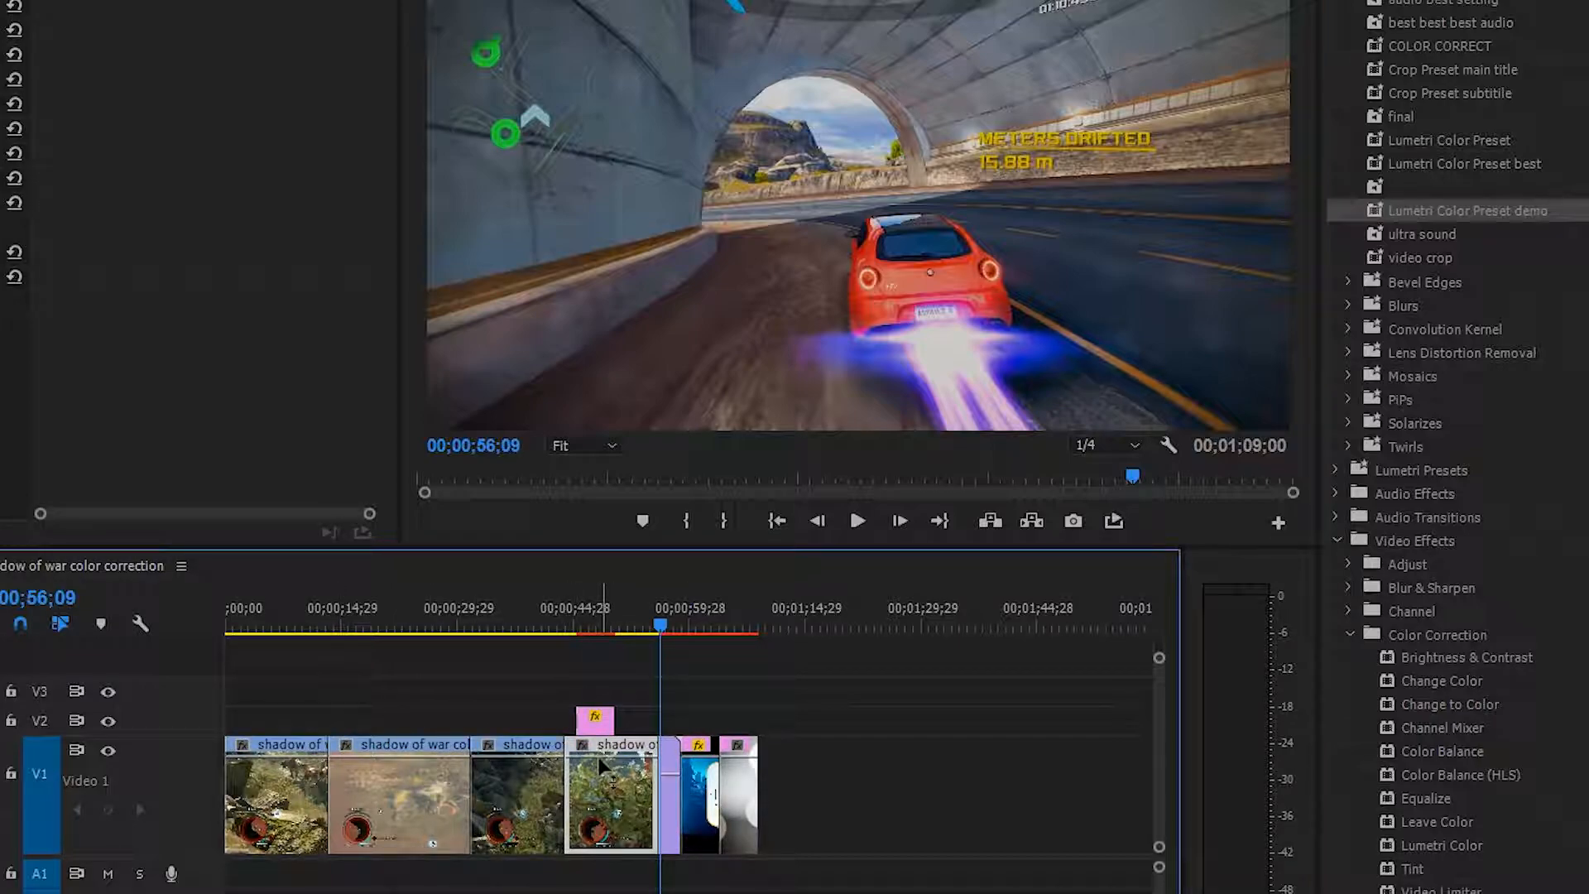
pyautogui.click(677, 778)
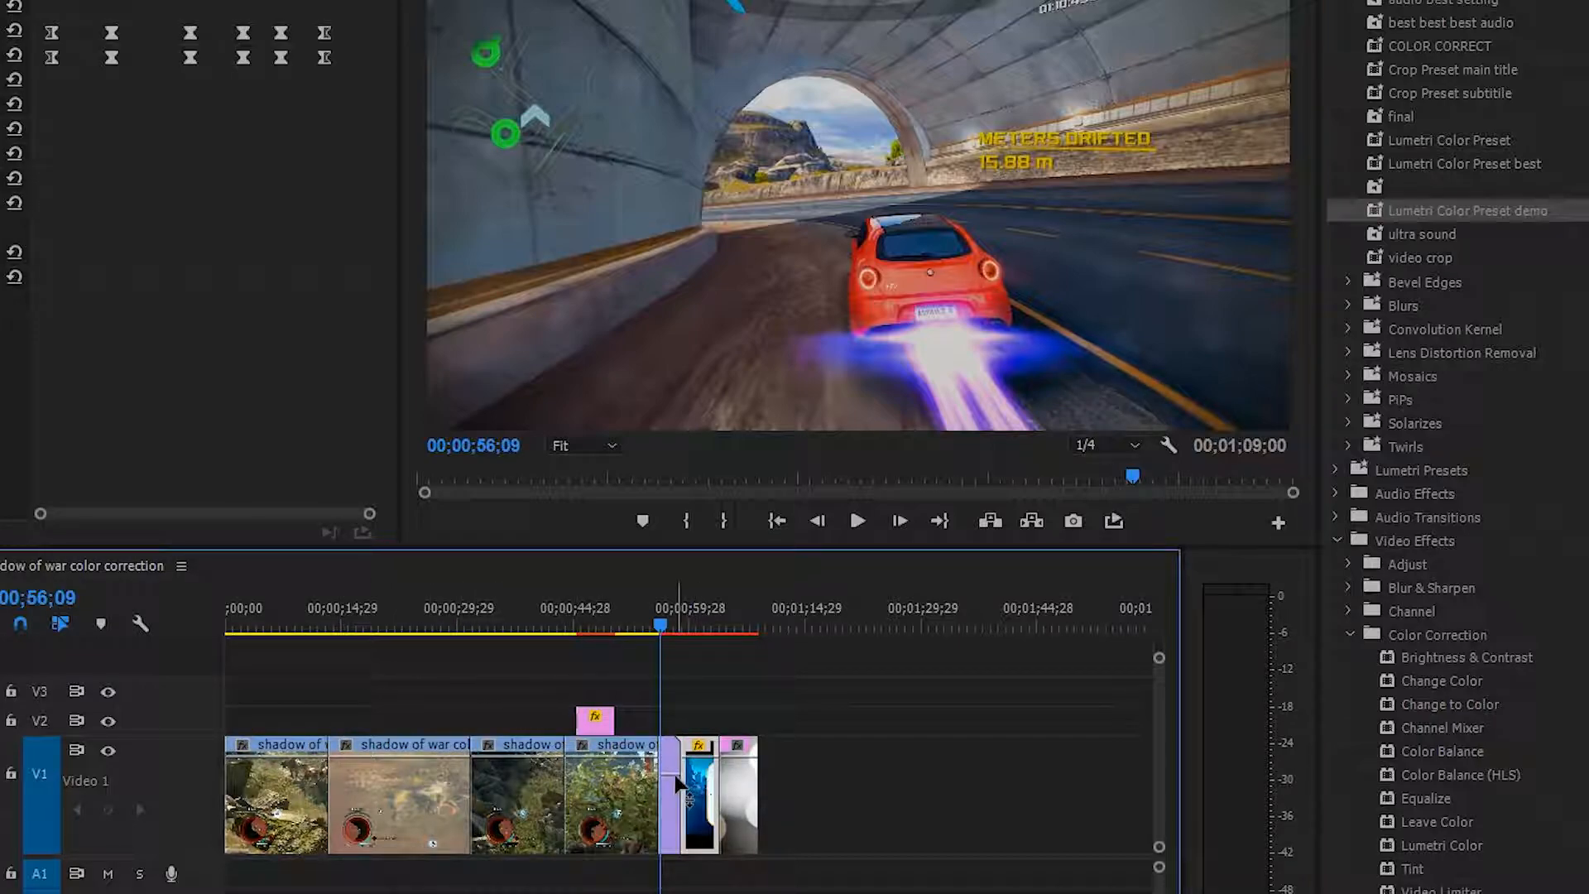
pyautogui.click(675, 782)
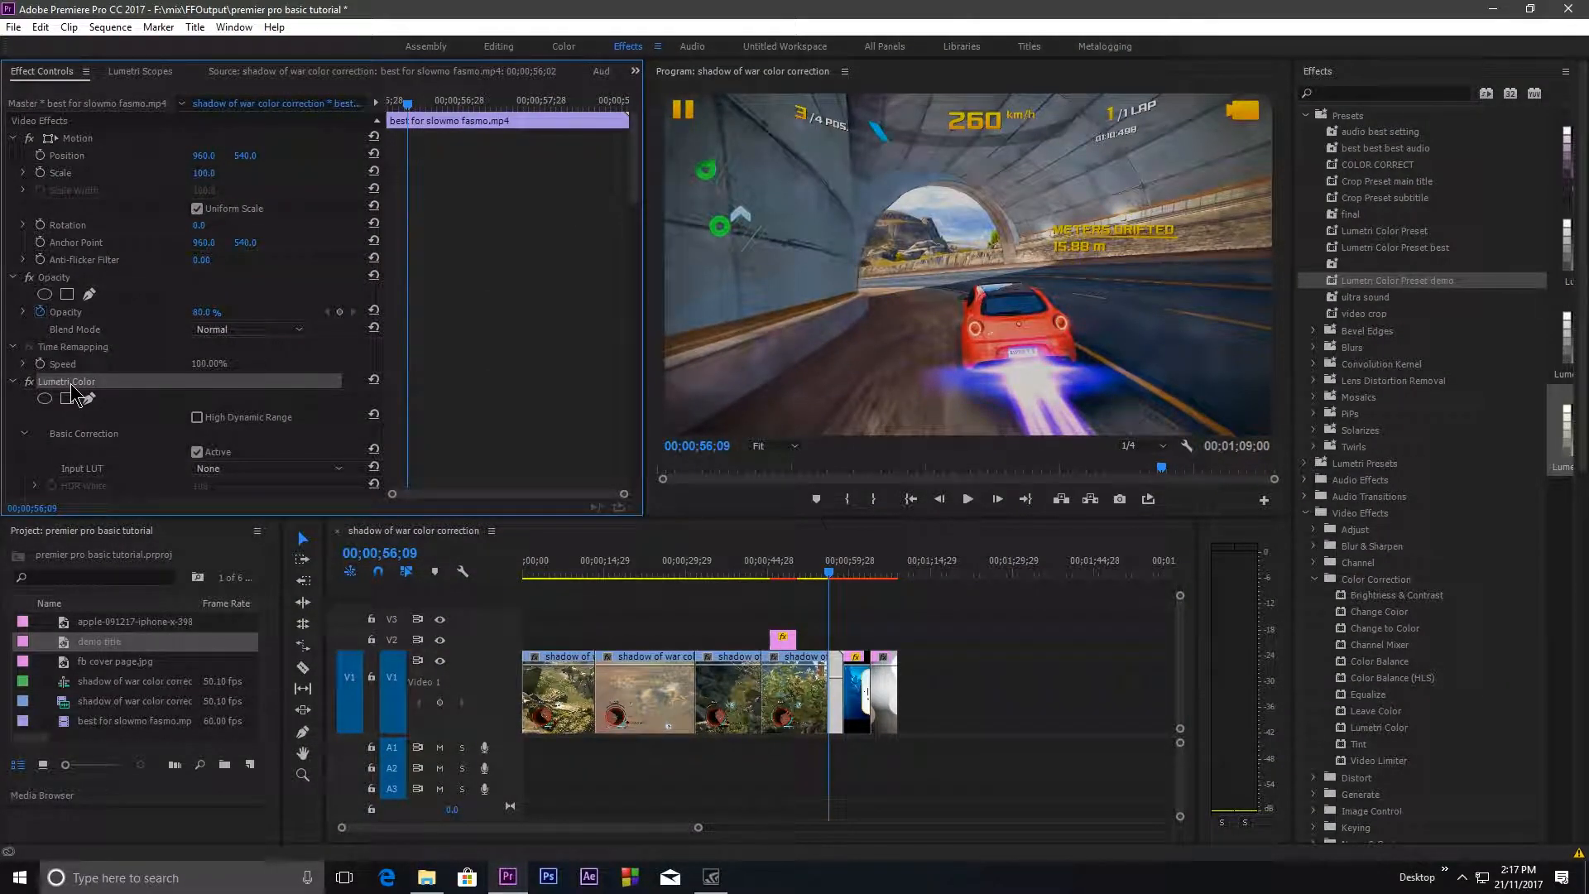
pyautogui.moveTo(543, 630); pyautogui.dragTo(768, 763)
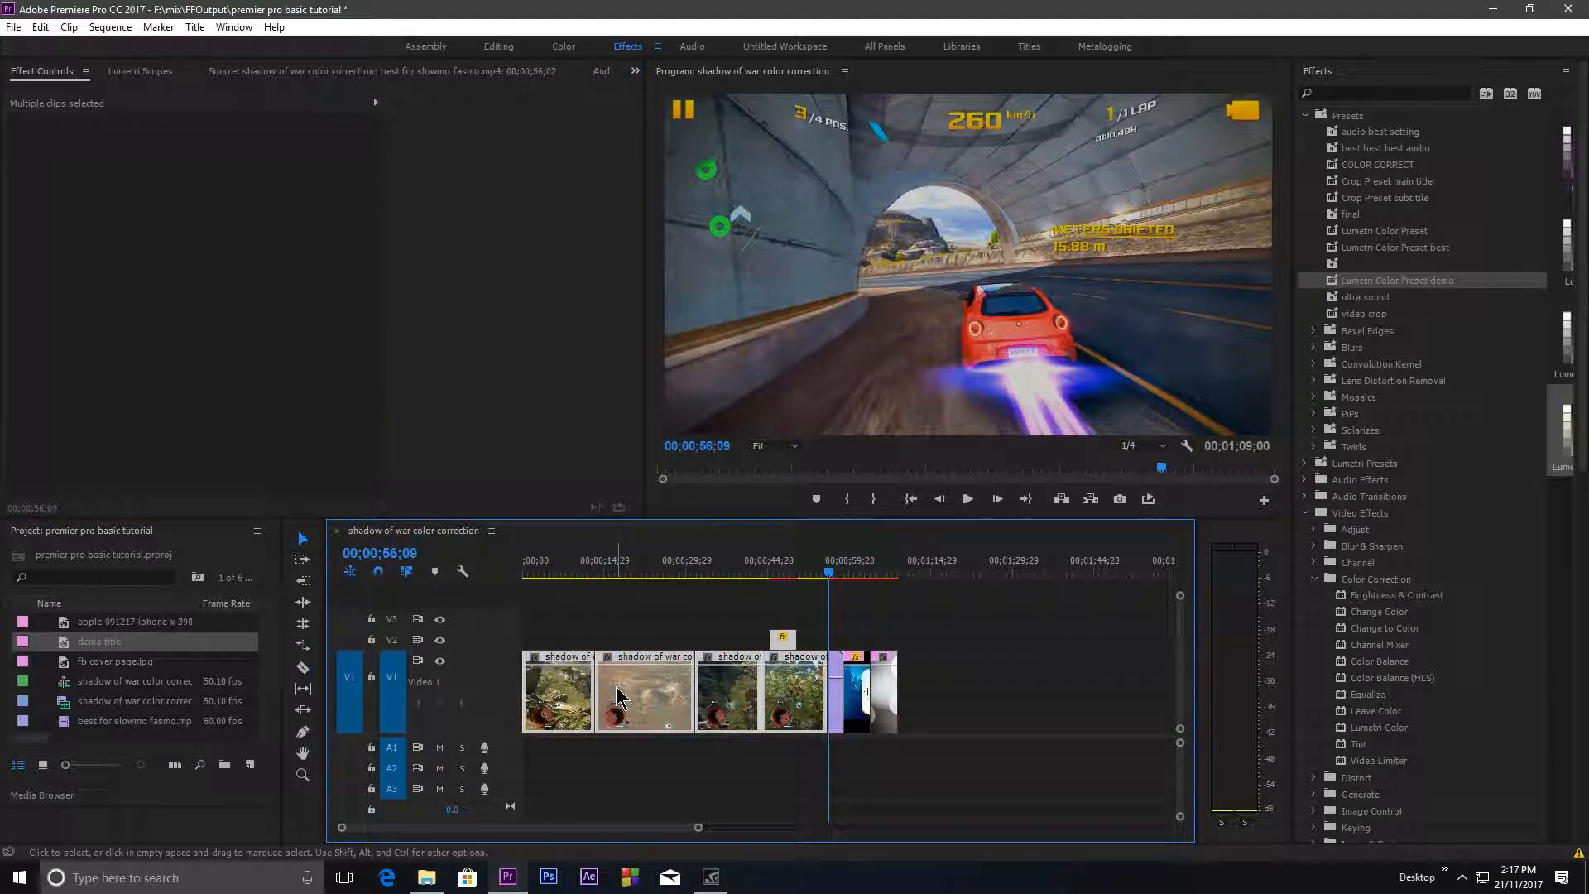
pyautogui.hotkey('ctrl', 'v')
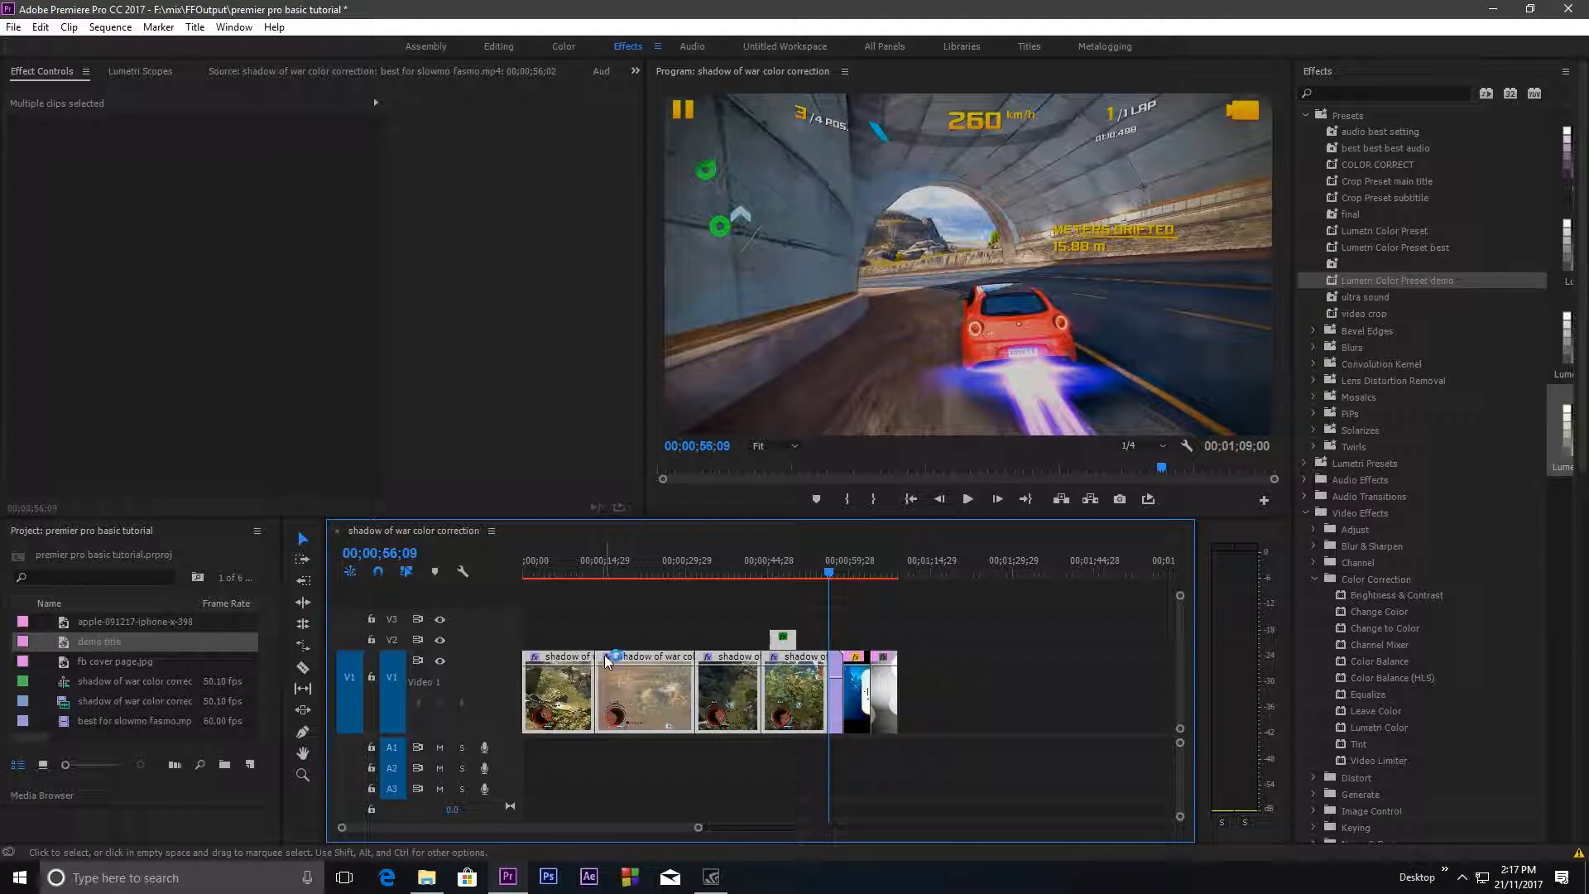
pyautogui.hotkey('ctrl', 'z')
pyautogui.press('Home')
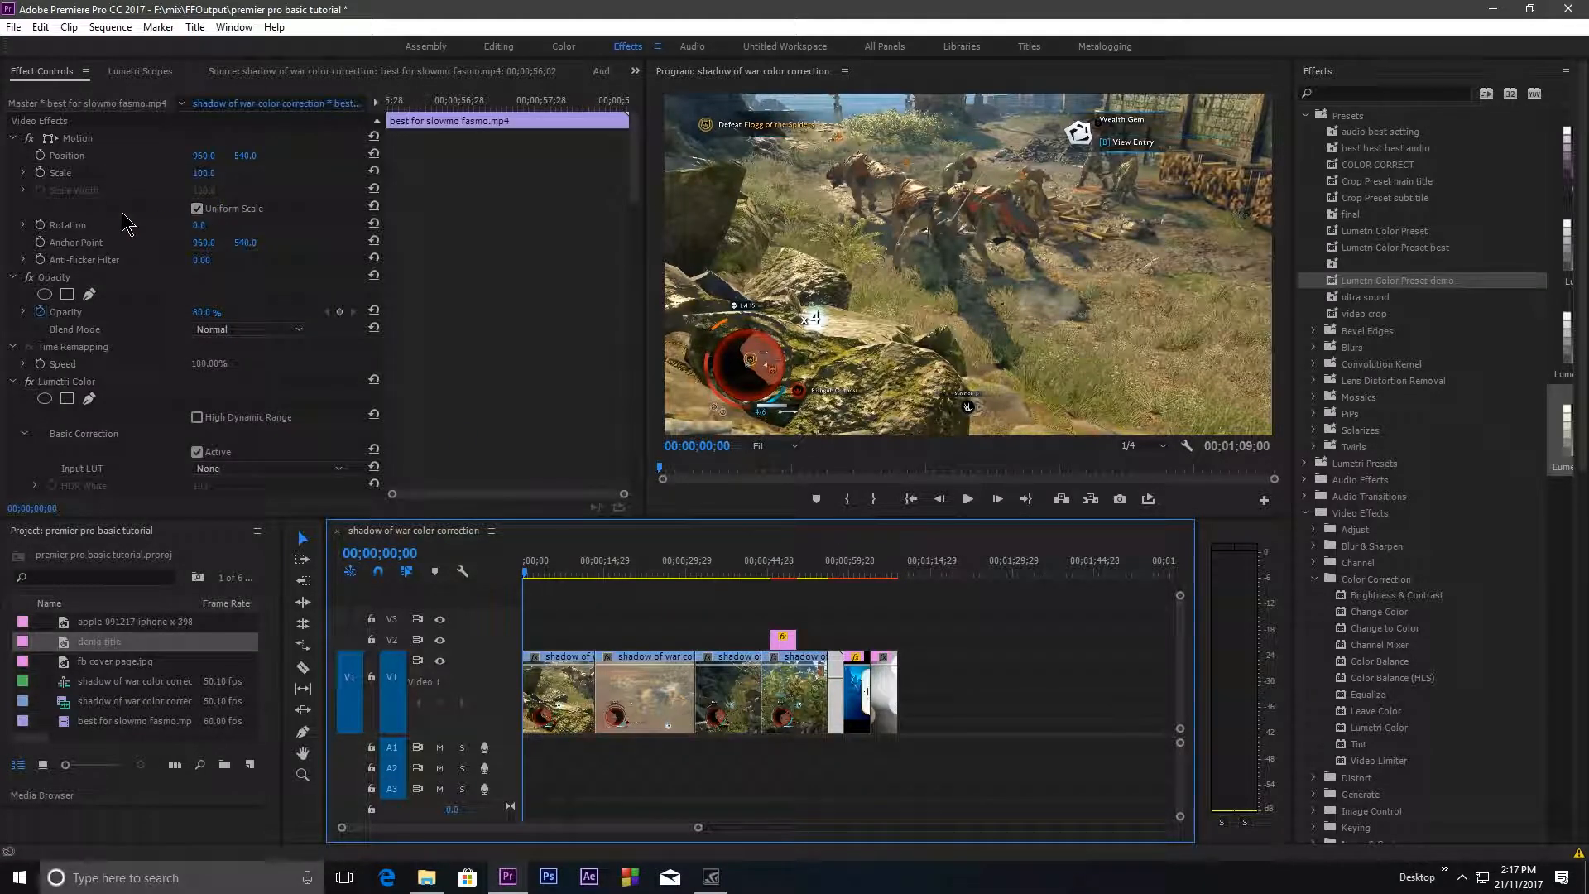
pyautogui.scroll(-1, 92, 271)
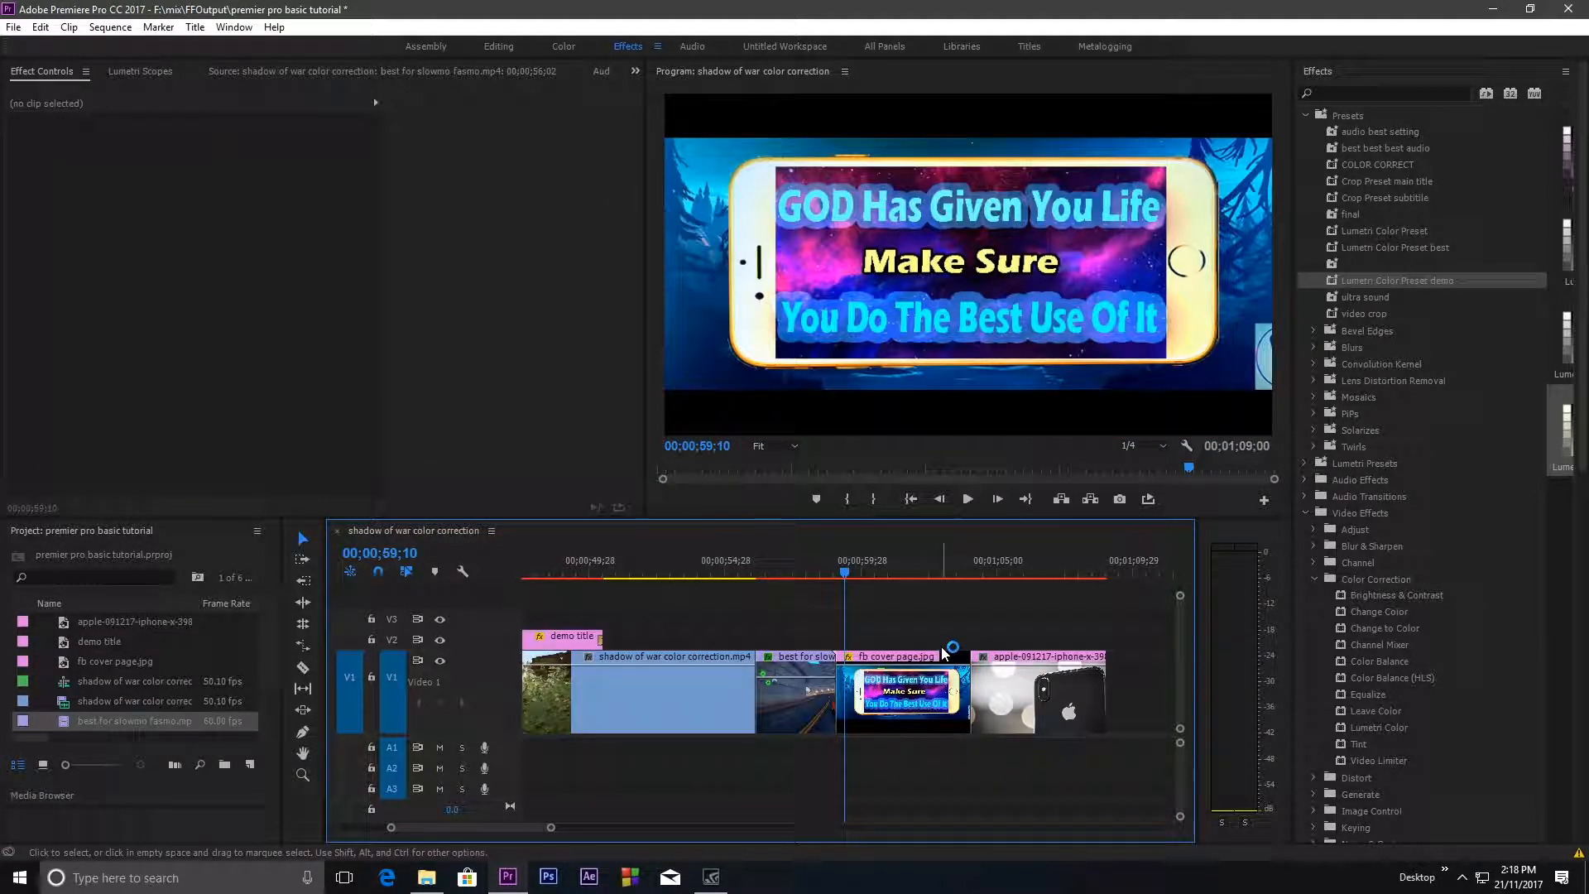
# Step: Lengthen the fb cover page and iPhone images on V1, with the iPhone image placed directly after the cover image
pyautogui.moveTo(1014, 696); pyautogui.dragTo(1107, 695)
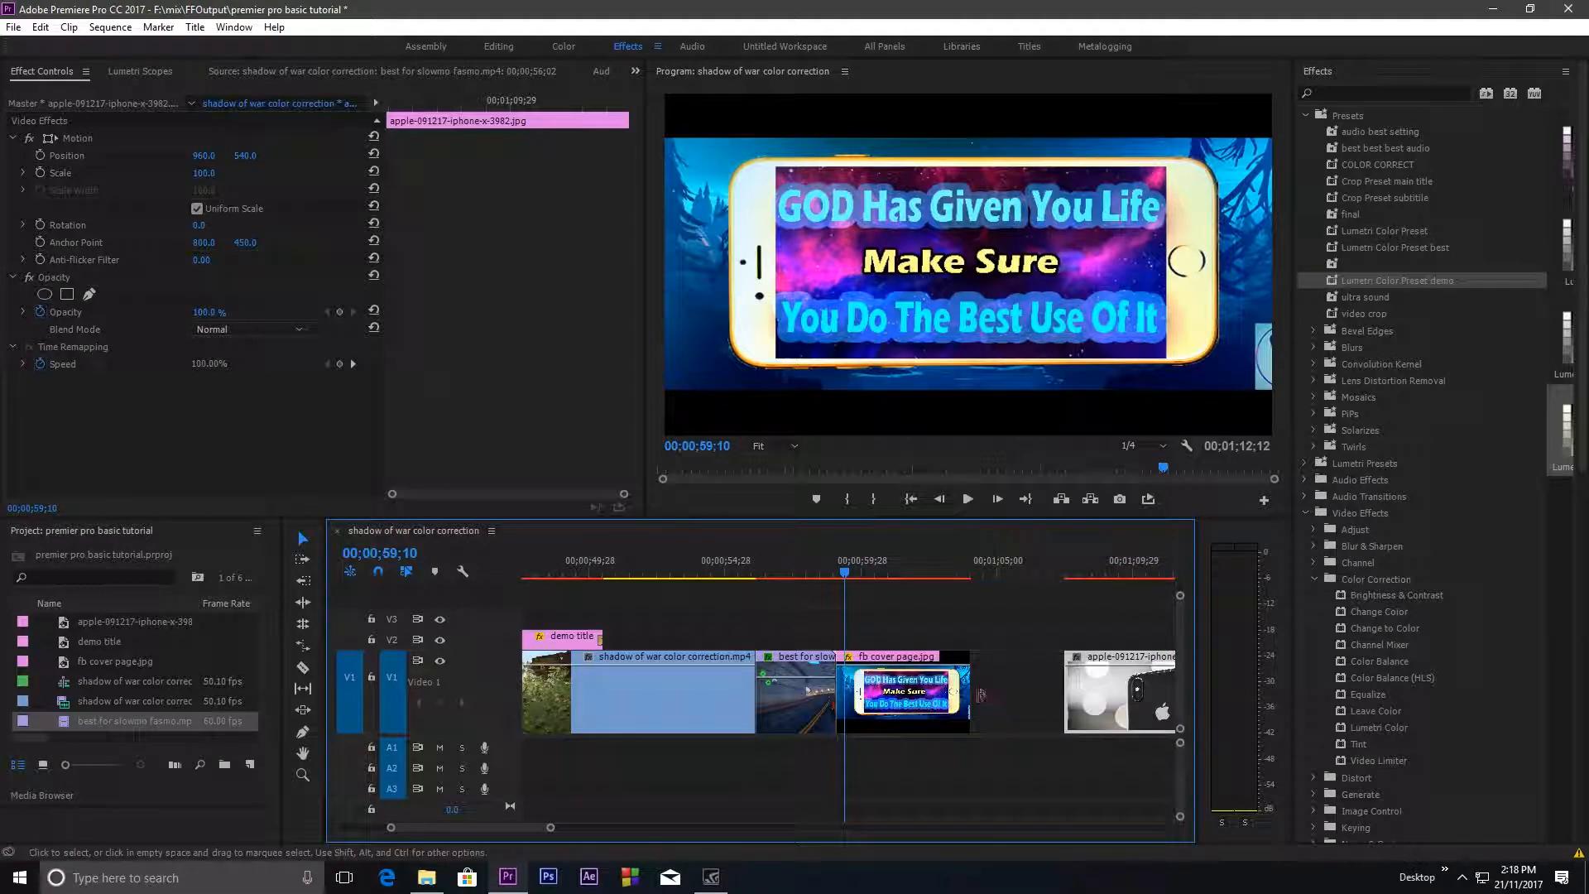
pyautogui.click(962, 691)
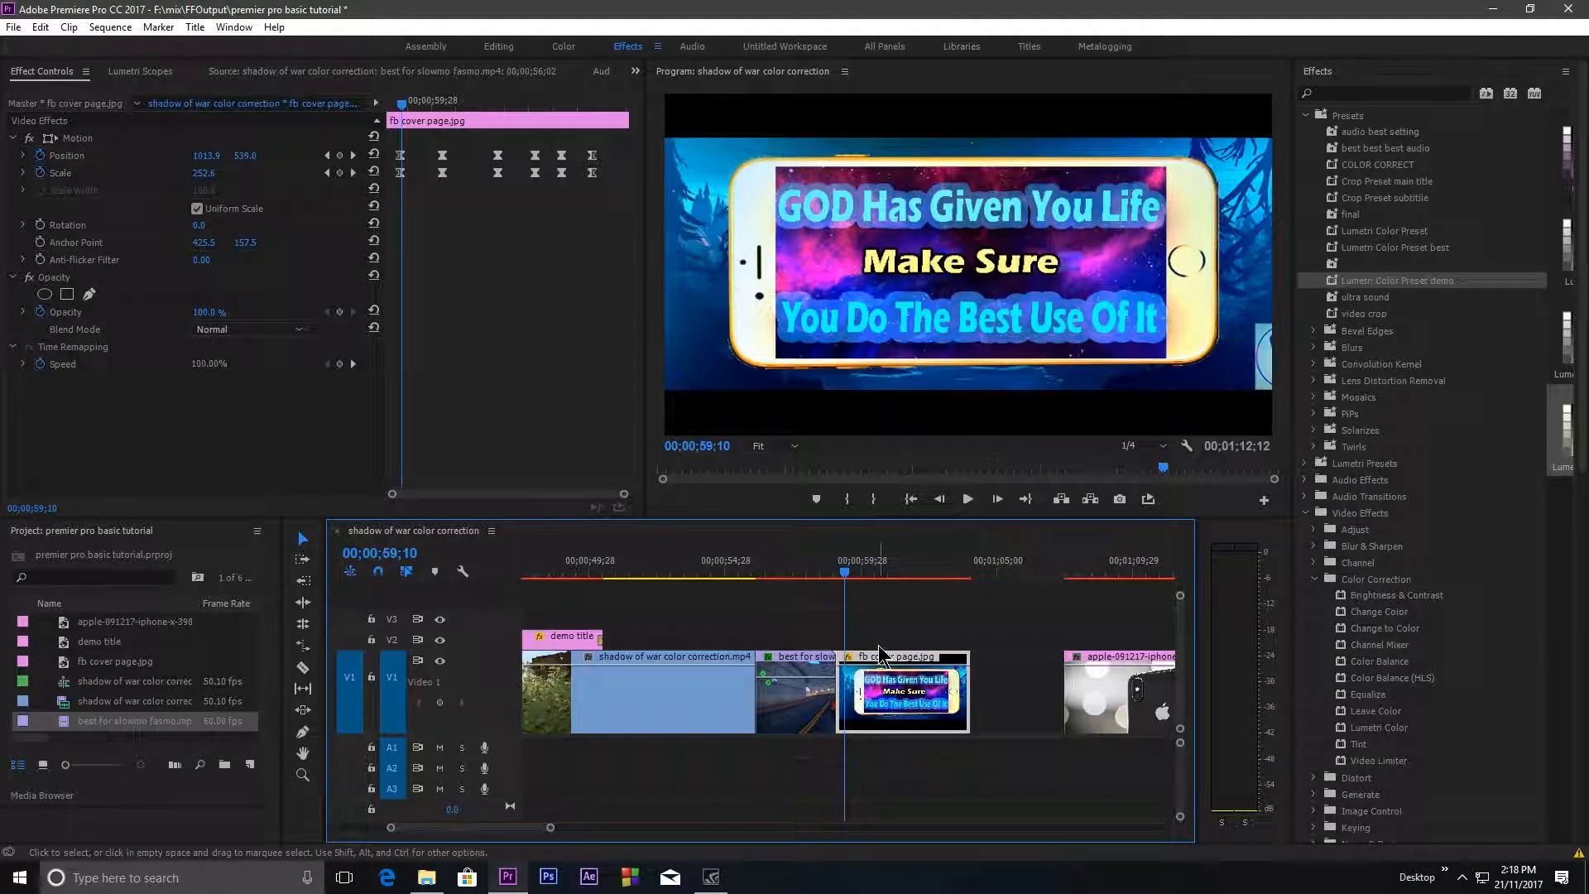
pyautogui.moveTo(971, 689); pyautogui.dragTo(1056, 683)
pyautogui.moveTo(552, 828)
pyautogui.mouseDown()
pyautogui.moveTo(593, 829)
pyautogui.moveTo(567, 829)
pyautogui.mouseUp()
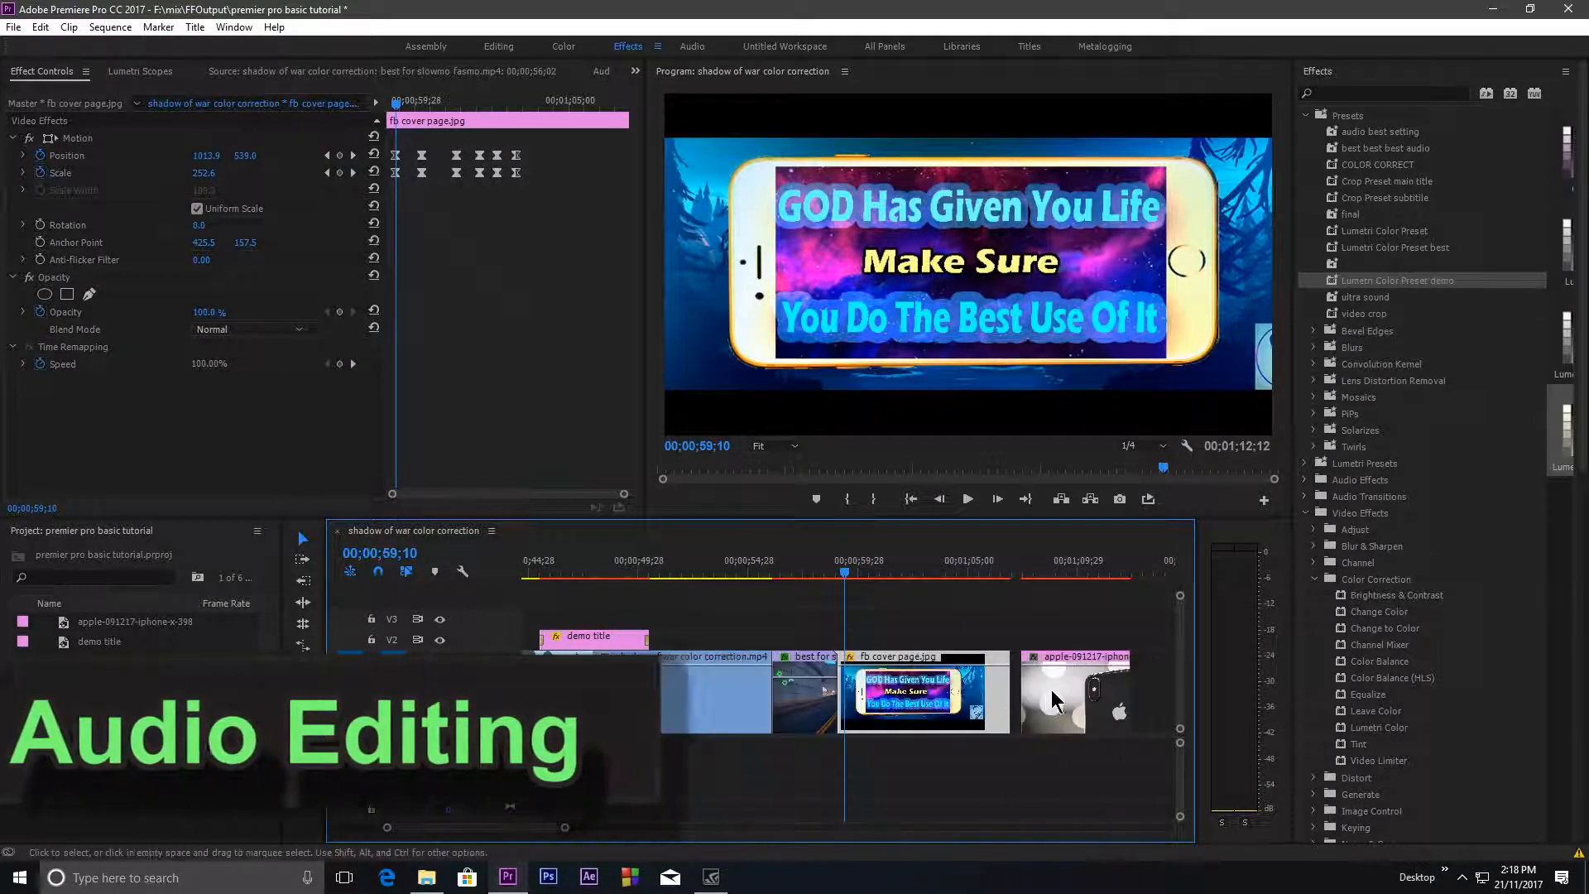
pyautogui.moveTo(1052, 687); pyautogui.dragTo(1175, 687)
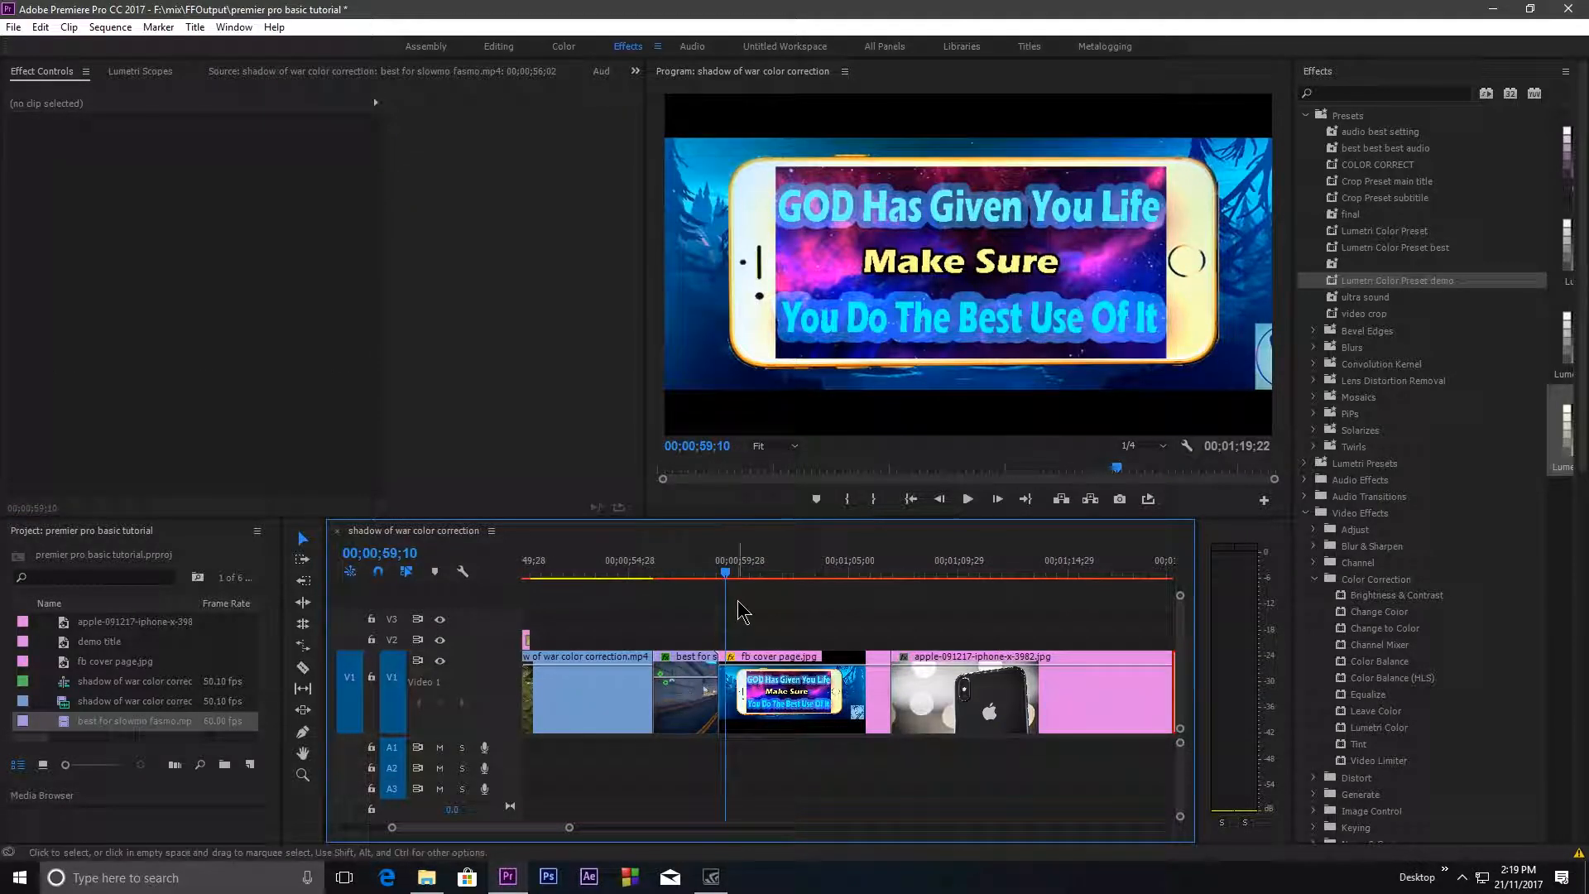
# Step: Add the Voice 035 audio file from the tutorial folder to track A1 and align its start with the fb cover page image
pyautogui.moveTo(731, 574)
pyautogui.mouseDown()
pyautogui.moveTo(826, 574)
pyautogui.moveTo(751, 578)
pyautogui.mouseUp()
pyautogui.click(780, 693)
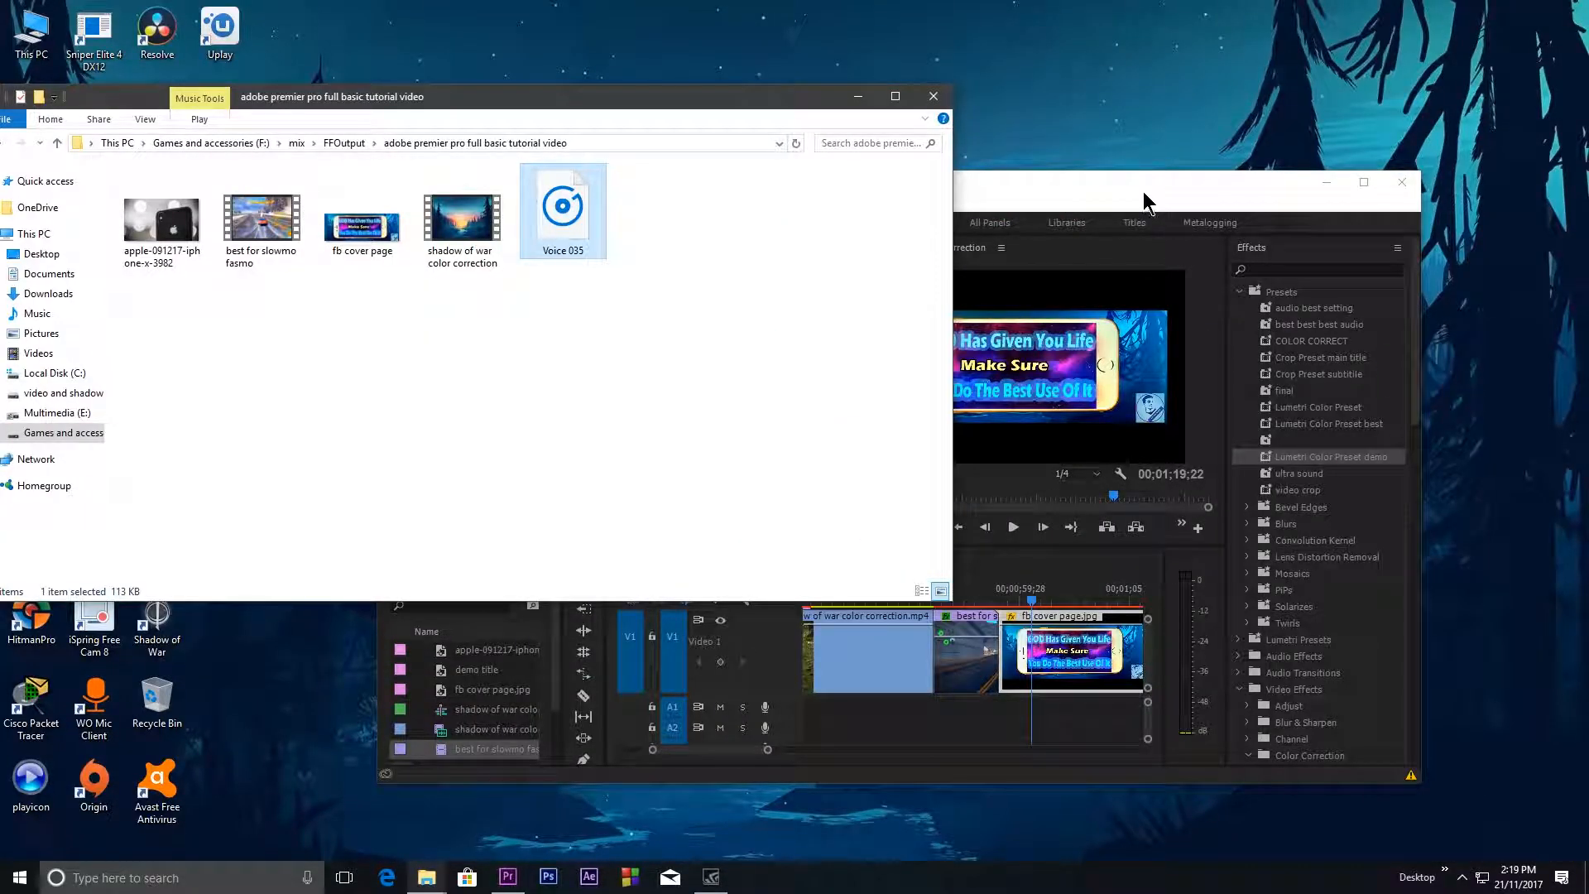
pyautogui.moveTo(1145, 199); pyautogui.dragTo(909, 282)
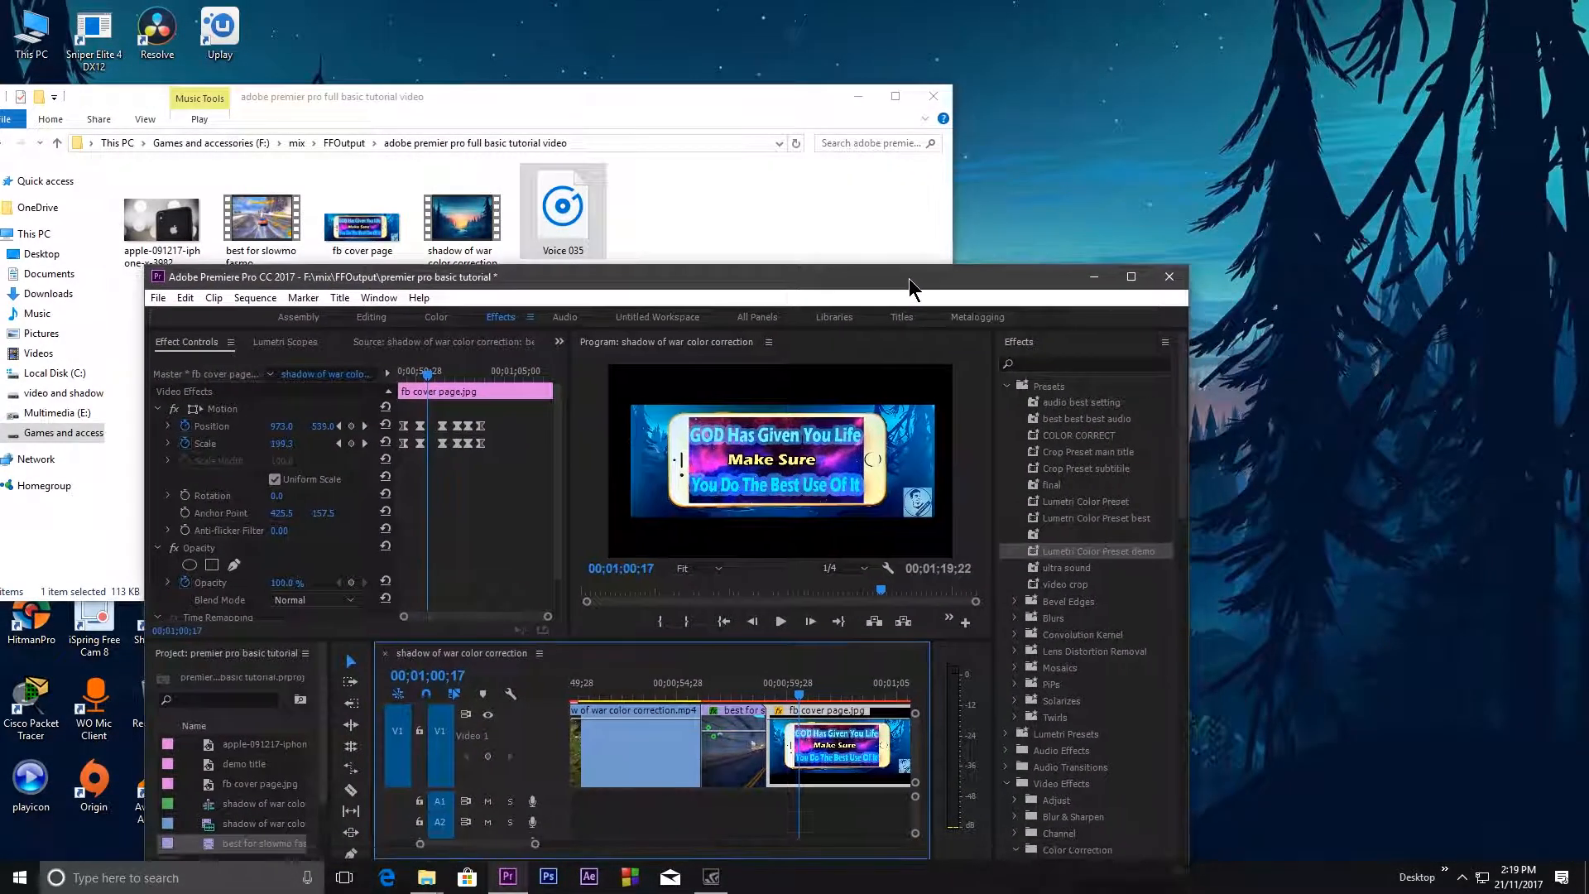
pyautogui.click(582, 219)
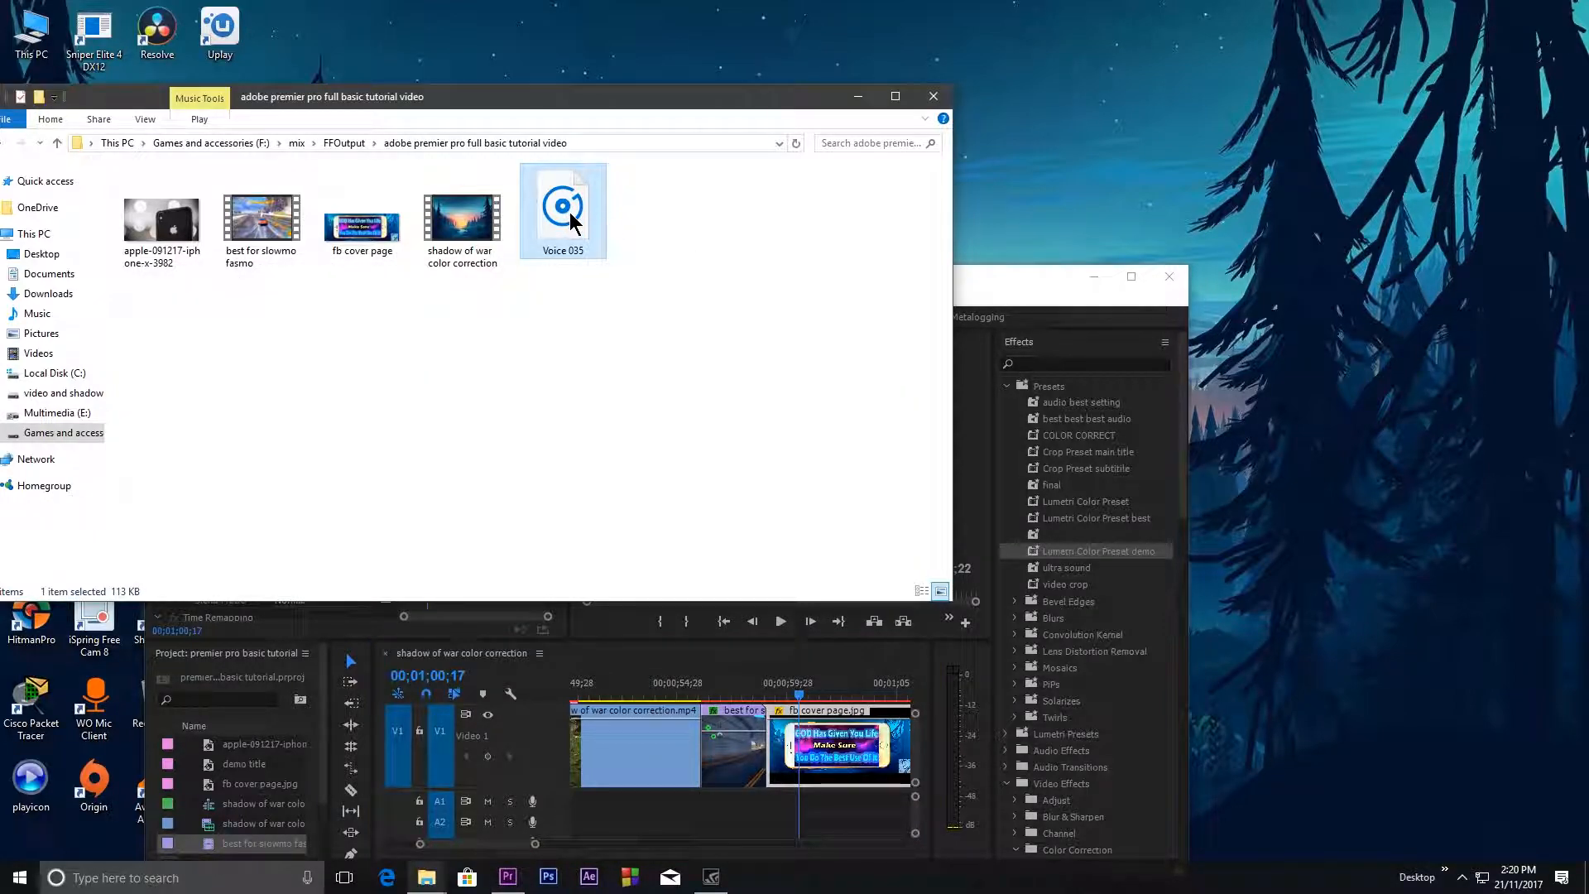
pyautogui.moveTo(571, 224); pyautogui.dragTo(813, 806)
pyautogui.click(859, 96)
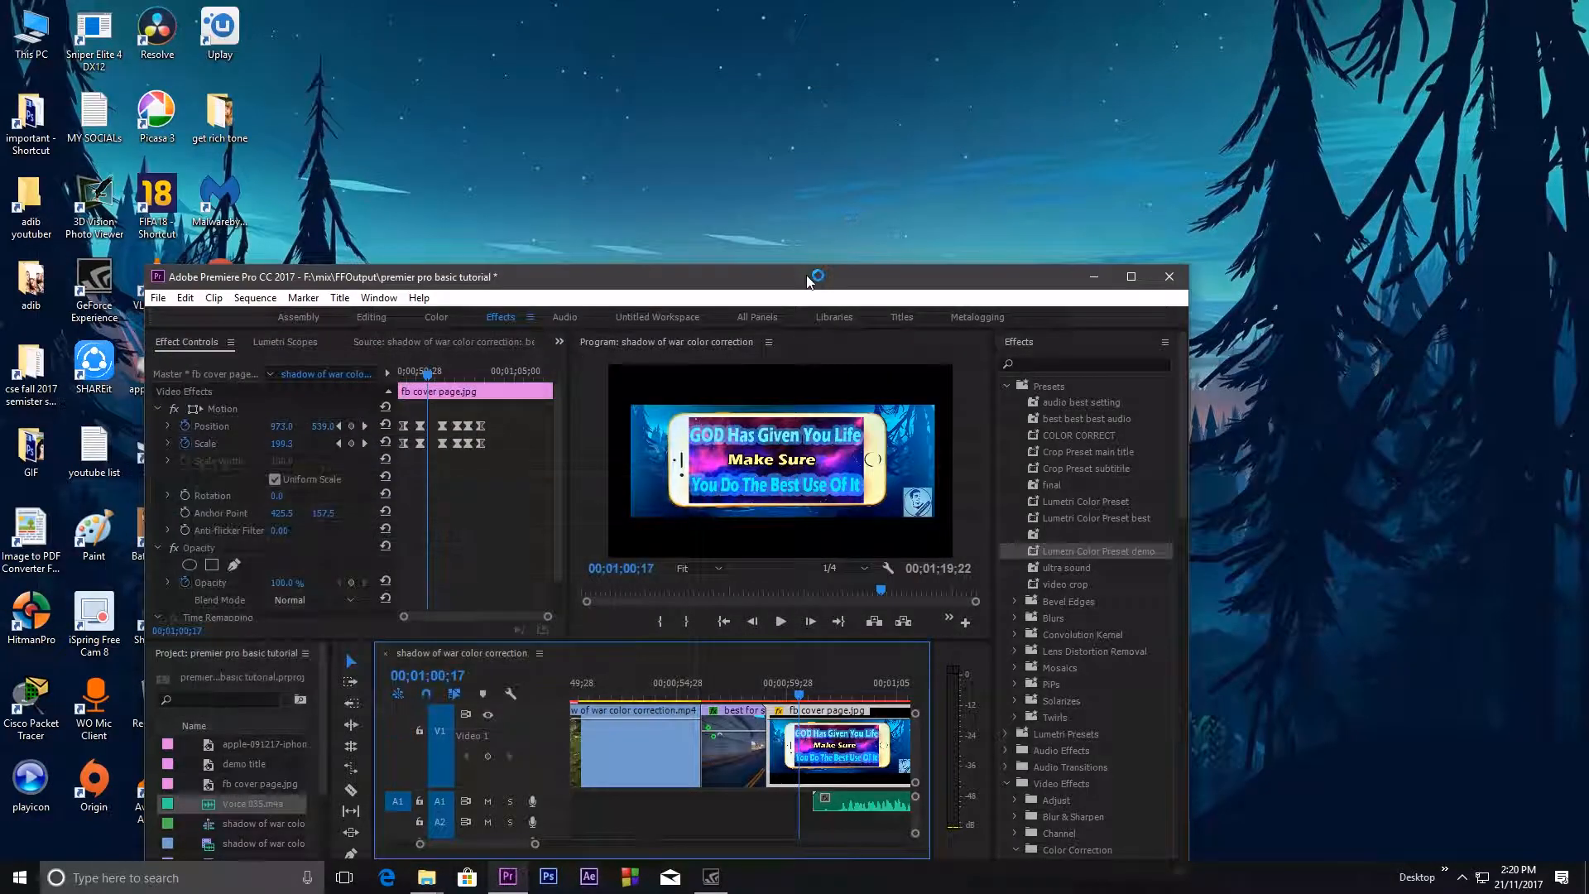
pyautogui.doubleClick(807, 276)
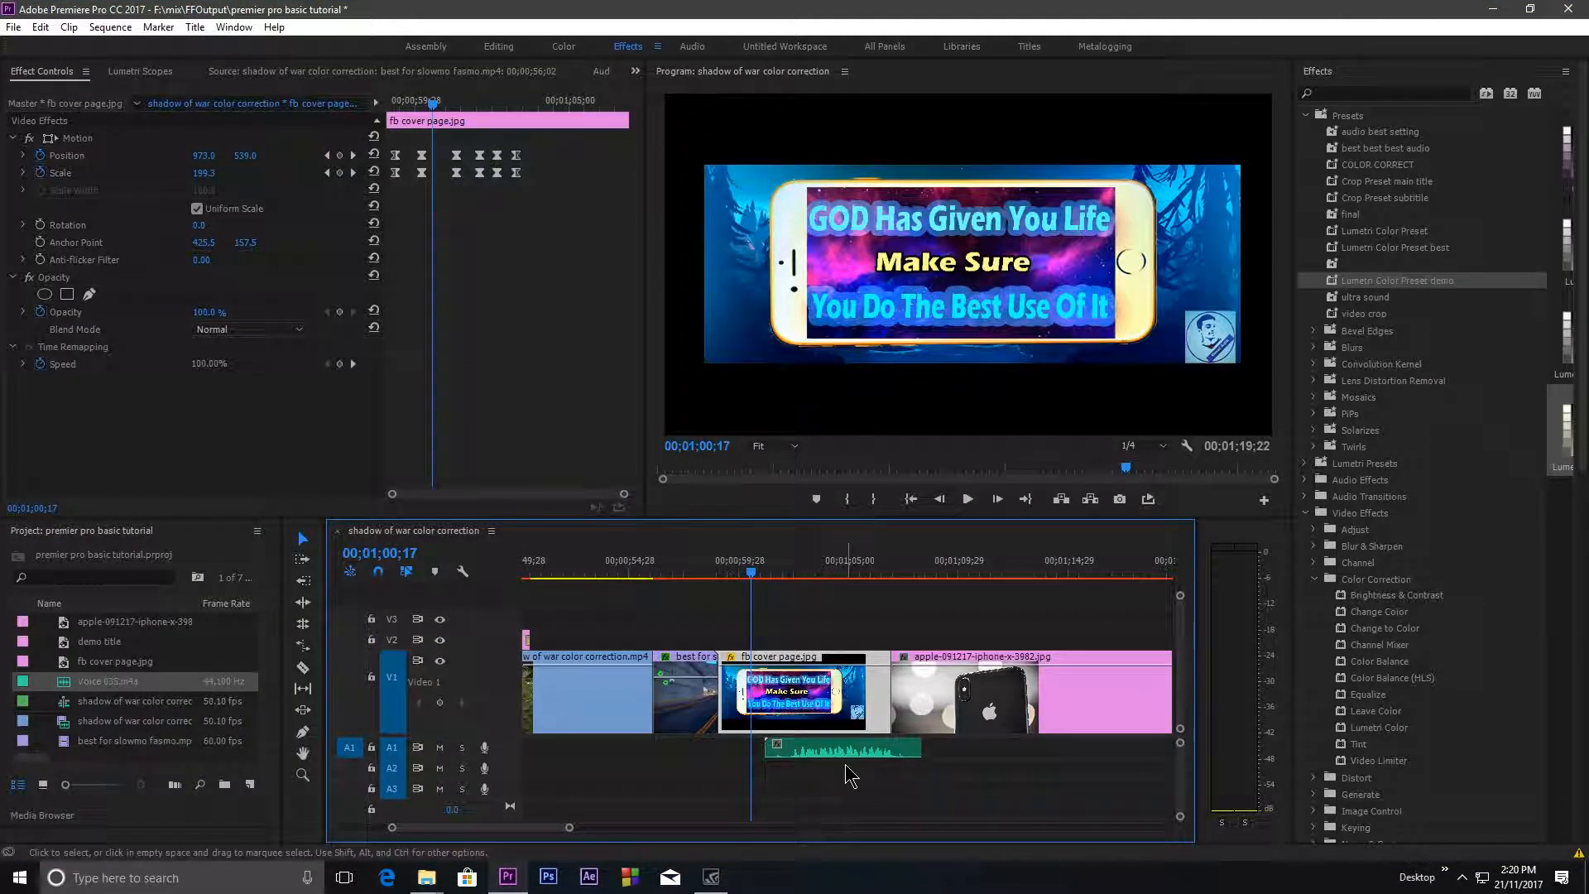
pyautogui.moveTo(818, 754); pyautogui.dragTo(774, 750)
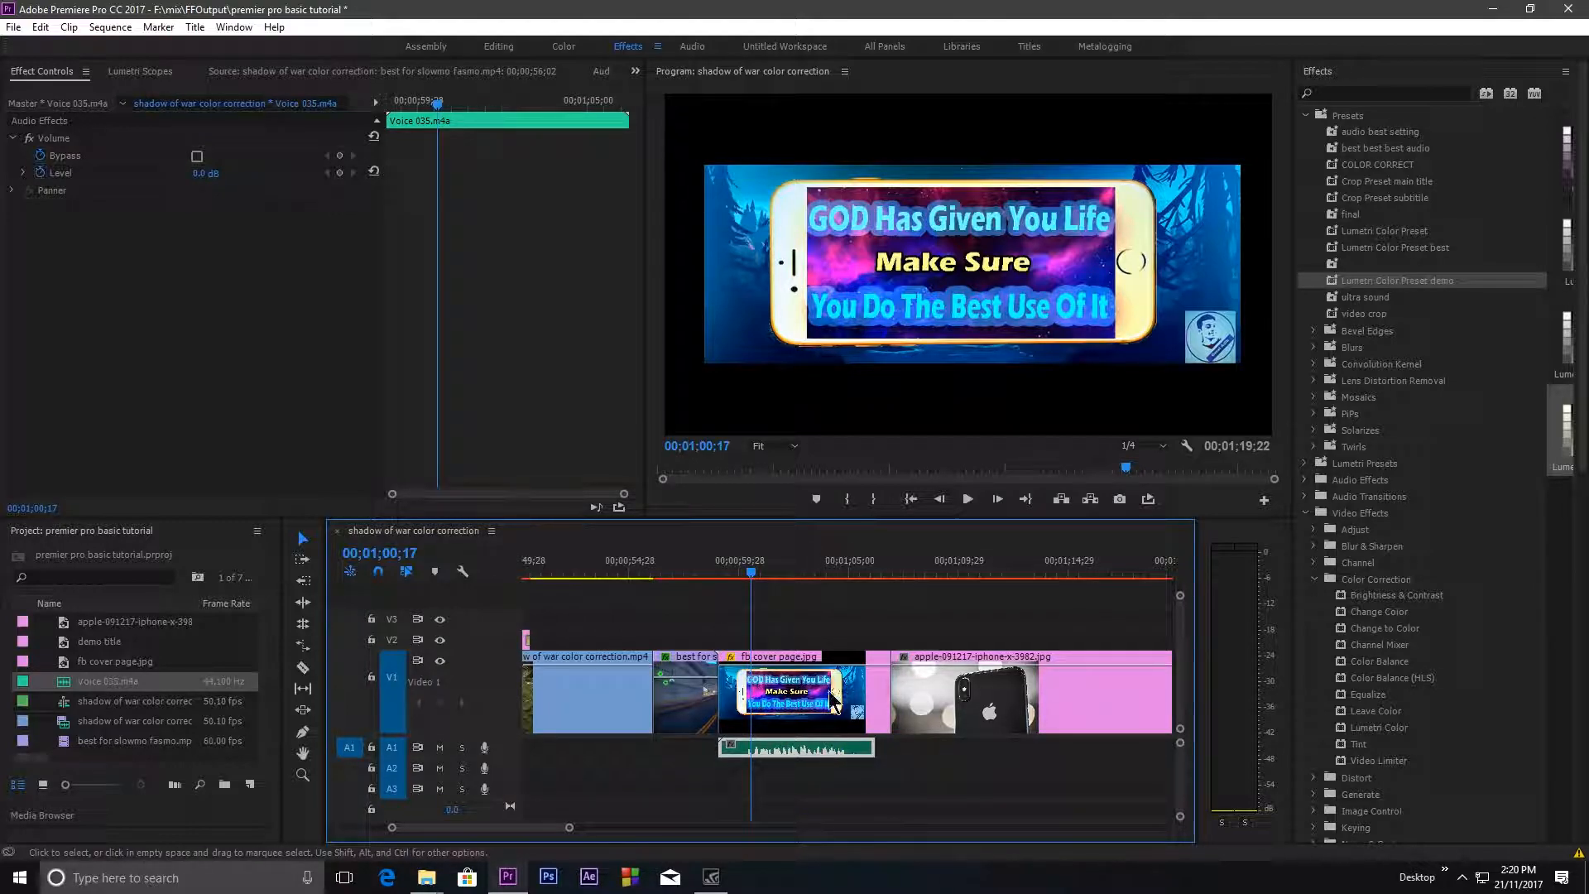
# Step: Set the system speaker volume to 54 and play back the Voice 035 clip from its start
pyautogui.moveTo(570, 827)
pyautogui.mouseDown()
pyautogui.moveTo(609, 828)
pyautogui.moveTo(559, 828)
pyautogui.mouseUp()
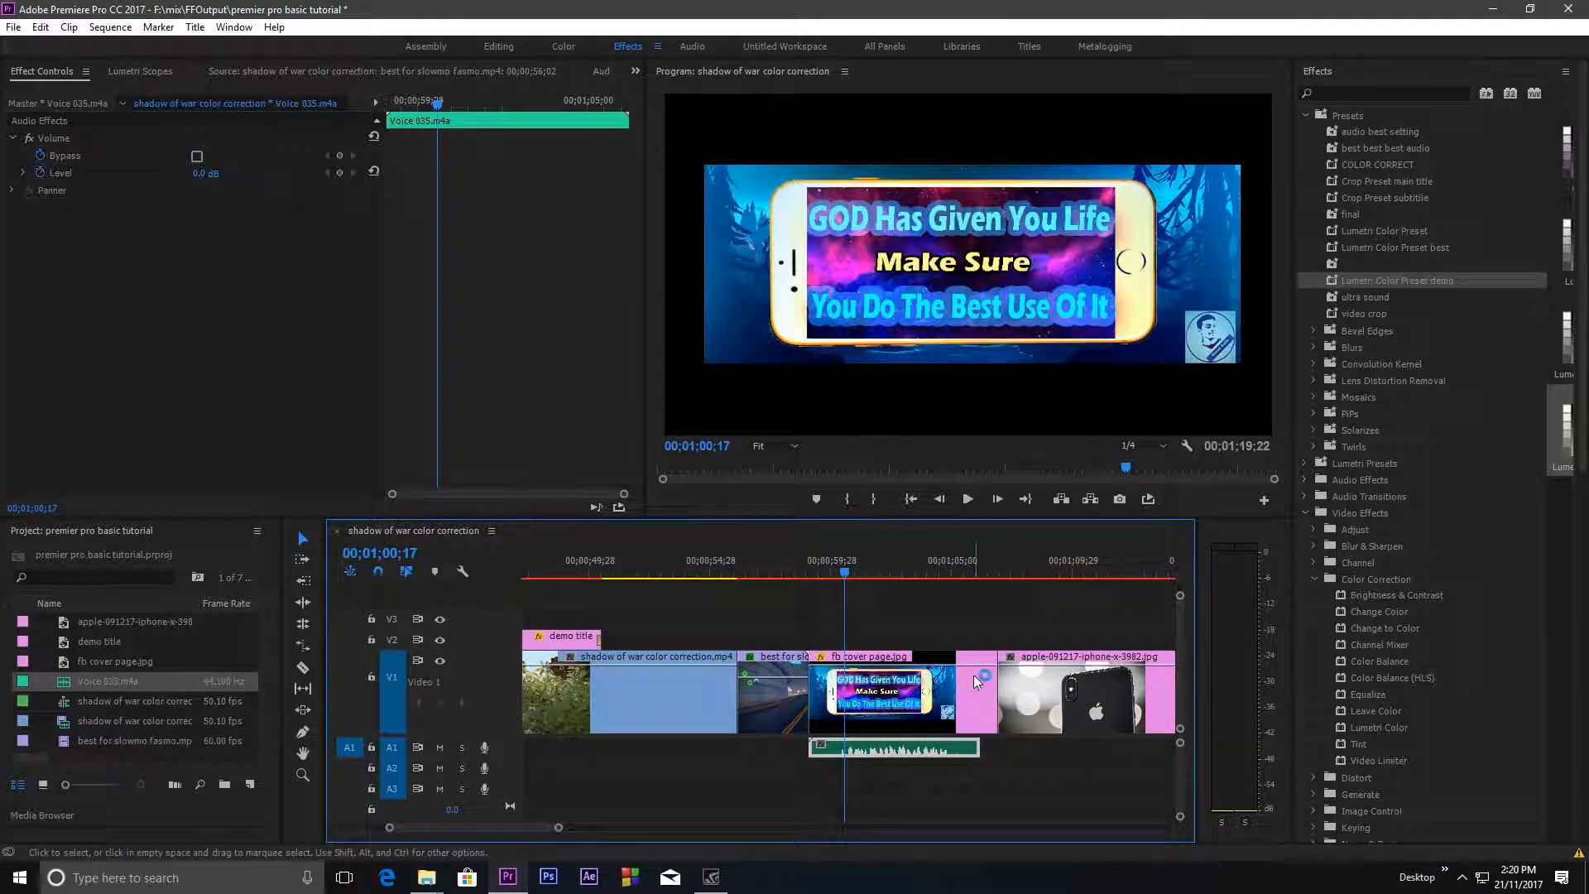
pyautogui.click(994, 687)
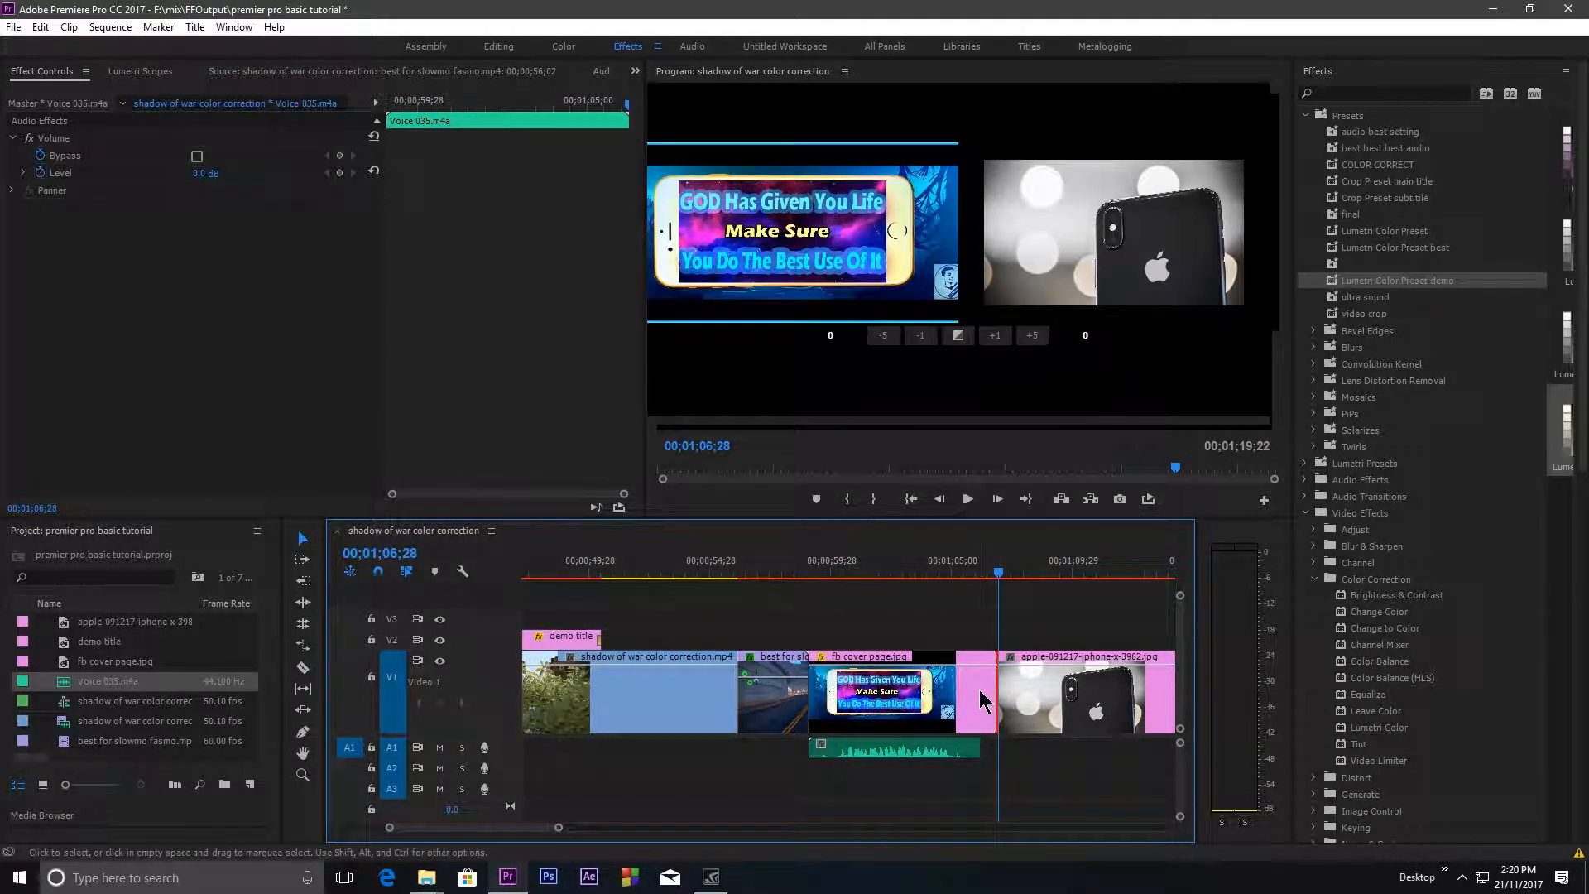
pyautogui.click(985, 669)
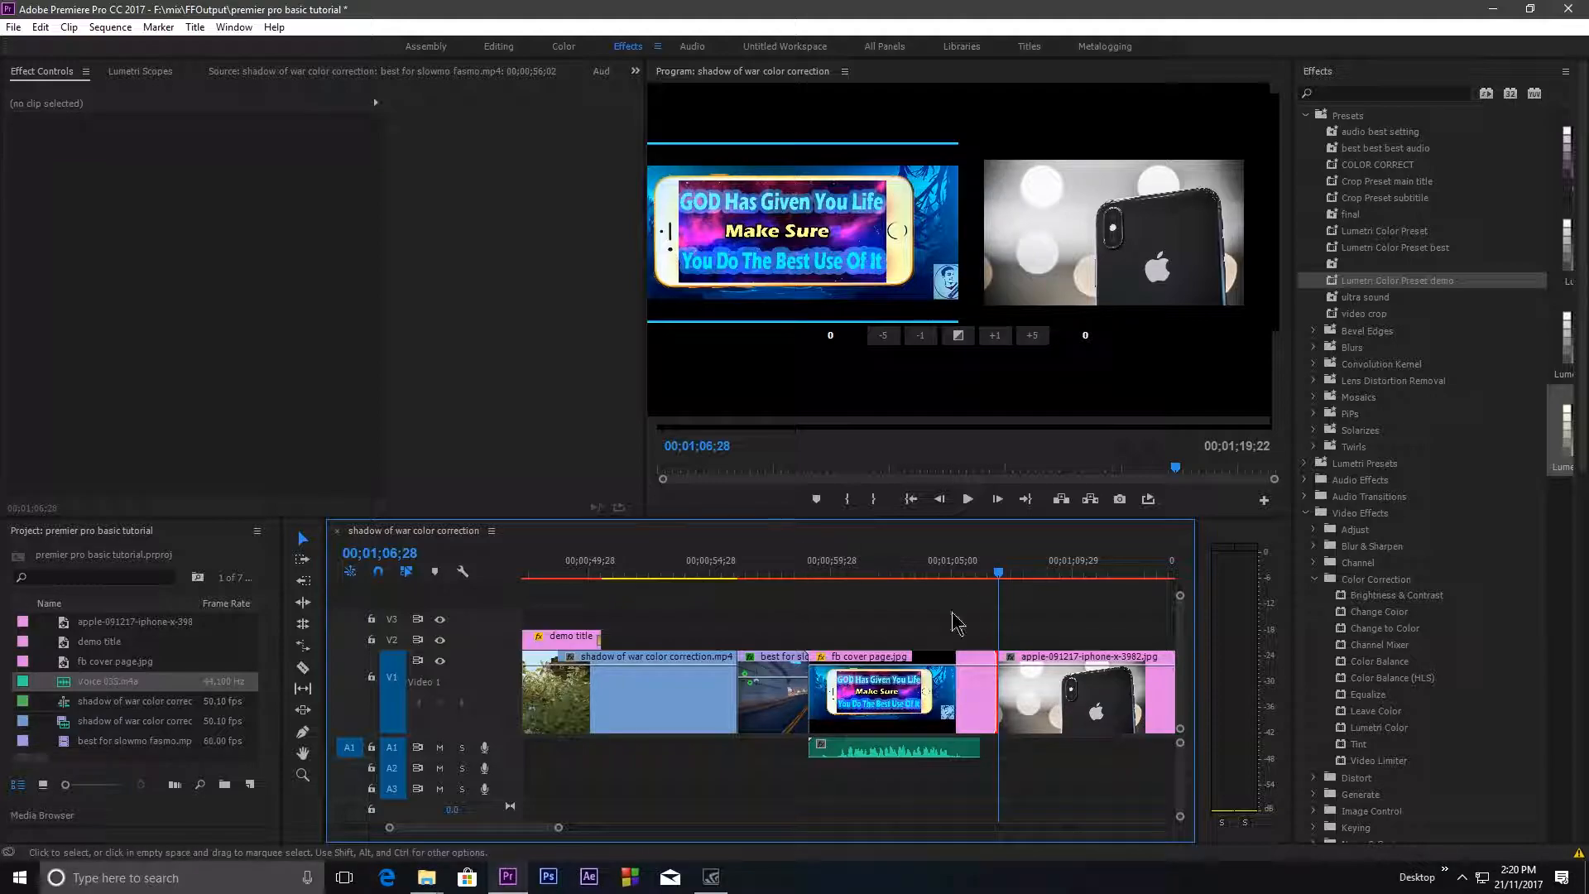
pyautogui.moveTo(861, 571); pyautogui.dragTo(810, 571)
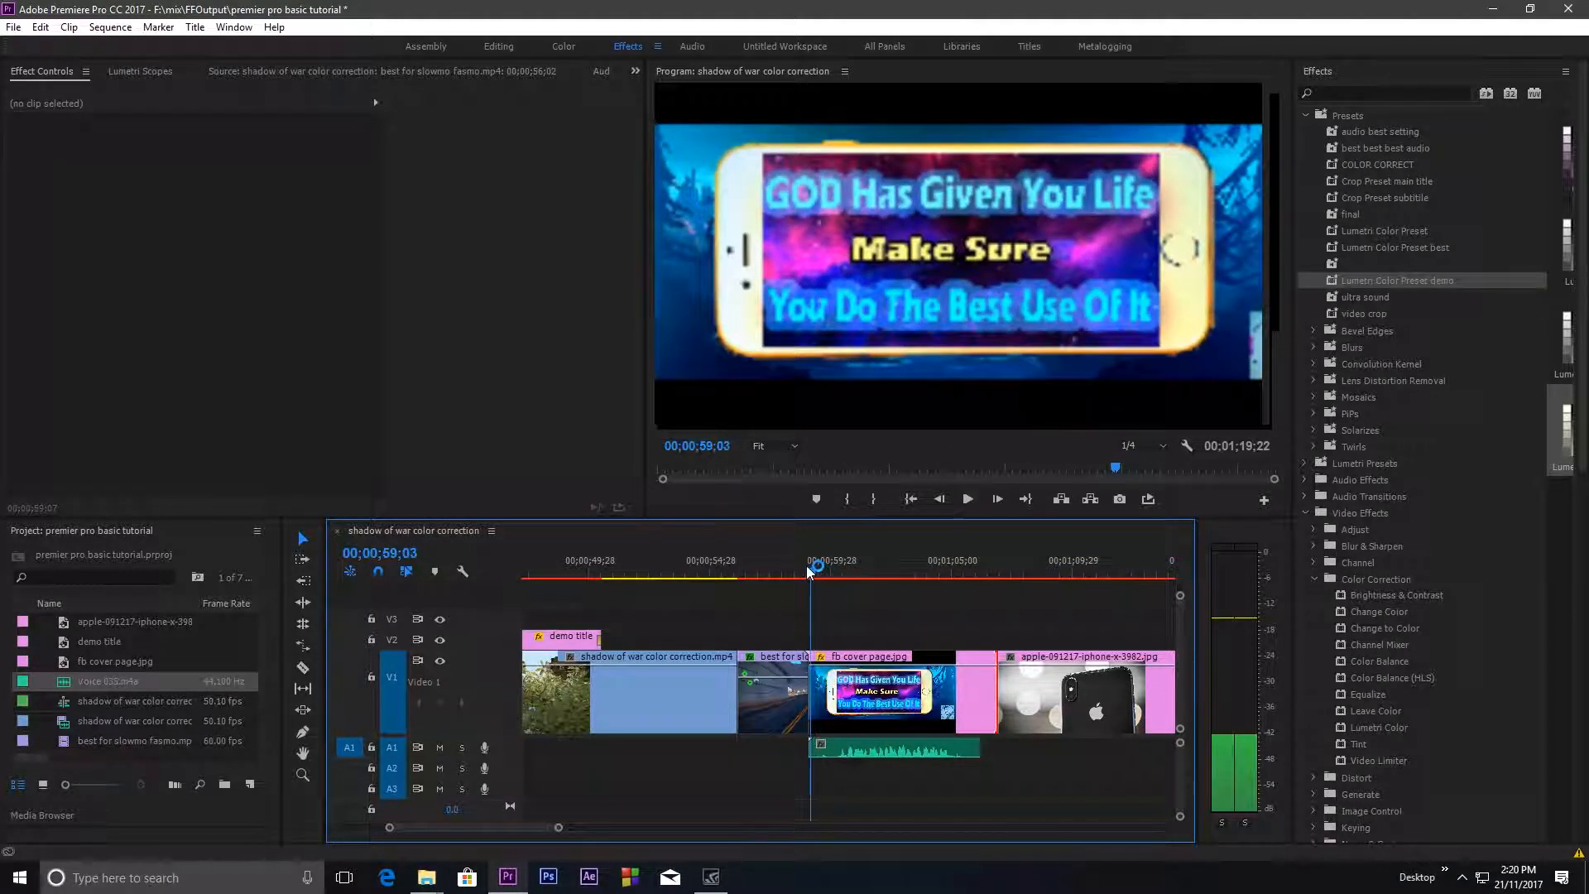
pyautogui.click(1462, 878)
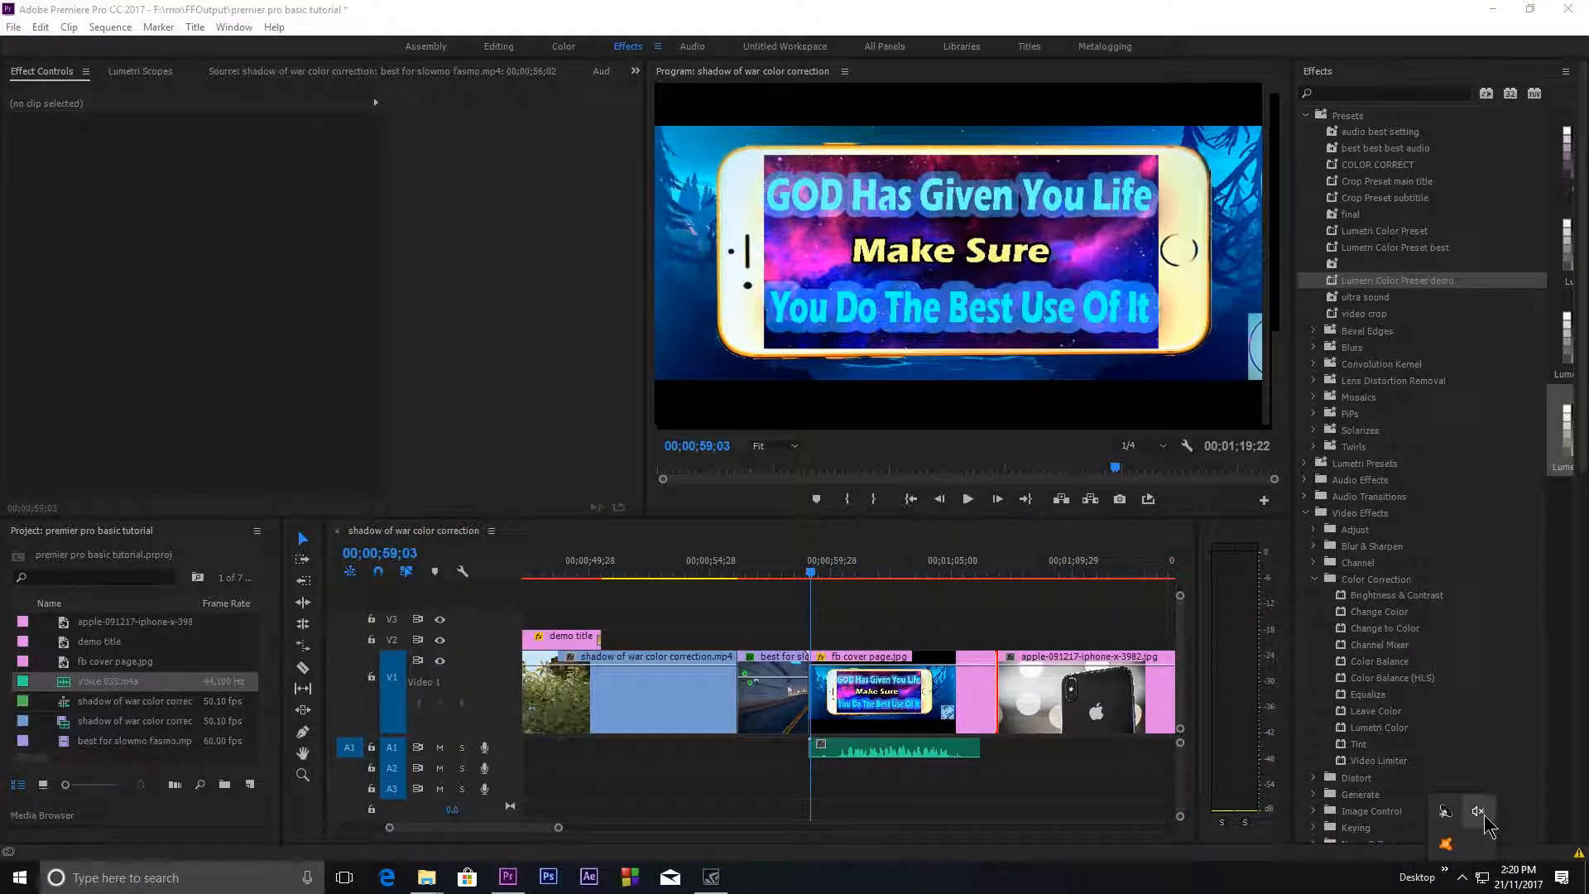
pyautogui.moveTo(1389, 839); pyautogui.dragTo(1449, 843)
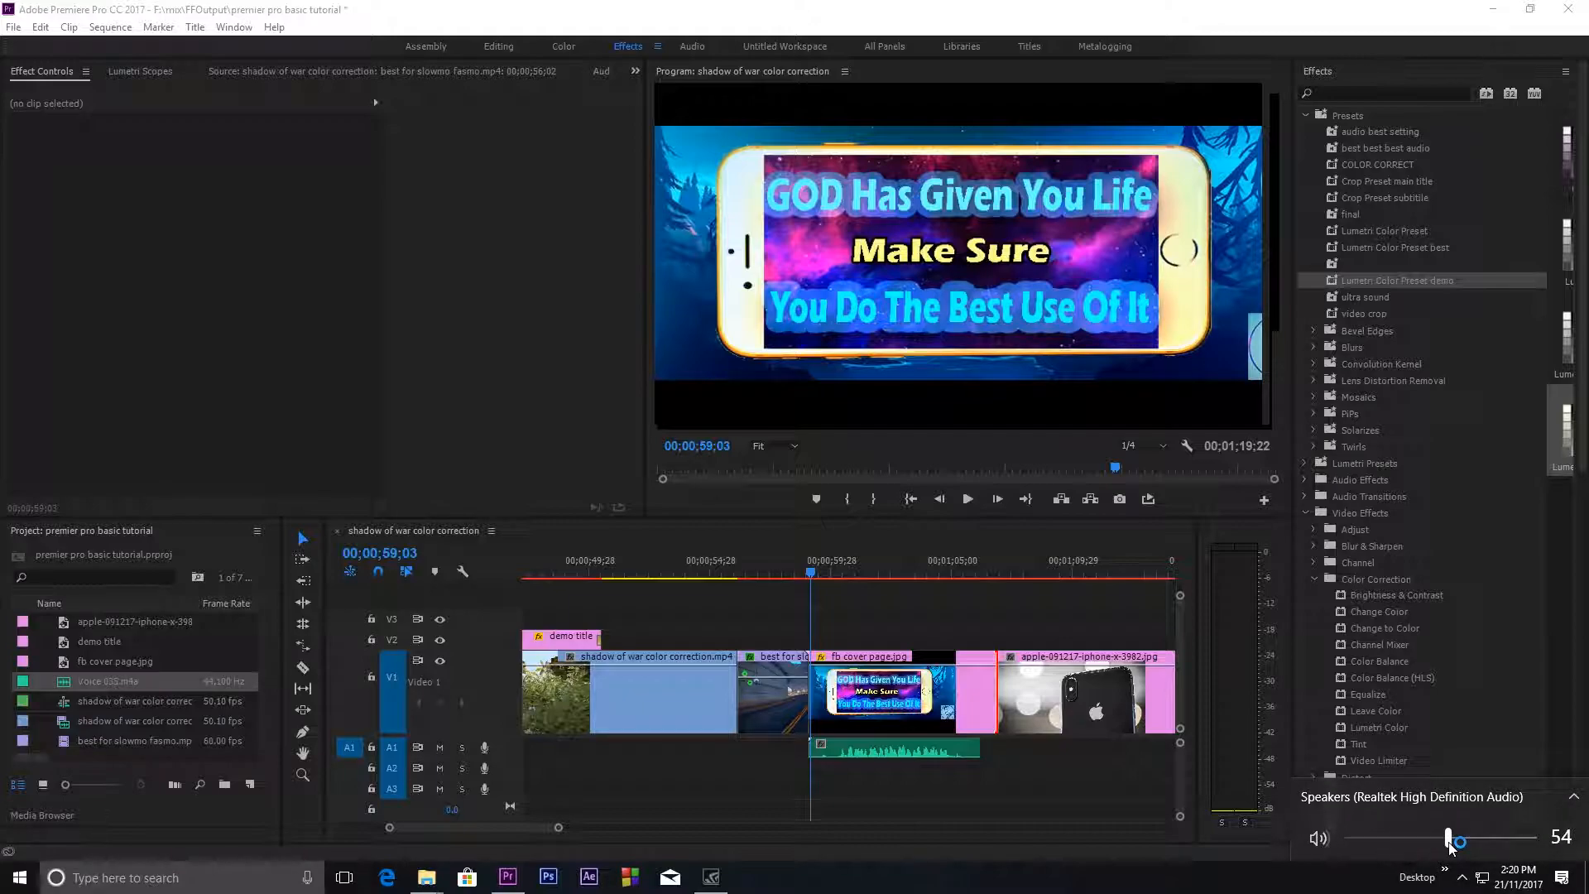
pyautogui.click(806, 573)
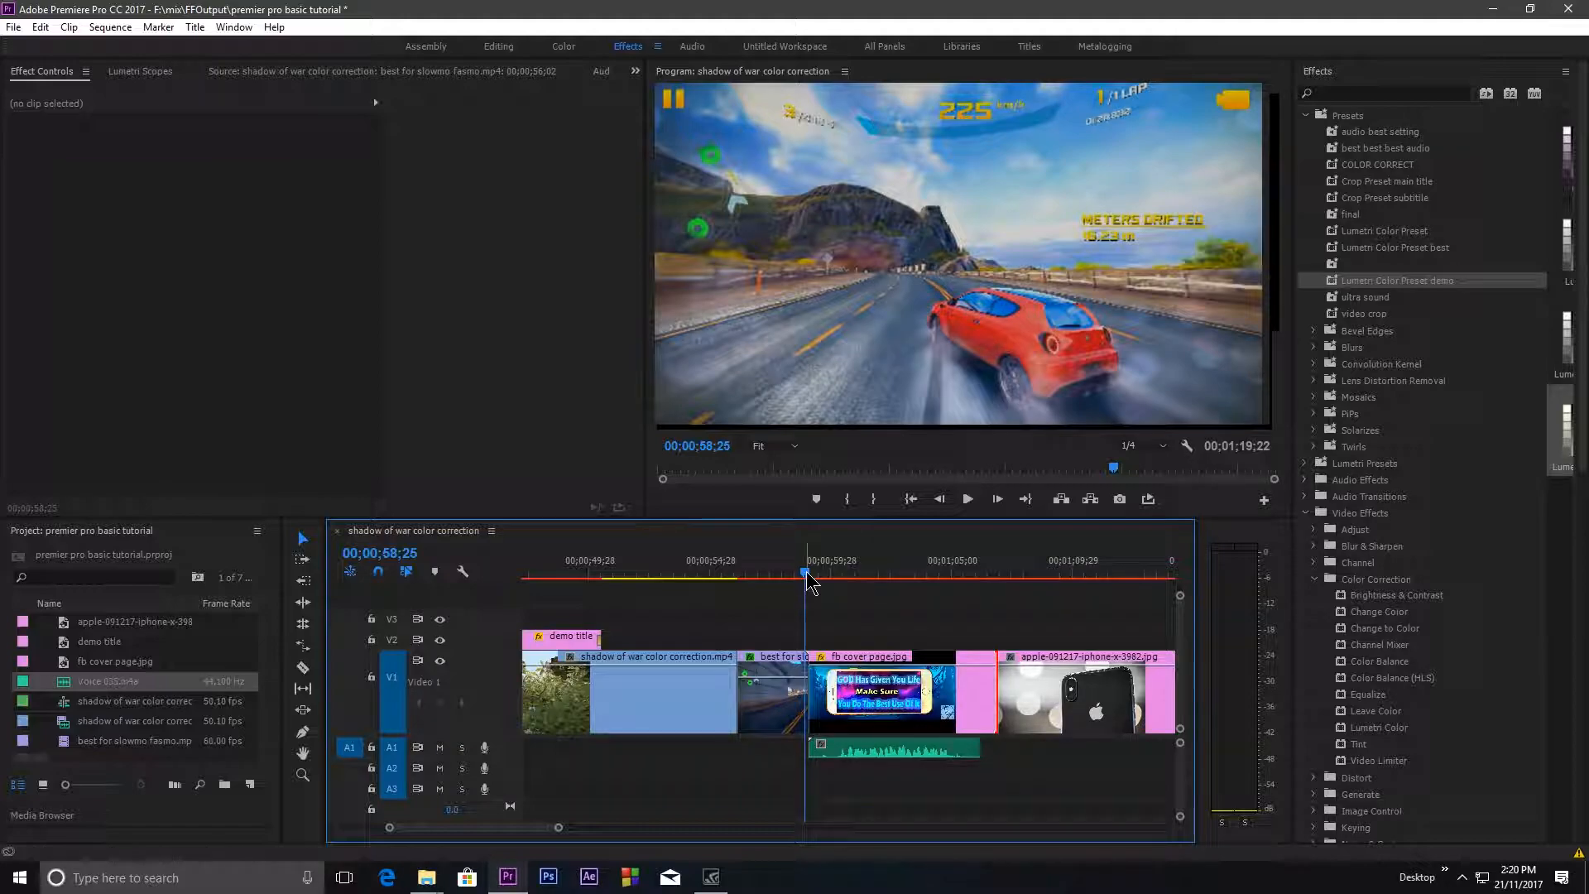
pyautogui.press('space')
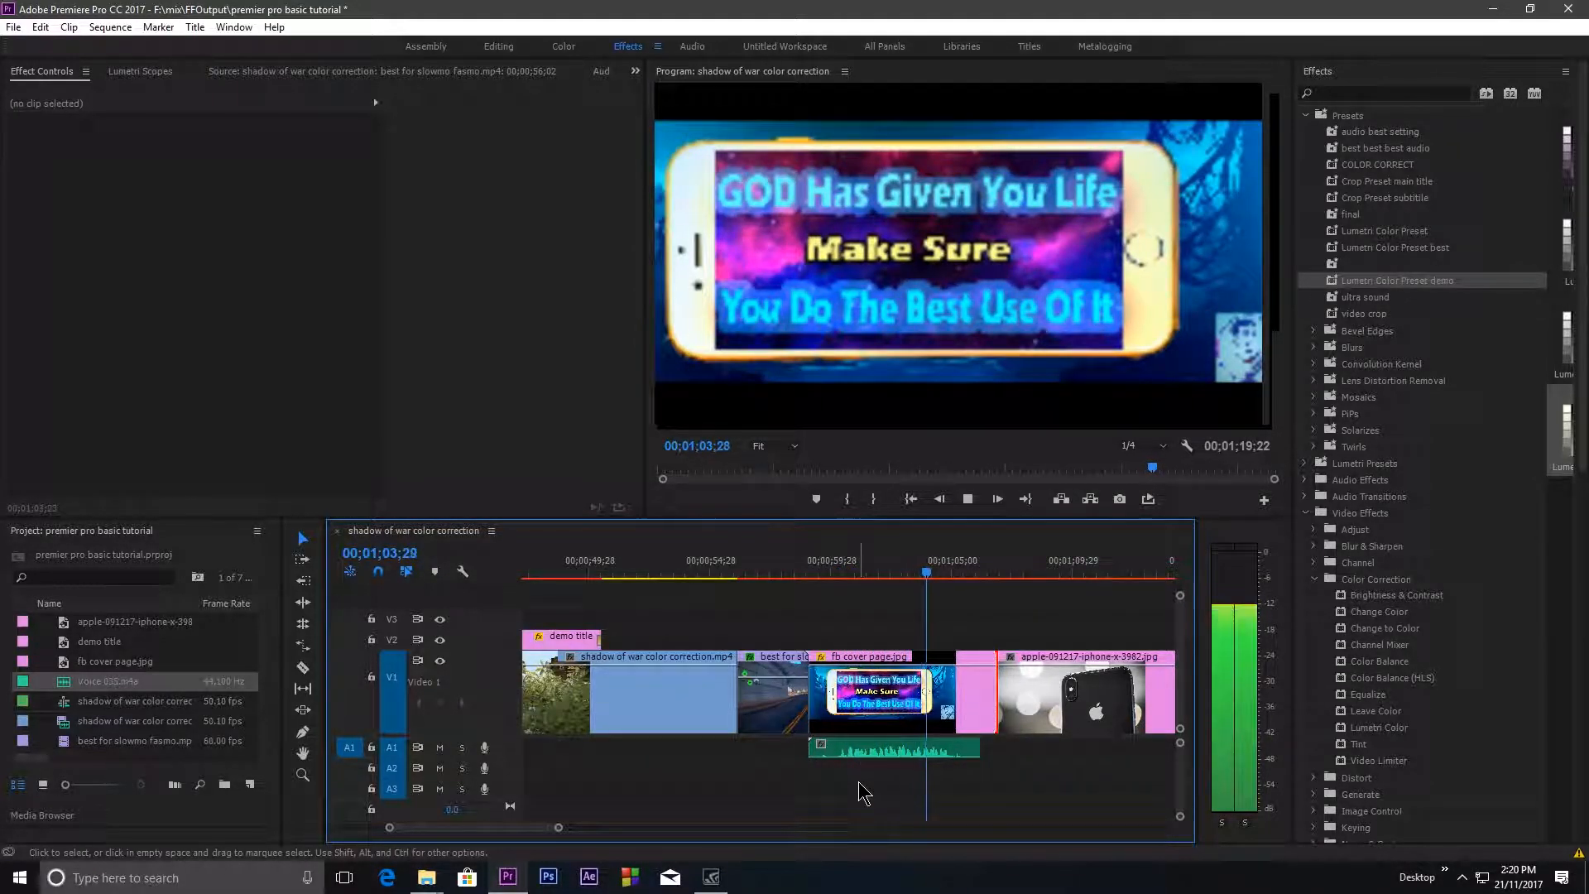
pyautogui.press('space')
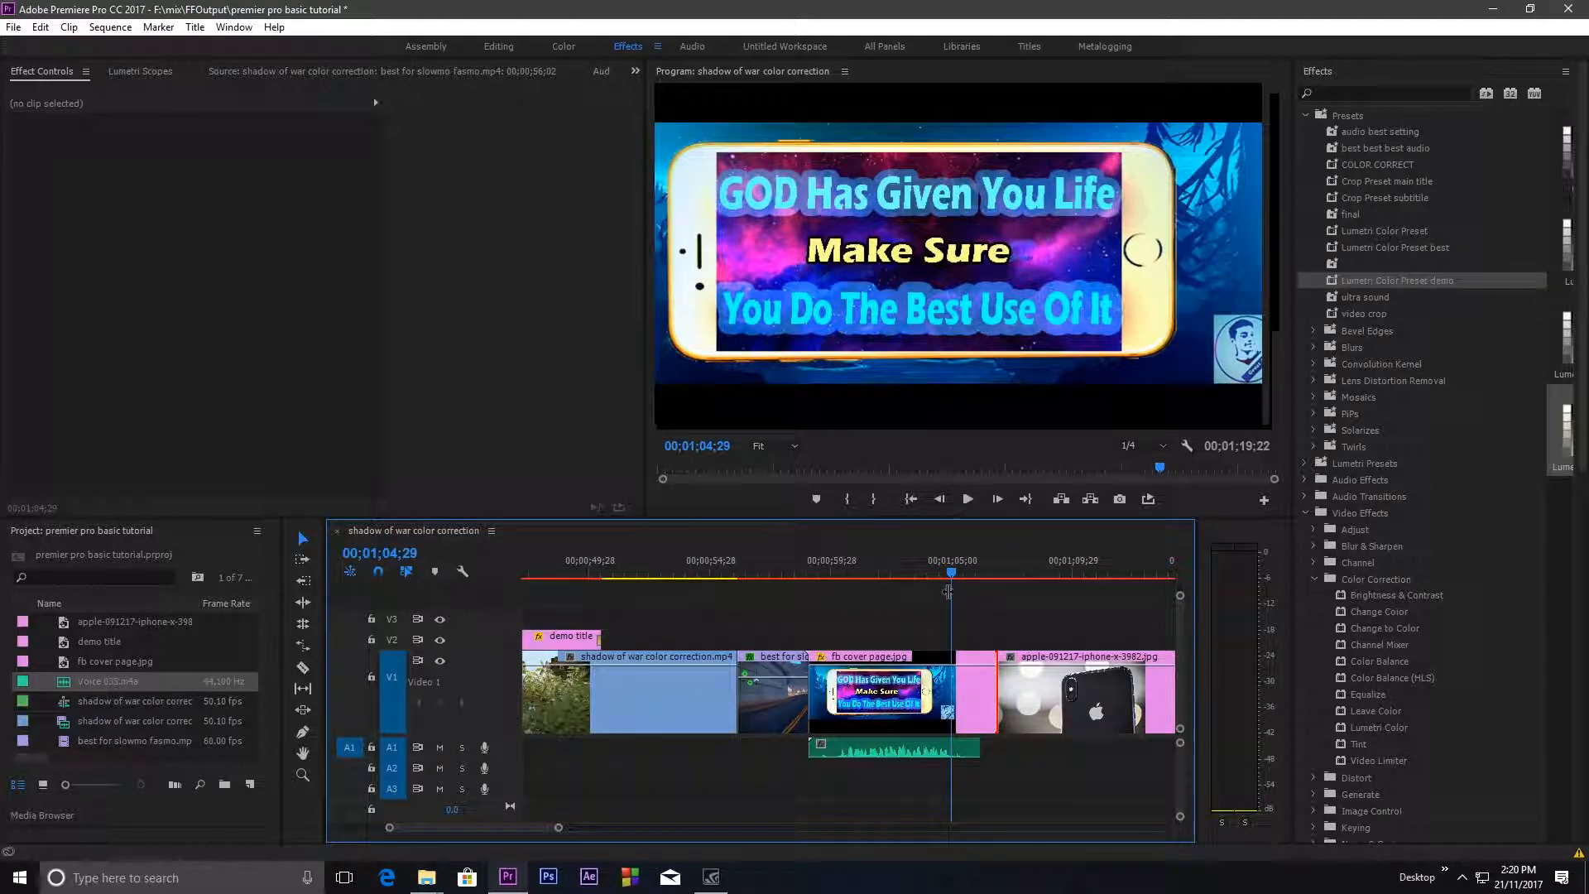
# Step: Try deleting the Voice 035 clip from track A1, and undo the deletion
pyautogui.click(880, 746)
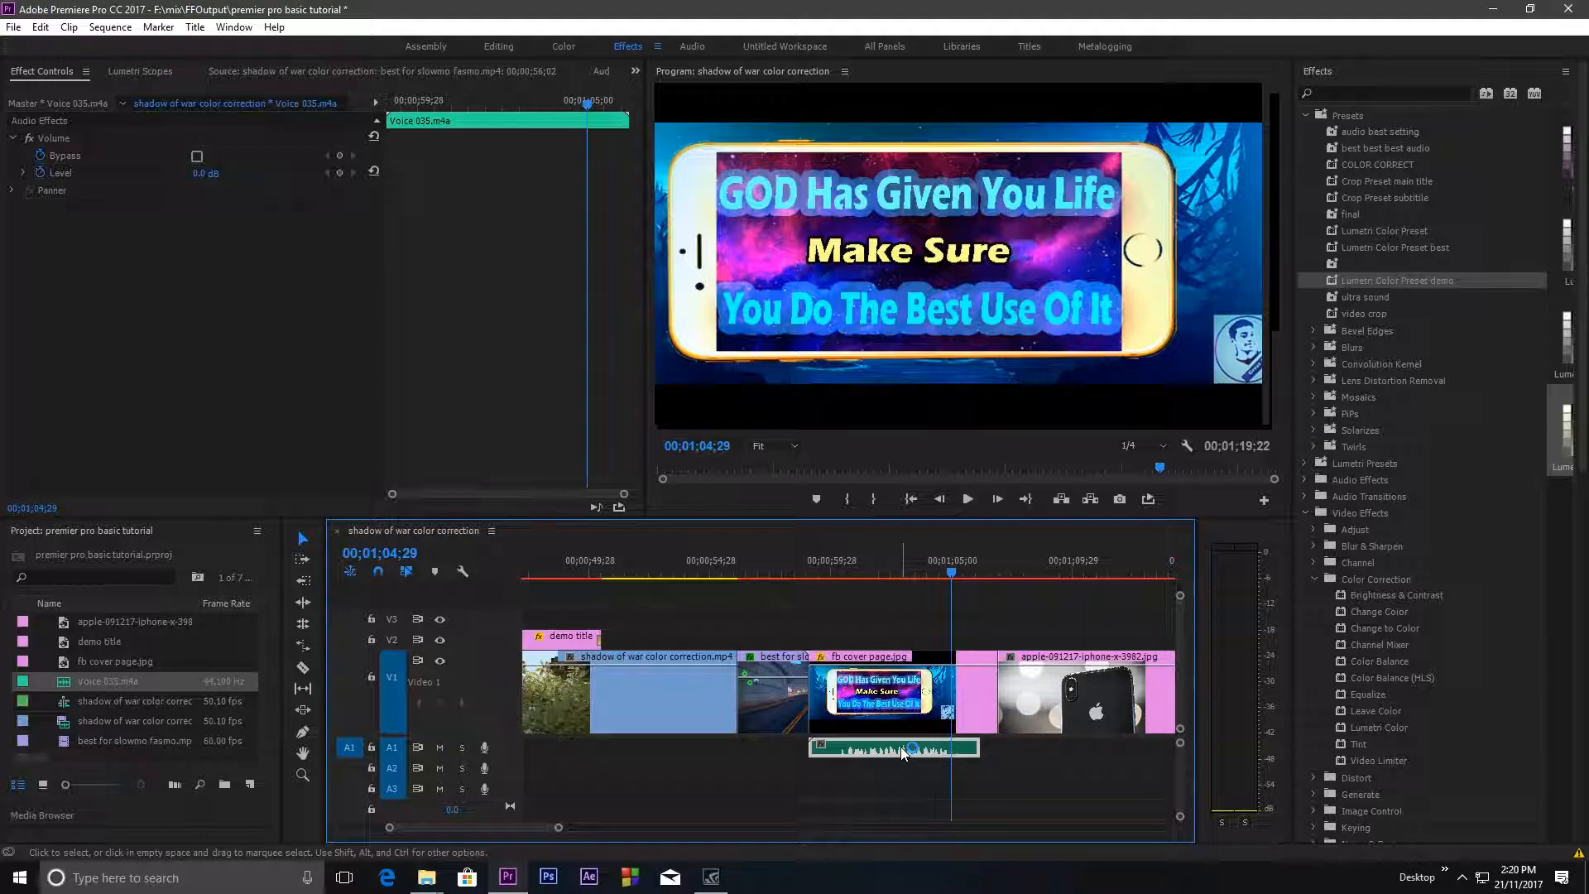
pyautogui.press('Delete')
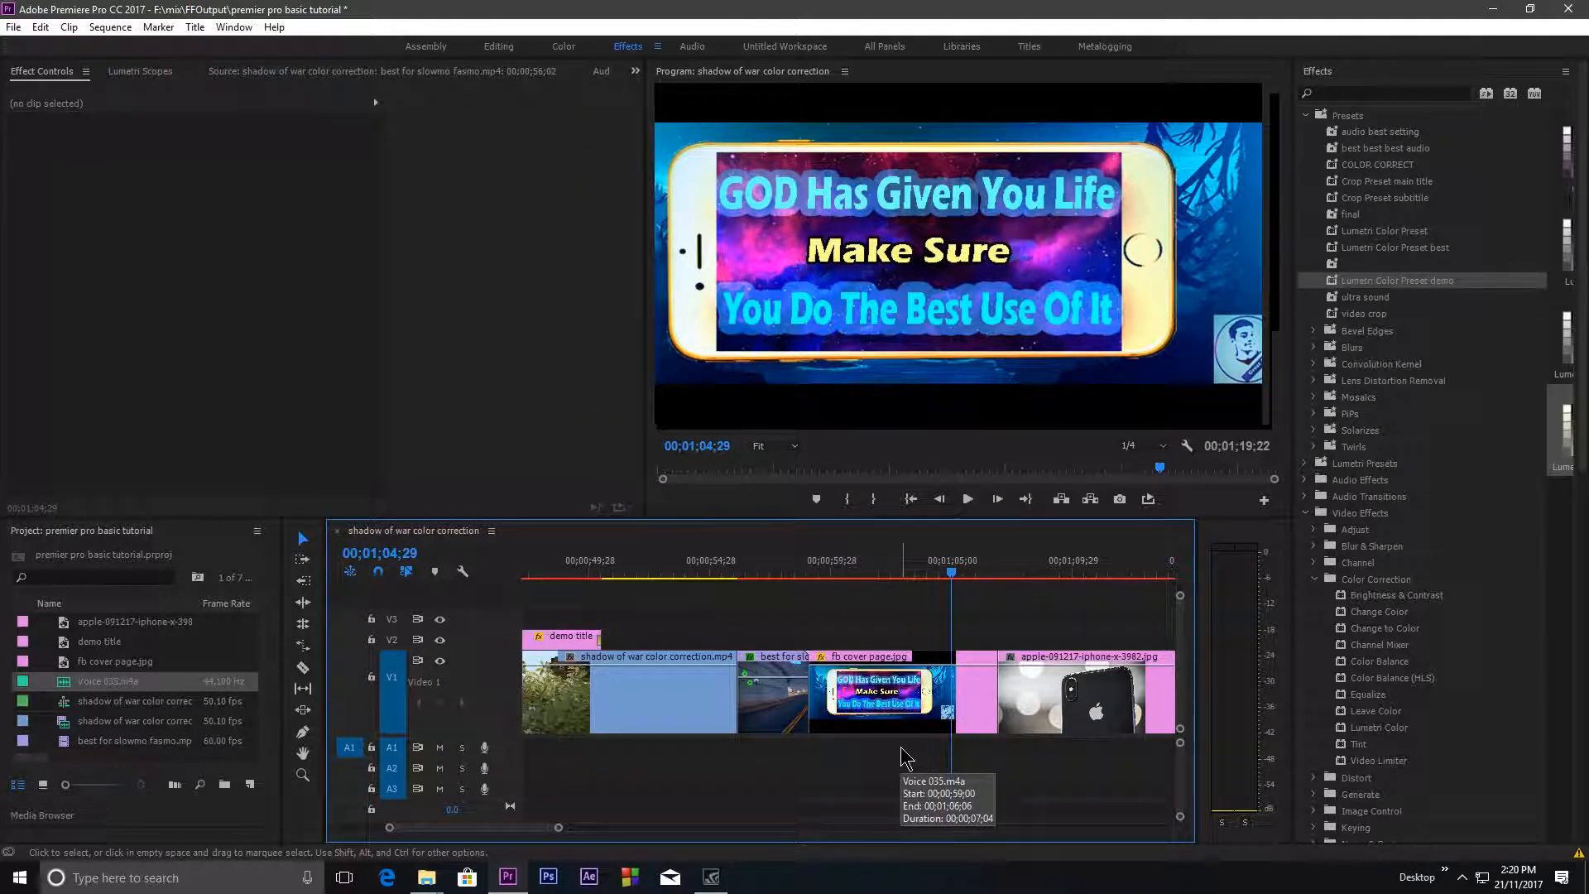
pyautogui.hotkey('ctrl', 'z')
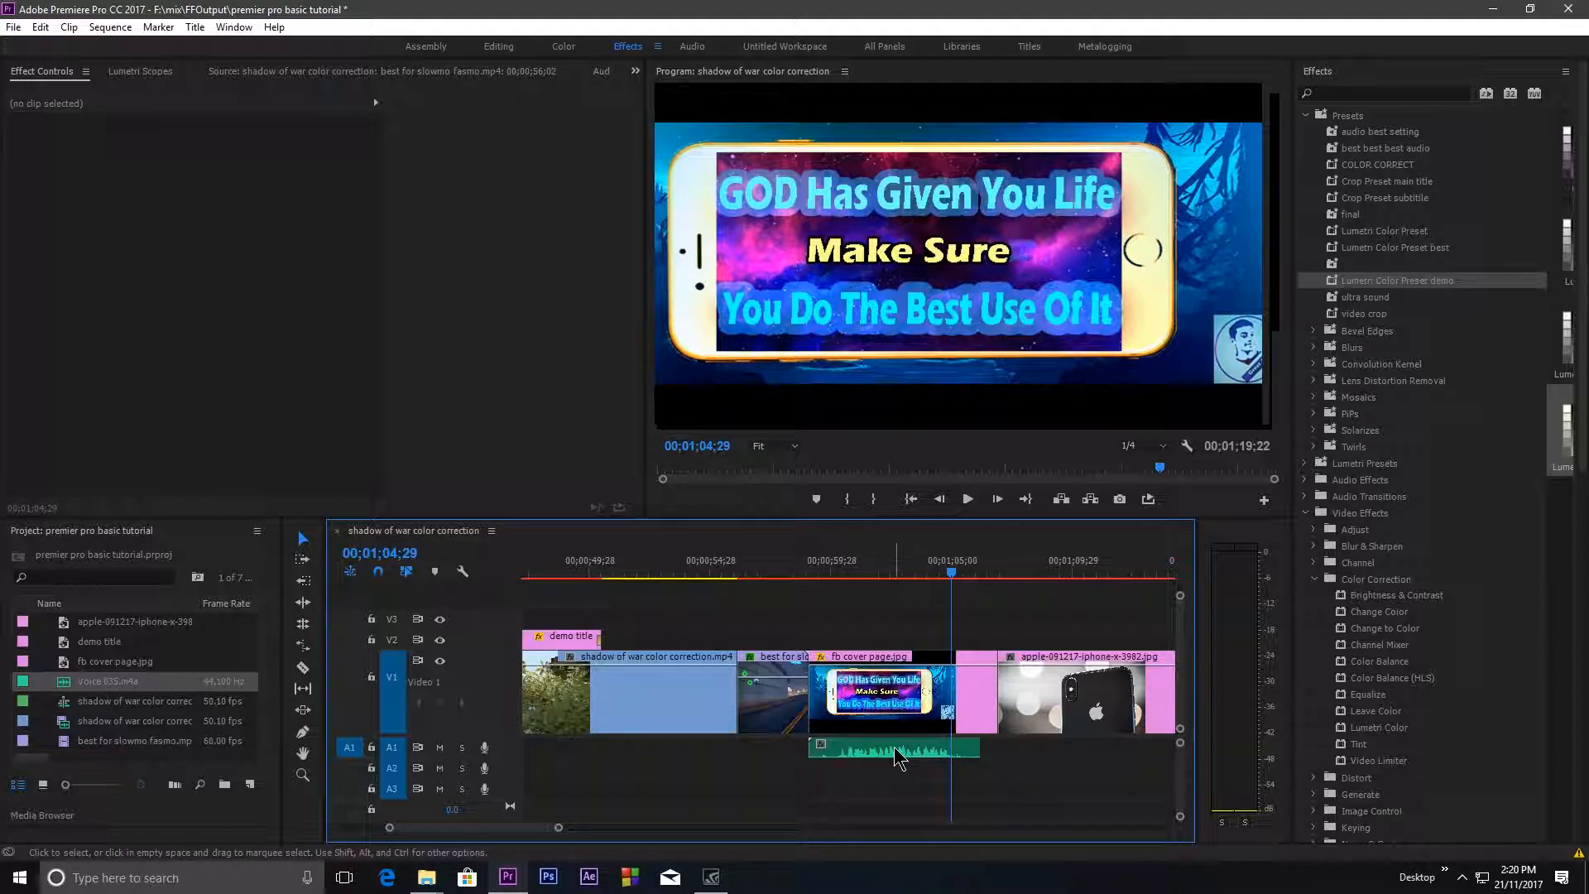
# Step: Try adjusting the Voice 035 clip's audio gain by 3 dB
pyautogui.rightClick(895, 755)
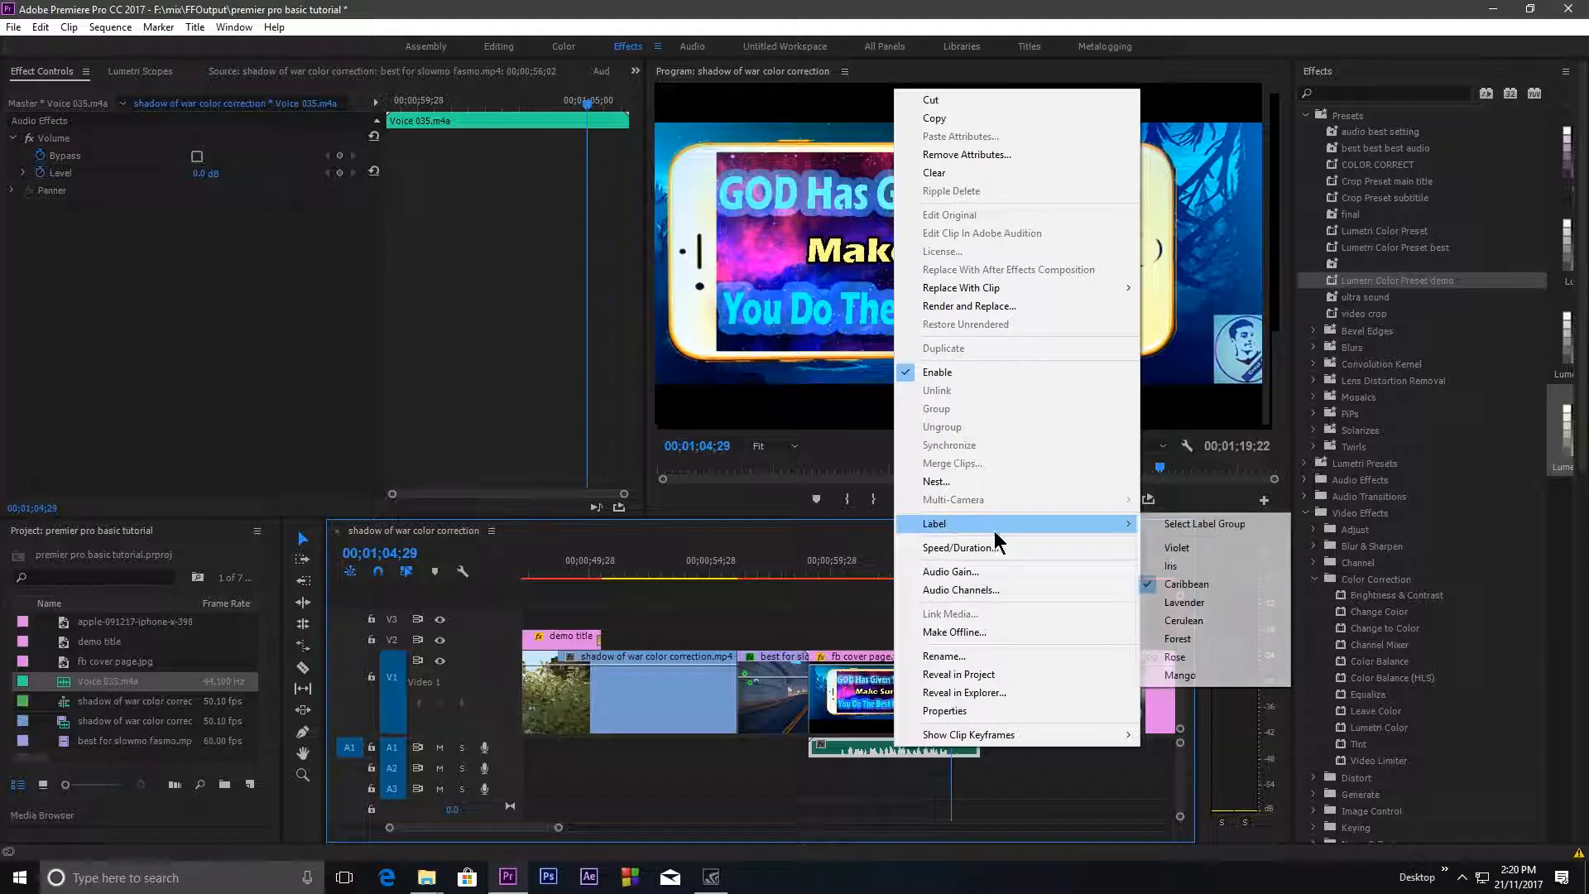
pyautogui.click(950, 572)
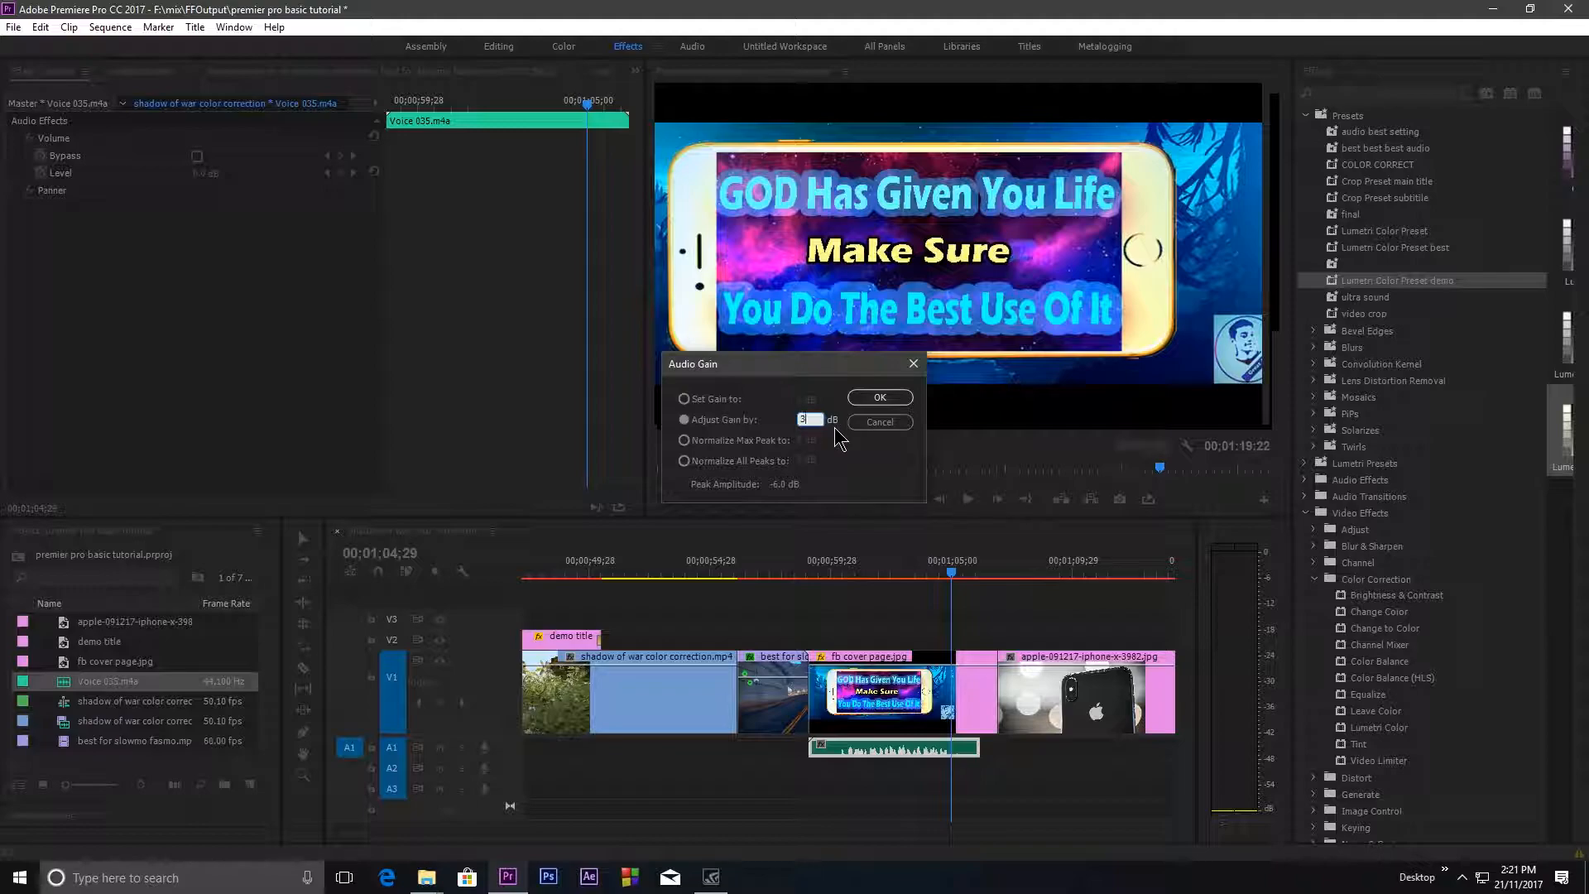
pyautogui.click(884, 401)
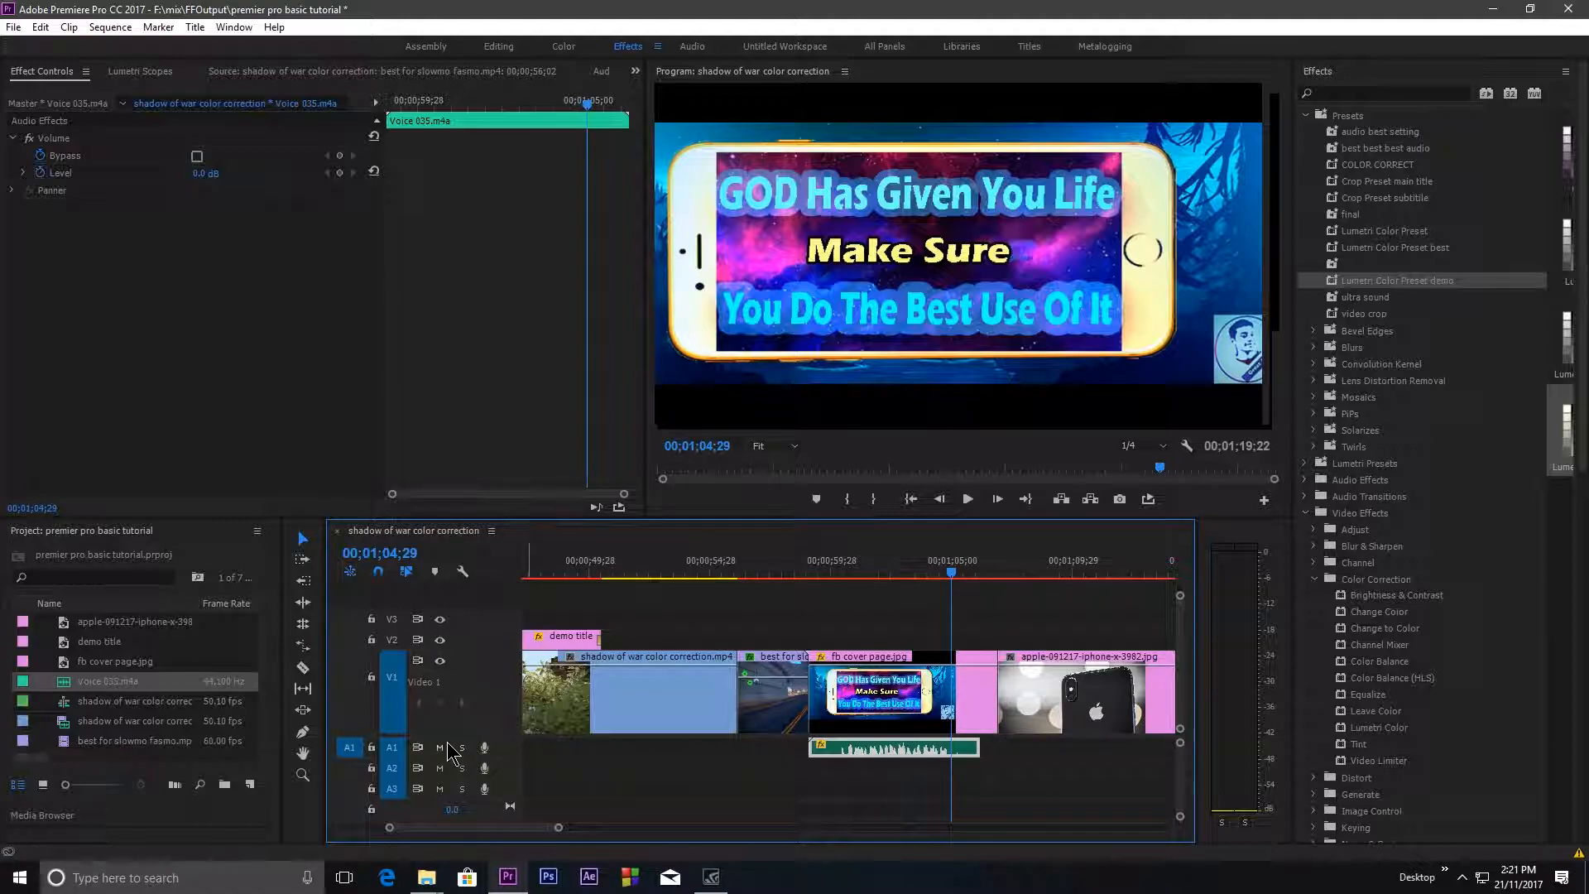
# Step: Enlarge audio track A1 to show its waveform and raise the gain of its Voice 035 clip by 3 dB
pyautogui.moveTo(448, 737); pyautogui.dragTo(464, 766)
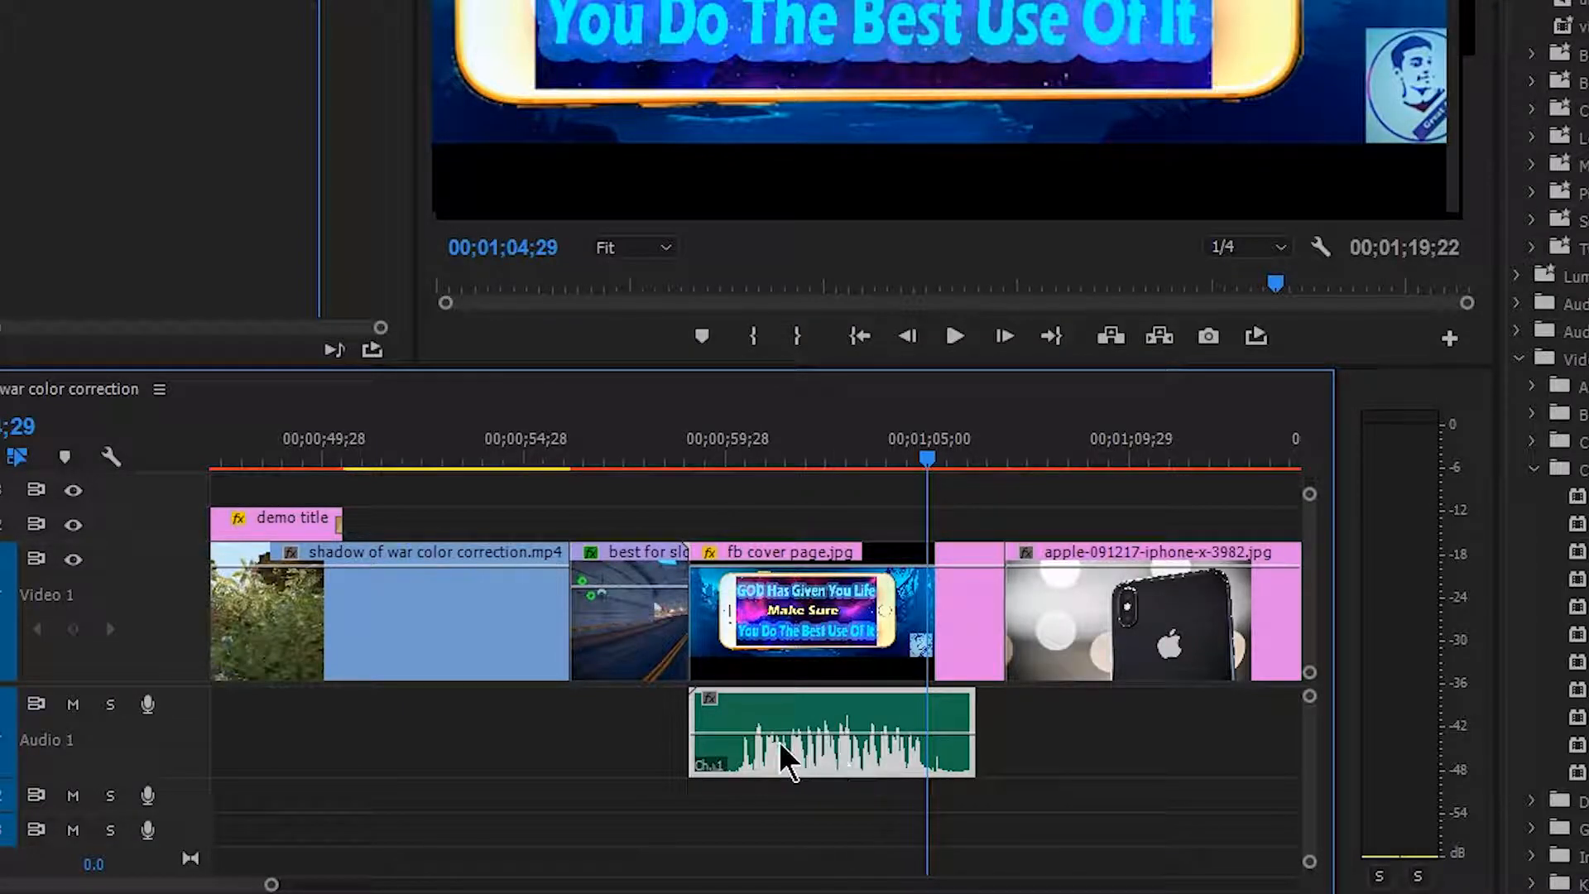
pyautogui.keyDown('ctrl'); pyautogui.click(838, 739); pyautogui.keyUp('ctrl')
pyautogui.rightClick(954, 722)
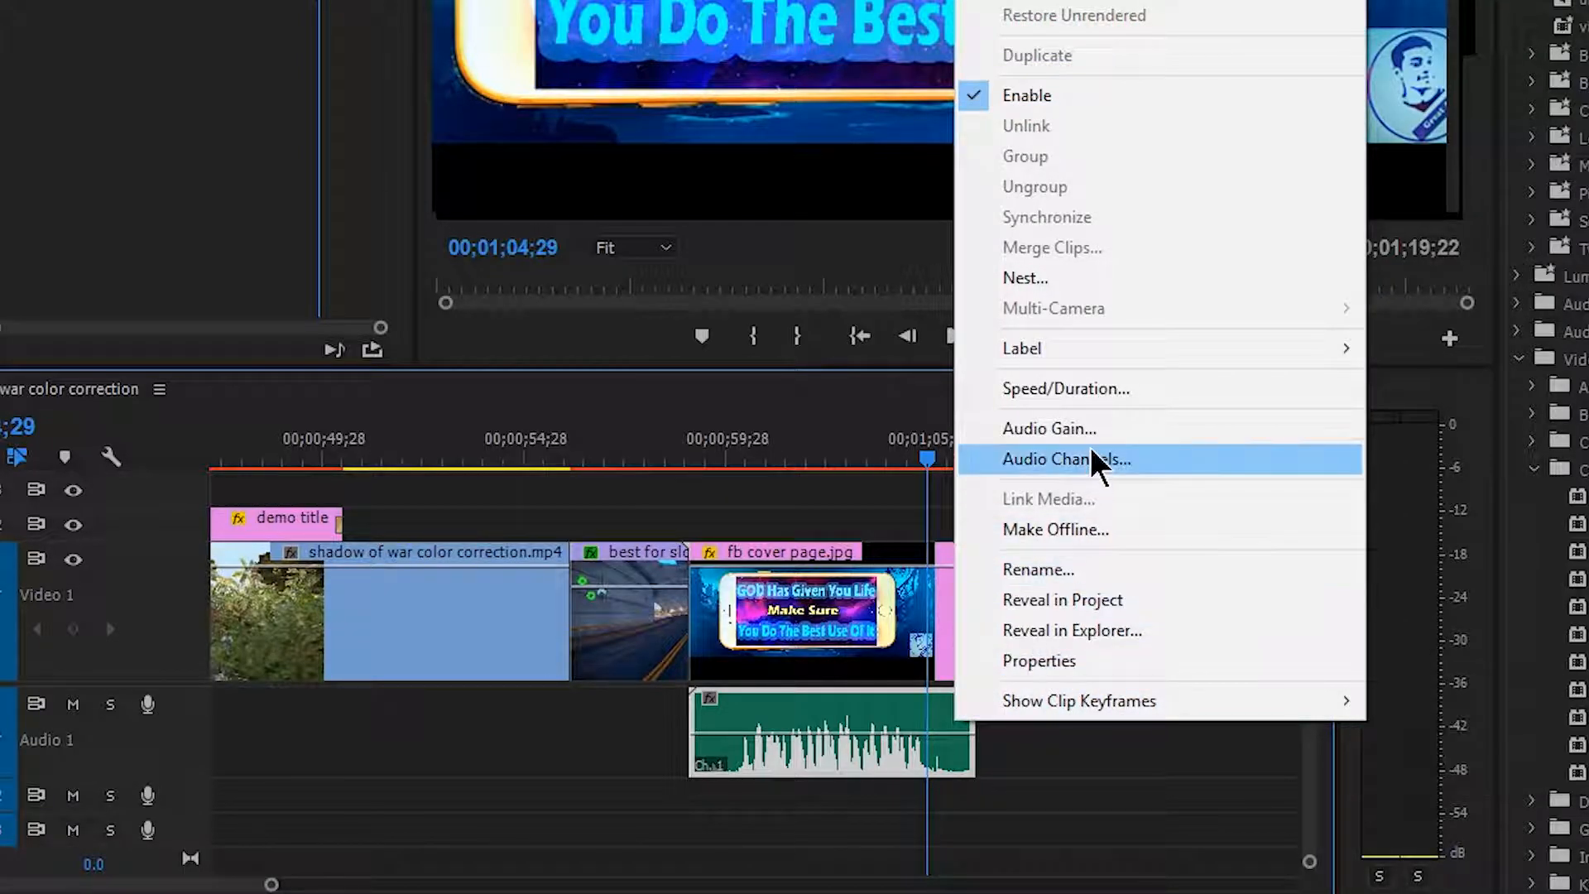
pyautogui.click(1076, 428)
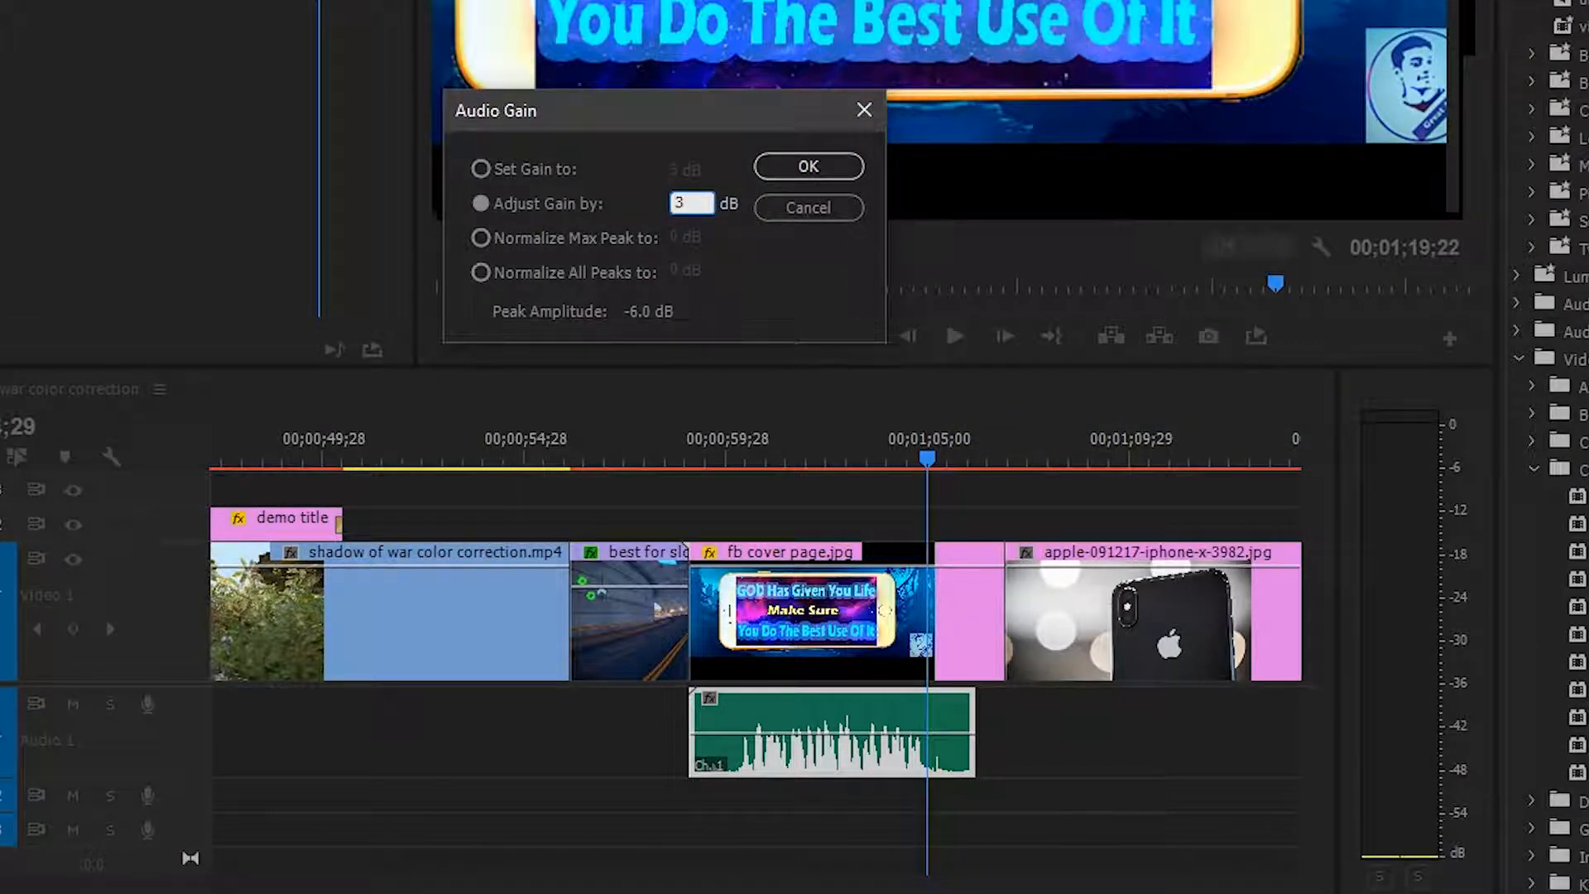
pyautogui.click(809, 166)
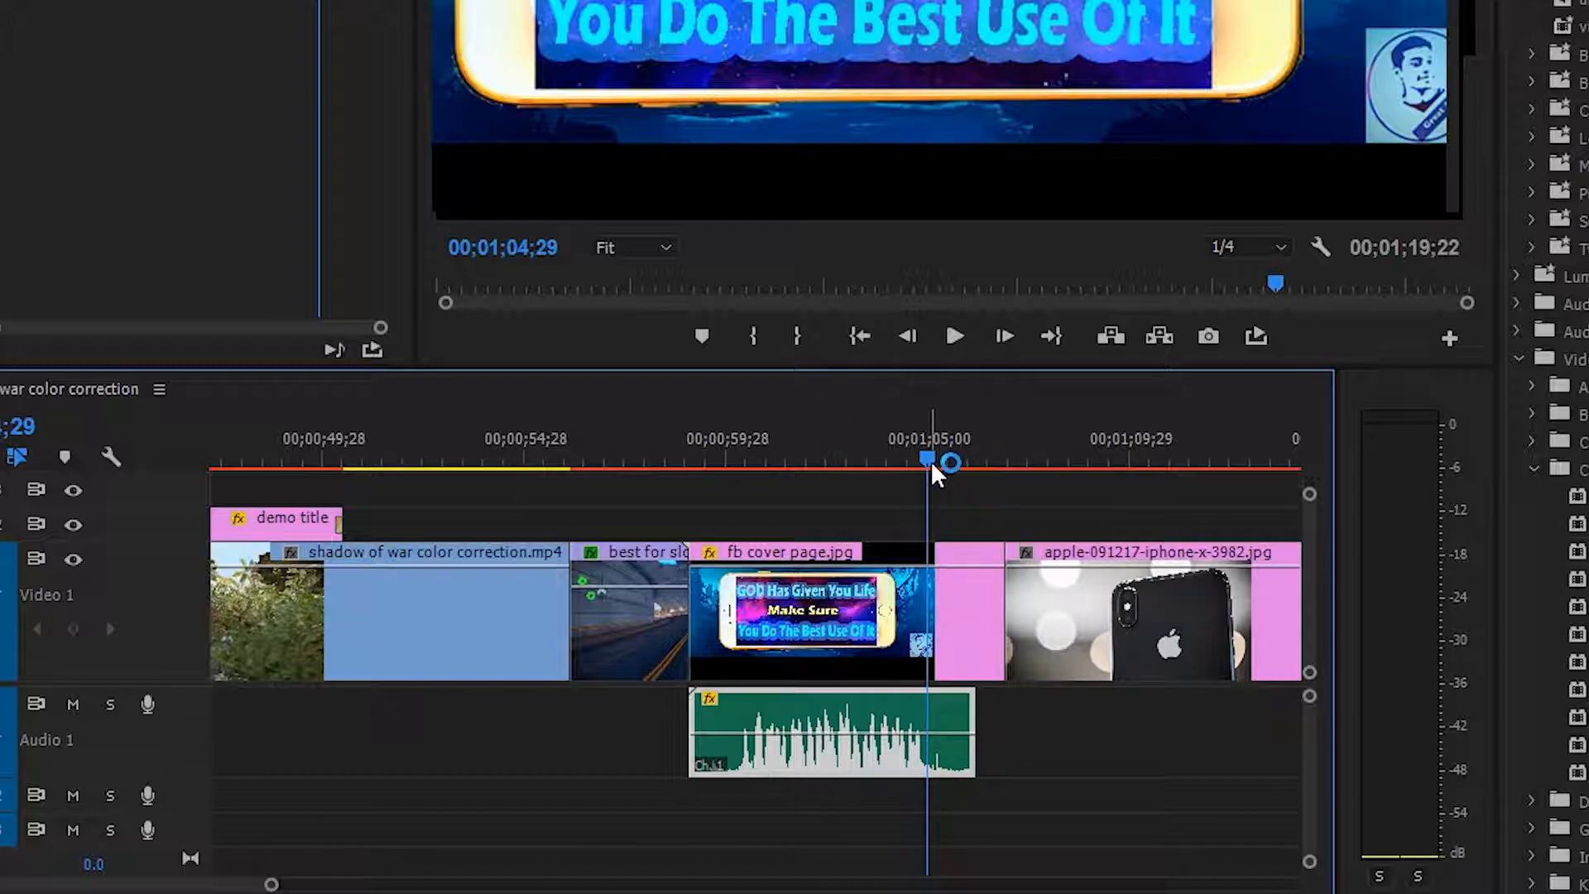
# Step: Play the Voice 035 clip from its start to check the gain change
pyautogui.moveTo(931, 461); pyautogui.dragTo(696, 485)
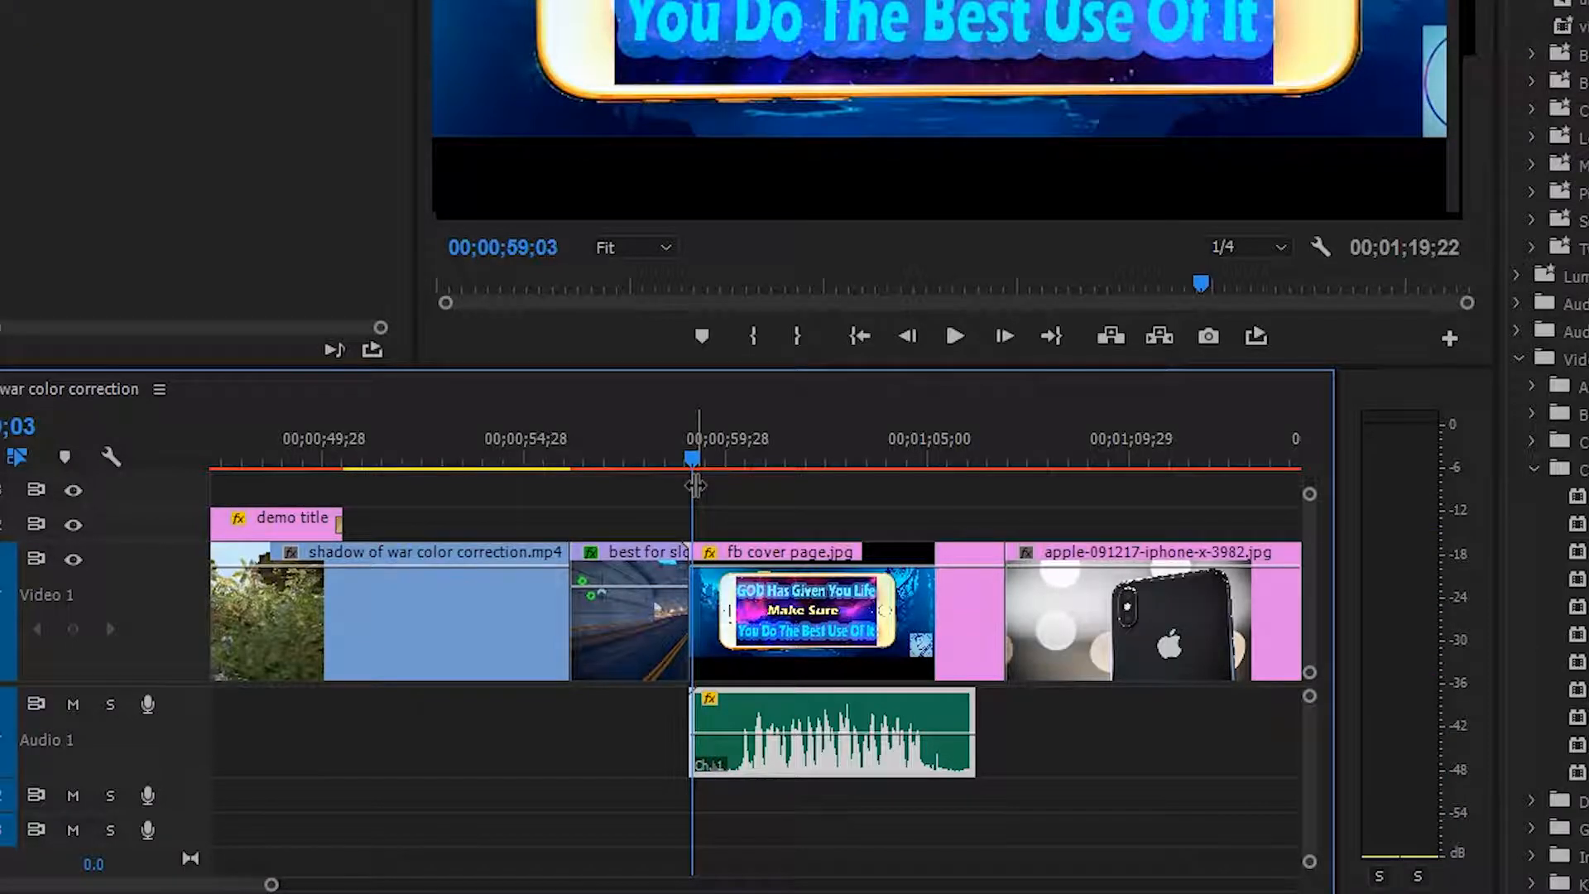
pyautogui.press('space')
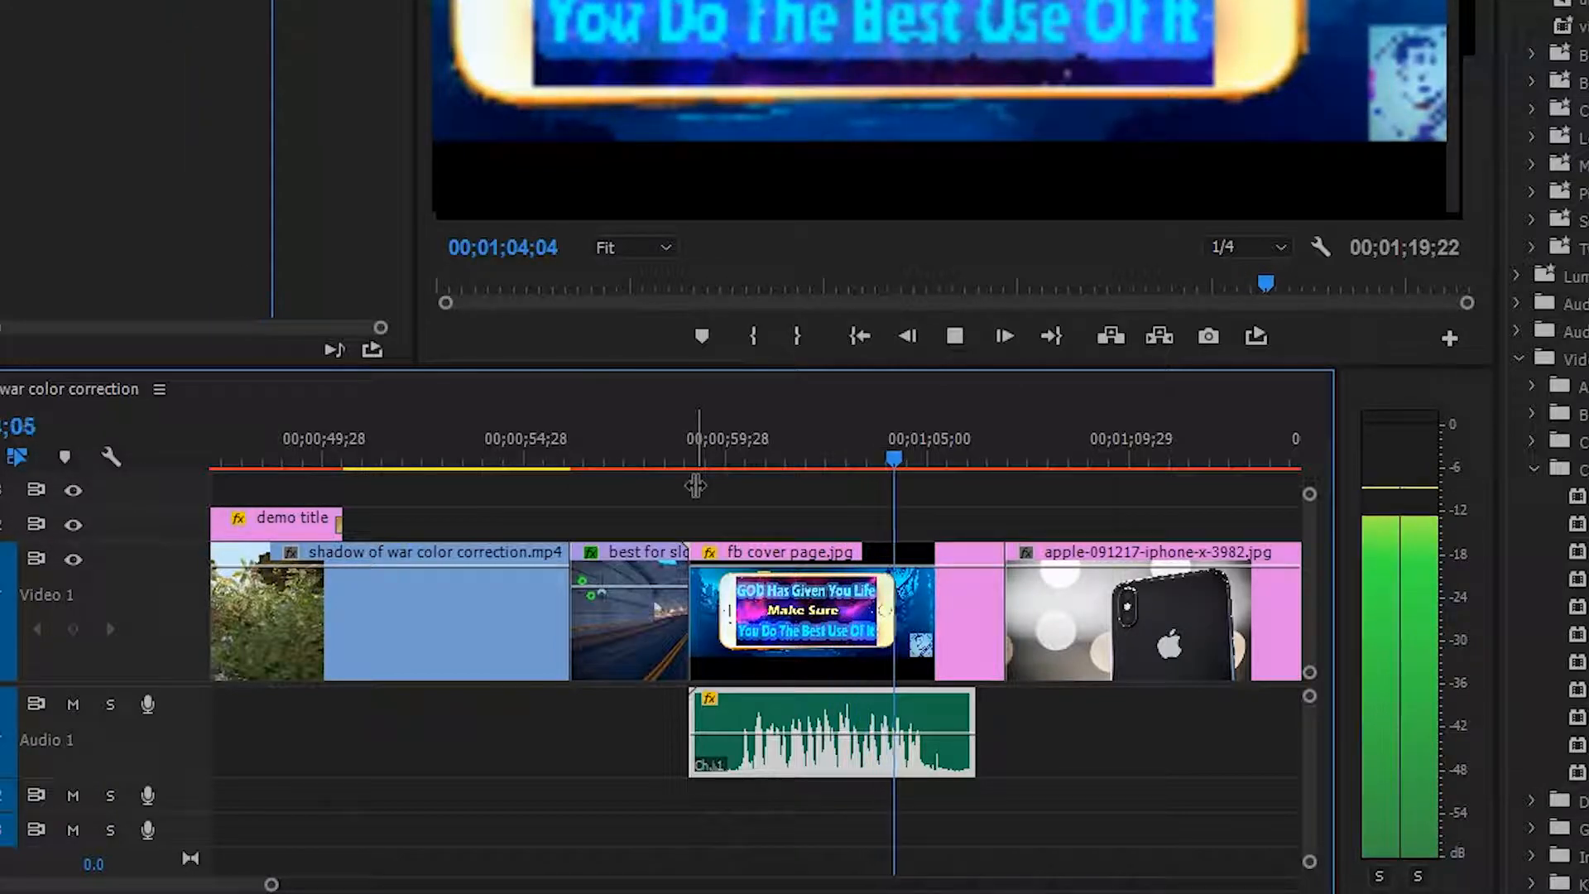
pyautogui.press('space')
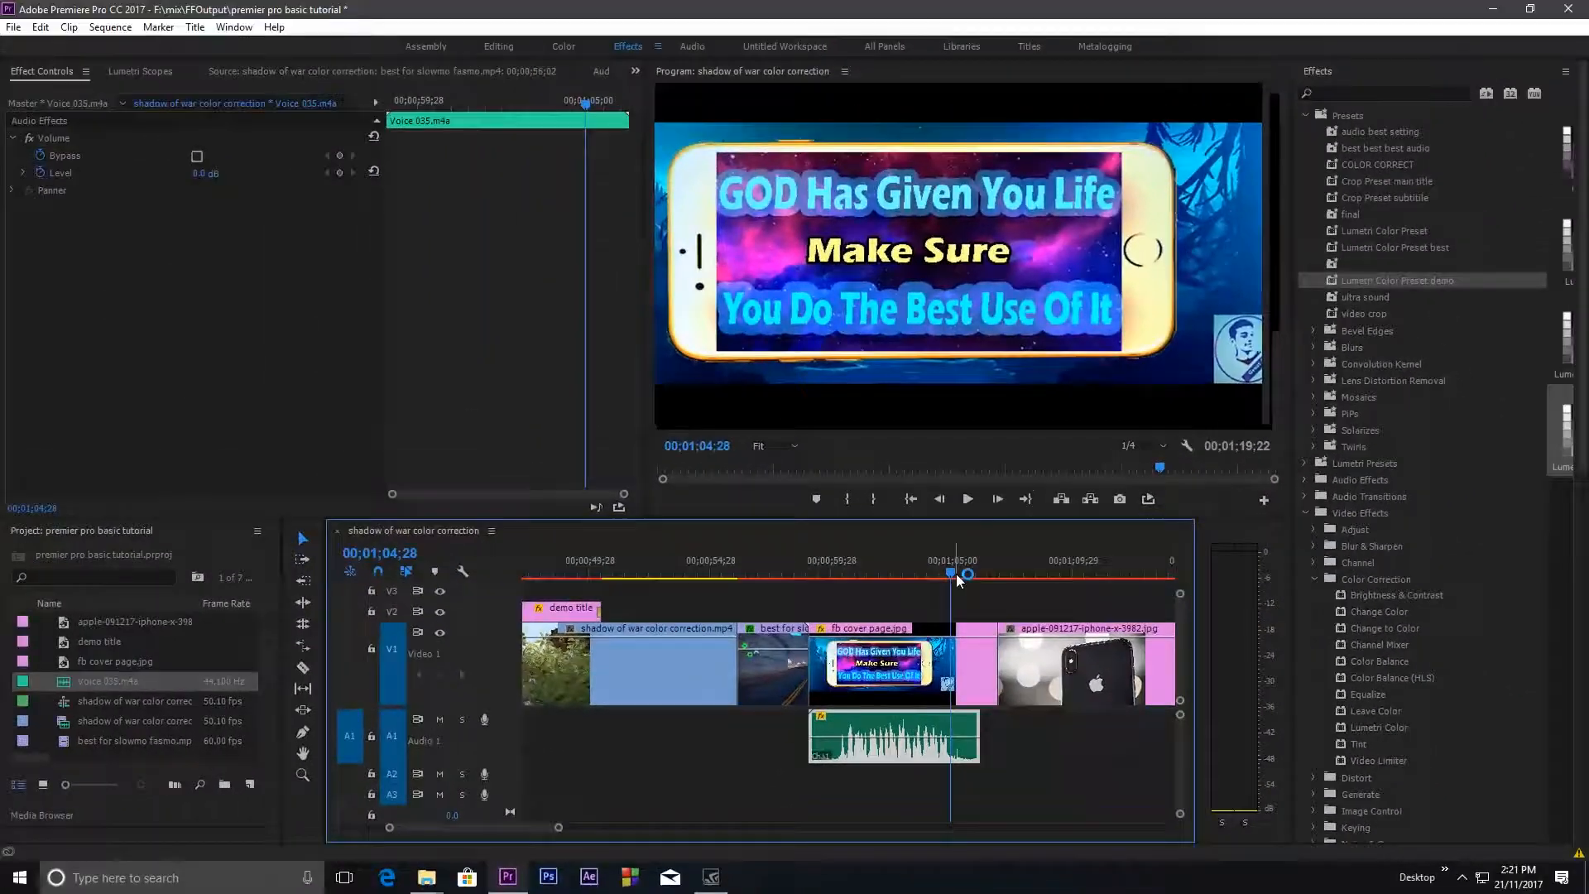
pyautogui.moveTo(958, 580); pyautogui.dragTo(839, 588)
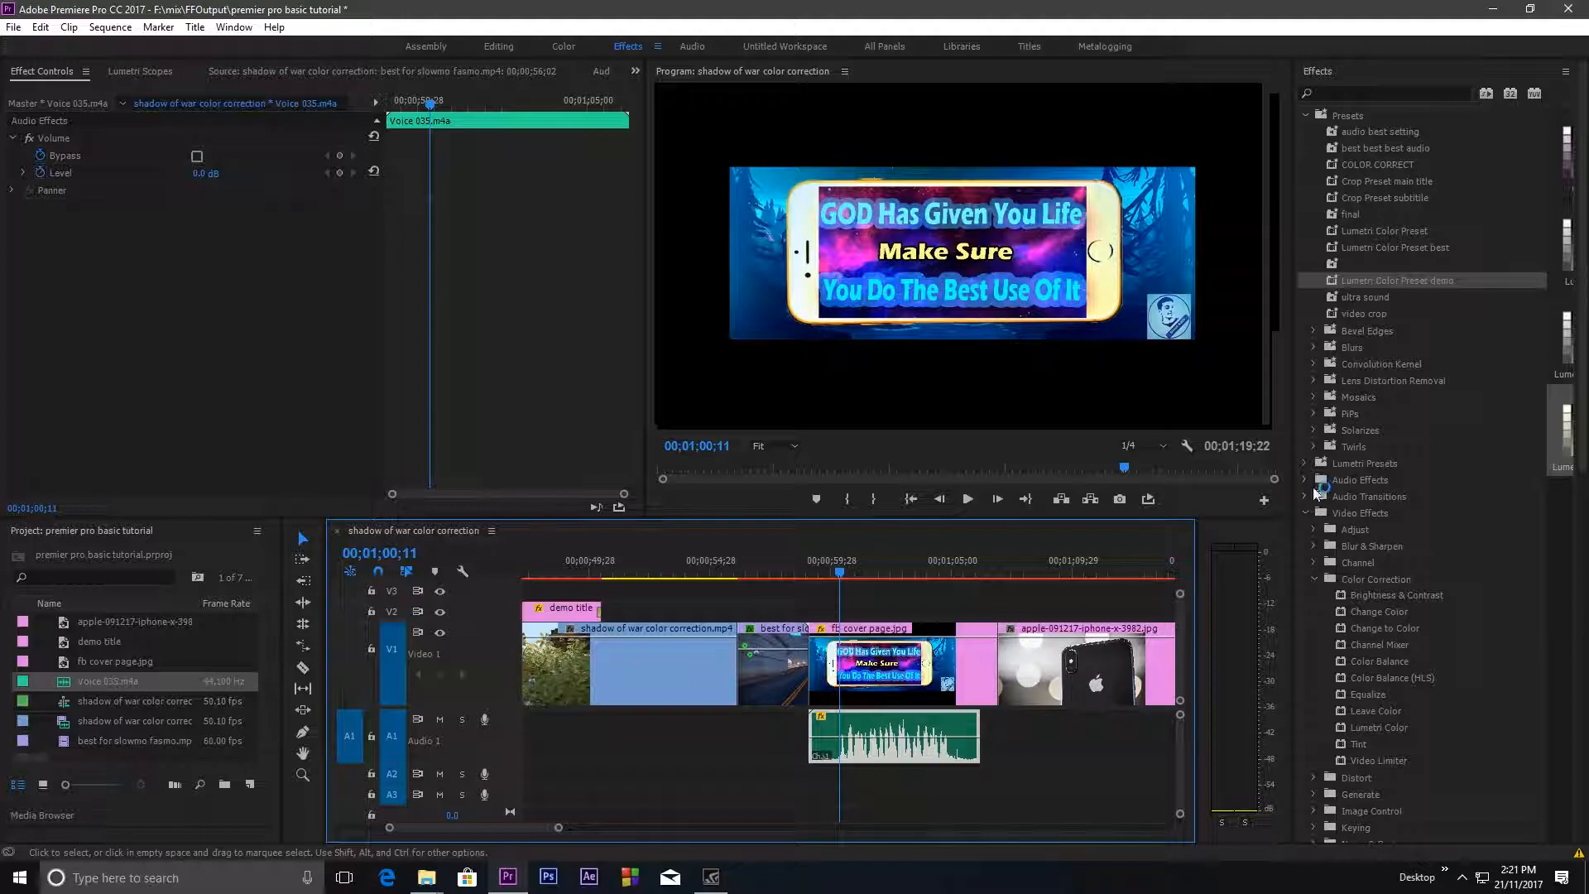
# Step: Find the Adaptive Noise Reduction audio effect and apply it to the Voice 035 clip on A1
pyautogui.click(1344, 93)
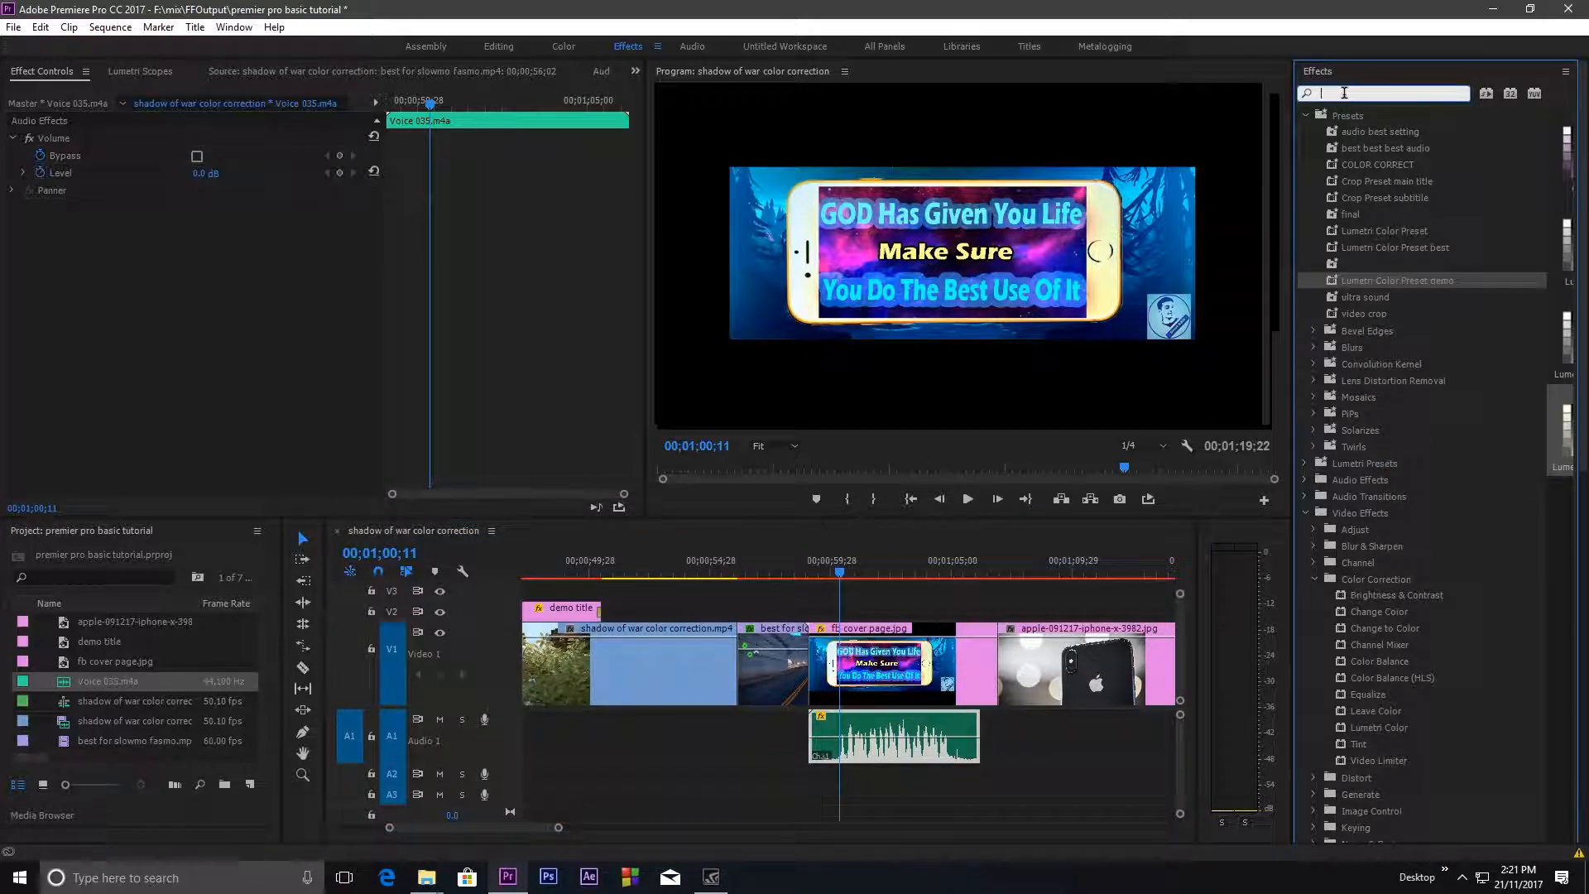
pyautogui.write('adaptive')
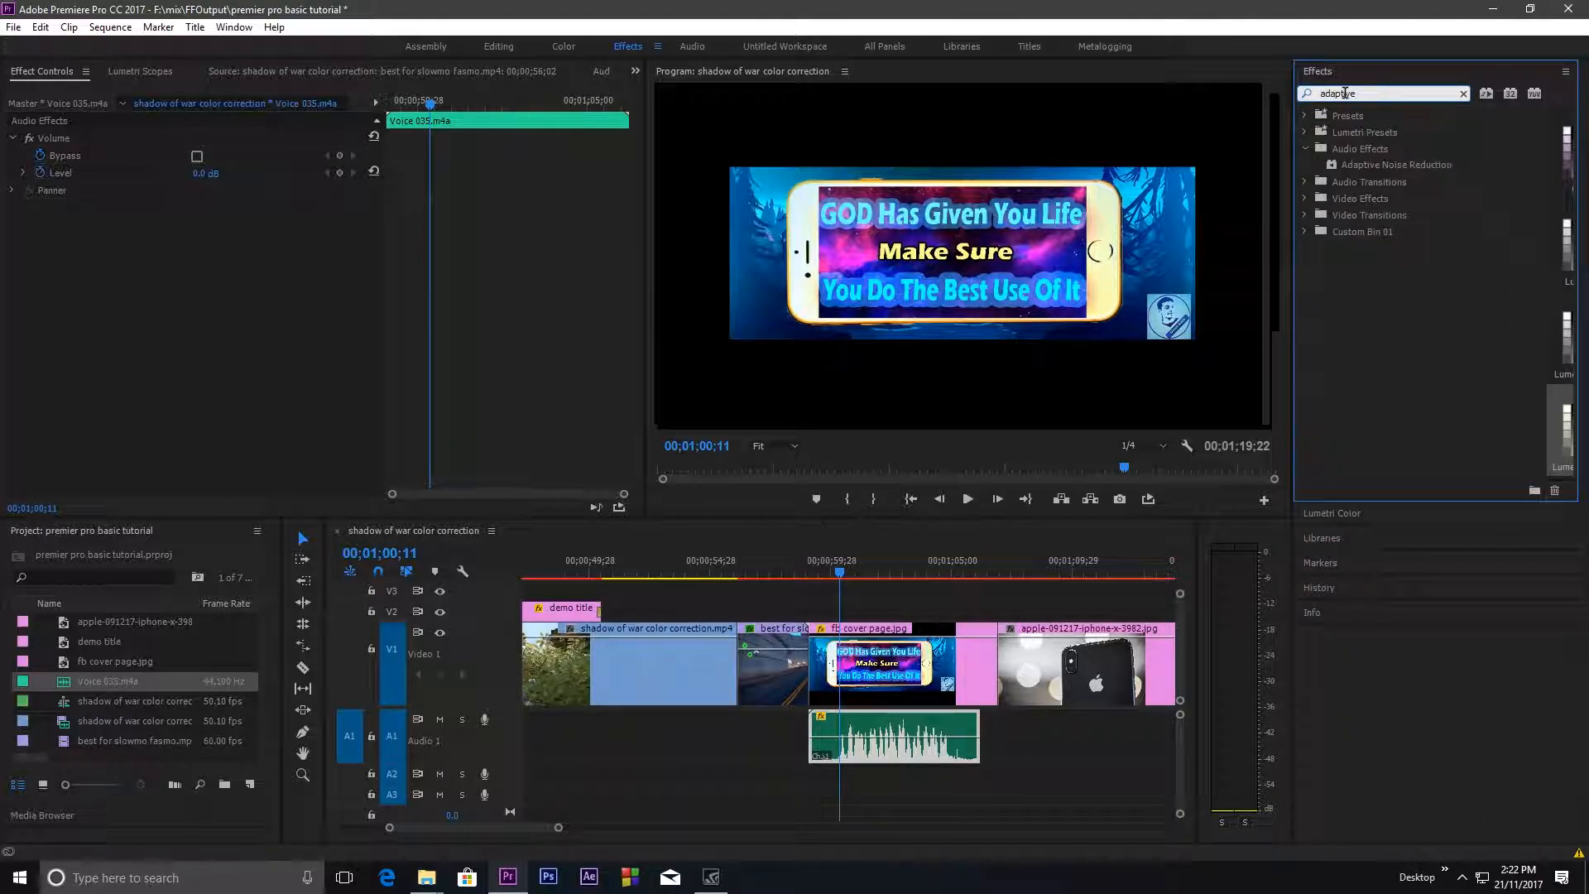
pyautogui.click(1428, 168)
pyautogui.moveTo(1429, 168); pyautogui.dragTo(871, 735)
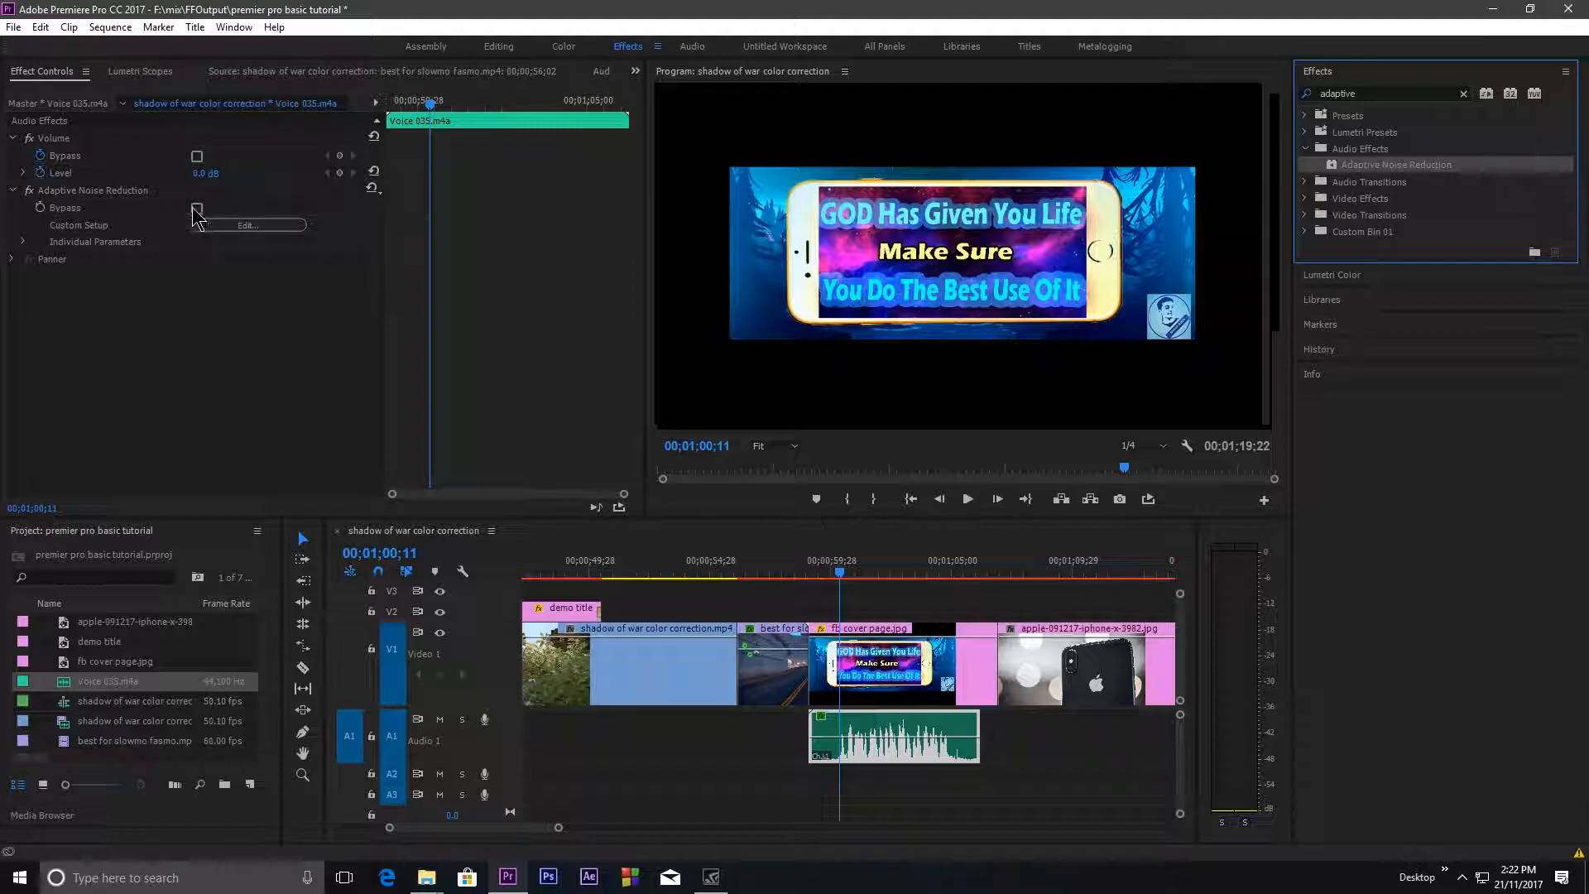
# Step: Configure Adaptive Noise Reduction with Reduce Noise By at 20.37 dB, Noisiness at 50.83 % and an FFT Size of 512
pyautogui.click(241, 224)
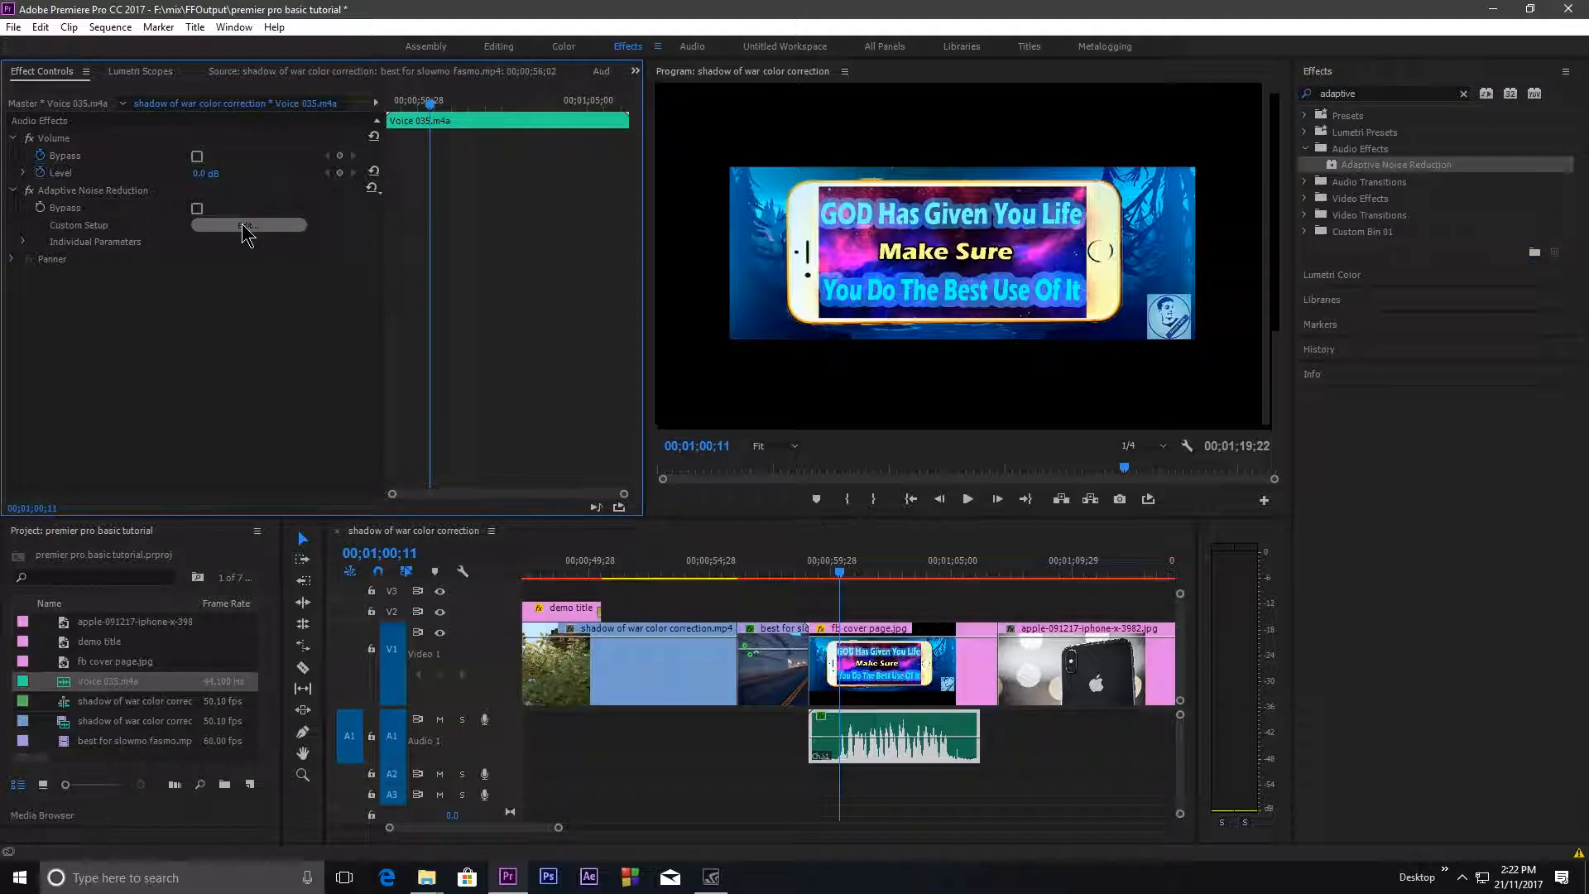
pyautogui.moveTo(814, 366)
pyautogui.mouseDown()
pyautogui.moveTo(838, 369)
pyautogui.moveTo(819, 369)
pyautogui.mouseUp()
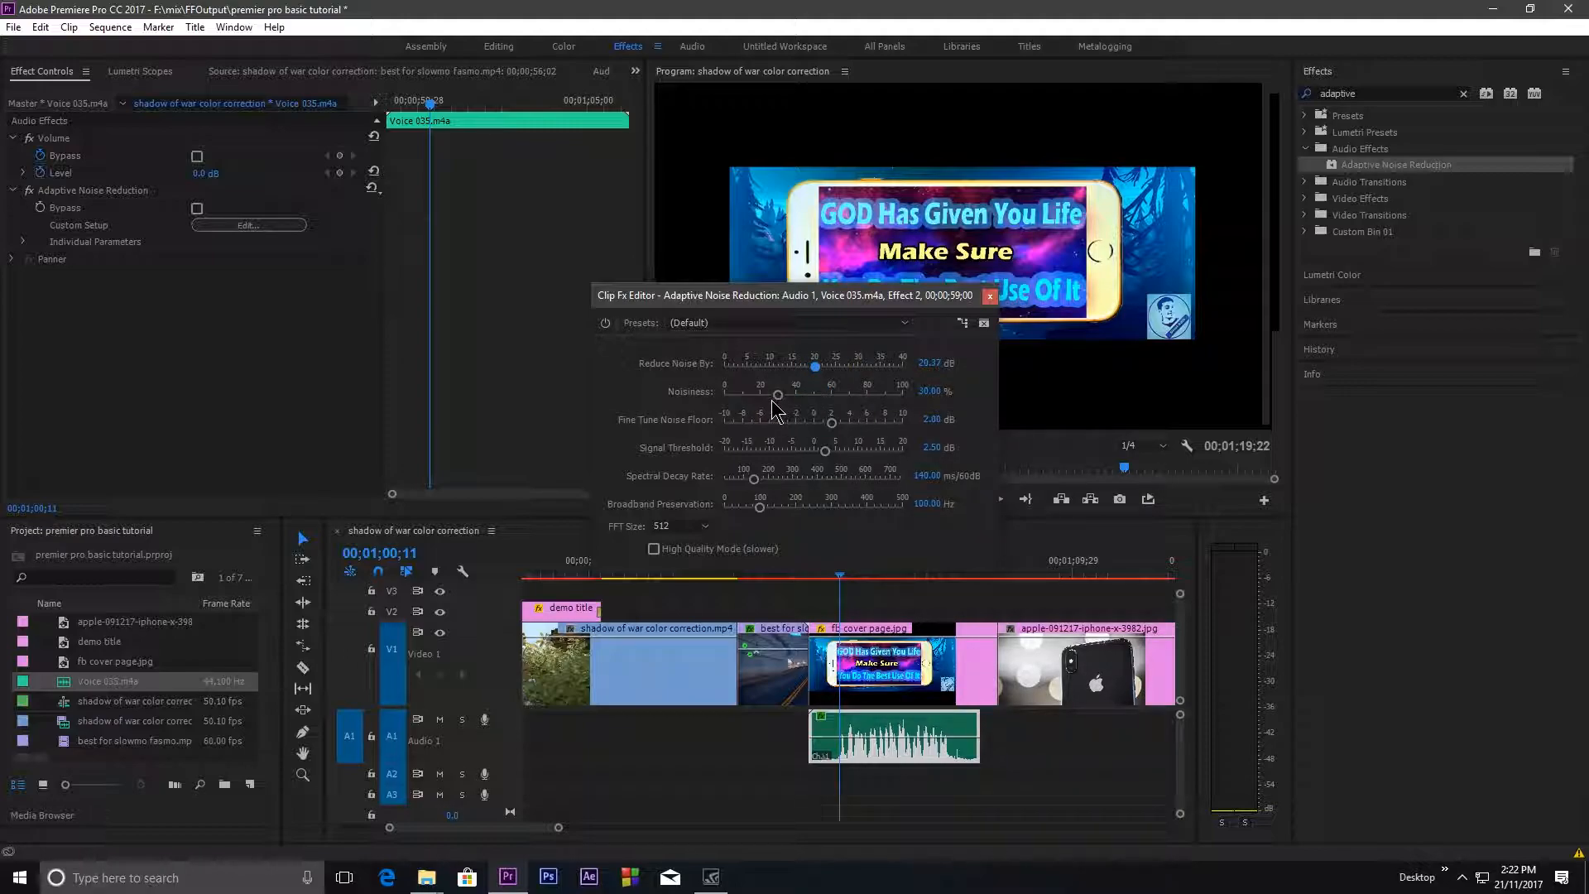
pyautogui.moveTo(779, 396); pyautogui.dragTo(811, 404)
pyautogui.click(666, 527)
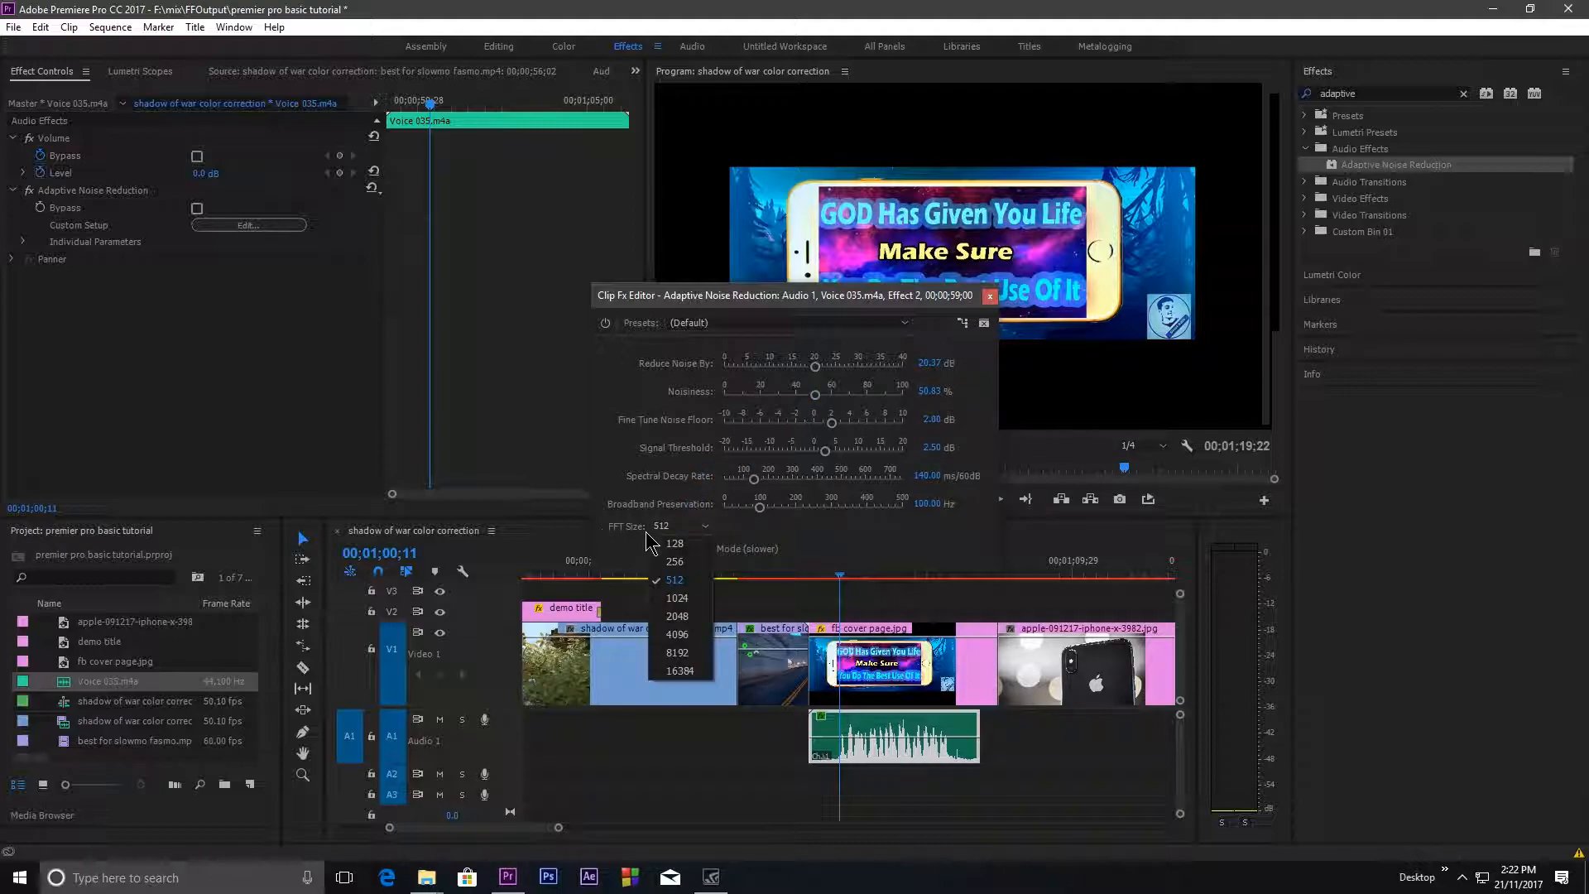
pyautogui.click(675, 579)
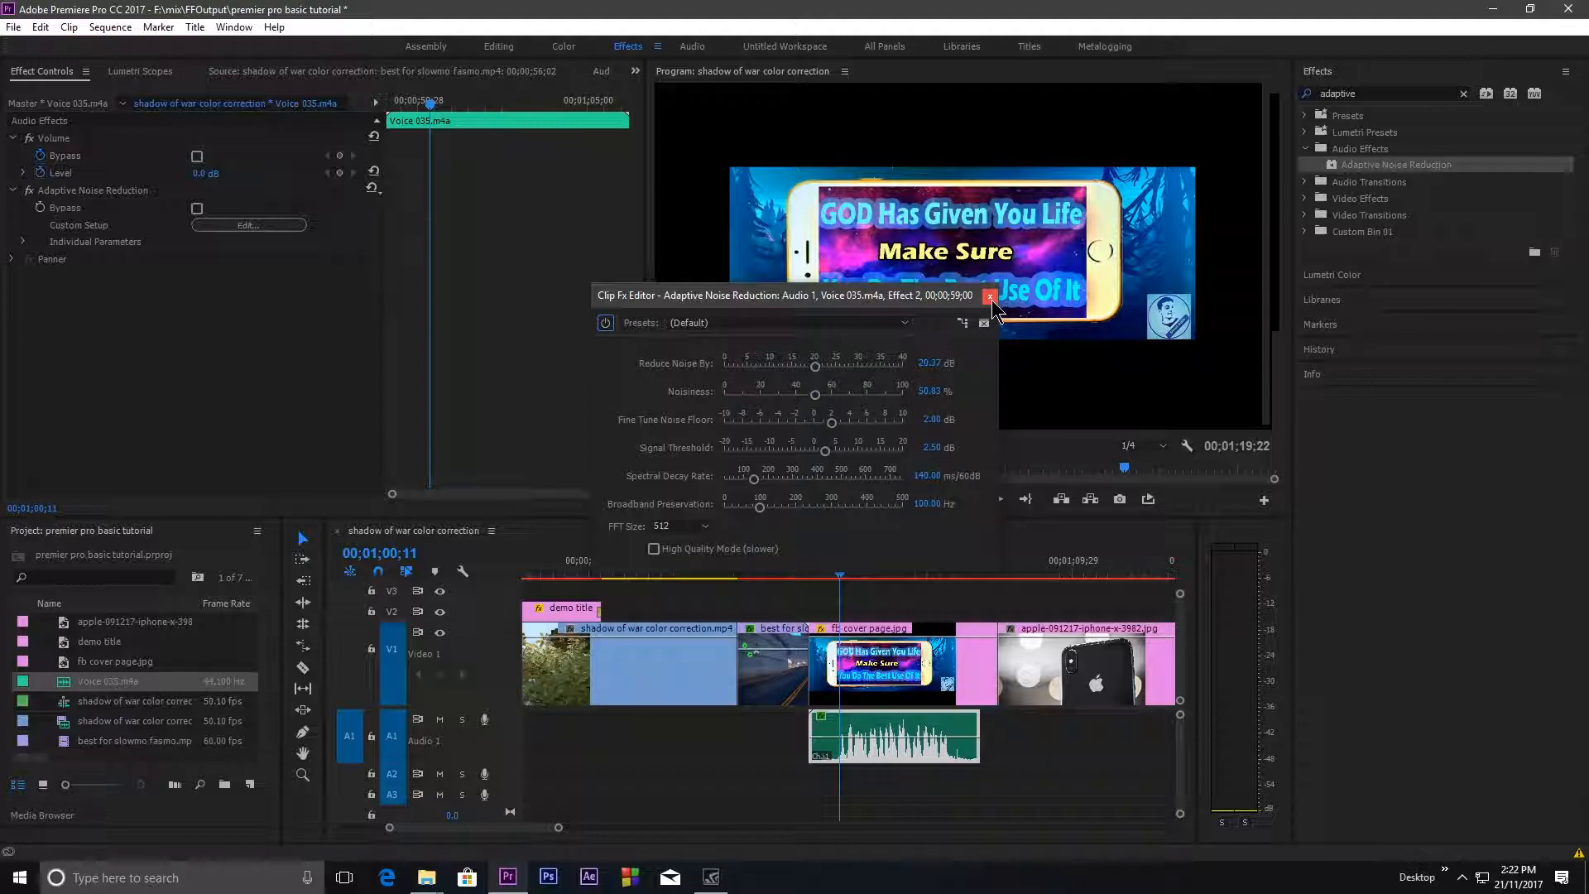
pyautogui.click(990, 297)
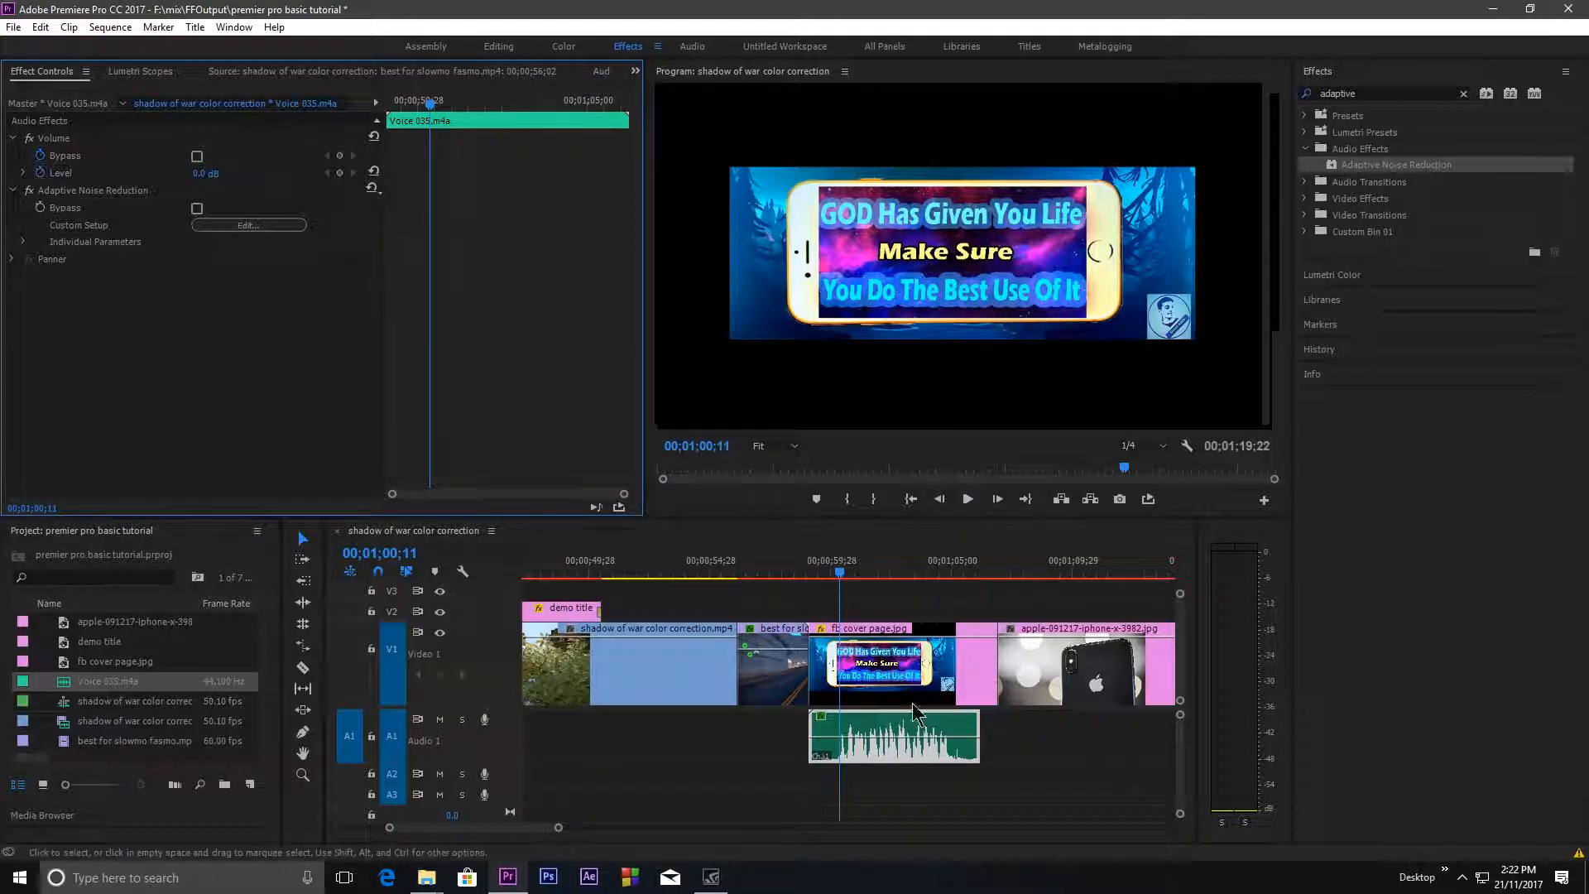
# Step: Find the Bass audio effect and apply it to the Voice 035 clip
pyautogui.doubleClick(1387, 91)
pyautogui.write('bass')
pyautogui.moveTo(1351, 166); pyautogui.dragTo(921, 736)
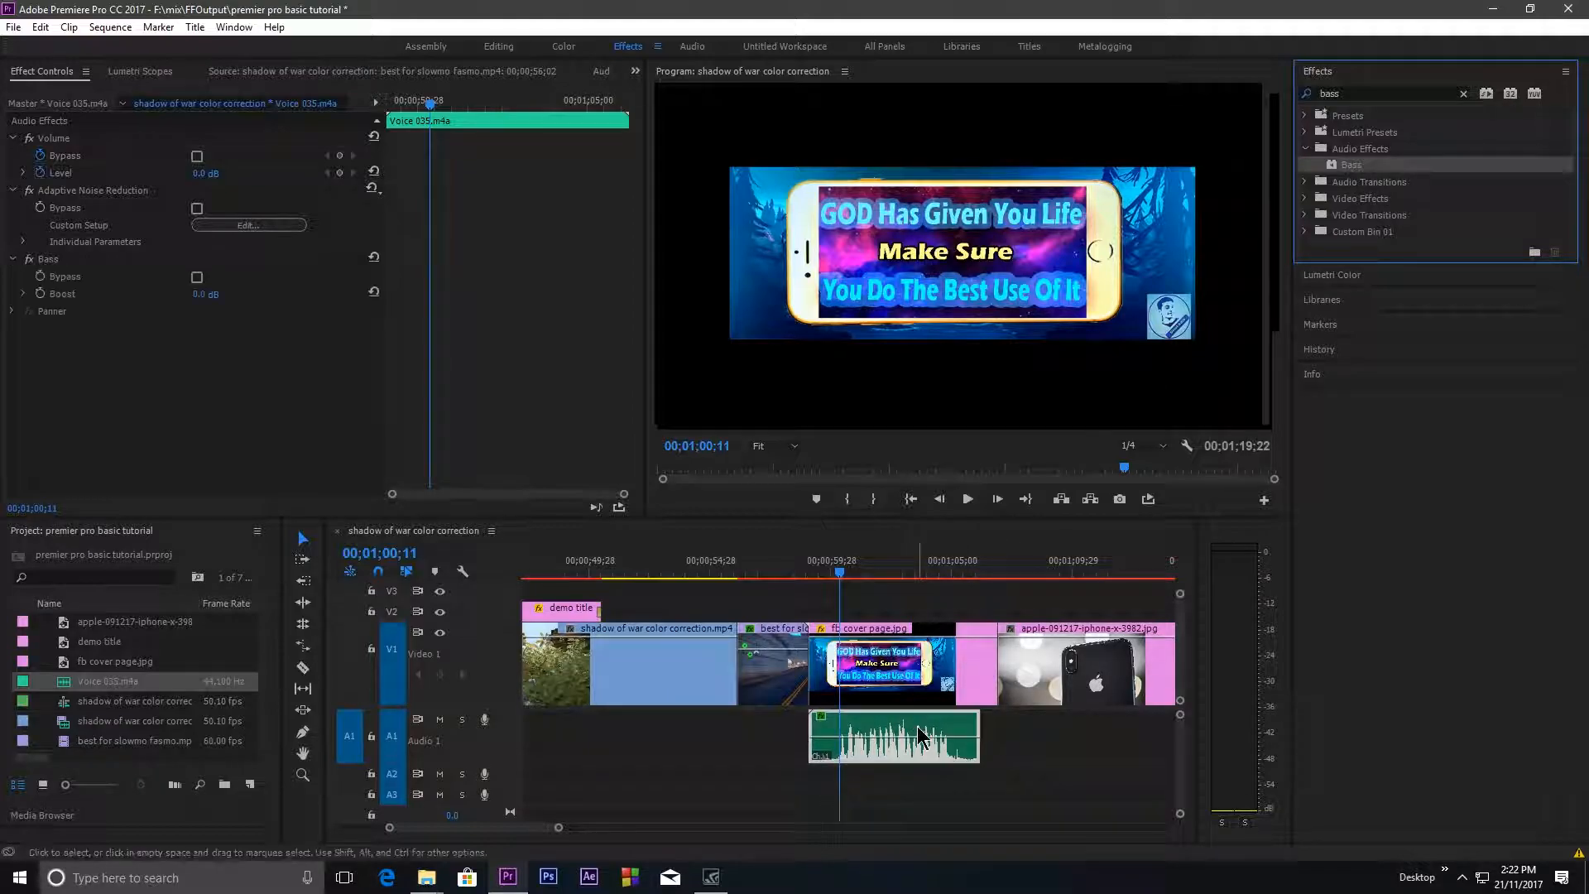
# Step: Find the Treble audio effect and apply it to the Voice 035 clip
pyautogui.click(1360, 93)
pyautogui.write('trbel')
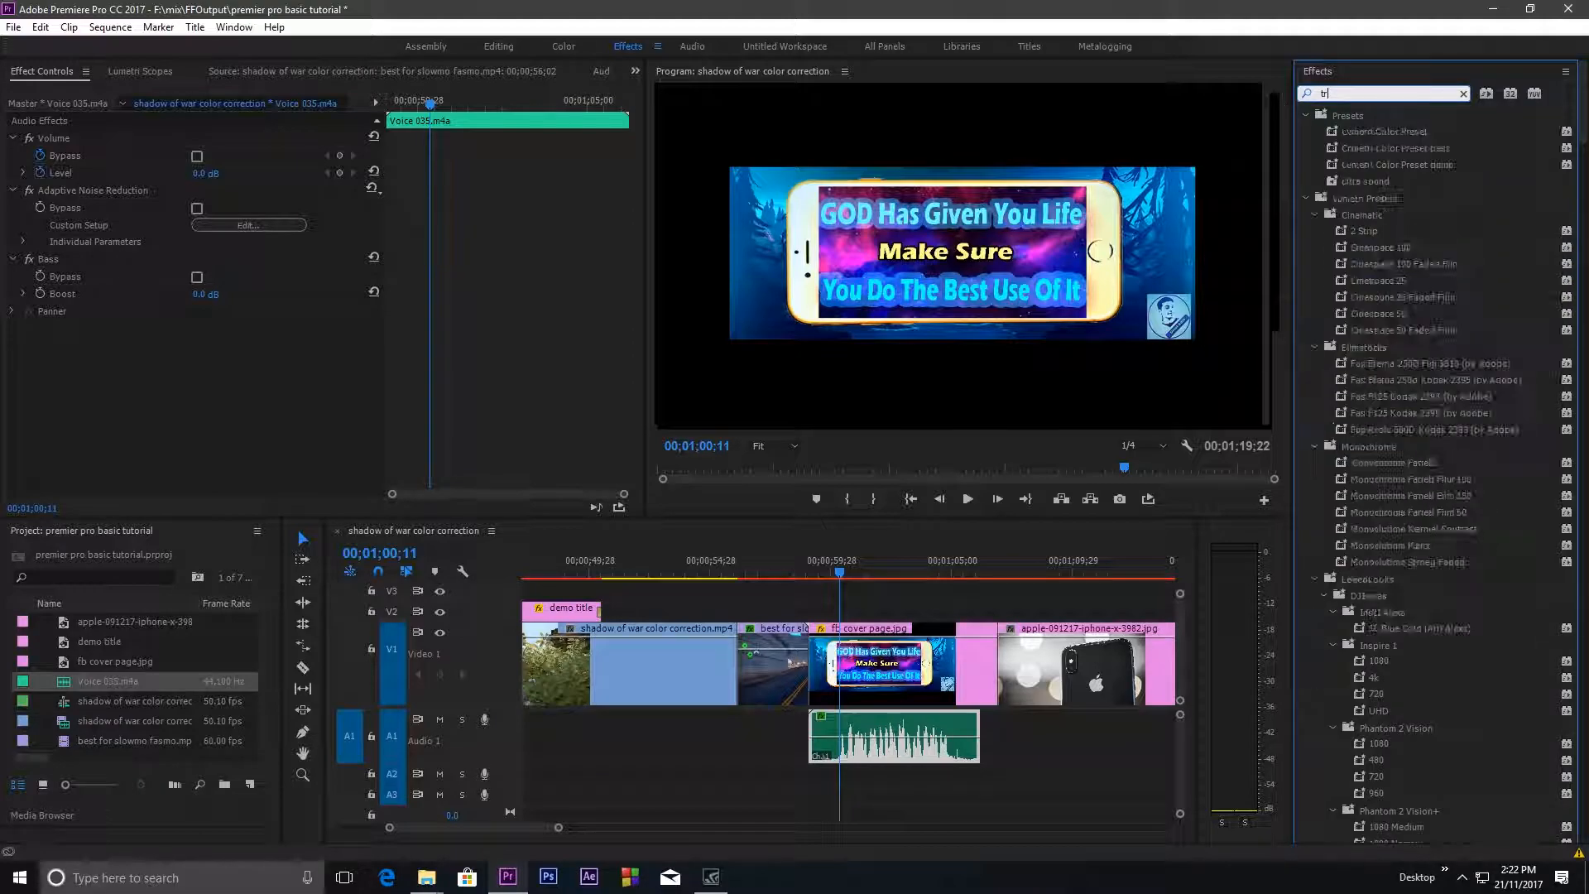
pyautogui.press('BackSpace')
pyautogui.press('BackSpace')
pyautogui.press('BackSpace')
pyautogui.write('eble')
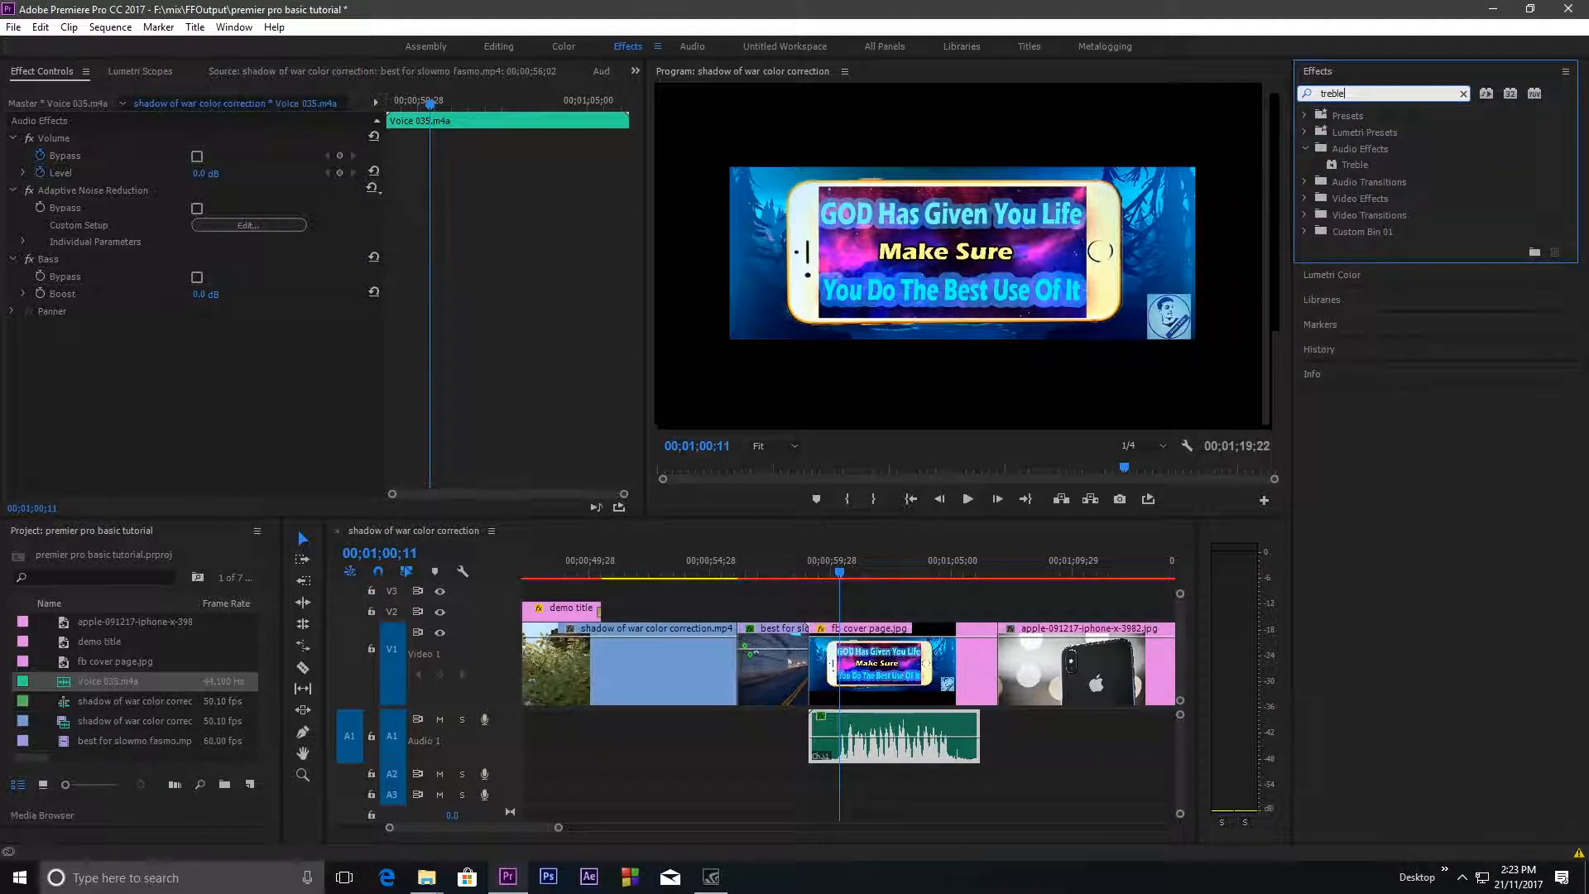
pyautogui.moveTo(1355, 165); pyautogui.dragTo(861, 719)
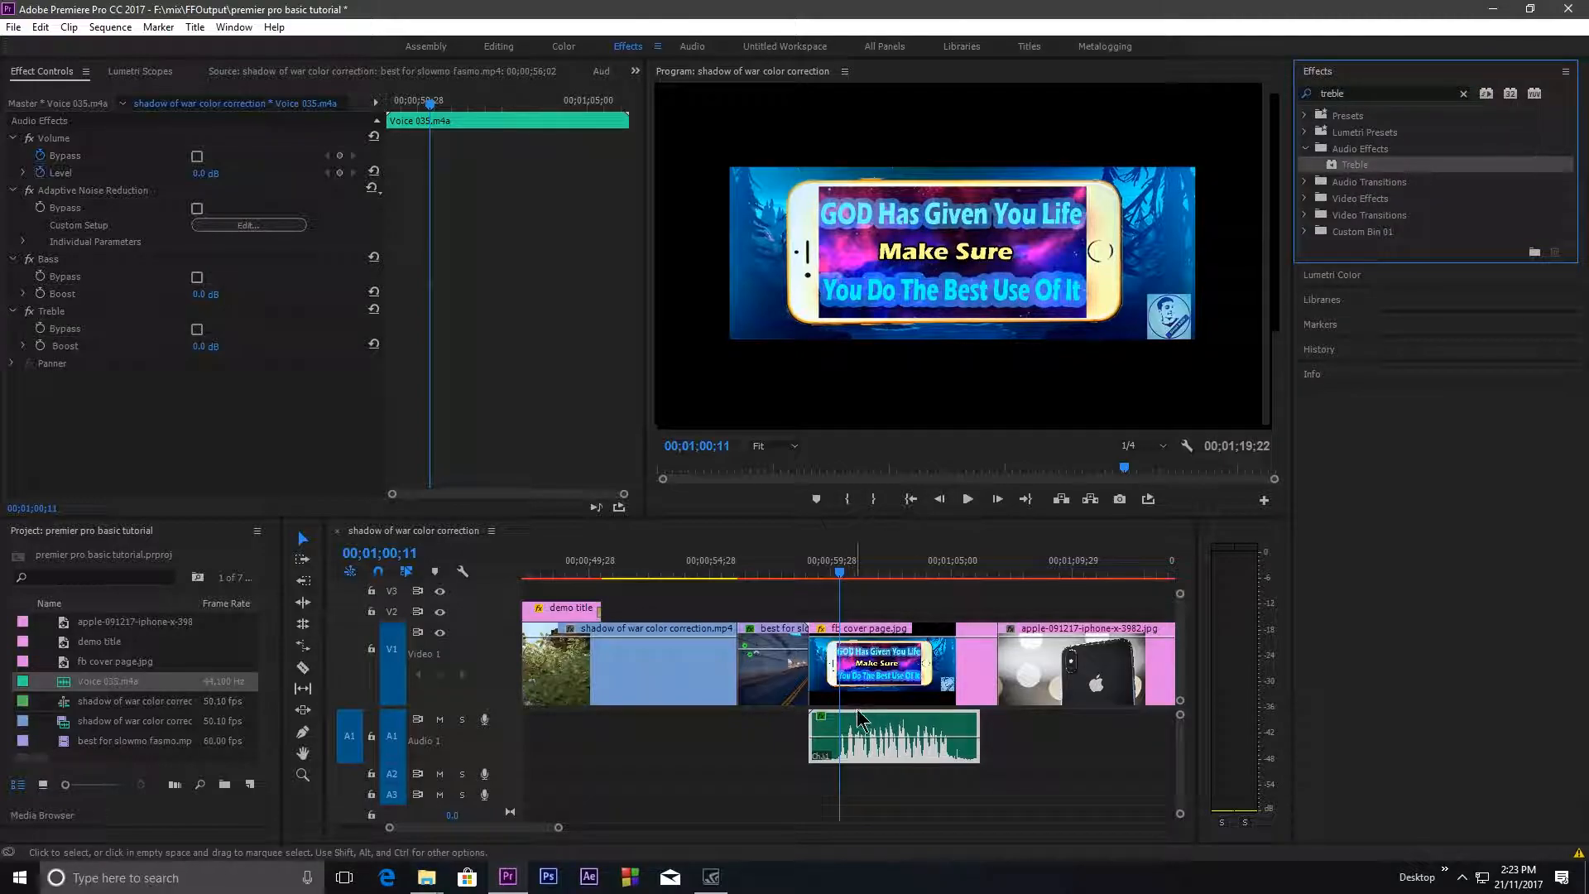
pyautogui.moveTo(1358, 166); pyautogui.dragTo(855, 736)
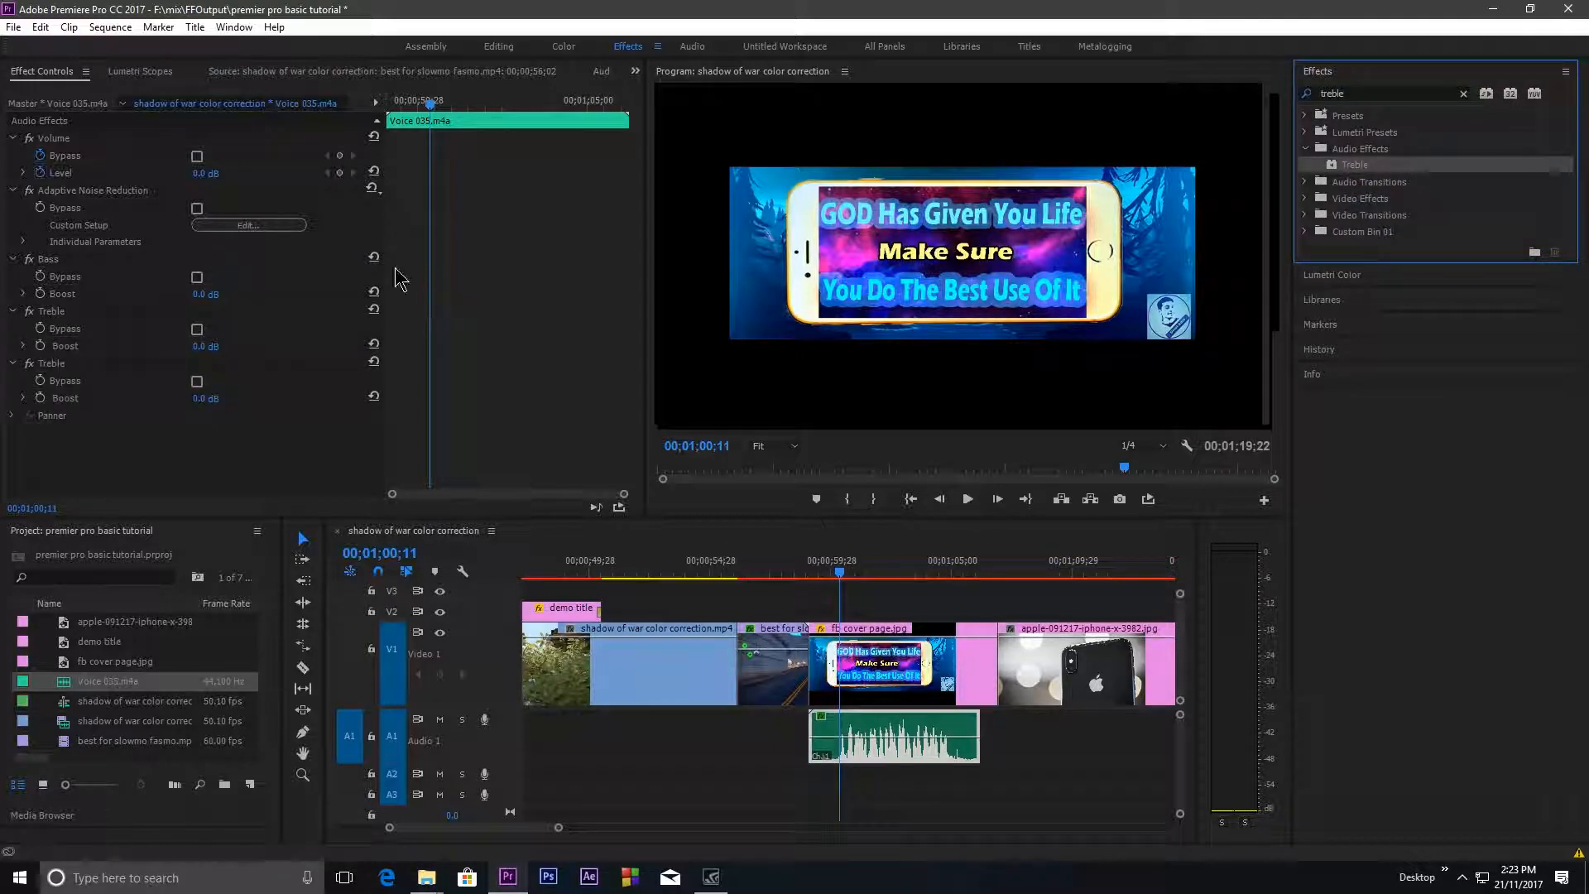
pyautogui.click(59, 368)
pyautogui.press('Delete')
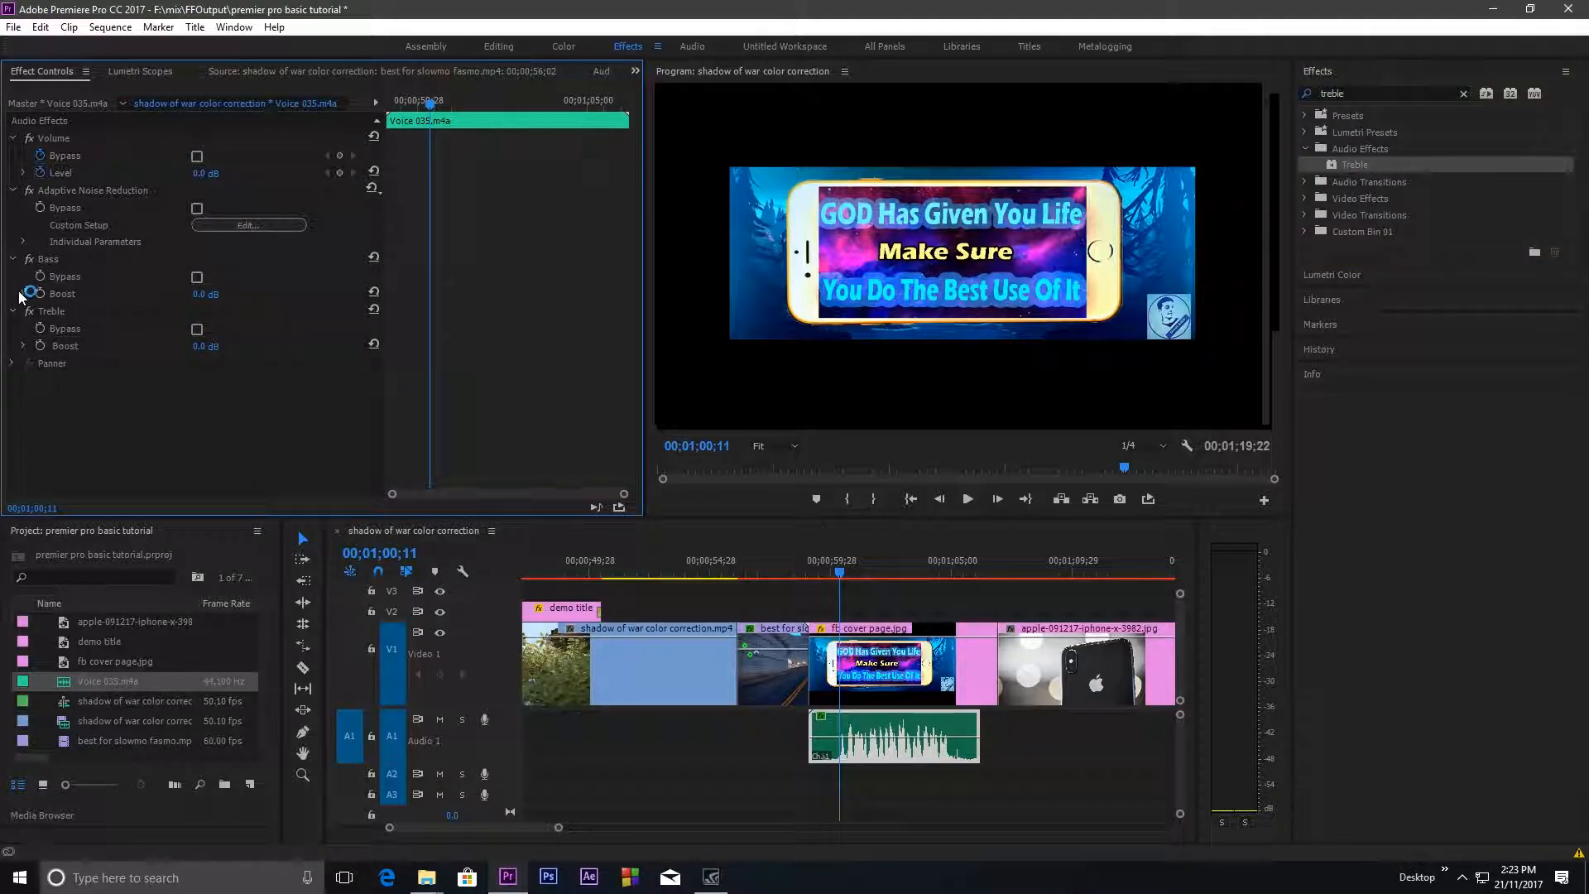
# Step: Set the Treble effect's Boost to 10 dB and the Bass effect's Boost to 0.2 dB on the Voice 035 clip
pyautogui.click(48, 259)
pyautogui.click(63, 313)
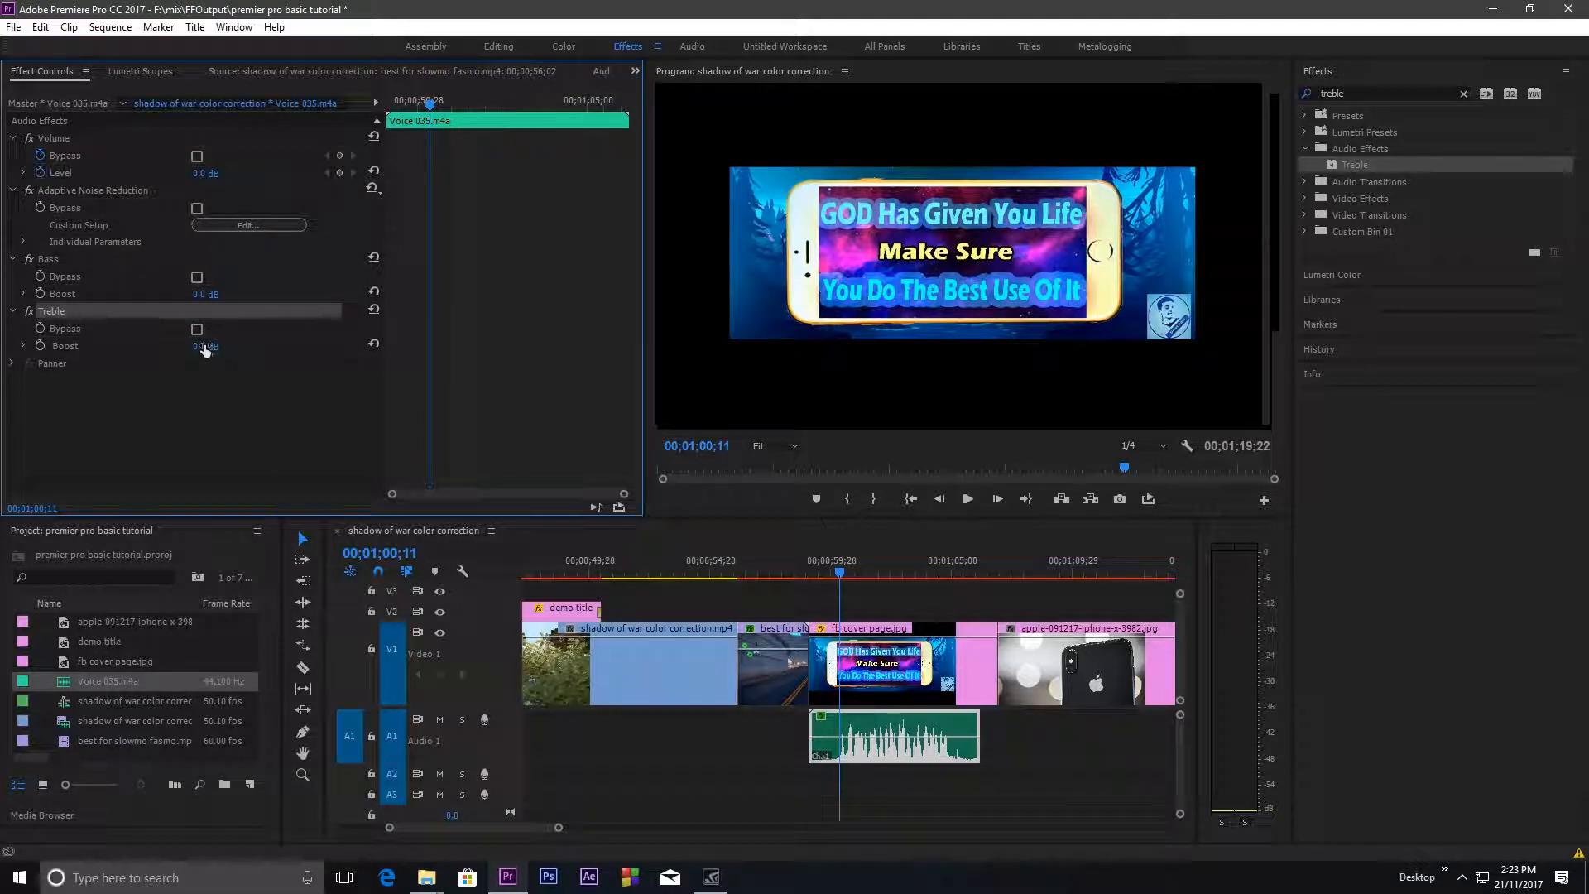
pyautogui.click(204, 346)
pyautogui.write('4')
pyautogui.click(165, 358)
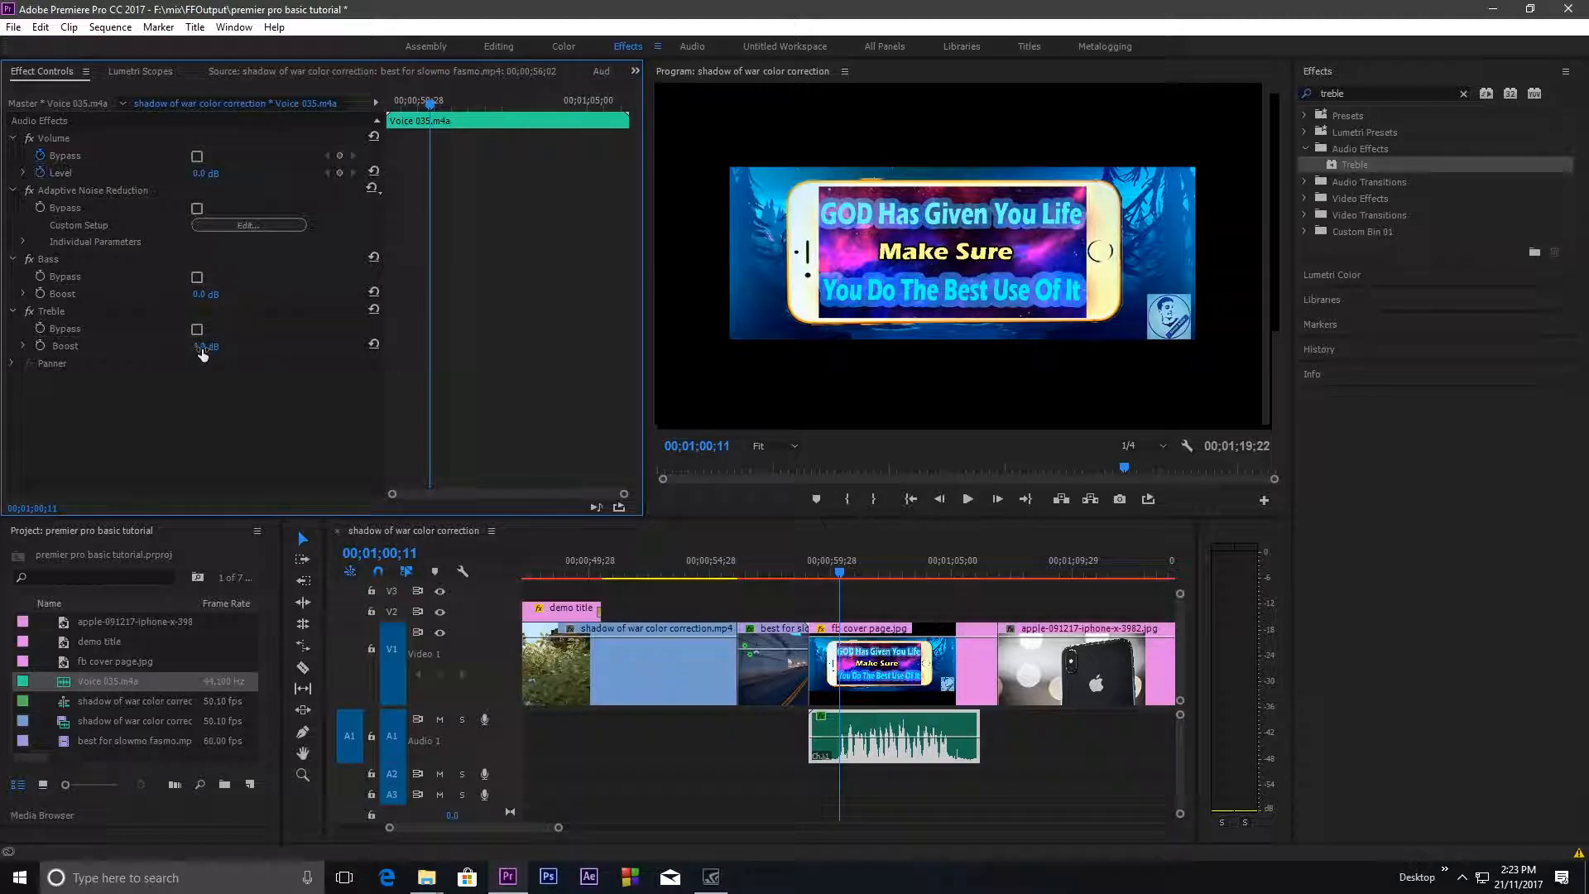
pyautogui.click(125, 401)
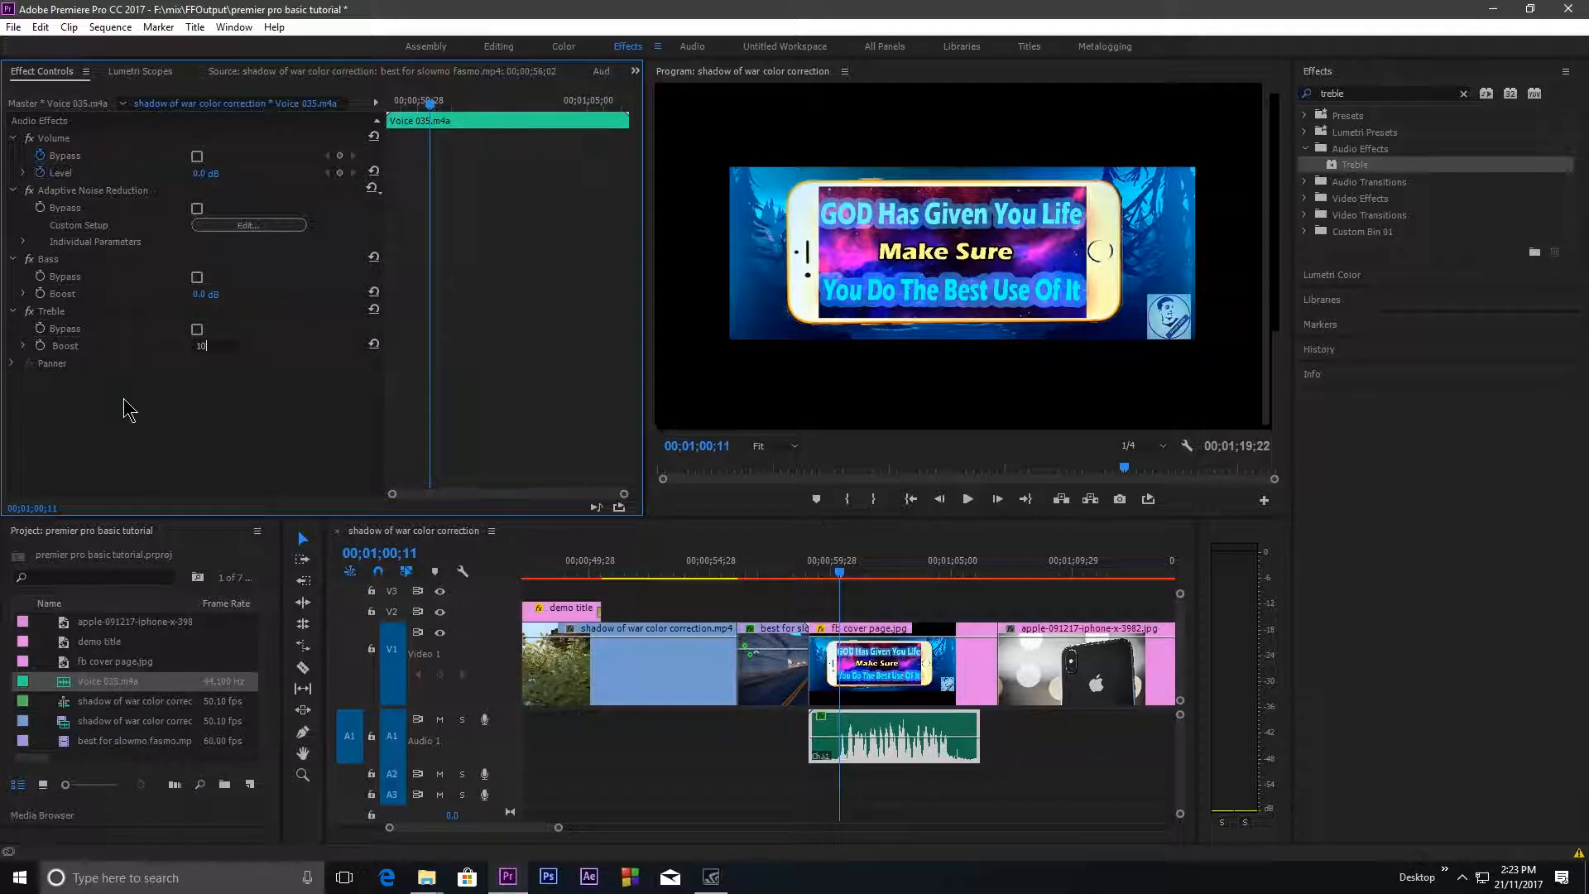
pyautogui.click(201, 296)
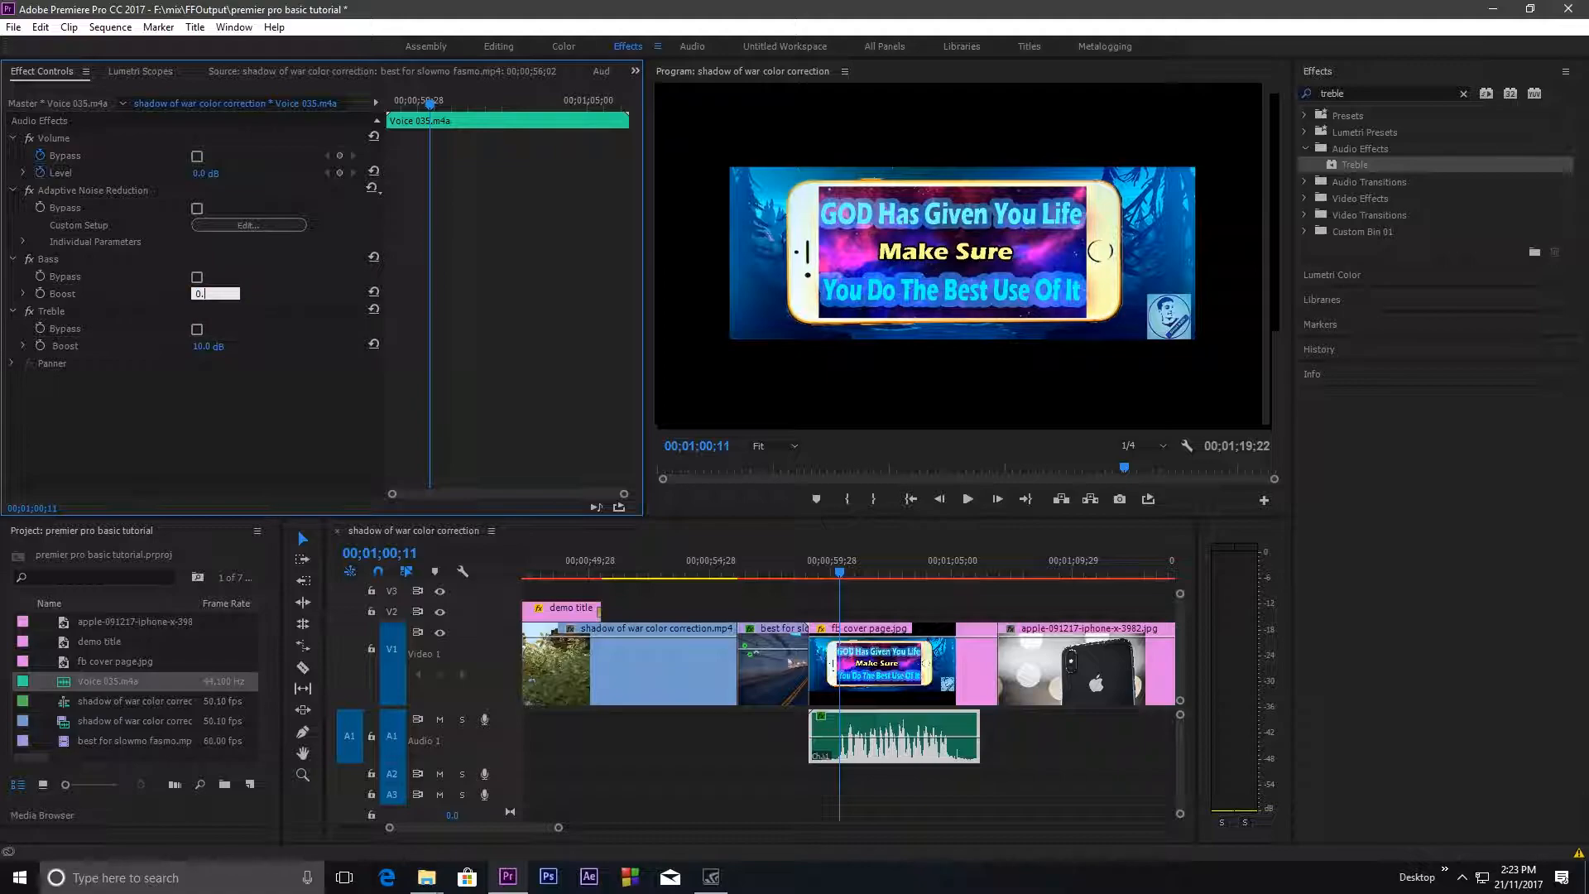
pyautogui.click(153, 410)
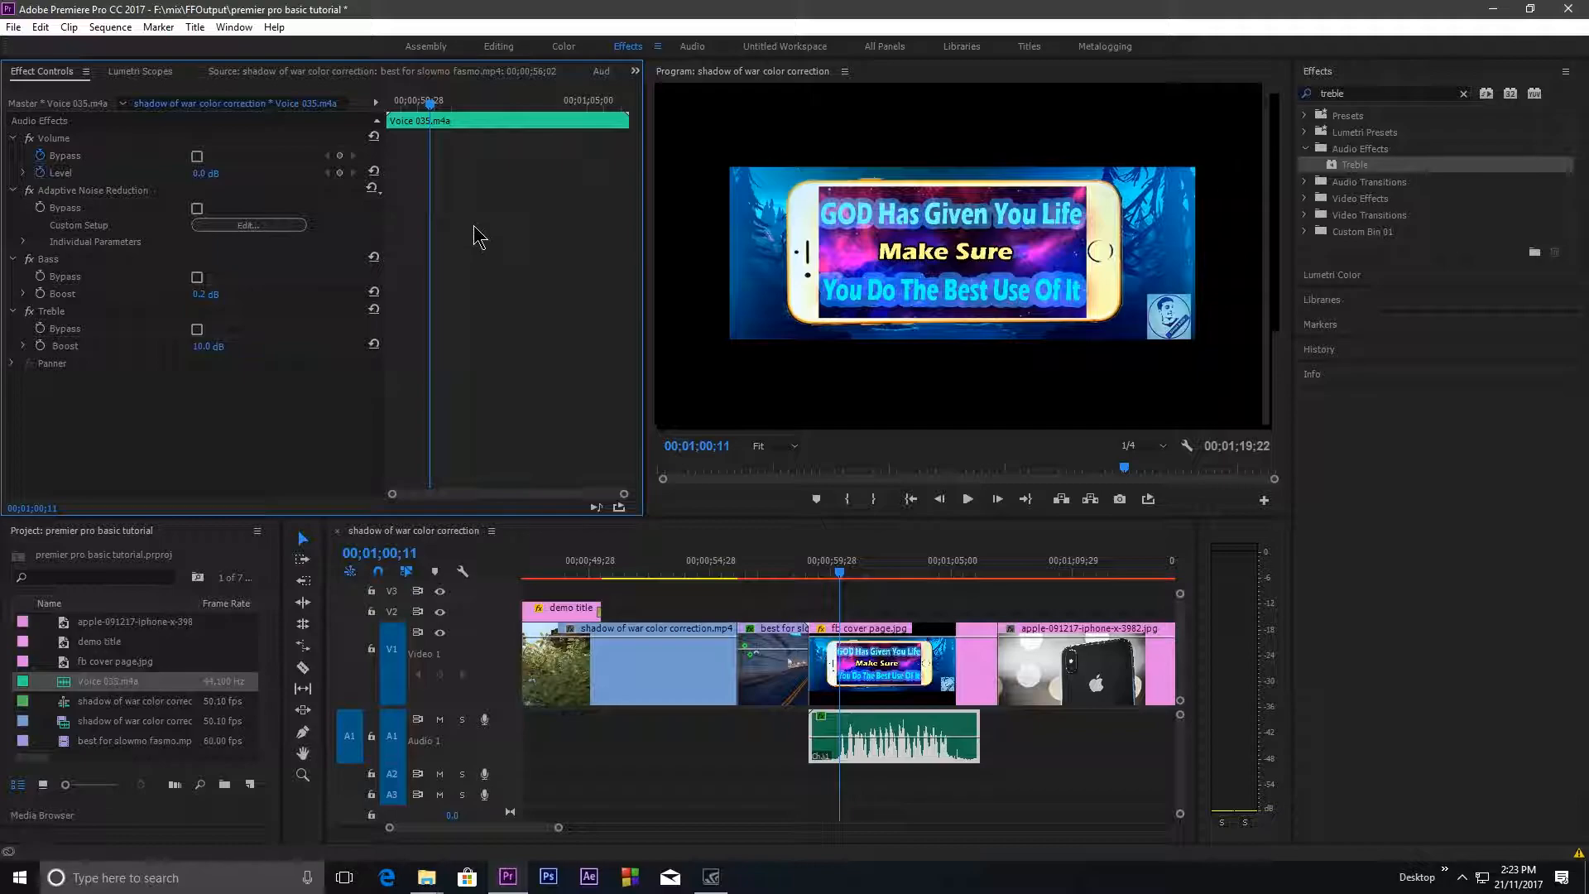
# Step: Play the sequence from 00;00;59;28 to hear the voice clip with its bass and treble boosts
pyautogui.click(1359, 94)
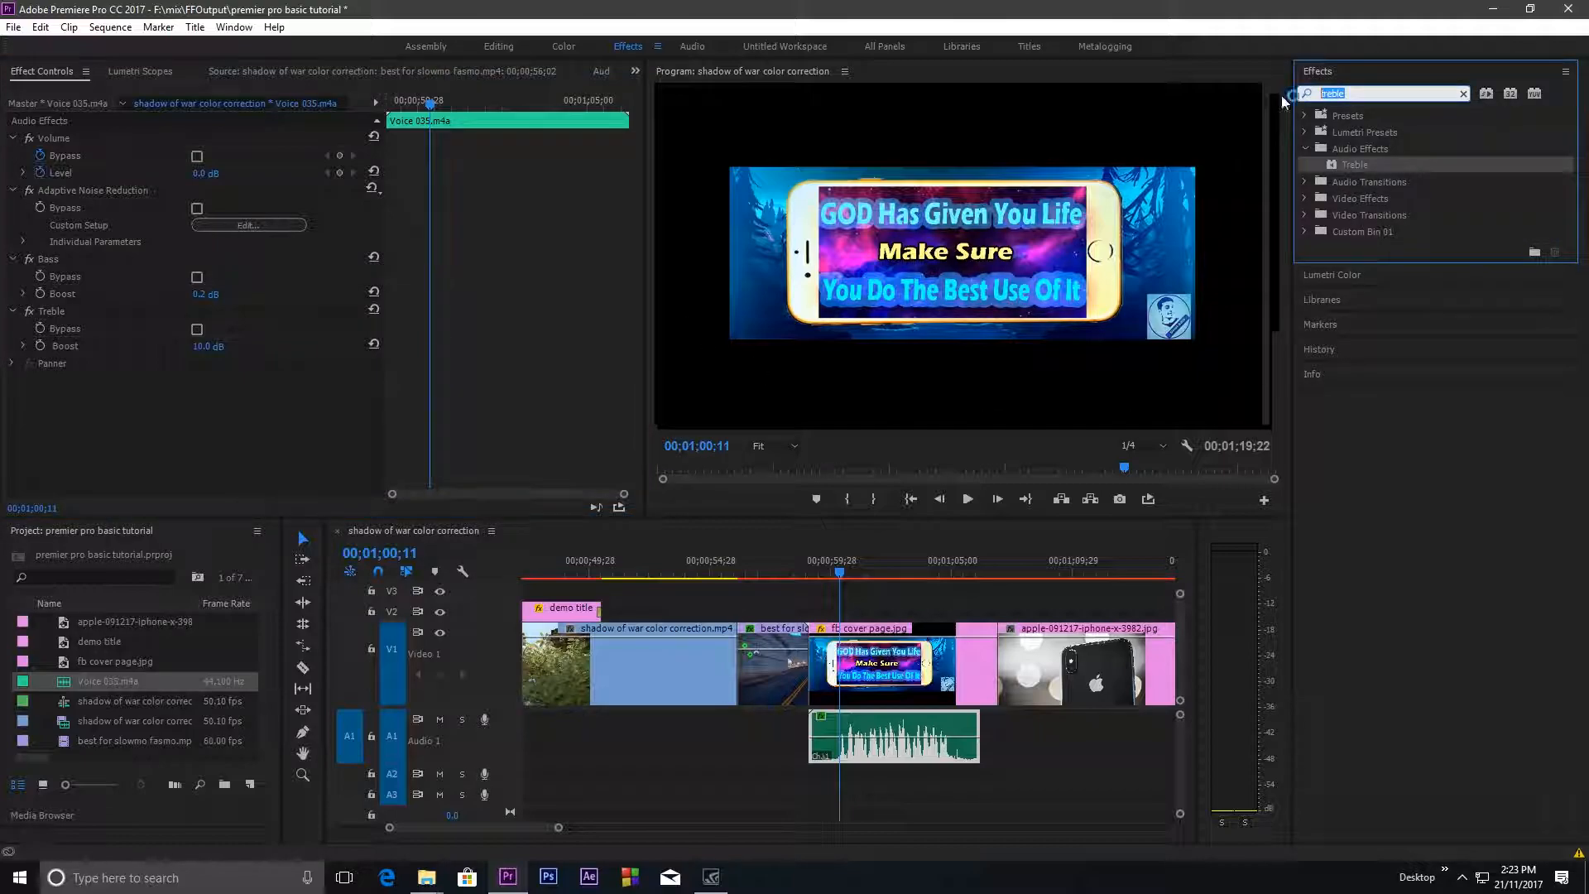
pyautogui.click(831, 571)
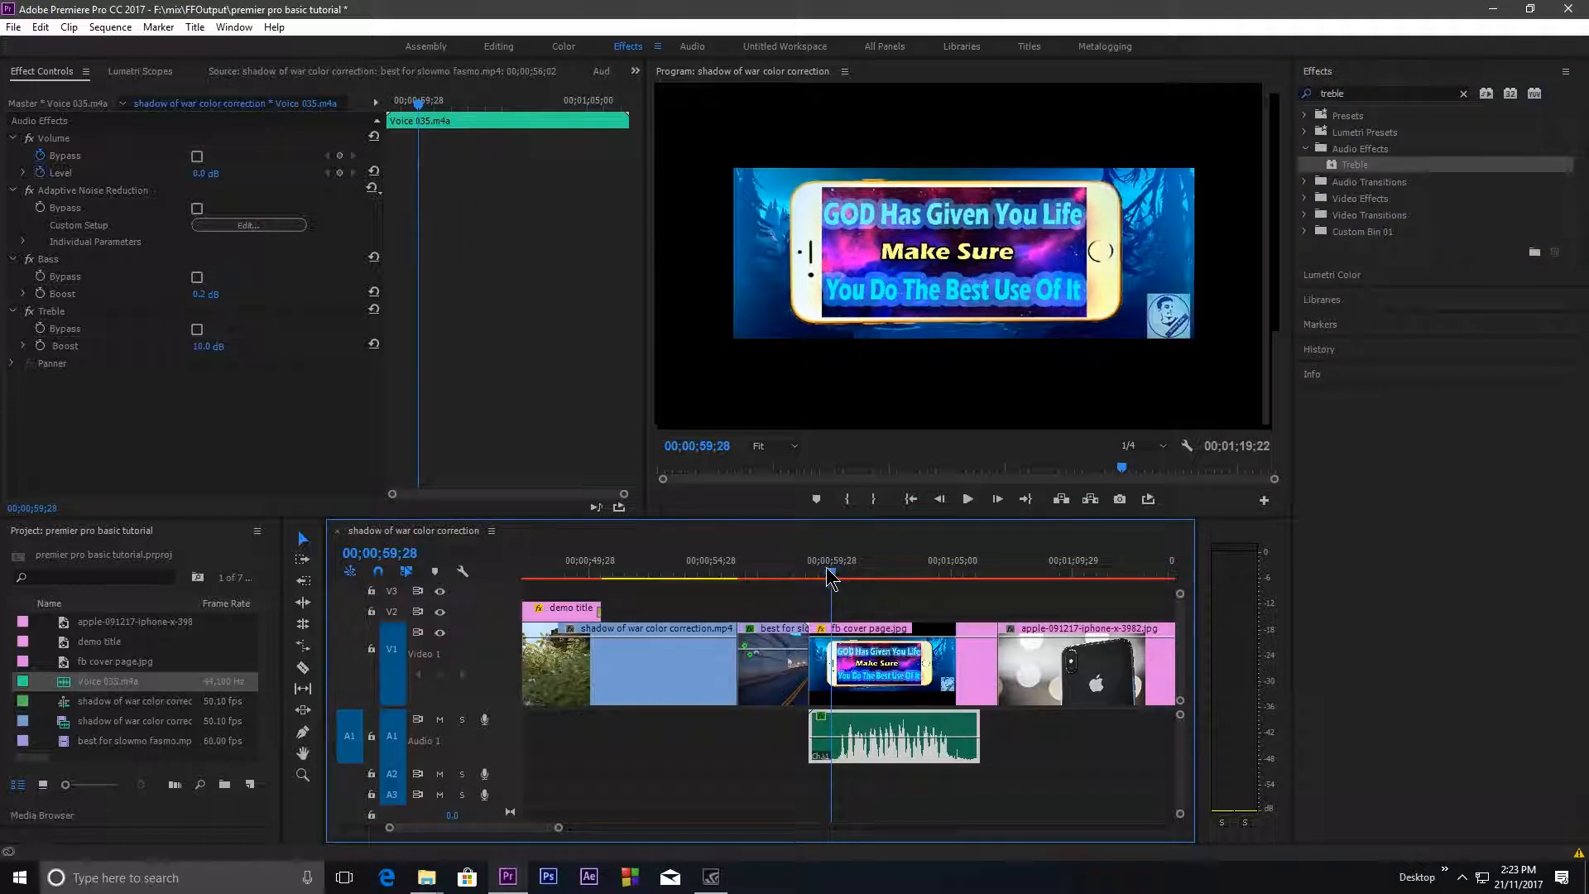
pyautogui.press('space')
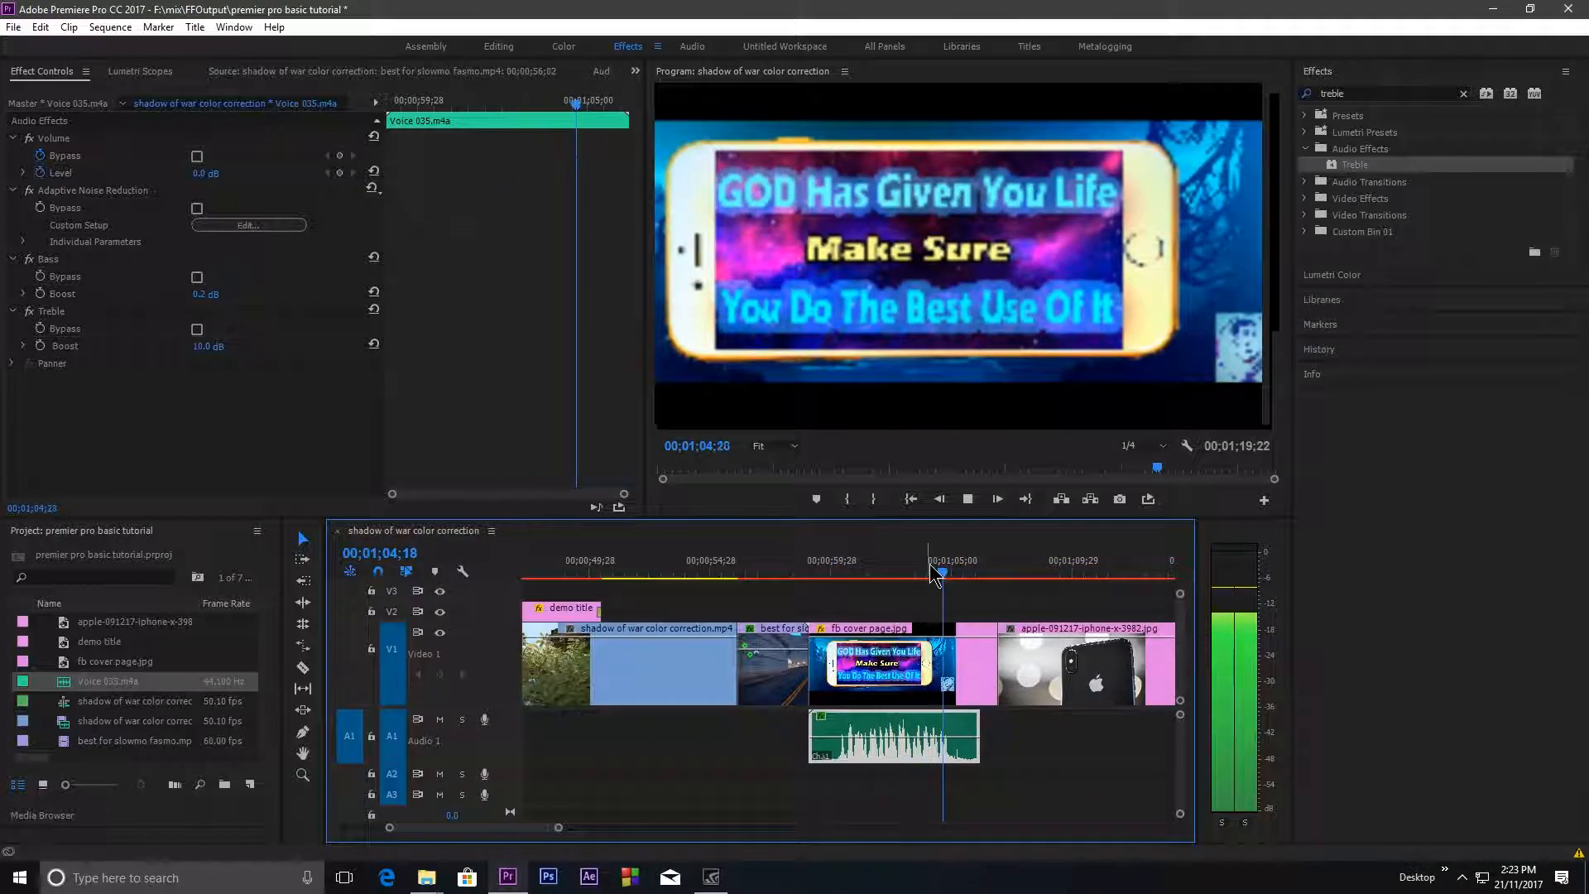
pyautogui.press('space')
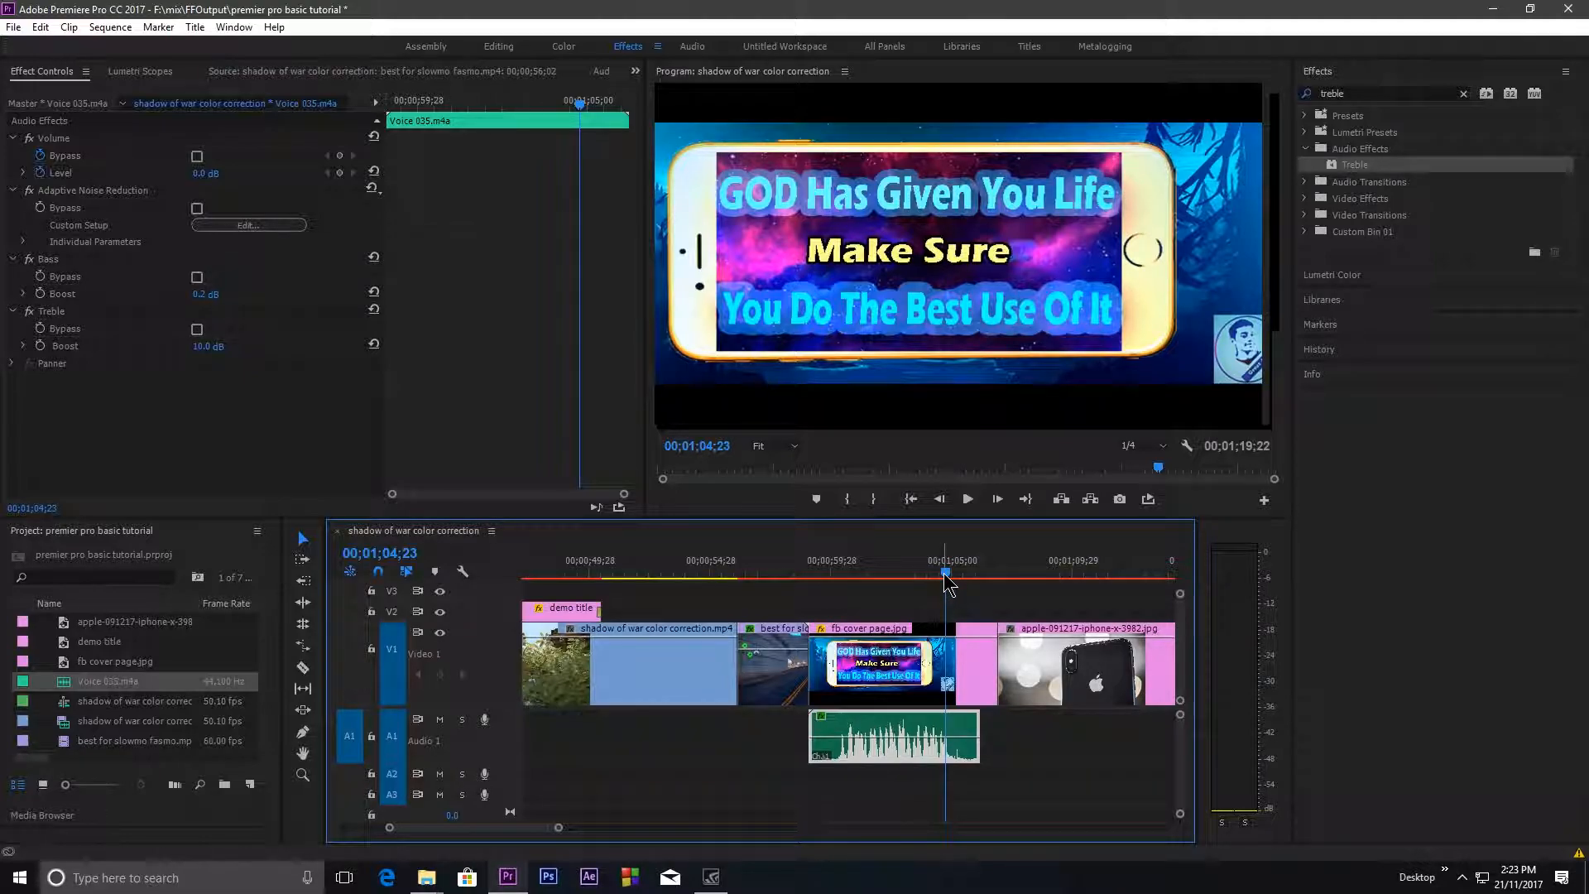
# Step: Compare the voice clip's playback with its noise reduction and treble effects switched off and on
pyautogui.click(841, 571)
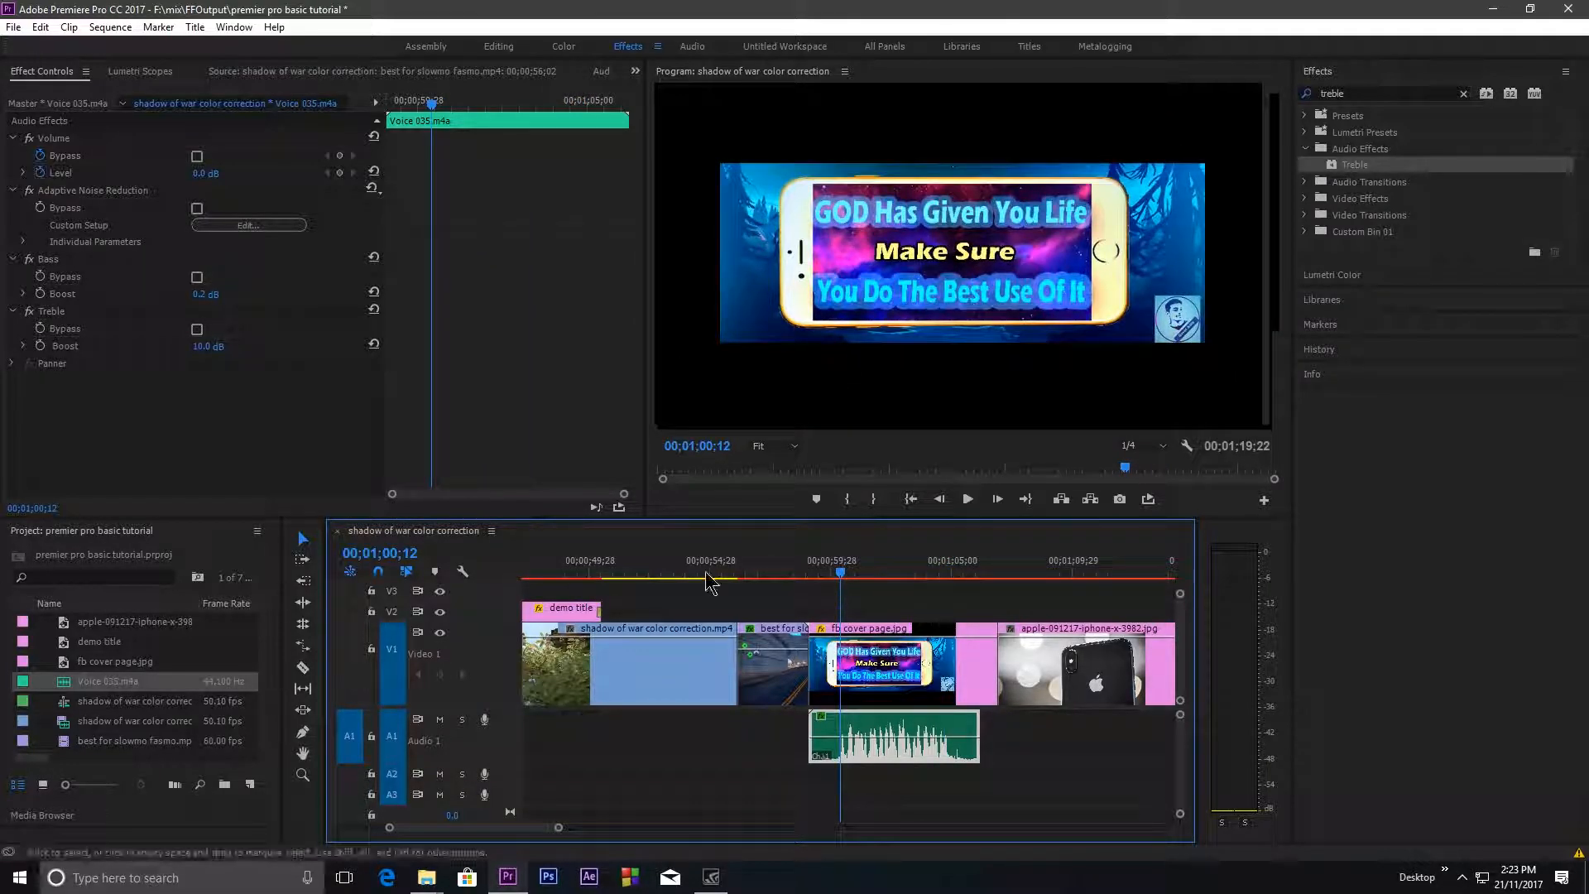
pyautogui.click(30, 217)
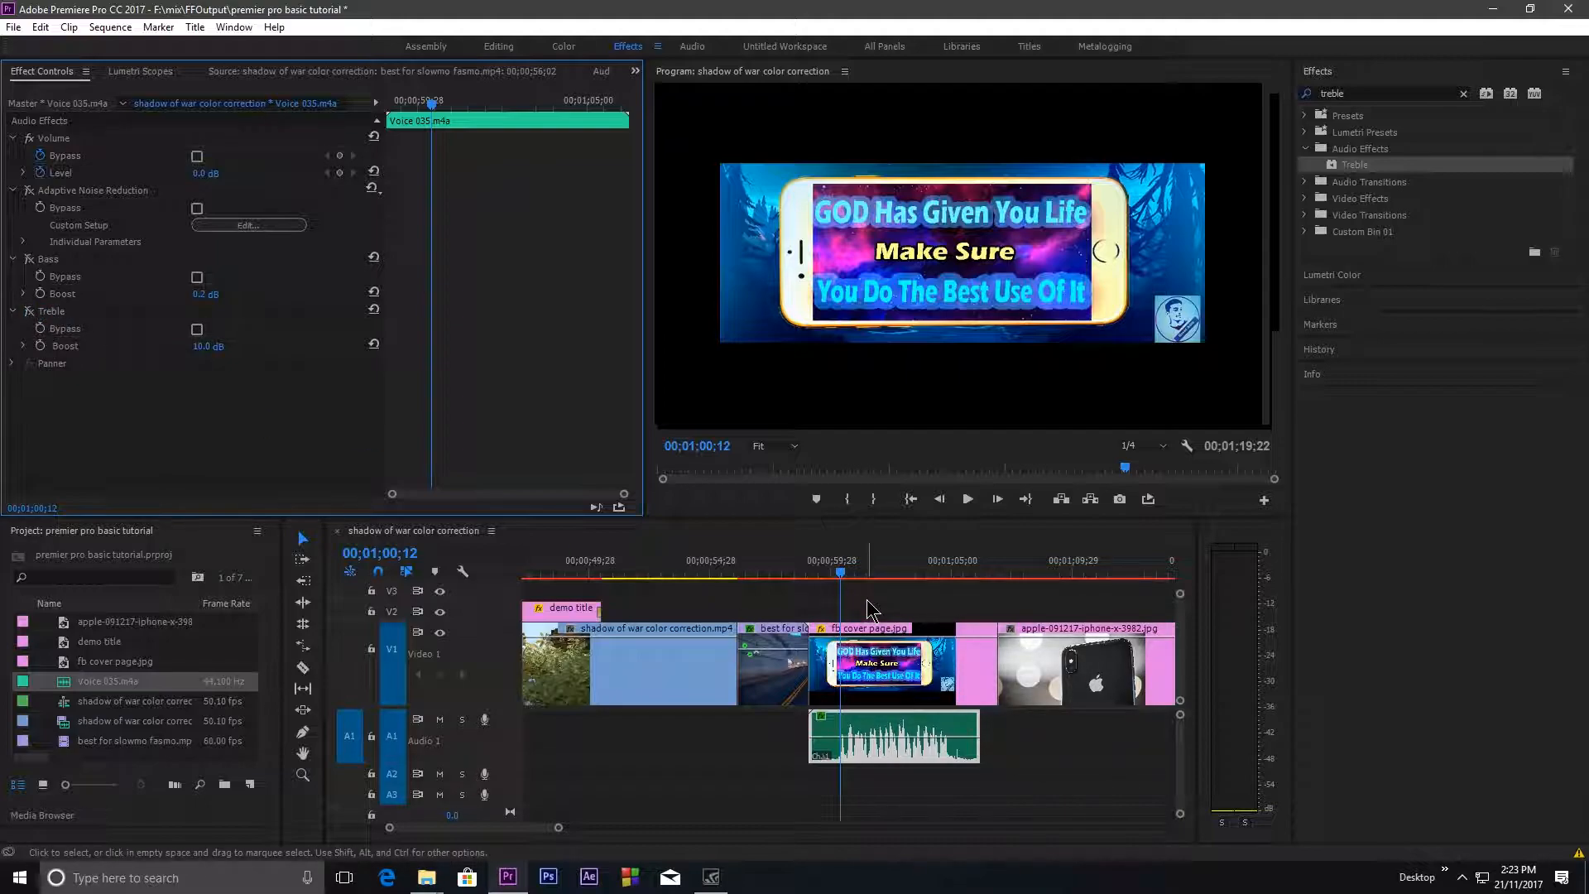
pyautogui.press('space')
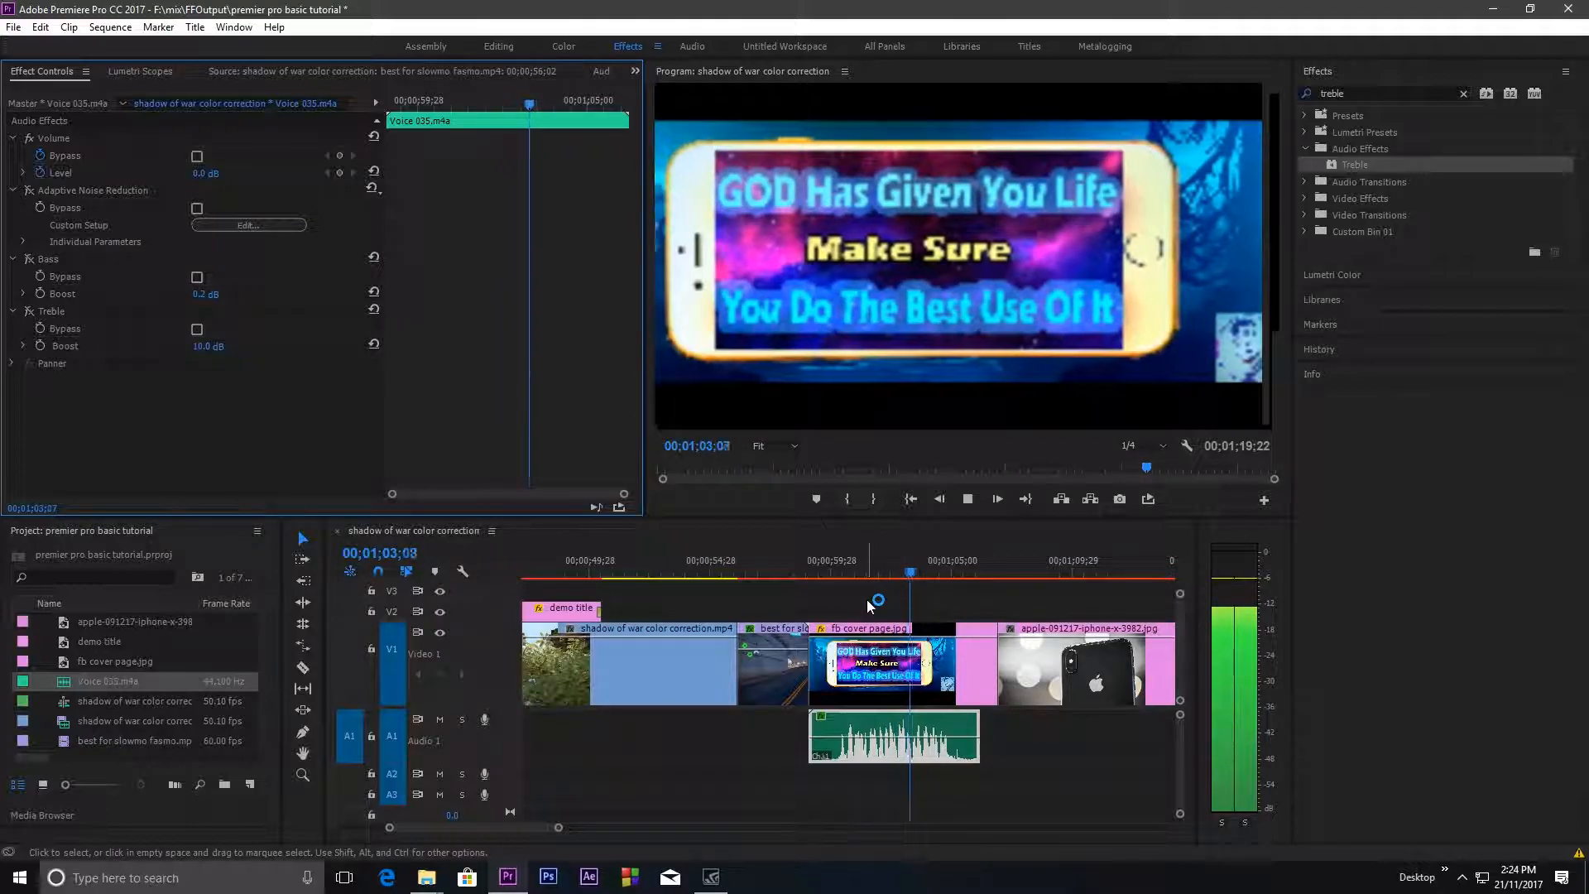
pyautogui.click(953, 580)
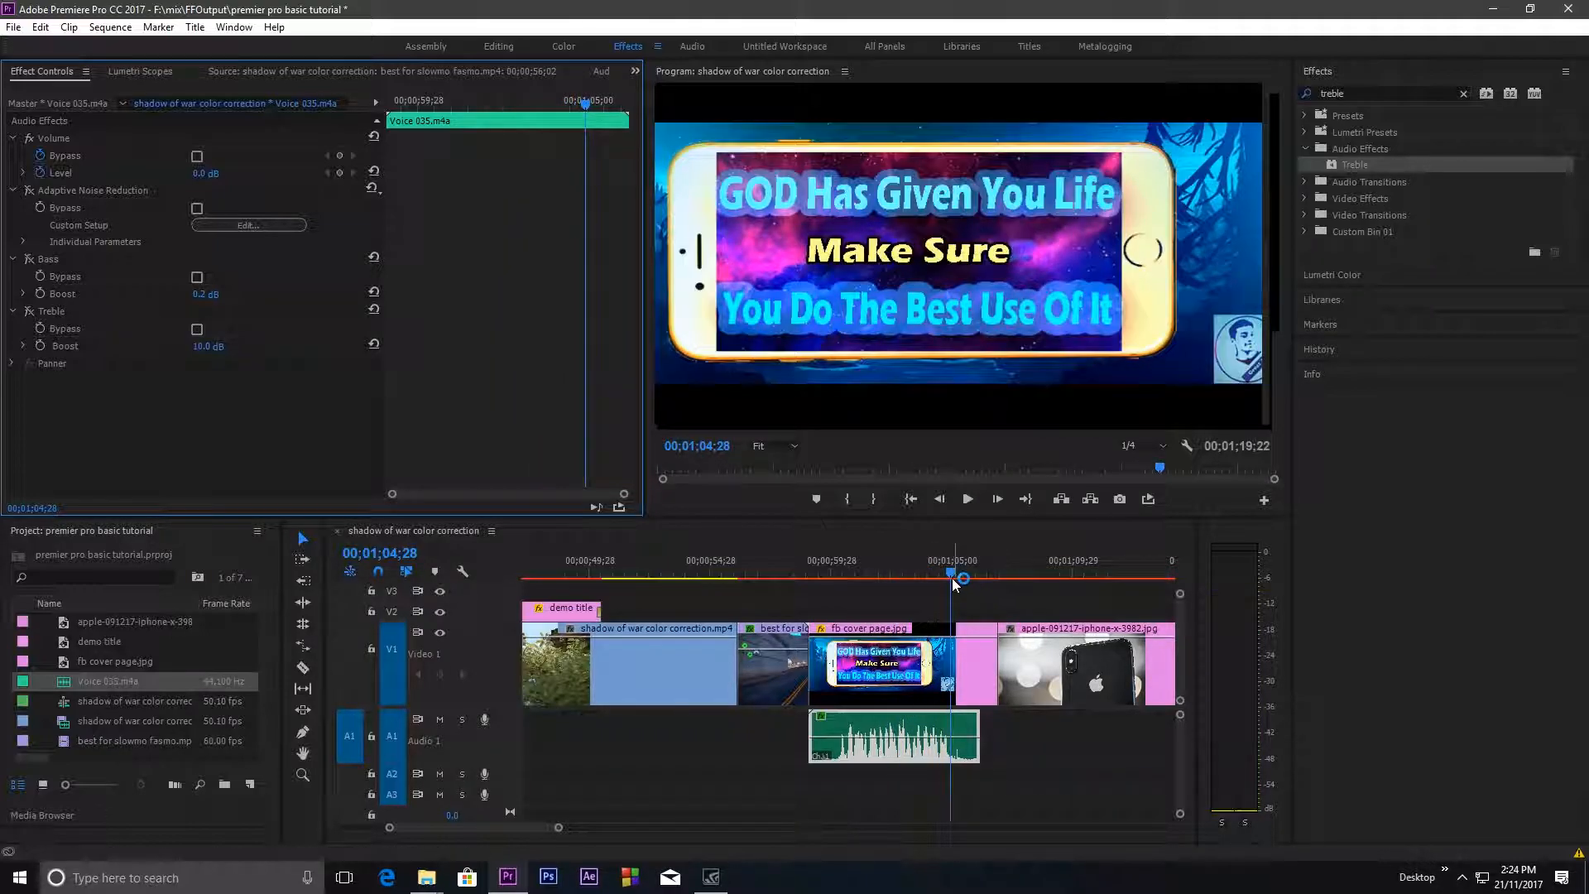
pyautogui.moveTo(953, 580); pyautogui.dragTo(832, 573)
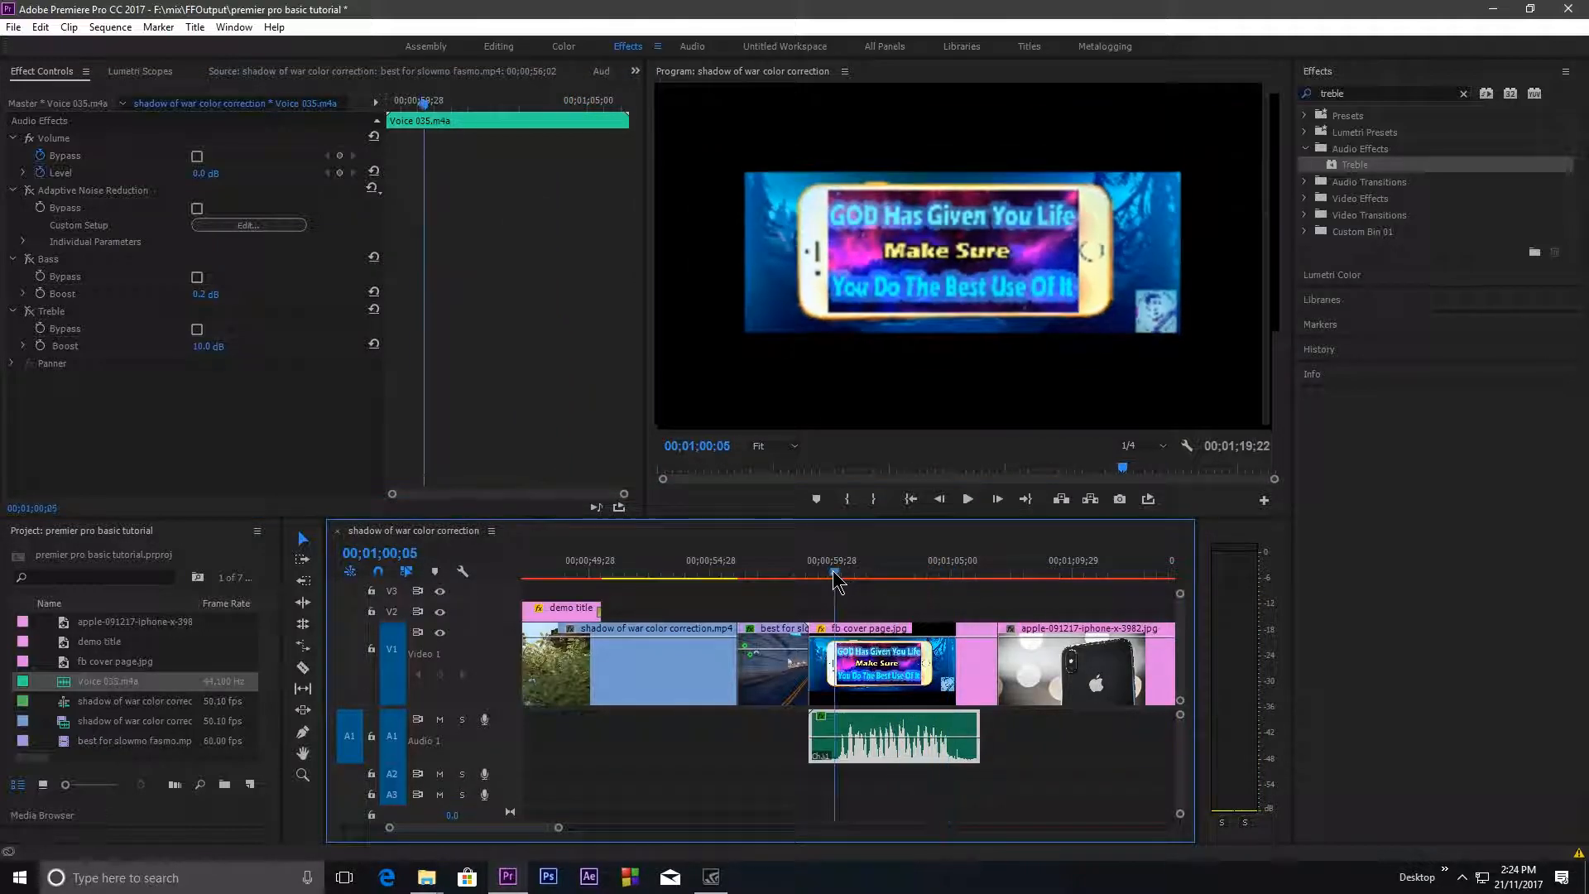
pyautogui.click(29, 312)
pyautogui.click(30, 192)
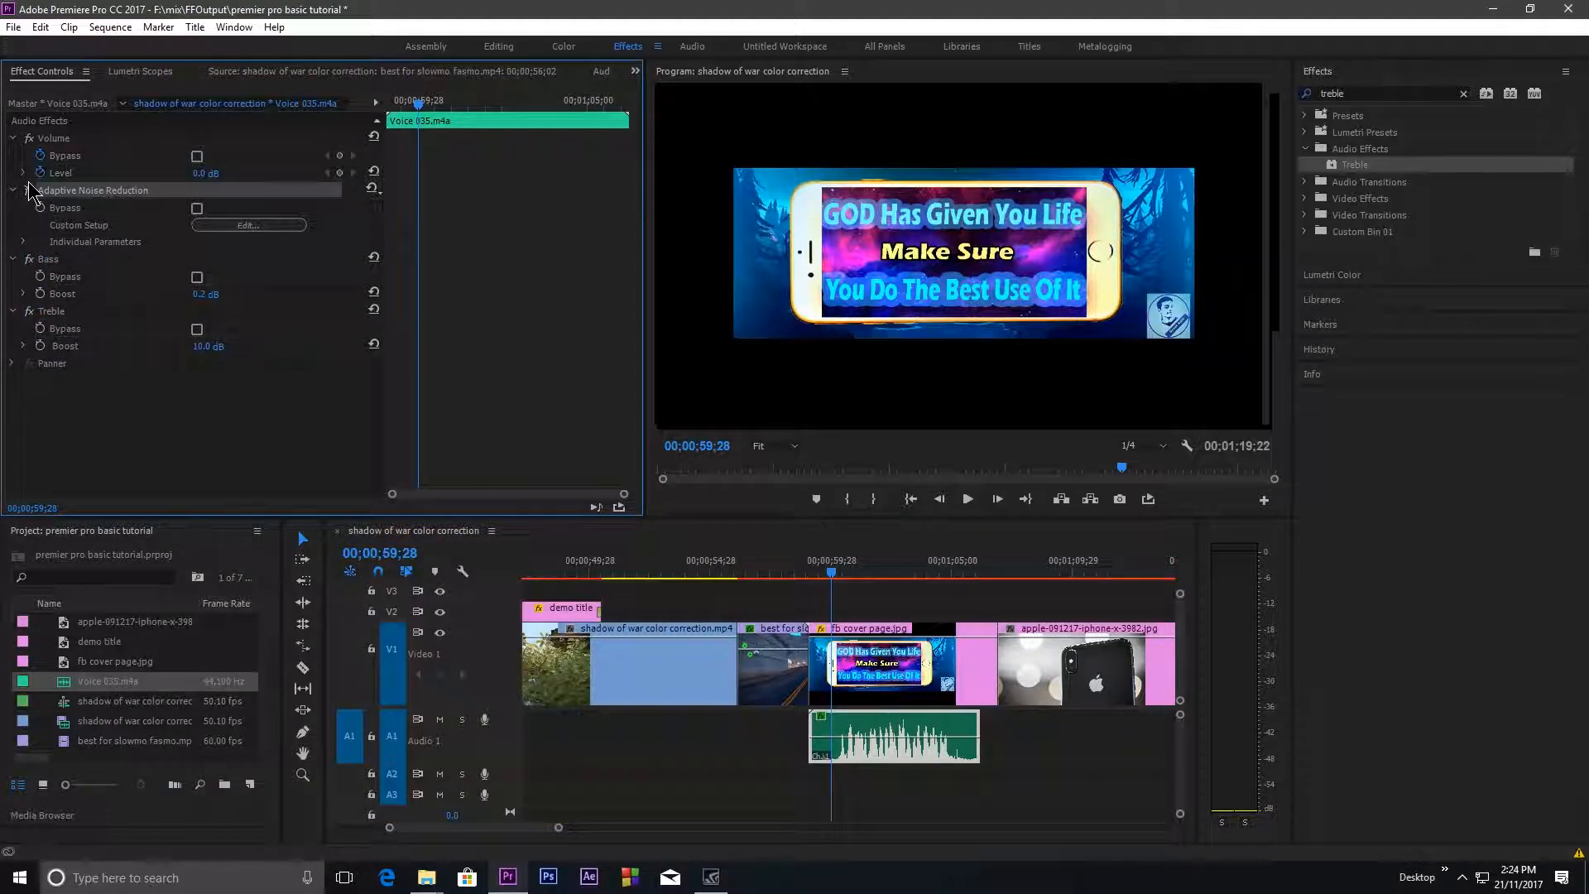
pyautogui.press('space')
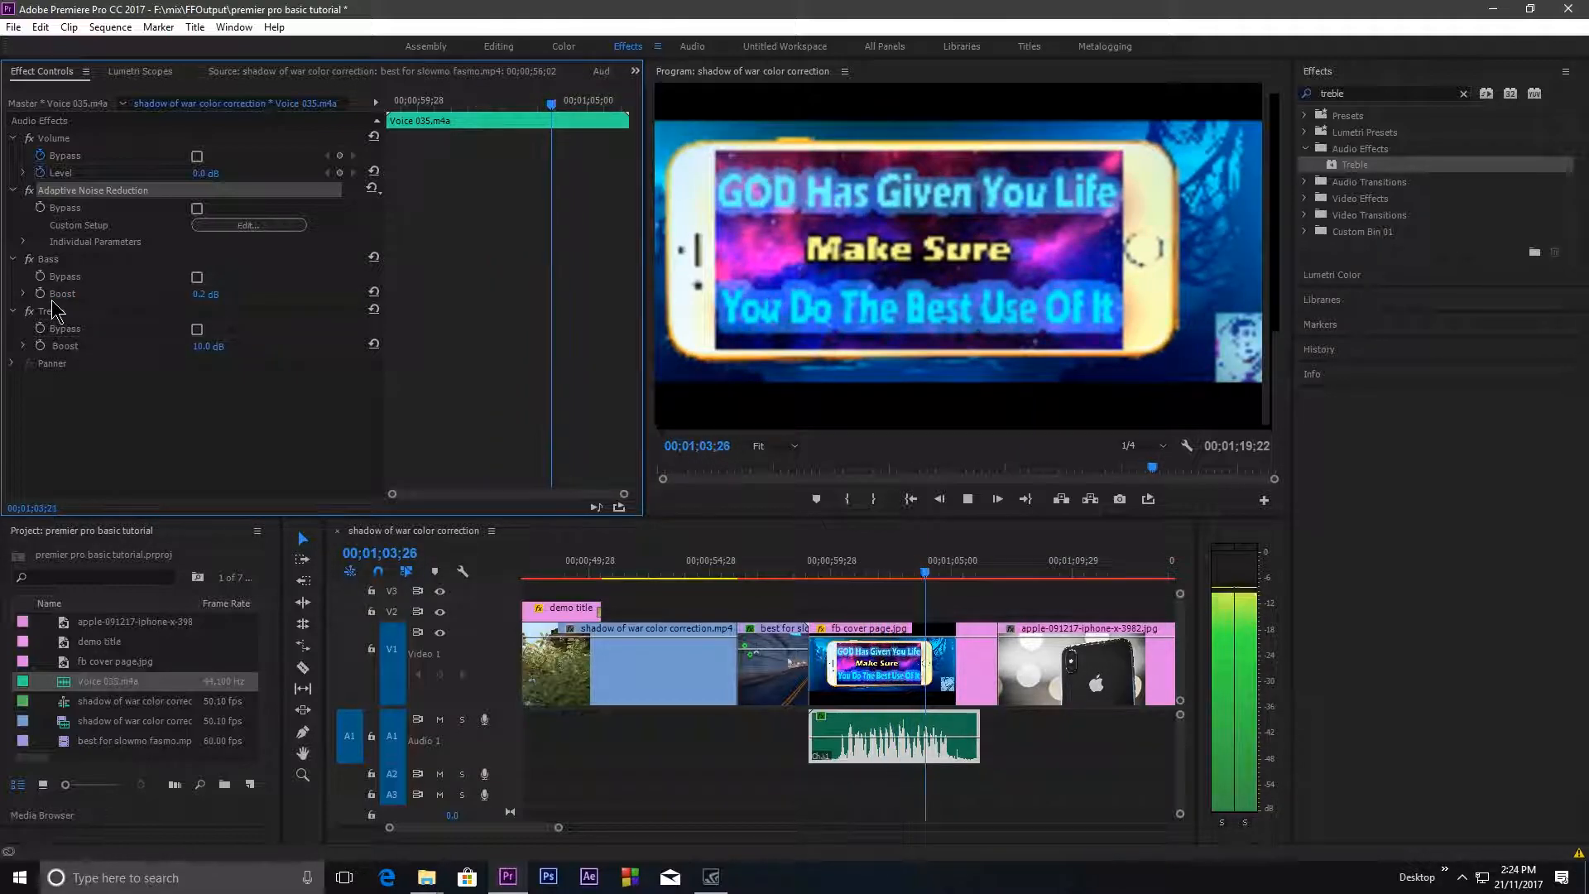
pyautogui.press('space')
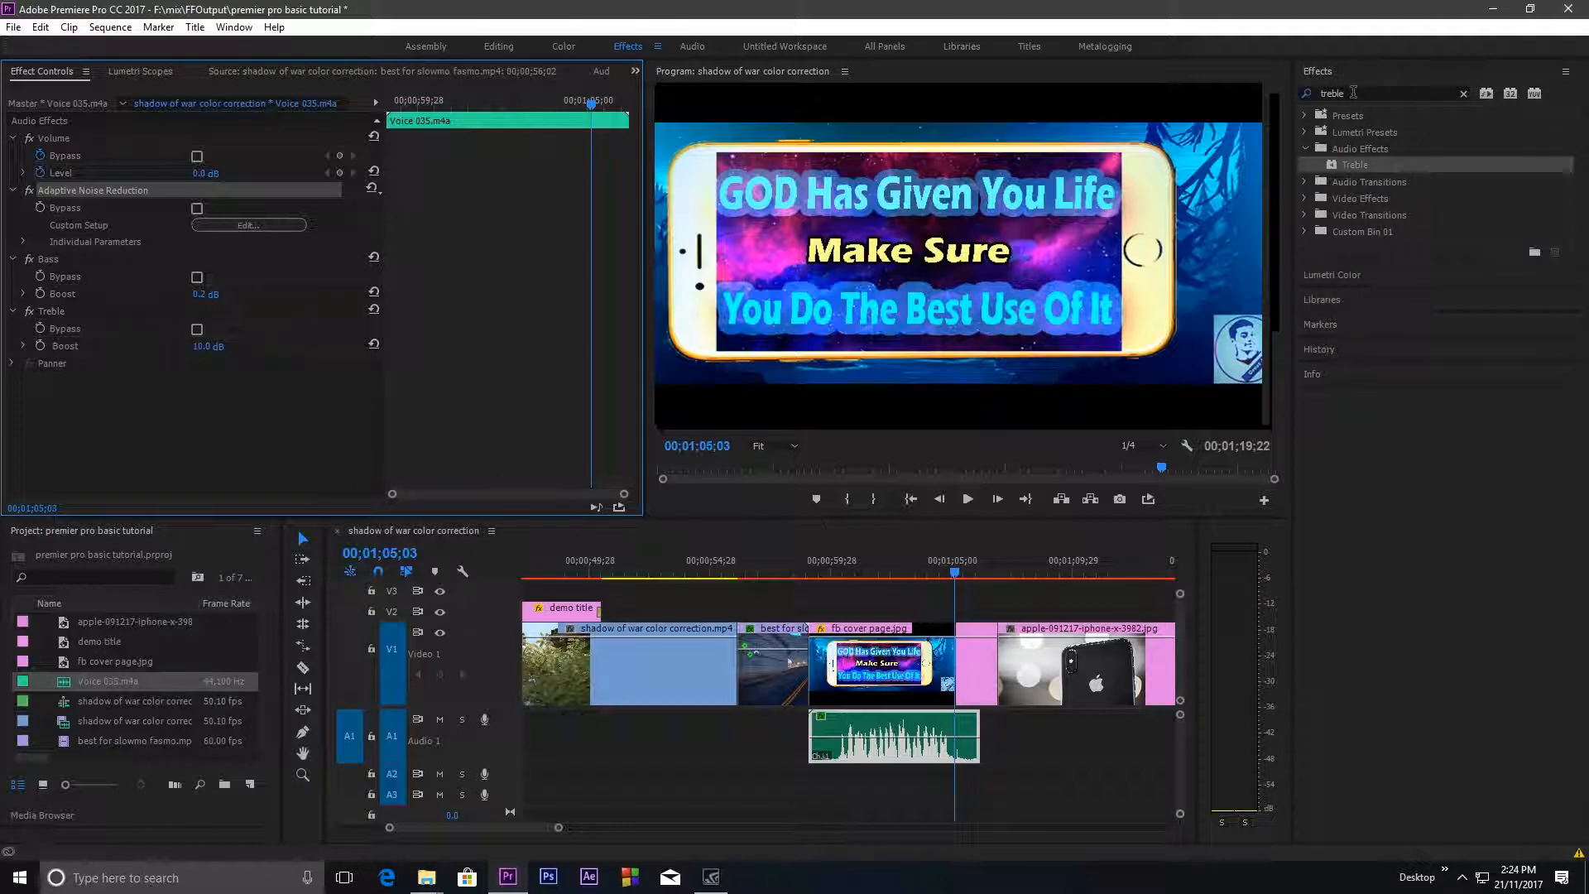
# Step: Find the Mastering audio effect and apply it to the Voice 035 clip on A1
pyautogui.moveTo(1353, 92); pyautogui.dragTo(1294, 93)
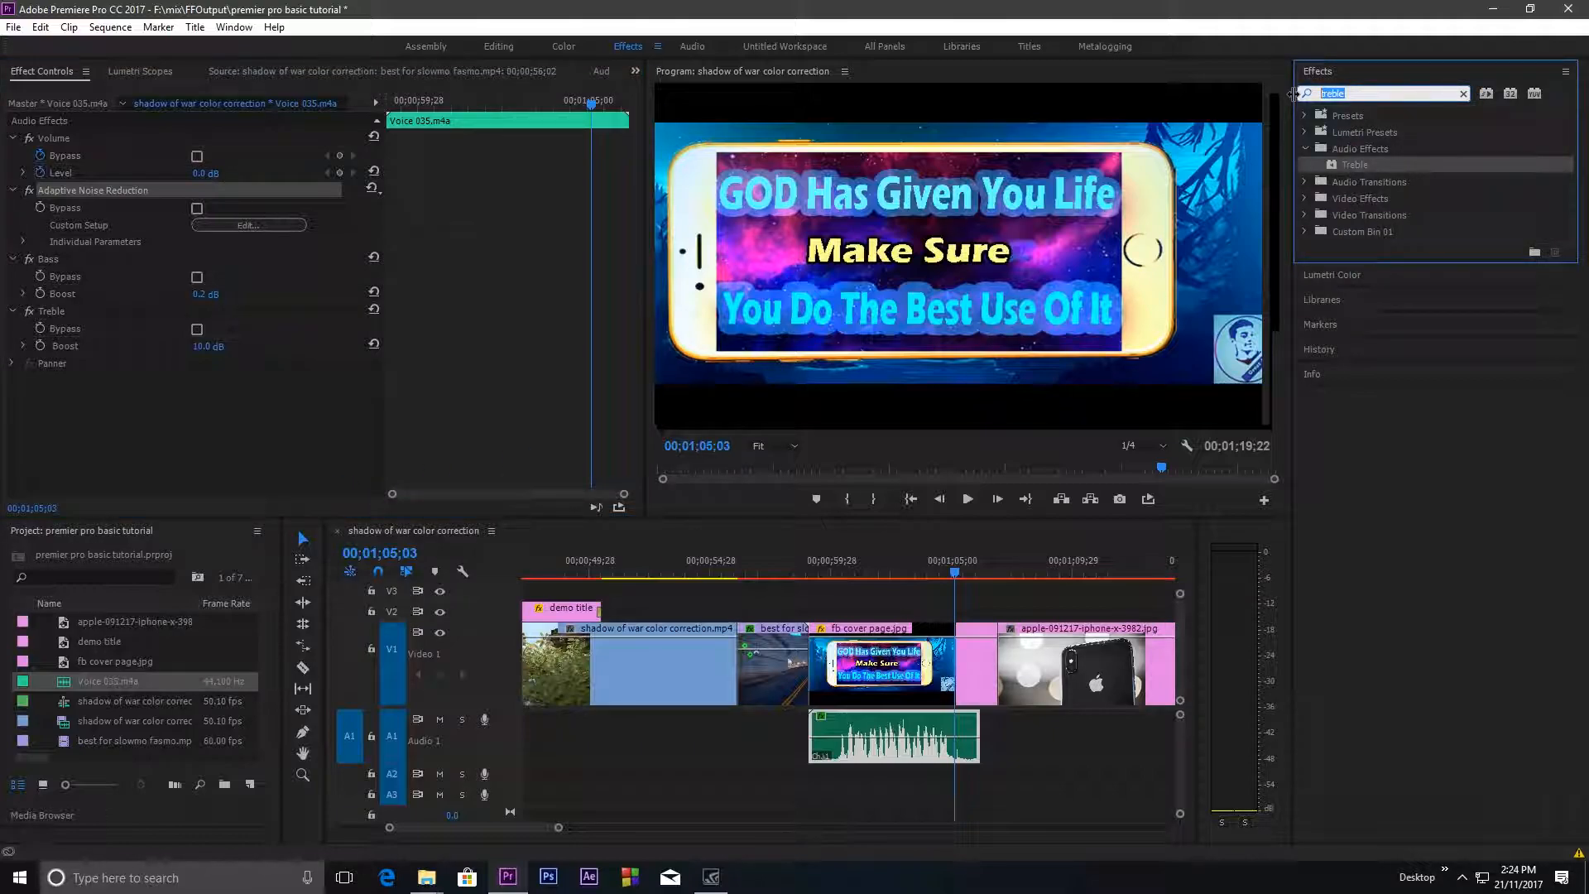
pyautogui.write('mas')
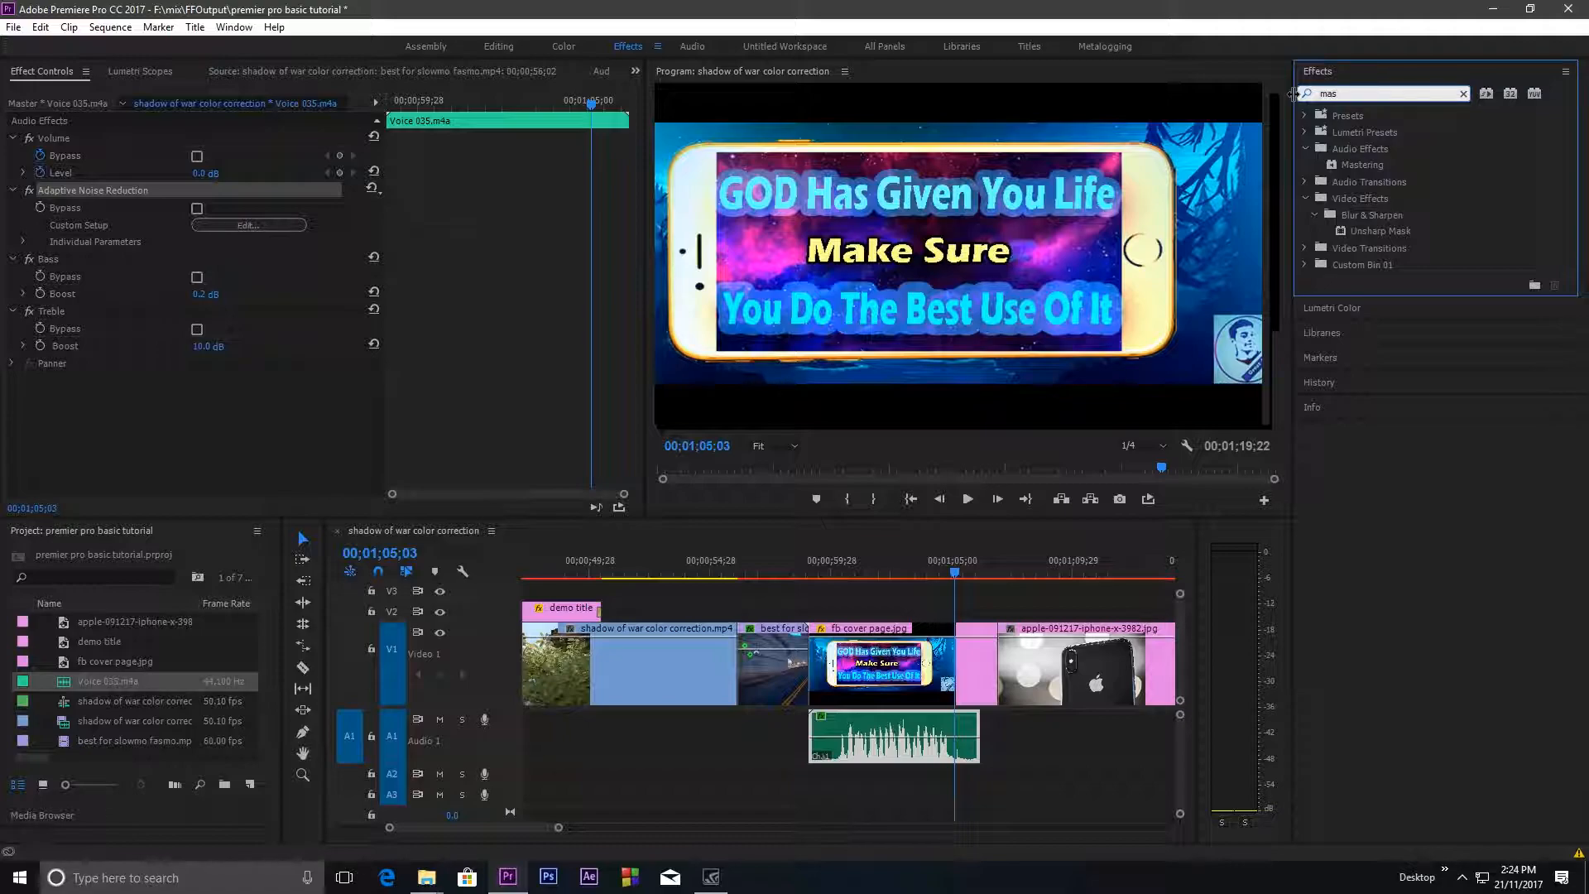
pyautogui.write('te')
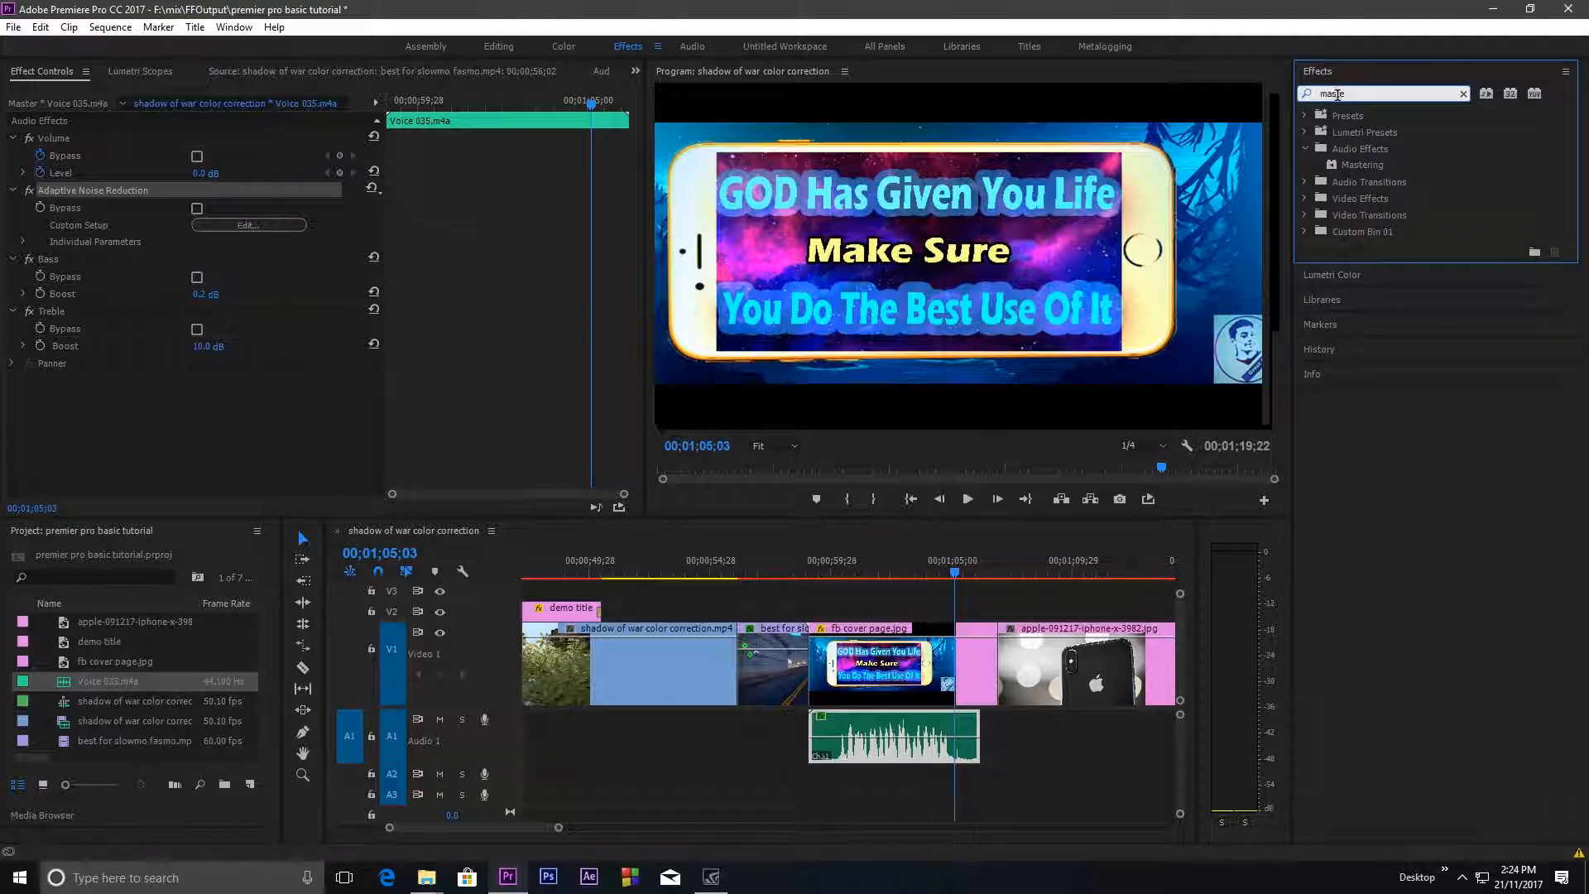
pyautogui.click(1362, 166)
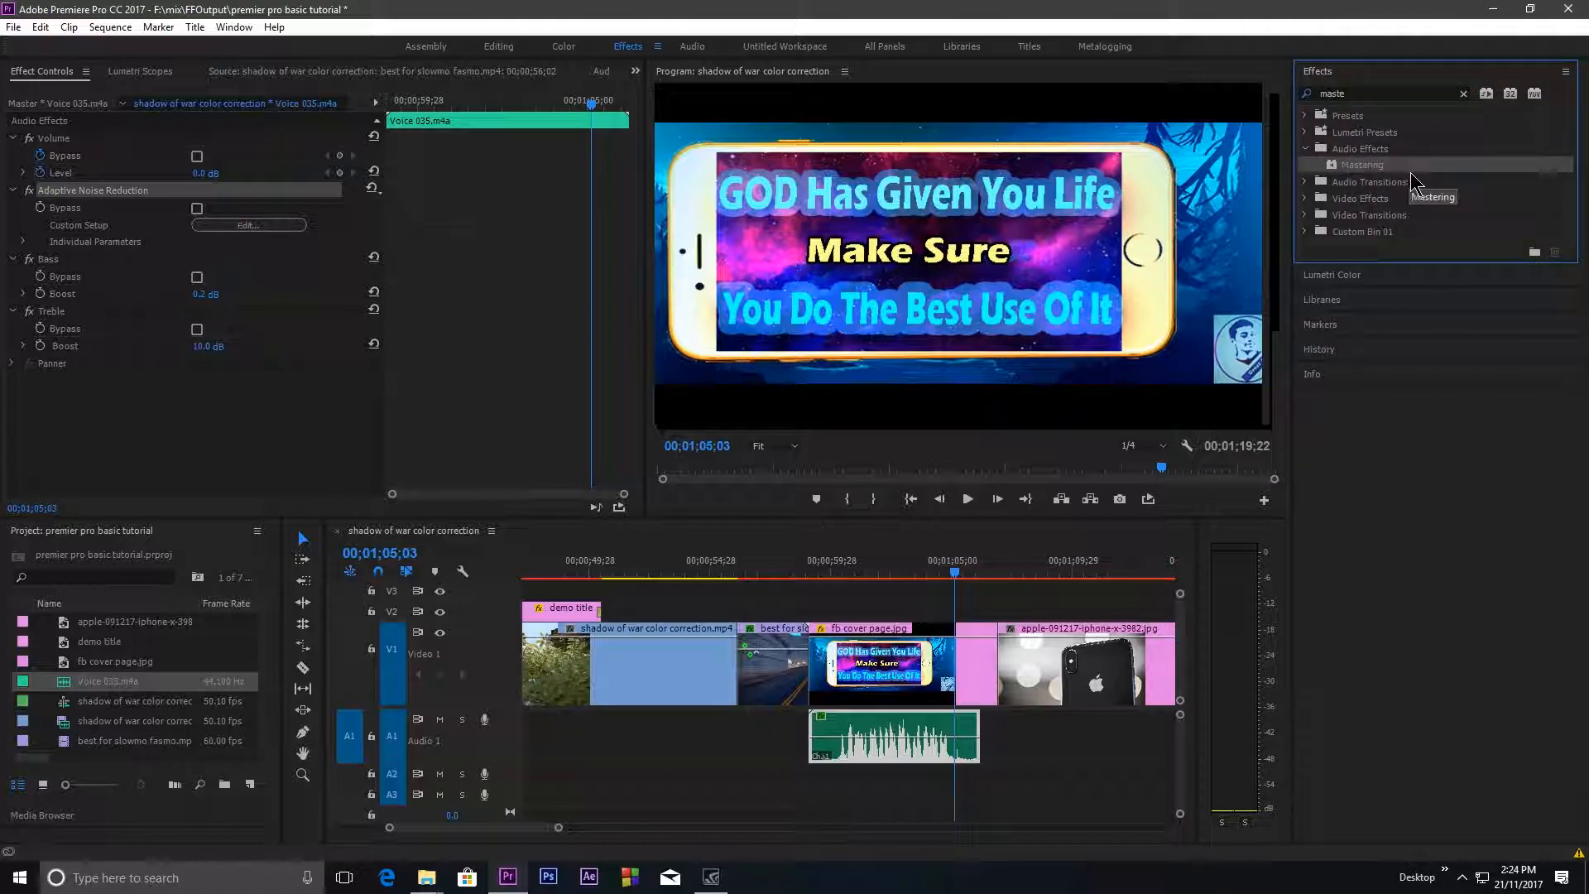
pyautogui.moveTo(1362, 166); pyautogui.dragTo(894, 735)
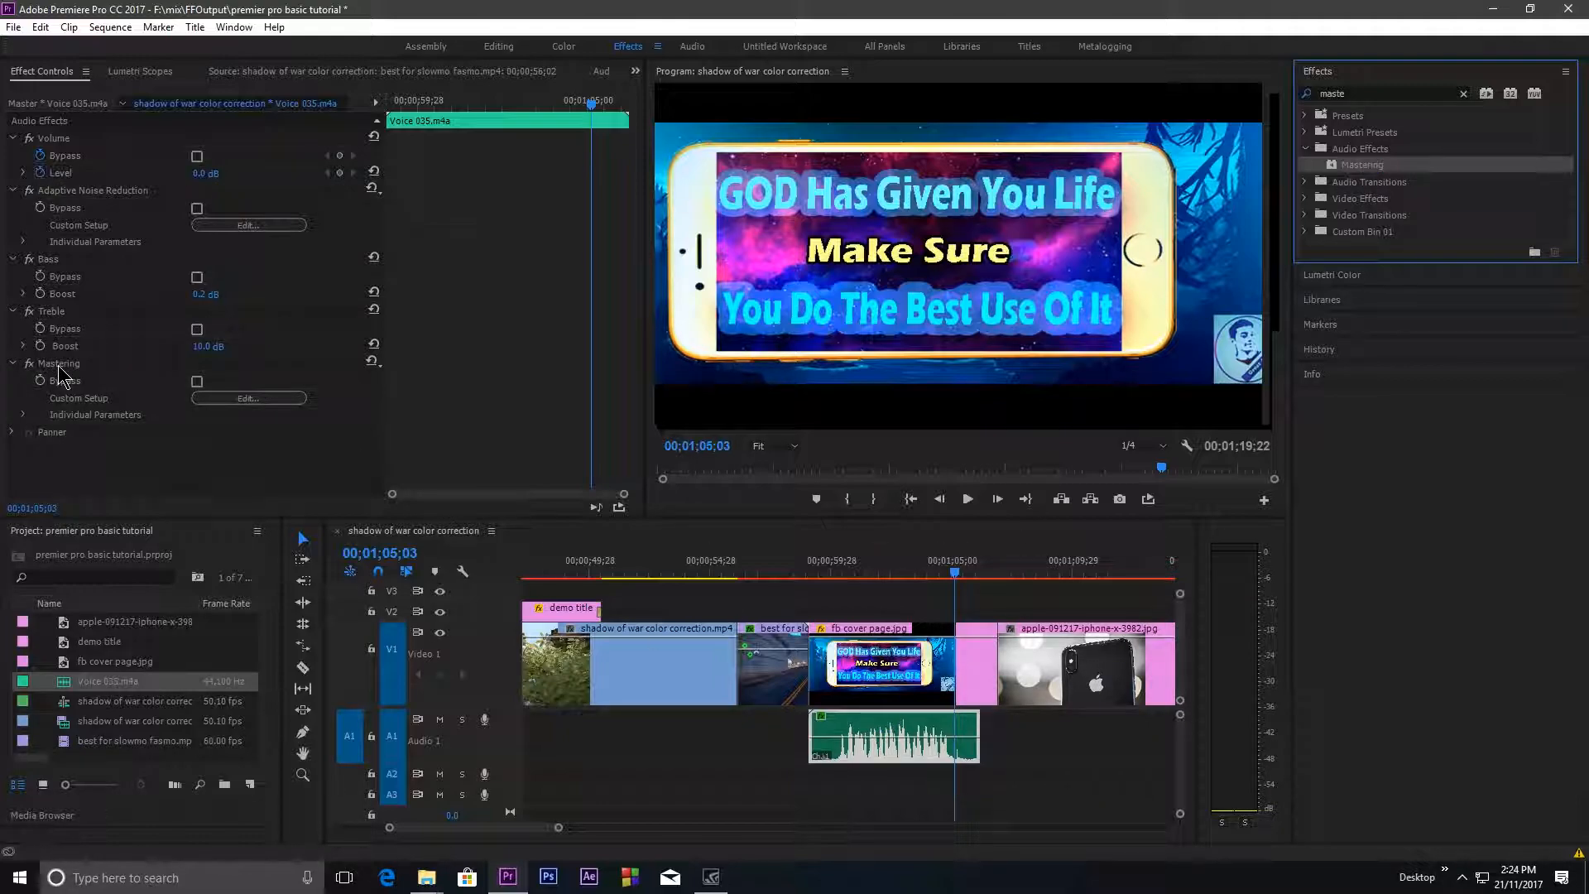
# Step: Open the Mastering effect's custom setup, choose the Subtle Clarity preset and enable the low shelf and high shelf
pyautogui.click(222, 399)
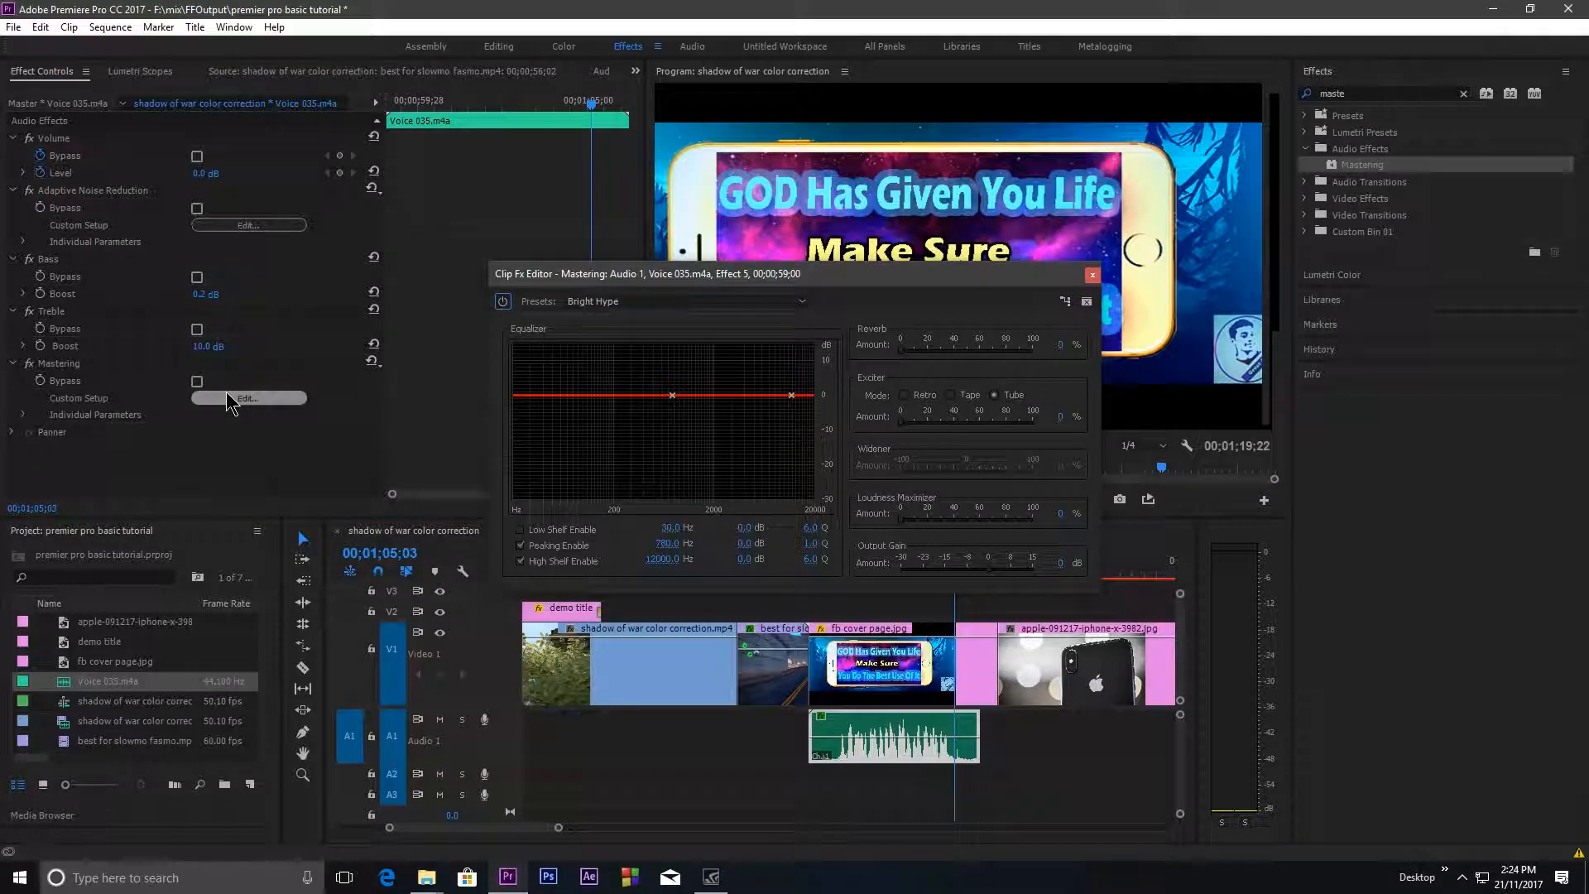
pyautogui.click(608, 303)
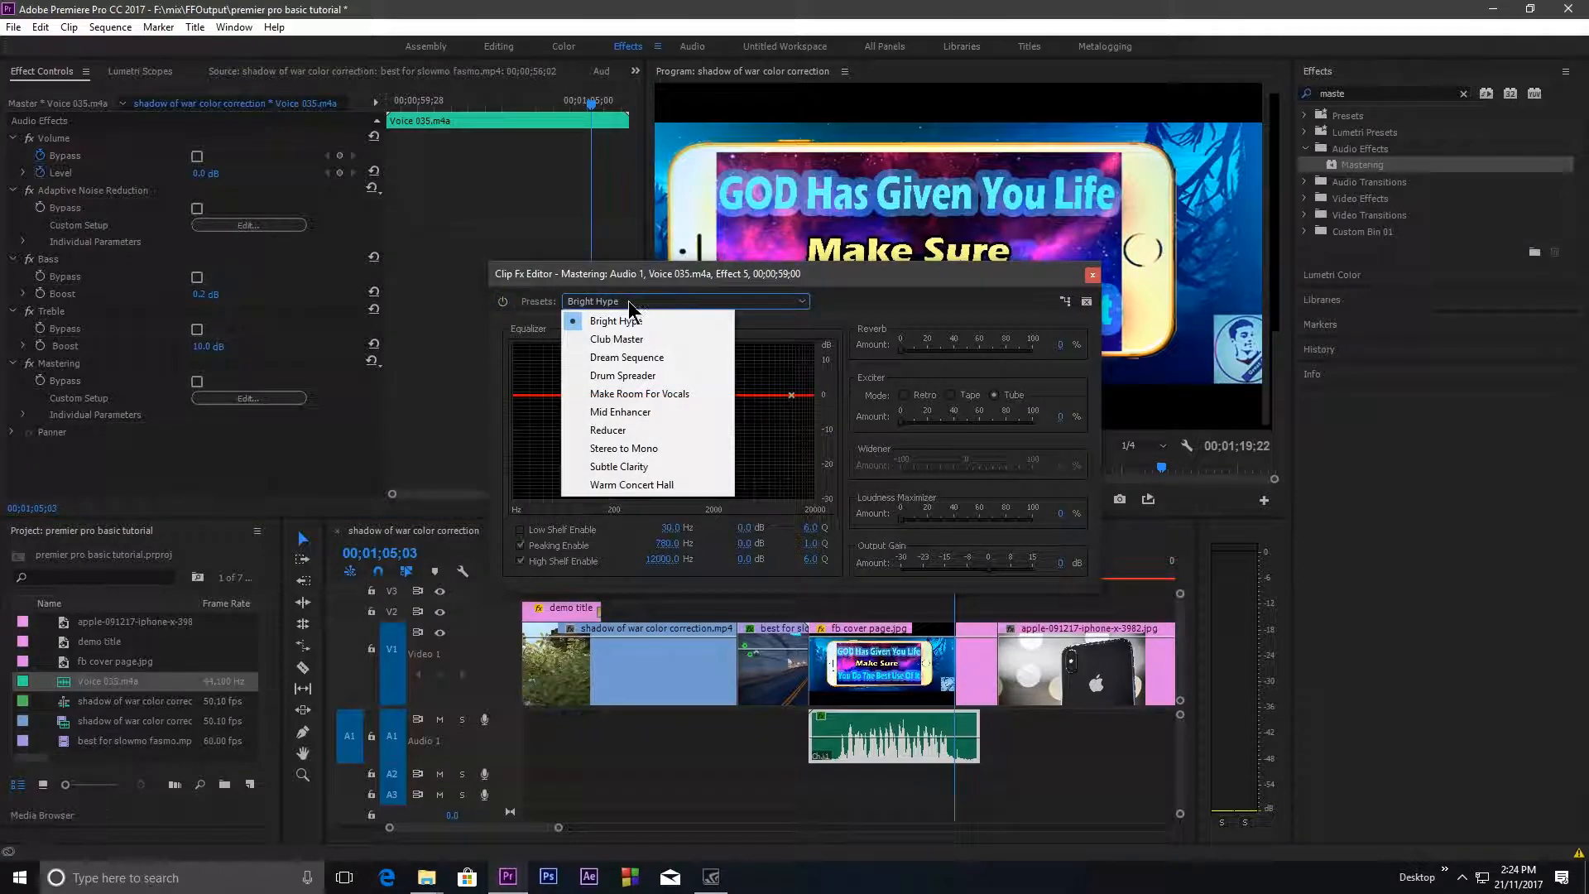
pyautogui.click(620, 467)
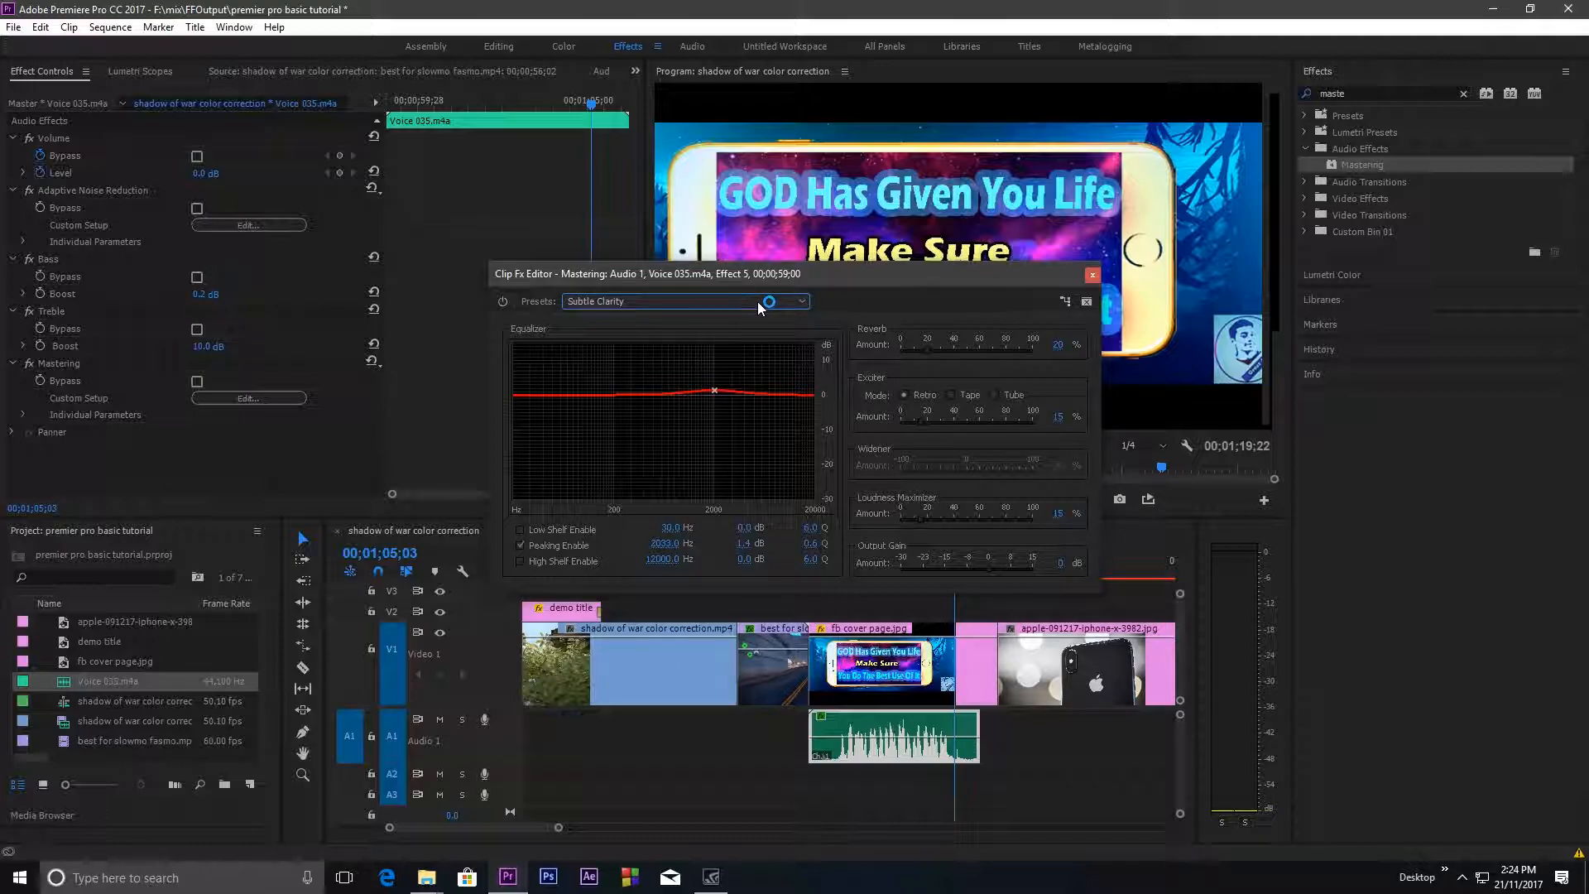
pyautogui.click(522, 532)
pyautogui.click(521, 562)
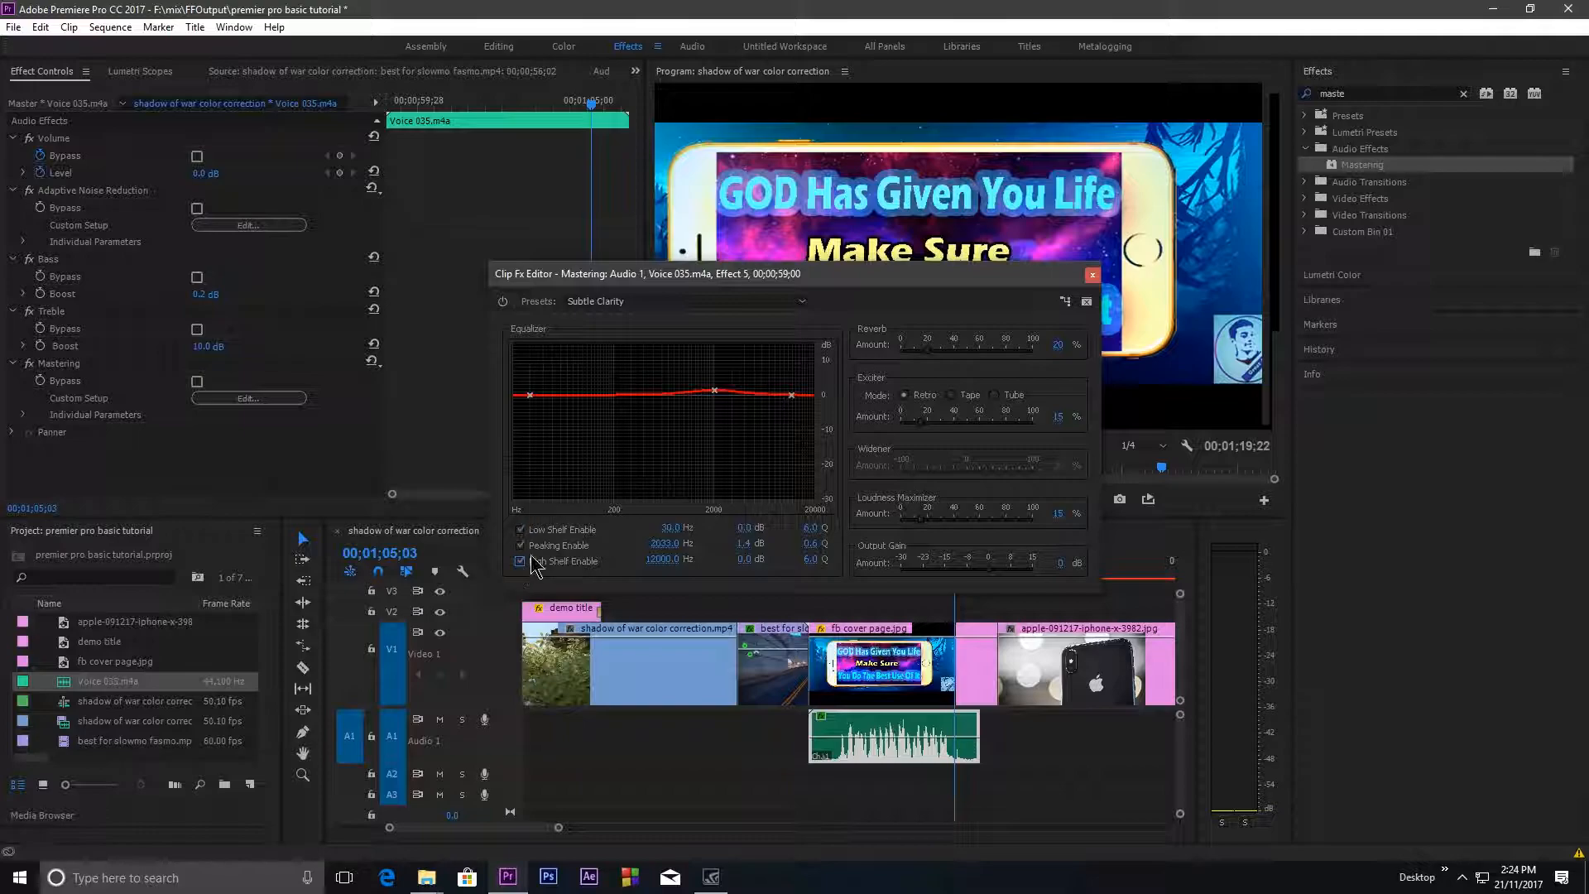
# Step: Shape the Mastering equalizer with low shelf at -6.3 dB, peaking at 0.9 dB and high shelf at 7.1 dB, and set Reverb to 11 %
pyautogui.moveTo(531, 397); pyautogui.dragTo(538, 411)
pyautogui.moveTo(792, 397)
pyautogui.mouseDown()
pyautogui.moveTo(806, 362)
pyautogui.moveTo(807, 377)
pyautogui.mouseUp()
pyautogui.hotkey('ctrl', 'z')
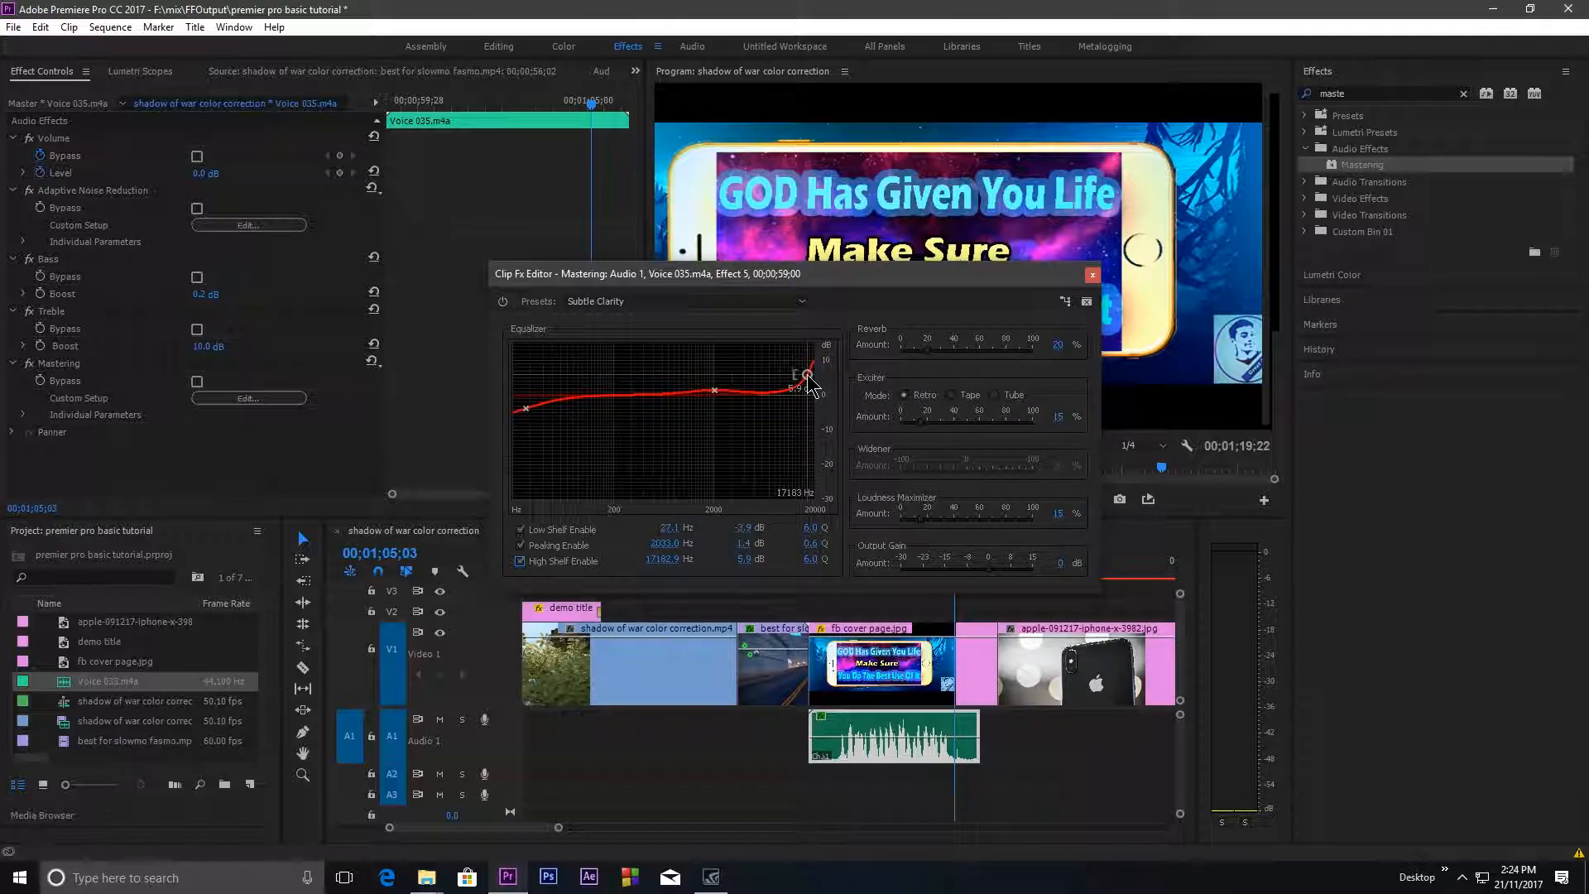
pyautogui.moveTo(525, 409); pyautogui.dragTo(527, 416)
pyautogui.moveTo(715, 390); pyautogui.dragTo(717, 393)
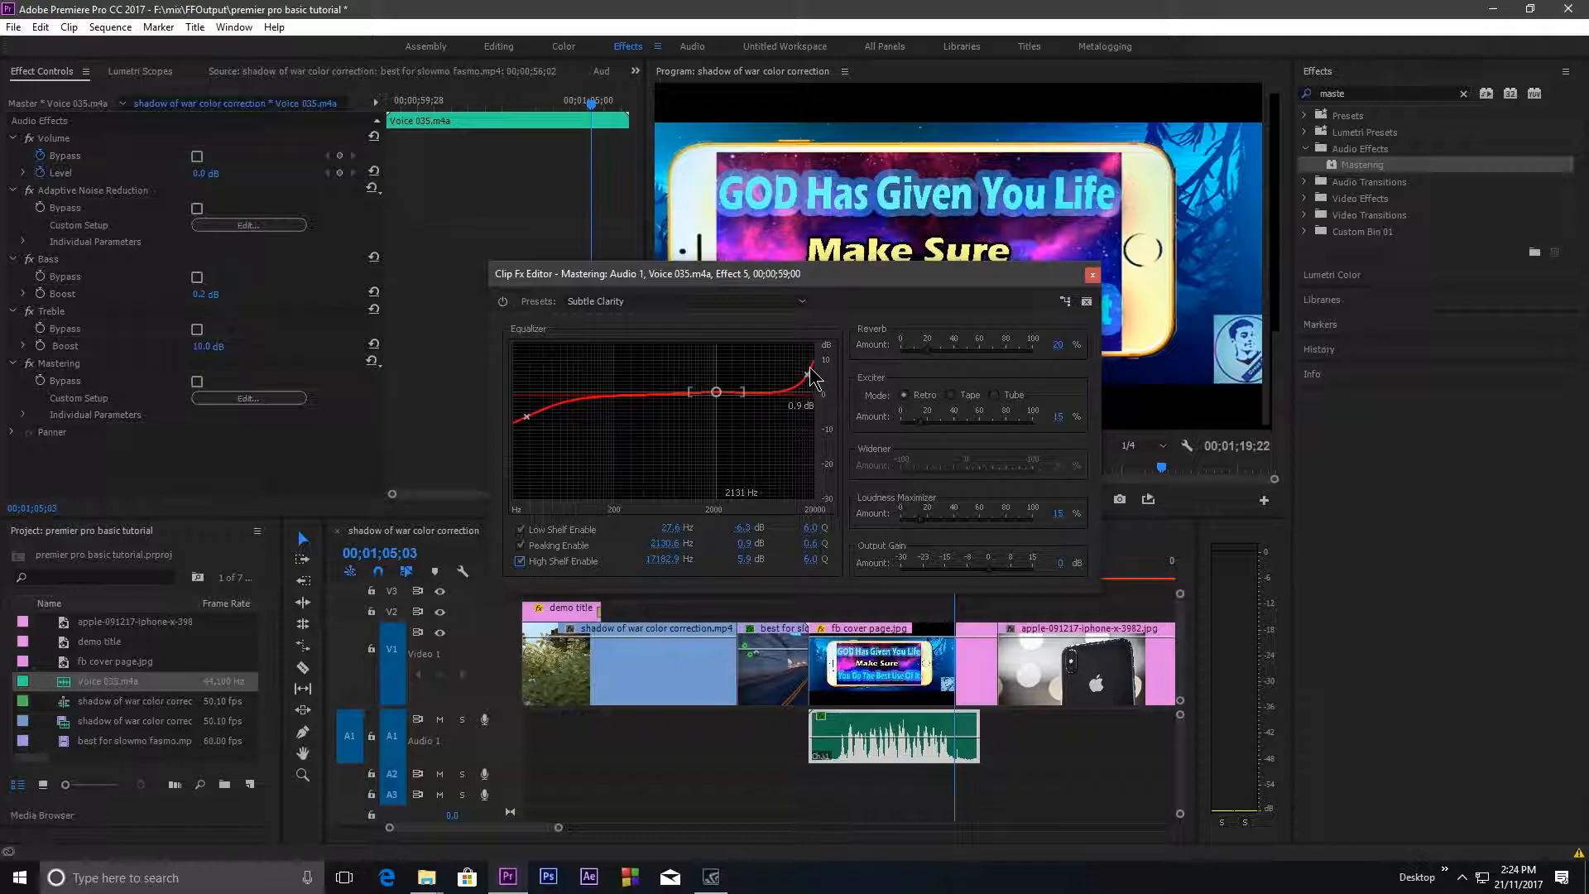
pyautogui.moveTo(807, 378); pyautogui.dragTo(810, 375)
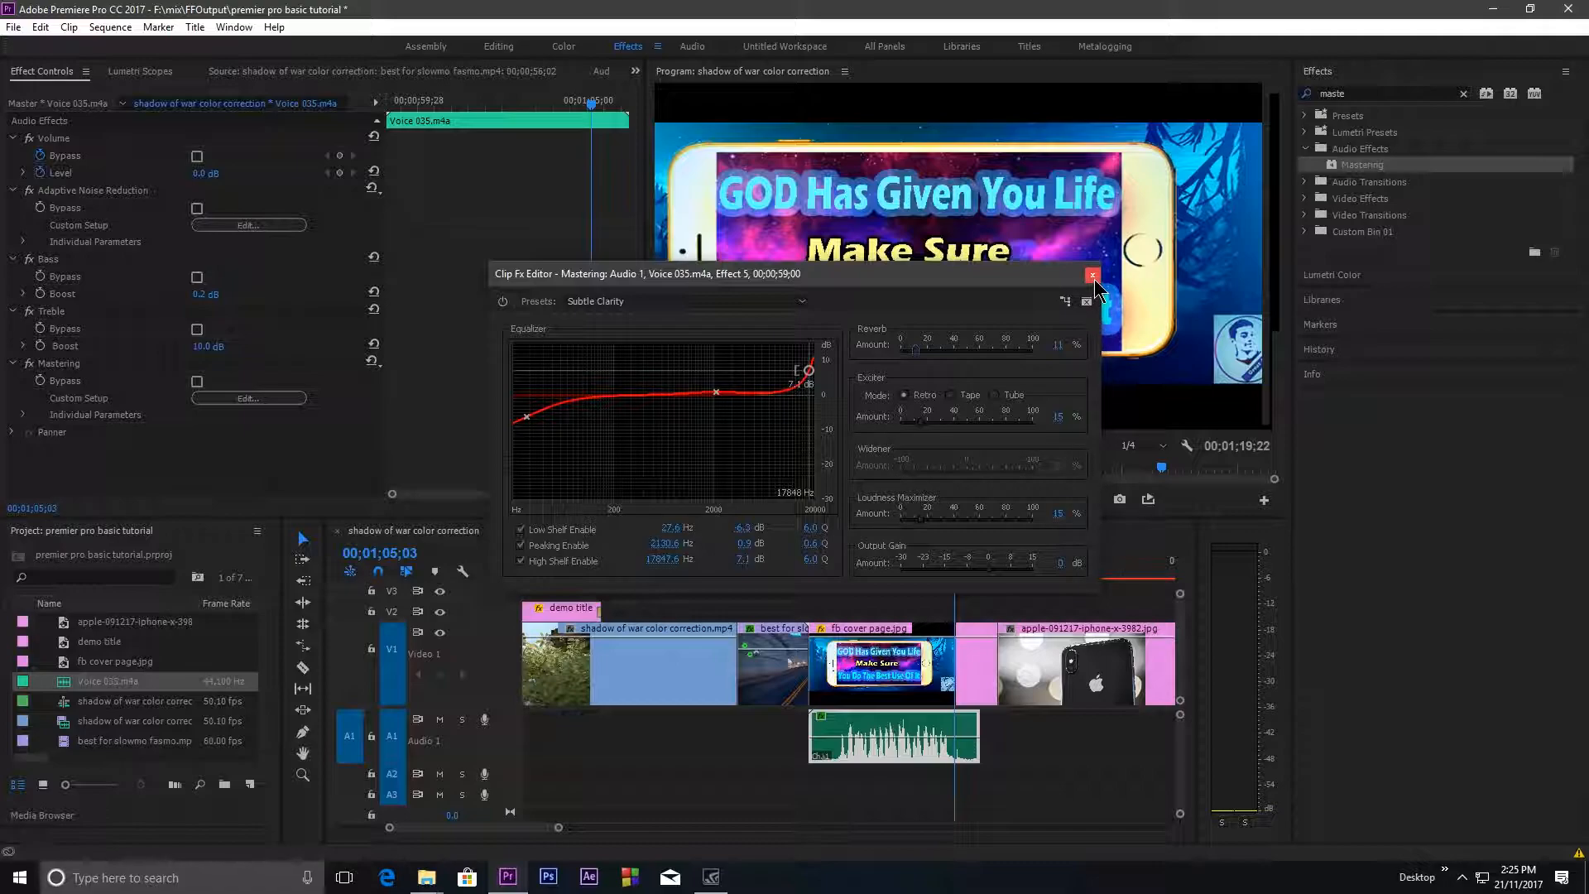
pyautogui.click(1093, 276)
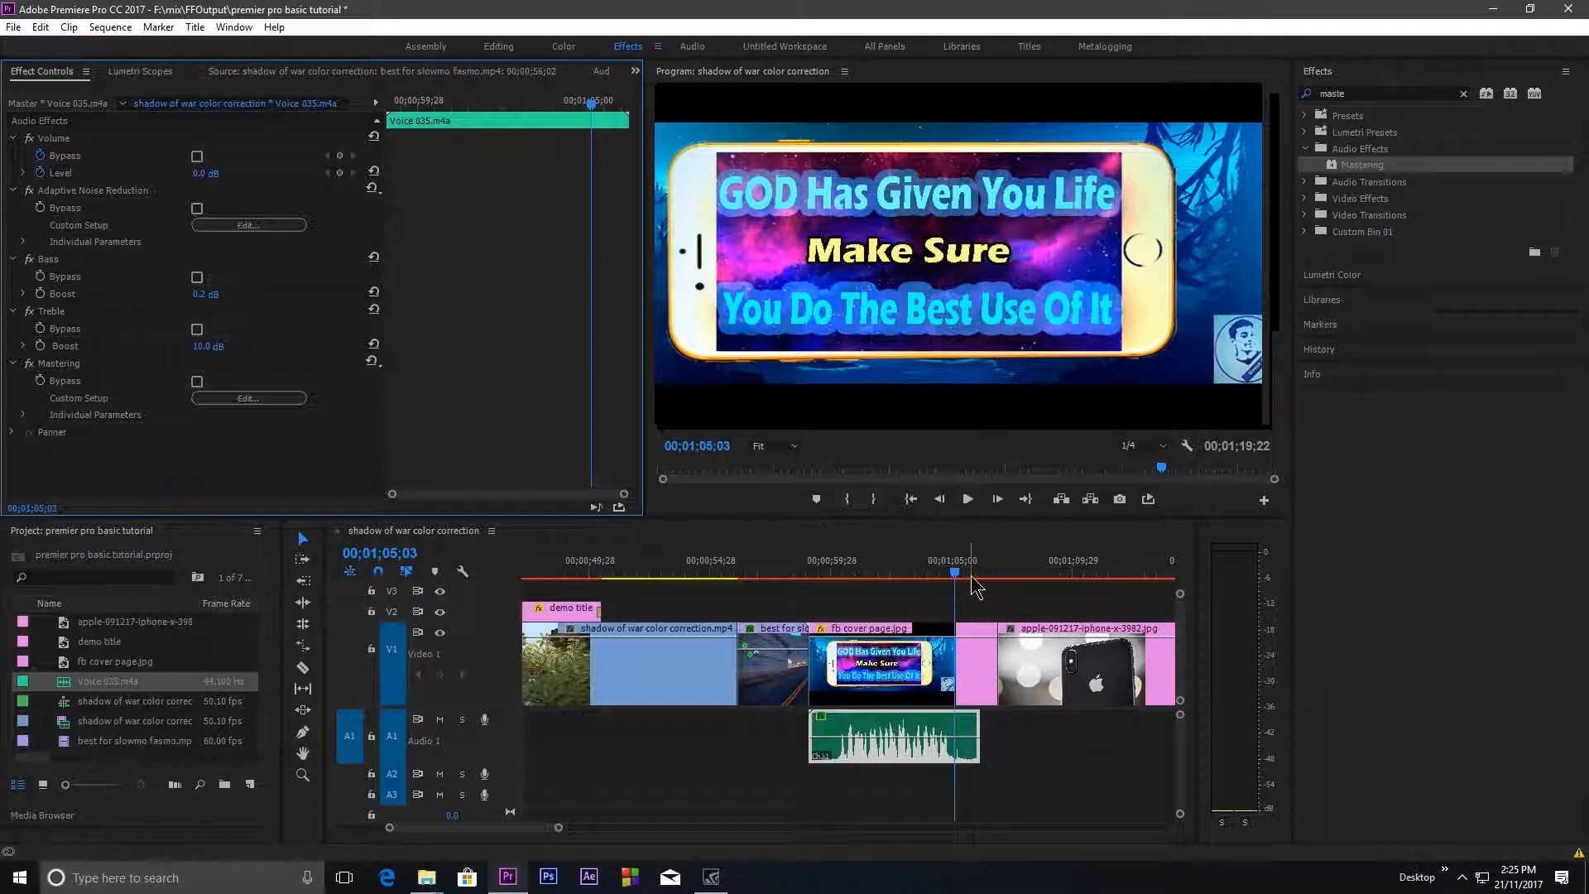
# Step: Compare the voice clip's playback with its Mastering effect switched off and on
pyautogui.moveTo(956, 573); pyautogui.dragTo(826, 572)
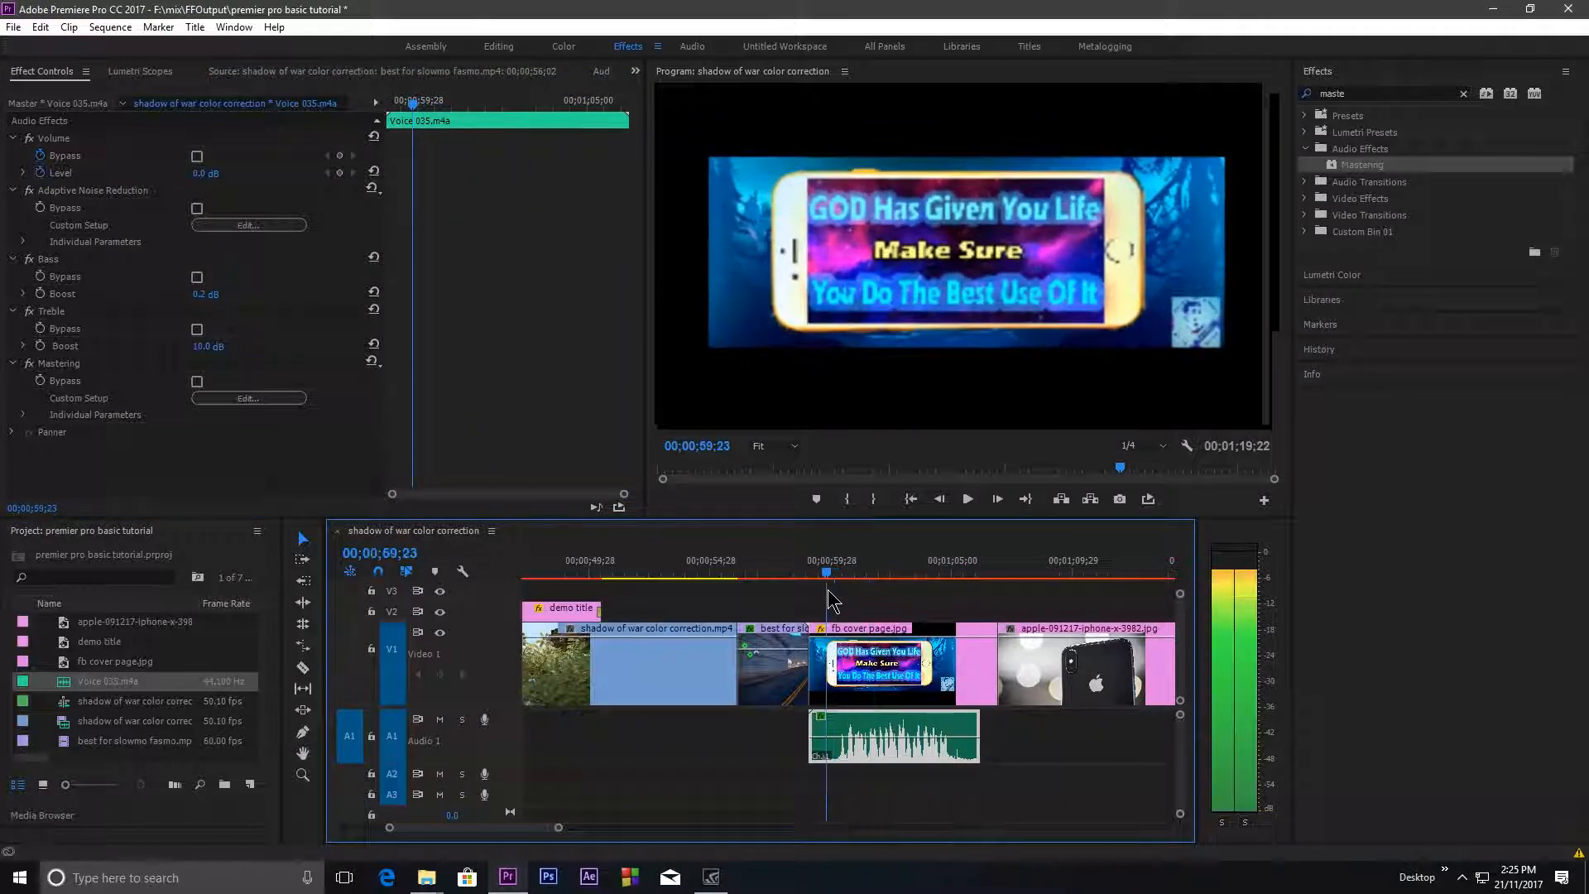
pyautogui.click(31, 365)
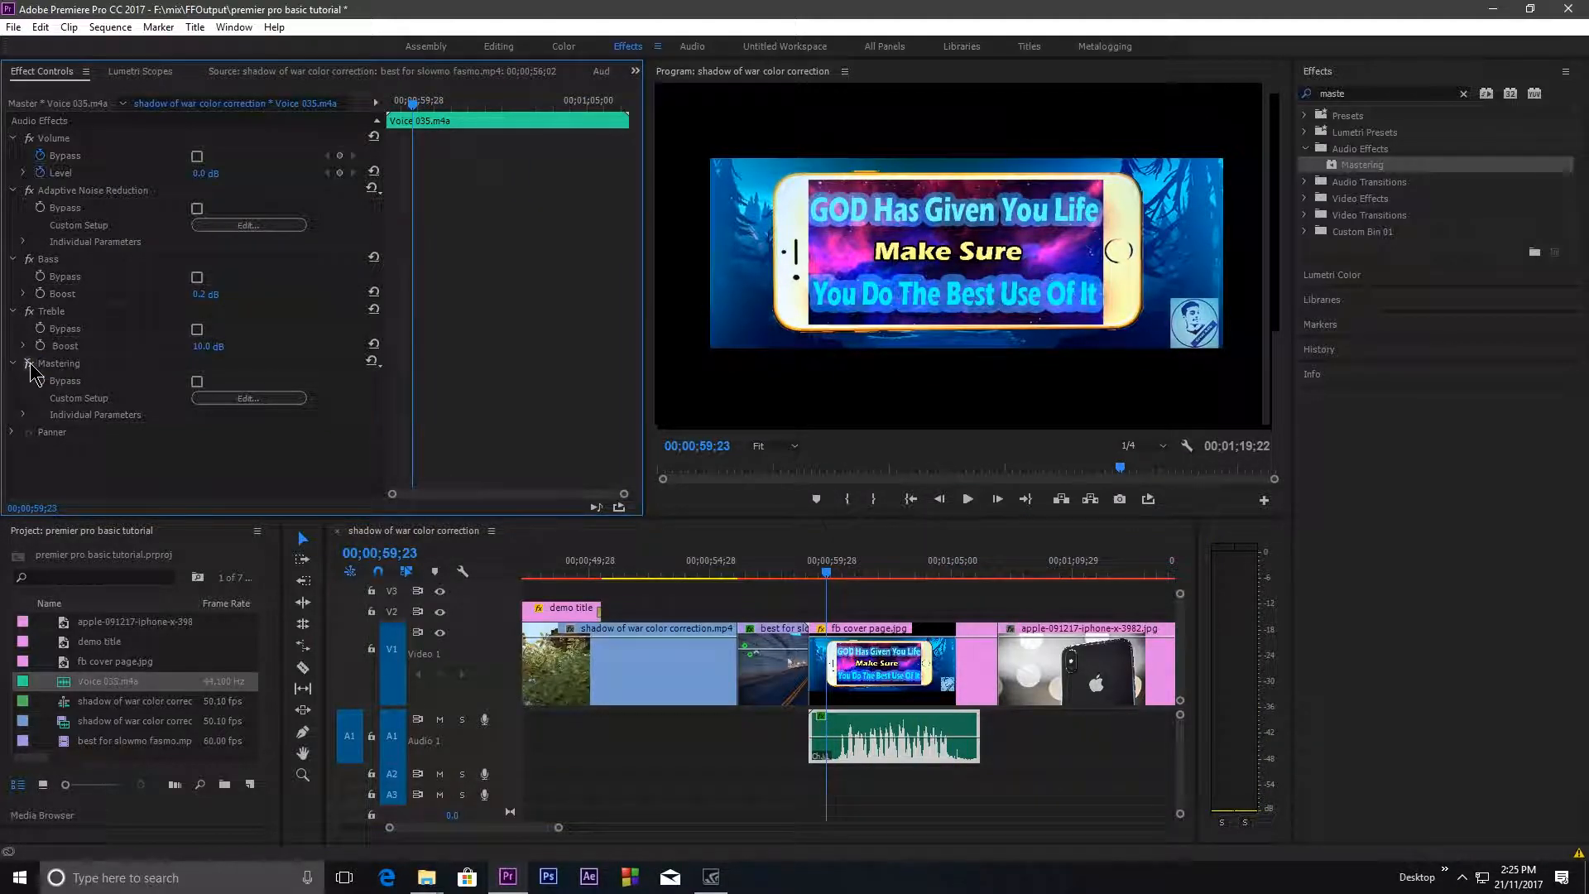
pyautogui.press('space')
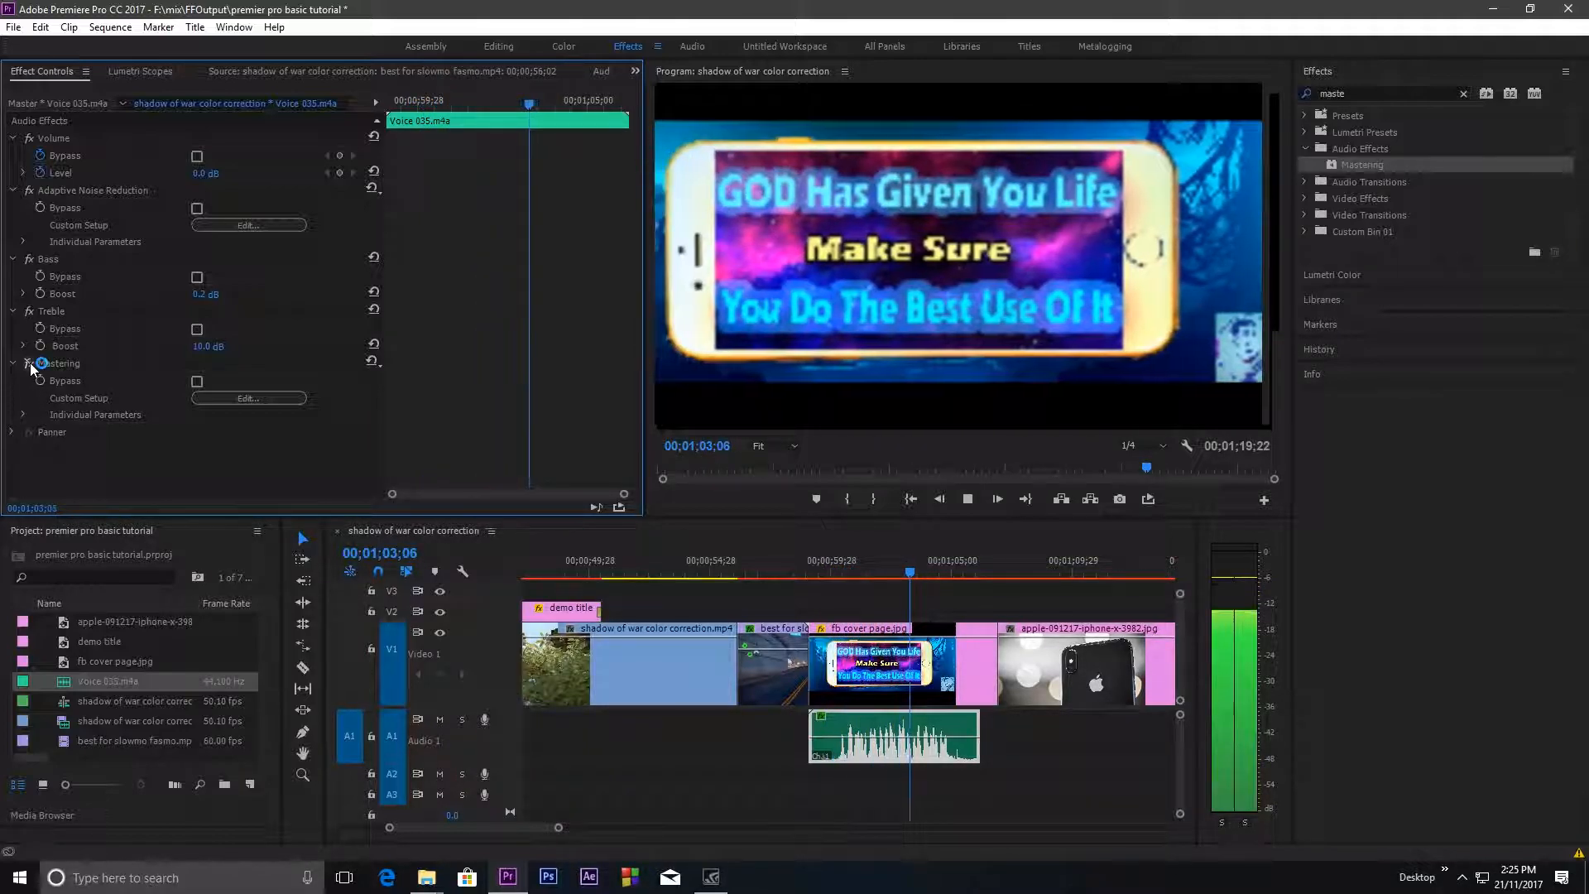
pyautogui.press('space')
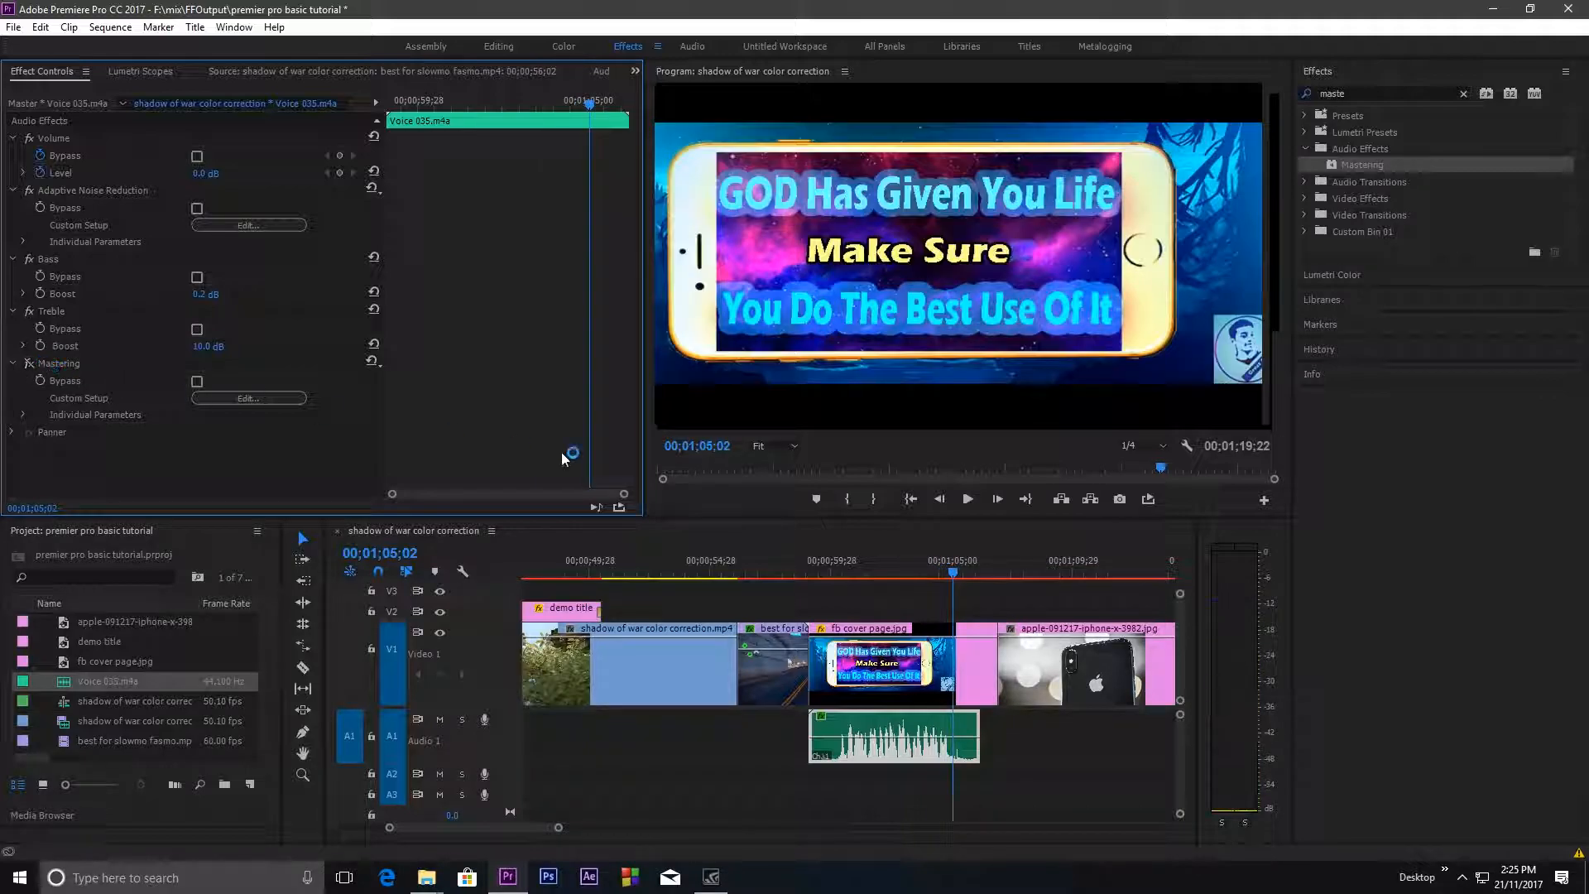
pyautogui.moveTo(956, 575); pyautogui.dragTo(821, 578)
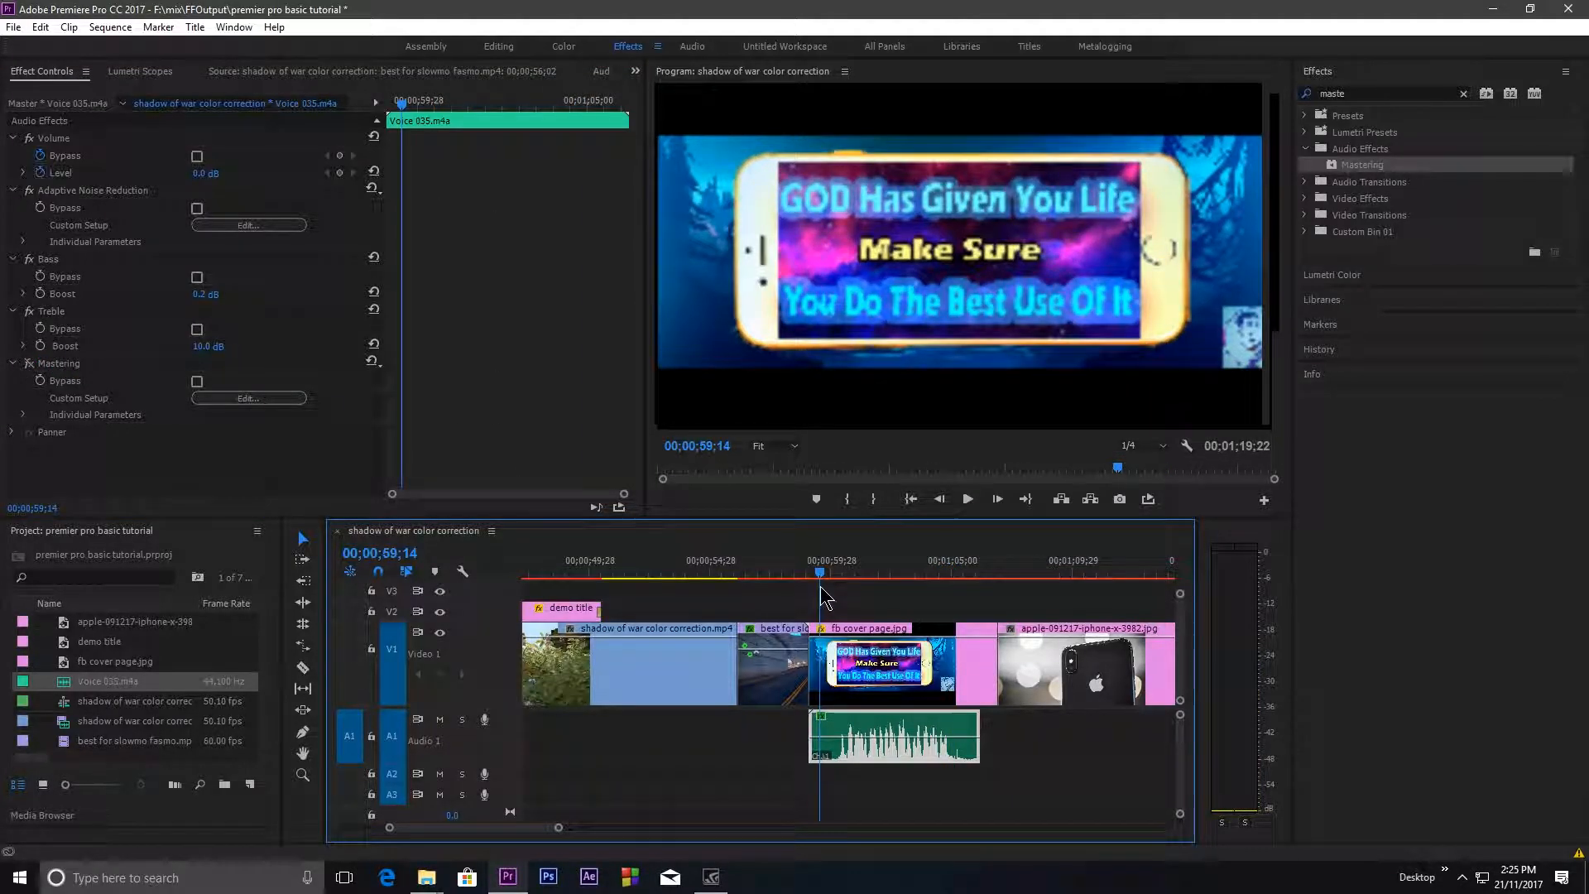
pyautogui.click(29, 364)
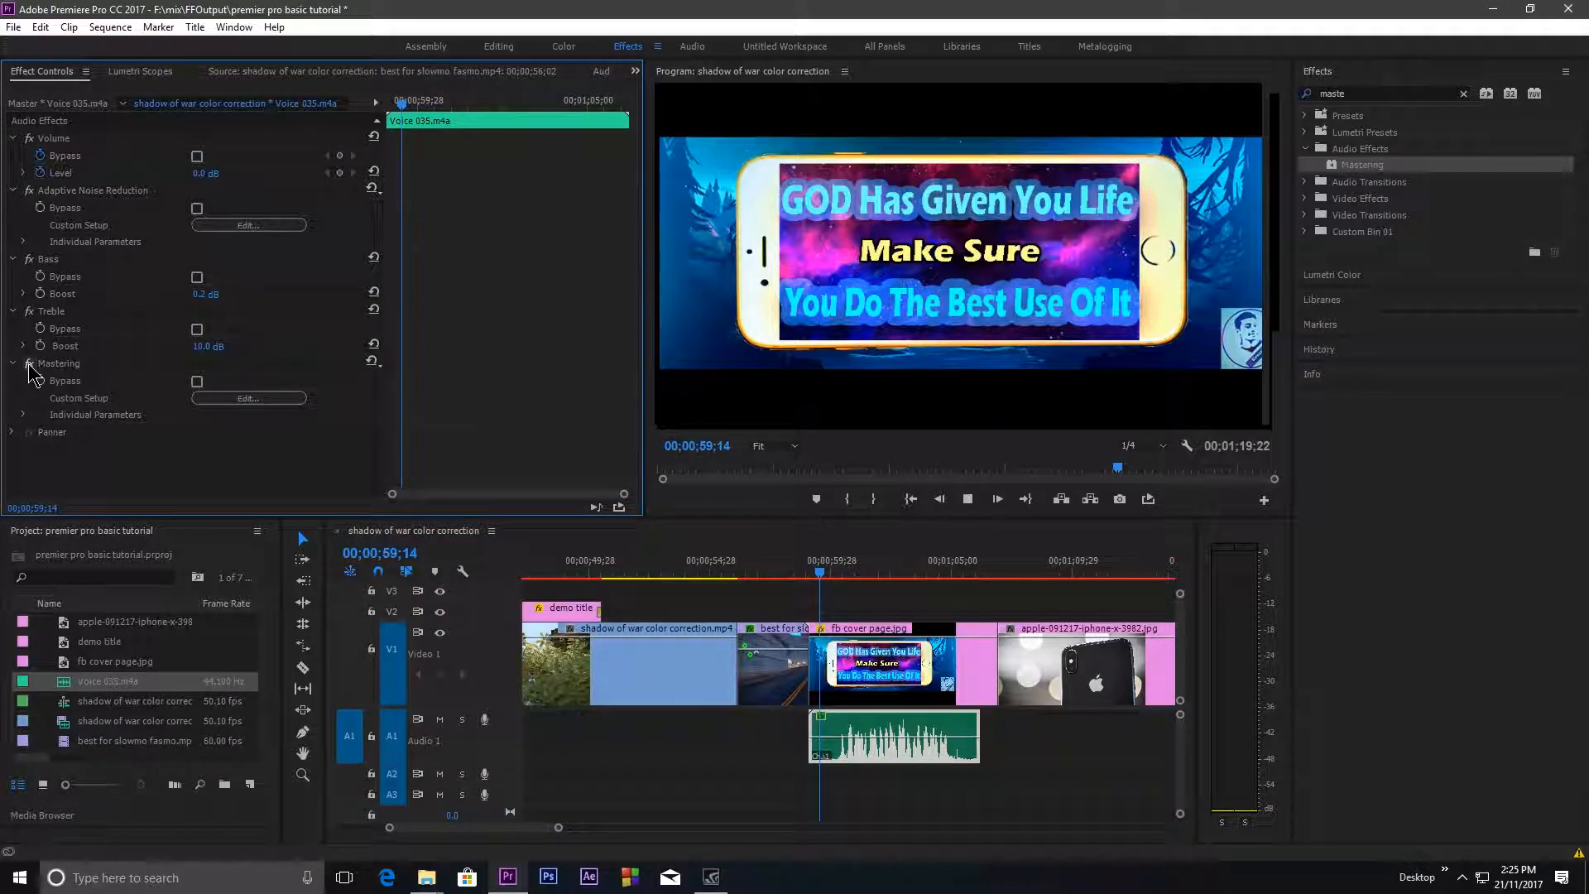
pyautogui.press('space')
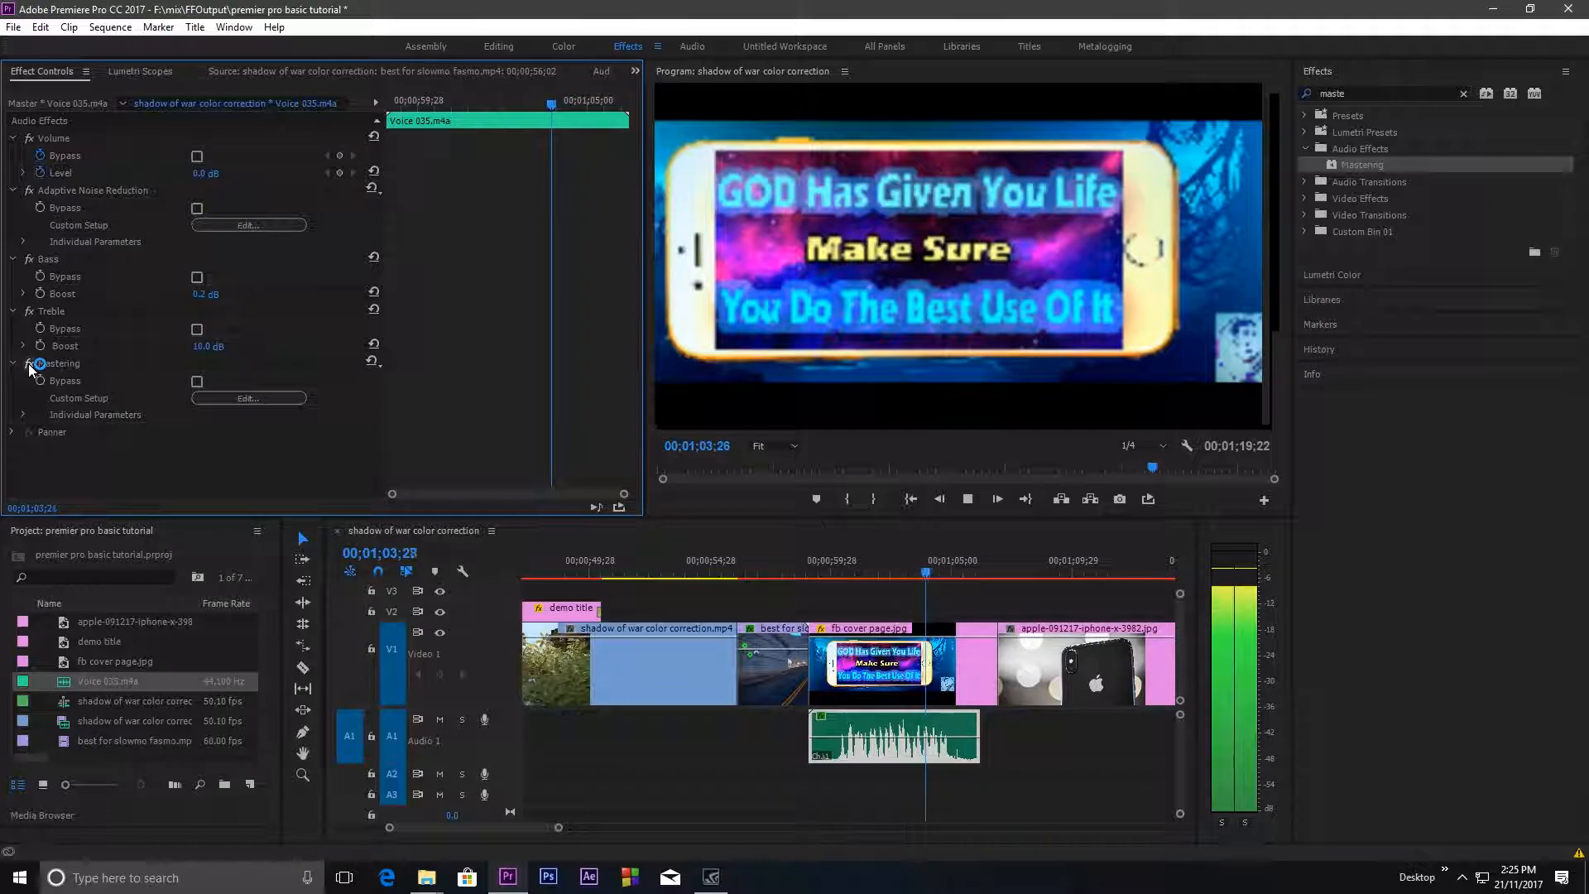
pyautogui.press('space')
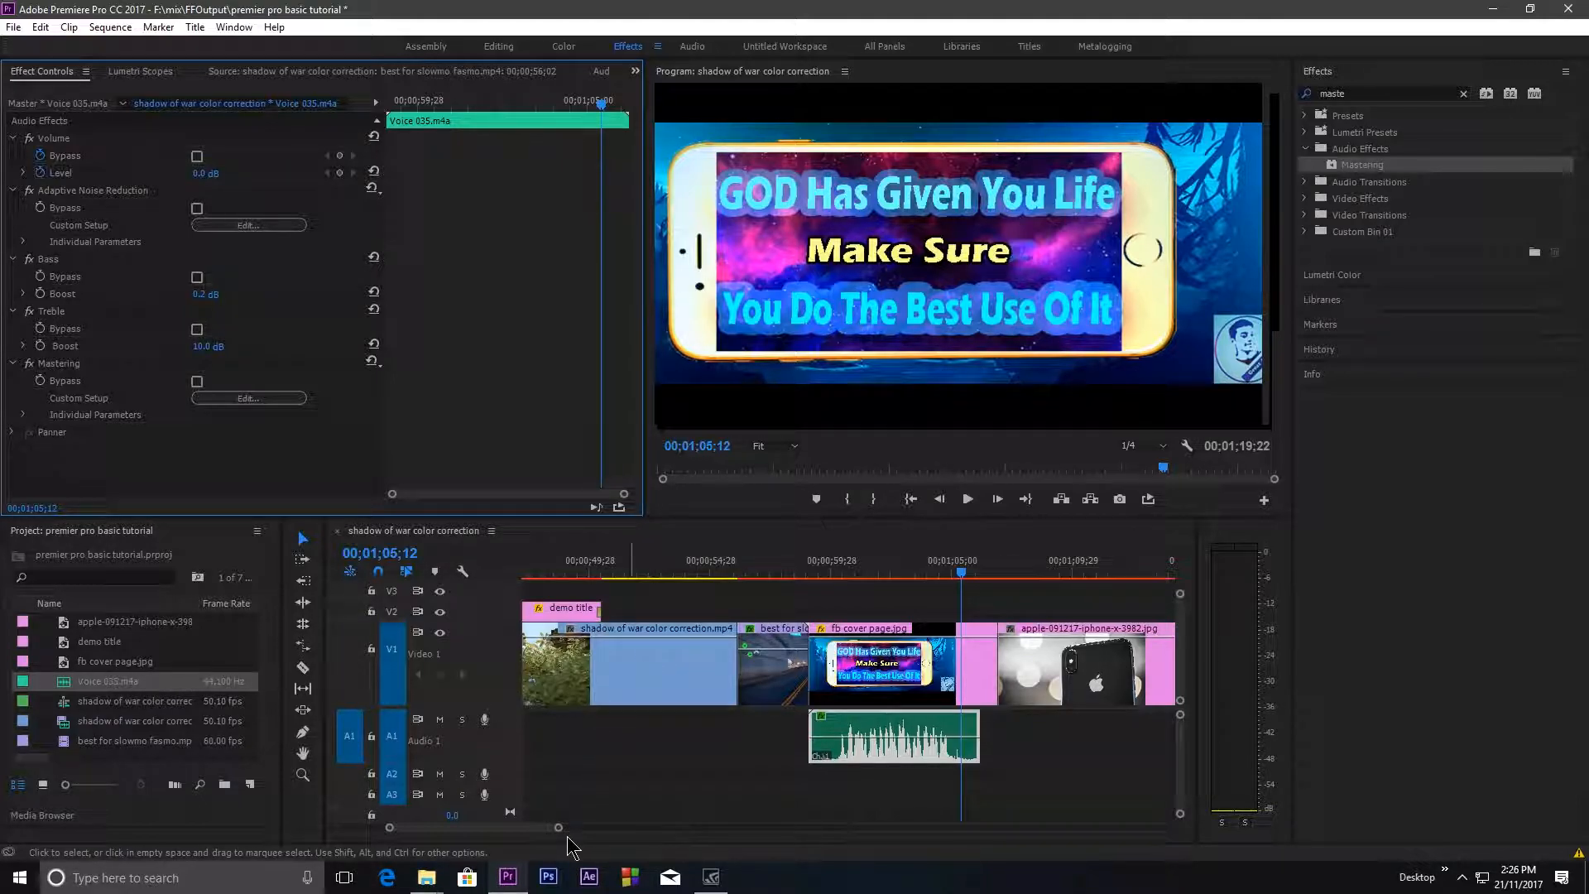
# Step: Clear the effects search and show more of the sequence in the timeline
pyautogui.moveTo(558, 827); pyautogui.dragTo(635, 829)
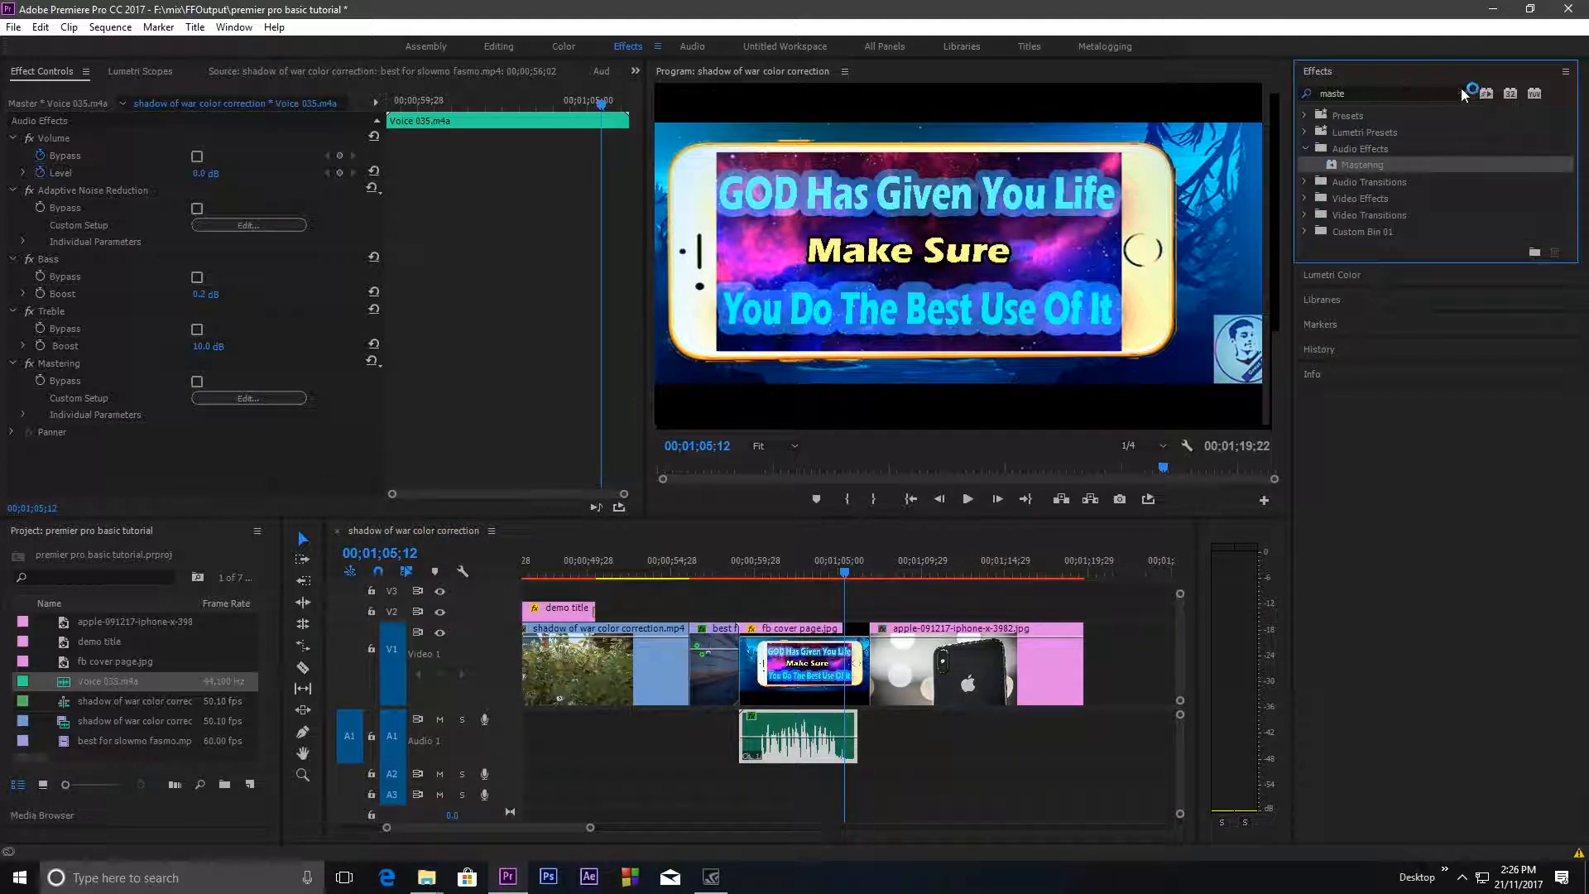
pyautogui.click(1464, 94)
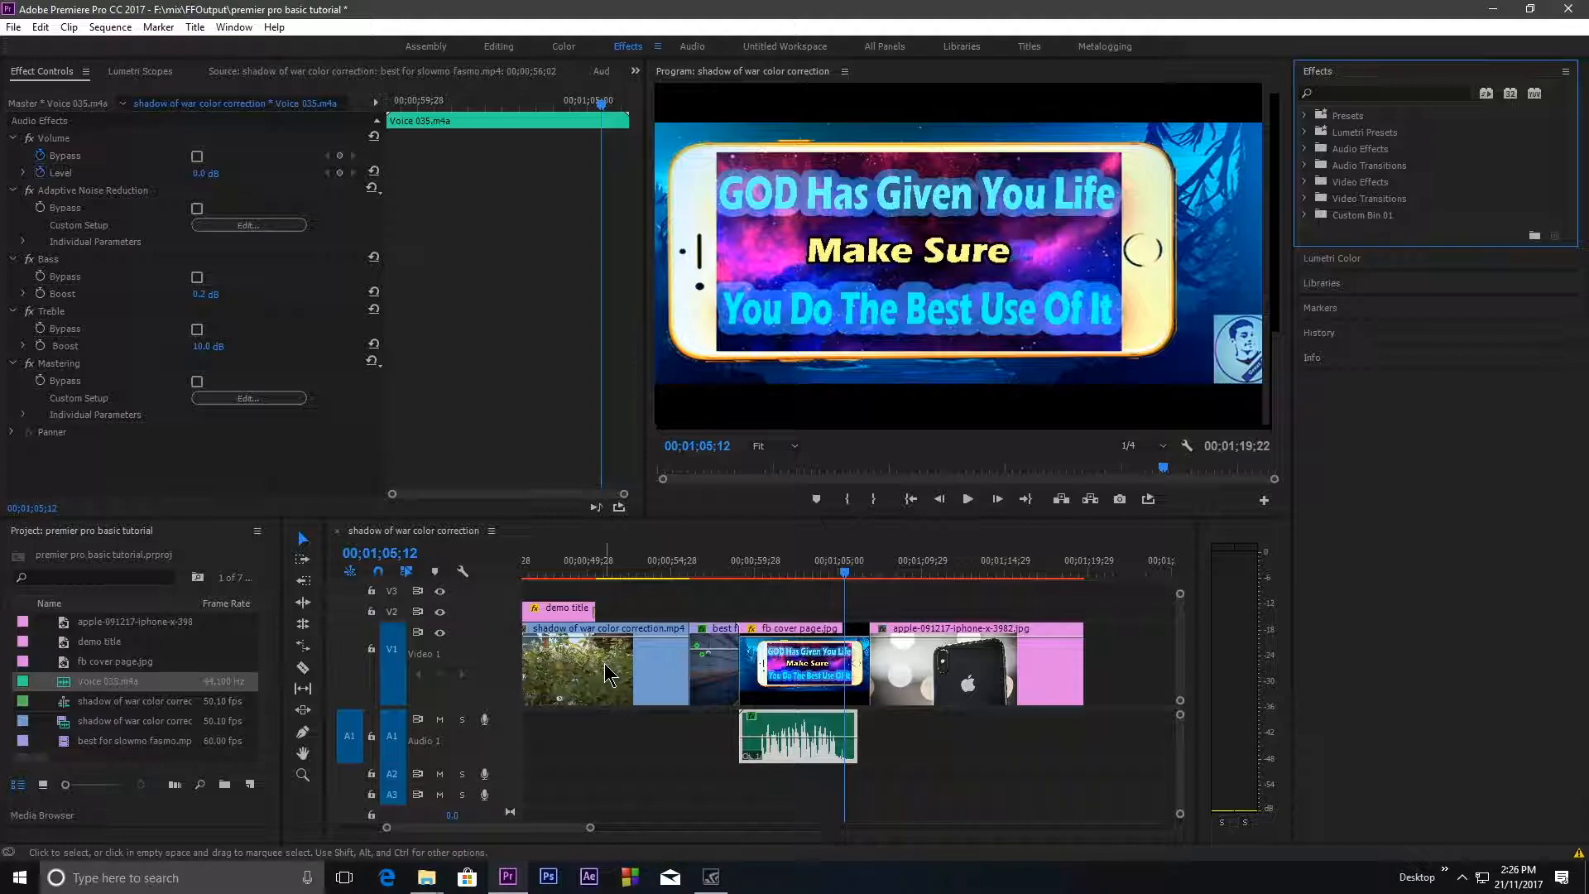
pyautogui.moveTo(589, 828)
pyautogui.mouseDown()
pyautogui.moveTo(624, 830)
pyautogui.moveTo(550, 830)
pyautogui.moveTo(601, 830)
pyautogui.mouseUp()
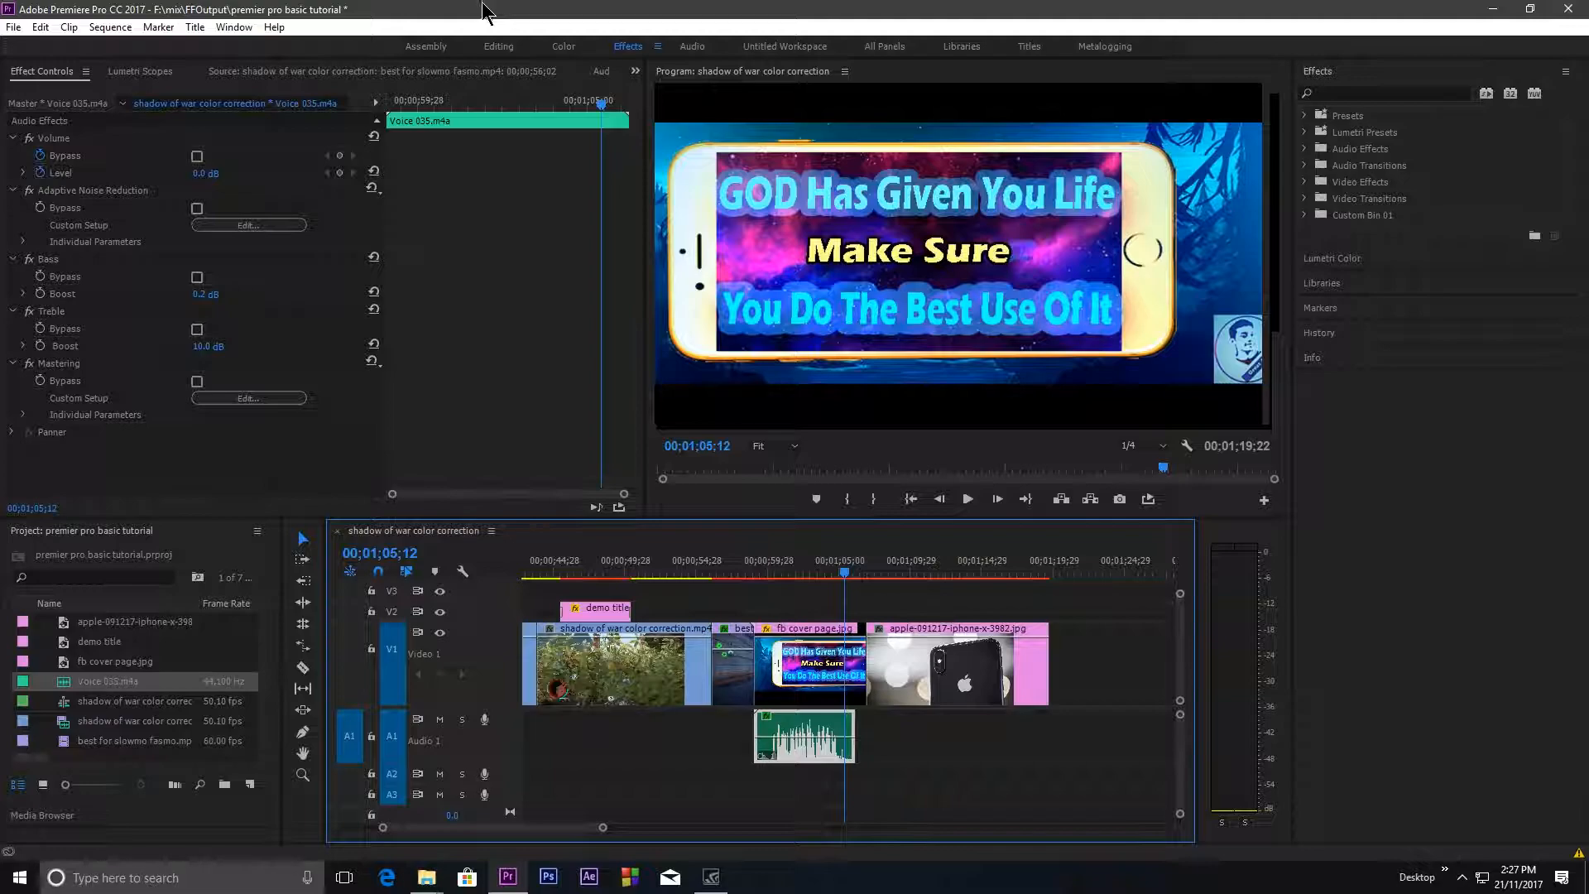
# Step: Open the media export settings for the sequence and choose Scale To Fit as the source scaling
pyautogui.click(14, 28)
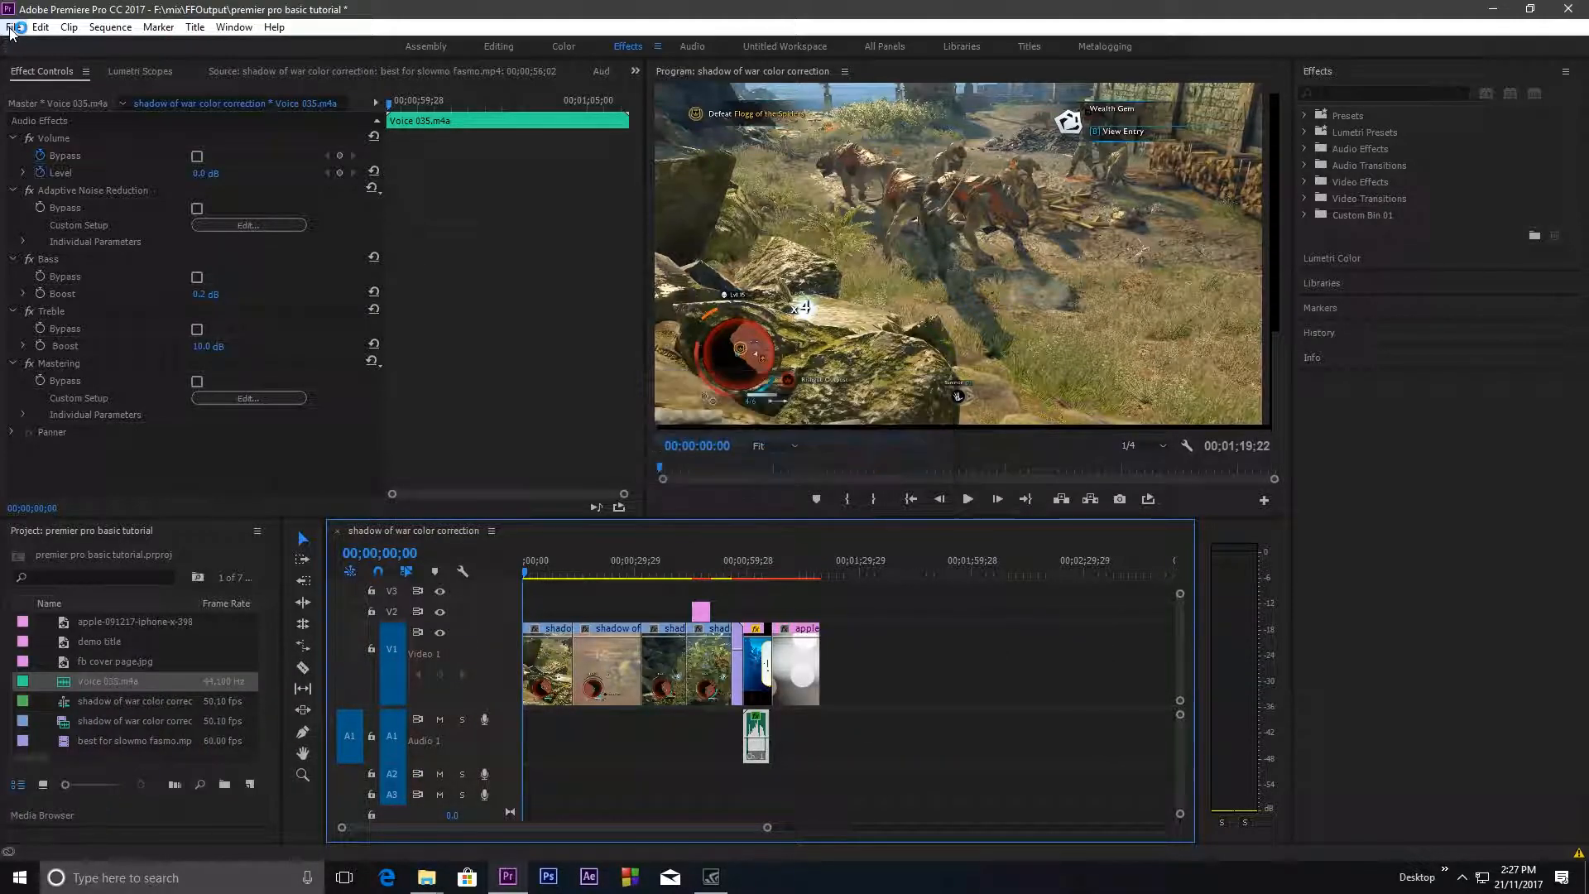
pyautogui.click(13, 27)
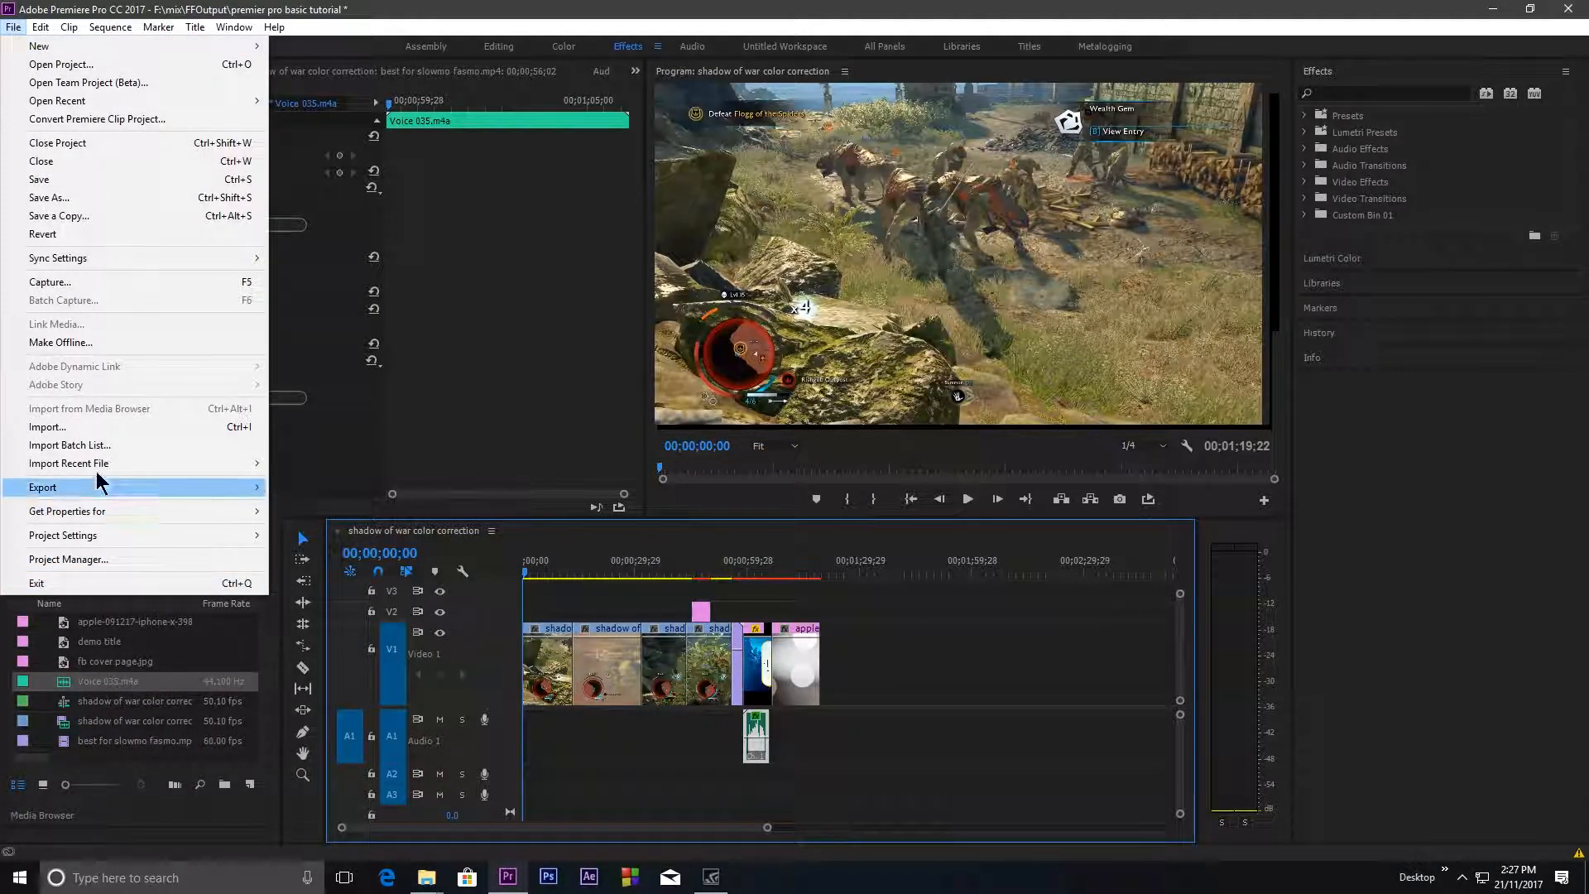
pyautogui.moveTo(93, 492)
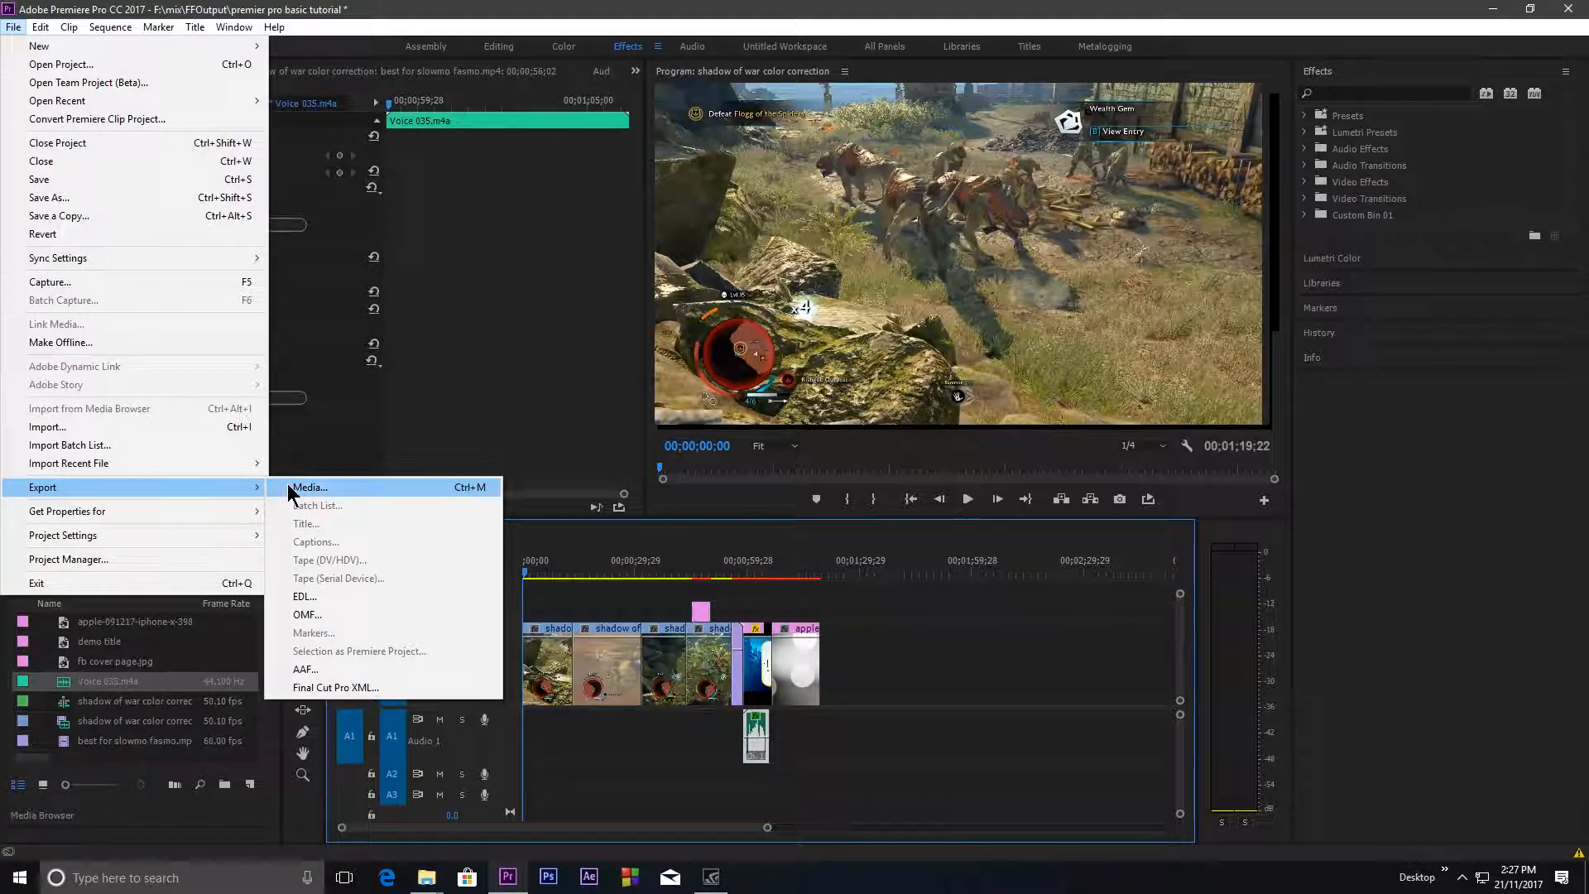
pyautogui.click(479, 494)
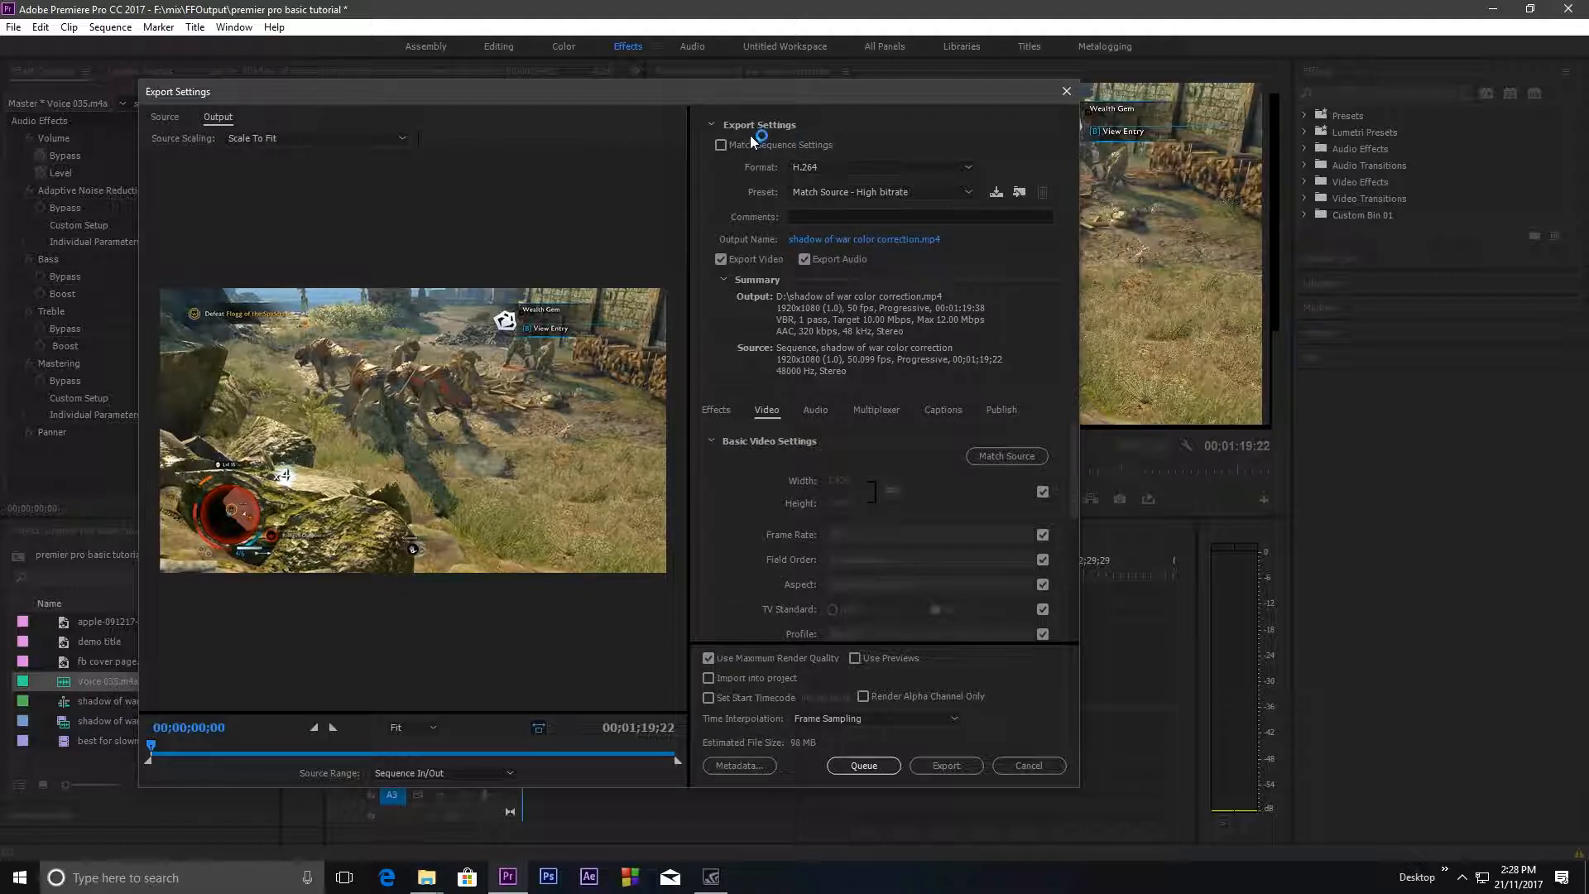
pyautogui.moveTo(151, 753); pyautogui.dragTo(600, 752)
pyautogui.moveTo(447, 752); pyautogui.dragTo(152, 753)
pyautogui.click(259, 139)
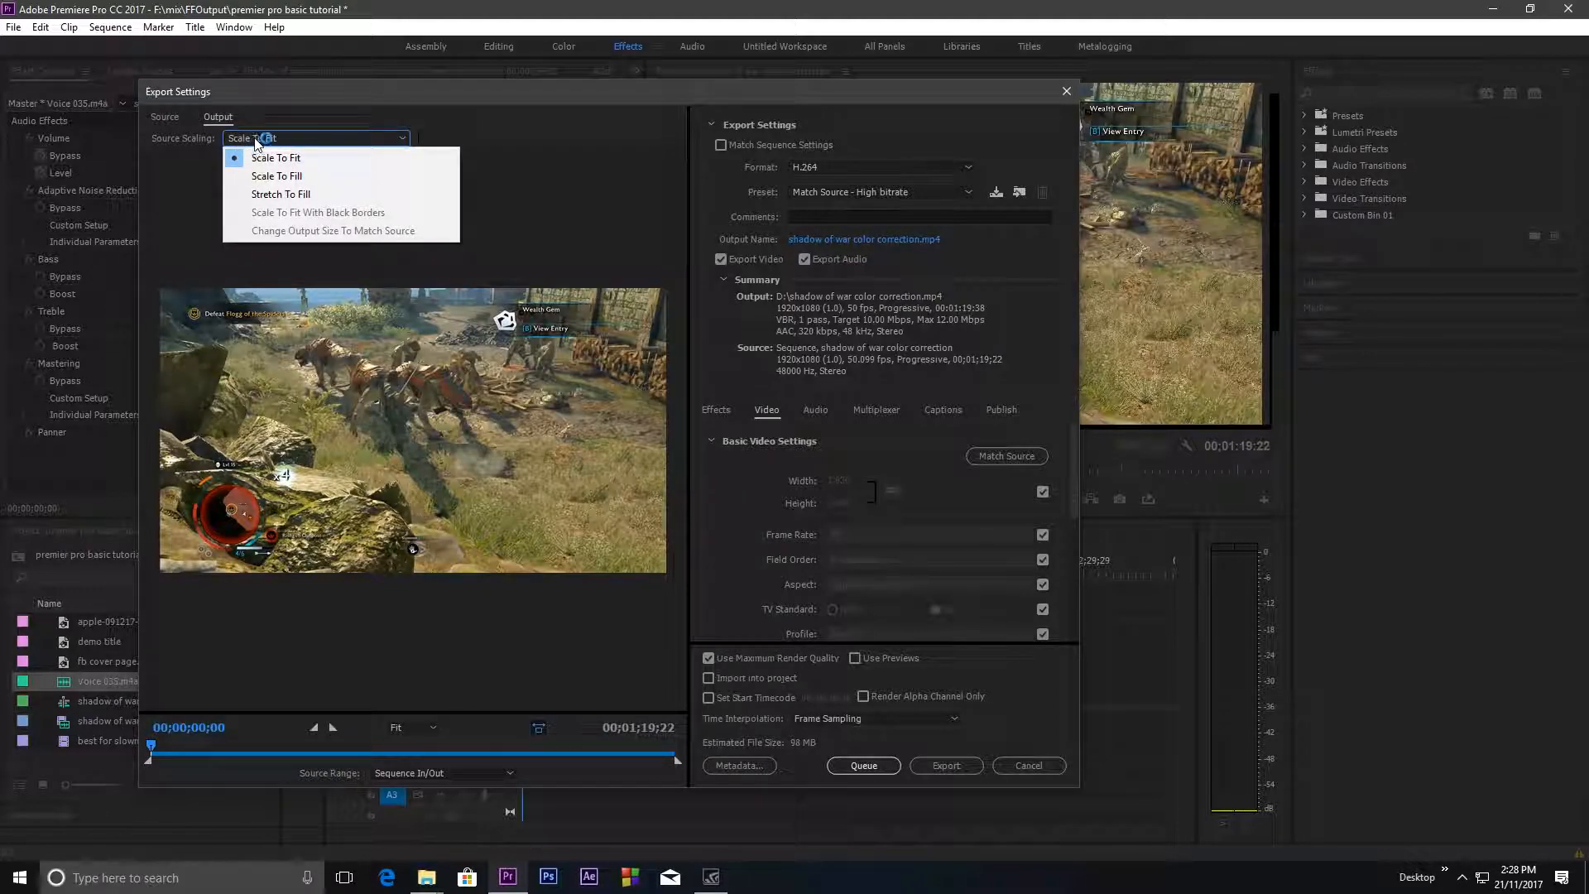
pyautogui.click(282, 157)
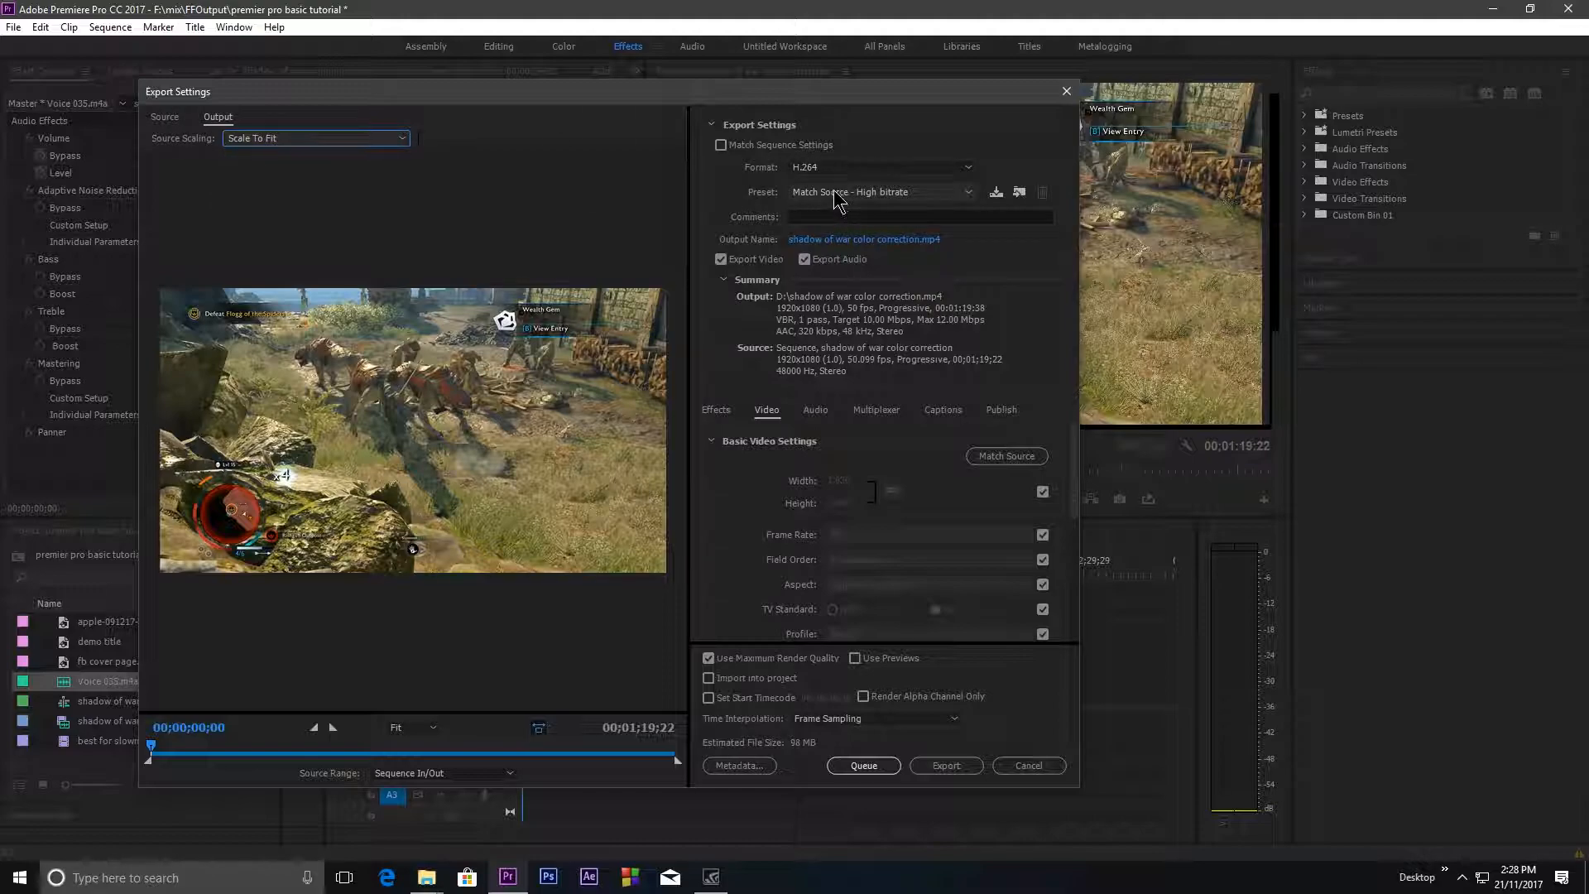
# Step: Try Animated GIF as the export format and settle on H.264
pyautogui.click(810, 168)
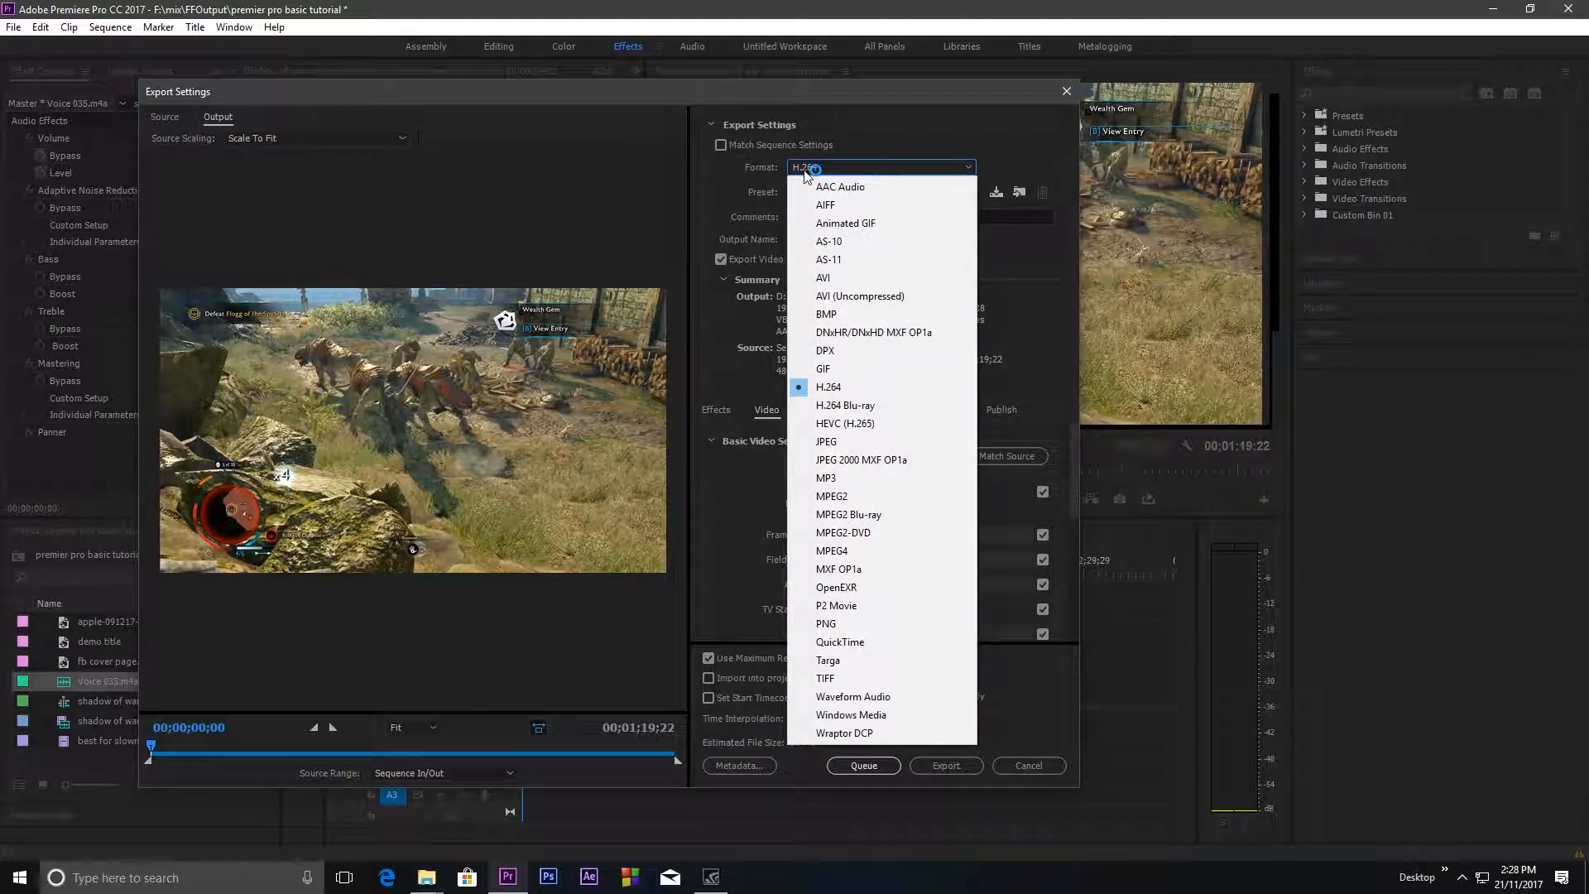
pyautogui.click(843, 389)
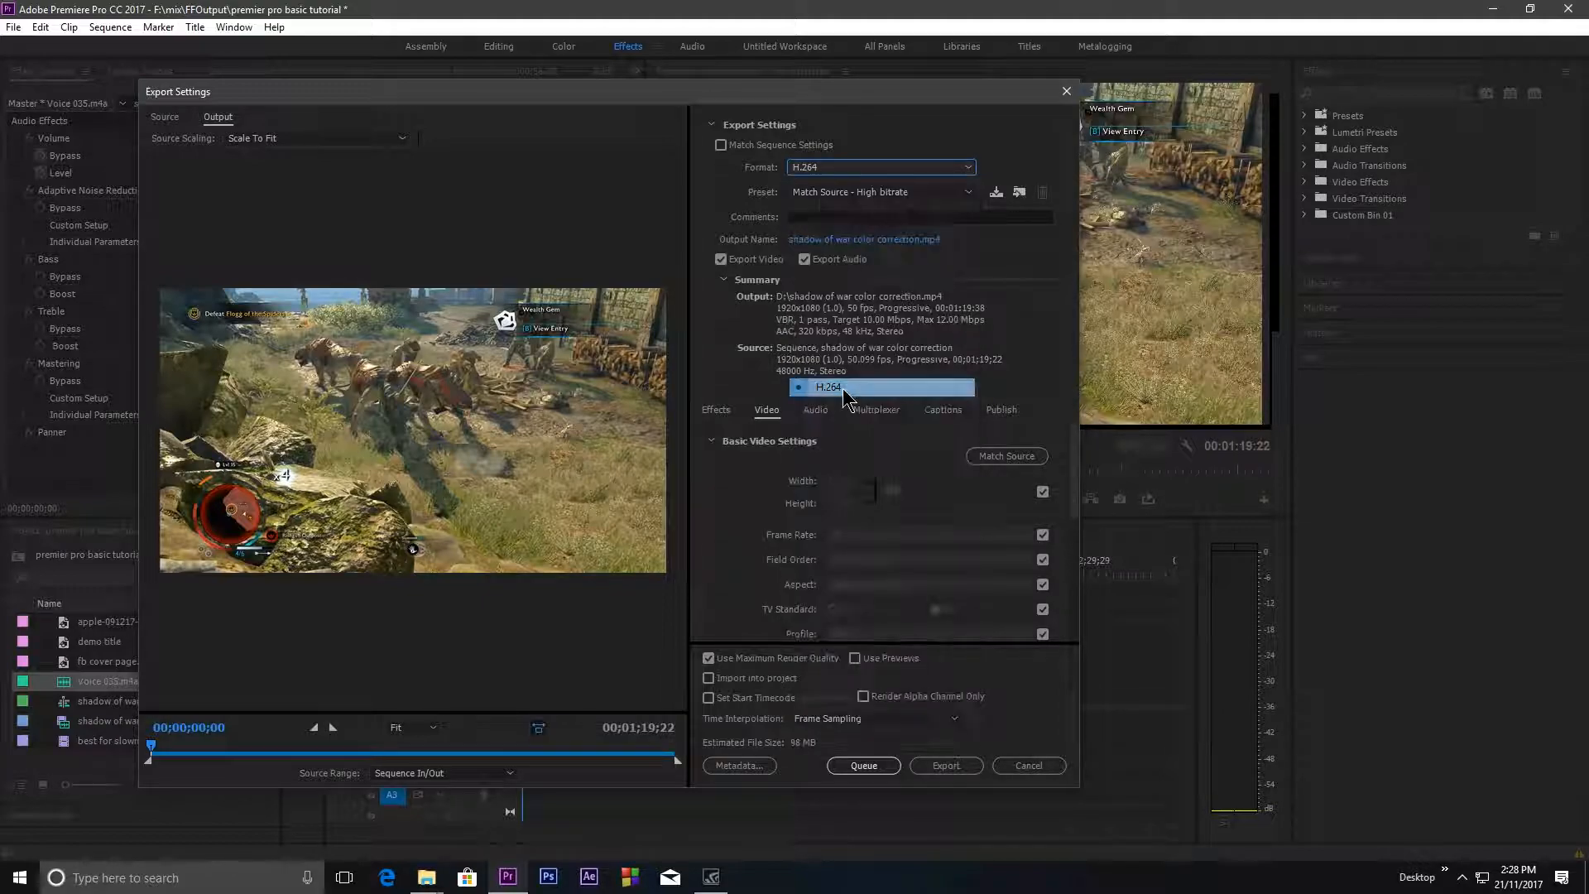
pyautogui.click(851, 168)
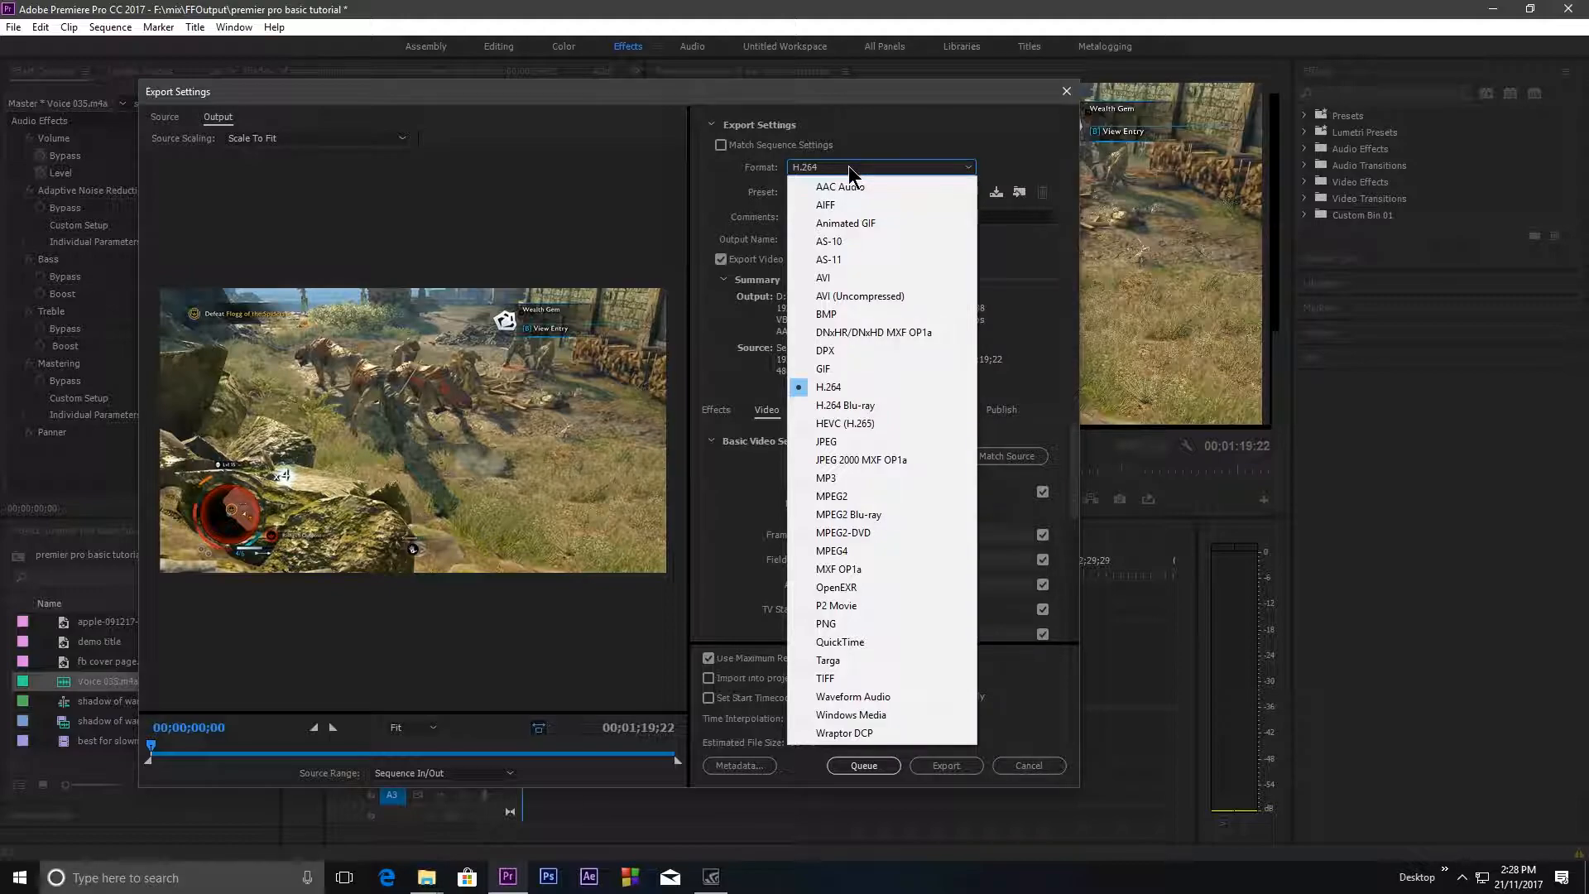
pyautogui.click(877, 222)
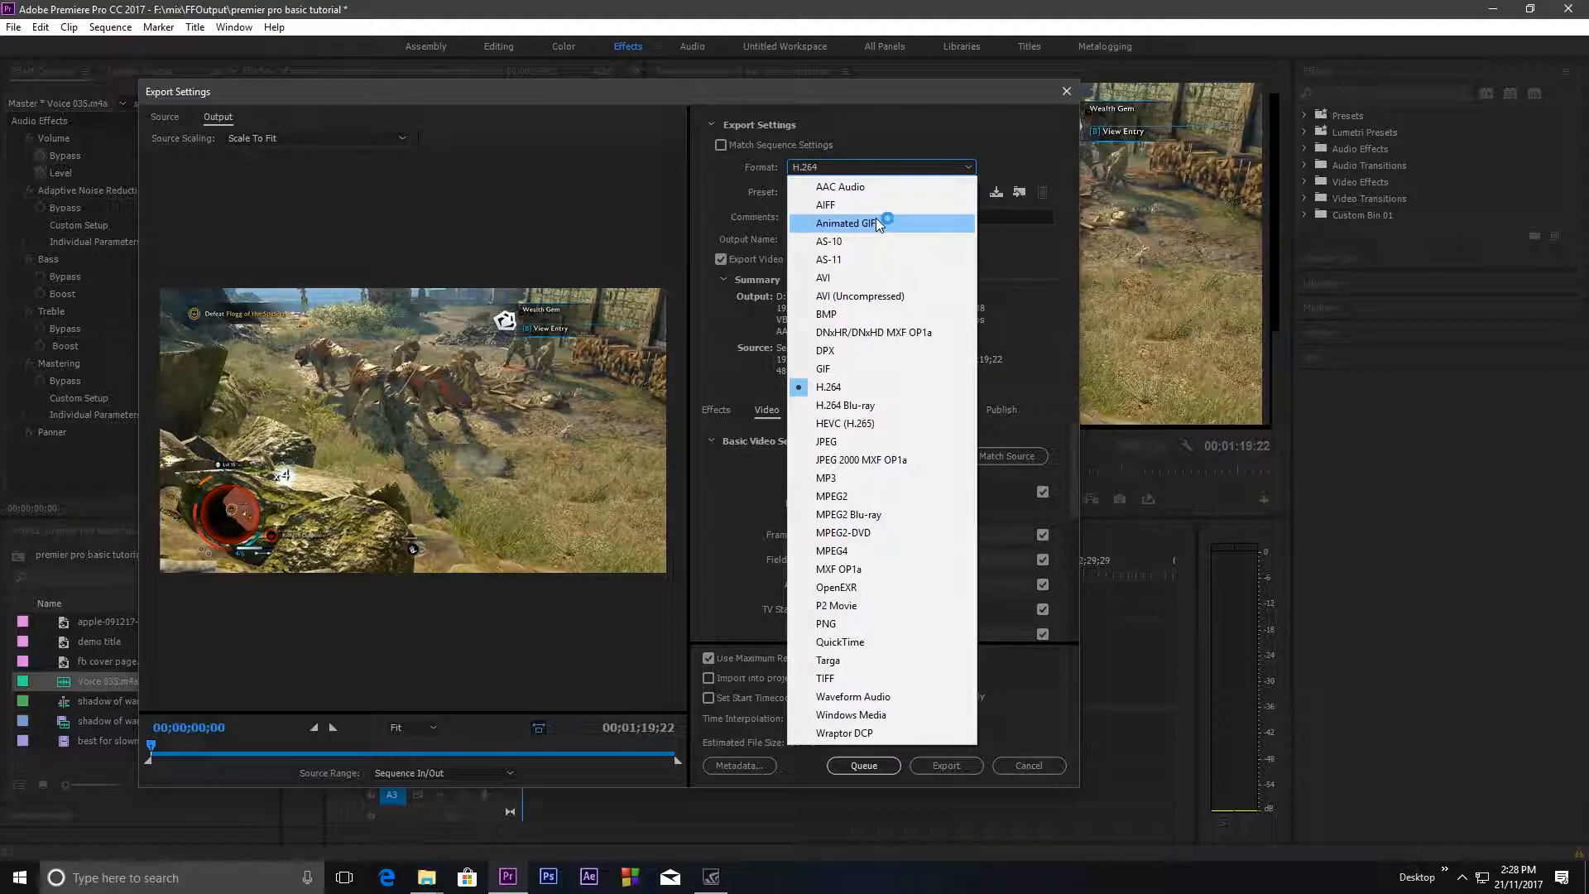
pyautogui.click(894, 166)
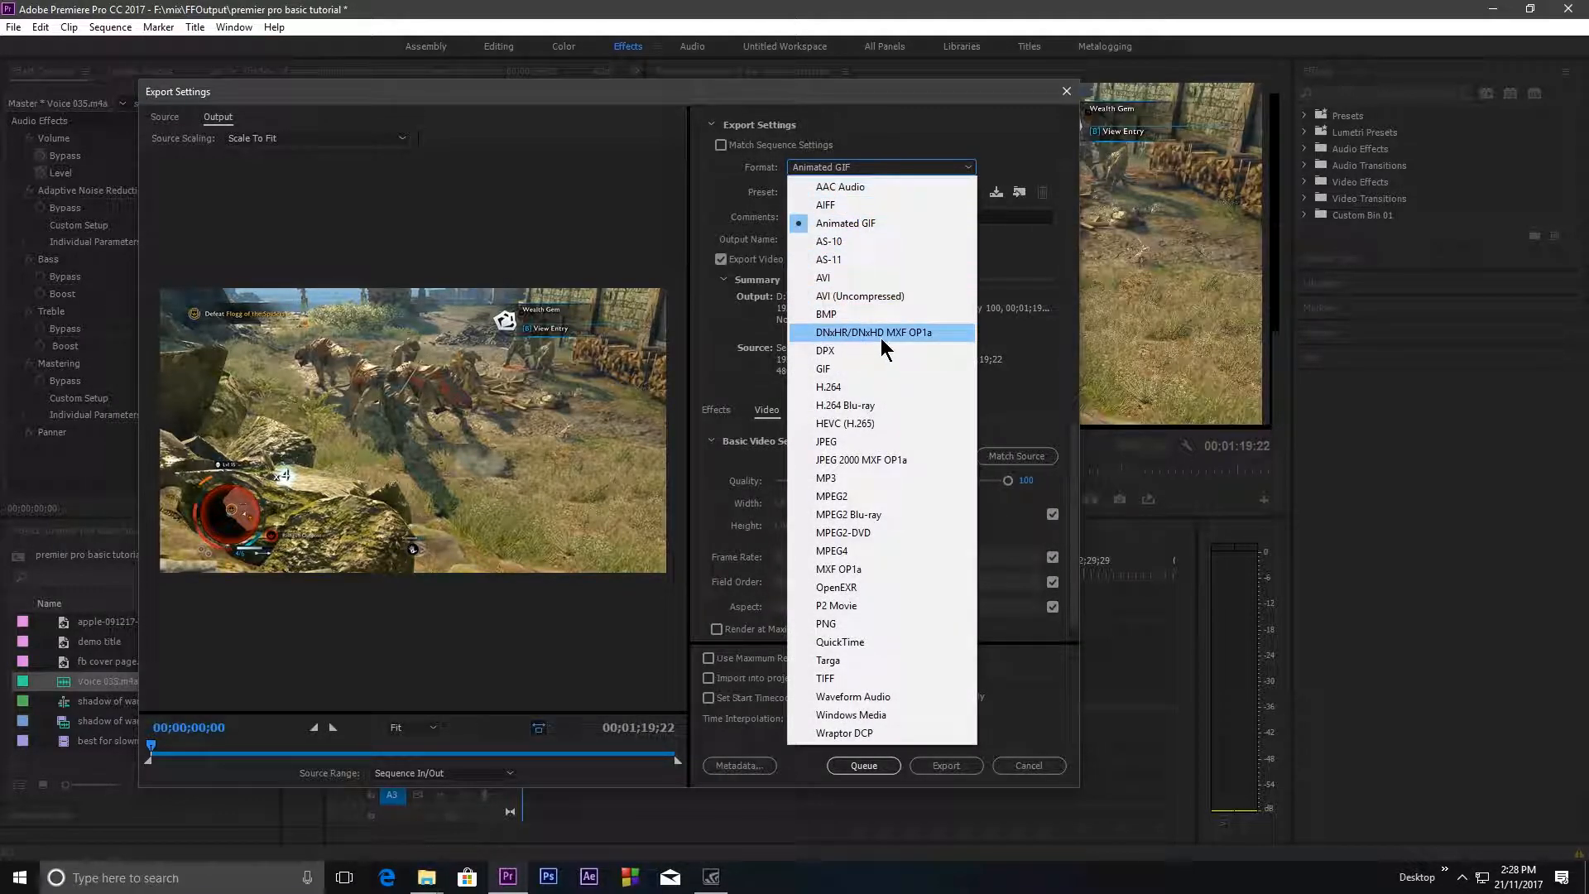
pyautogui.click(835, 387)
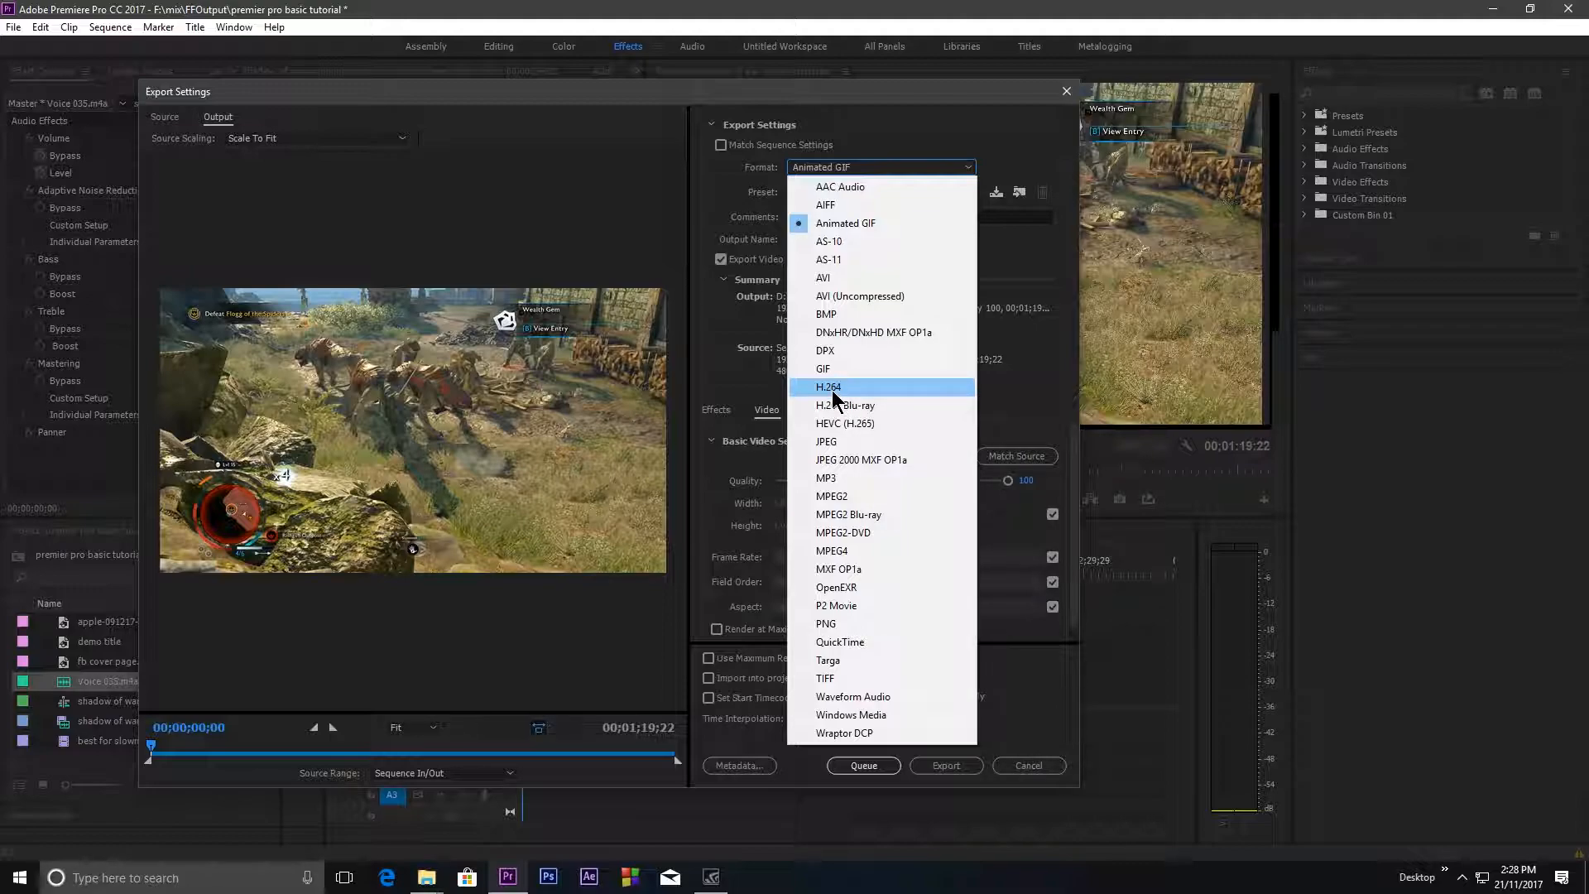
pyautogui.click(832, 390)
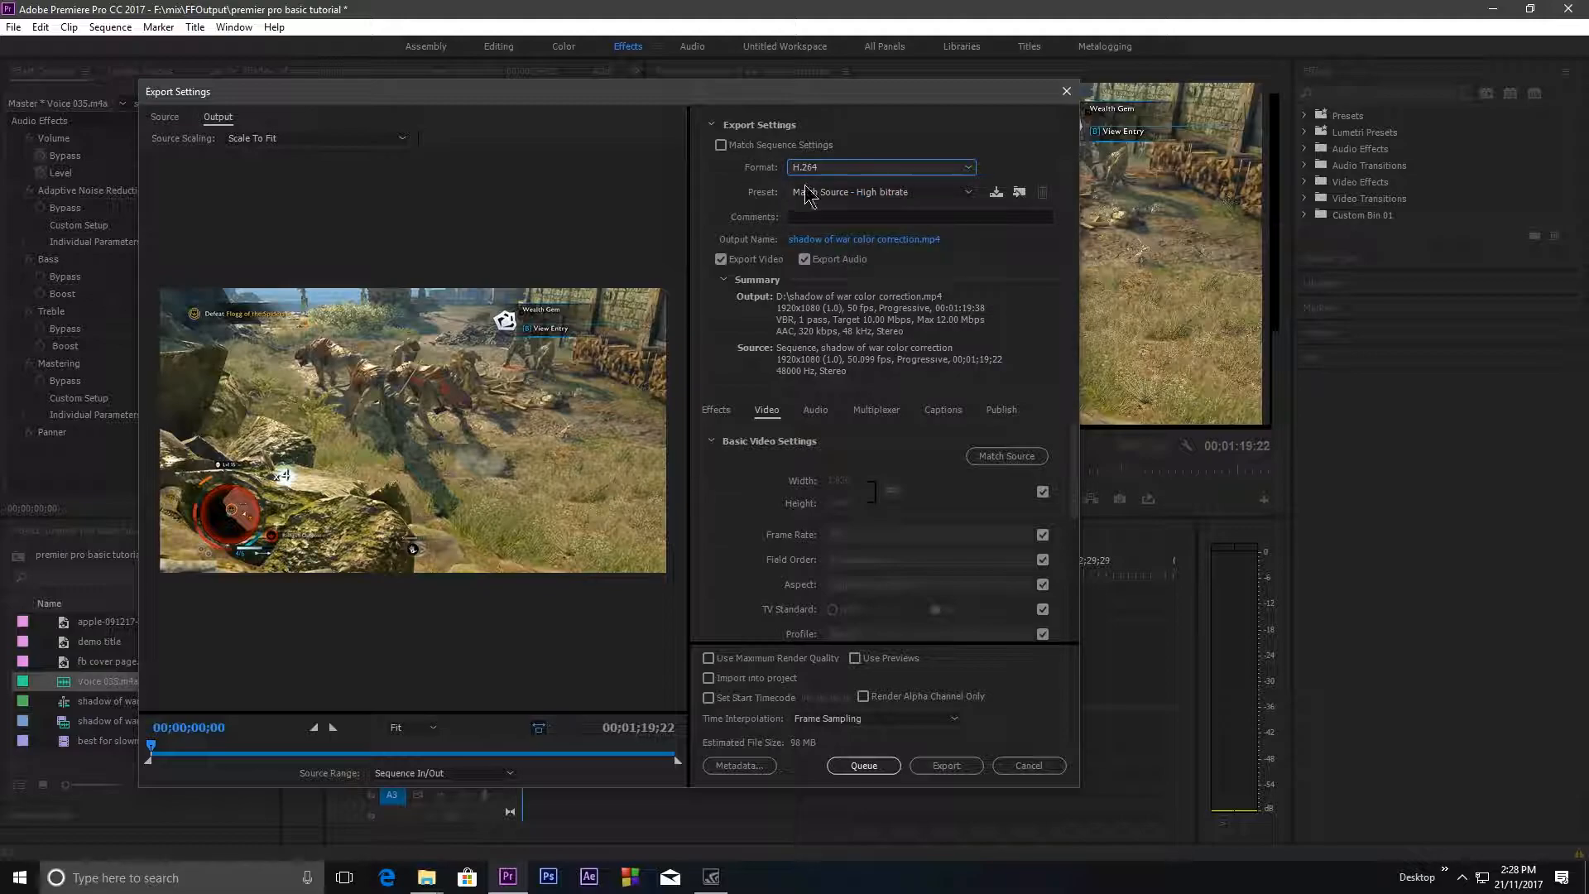
# Step: Choose the HD 1080p 29.97 export preset and set the video frame rate to 60
pyautogui.click(885, 195)
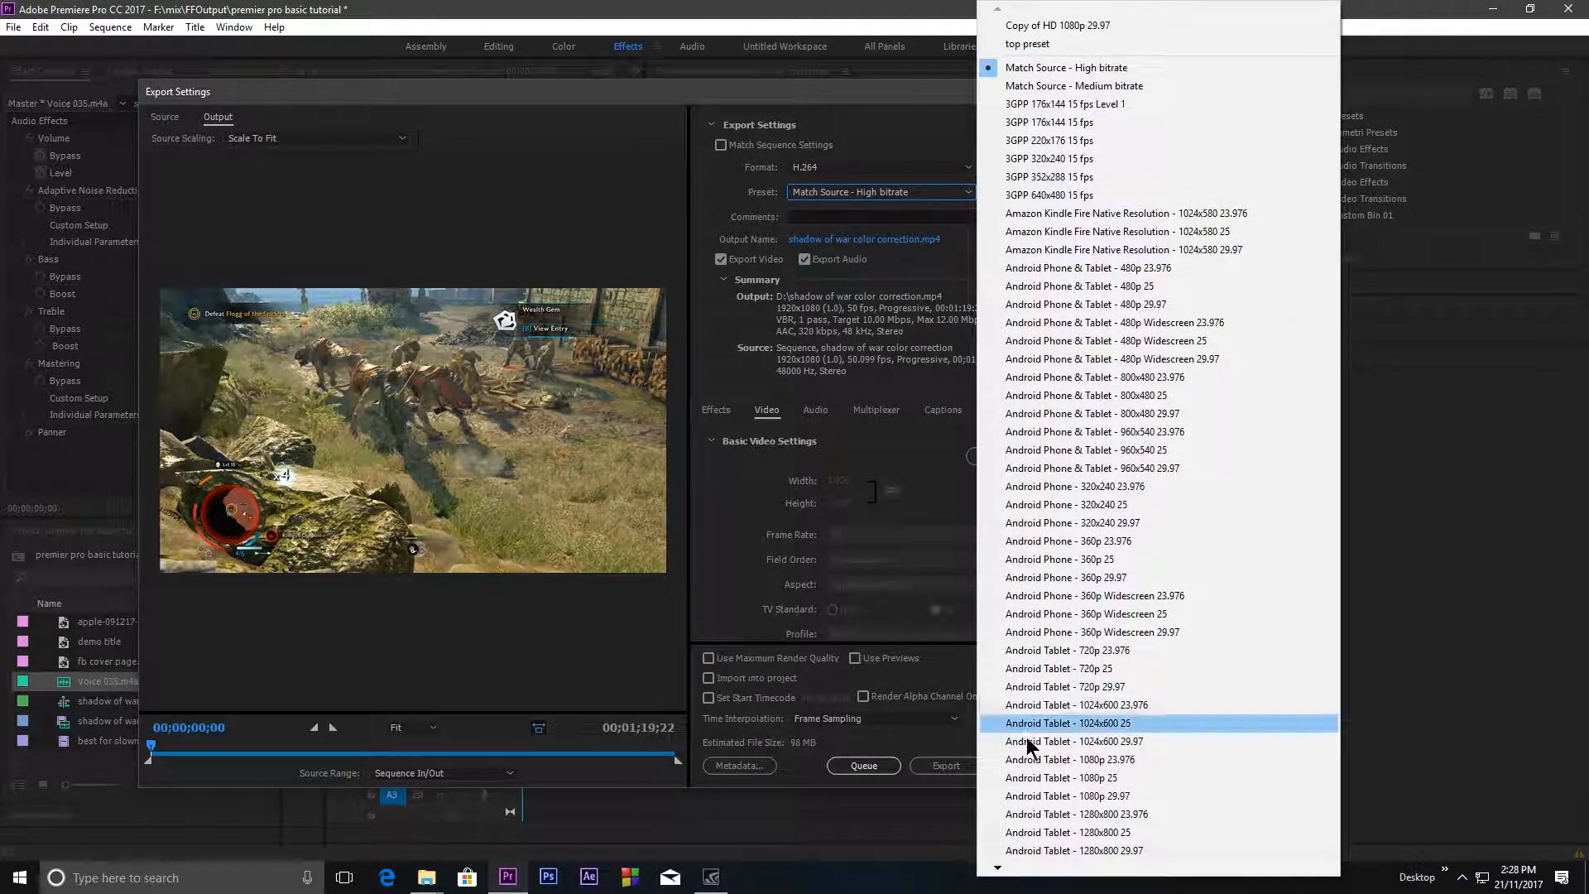
pyautogui.click(999, 867)
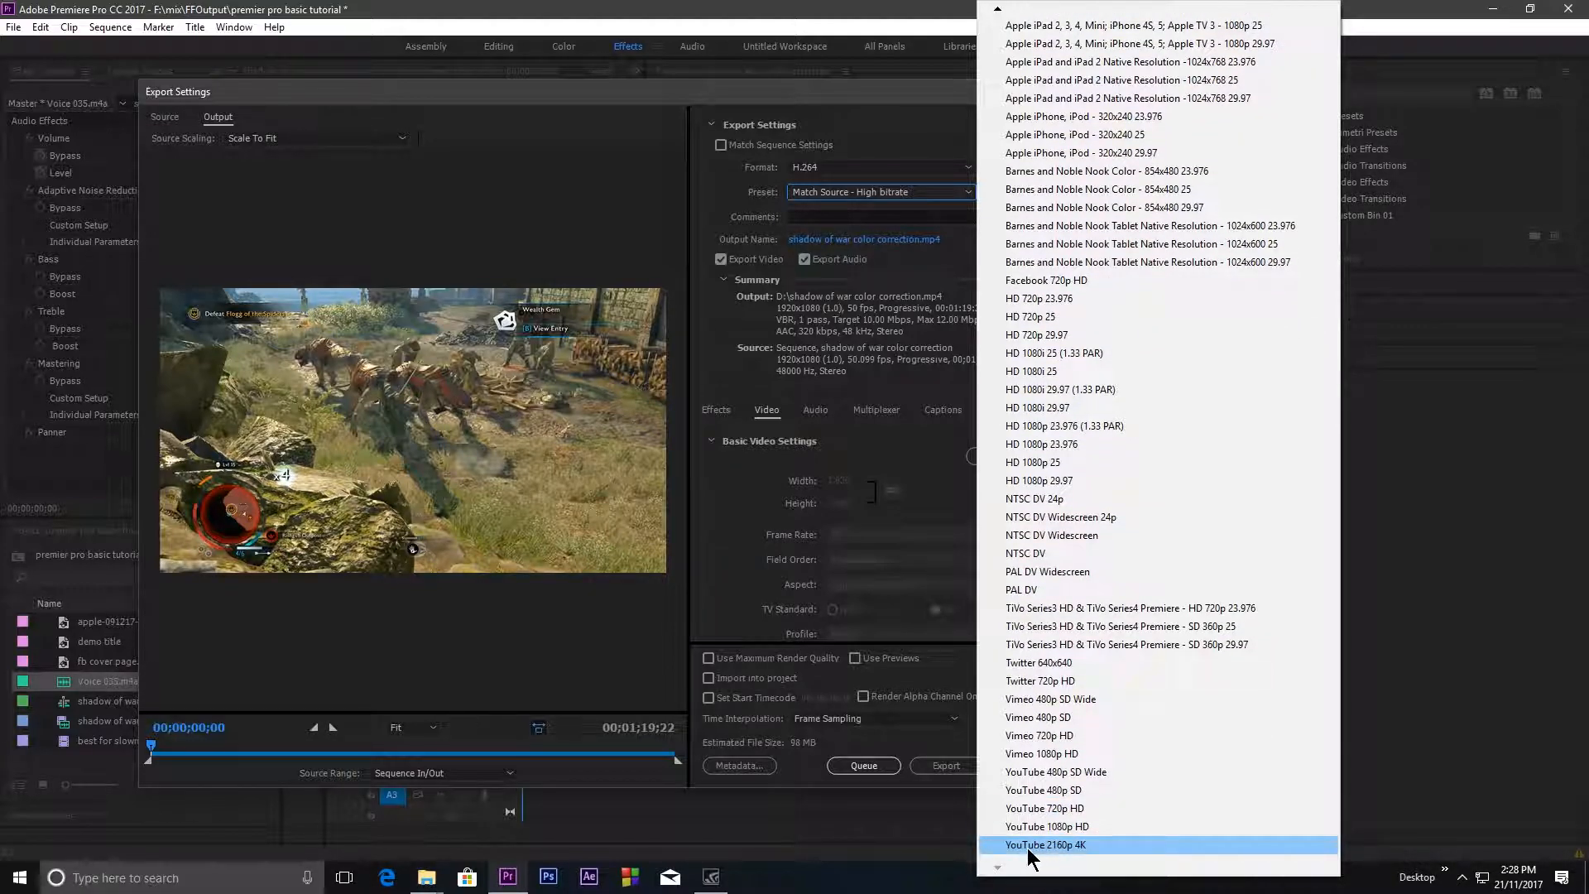
pyautogui.click(1076, 846)
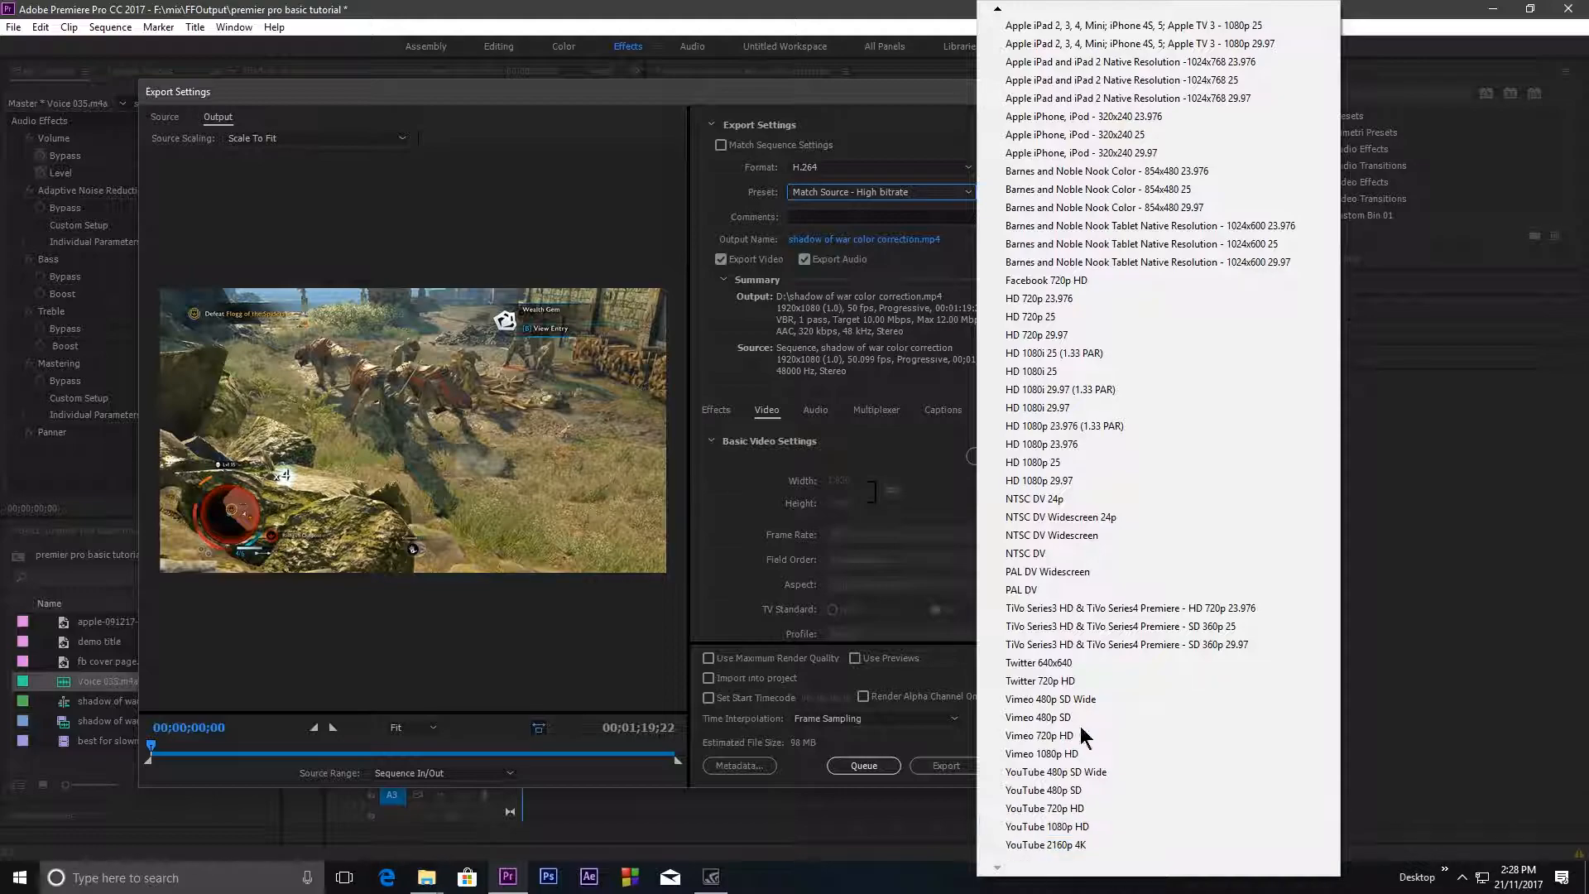
pyautogui.click(1079, 483)
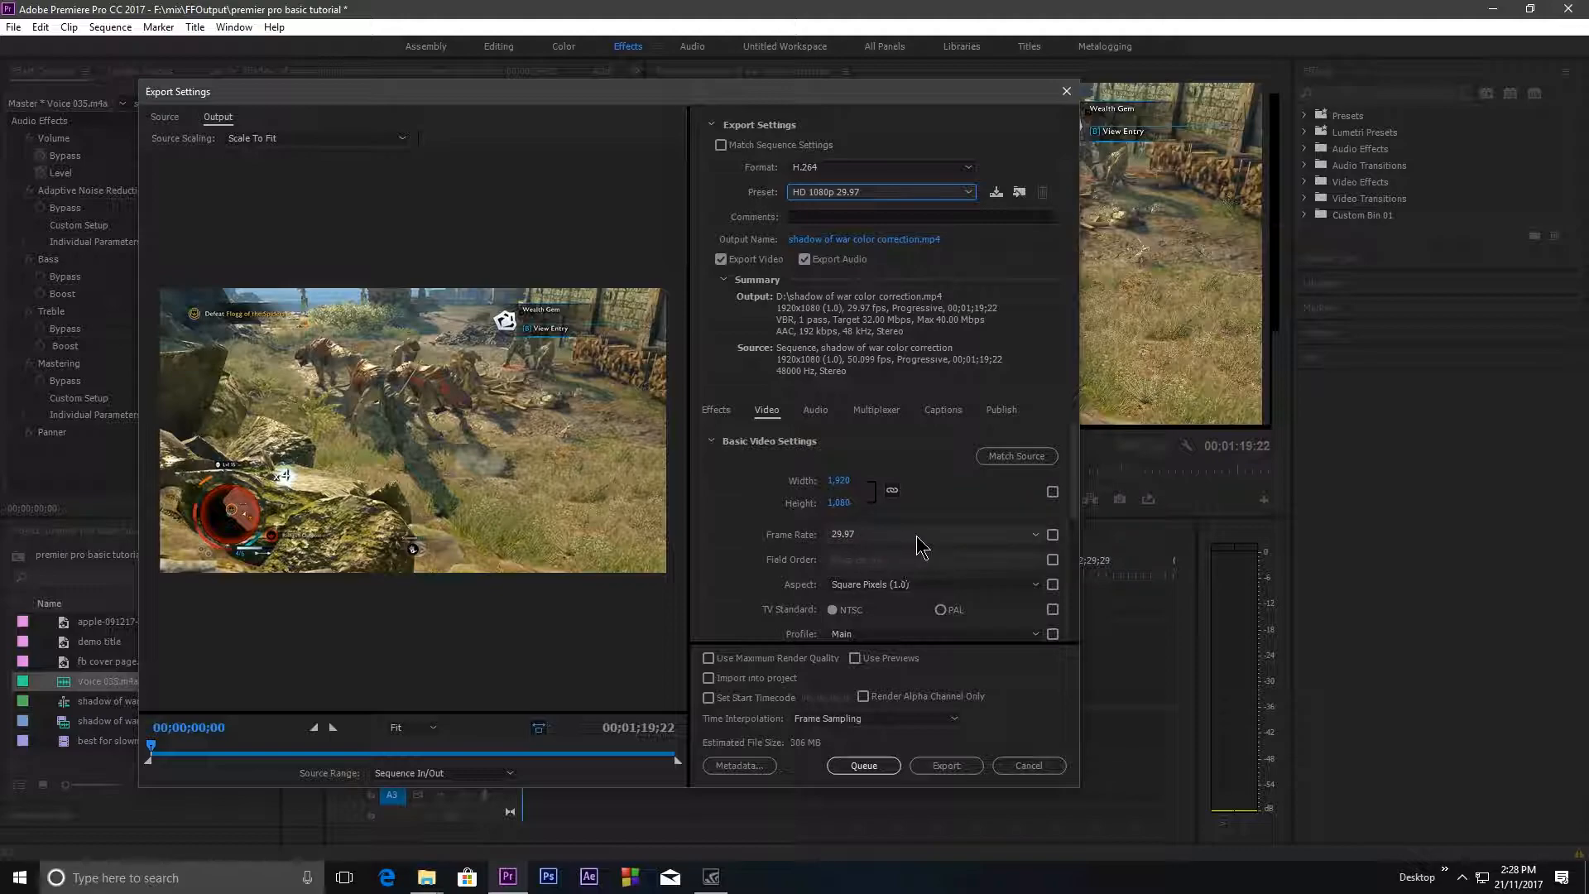
pyautogui.click(853, 537)
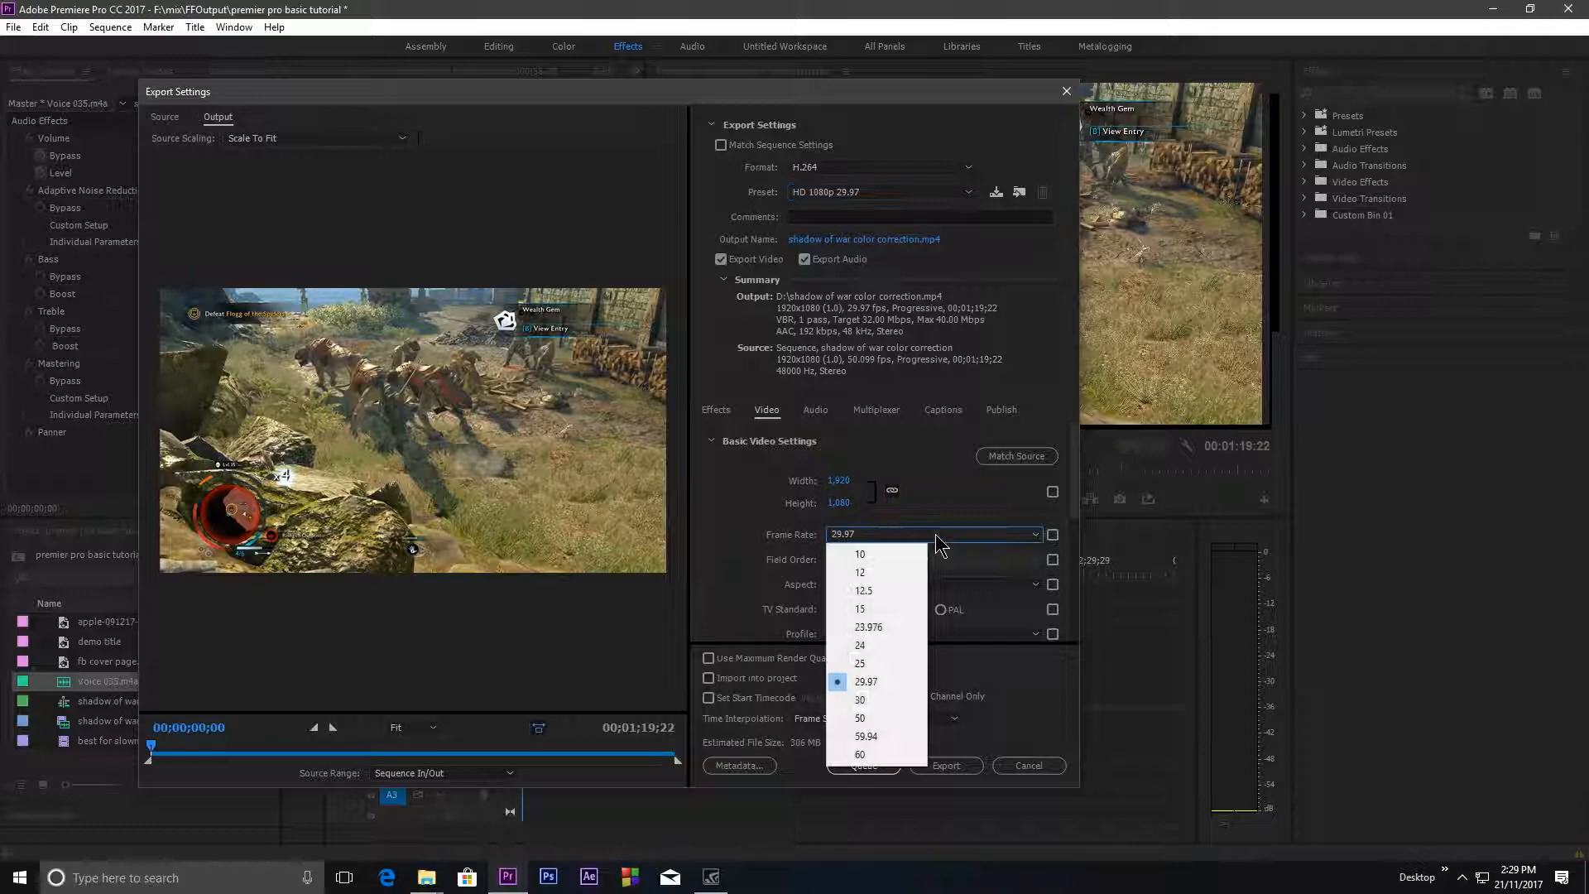
pyautogui.click(879, 754)
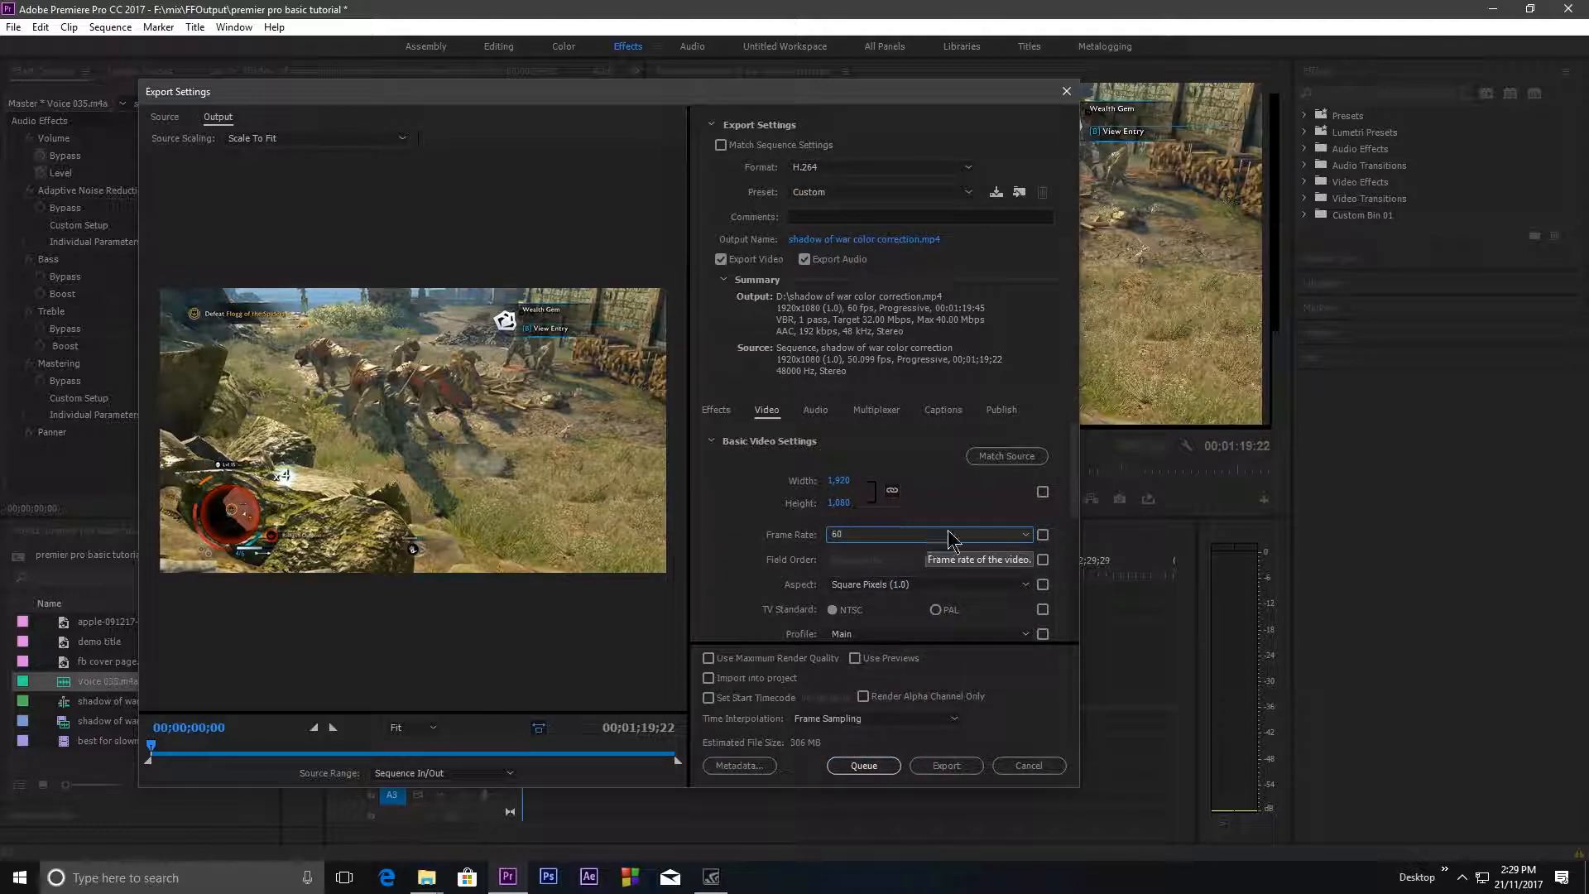
# Step: Enable Render at Maximum Depth in the export's video settings
pyautogui.moveTo(1076, 494); pyautogui.dragTo(1070, 542)
pyautogui.click(965, 479)
pyautogui.click(967, 497)
pyautogui.moveTo(1077, 517); pyautogui.dragTo(1071, 568)
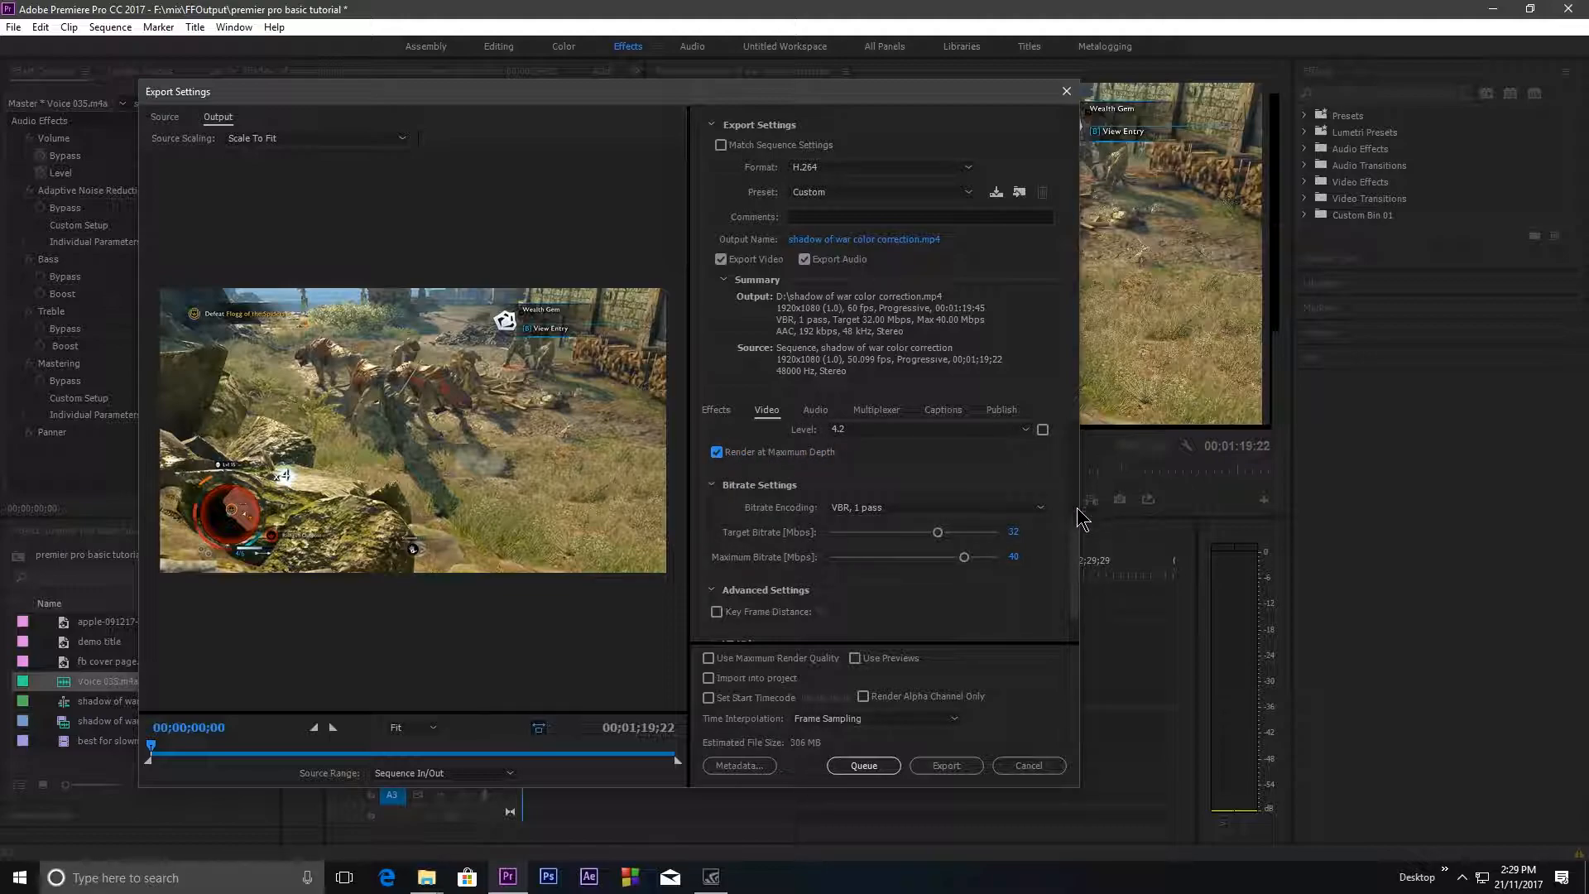
pyautogui.moveTo(1080, 538); pyautogui.dragTo(1076, 535)
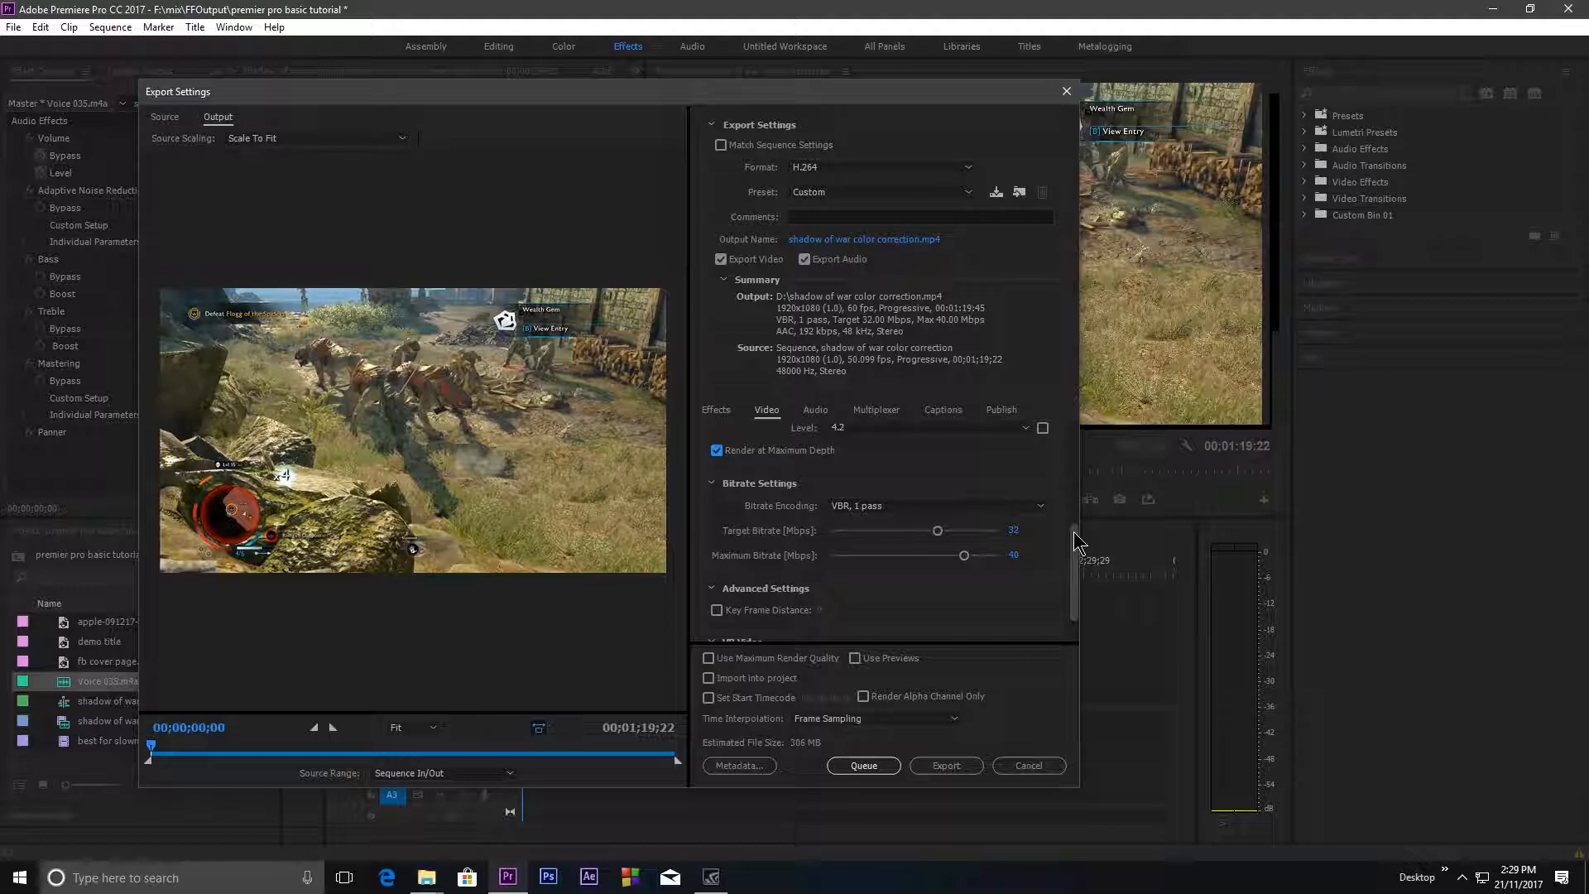
pyautogui.moveTo(1075, 532); pyautogui.dragTo(1075, 504)
pyautogui.click(717, 520)
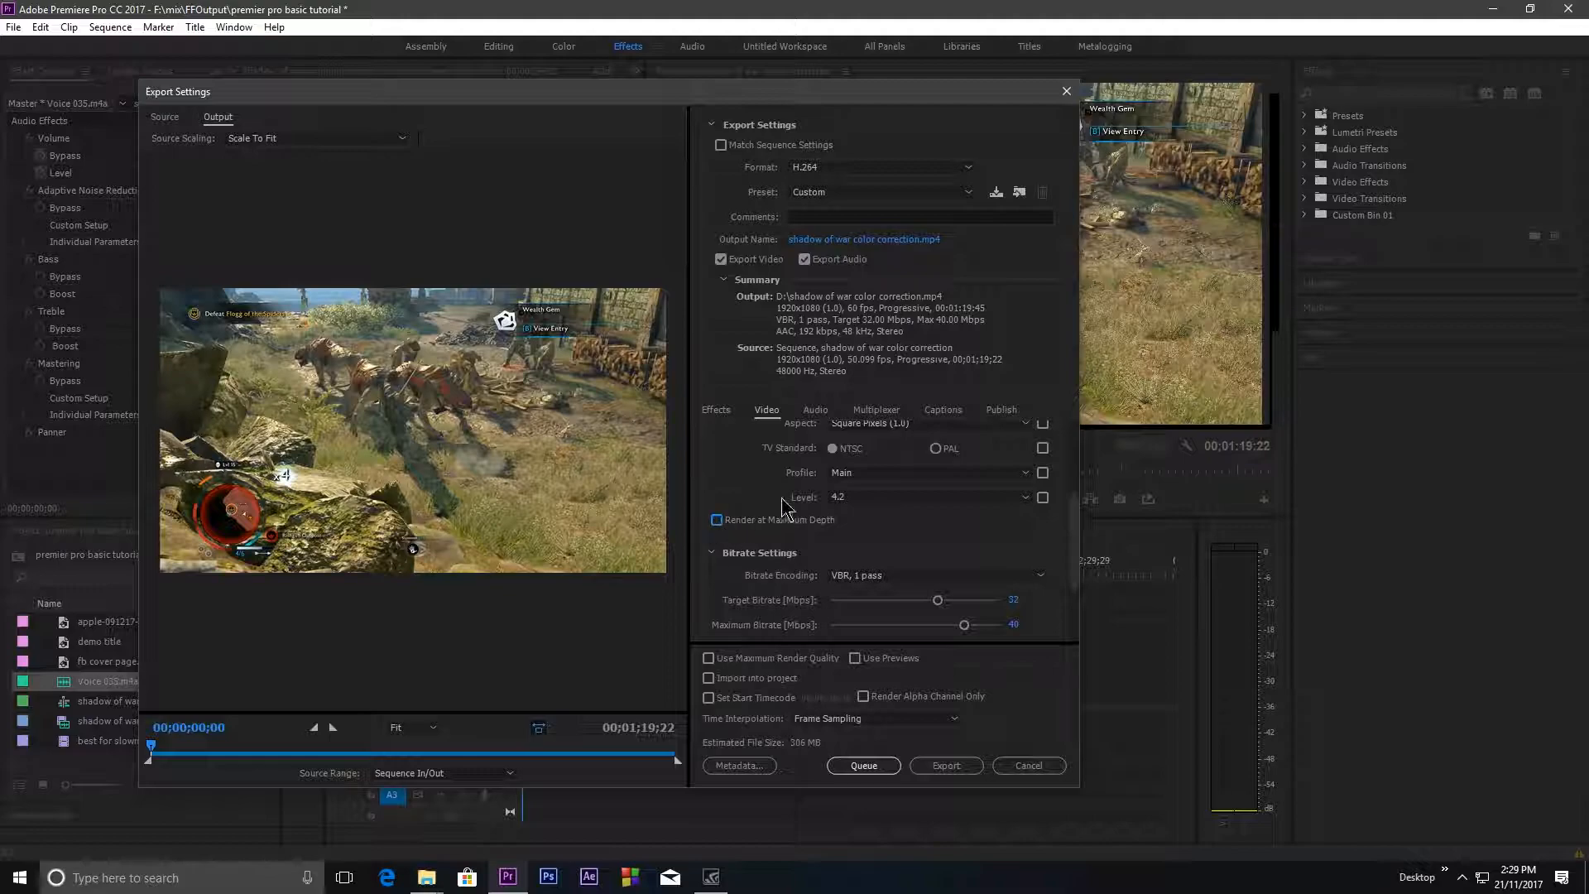
pyautogui.click(717, 522)
# Step: Lower the export's target bitrate and maximum bitrate to 18.19 Mbps each
pyautogui.moveTo(1074, 520); pyautogui.dragTo(1075, 580)
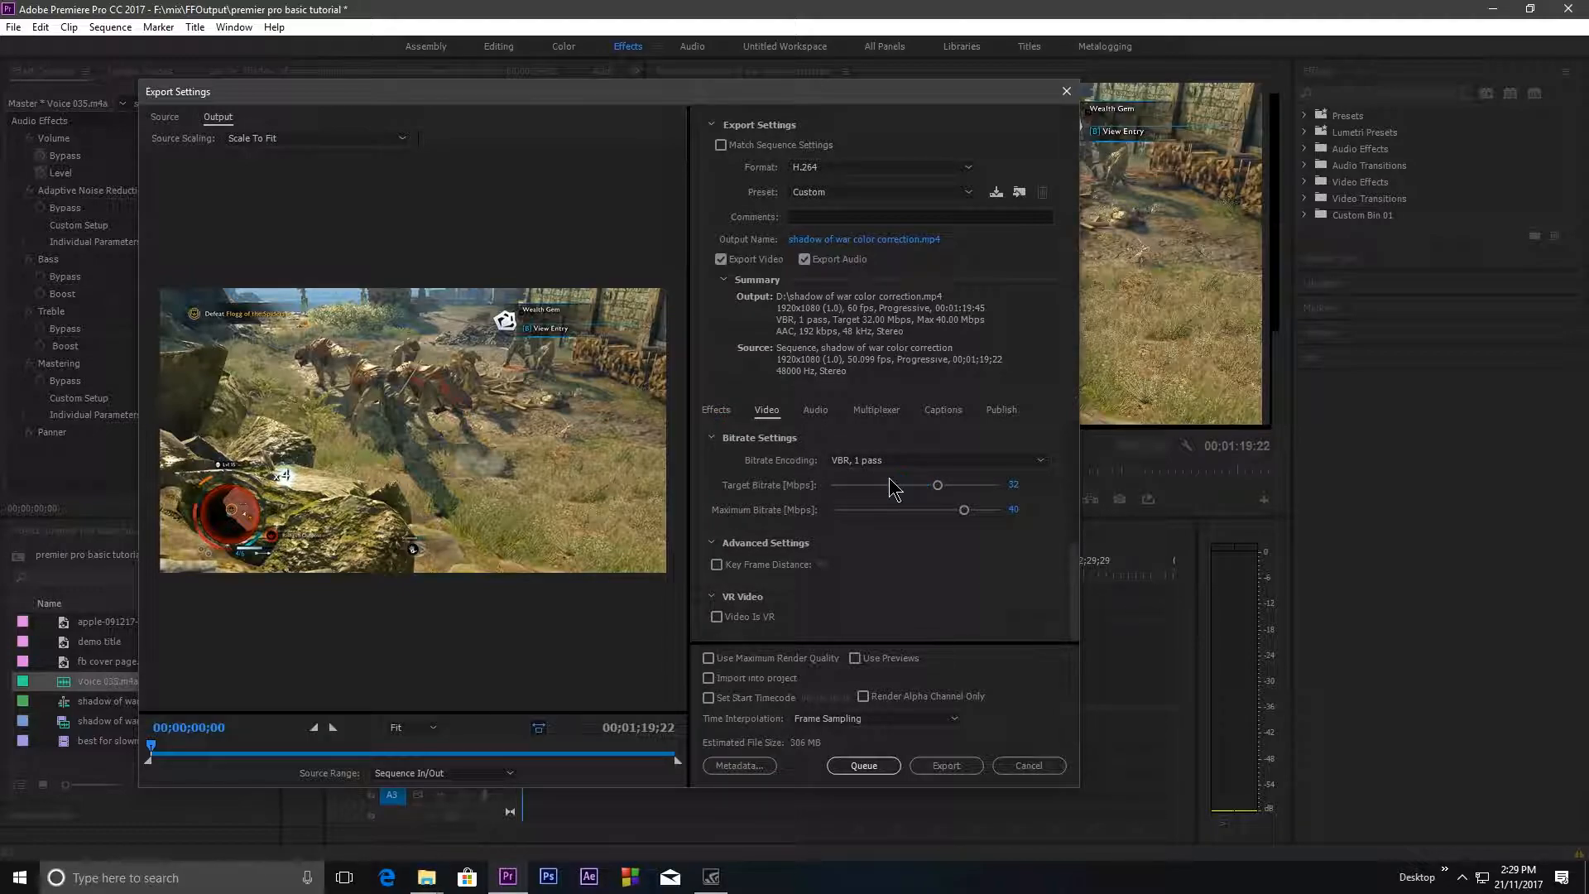
pyautogui.moveTo(881, 485)
pyautogui.mouseDown()
pyautogui.moveTo(867, 485)
pyautogui.moveTo(871, 509)
pyautogui.moveTo(894, 491)
pyautogui.mouseUp()
pyautogui.click(892, 509)
pyautogui.moveTo(1076, 577); pyautogui.dragTo(1076, 568)
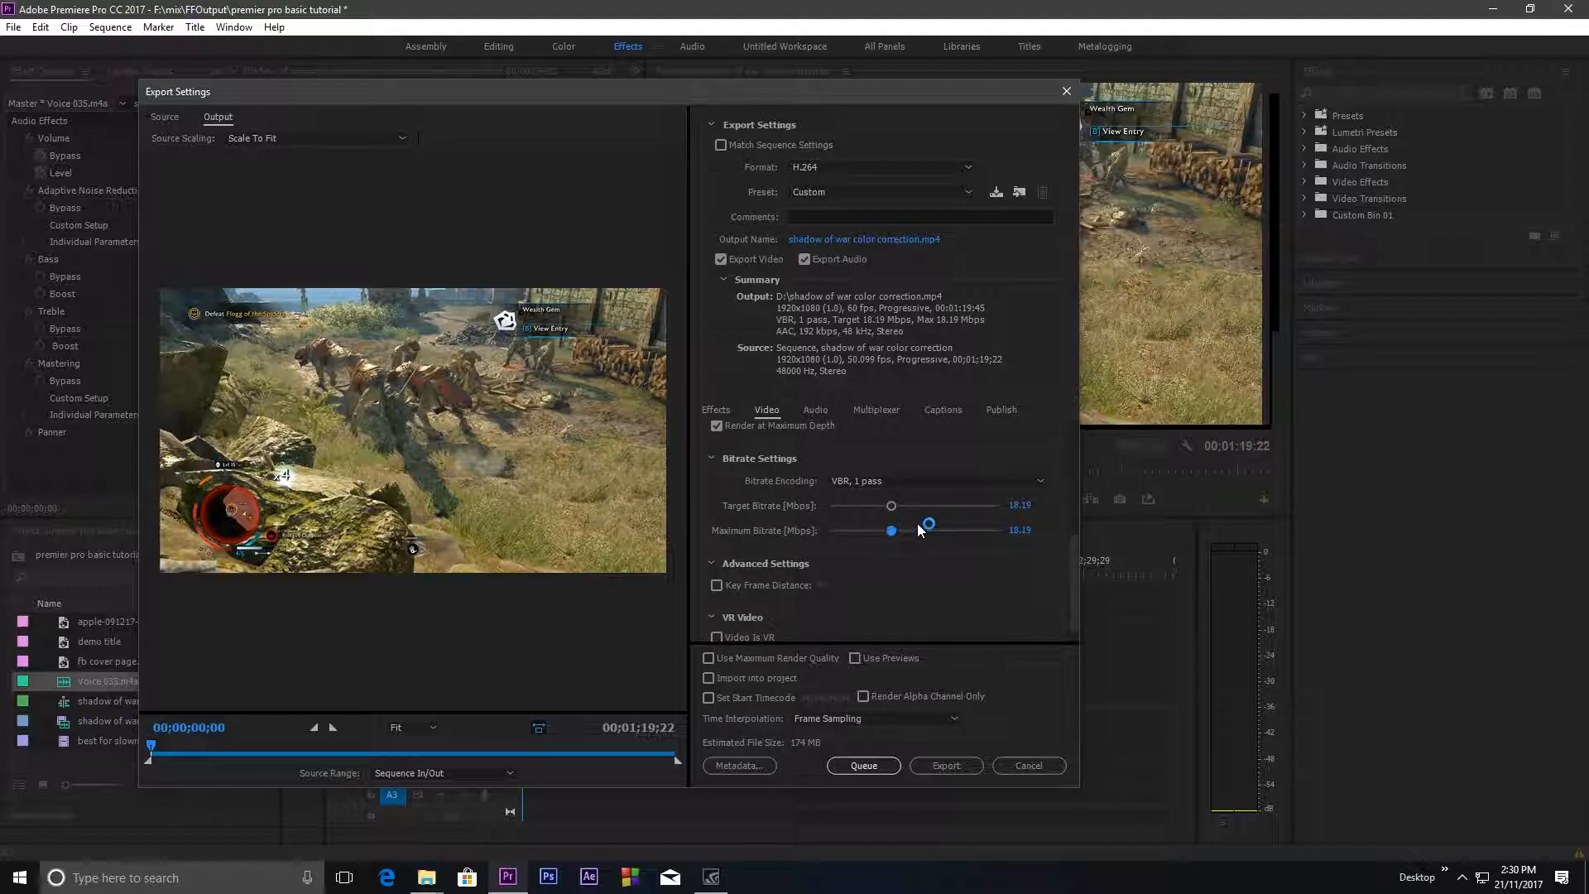
# Step: Enable Use Maximum Render Quality and set the export's time interpolation to Optical Flow
pyautogui.scroll(-1, 857, 594)
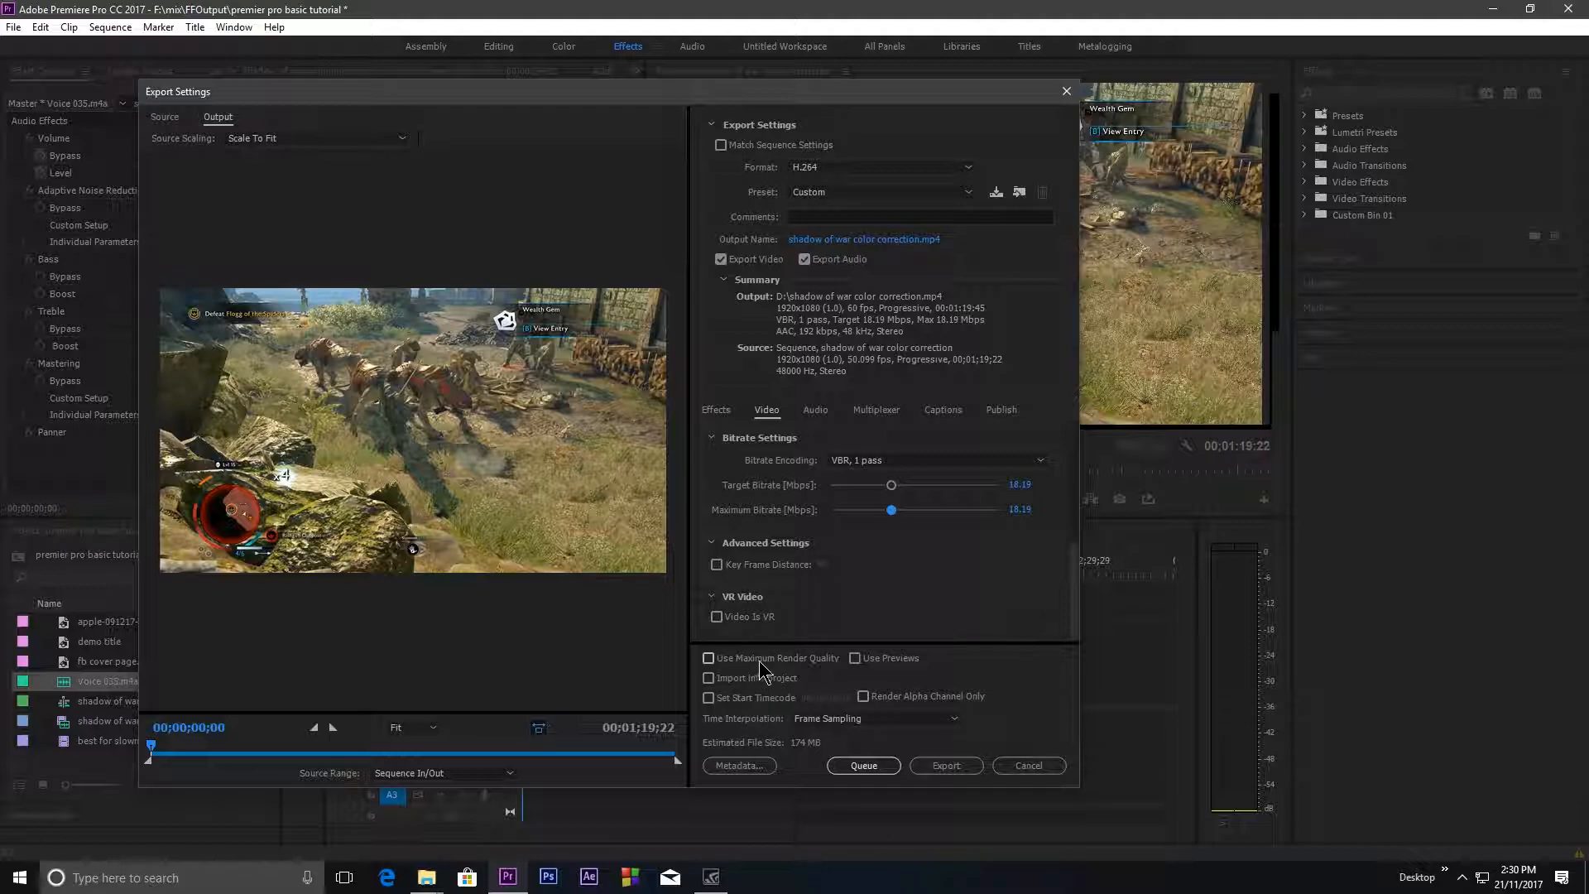
pyautogui.click(712, 659)
pyautogui.click(829, 720)
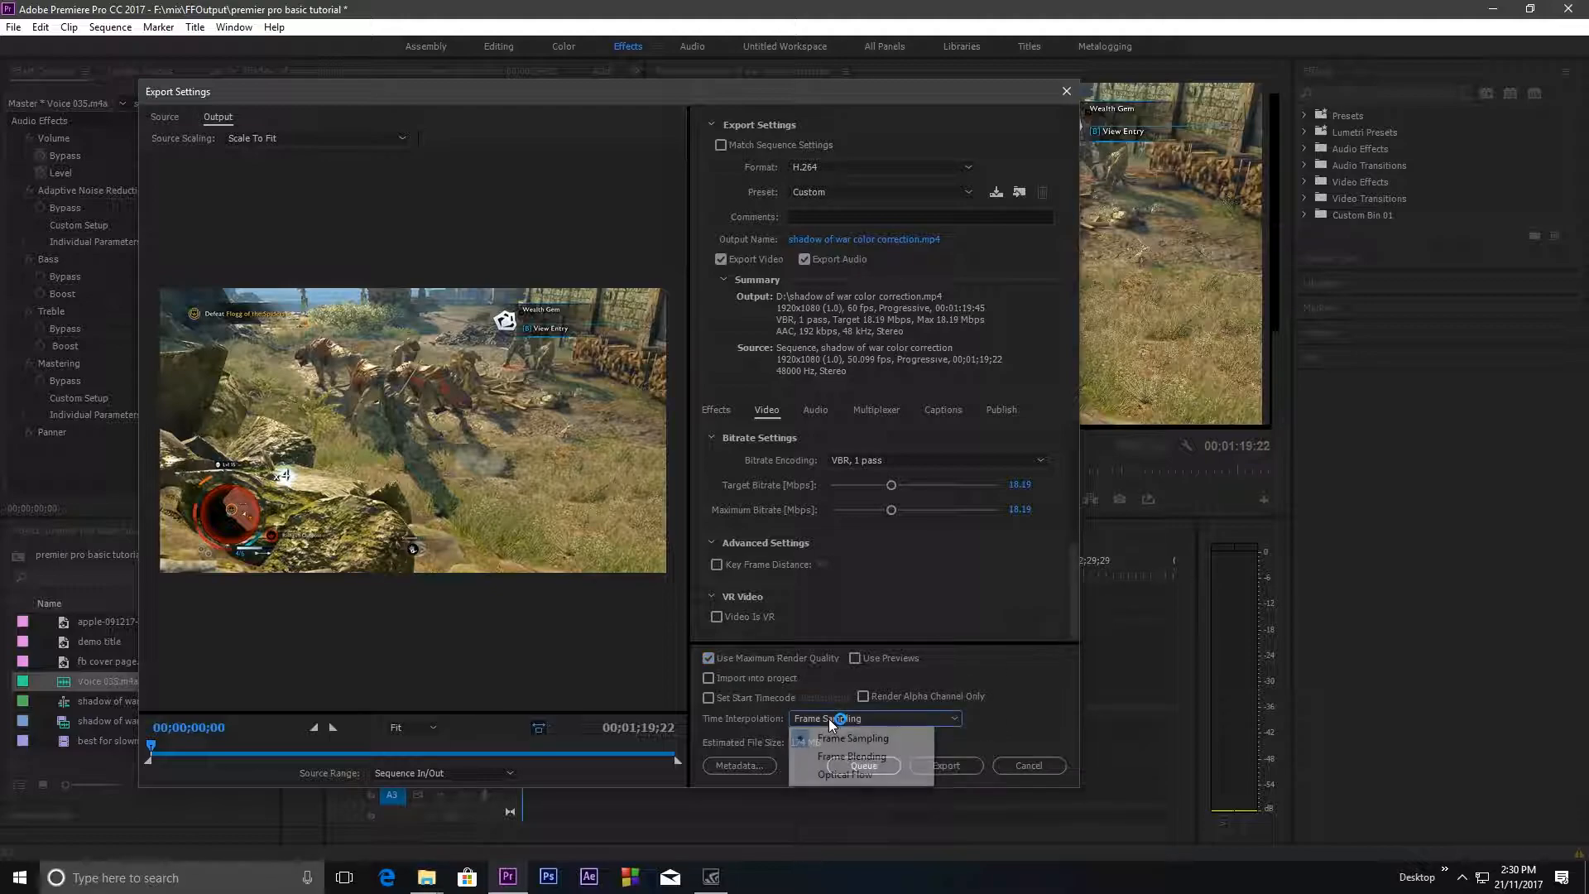
pyautogui.click(845, 776)
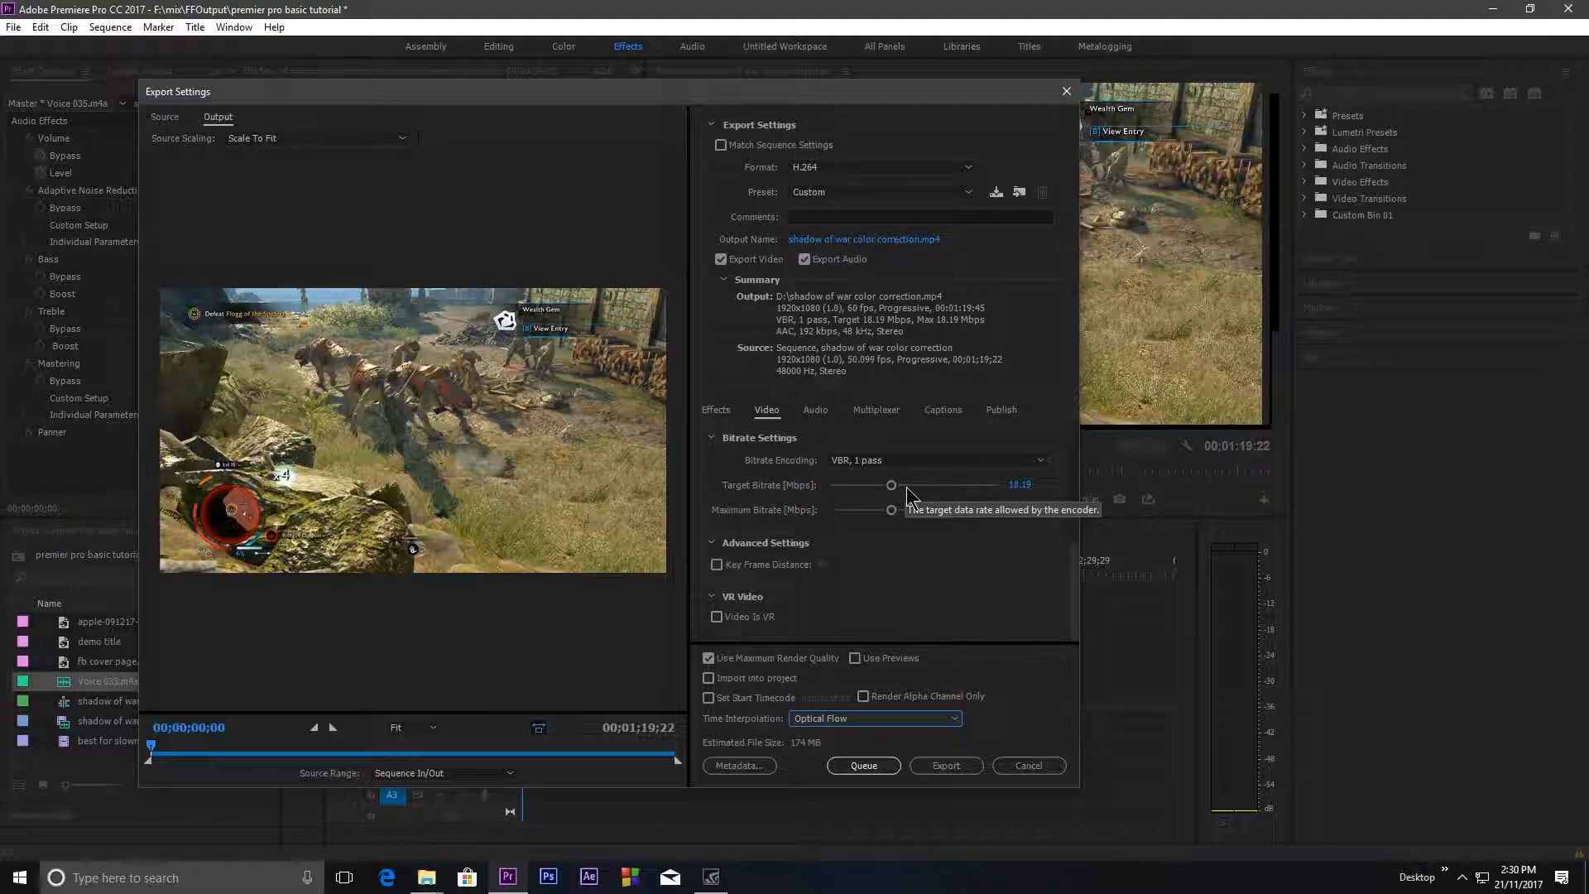
# Step: Set the export's target bitrate to 12.52 Mbps and its maximum bitrate to 14.49 Mbps
pyautogui.click(948, 487)
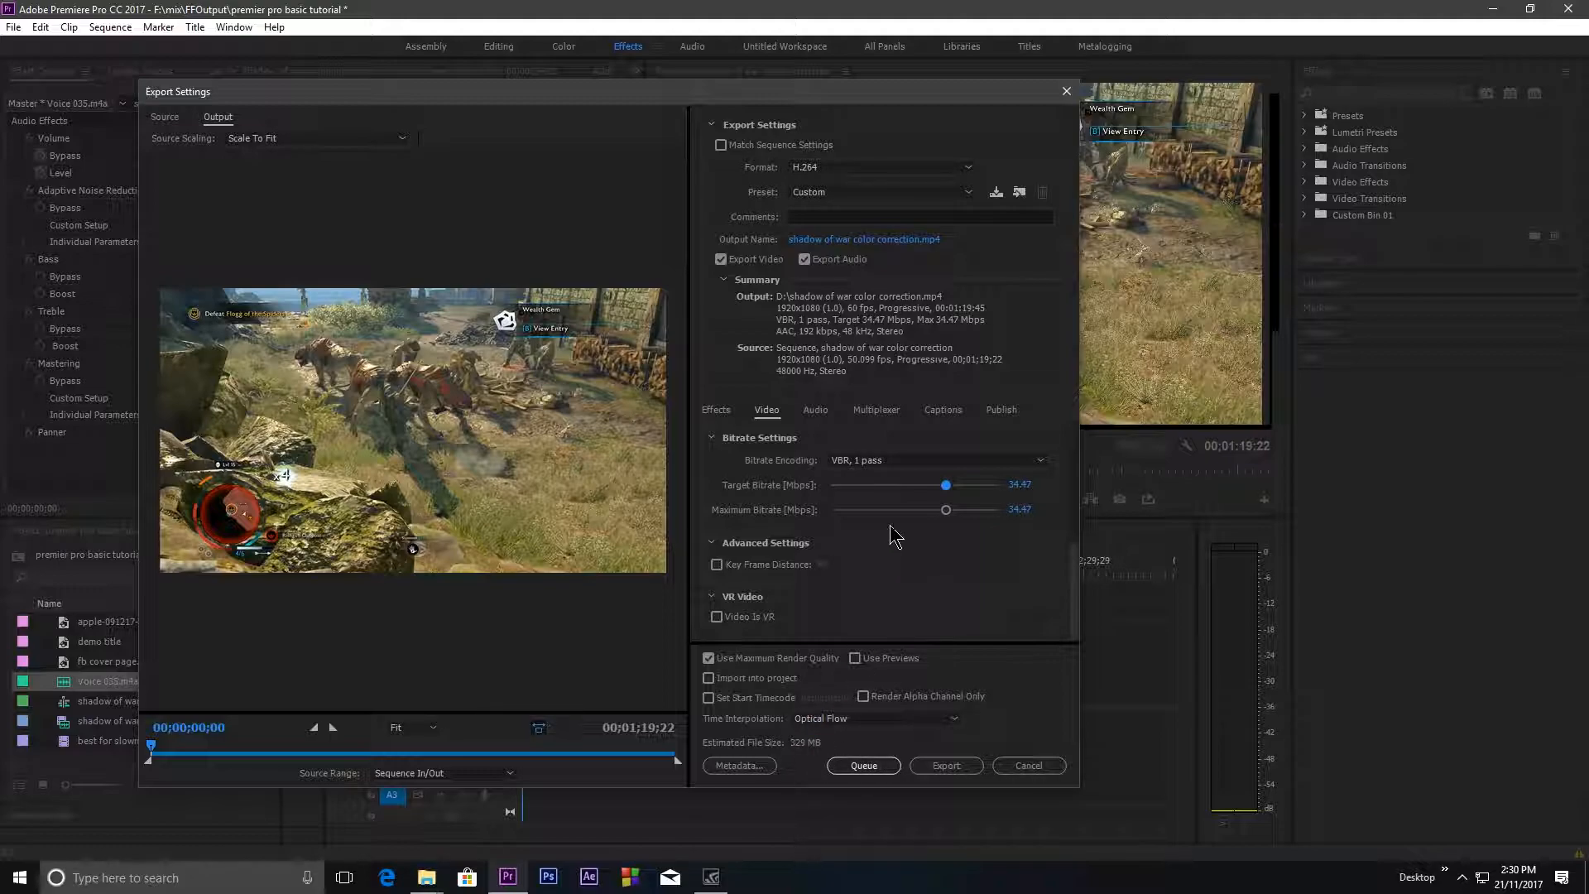
pyautogui.moveTo(945, 485); pyautogui.dragTo(895, 486)
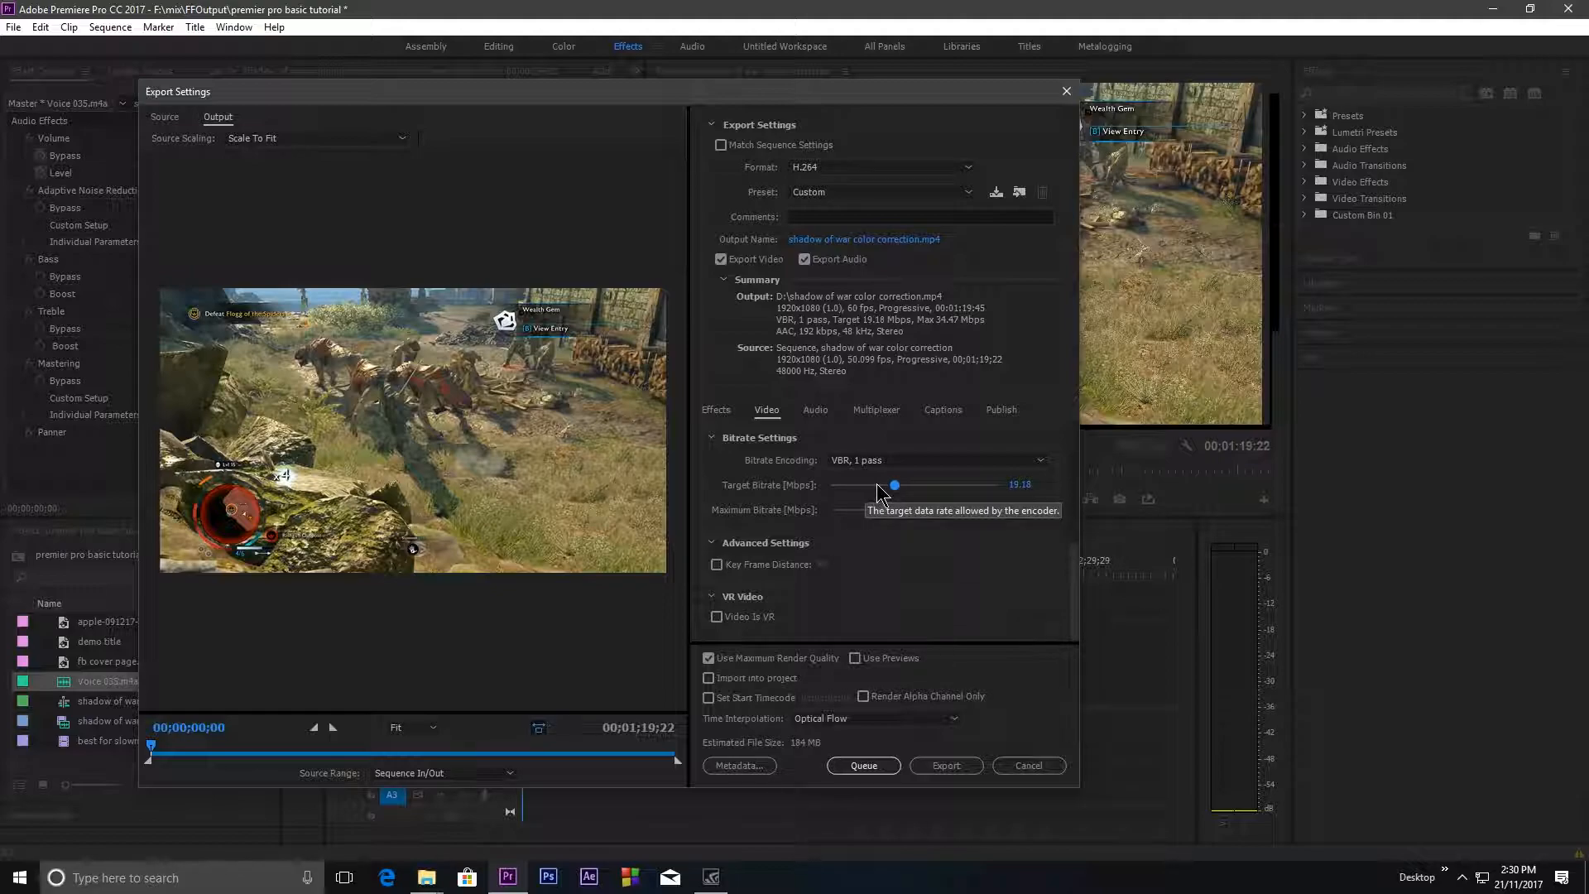
pyautogui.click(877, 484)
pyautogui.click(856, 485)
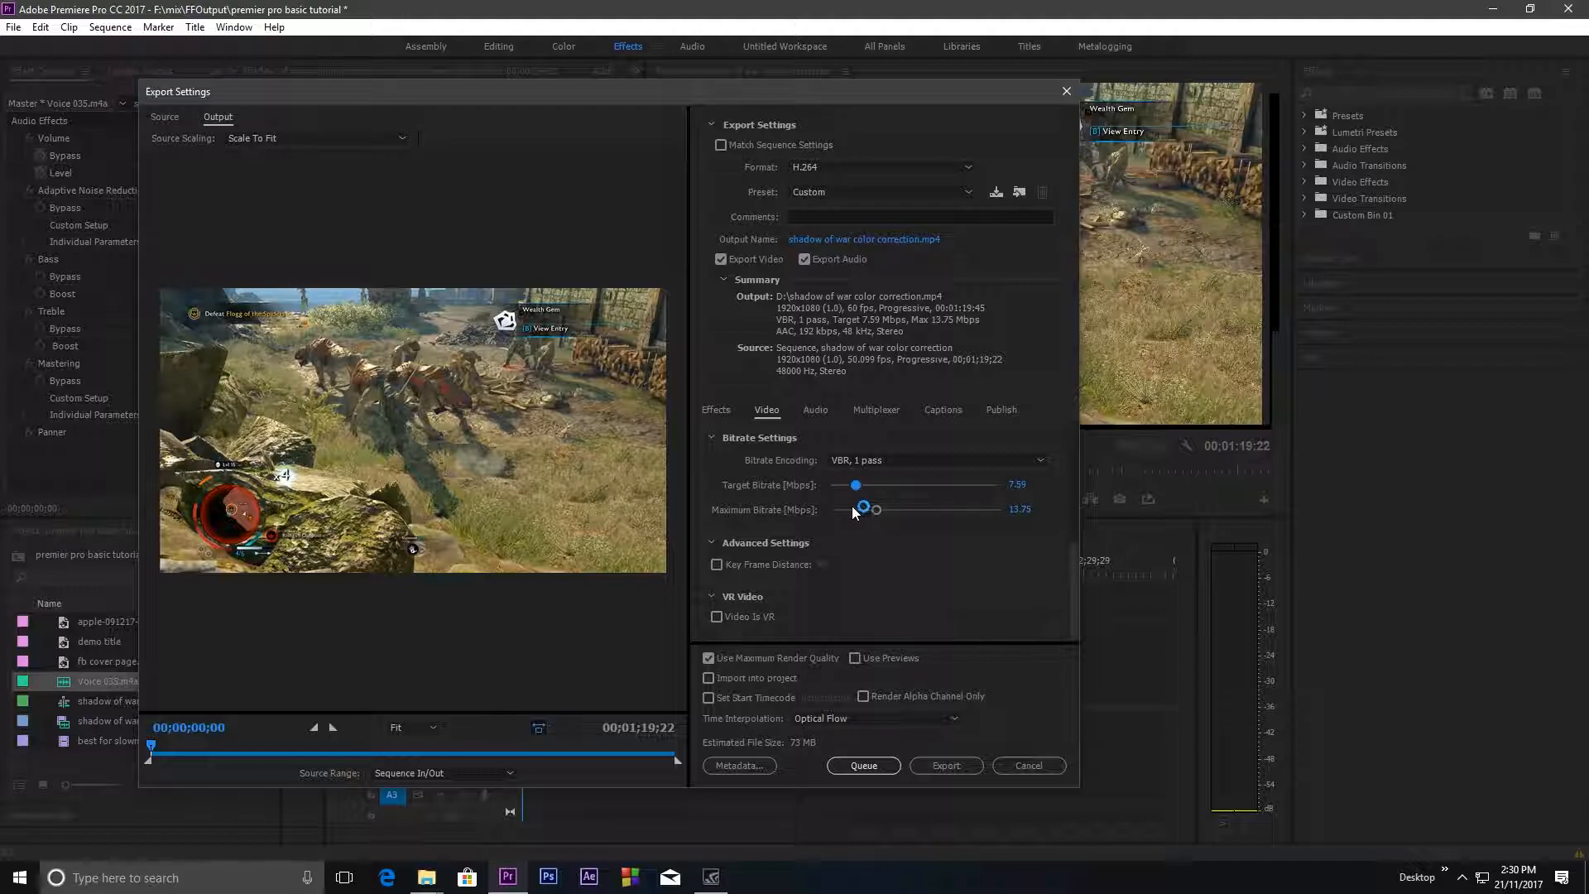
pyautogui.click(854, 508)
pyautogui.click(872, 485)
pyautogui.click(880, 509)
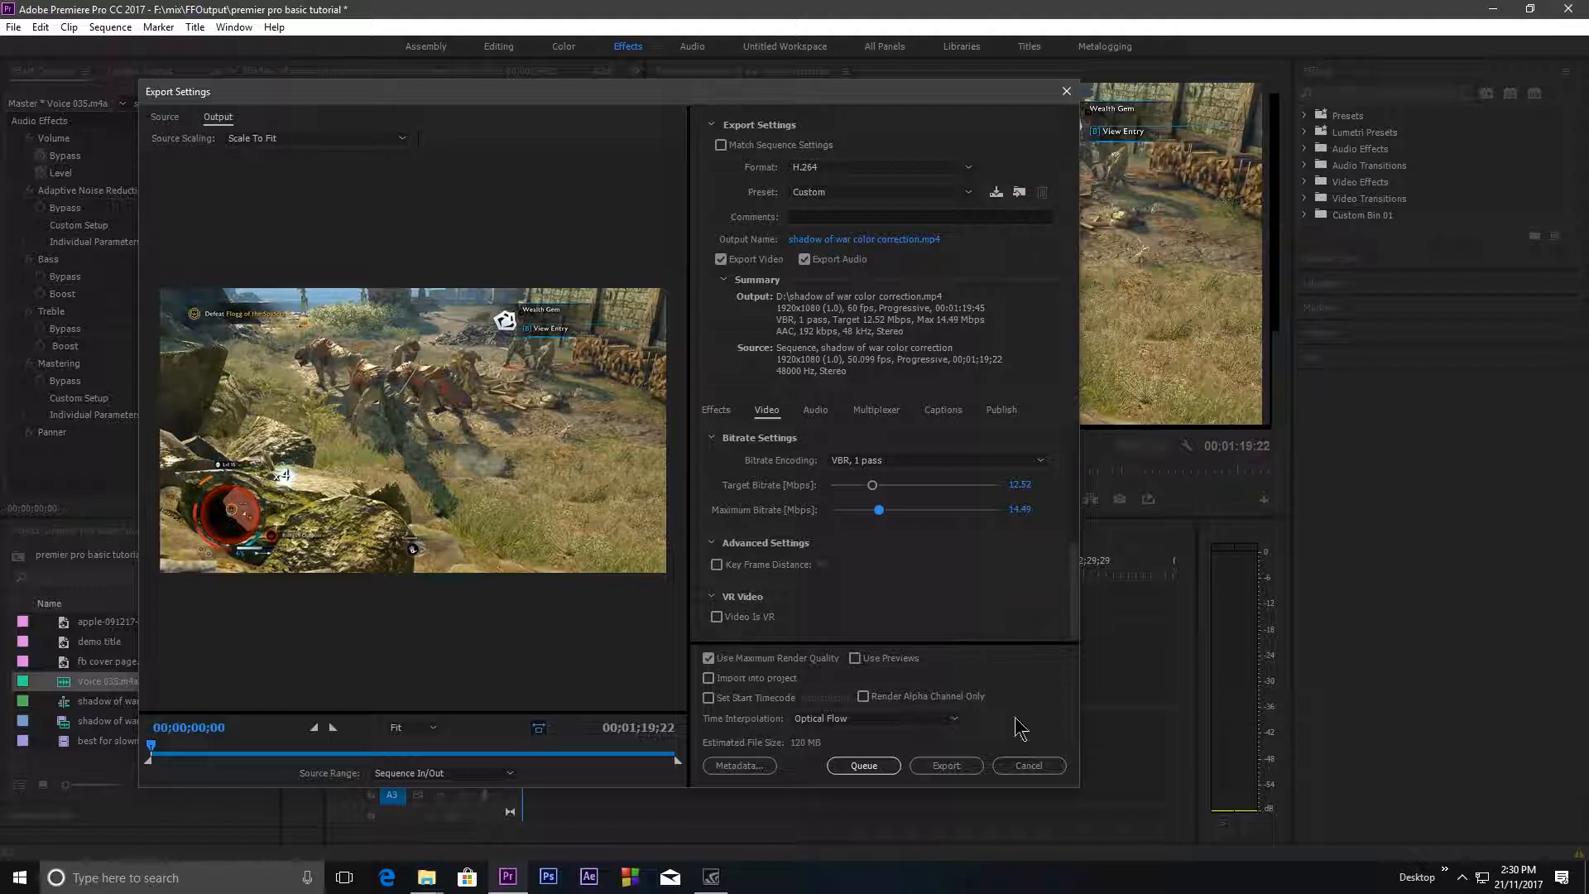
# Step: Start the export and cancel it while the required audio files are rendering
pyautogui.click(952, 770)
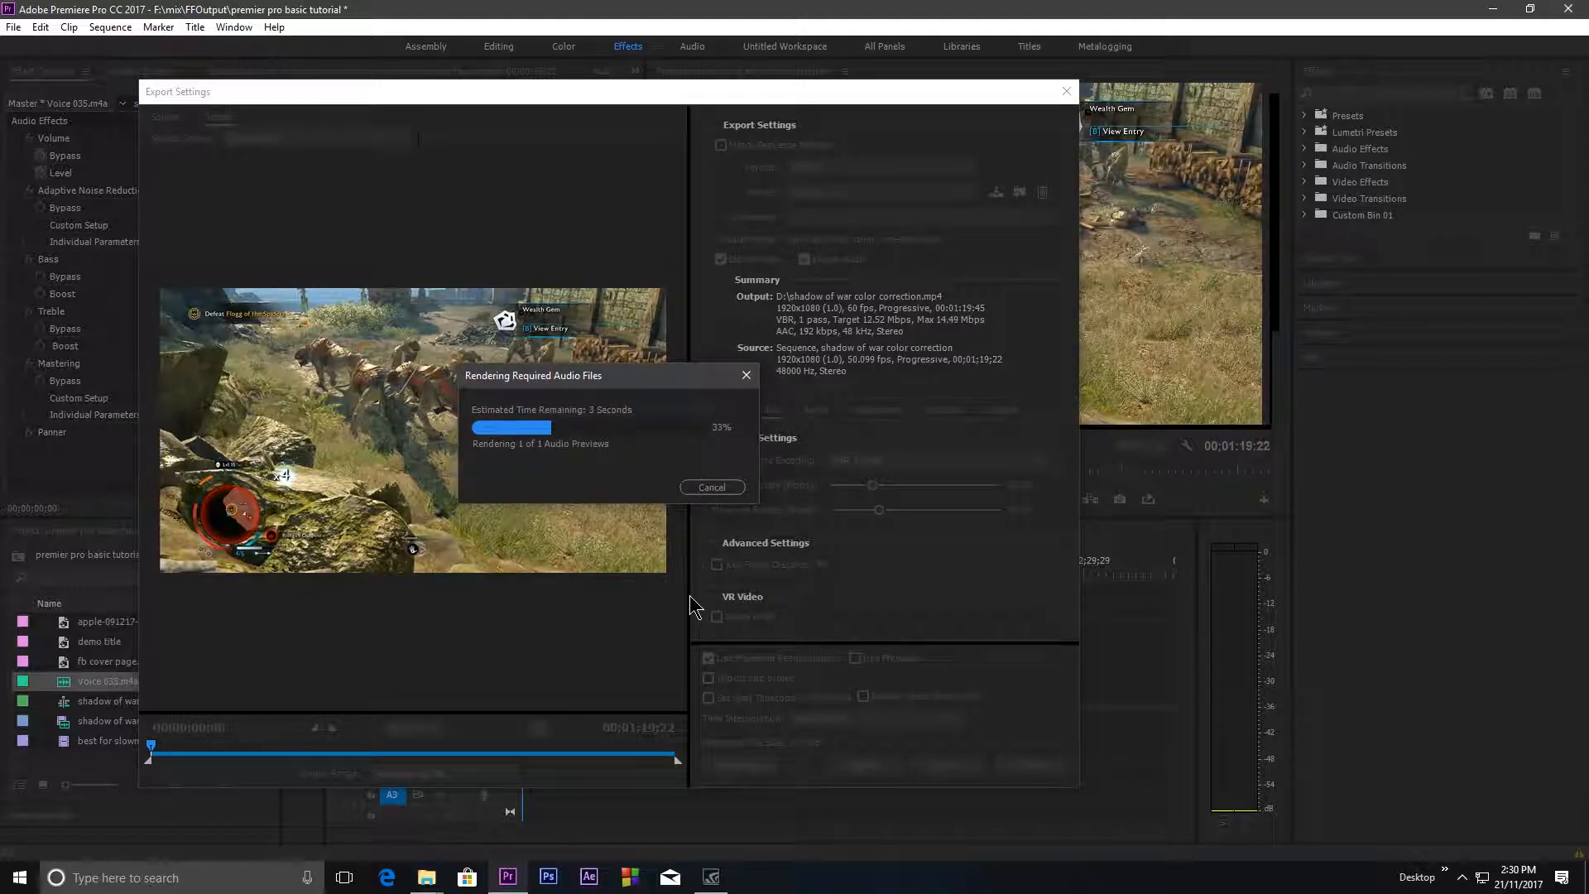
pyautogui.click(705, 490)
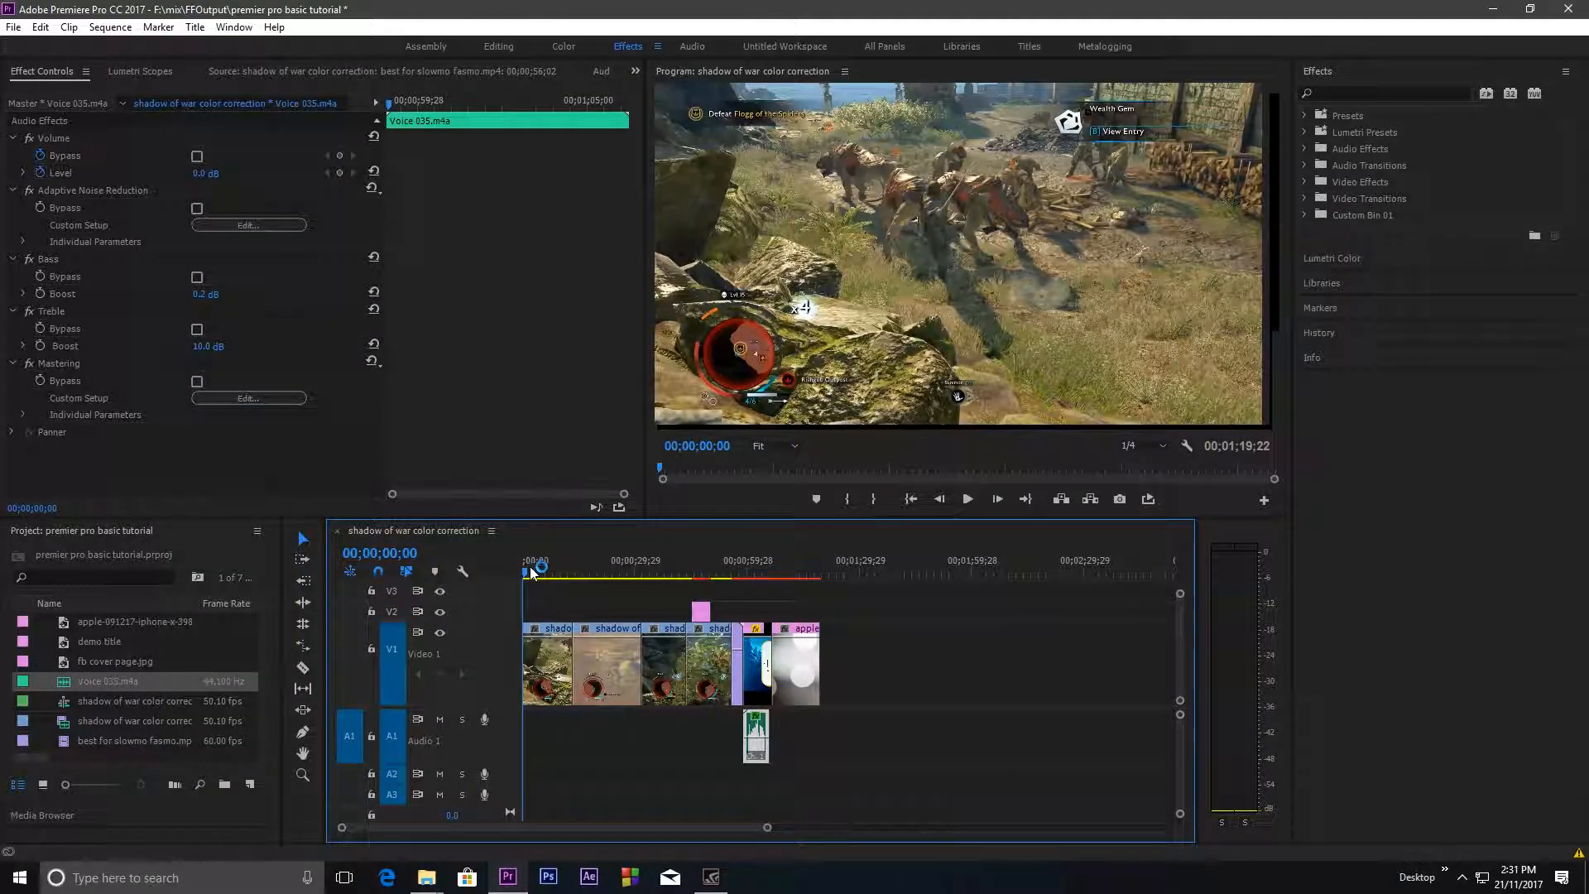
# Step: Place the playhead at 00;01;00;23 over the fb cover page clip and mute audio track A1
pyautogui.moveTo(526, 572); pyautogui.dragTo(757, 575)
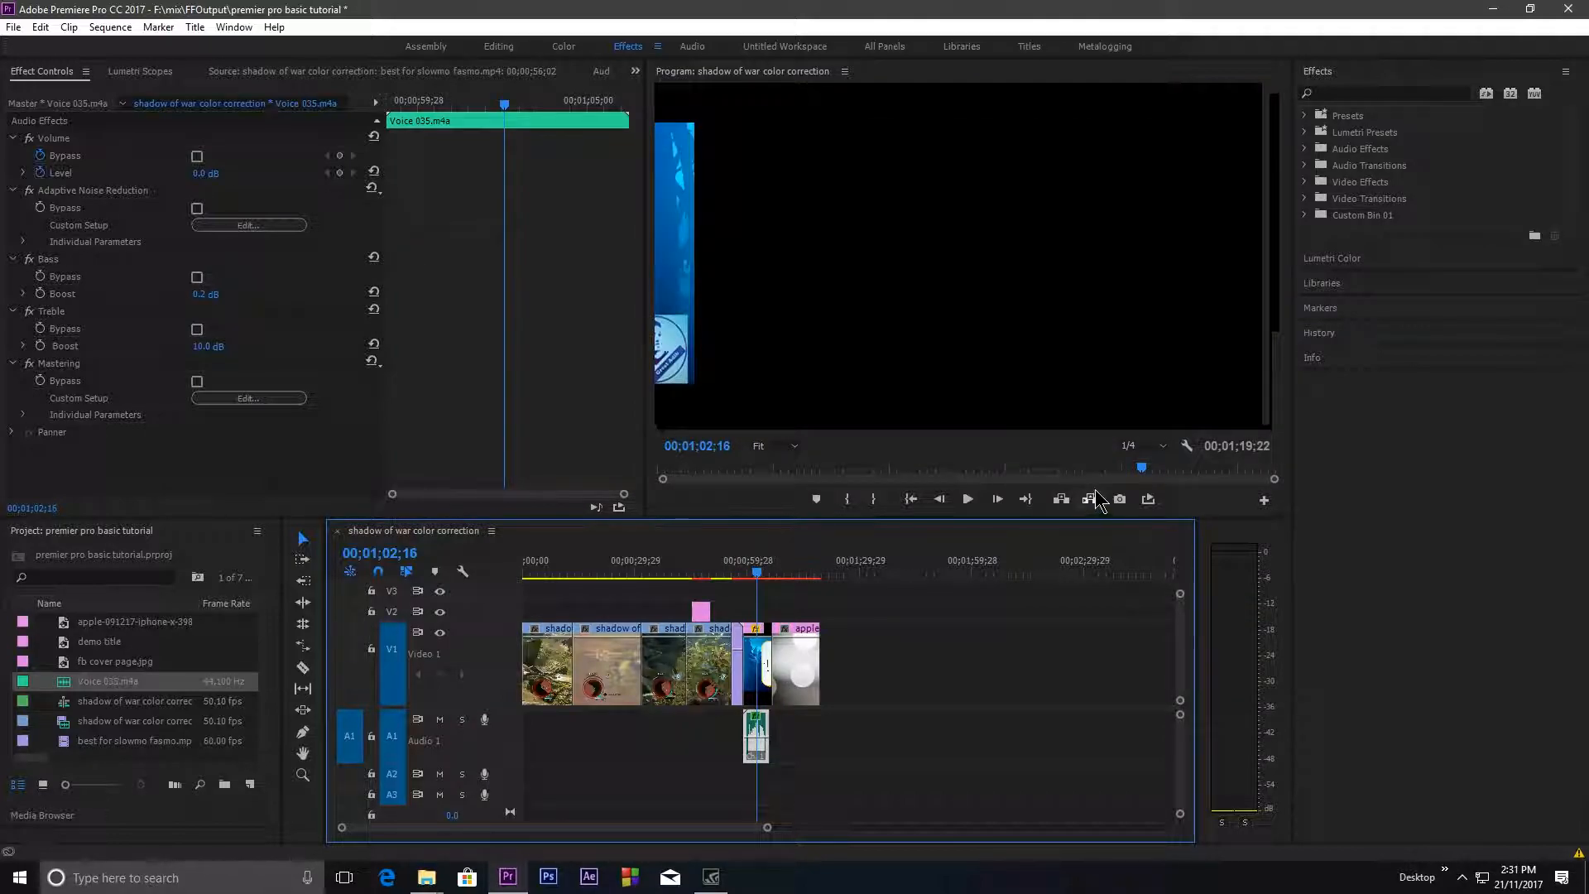
pyautogui.click(751, 575)
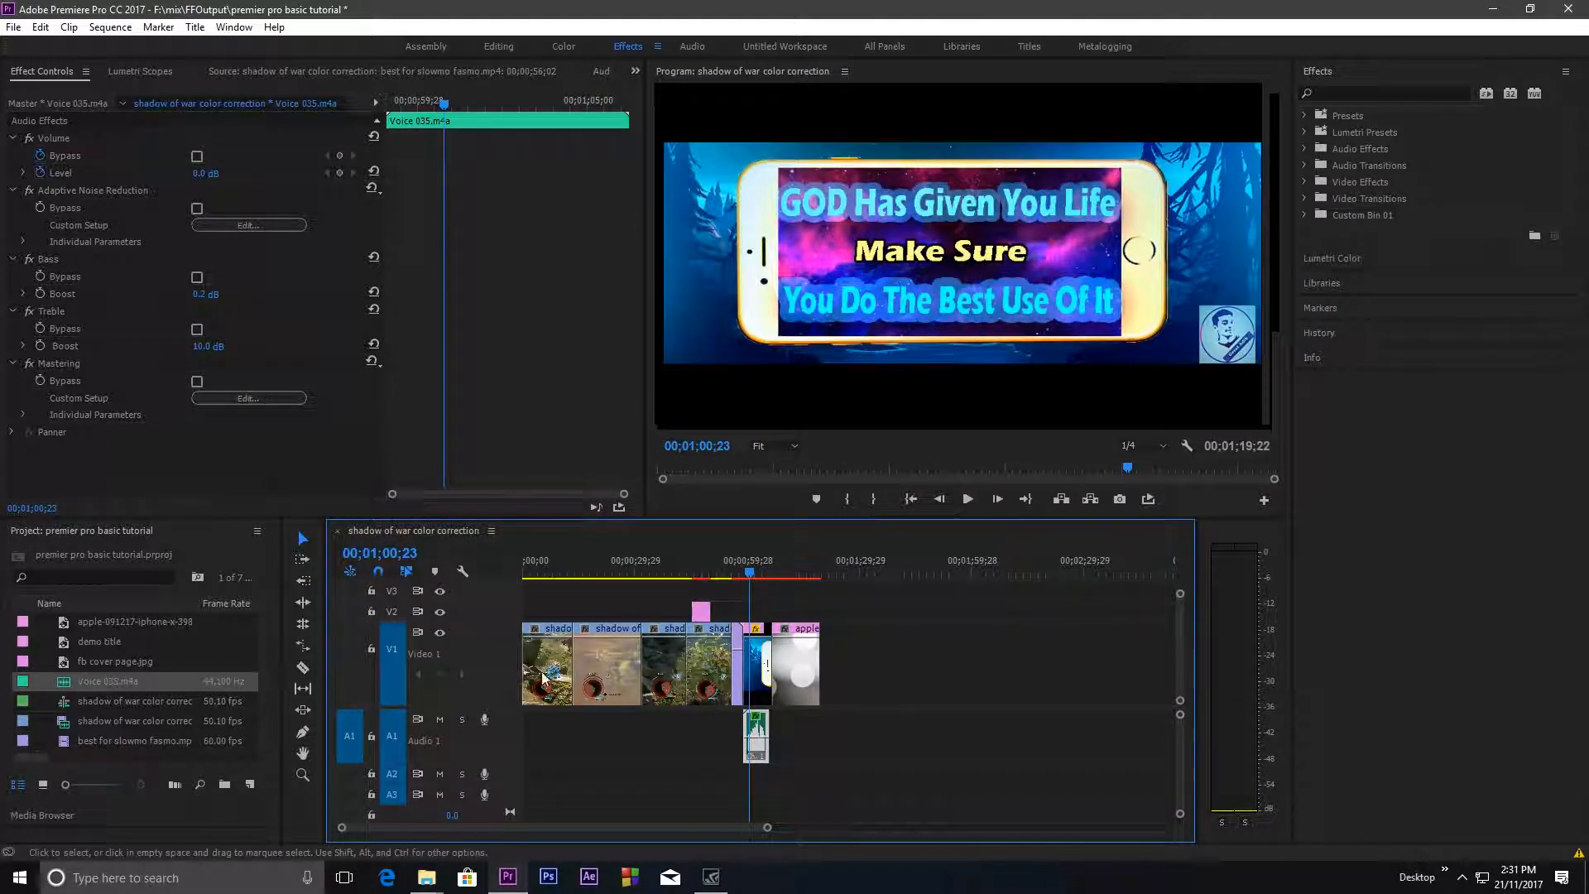
pyautogui.click(439, 720)
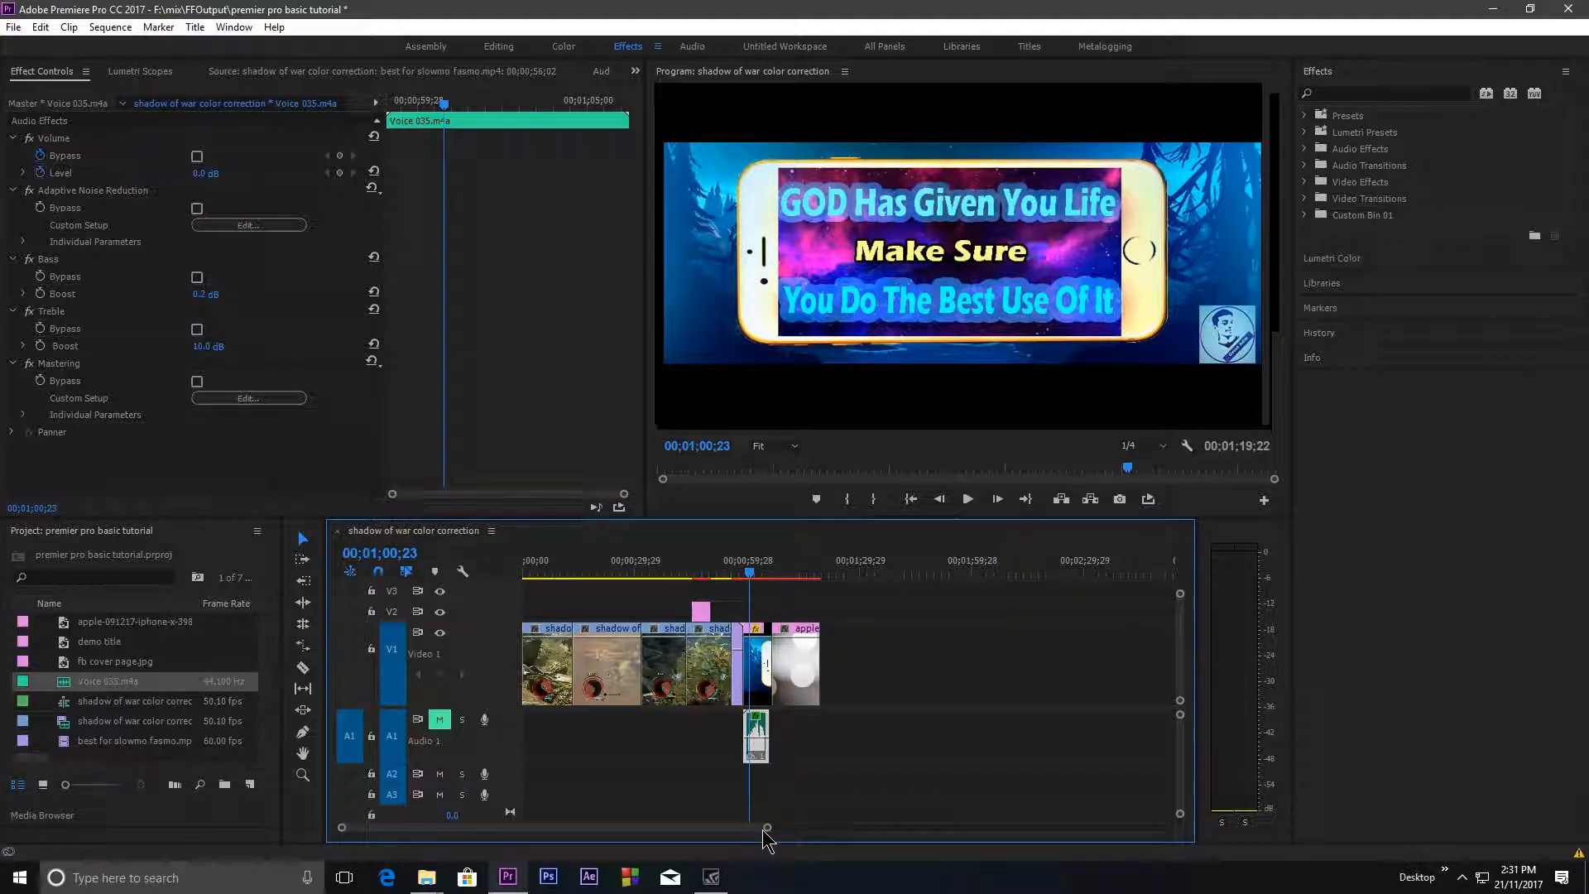
# Step: Place the playhead at 00;01;07;16 and enlarge the apple iPhone image clip to a scale of 178
pyautogui.moveTo(764, 837); pyautogui.dragTo(626, 836)
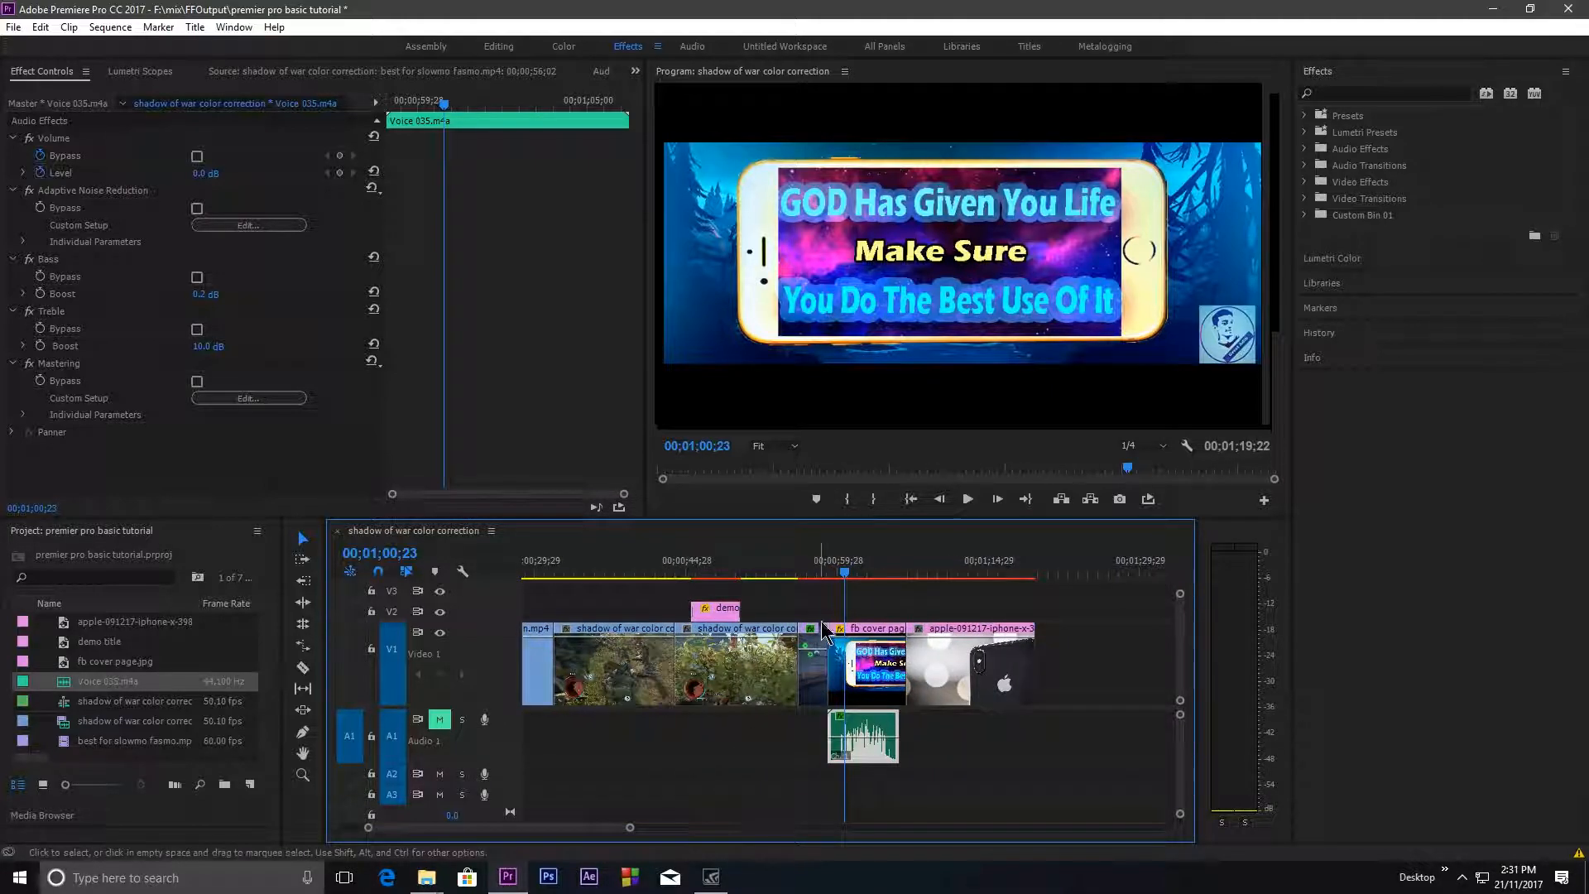
pyautogui.moveTo(845, 572); pyautogui.dragTo(914, 571)
pyautogui.click(969, 662)
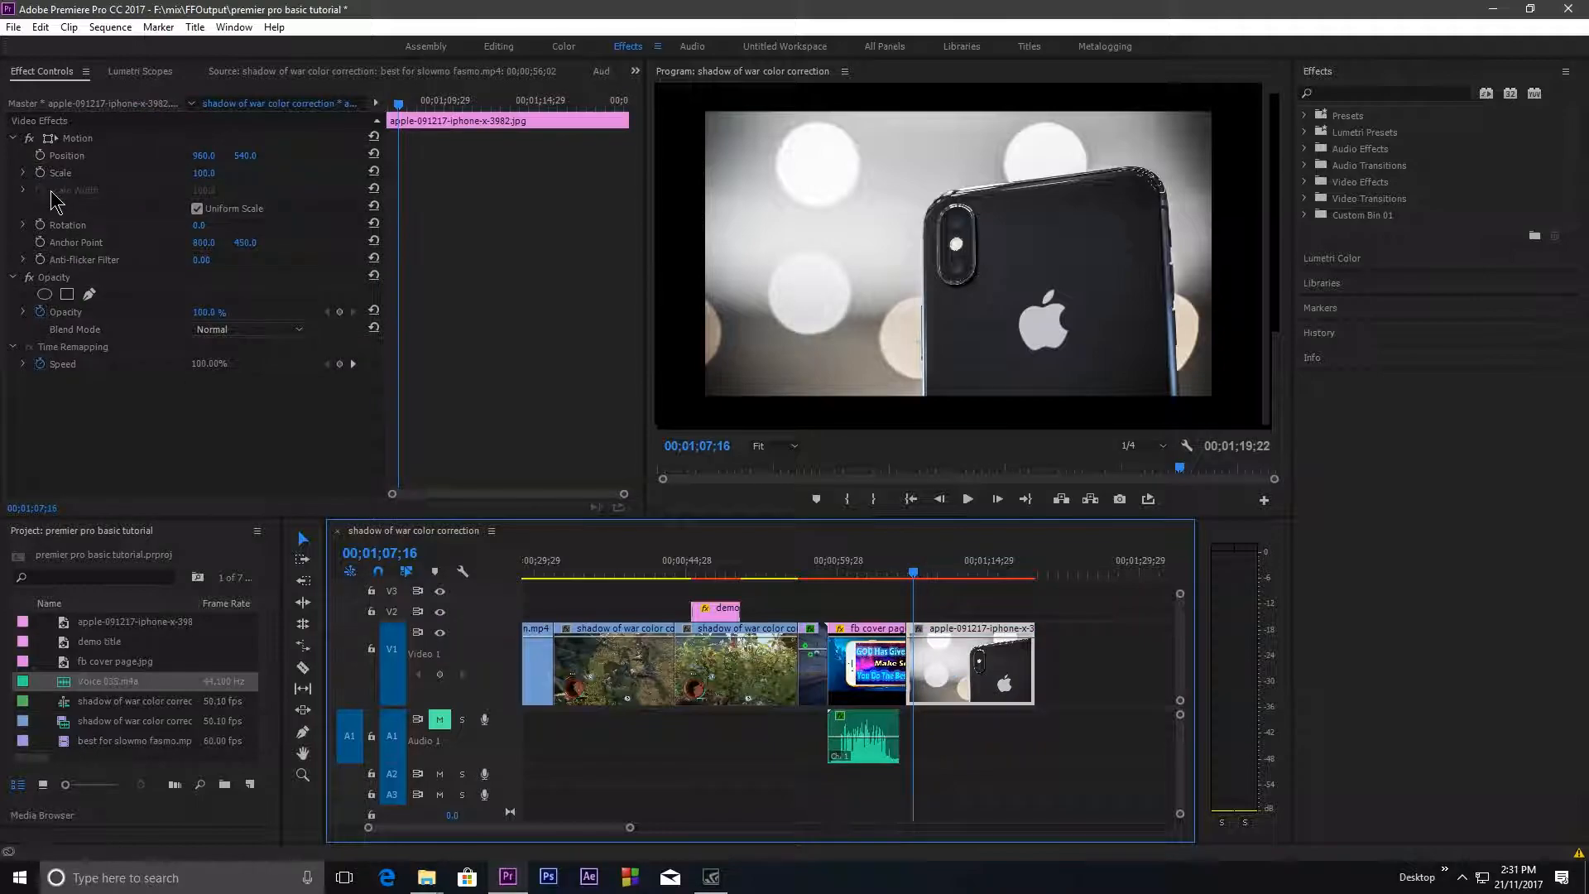
pyautogui.moveTo(201, 173); pyautogui.dragTo(265, 173)
# Step: Move the playhead to 00;01;04;10 over the fb cover page clip and raise the selected iPhone image's scale to 248
pyautogui.click(898, 590)
pyautogui.moveTo(892, 582)
pyautogui.mouseDown()
pyautogui.moveTo(859, 578)
pyautogui.moveTo(880, 577)
pyautogui.mouseUp()
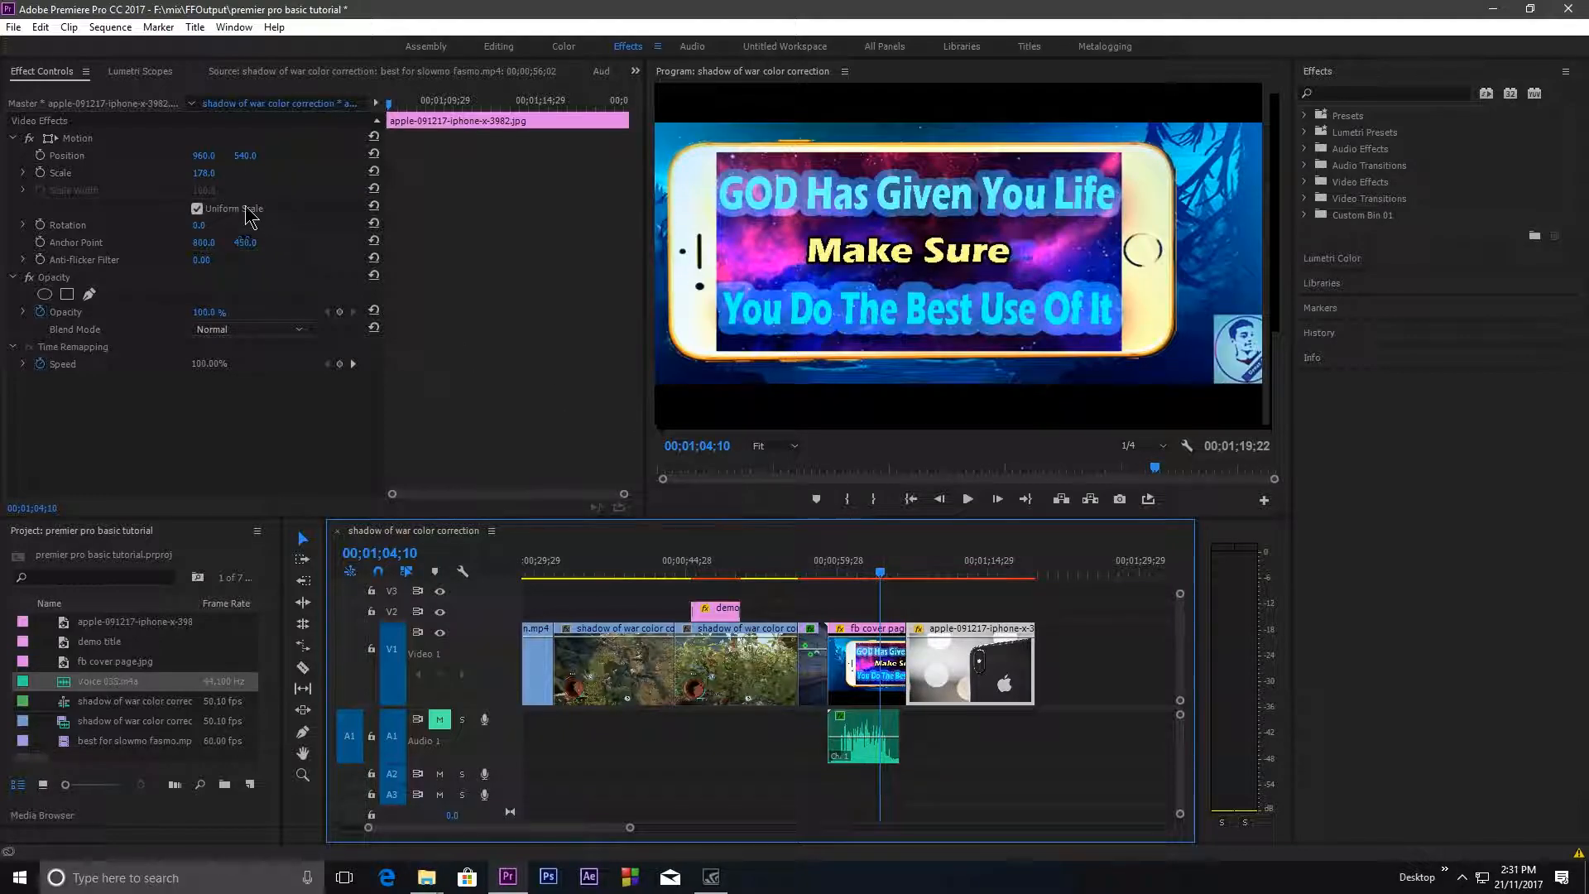
pyautogui.moveTo(201, 173); pyautogui.dragTo(232, 173)
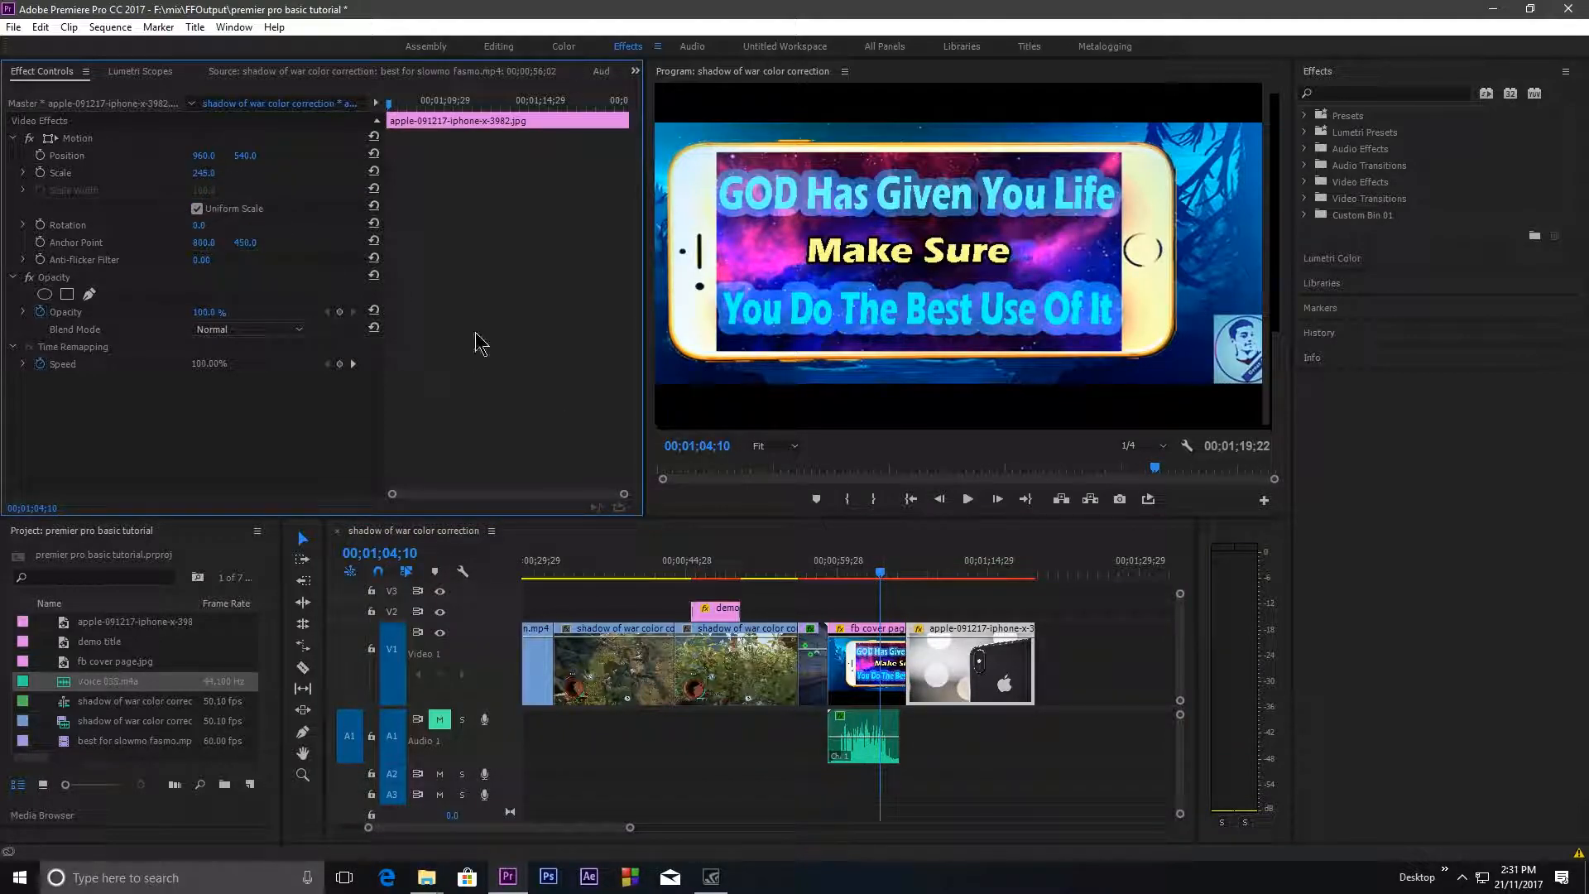